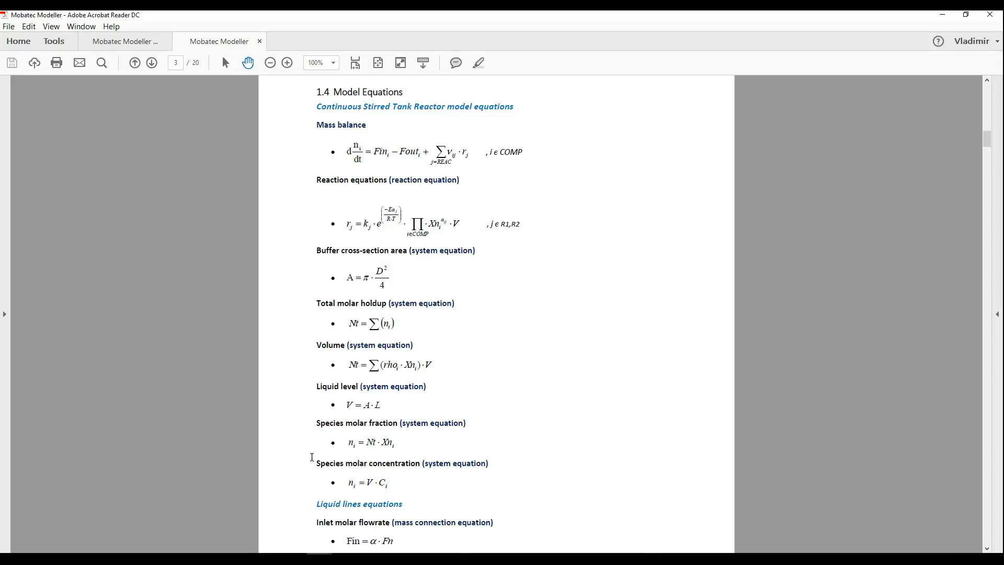
Step: Read the liquid lines equations in section 1.4, including the inlet component flowrate and the outlet overflow conditions on L and hp
scroll(312, 457, "down", 5)
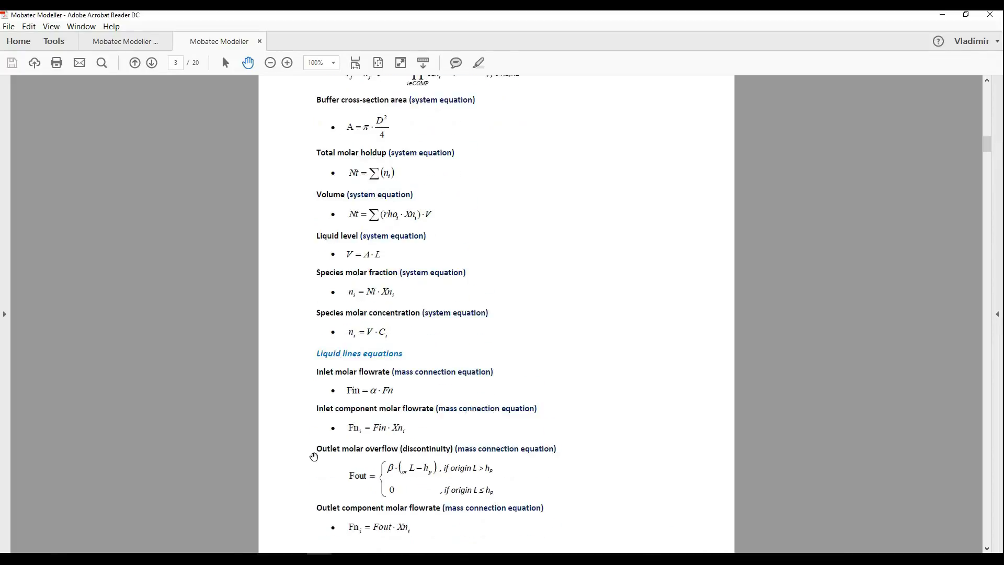
scroll(314, 457, "down", 1)
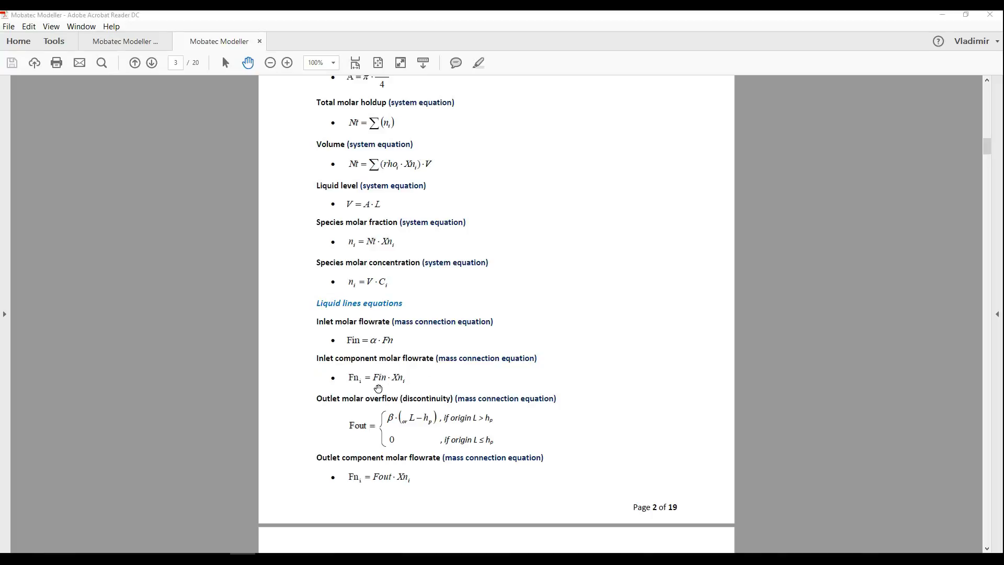
double_click(357, 386)
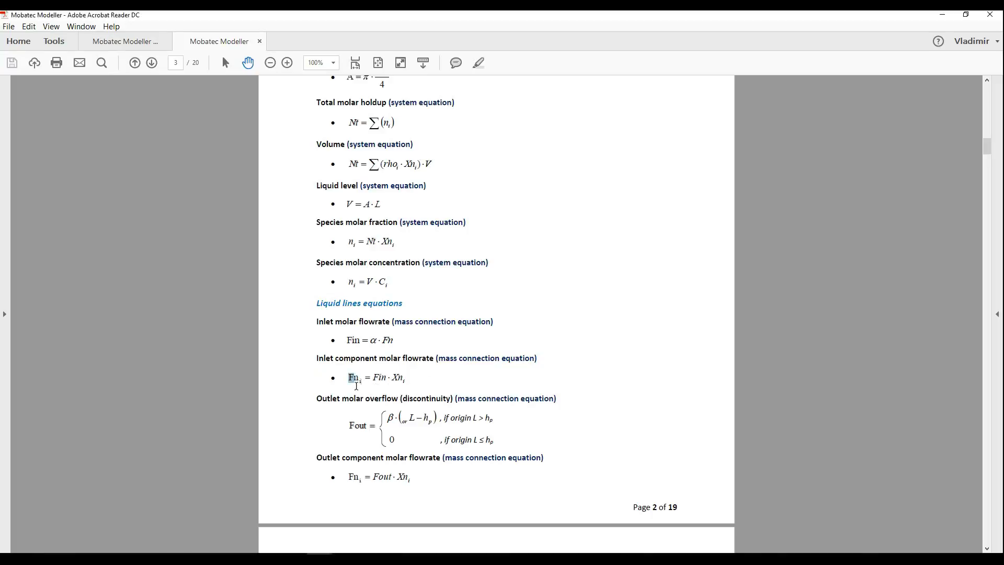
double_click(368, 388)
double_click(367, 384)
left_click(358, 387)
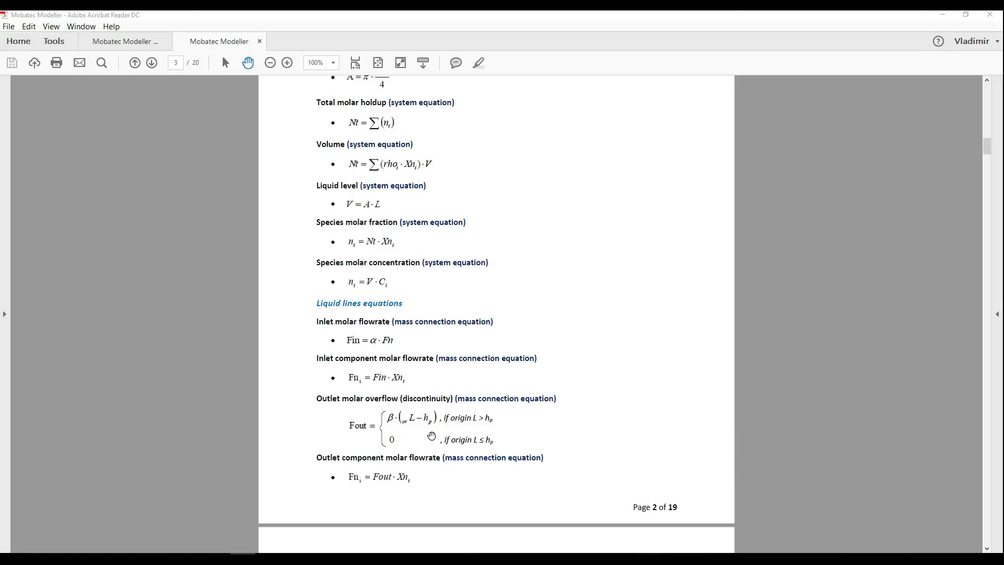
left_click_drag(483, 426, 477, 427)
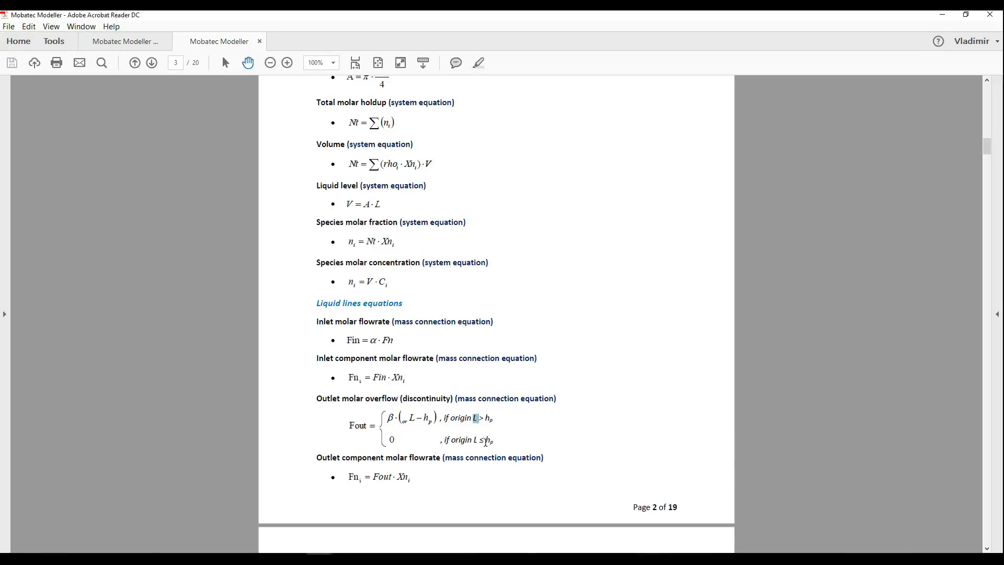
left_click(483, 434)
left_click_drag(489, 422, 492, 423)
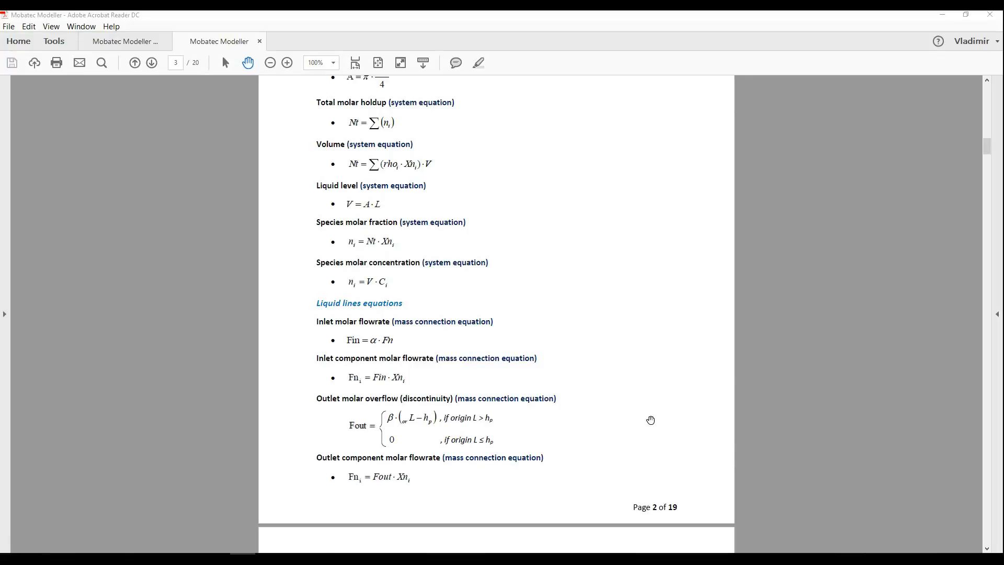
Step: Review the reactor equations, the parameters and variables tables, and the first instructions under section 1.7 Things to do
scroll(651, 420, "up", 4)
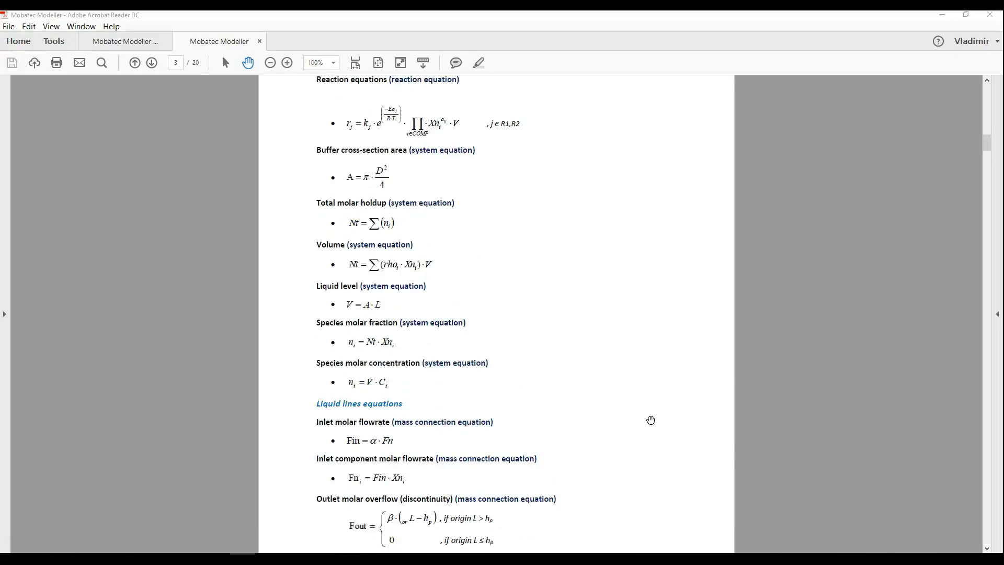
scroll(650, 420, "up", 2)
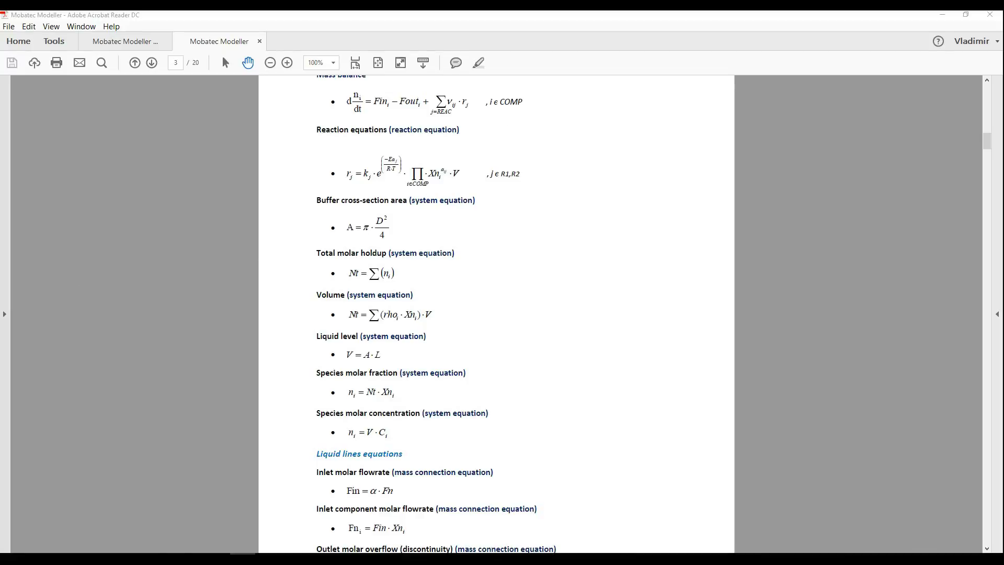
scroll(276, 271, "down", 9)
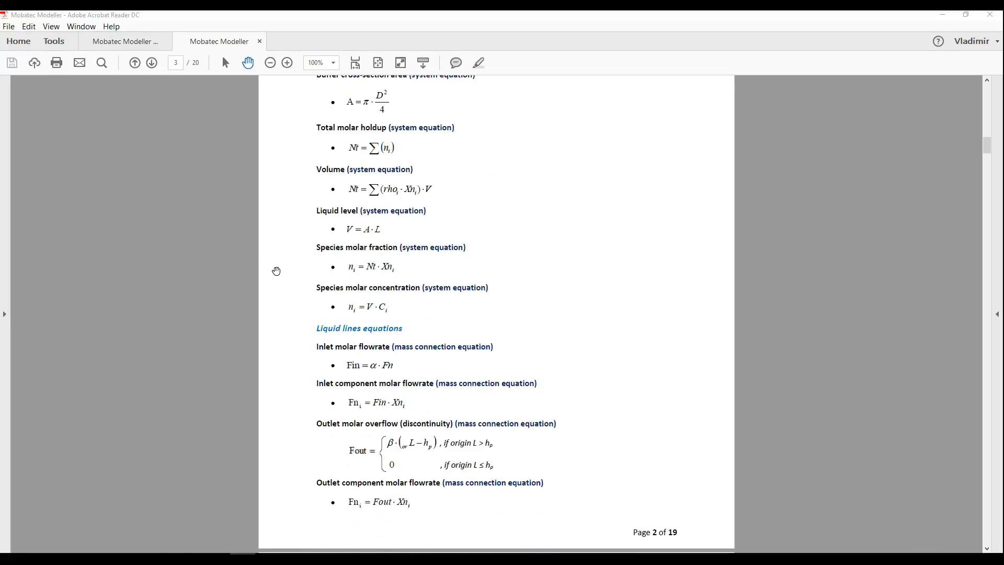
scroll(276, 271, "down", 3)
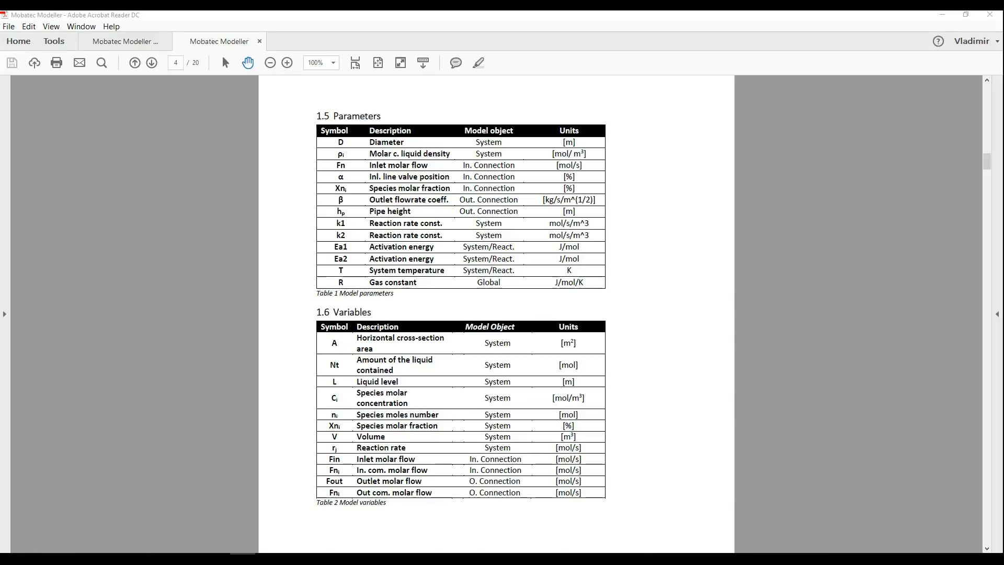
scroll(691, 386, "down", 9)
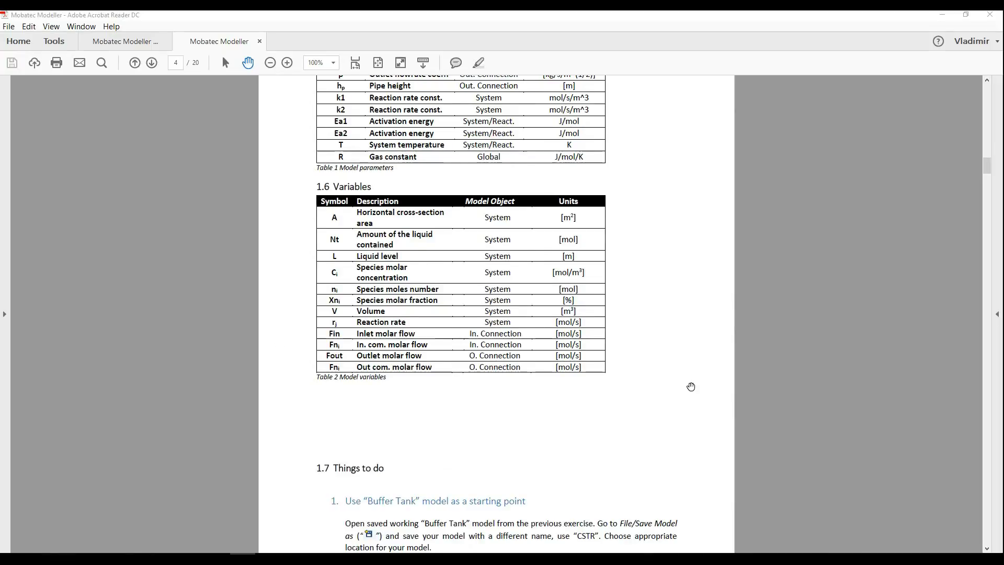
scroll(691, 386, "down", 8)
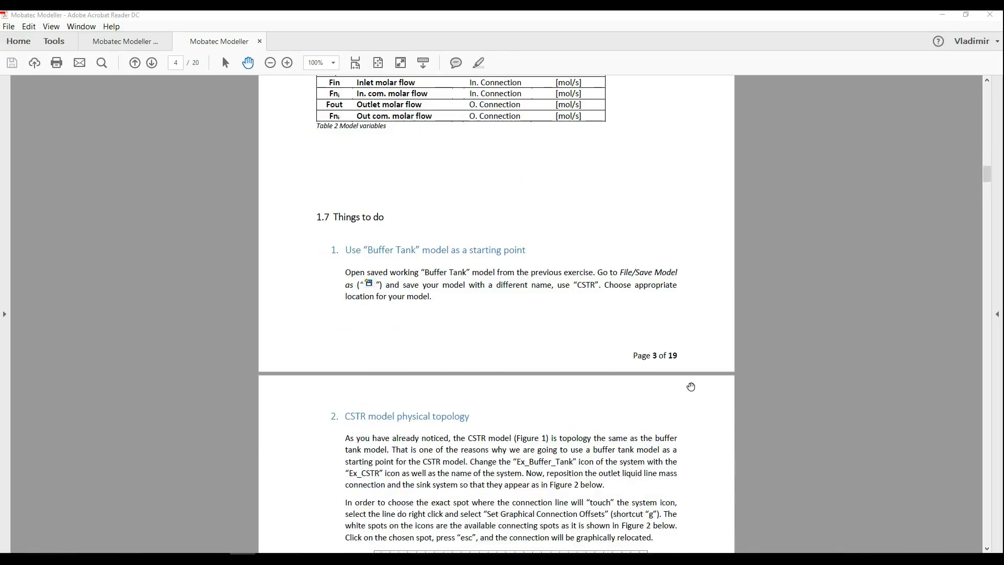
scroll(691, 387, "down", 3)
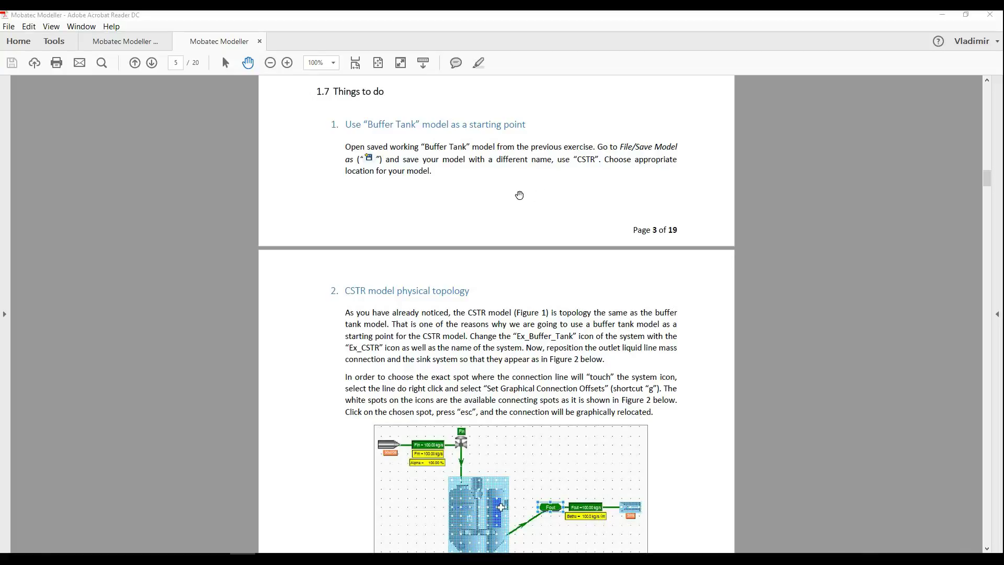
Step: Switch to Mobatec Modeller and save the Buffer Tank model under the new name CSTR on the Desktop
key("alt+Tab")
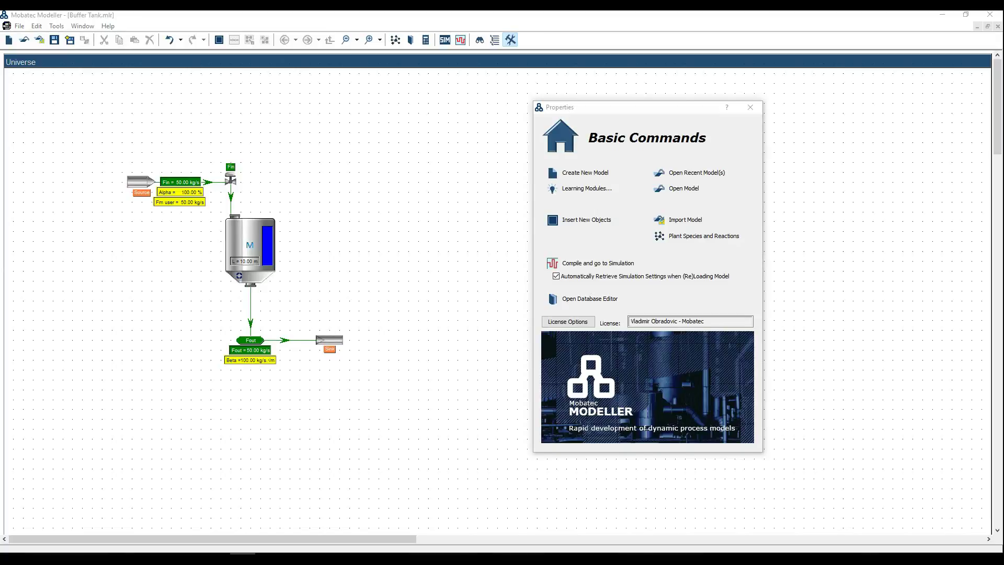
left_click(70, 42)
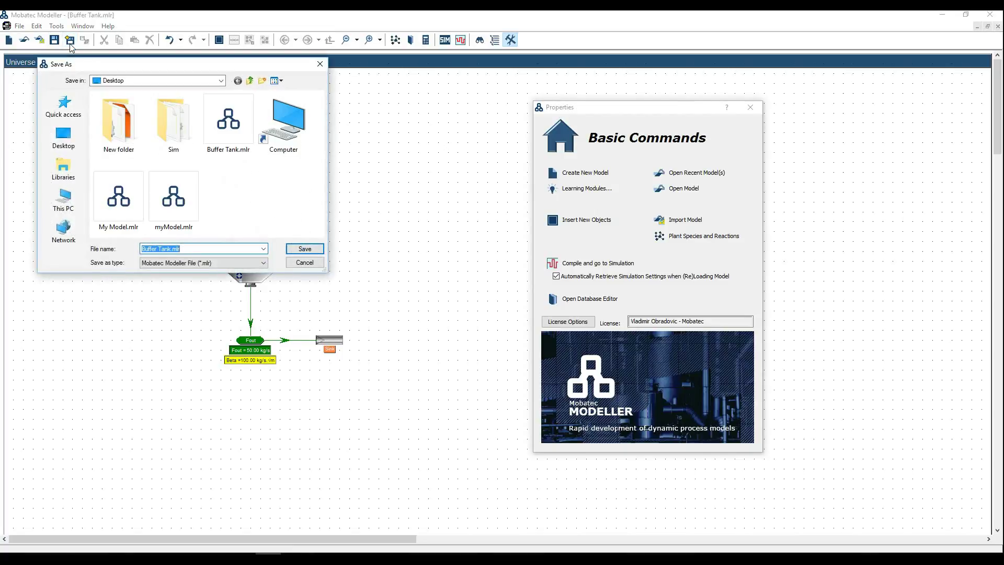
type("CSTR")
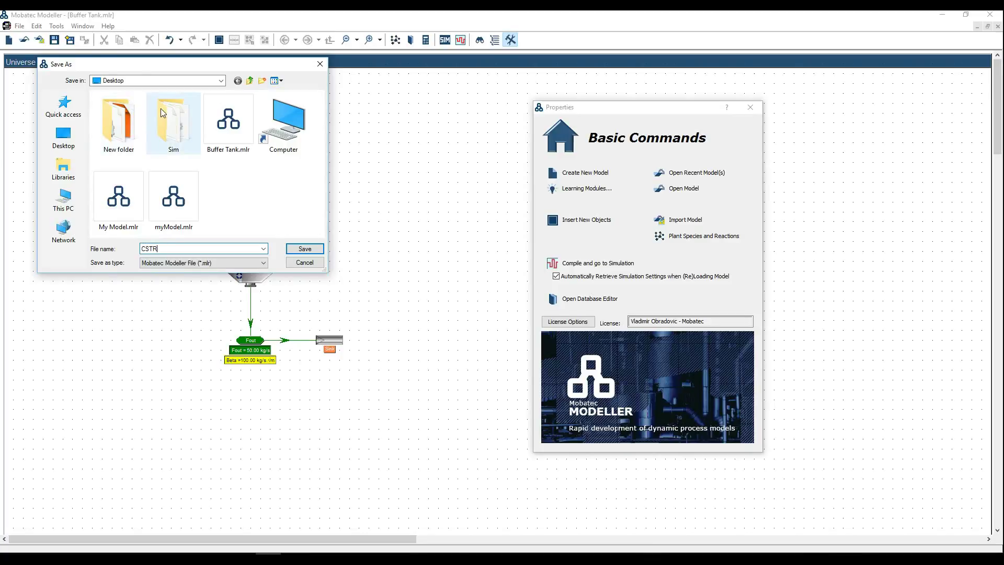
left_click(308, 250)
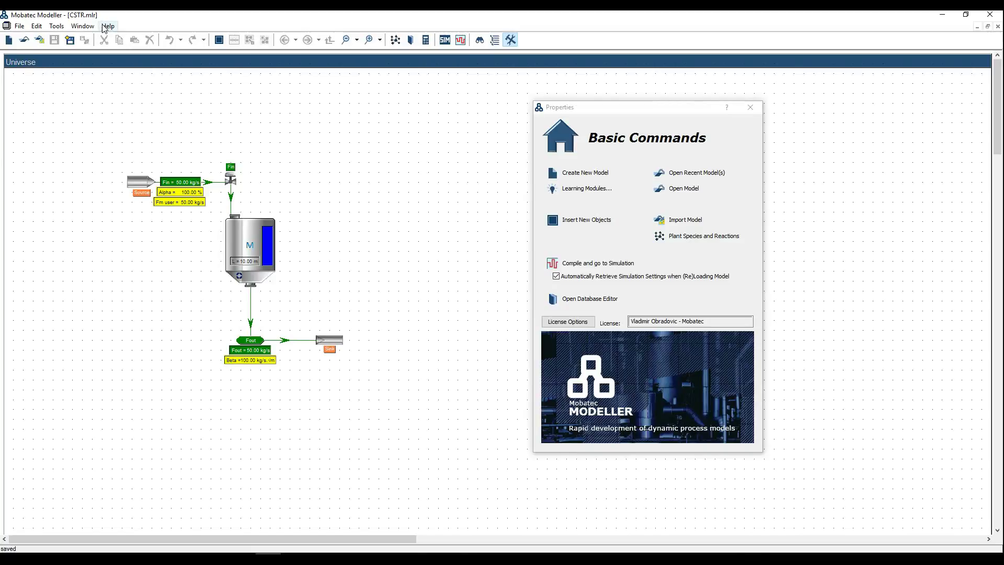
Step: Check the CSTR physical topology instructions in the PDF, then inspect the model's source, tank, sink and the Fin and Fout connections
key("alt+Tab")
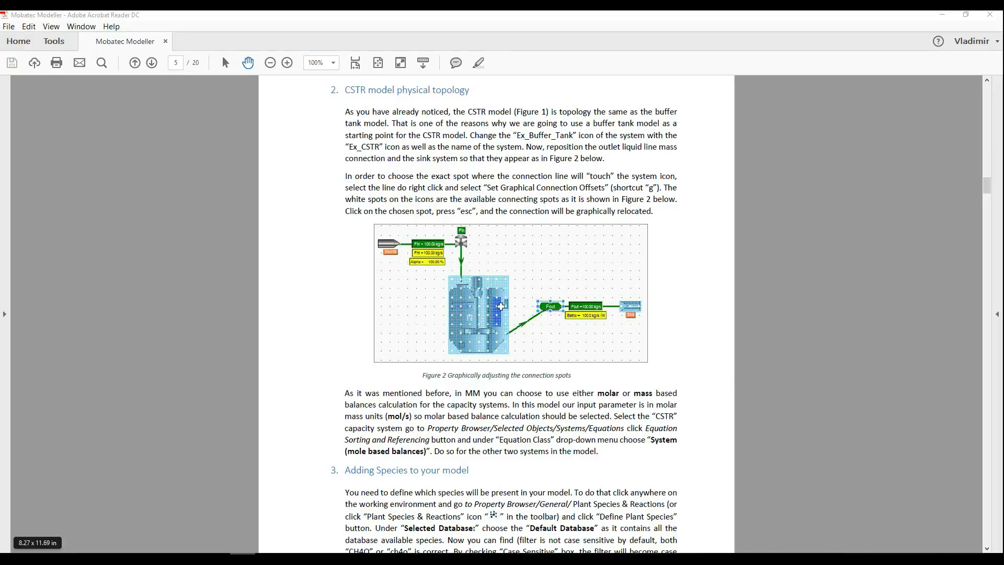
left_click(38, 543)
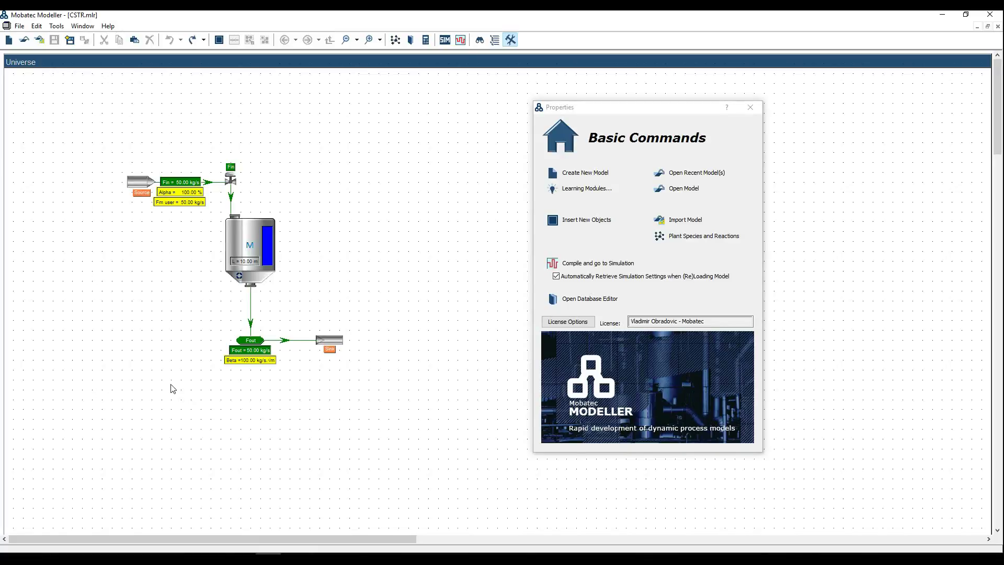
left_click(142, 191)
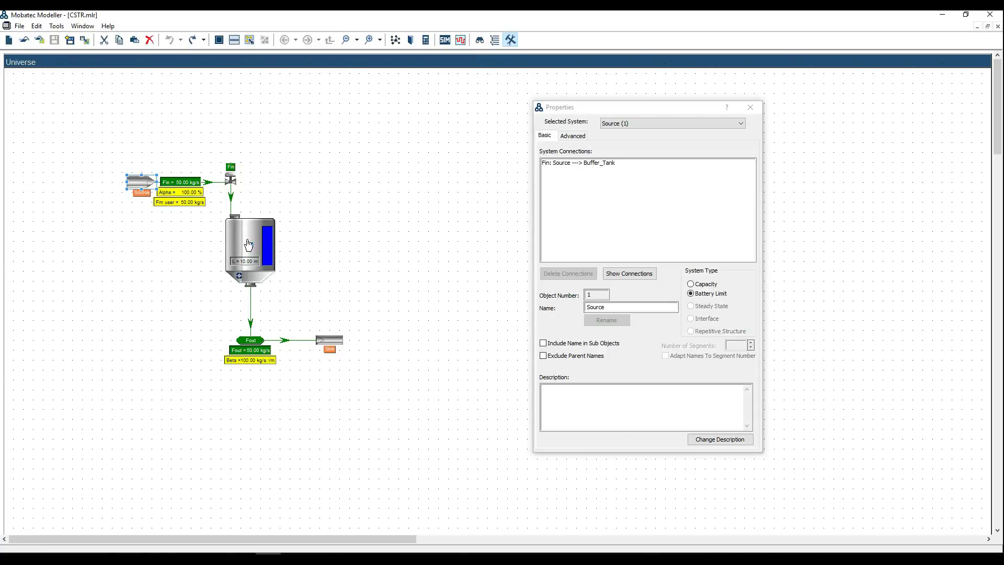
left_click(250, 245)
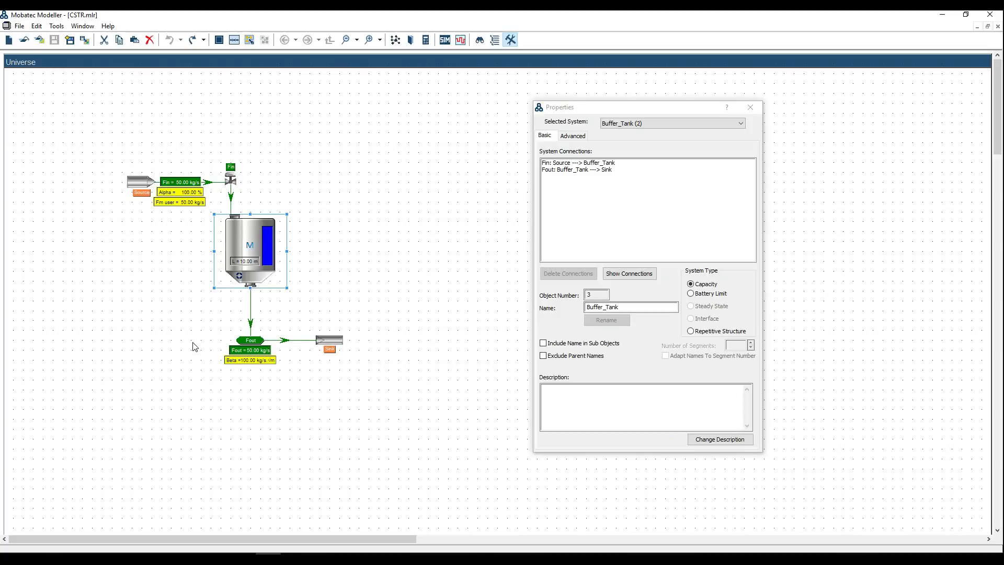
left_click(337, 343)
left_click(230, 183)
left_click(261, 342)
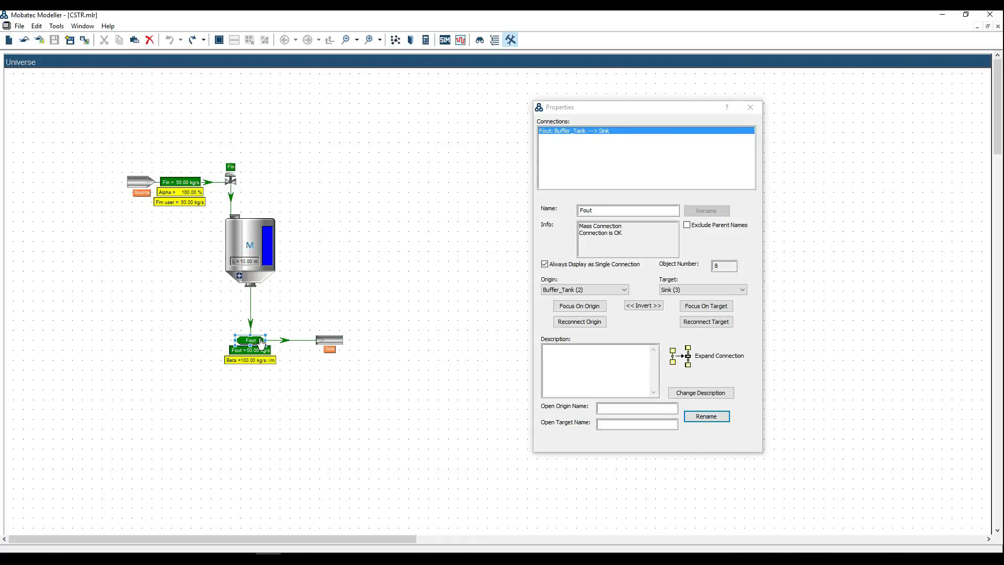
left_click(192, 334)
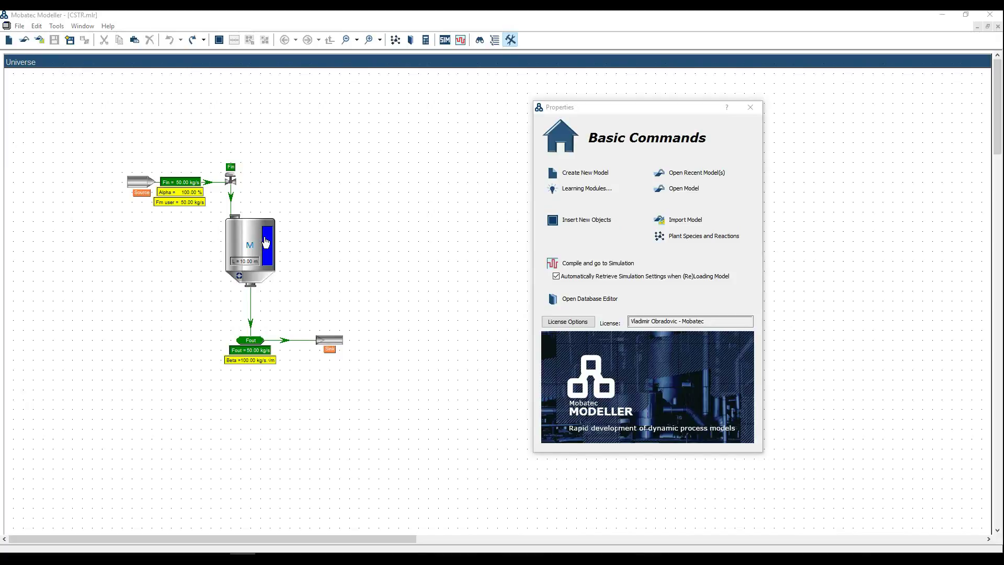
Step: Exchange the plant icon Ex_Buffer_Tank.JPG for Ex_CSTR.JPG from the Exercises_Icons folder
mouse_move(549, 223)
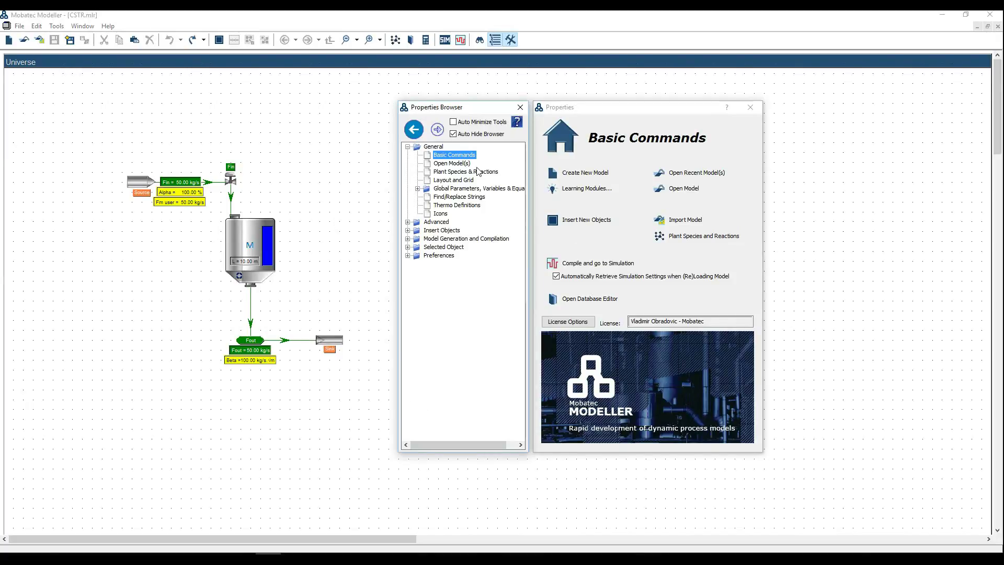
left_click(442, 215)
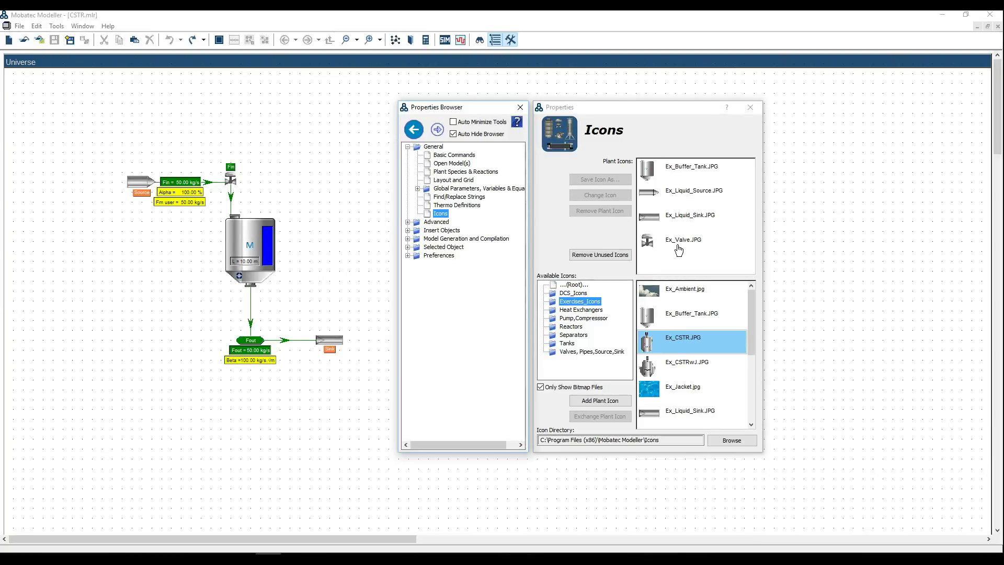
left_click(600, 306)
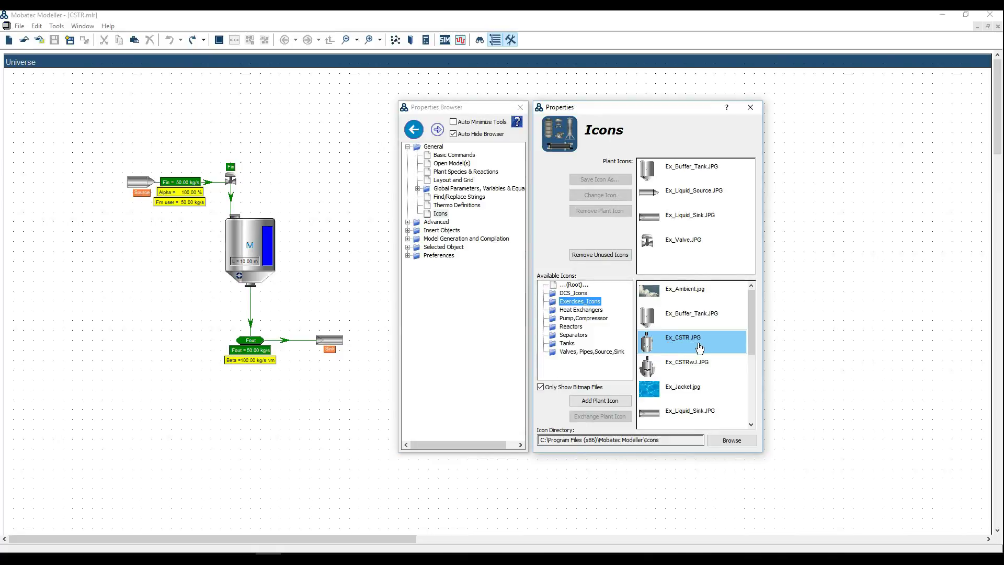
left_click(684, 173)
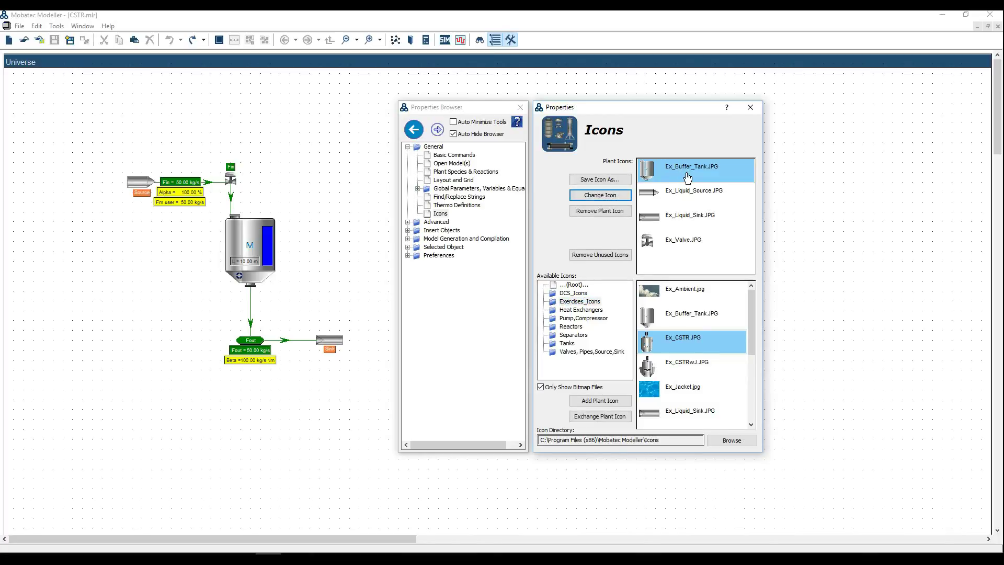
left_click(592, 418)
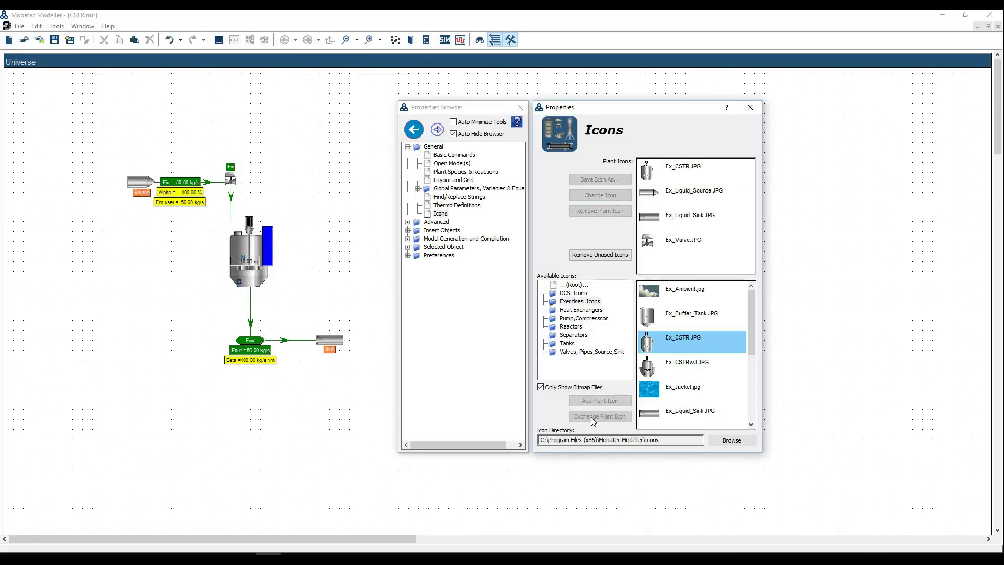
Step: Enlarge the Buffer_Tank system's reactor icon so it nearly fills the space between the Fin valve and the Fout connection
left_click(247, 253)
left_click_drag(287, 214, 312, 200)
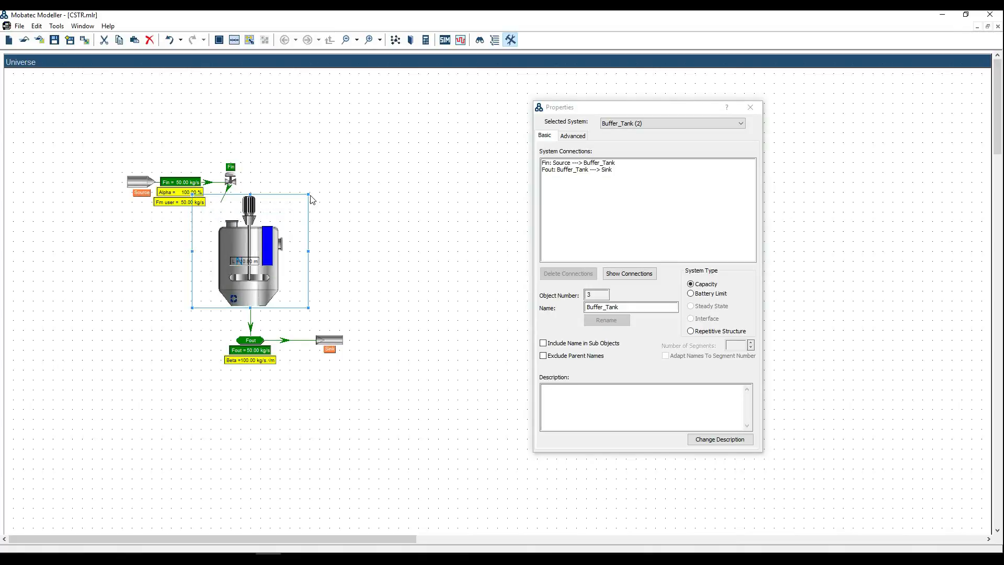
left_click(291, 217)
left_click(309, 227)
left_click_drag(309, 193, 314, 192)
key("alt+Tab")
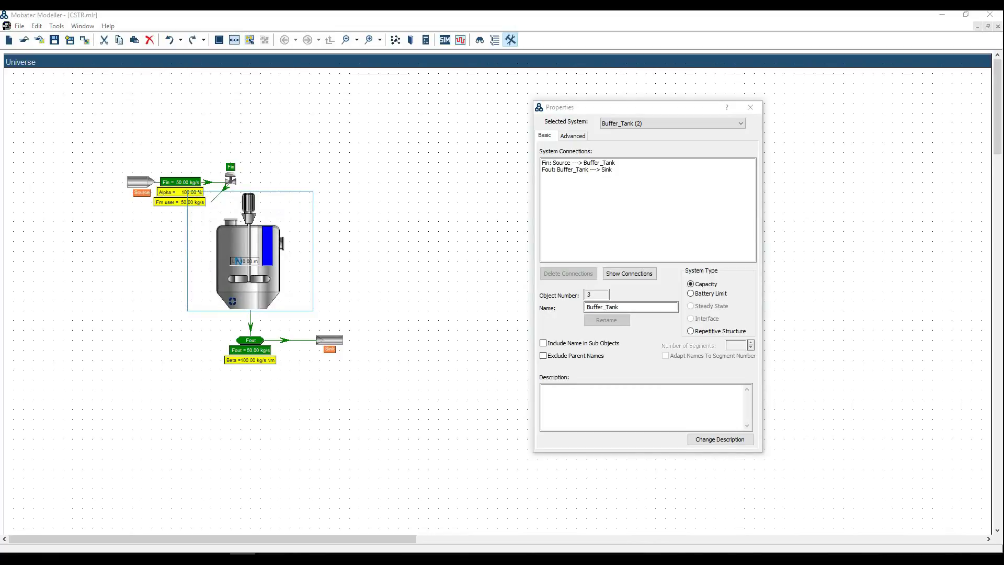
Step: Set the graphical connection offset of the Fin connection so its line meets the inlet nozzle on top of the reactor
left_click(239, 182)
right_click(239, 181)
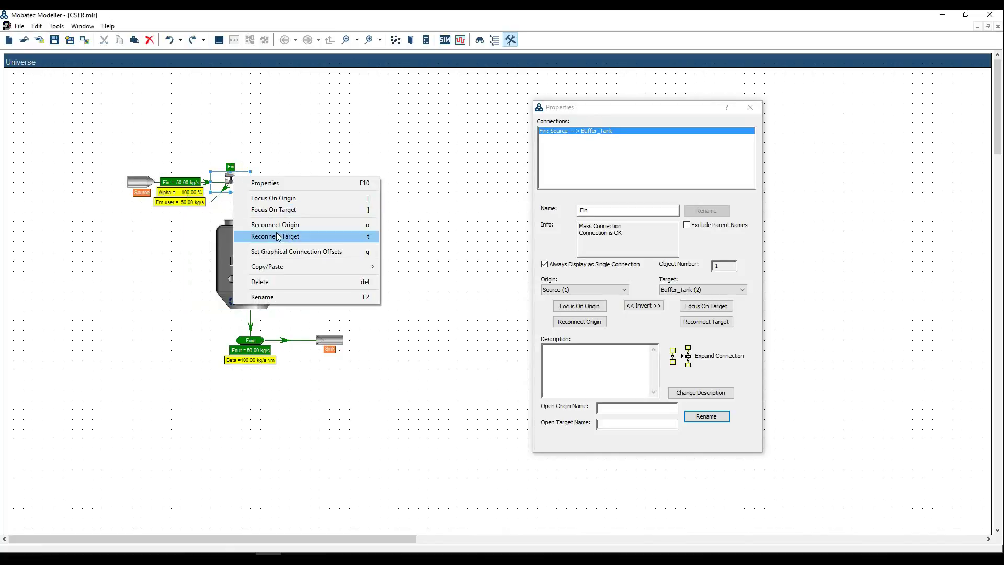
left_click(284, 253)
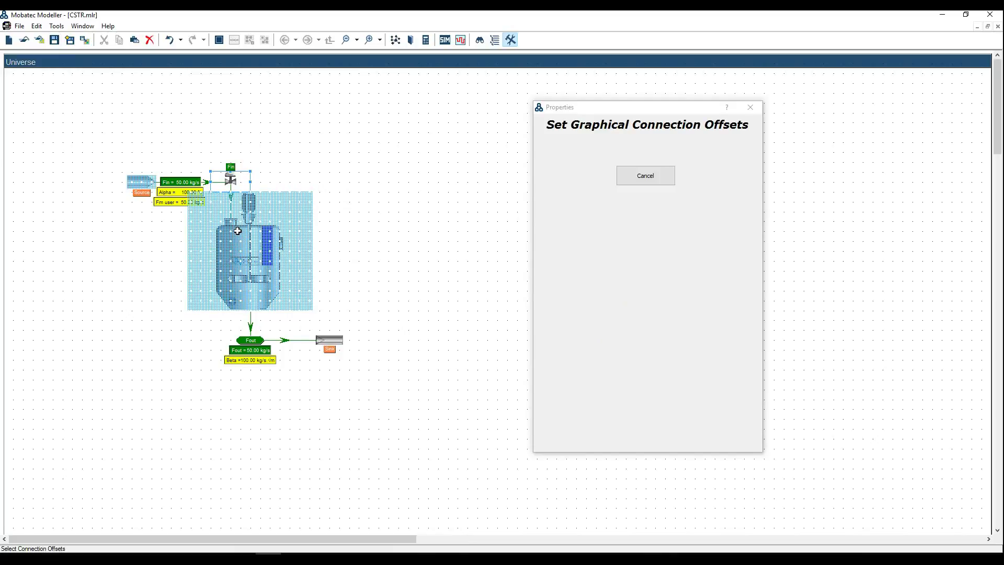
left_click(389, 187)
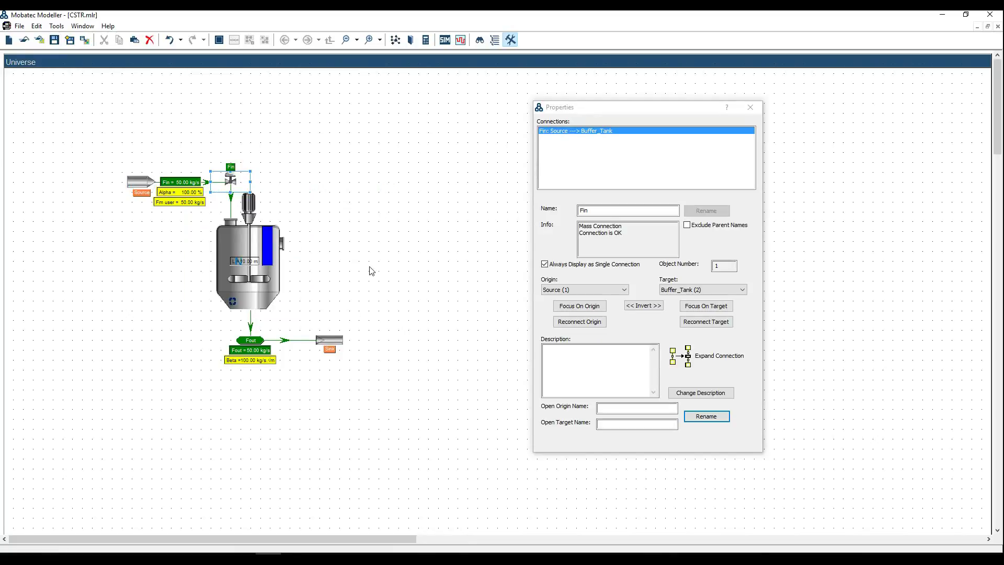
Step: Move the Fout connection with its labels and the sink up beside the reactor, to the right of the vessel
left_click(313, 385)
left_click_drag(203, 335, 364, 382)
left_click_drag(329, 343, 419, 245)
left_click(399, 286)
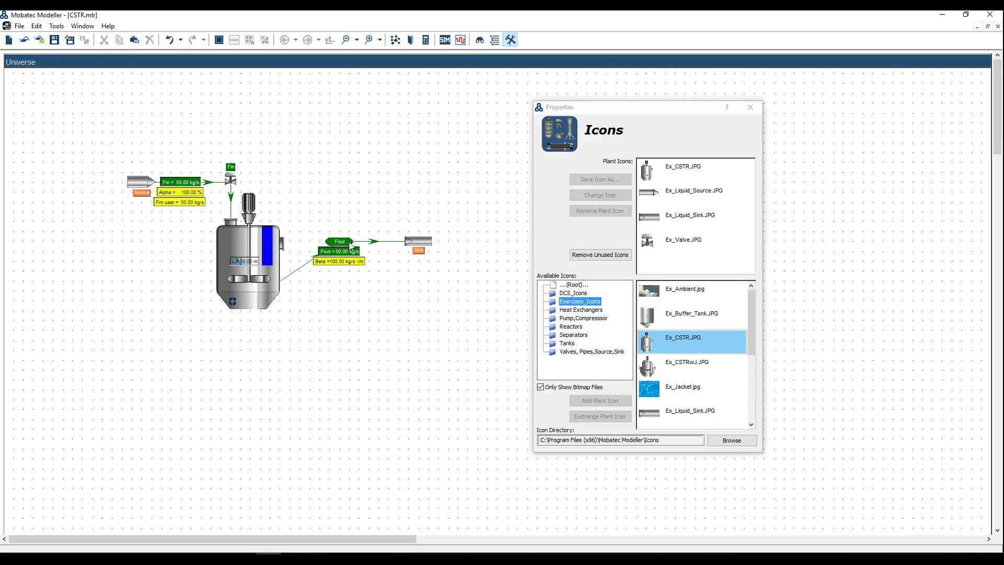
Step: Set the graphical connection offset of the Fout connection so its line starts at the outlet nozzle on the reactor's right side
left_click(340, 242)
right_click(347, 242)
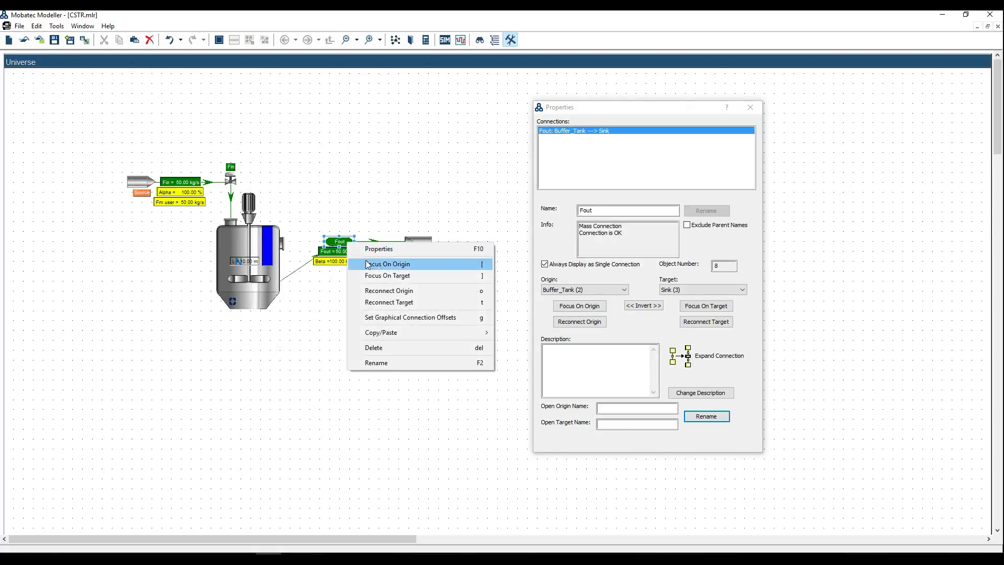
left_click(395, 317)
left_click(290, 250)
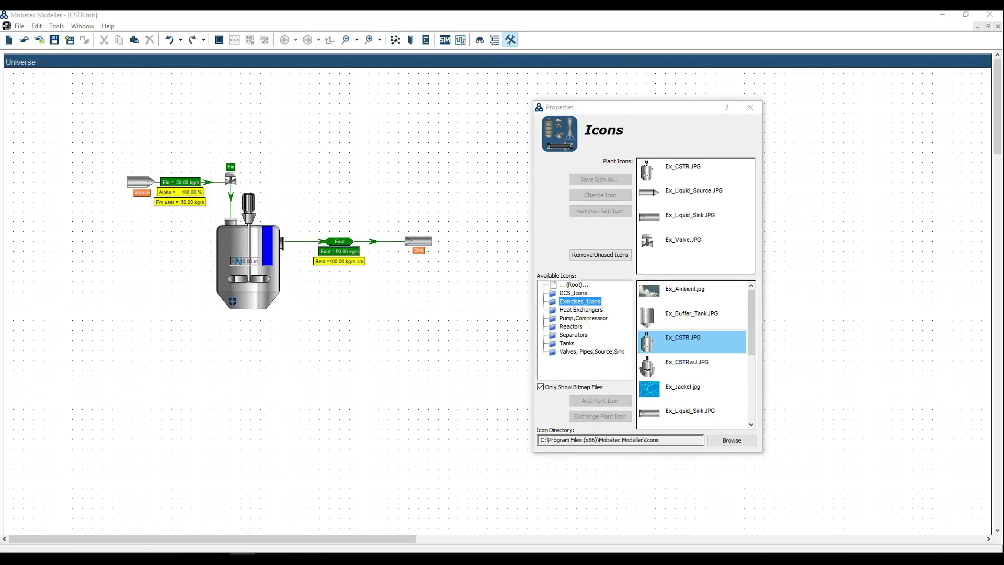
Step: Arrange the level value label and the blue level bar inside the vessel, and slightly enlarge the Buffer_Tank reactor icon
left_click(248, 262)
left_click_drag(248, 264, 234, 254)
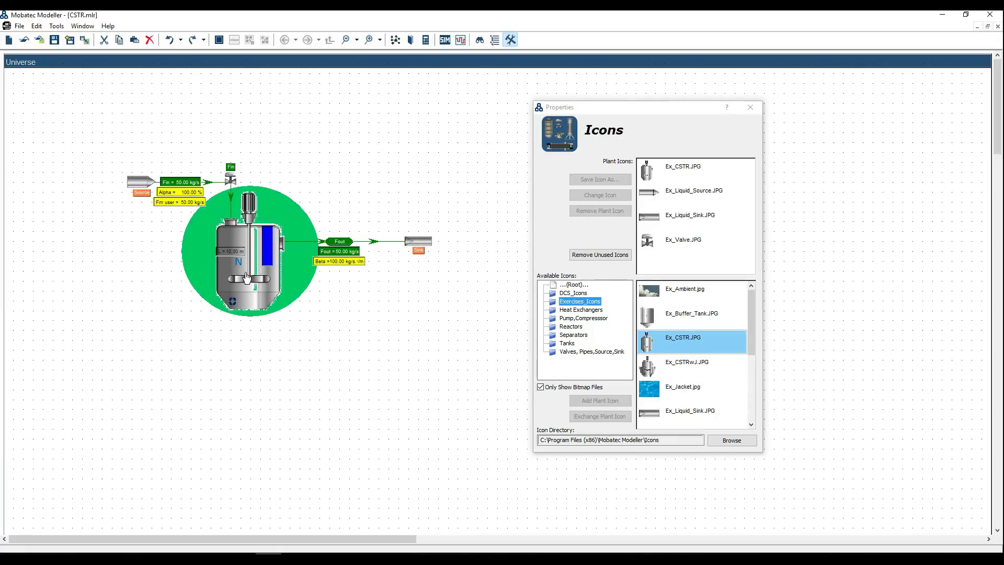
left_click(267, 304)
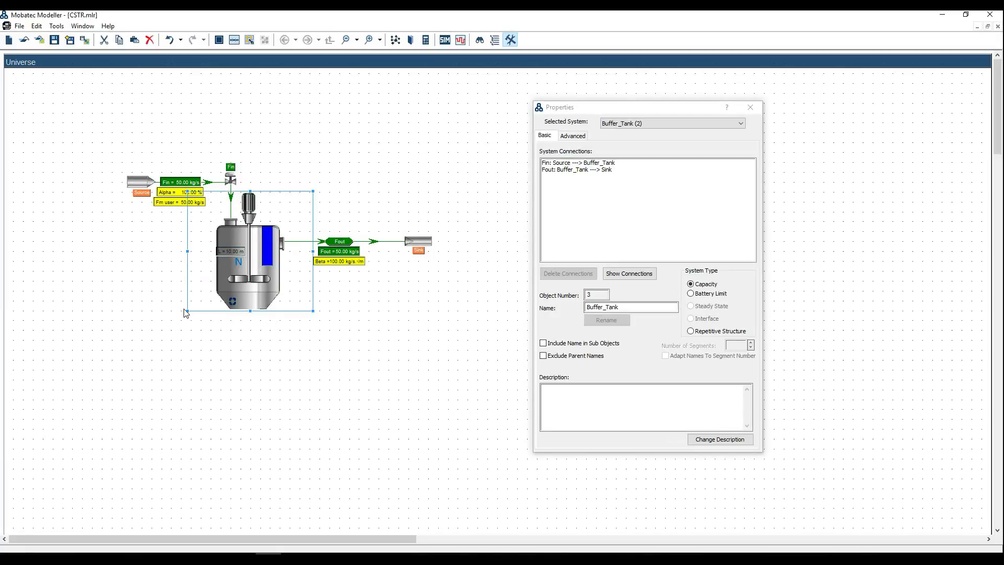
left_click_drag(188, 317, 183, 321)
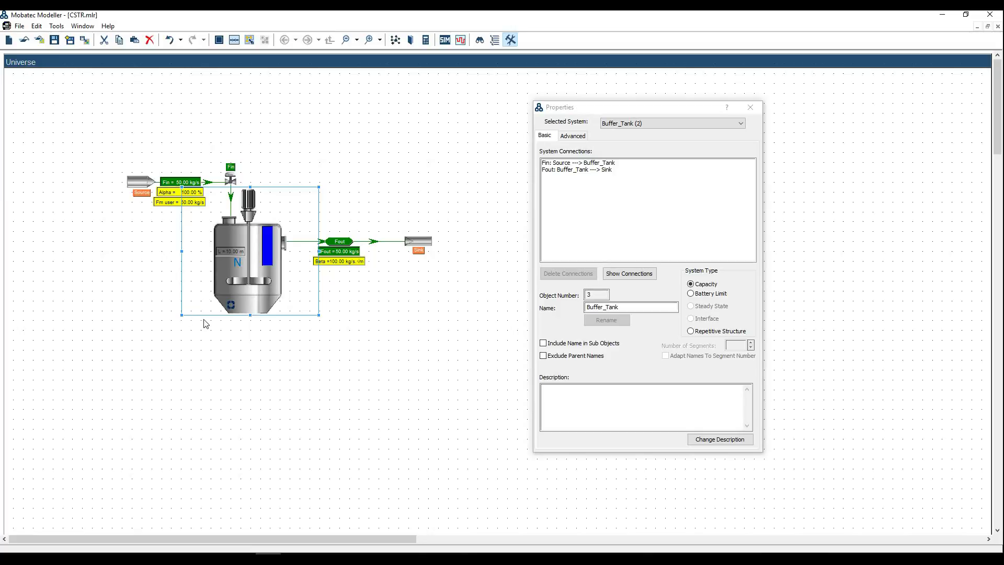
left_click(267, 264)
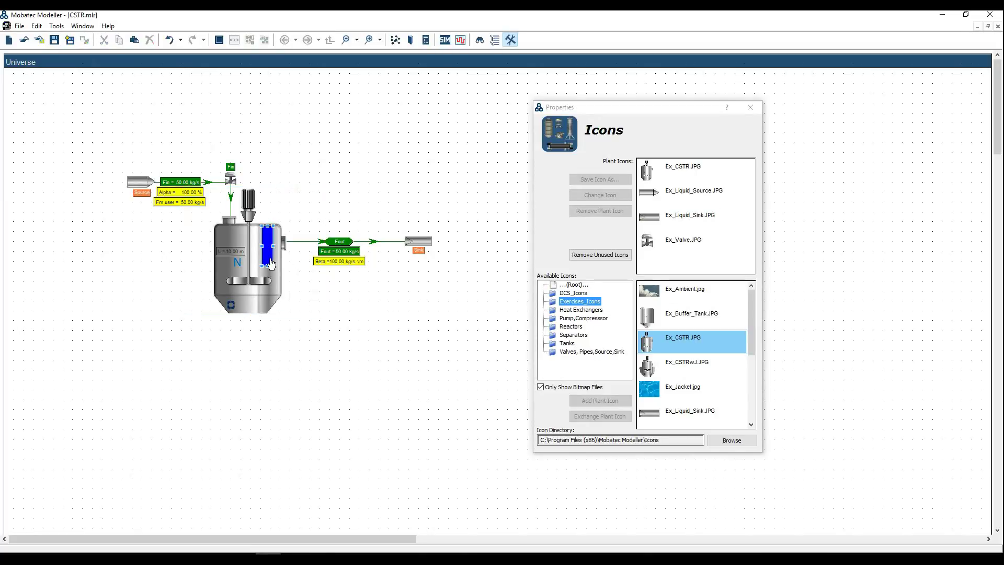
left_click(340, 322)
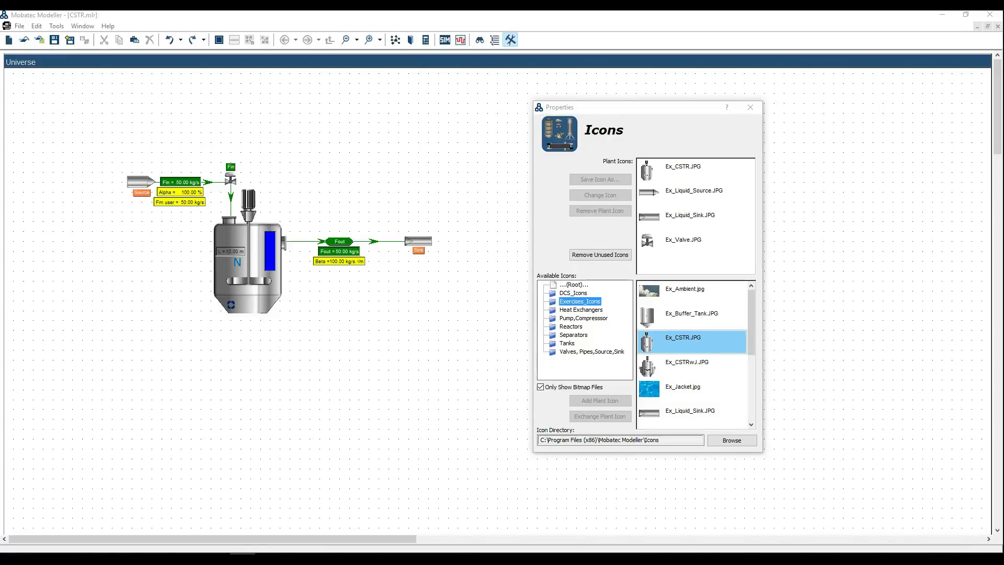
Step: Set the Source system's equation class to System (mole based balances) in its equation sorting and referencing settings
left_click(154, 187)
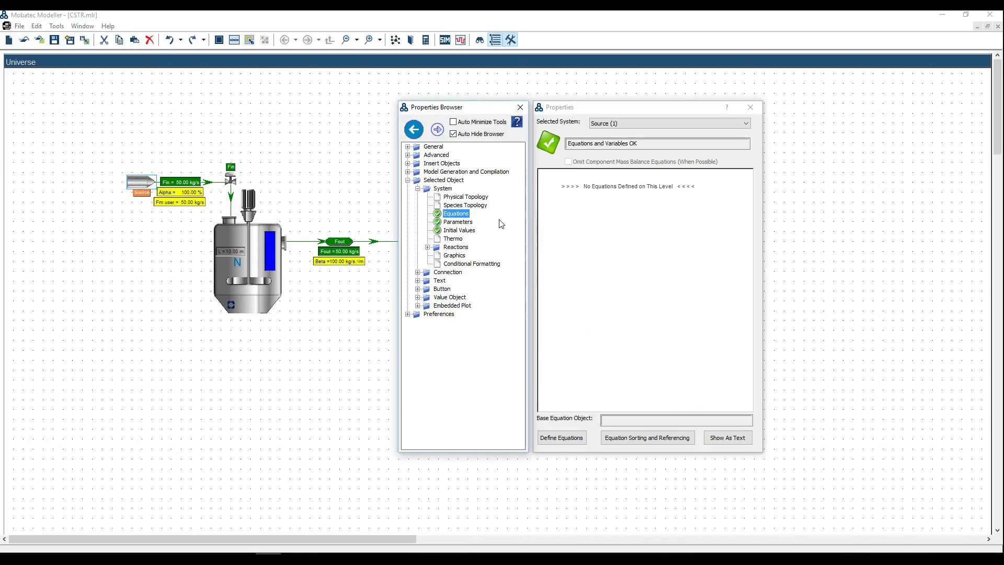
left_click(637, 441)
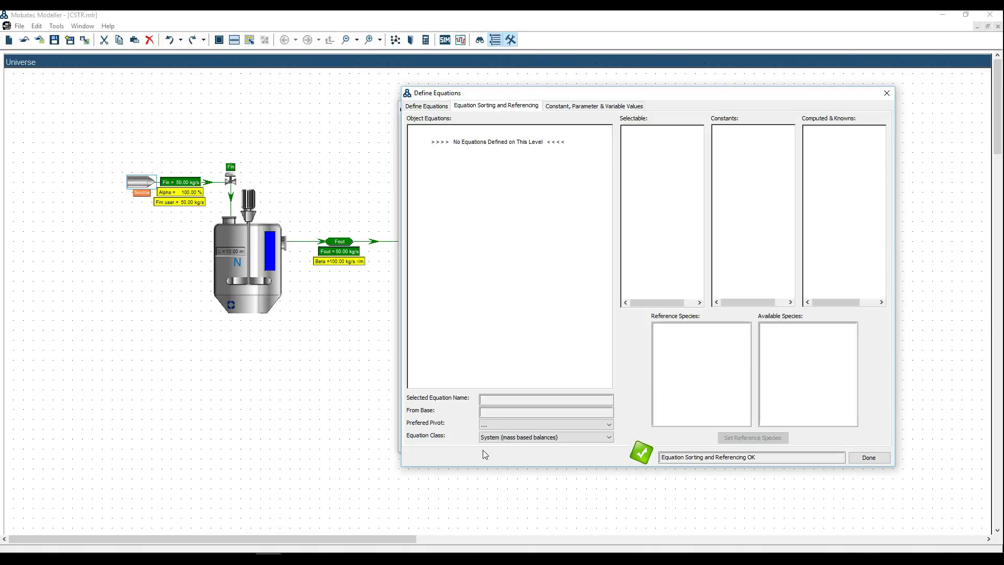
left_click(548, 439)
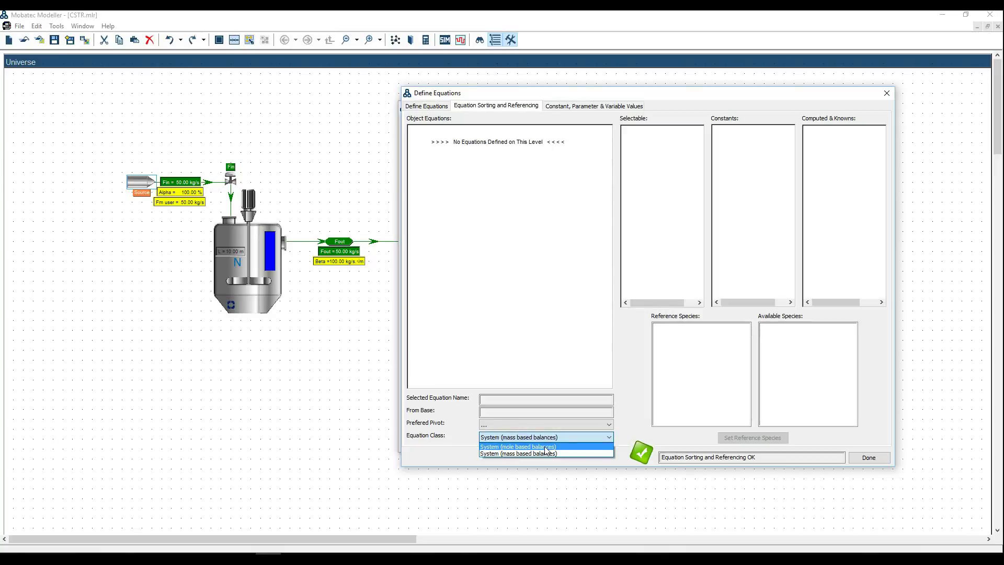
left_click(546, 449)
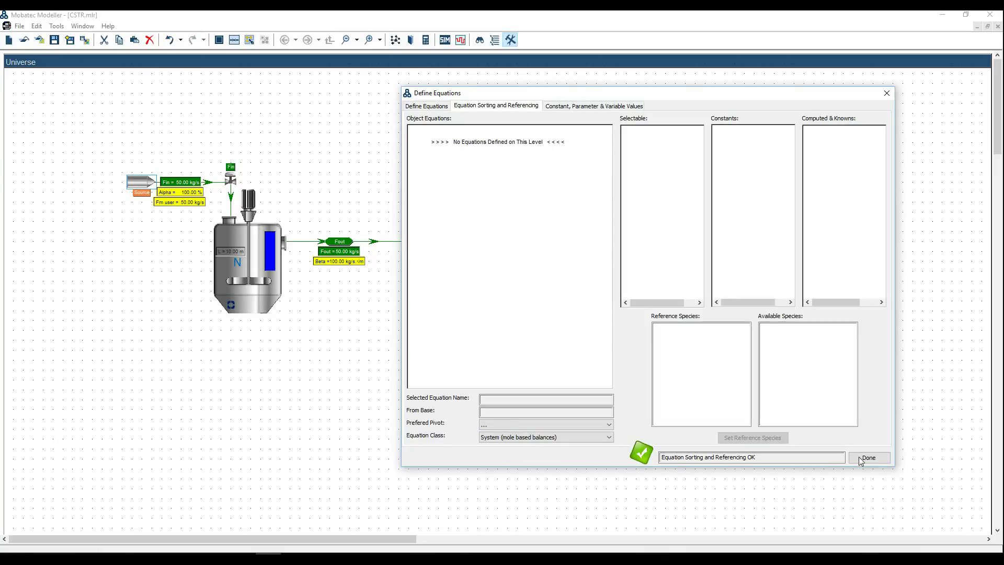
left_click(868, 458)
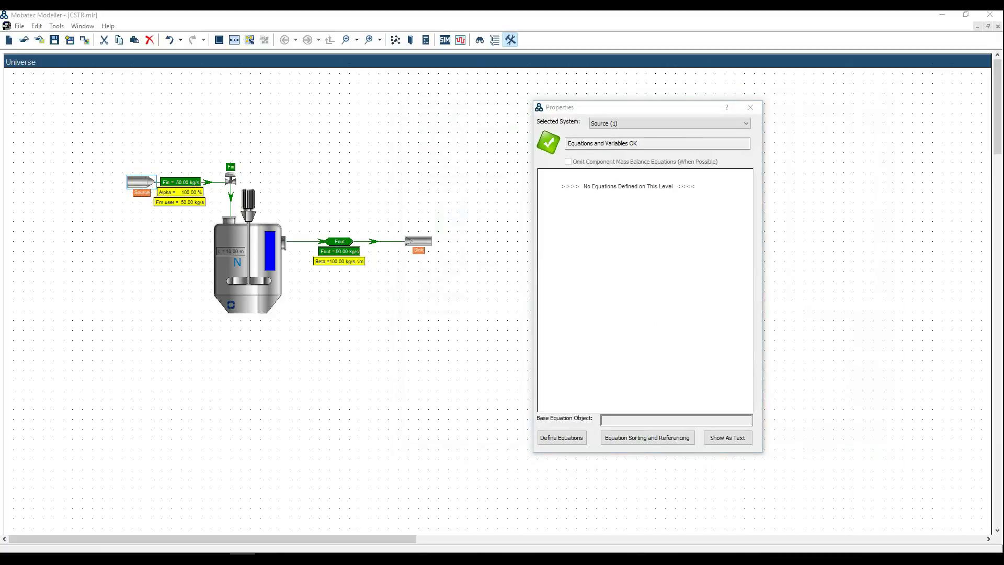
Step: Change the equation class of the Buffer_Tank system to System (mole based balances)
left_click(274, 306)
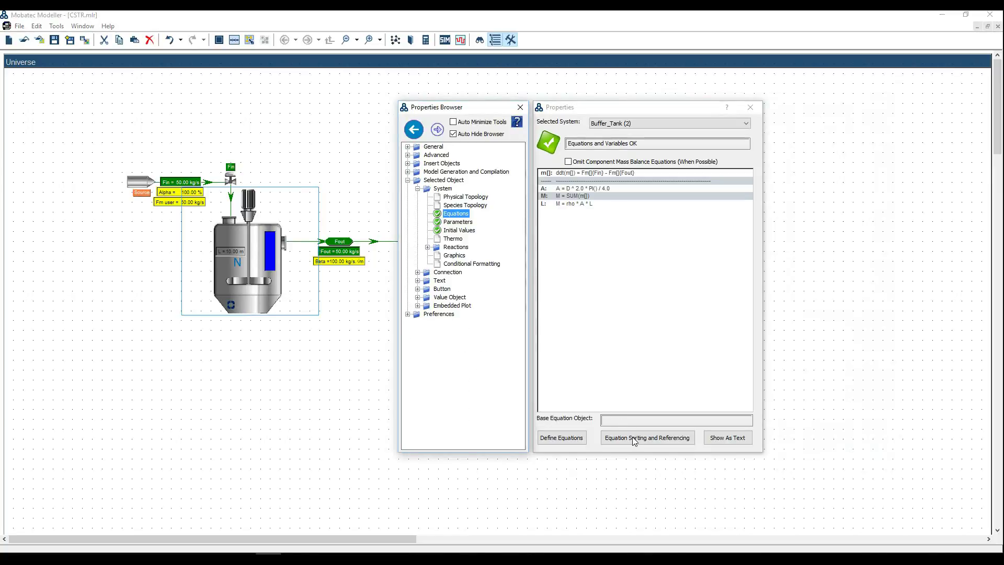
left_click(634, 439)
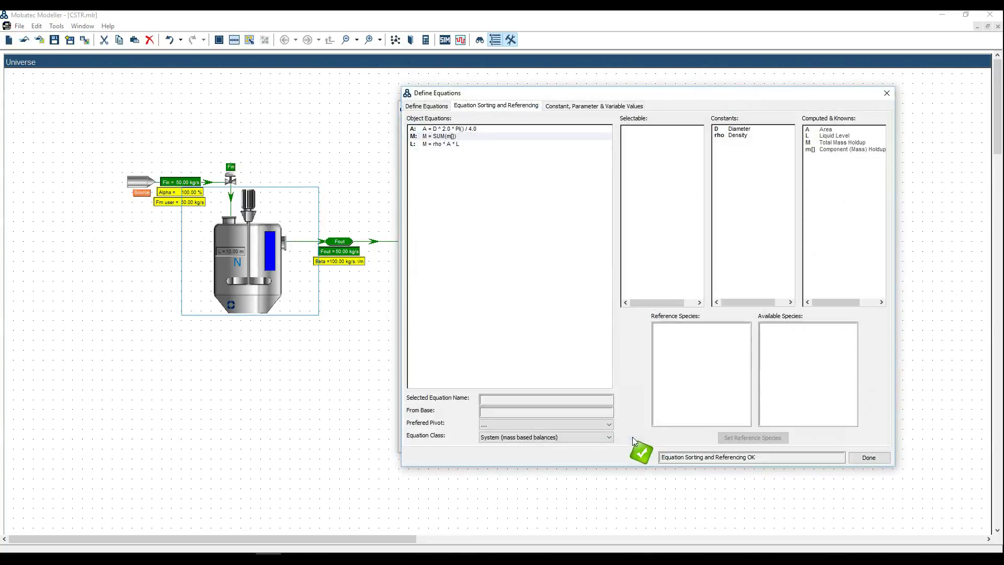
left_click(526, 439)
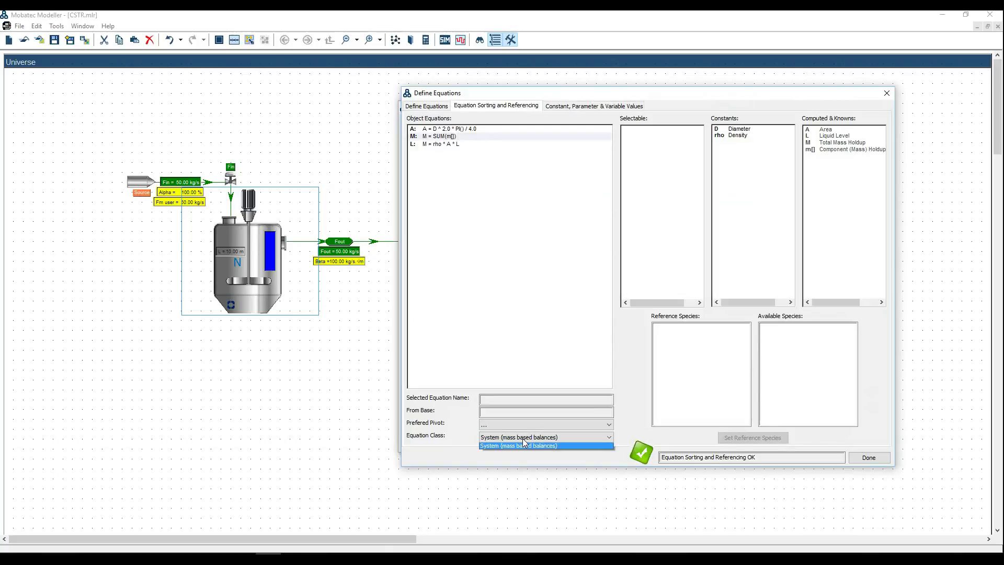
left_click(525, 447)
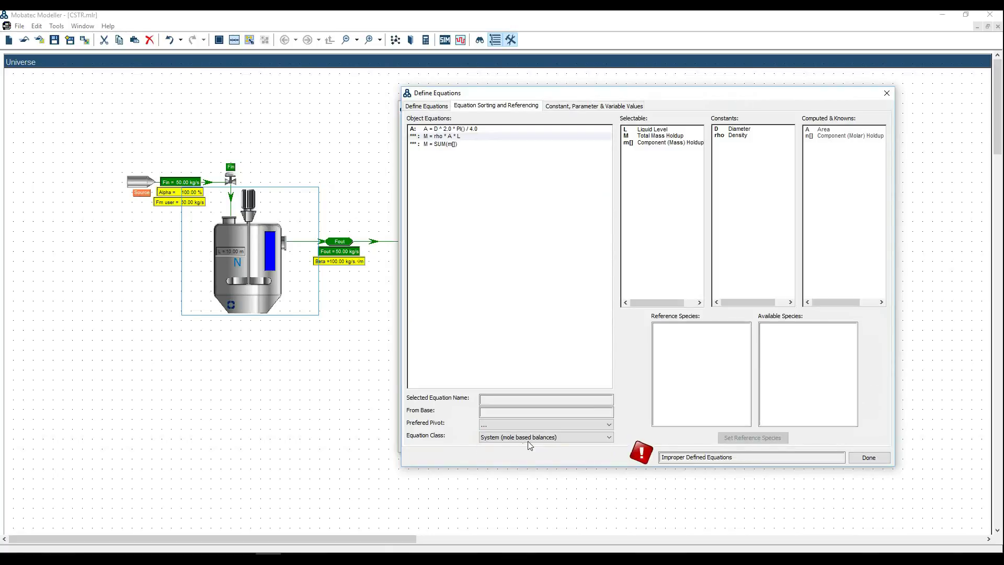
left_click(868, 458)
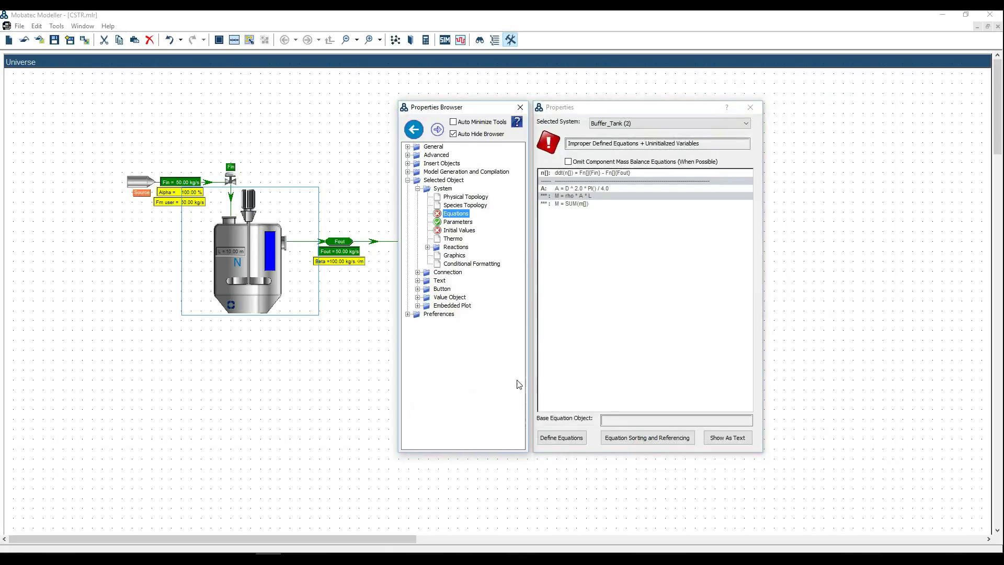
Step: Switch the Sink system's equation class to System (mole based balances) as well, and deselect the system
left_click(413, 242)
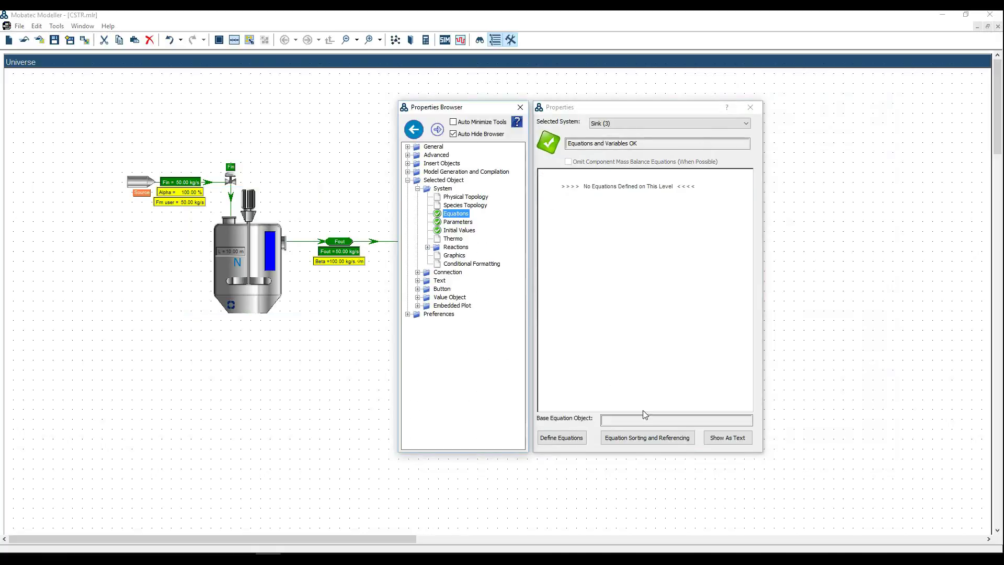
left_click(648, 438)
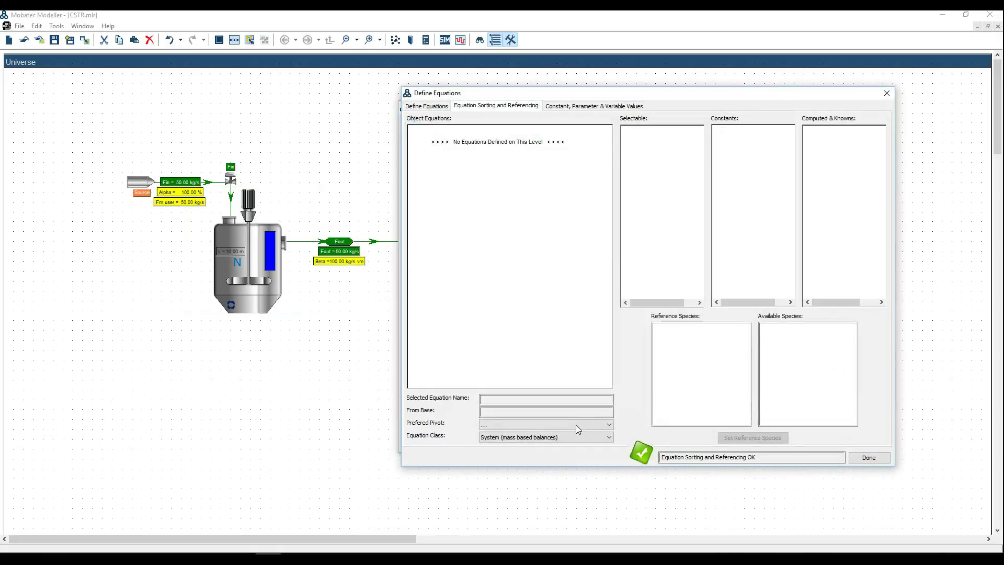
left_click(567, 437)
left_click(560, 449)
left_click(857, 459)
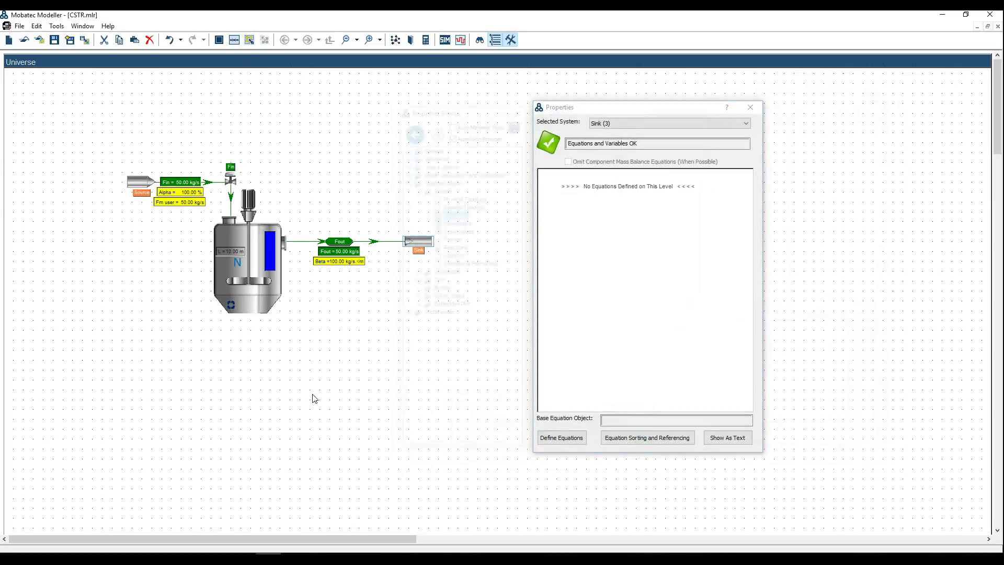
left_click(140, 369)
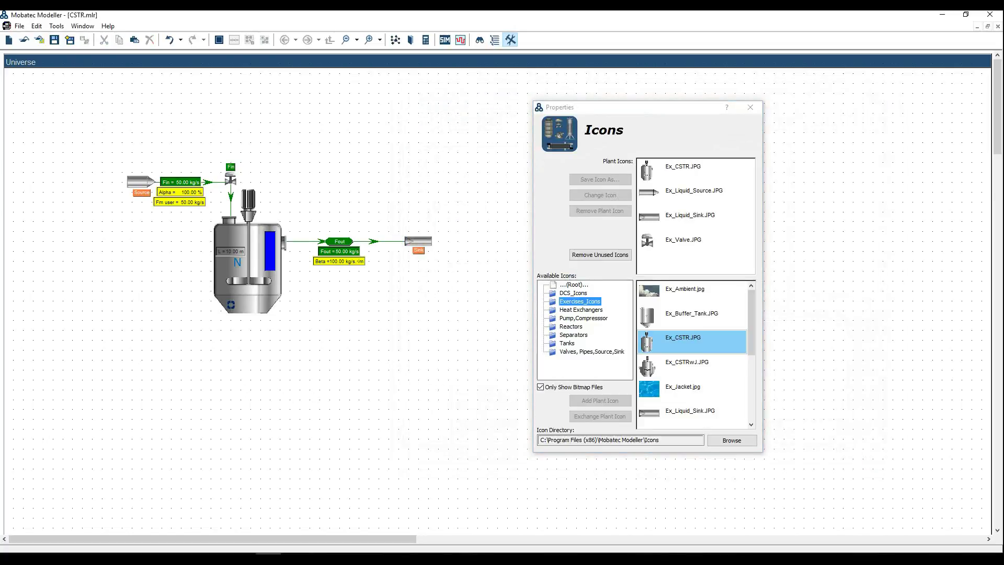
Step: Consult the exercise PDF's section on adding species, and open the plant species definition with the Default Database as source
key("alt+Tab")
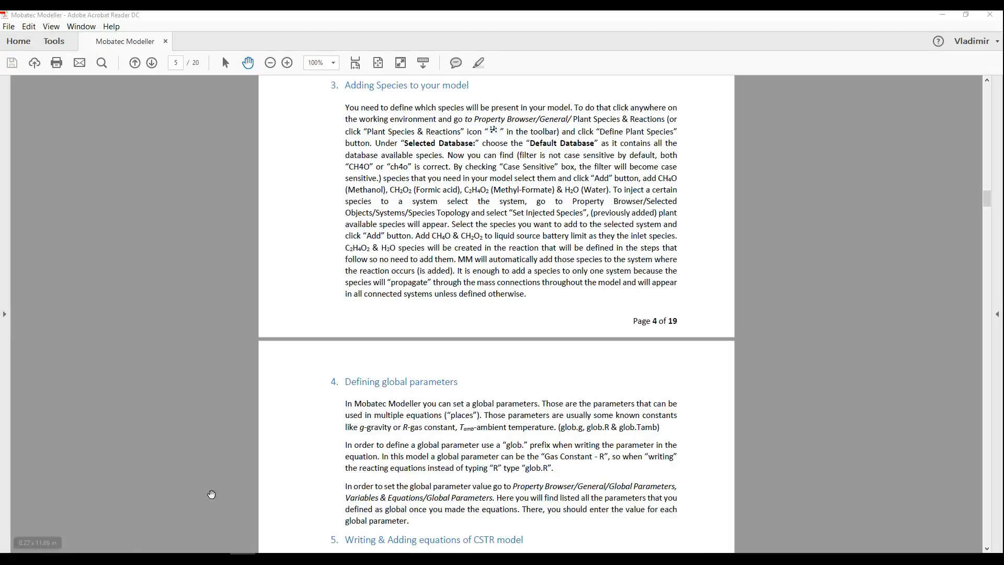
key("alt+Tab")
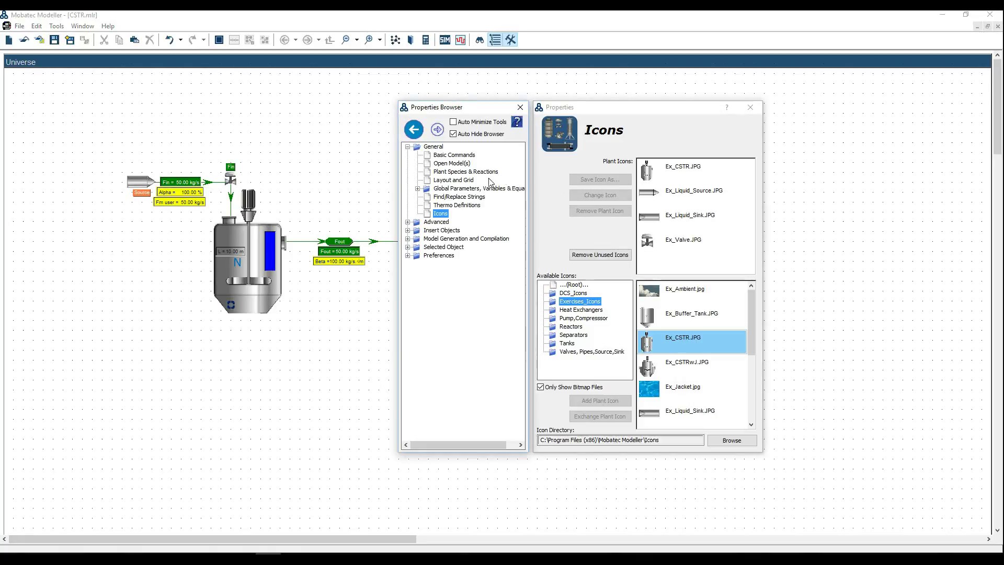
left_click(460, 173)
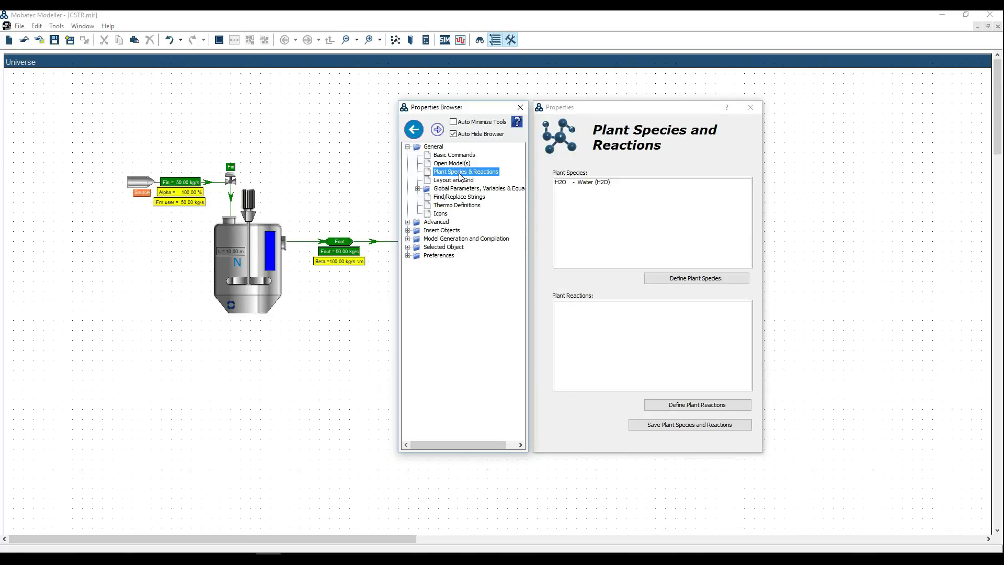
left_click(397, 43)
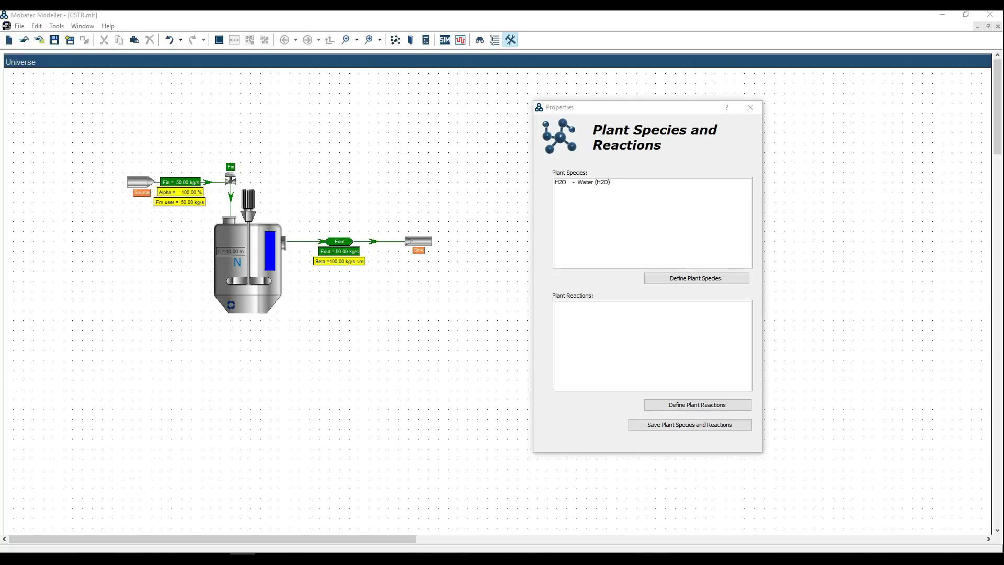
left_click(691, 279)
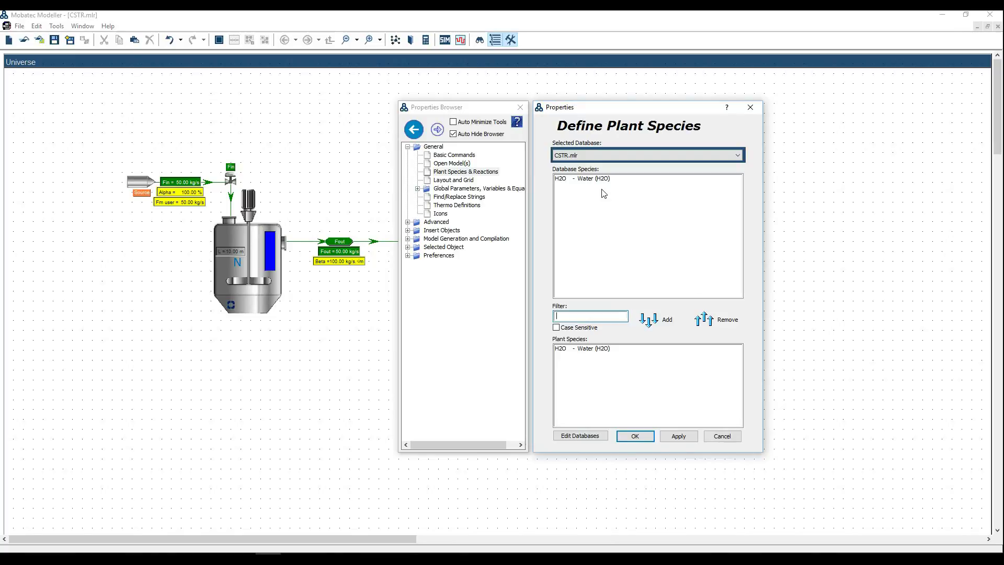
left_click(603, 157)
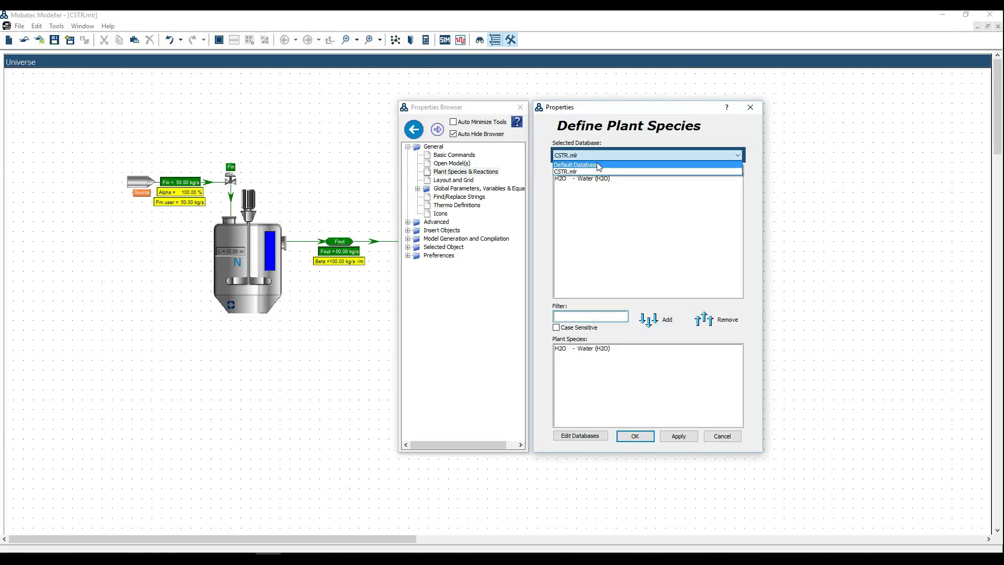
left_click(599, 165)
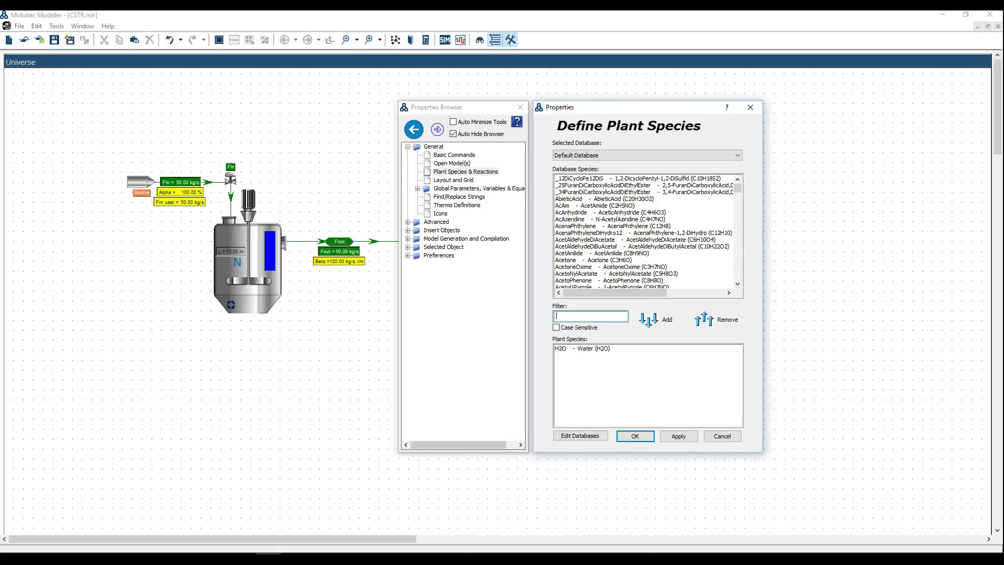
Step: Filter the database species by ch4 and add MeOH - Methanol (CH4O) to the plant species
type("ch4")
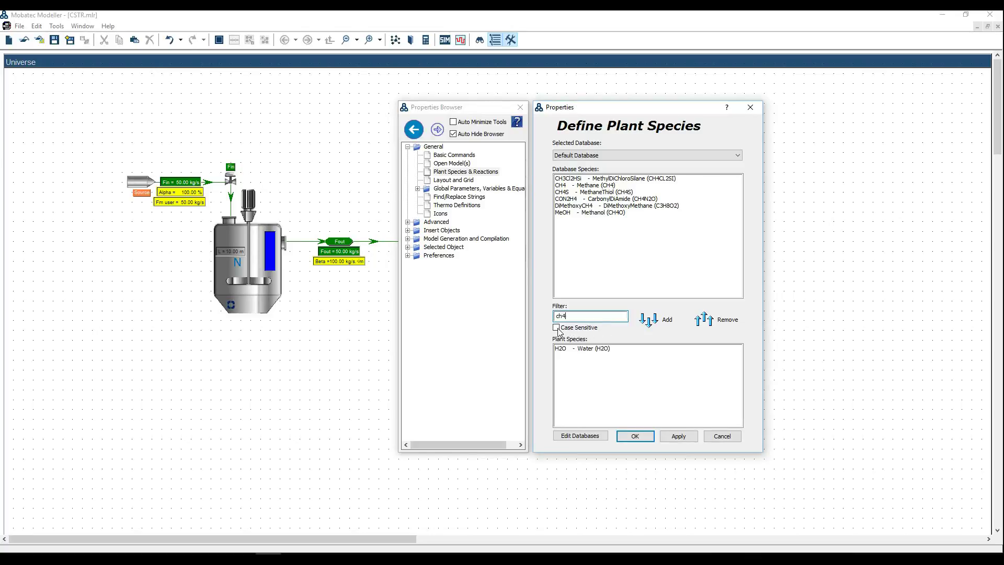
left_click(589, 214)
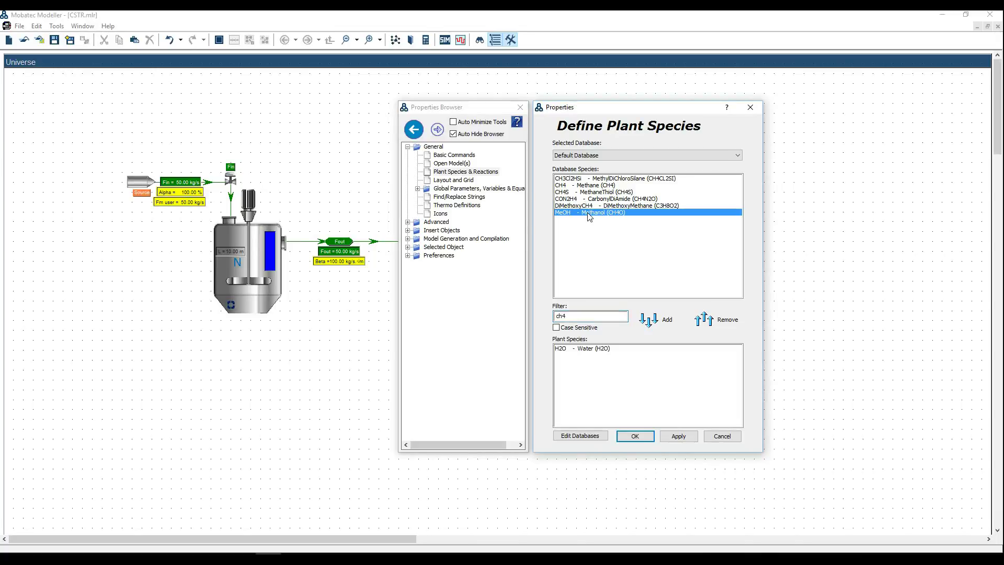
left_click(651, 320)
Step: Filter the database species by C2H4O2 and add MeForm - MethylFormate (C2H4O2) to the plant species
left_click_drag(575, 316, 549, 319)
type("C2")
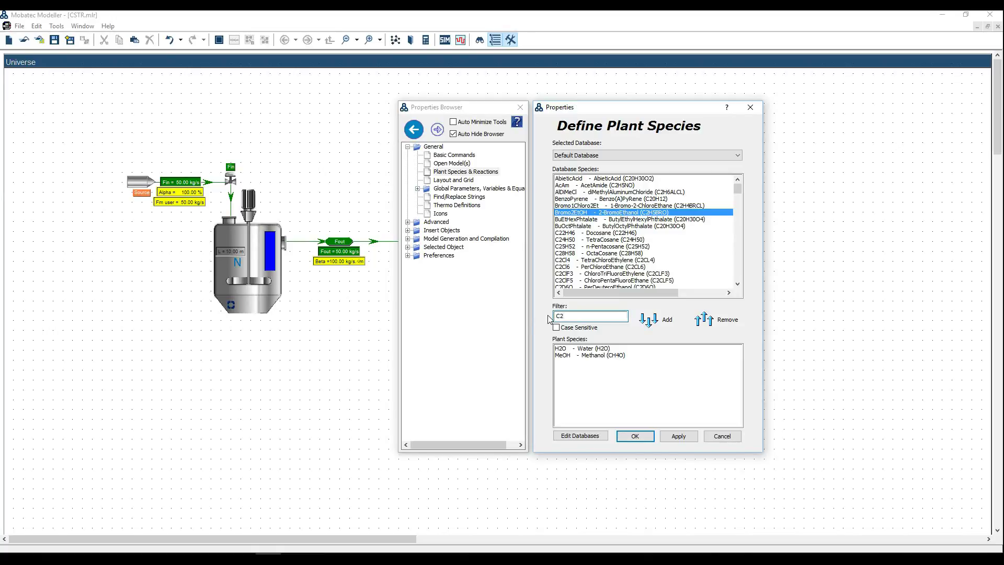
type("H")
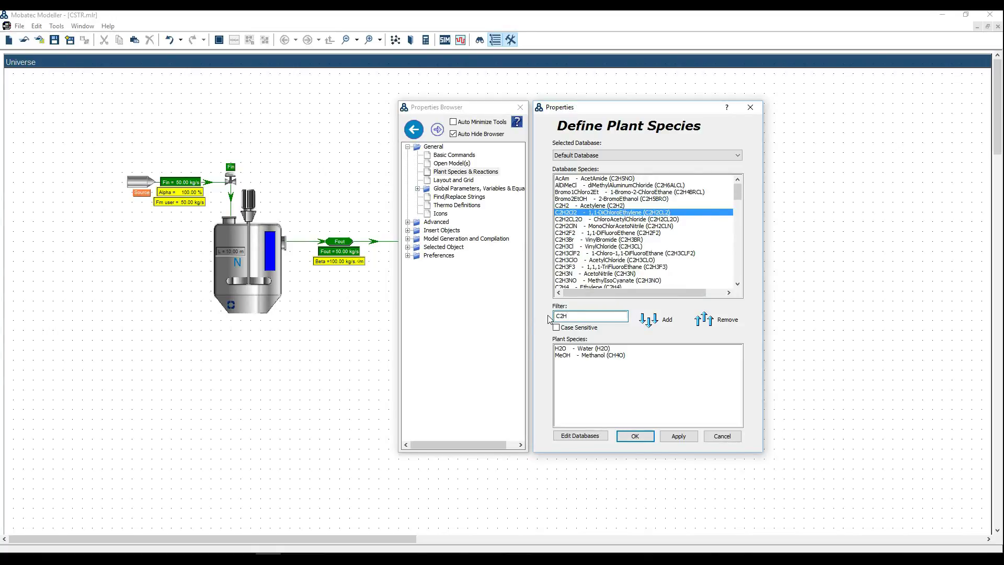
type("4")
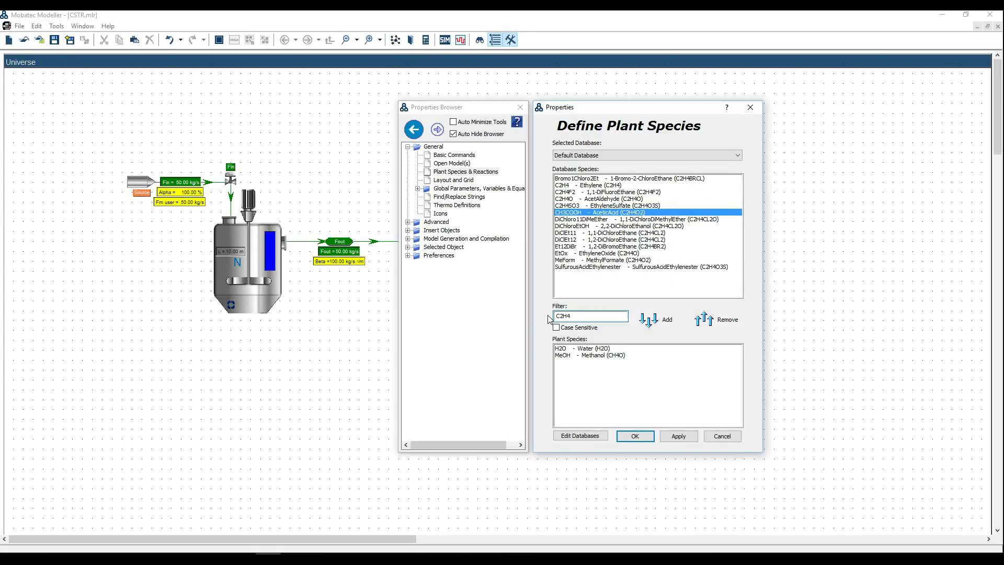
type("O2")
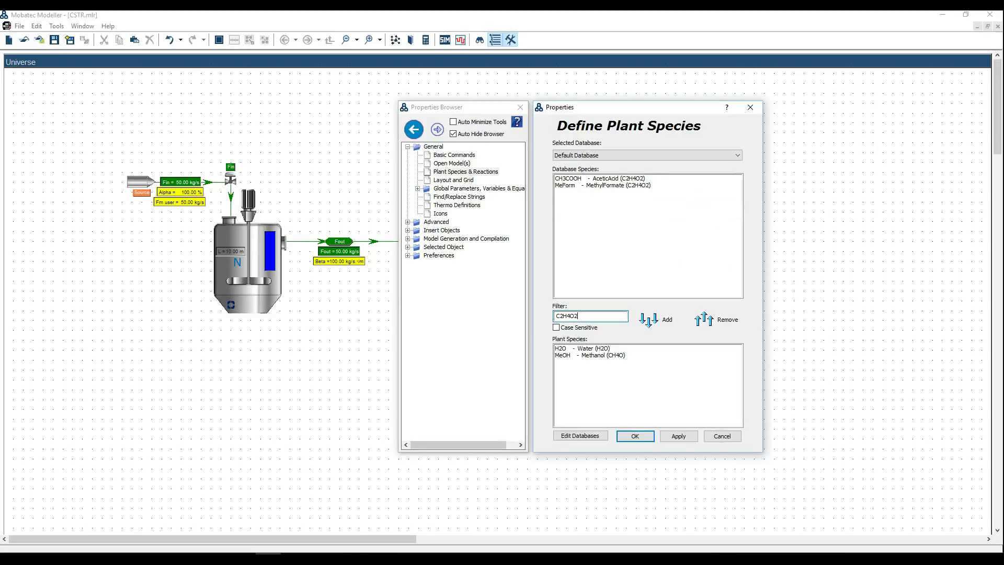
left_click(604, 187)
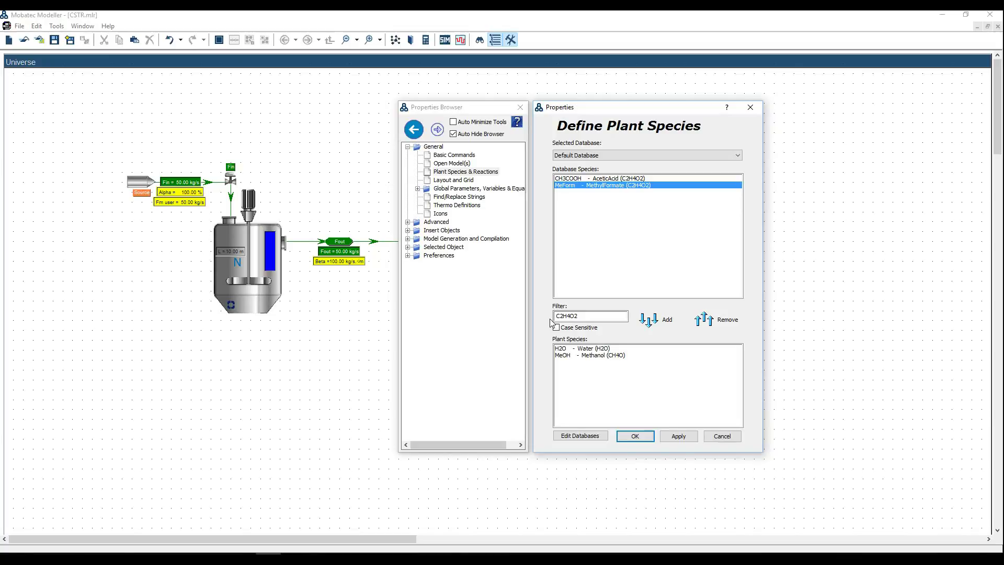
left_click(666, 323)
Step: Filter the database species by Ch2O2, add CH2O2 - FormicAcid to the plant species, and accept the species definition
double_click(576, 317)
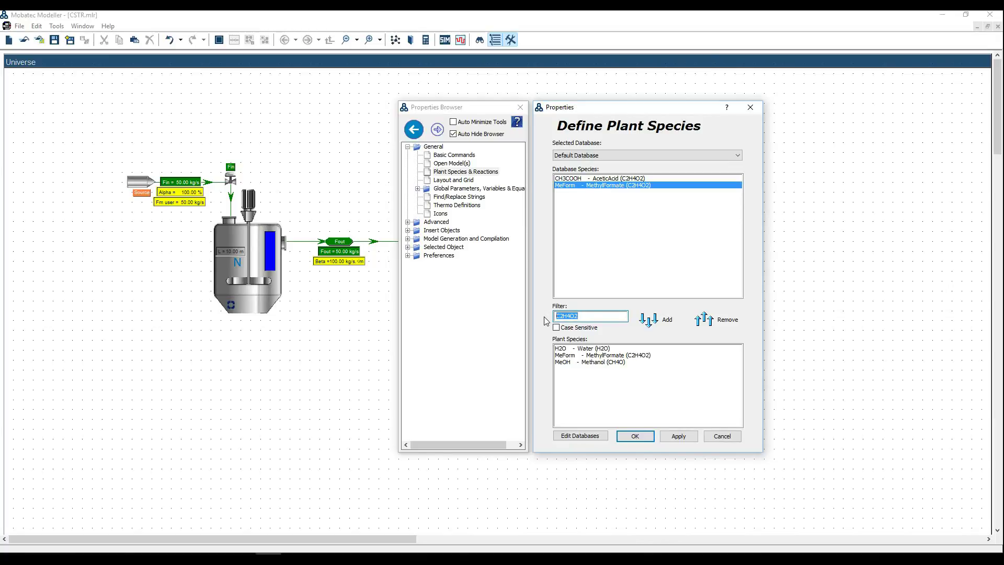
type("Ch2")
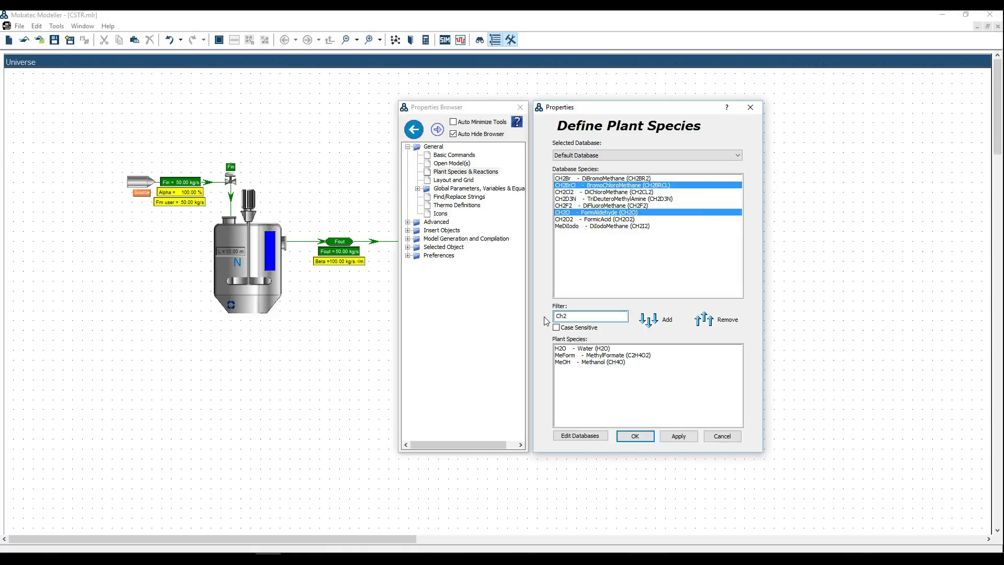
type("O2")
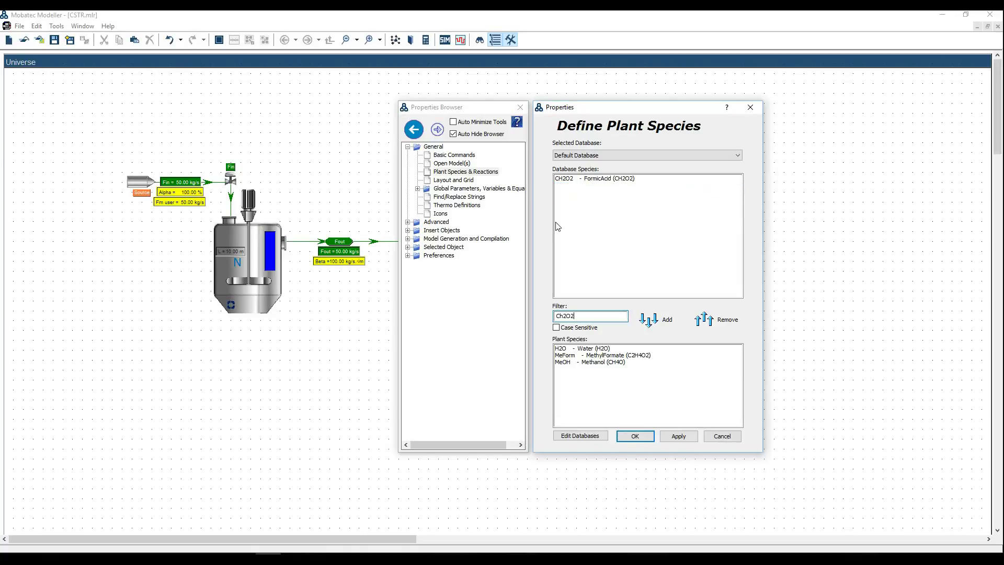
left_click(591, 181)
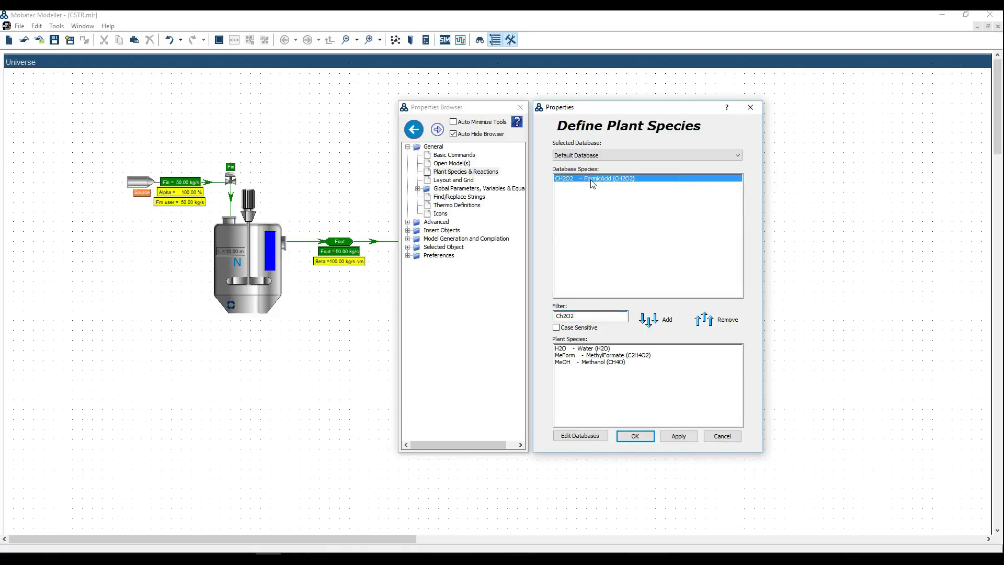
left_click(661, 322)
left_click(646, 438)
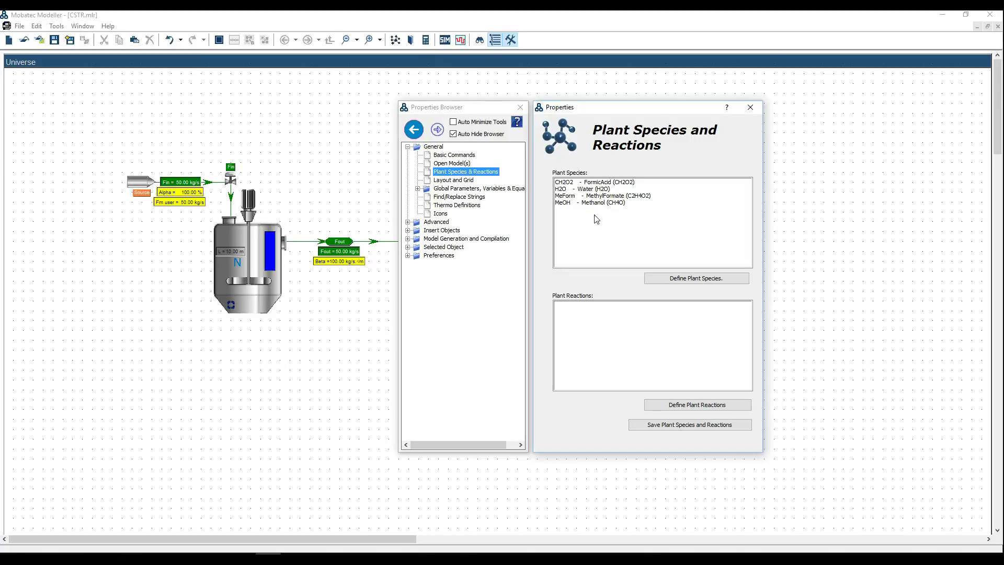
Step: Open the injected species of the Source system and remove H2O - Water from them
left_click(411, 241)
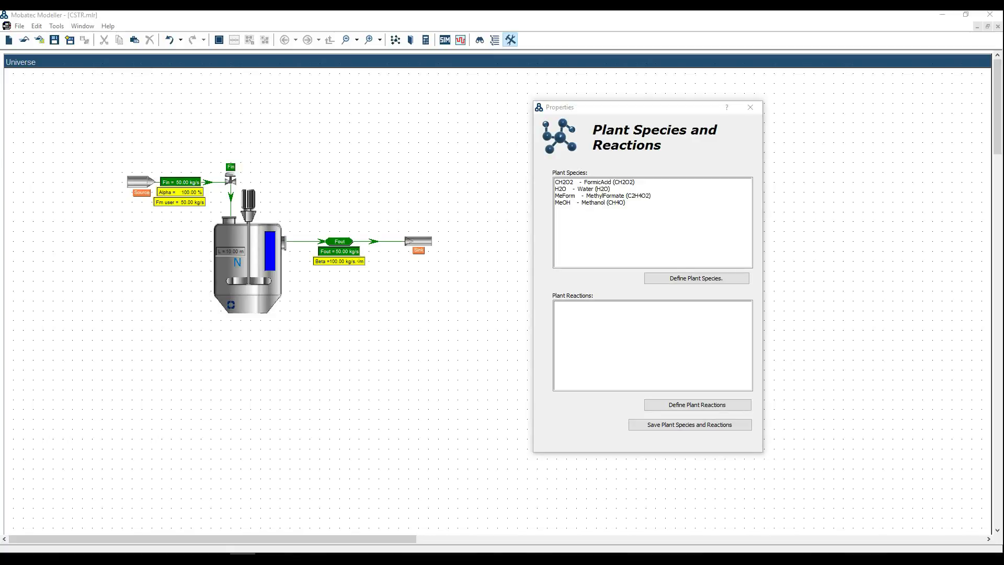
left_click(146, 185)
key("F4")
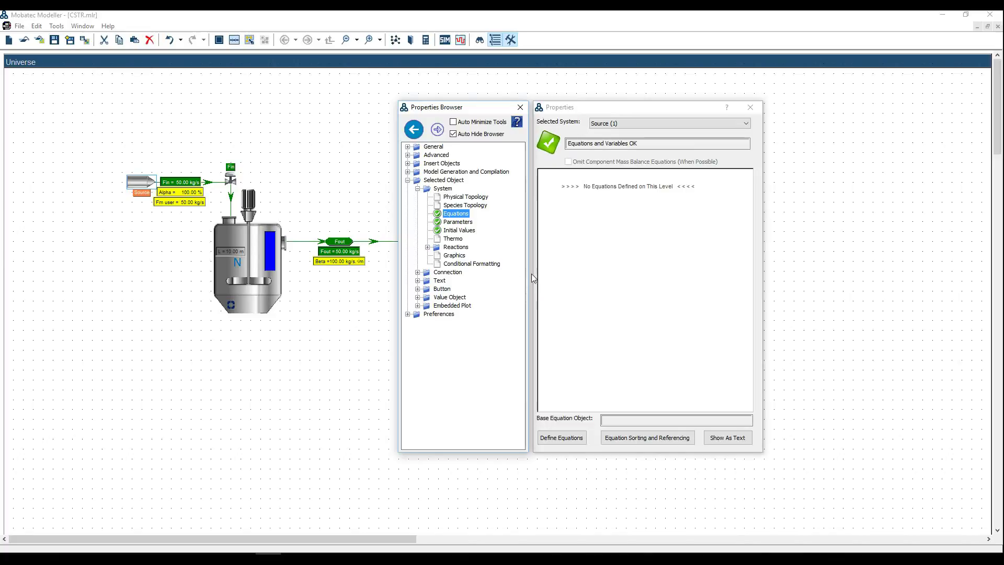
left_click(478, 207)
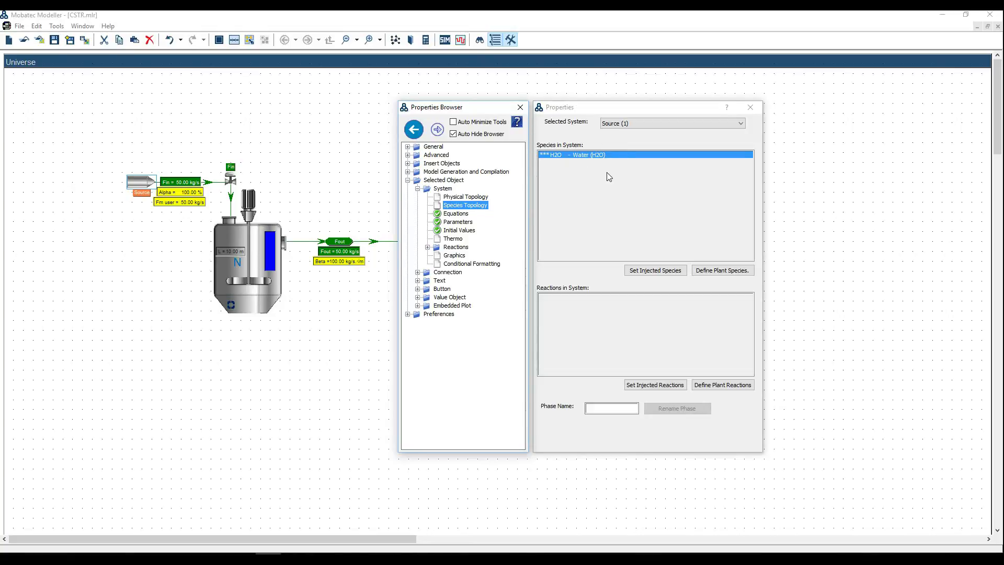
left_click(653, 271)
left_click(597, 317)
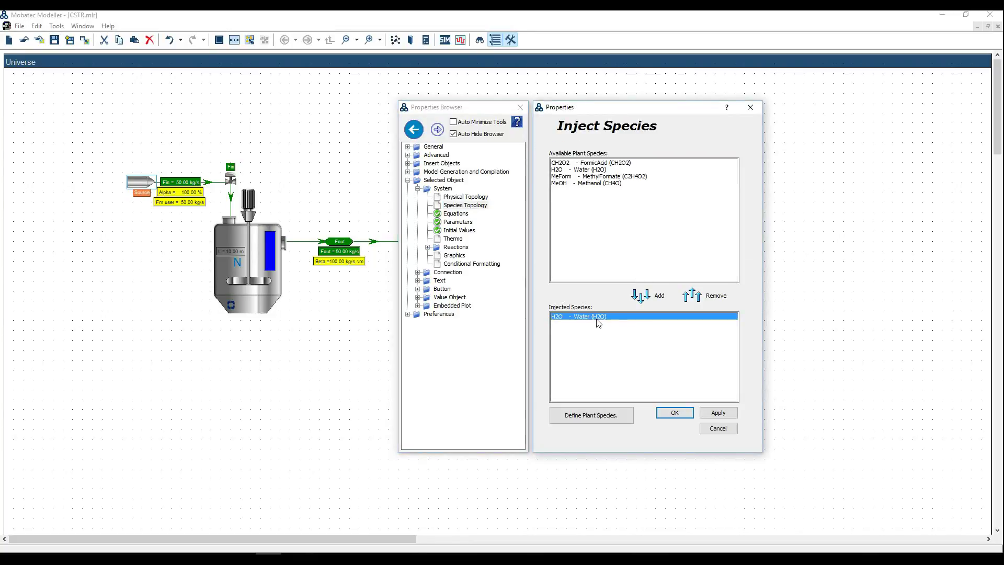
left_click(708, 306)
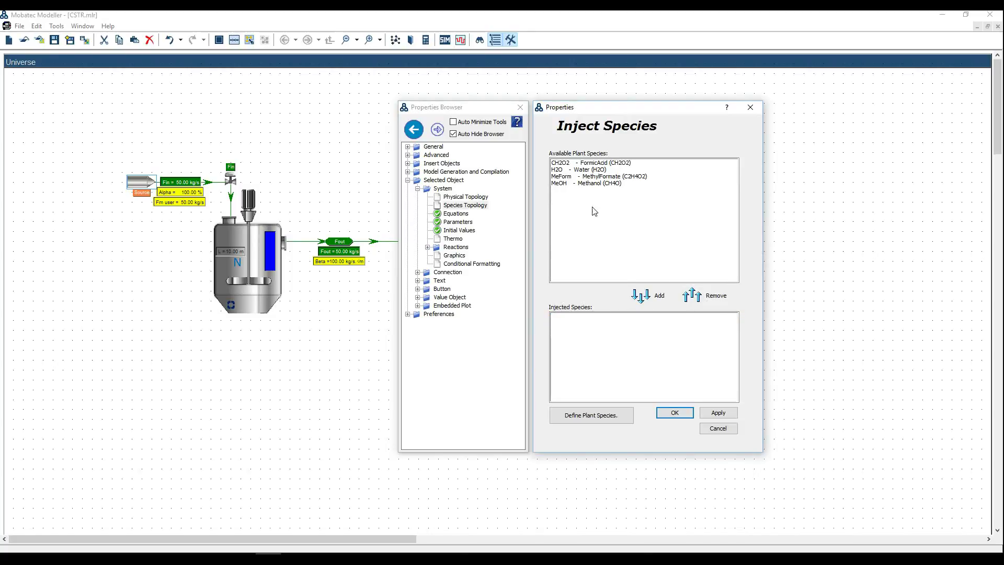
Step: Inject CH2O2 - FormicAcid and MeOH - Methanol into the Source system and accept the injected species
left_click(575, 164)
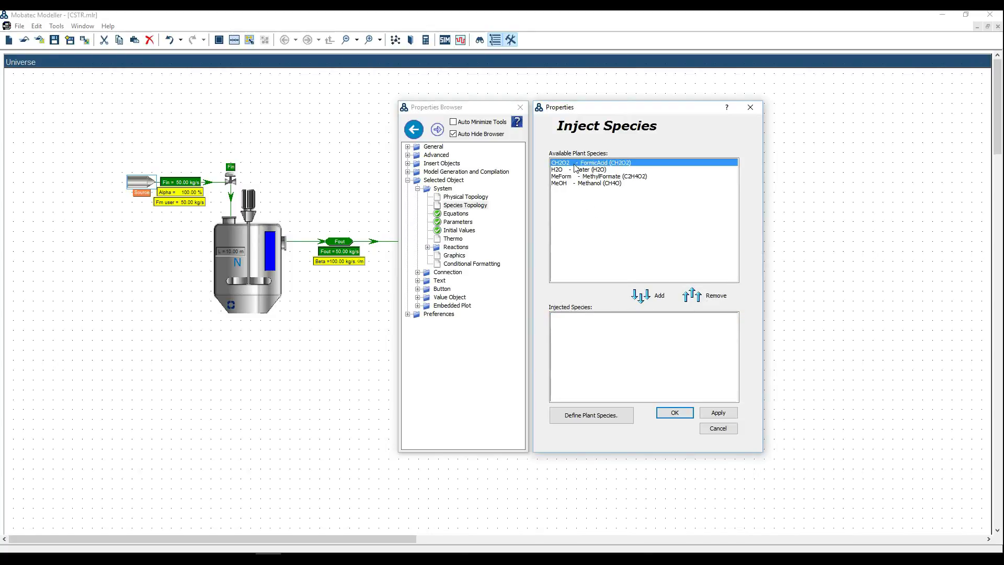
left_click(643, 295)
left_click(581, 183)
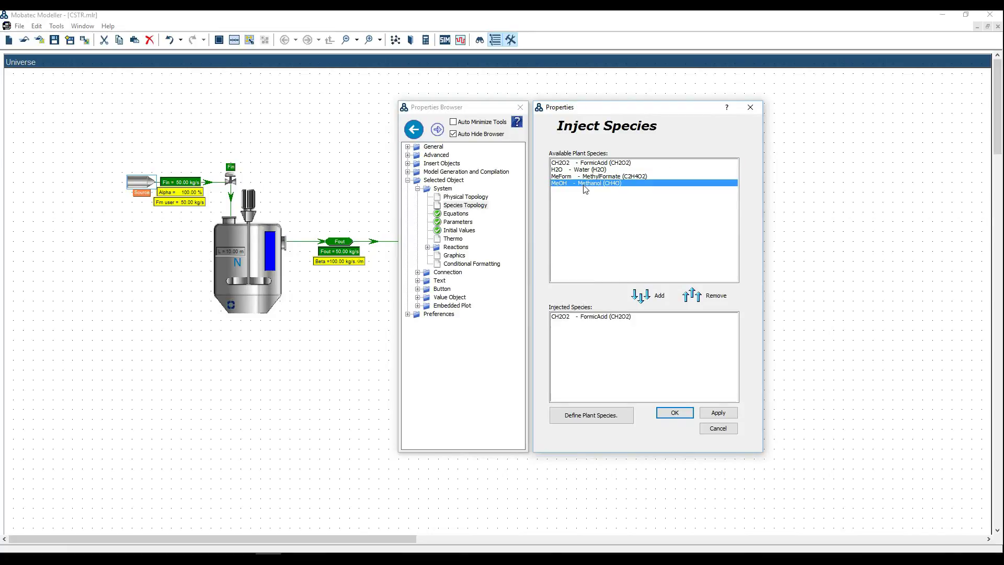
left_click(645, 295)
left_click(675, 413)
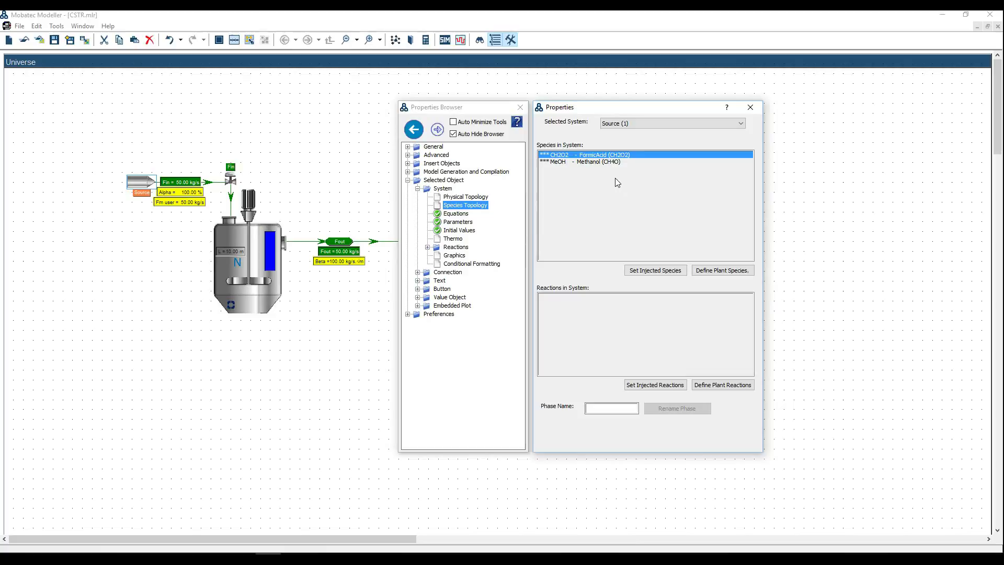
Step: Check the species topology along the model, from the Fin connection through Buffer_Tank to Sink, and clear the selection
left_click(235, 185)
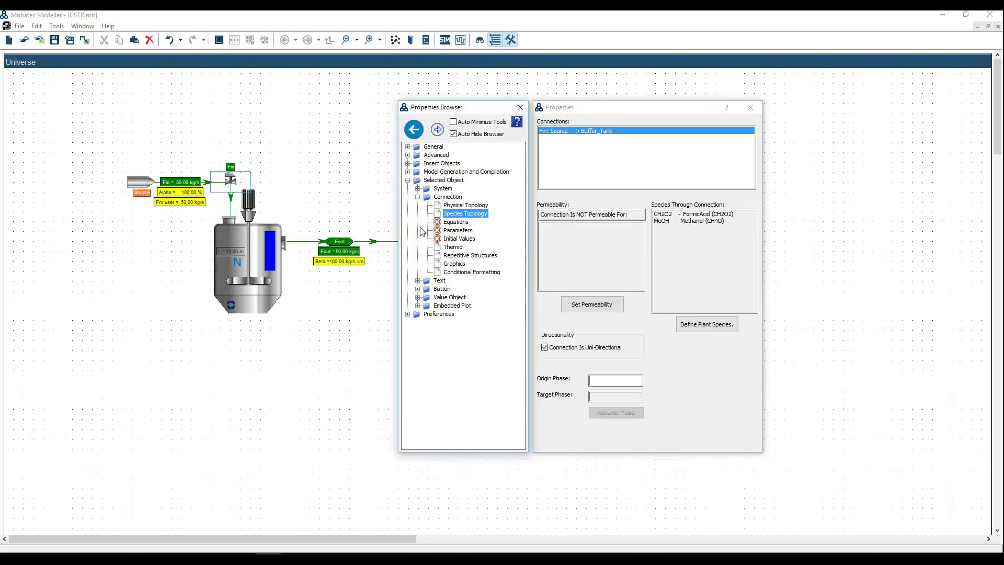
left_click(267, 229)
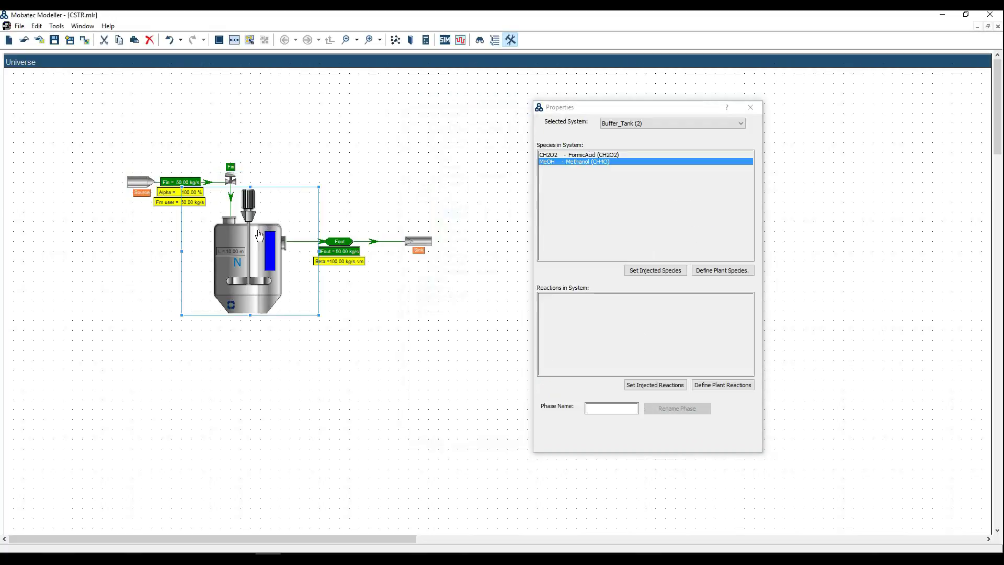
left_click(353, 247)
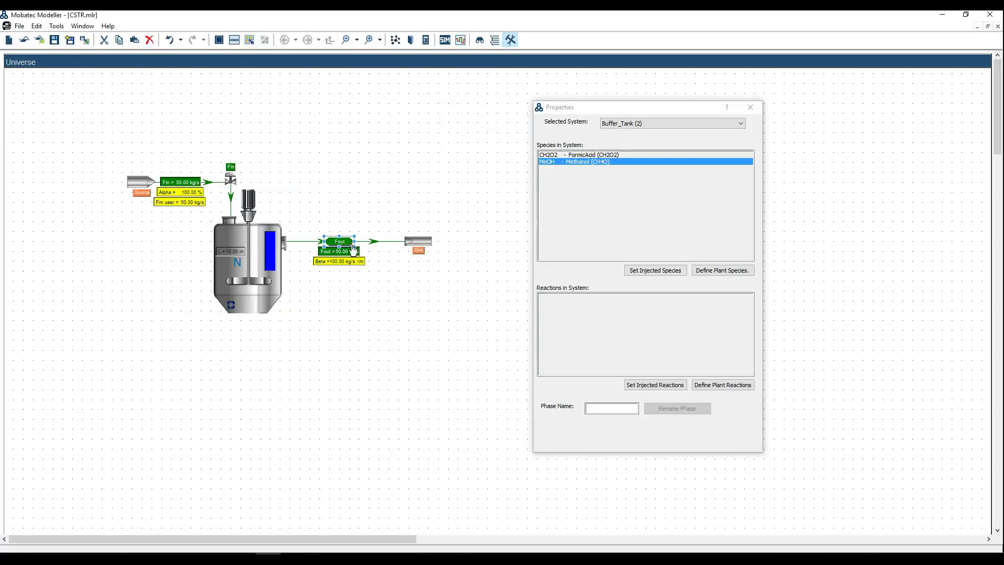
left_click(427, 250)
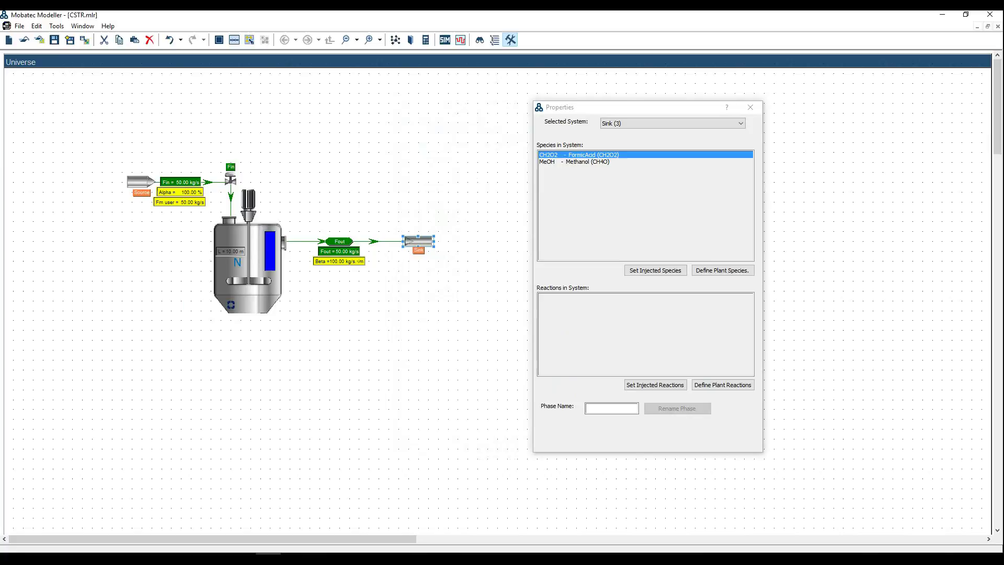
key("Escape")
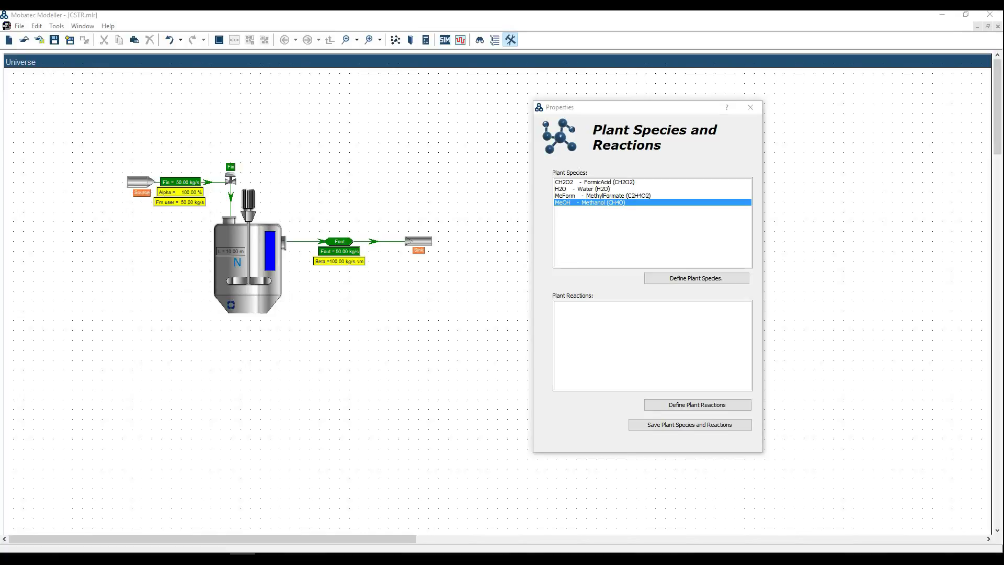
Step: Consult the exercise PDF's section on writing and adding CSTR model equations, and switch to the second open PDF
key("alt+Tab")
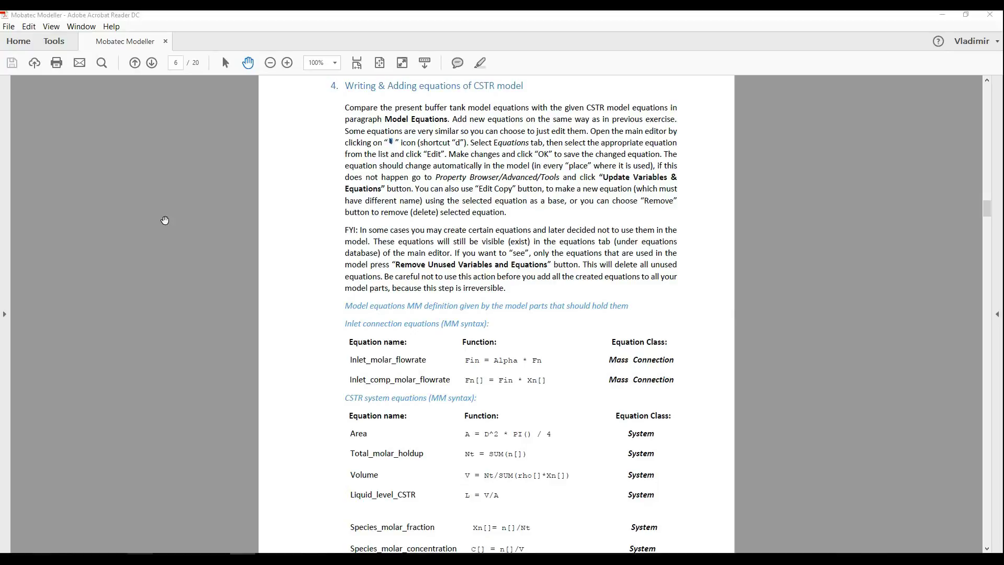
scroll(165, 220, "down", 3)
scroll(166, 220, "down", 2)
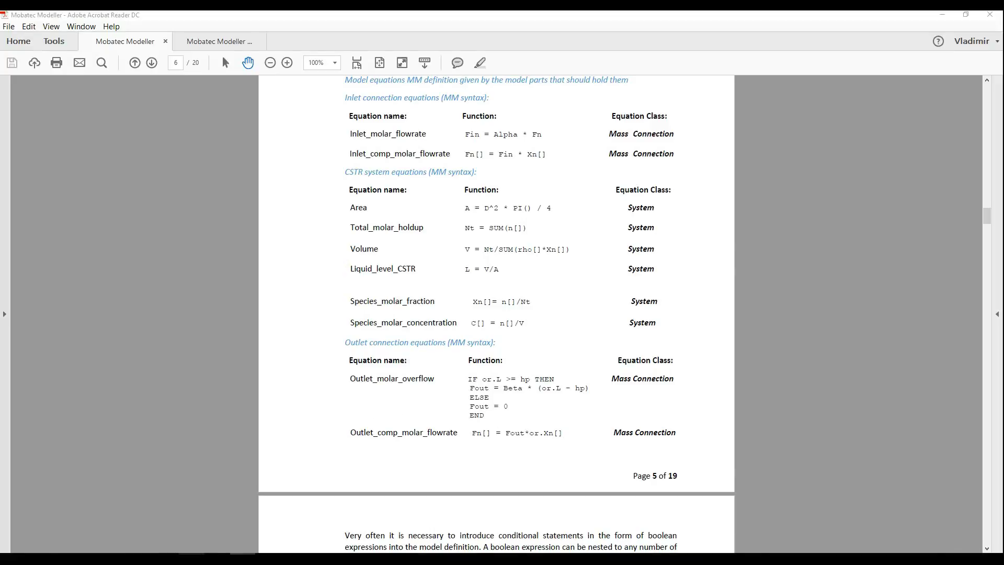
left_click(212, 42)
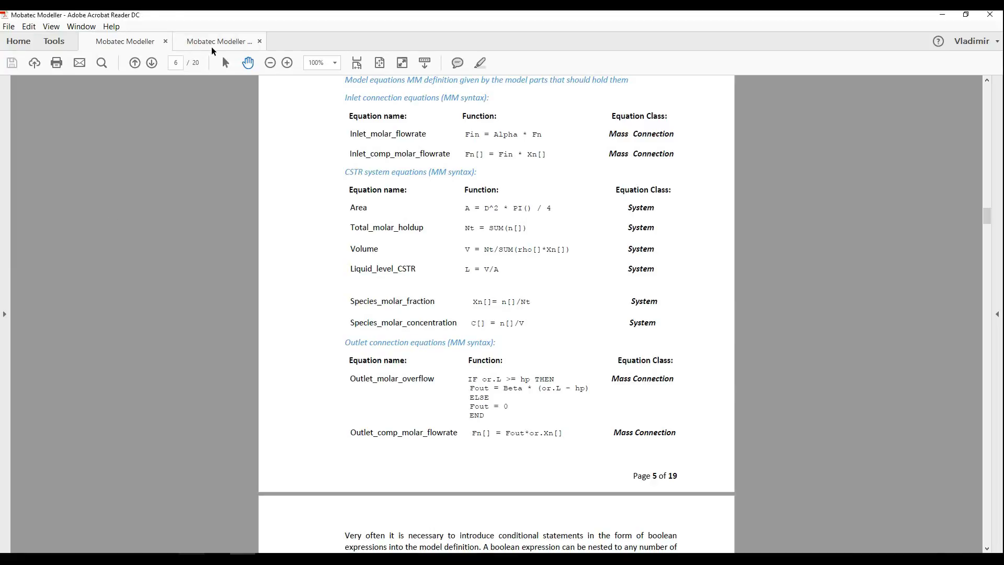
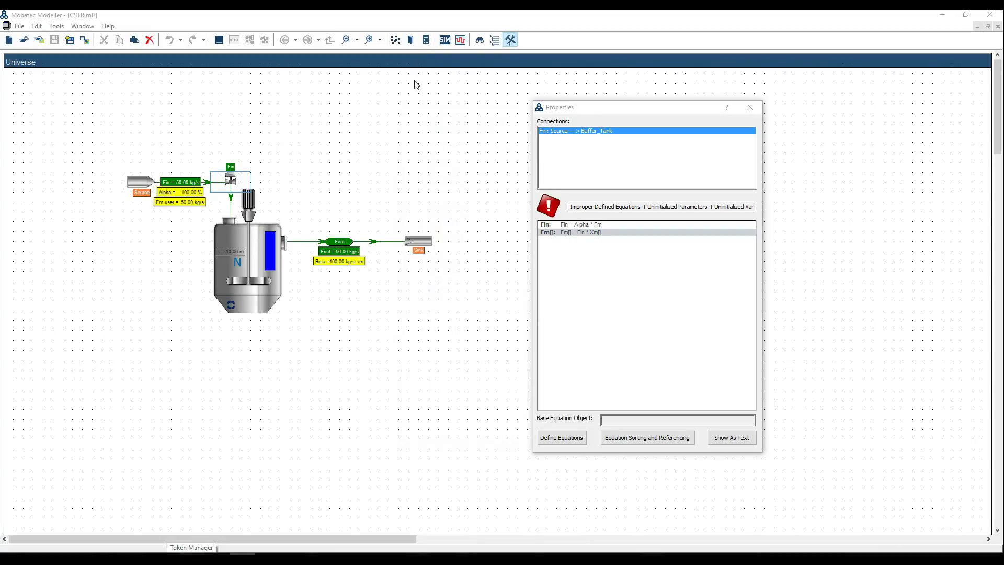
Step: Rewrite the mass connection equation Fm[] = Fin * Xm[] in the CSTR.mlr database as Fn[] = Fin * Xn[]
left_click(412, 44)
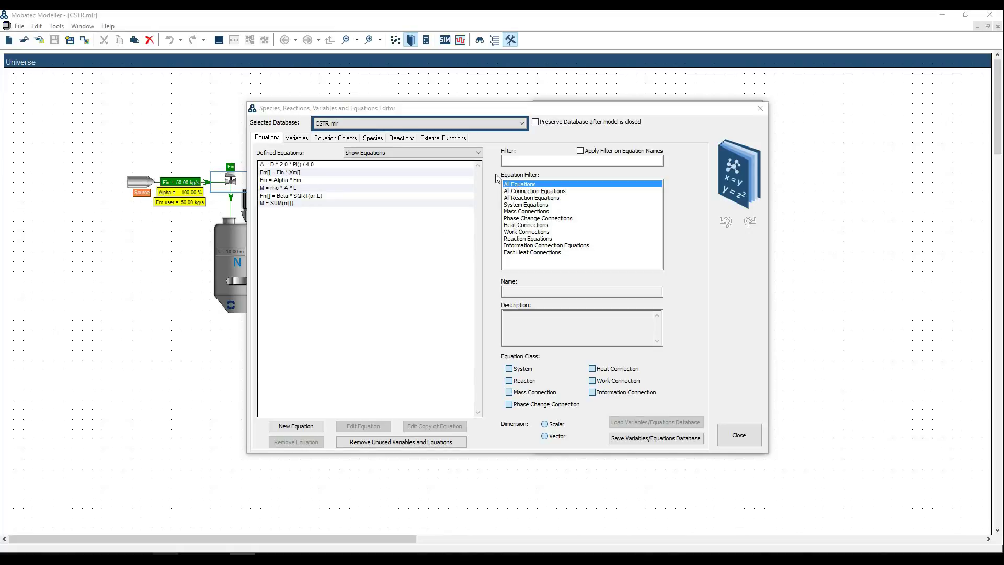
left_click(545, 212)
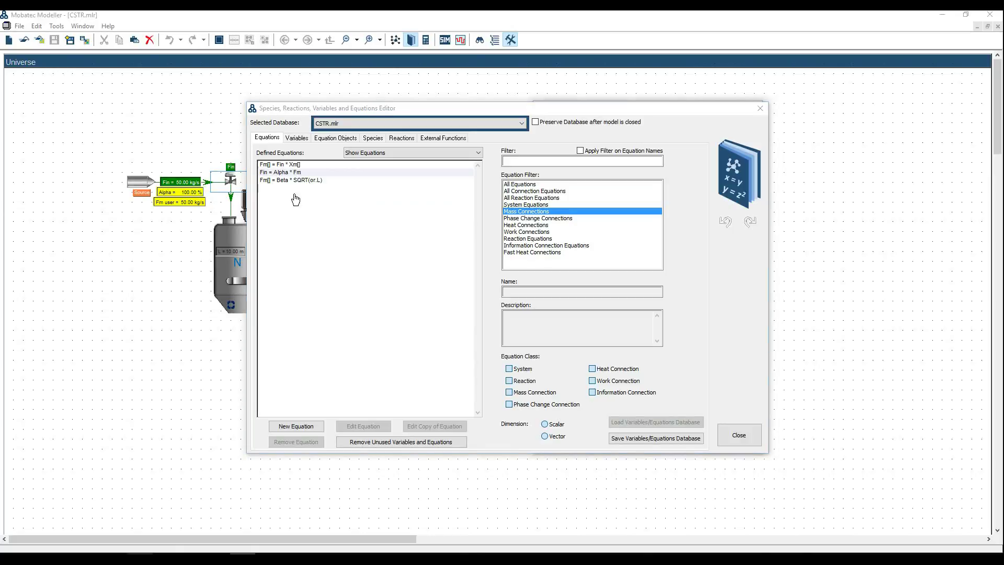
left_click(299, 165)
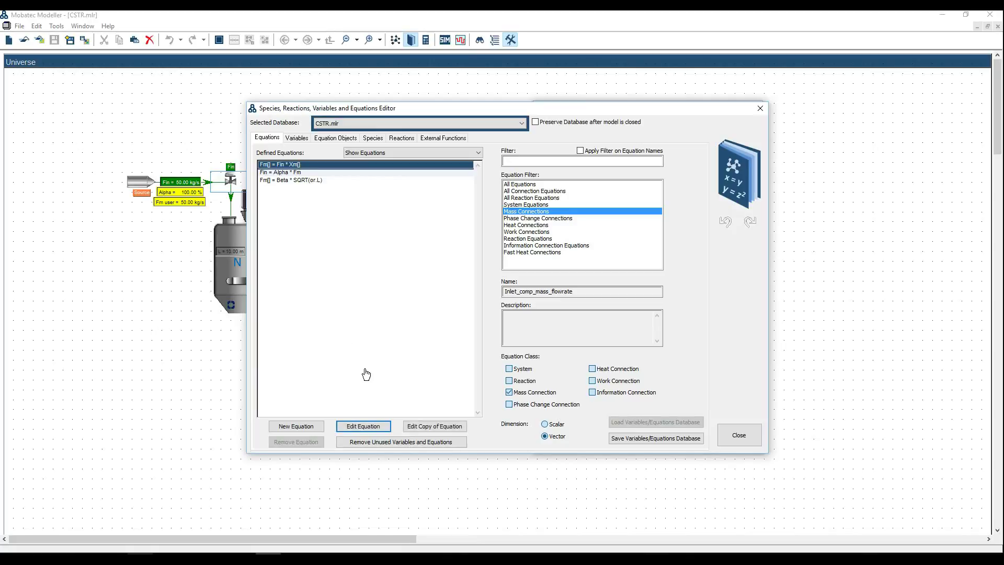
left_click(375, 427)
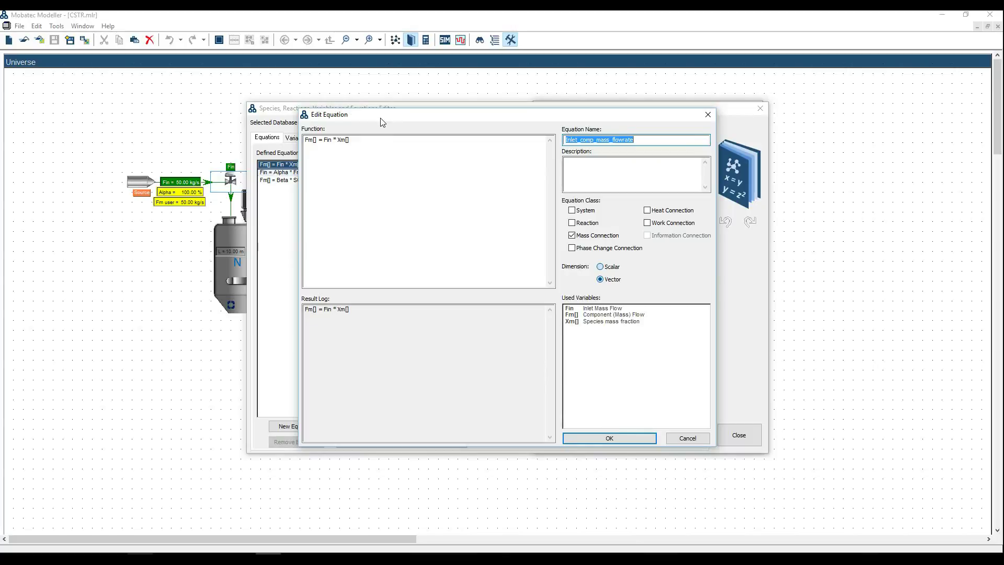
left_click_drag(382, 121, 404, 137)
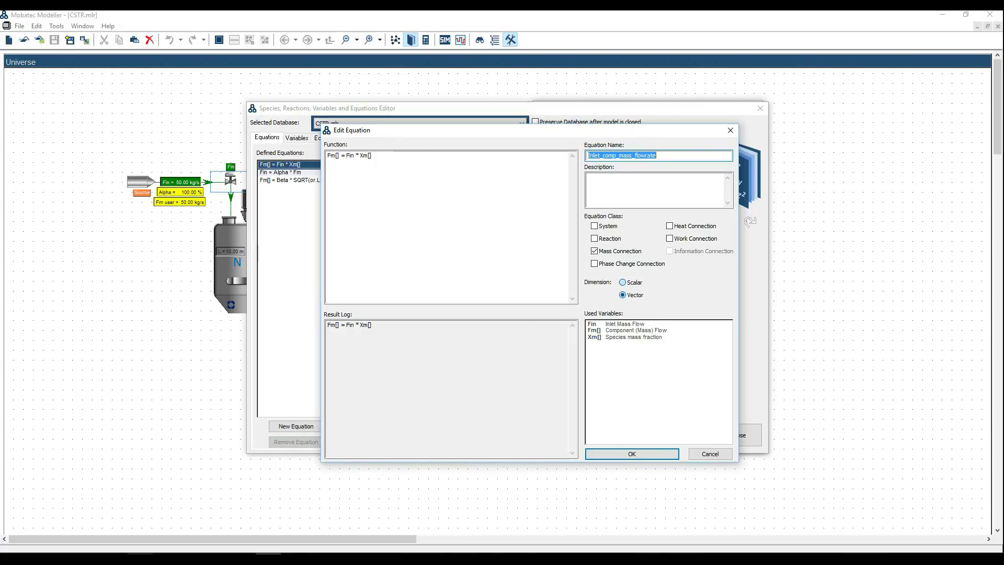
left_click(333, 155)
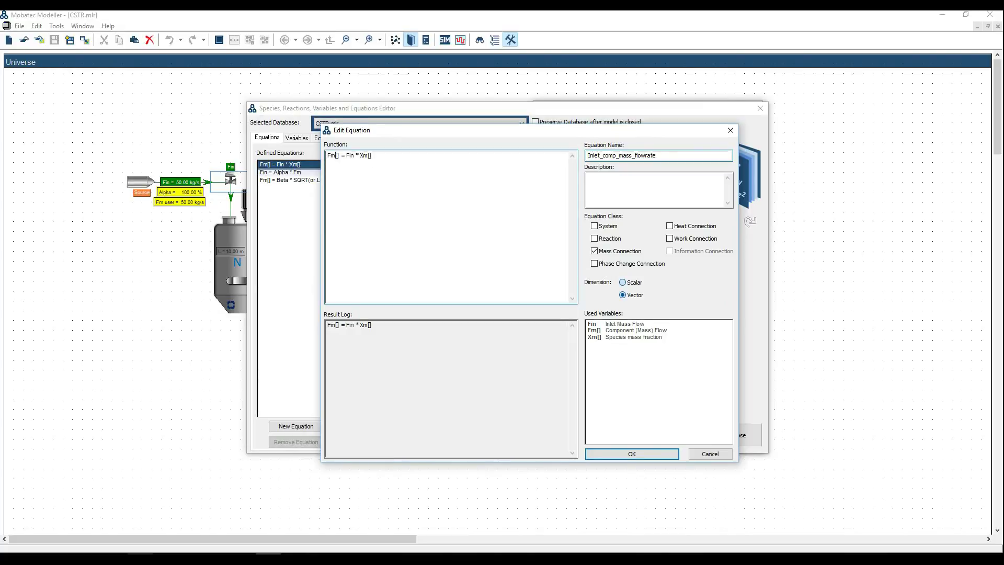
key("BackSpace")
type("n")
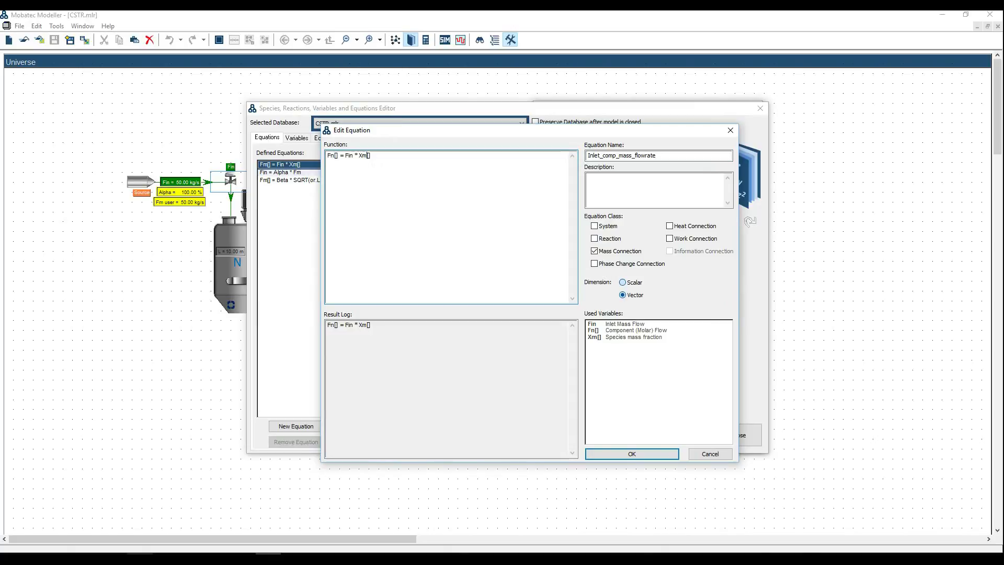
key("BackSpace")
type("n")
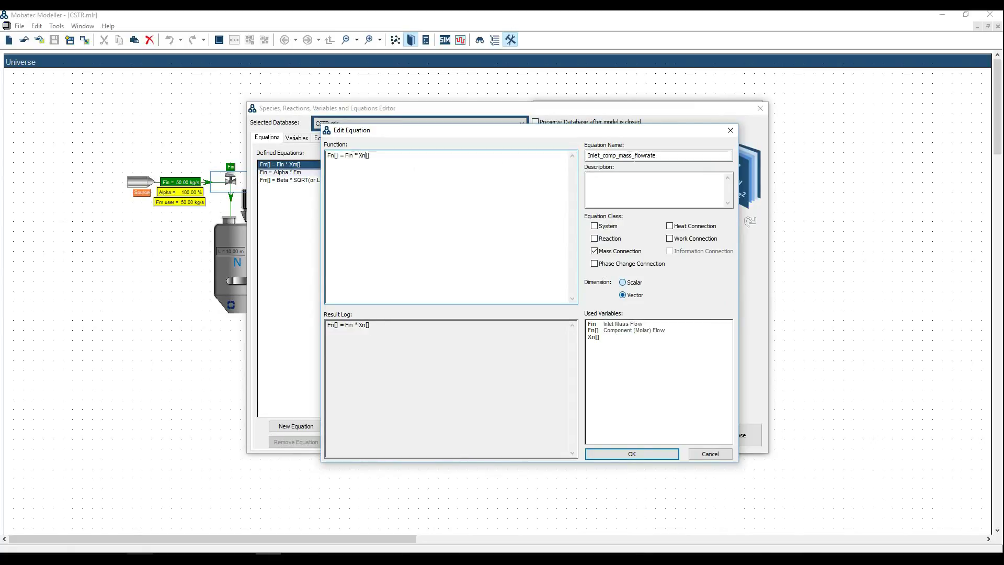
Step: Rename the edited component flow equation Inlet_comp_molar_flowrate and accept the changes
left_click_drag(620, 155, 632, 155)
type("molar")
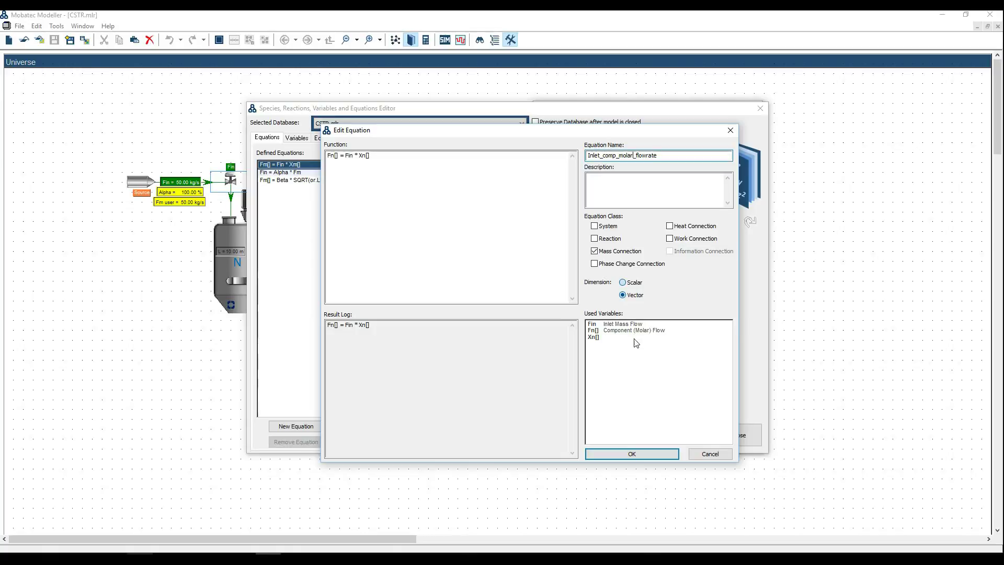
left_click(649, 453)
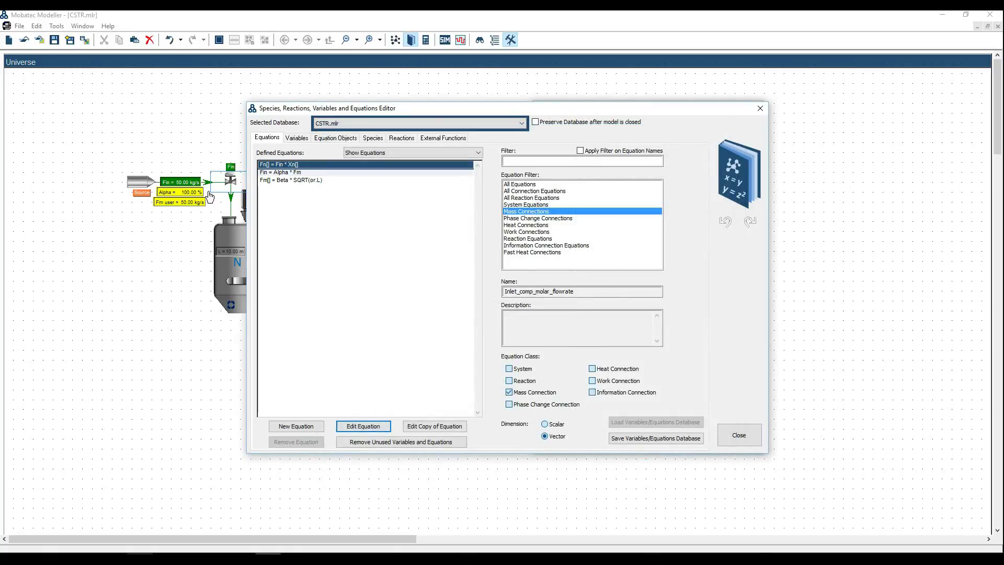
Step: Rewrite the inlet flow equation Fin = Alpha * Fm as Fin = Alpha * Fn
left_click(165, 558)
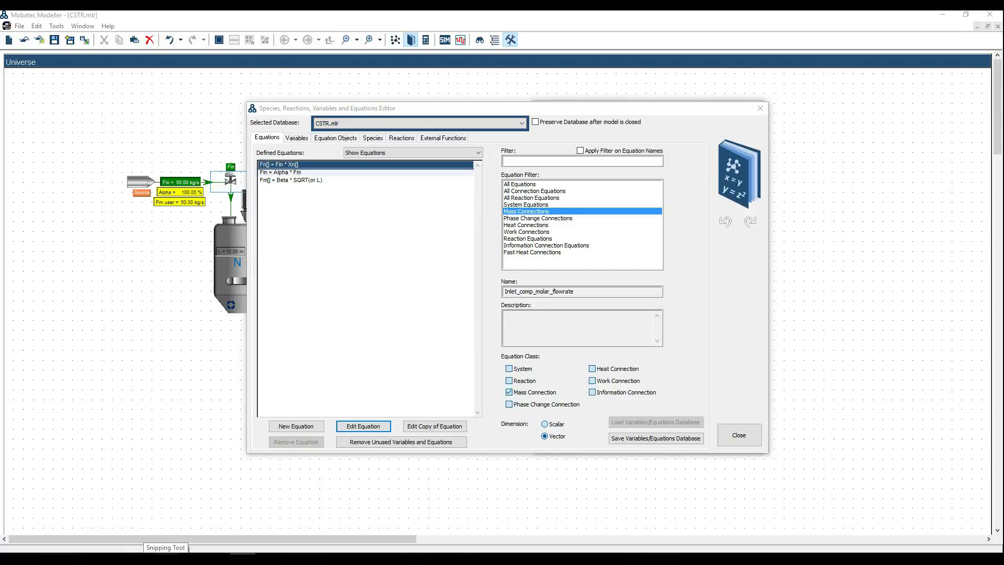
left_click(300, 172)
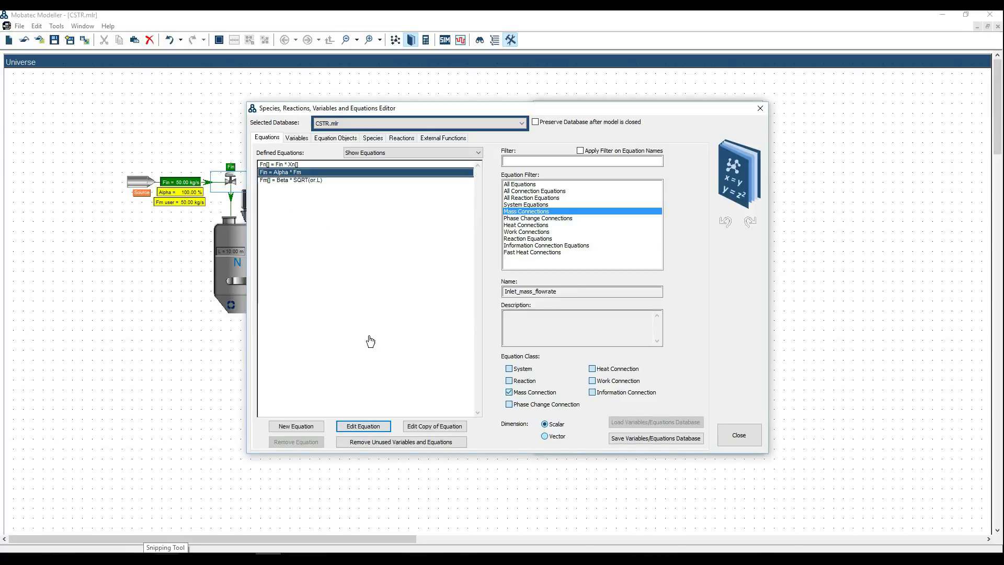
left_click(363, 426)
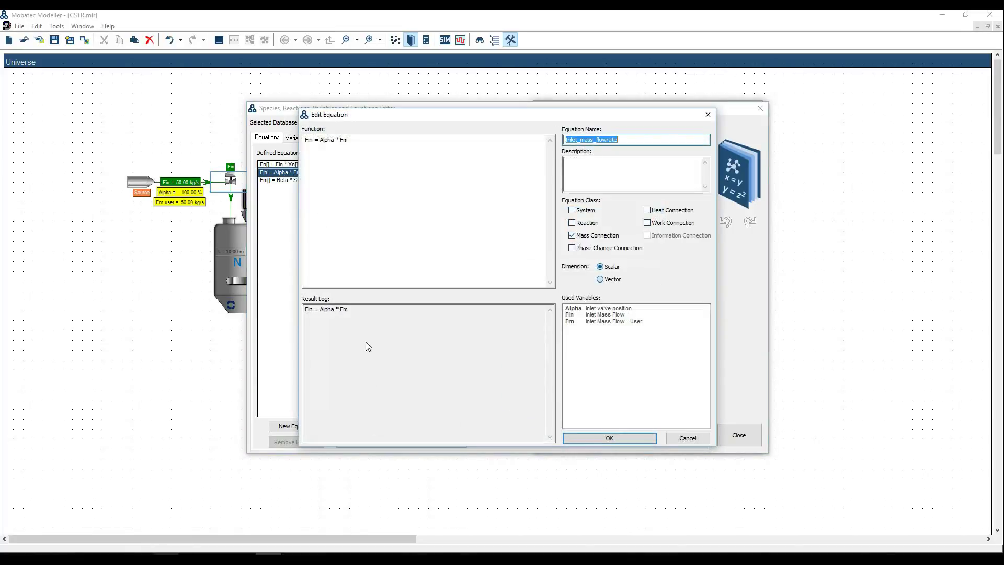
left_click(348, 139)
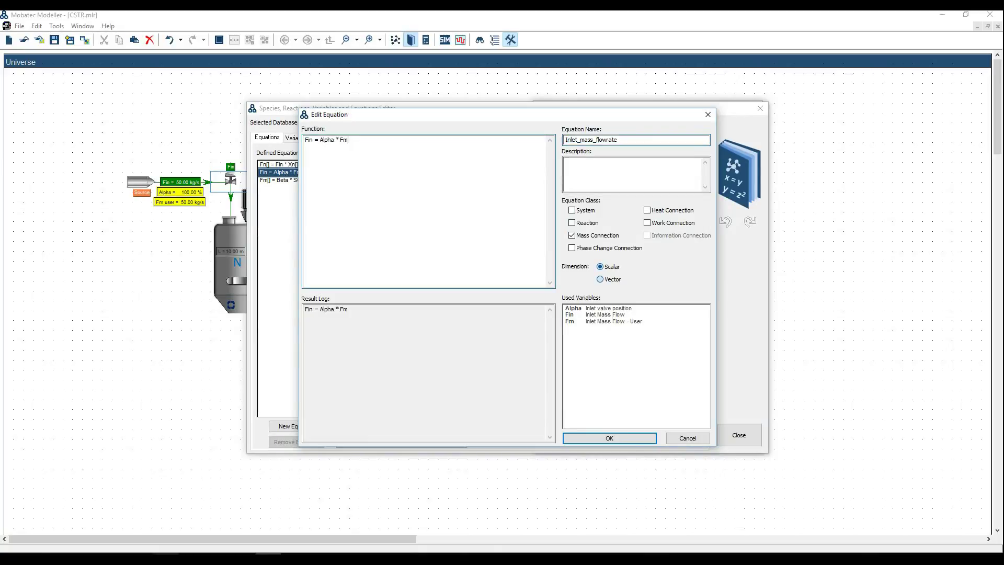
key("BackSpace")
type("n")
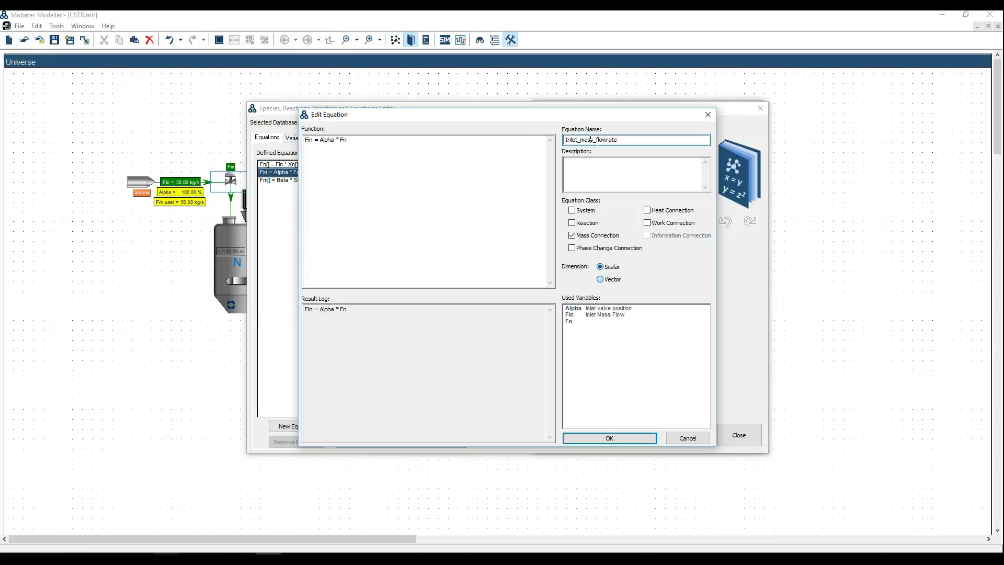
Step: Rename the inlet flow equation Inlet_molar_flowrate, accept it and close the equations editor
key("BackSpace")
key("BackSpace")
key("BackSpace")
type("olar")
left_click(641, 434)
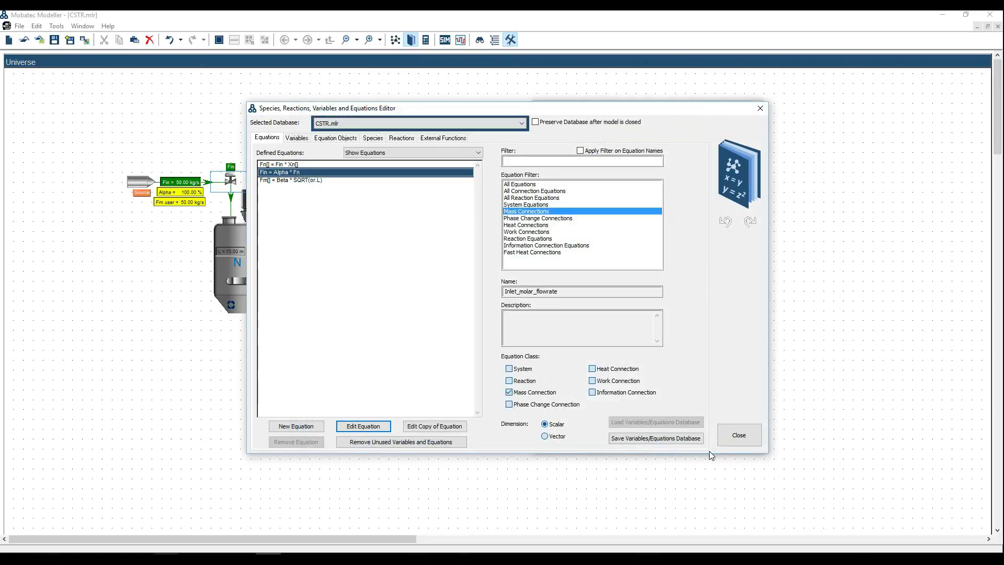
left_click(745, 440)
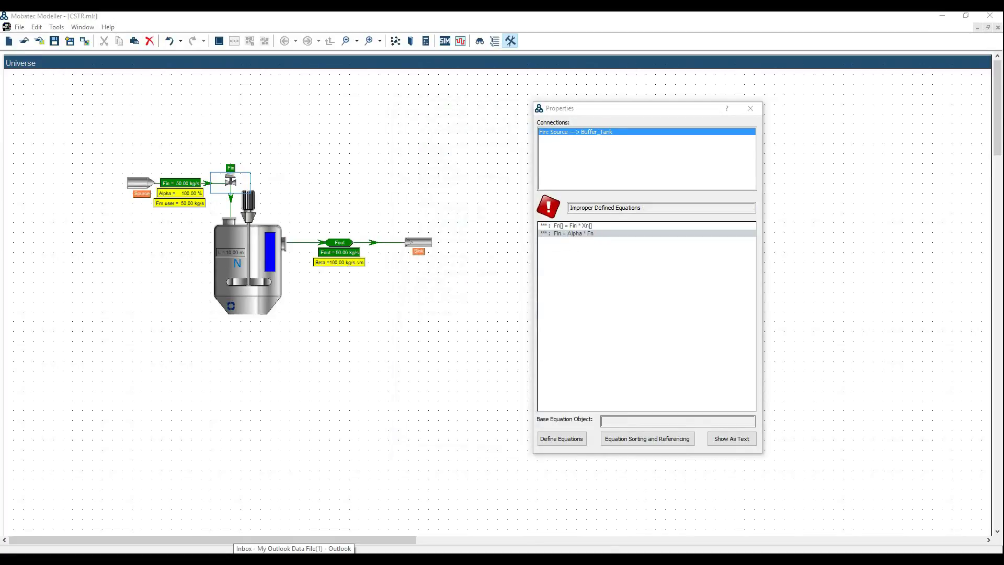
Step: Remove the equations M = rho * A * L and M = SUM(m[]) from the Buffer_Tank system's defined equations
mouse_move(551, 246)
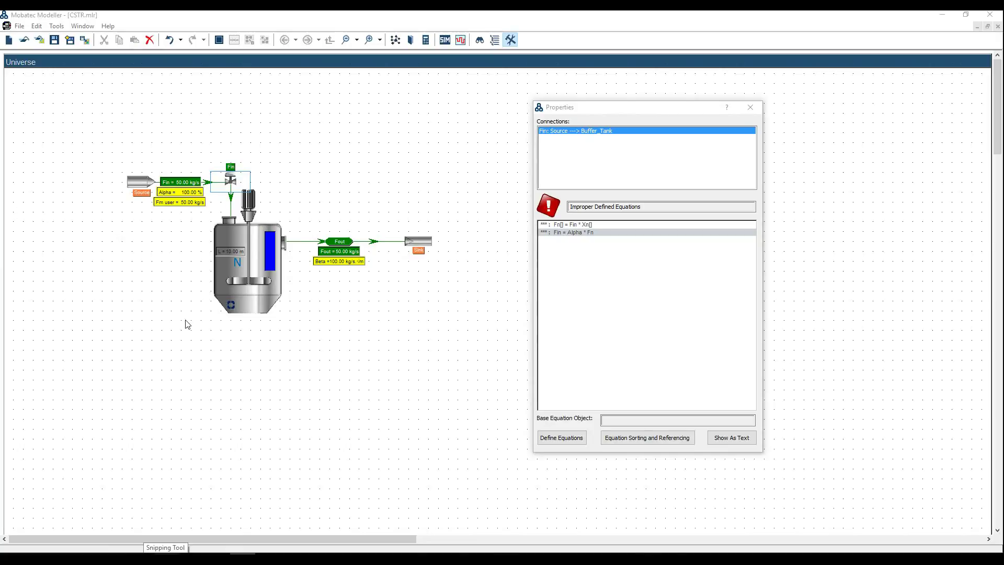
left_click(271, 312)
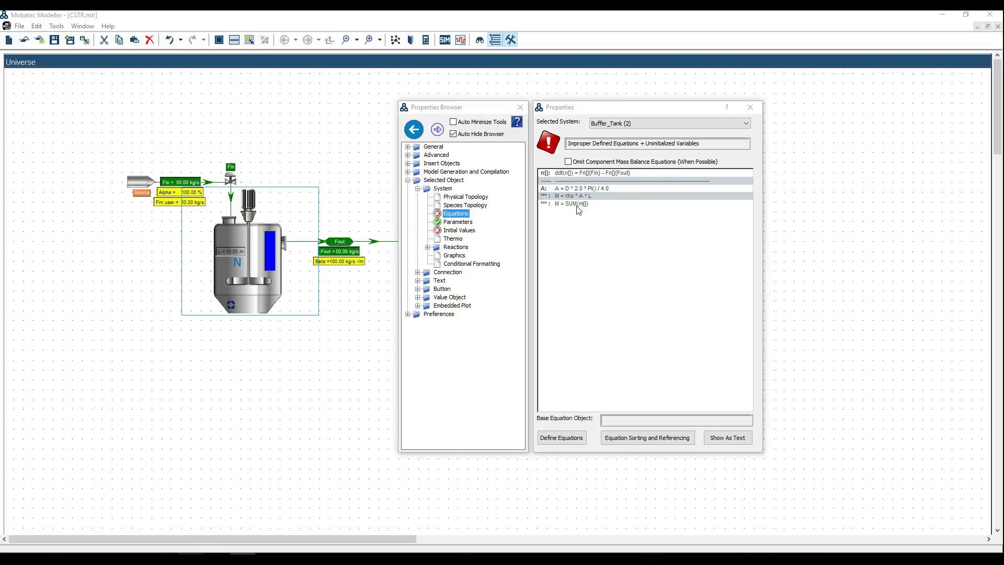
left_click(581, 439)
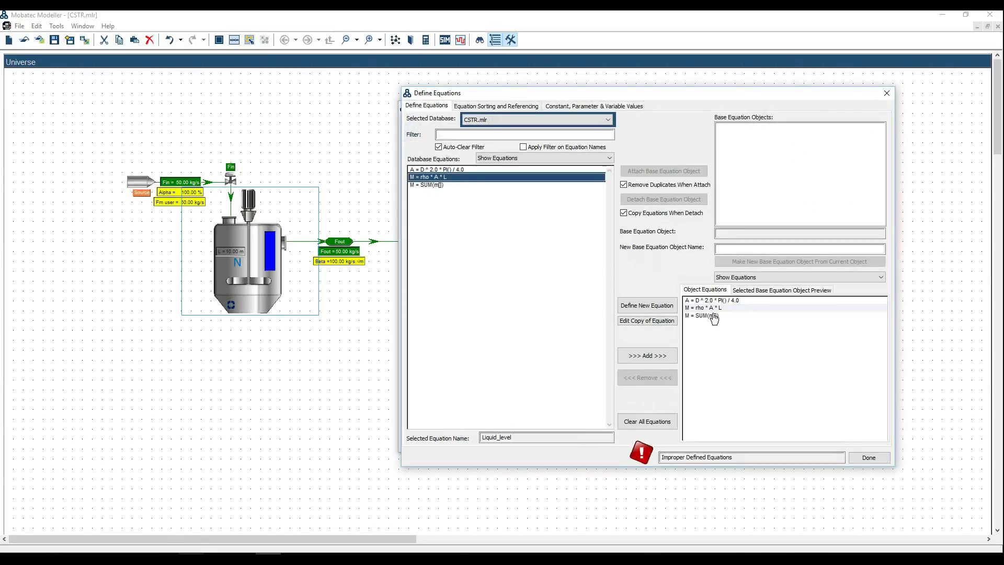
left_click(713, 310)
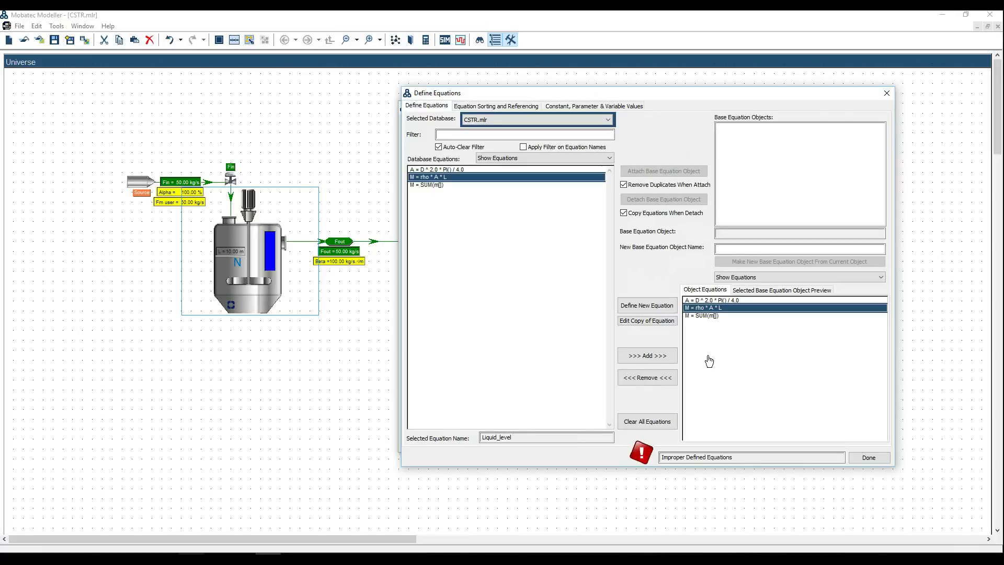
left_click(652, 378)
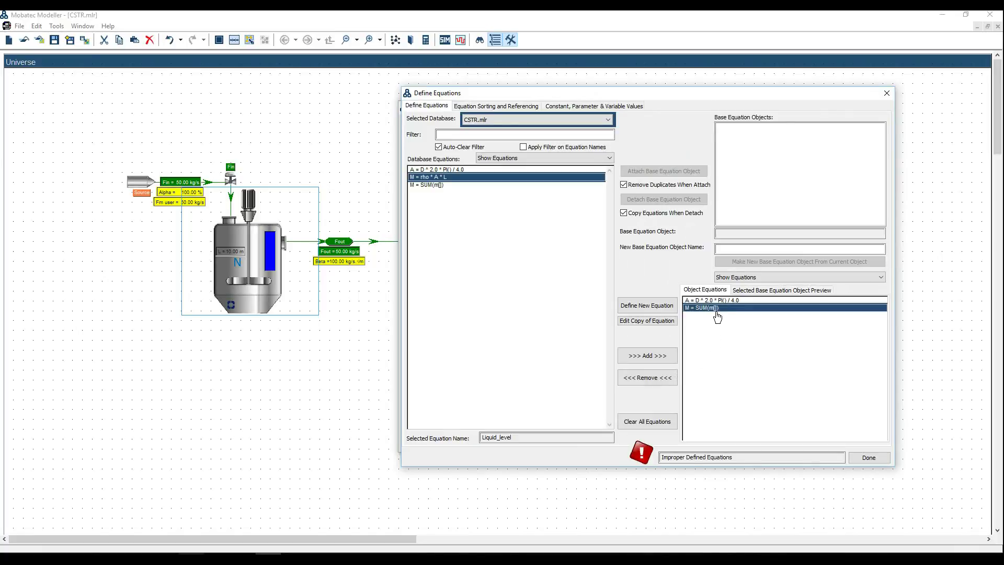
left_click(661, 382)
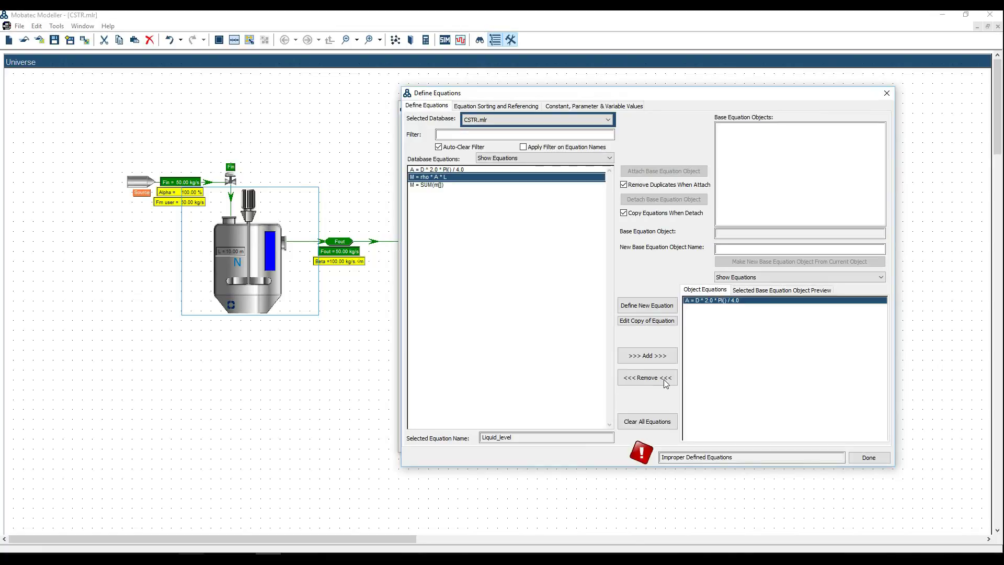
left_click(879, 457)
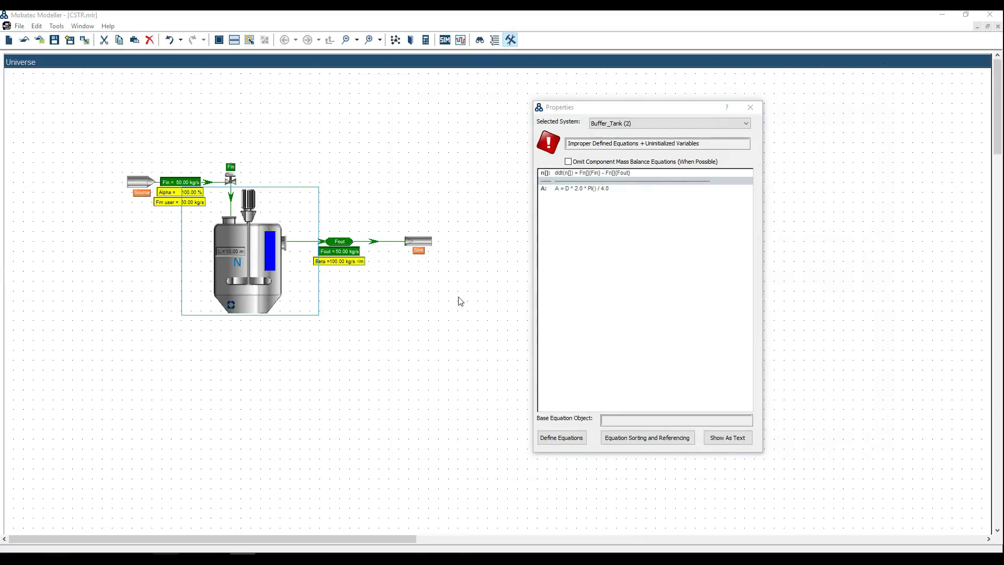
Step: Filter the model's equation database to system equations and purge its unused variables and equations
mouse_move(506, 266)
left_click(410, 41)
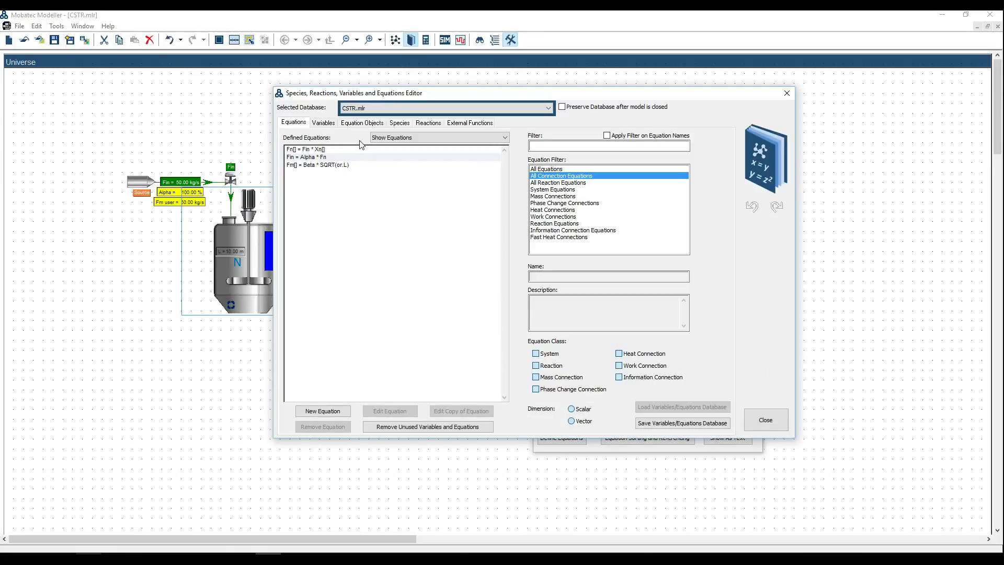
left_click(553, 170)
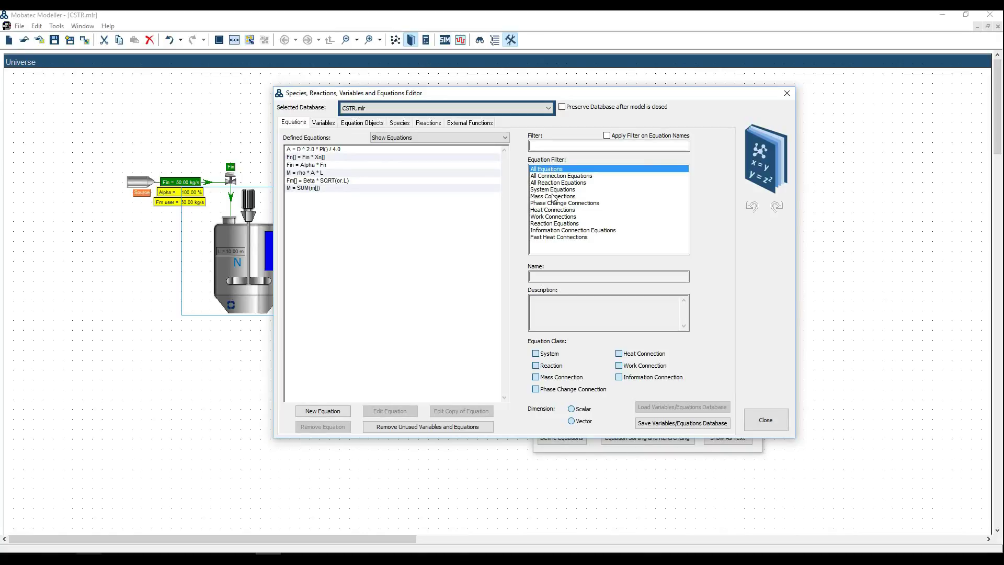
left_click(552, 190)
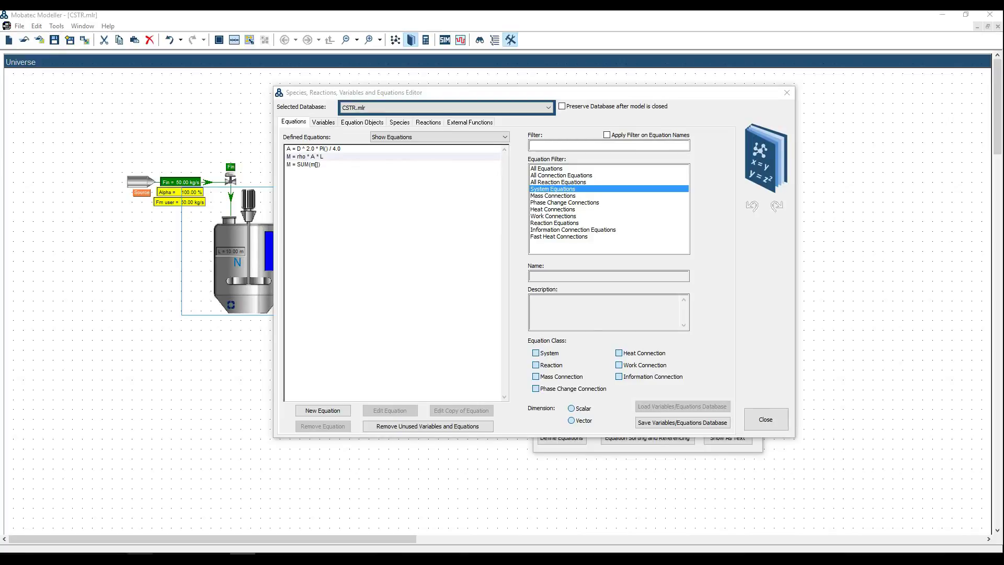
left_click(406, 427)
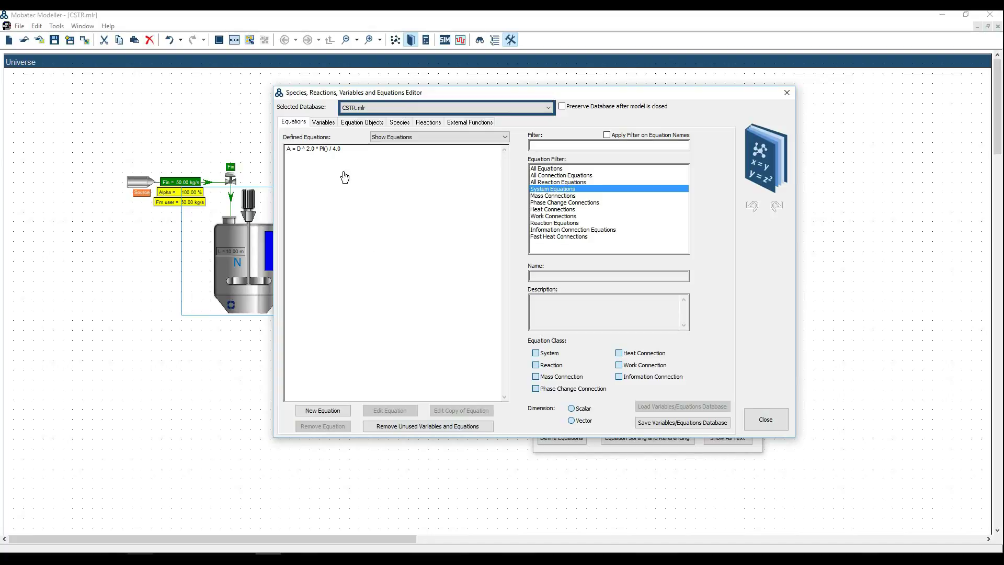
Step: Define a new scalar equation Nt = SUM(n[]) named Total_molar_holdup in the System equation class
left_click(165, 559)
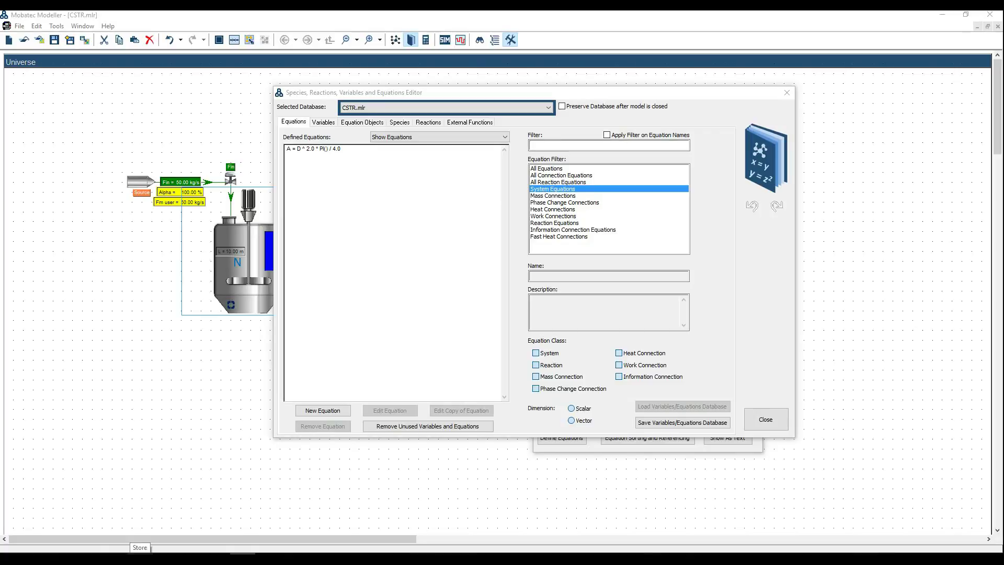
left_click(325, 410)
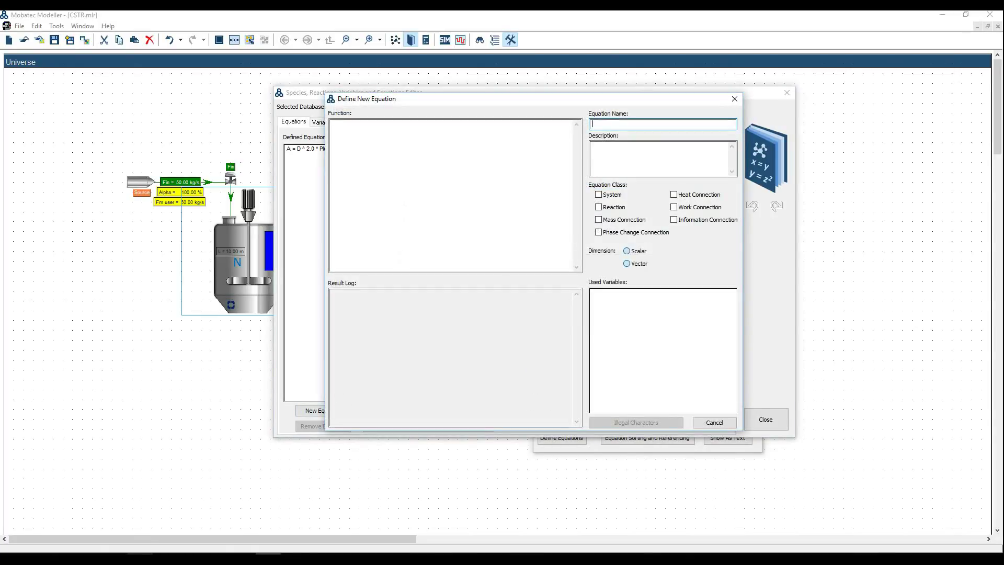
left_click(372, 138)
type("Nt = SUM(n[])")
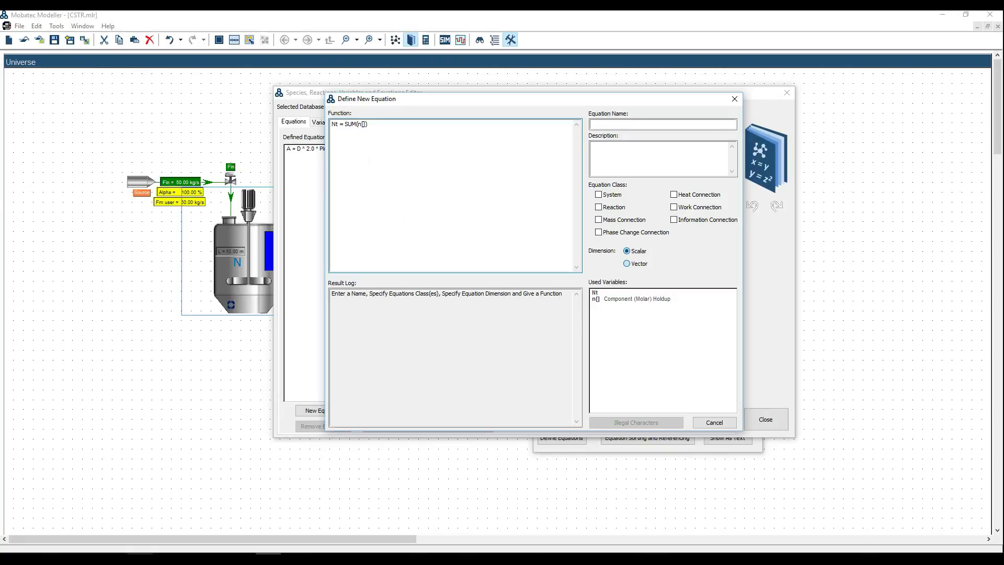
key("alt+Tab")
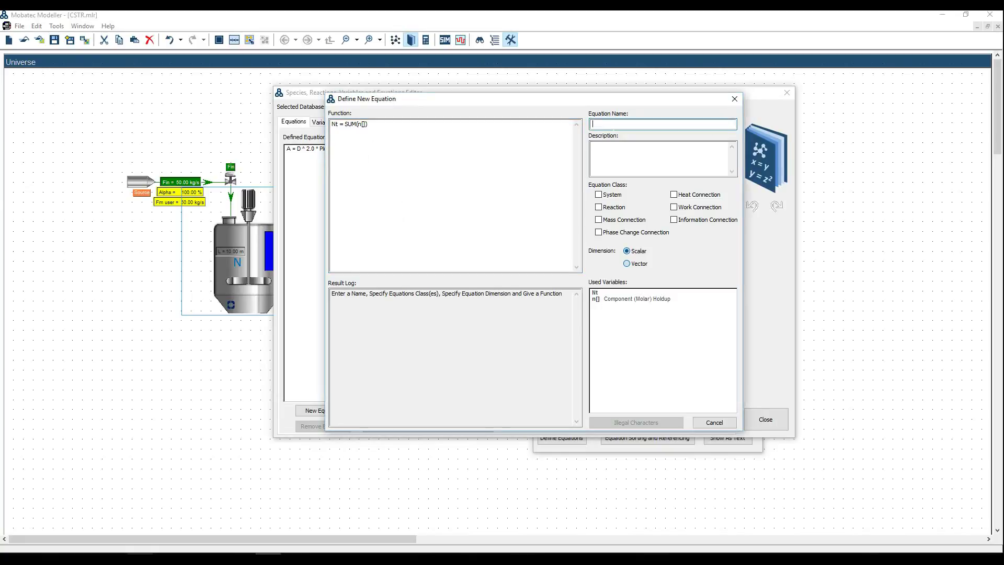
left_click(614, 126)
type("Total_molar_holdup")
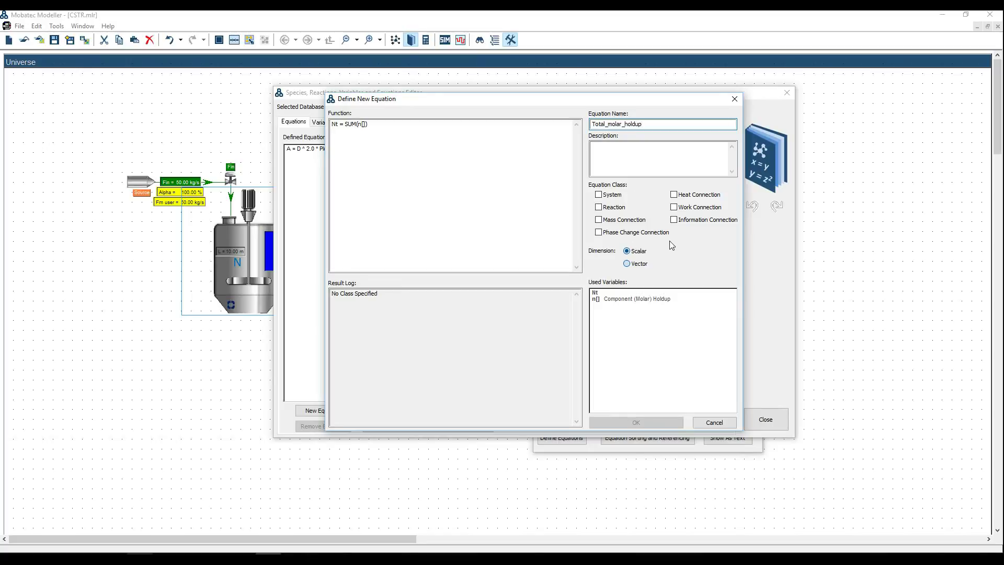
left_click(599, 195)
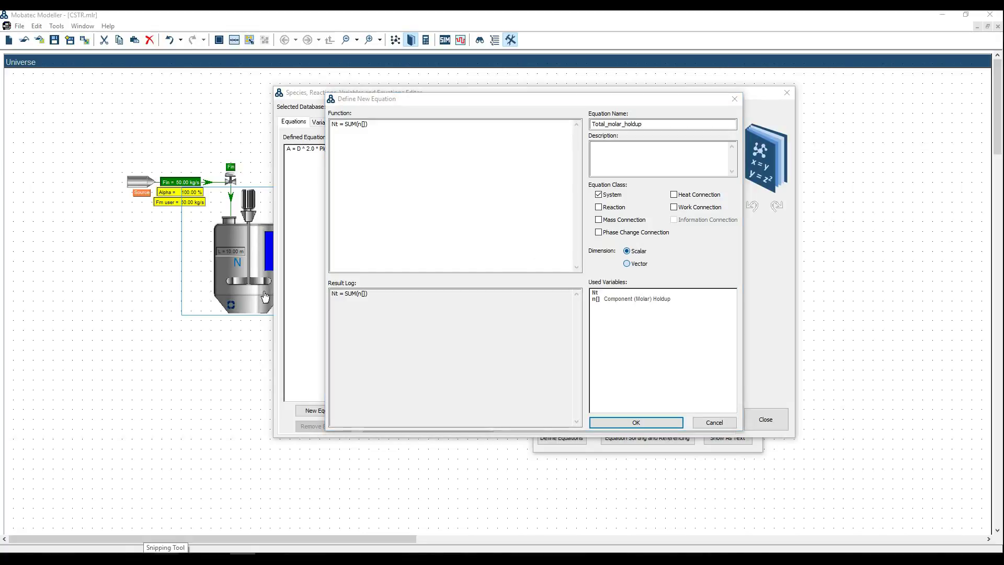
left_click(636, 422)
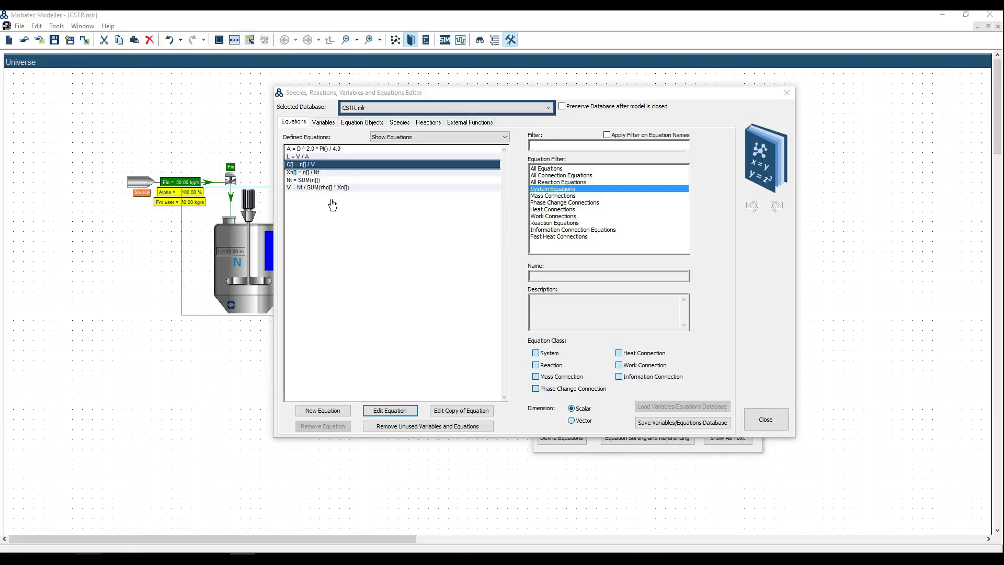
Step: Start a new equation with the function IF or.L >= hp THEN Fout = Beta * (or.L - hp) ELSE Fout = 0 END
left_click(331, 410)
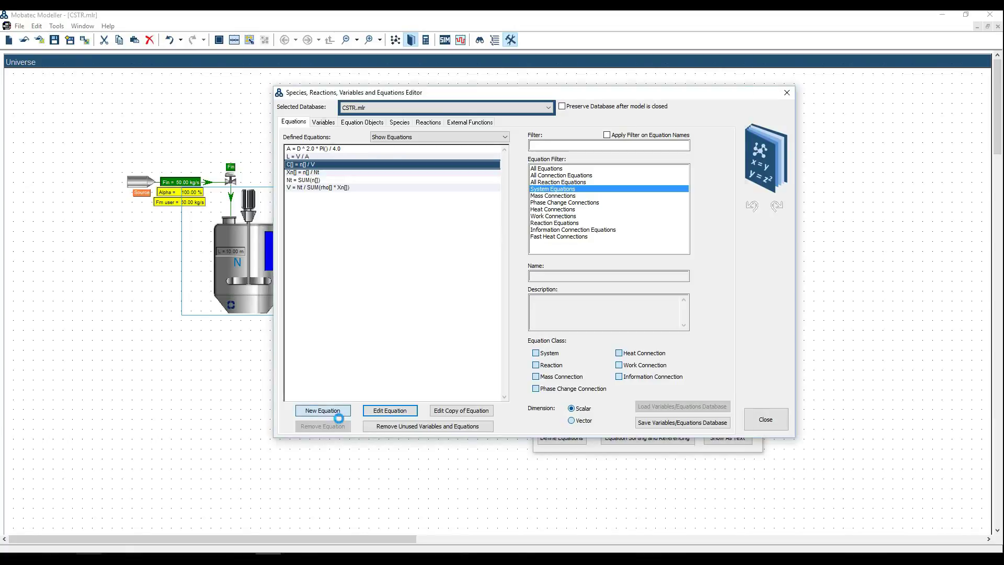
left_click(353, 140)
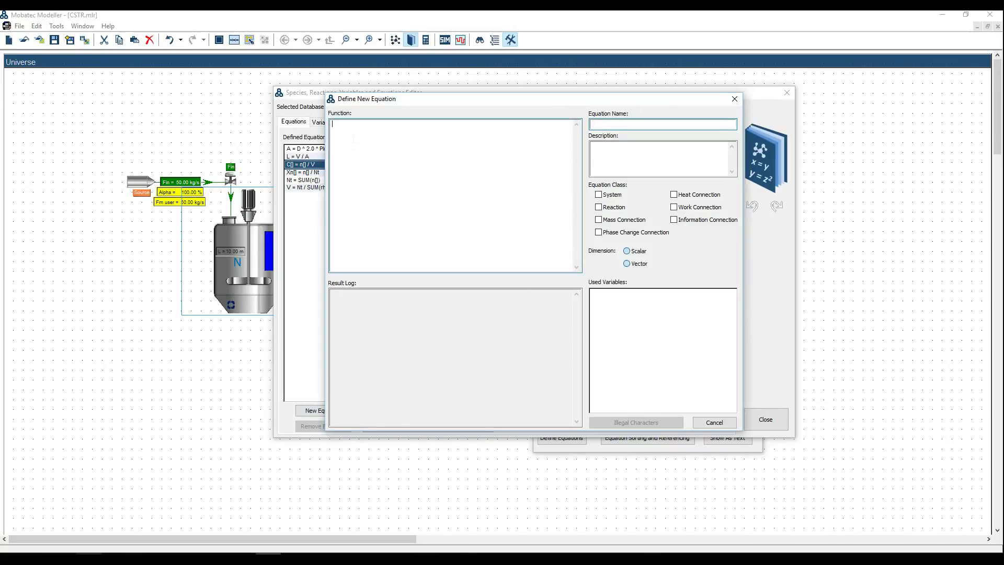
type("IF  THEN")
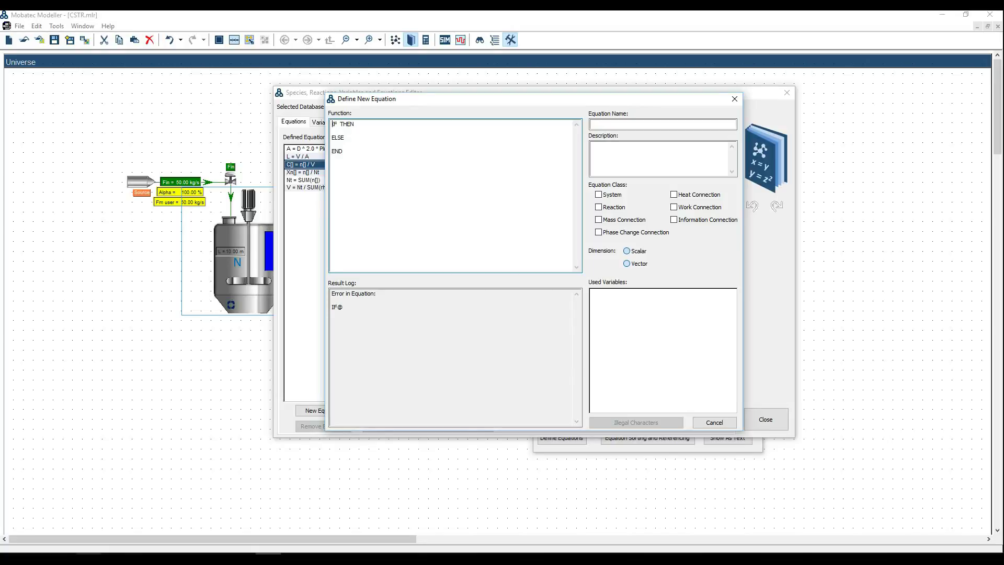
key("ctrl+a")
type("IF or.L >= hp THEN Fout = Beta * (or.L - hp) ELSE Fout = 0 END")
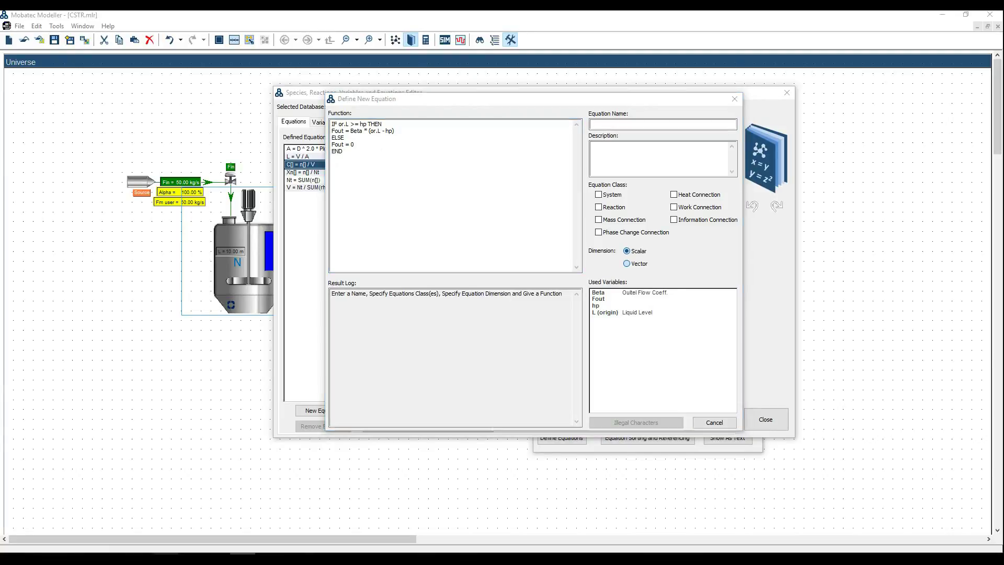
Step: Name the new equation Outlet_molar_overflow, assign it to the Mass Connection class, re-enter its closing END and accept it
left_click(600, 126)
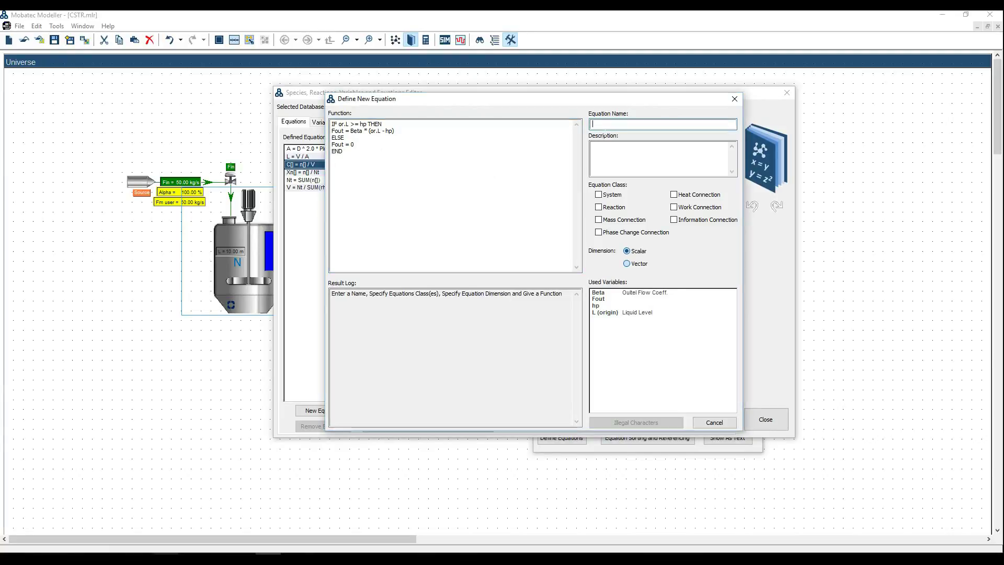
type("Outlet_molar_overflow")
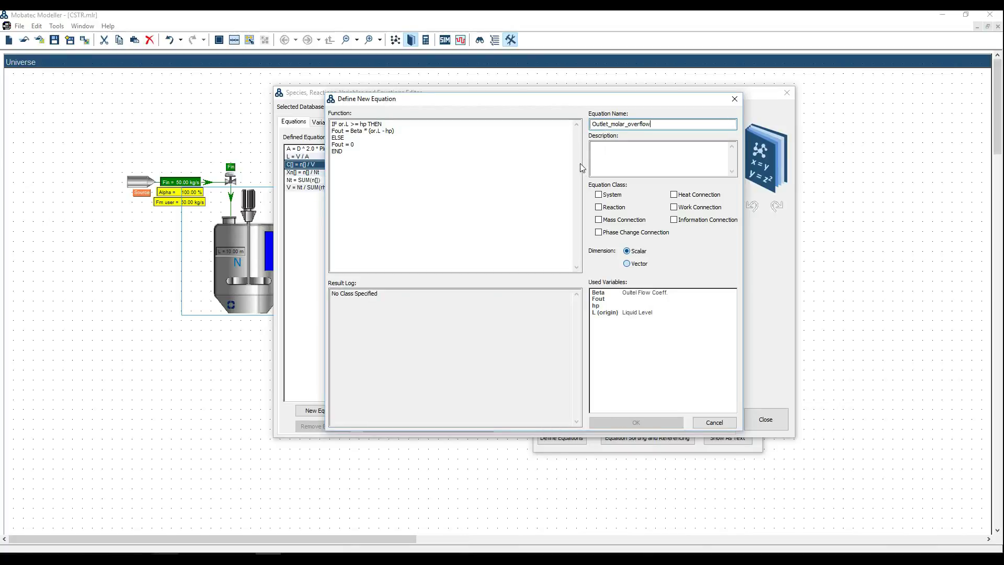
left_click(600, 221)
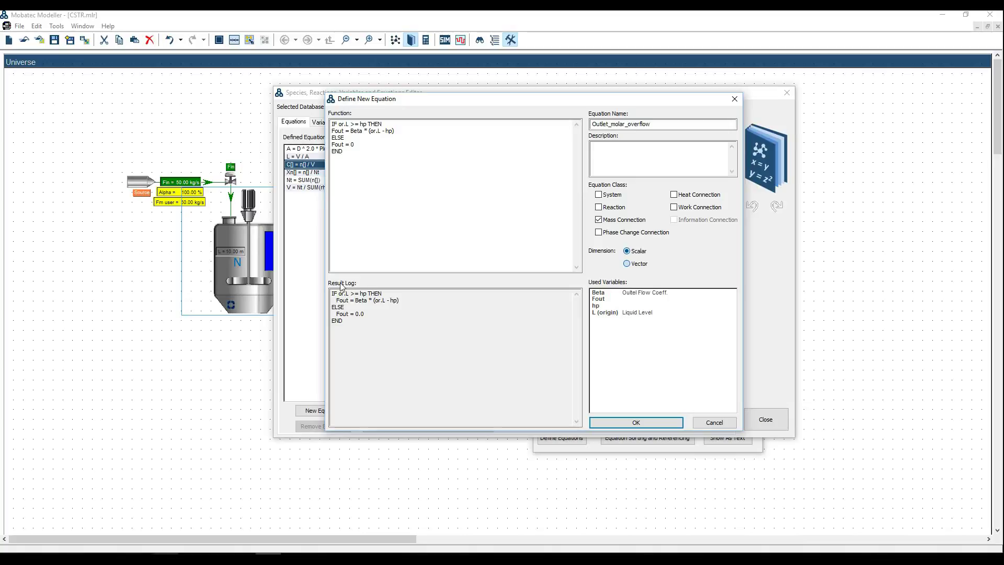
double_click(337, 152)
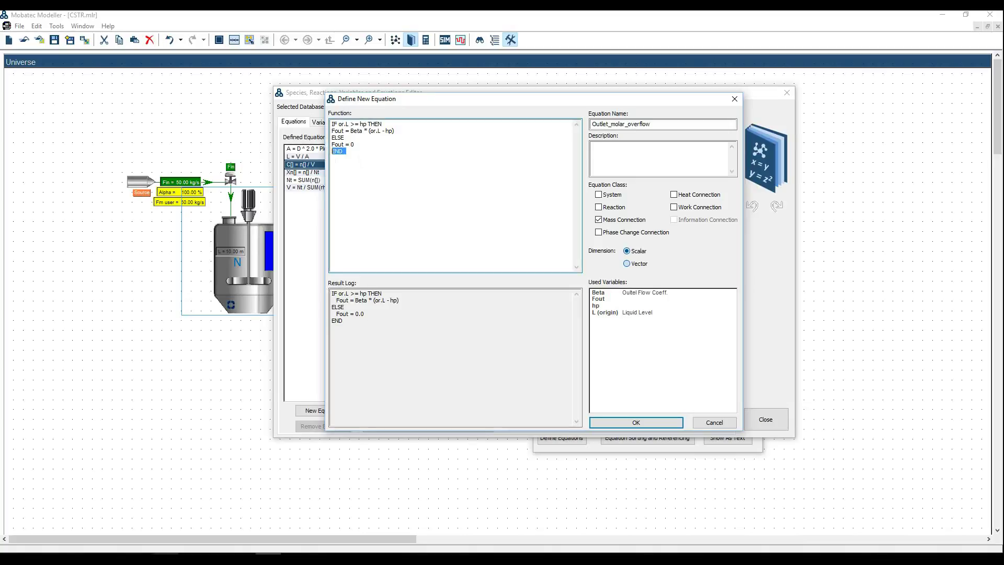
key("BackSpace")
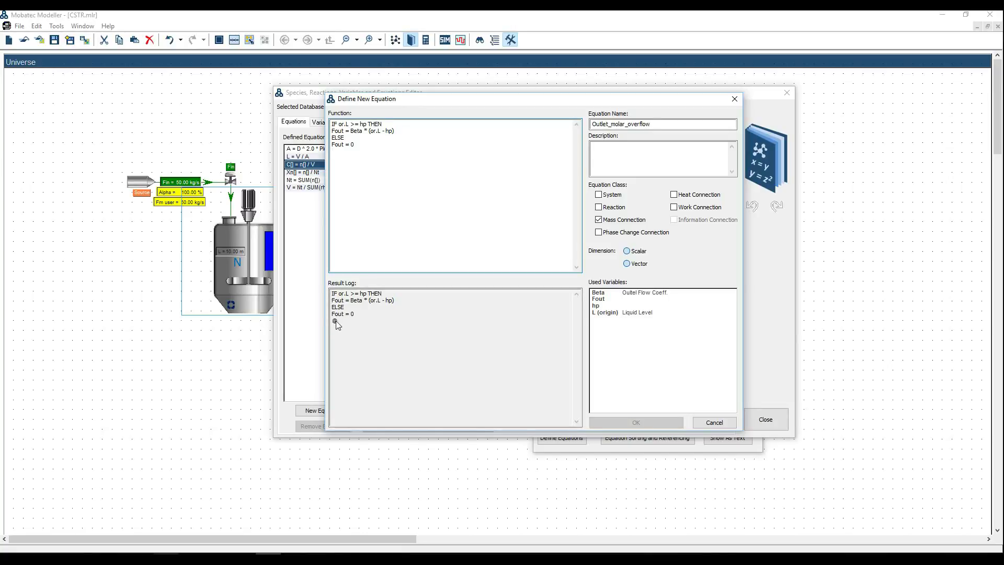
type("END")
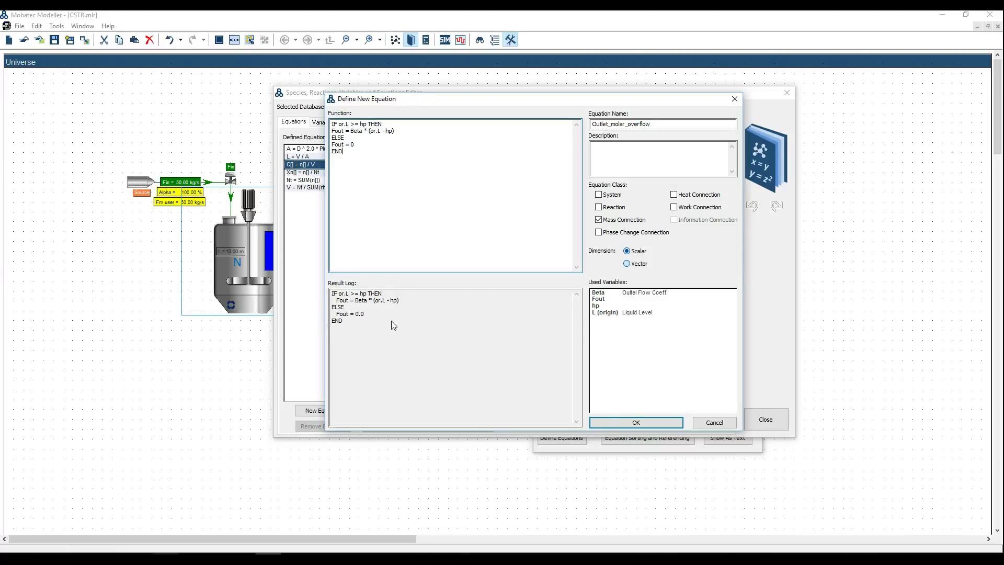
left_click(637, 421)
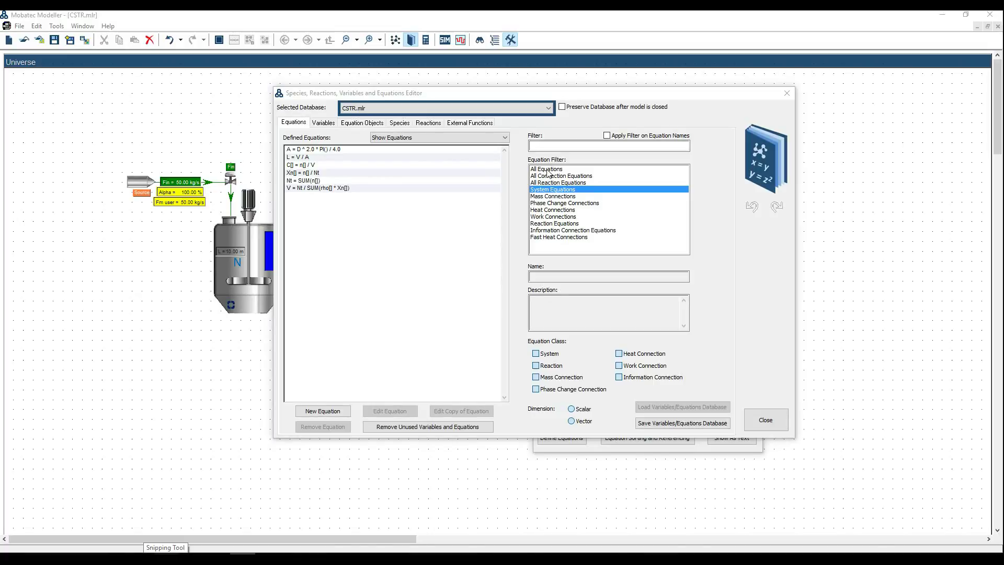
Step: Filter the database to mass connection equations and rewrite the outlet component mass flow equation as Fn[] = Fout*or.Xn[]
left_click(547, 197)
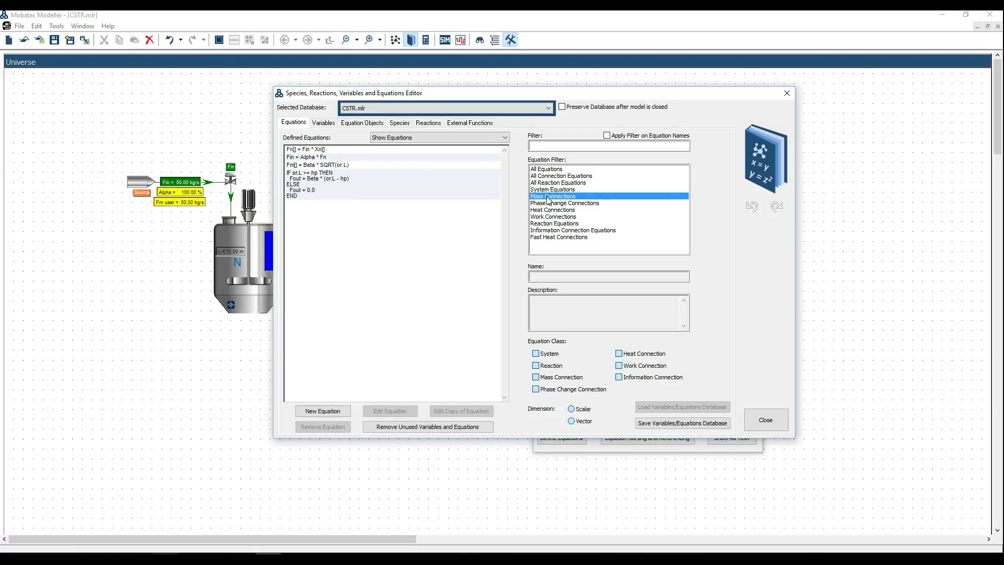
left_click(323, 196)
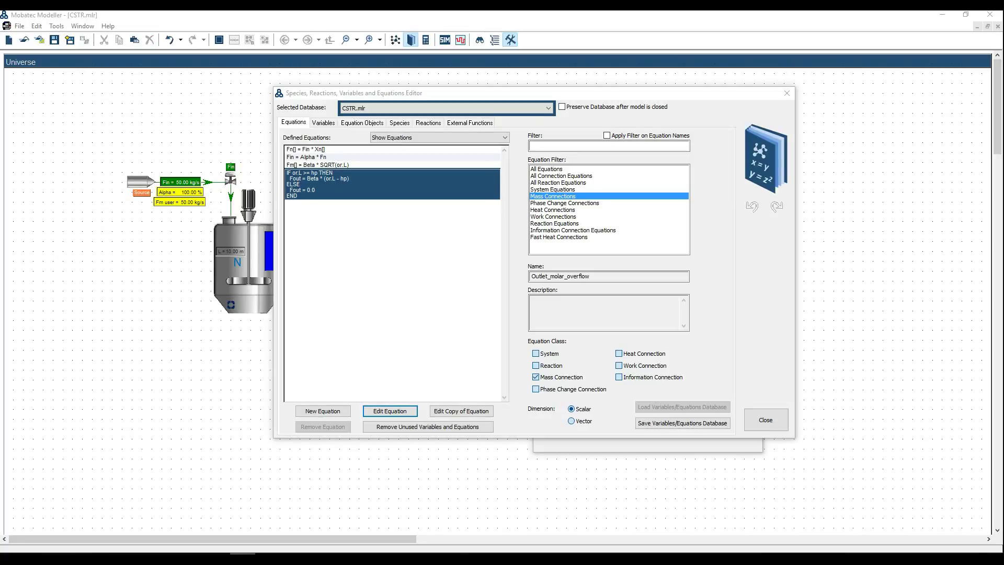
left_click(355, 166)
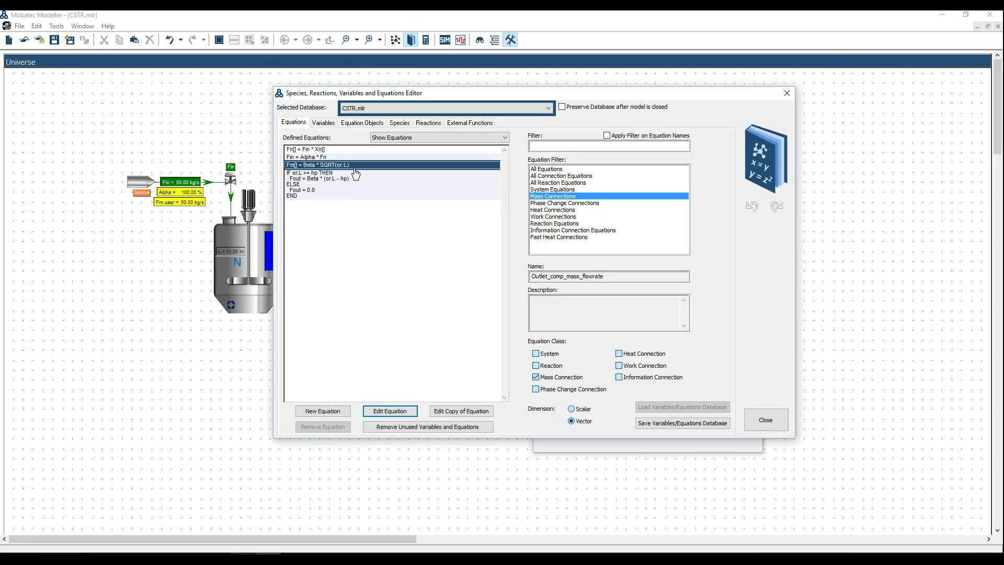
left_click(390, 411)
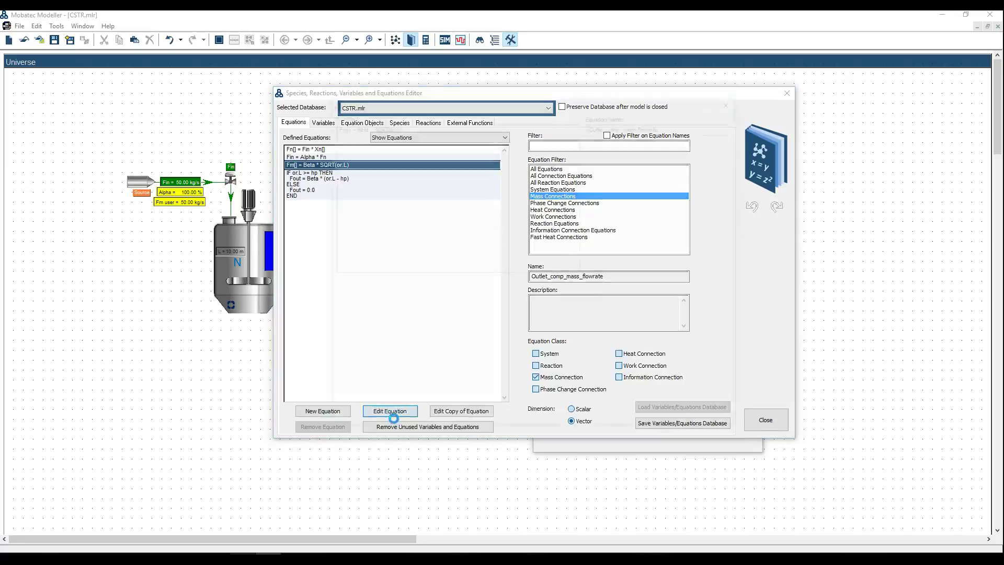
left_click(338, 125)
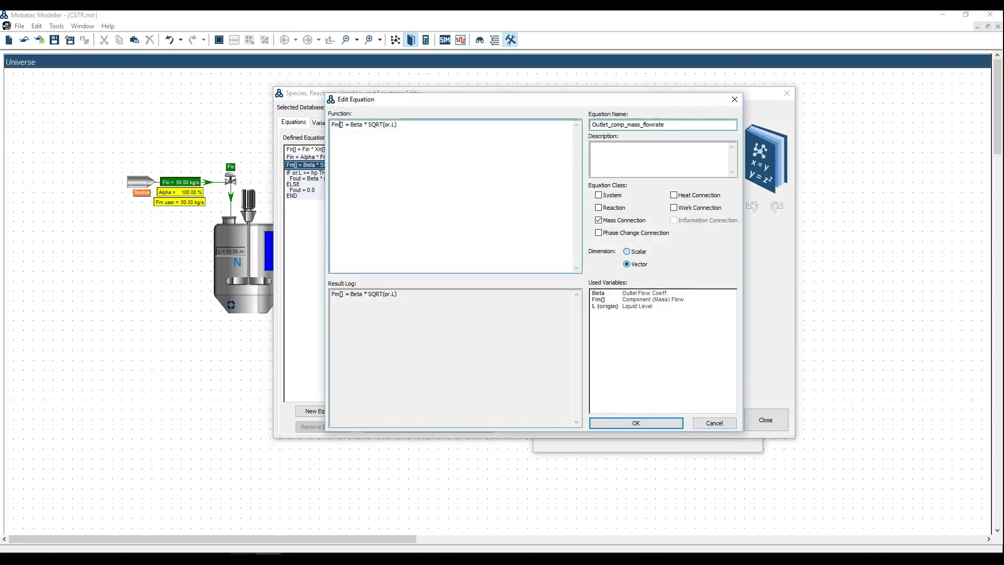
key("BackSpace")
type("n")
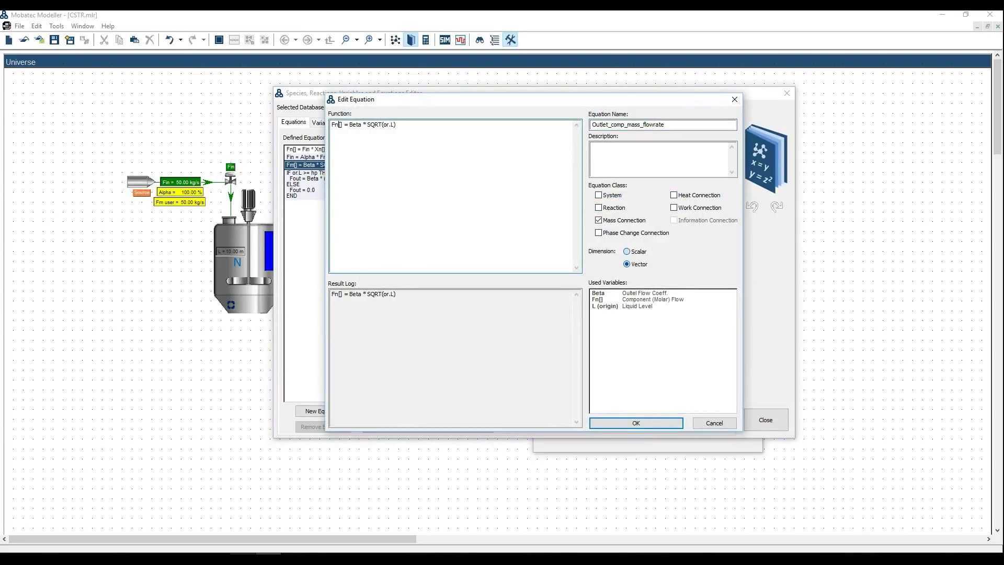
left_click_drag(397, 124, 353, 125)
type("Fout*or.Xn[]")
Step: Rename the edited equation Outlet_comp_molar_flowrate, accept it, and close the equations editor after listing all equations
left_click(641, 125)
key("BackSpace")
key("BackSpace")
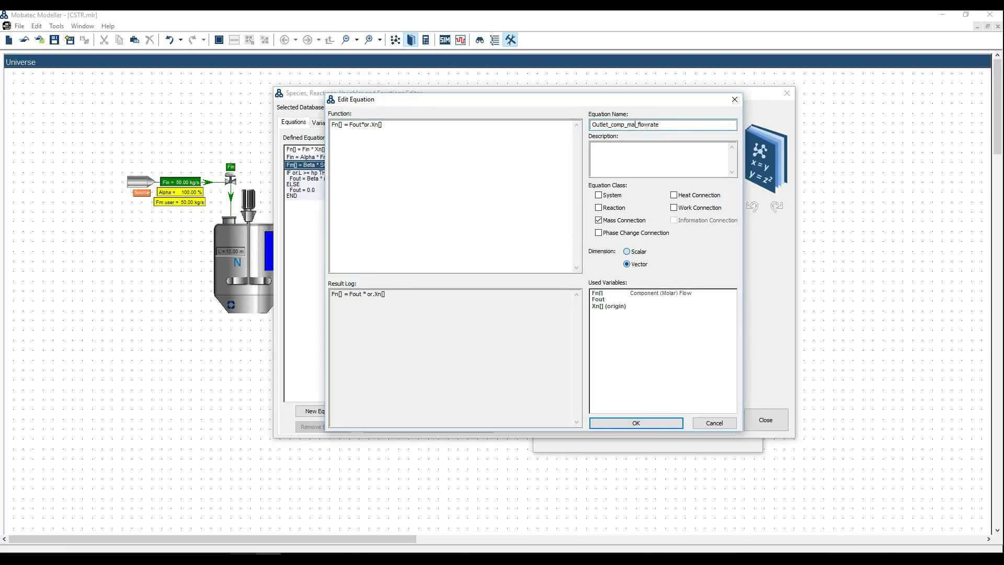
key("BackSpace")
type("olar")
left_click(636, 422)
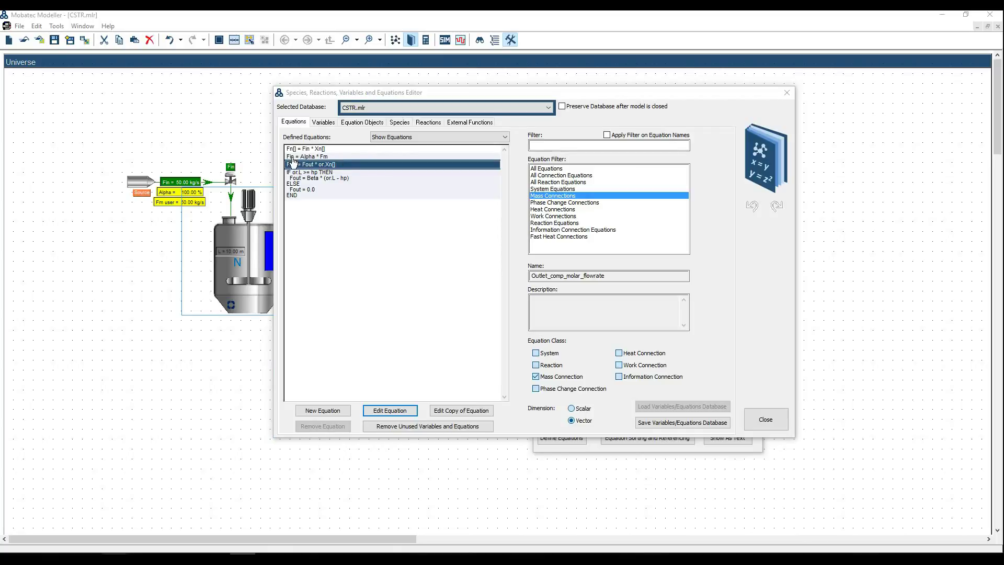
left_click(557, 169)
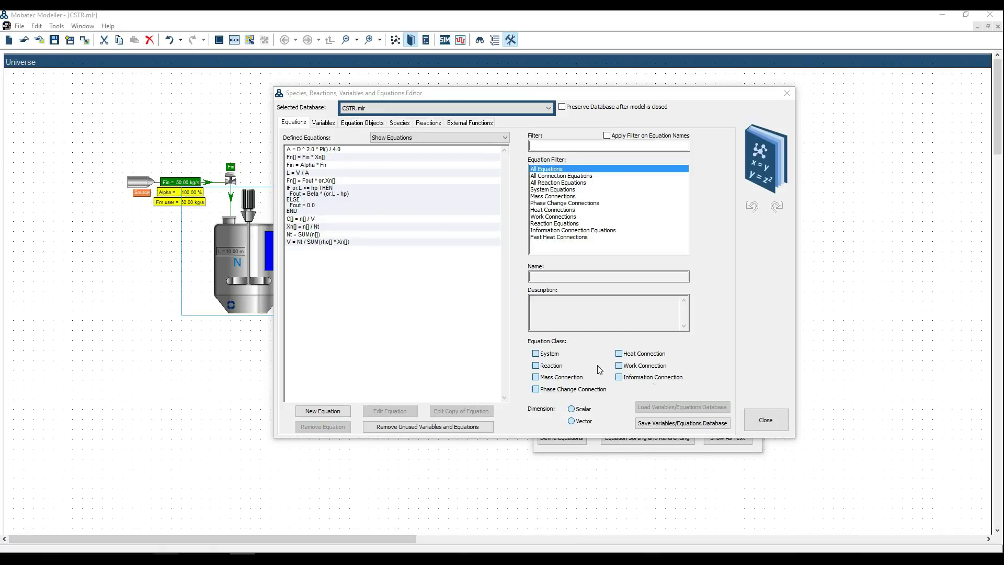
left_click(764, 420)
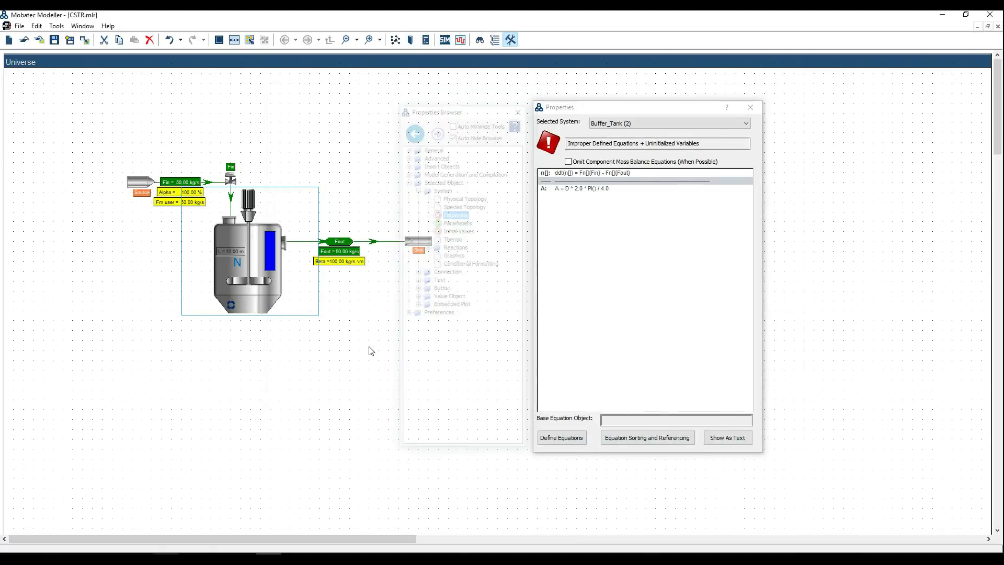
Step: Add L = V / A, C[] = n[] / V, Xn[] = n[] / Nt, Nt = SUM(n[]) and V = Nt / SUM(rho[] * Xn[]) to the Buffer_Tank system
left_click(283, 313)
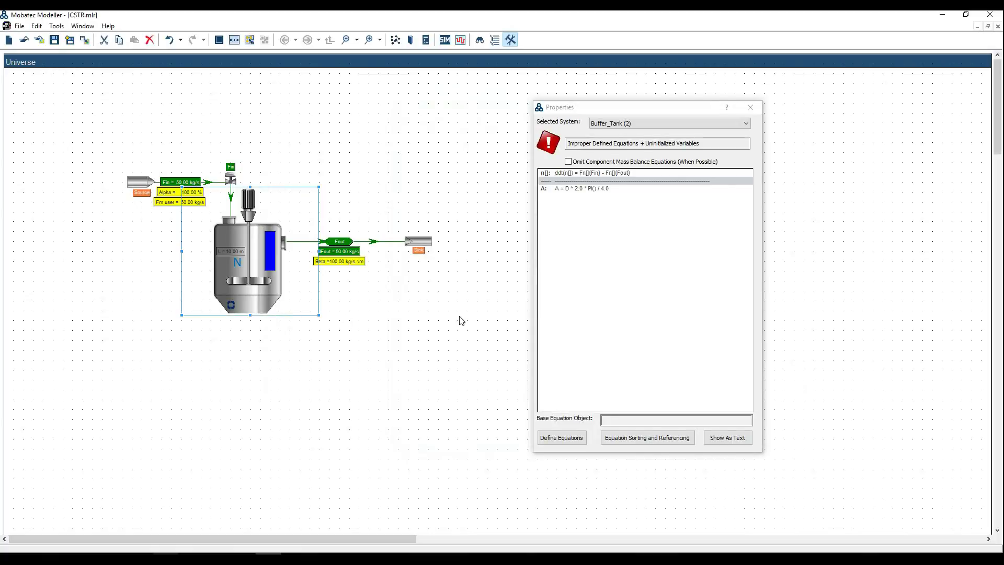
left_click(568, 442)
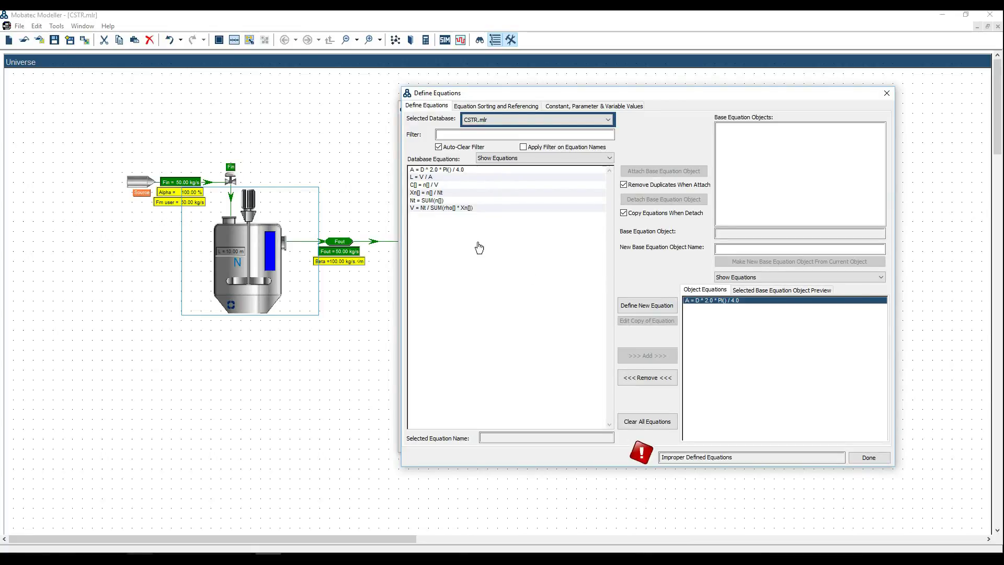
left_click(432, 177)
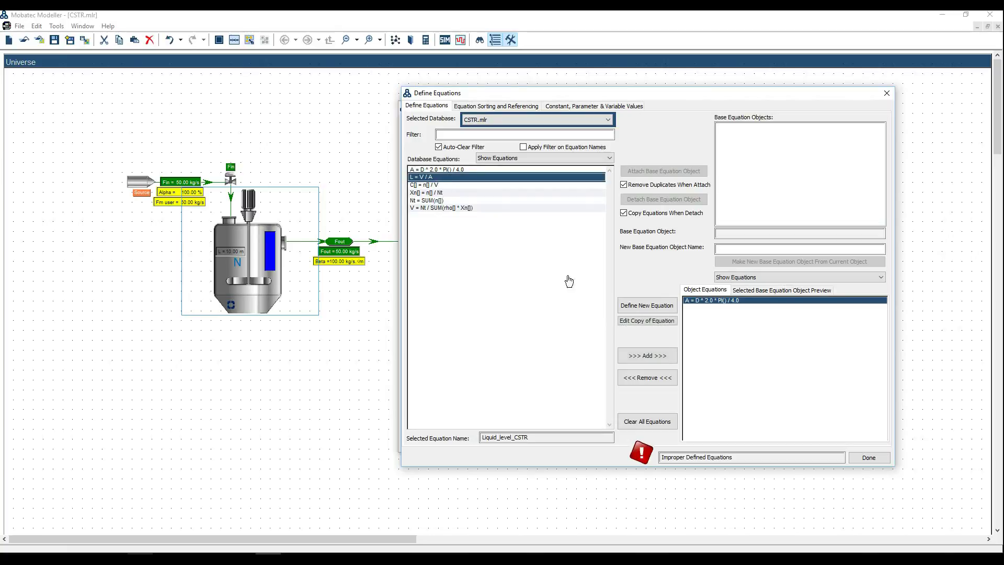
left_click(646, 356)
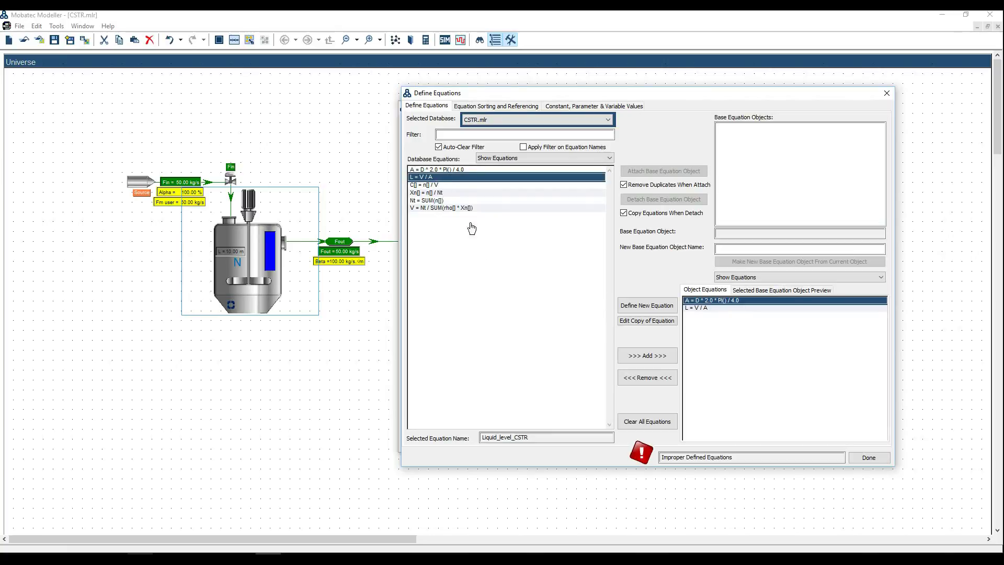
left_click(441, 186)
left_click(648, 356)
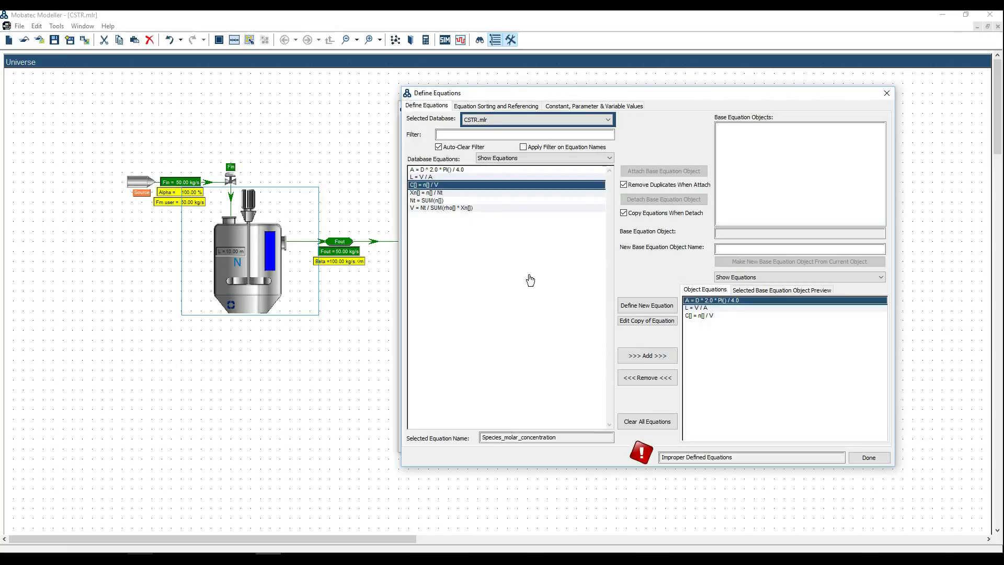
left_click(442, 193)
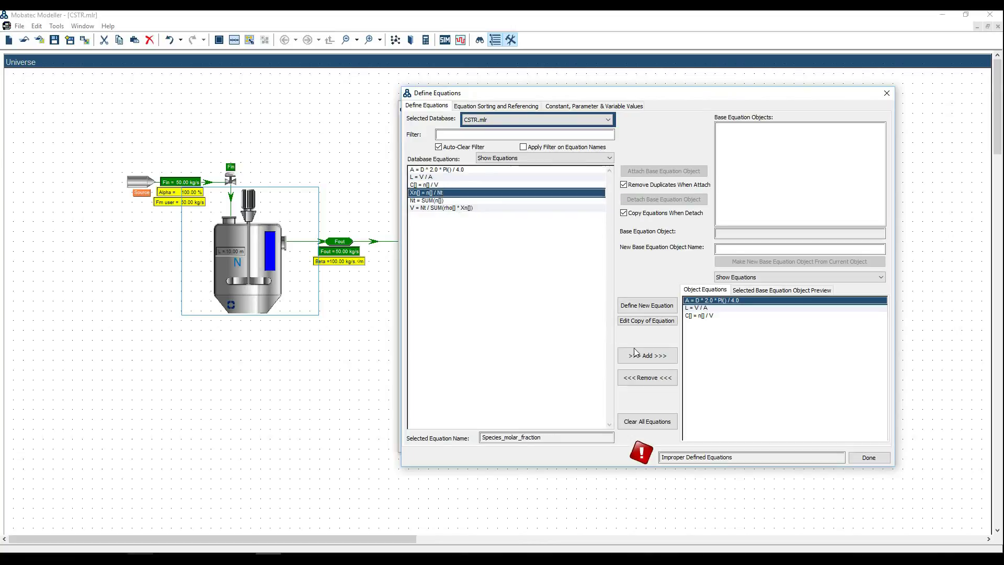
left_click(636, 354)
left_click(446, 201)
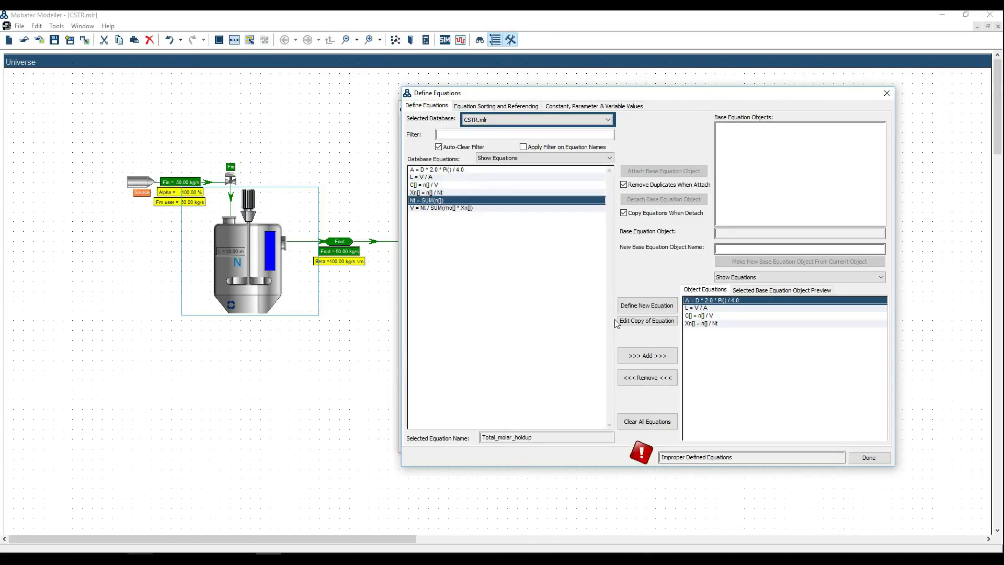
left_click(647, 356)
left_click(442, 208)
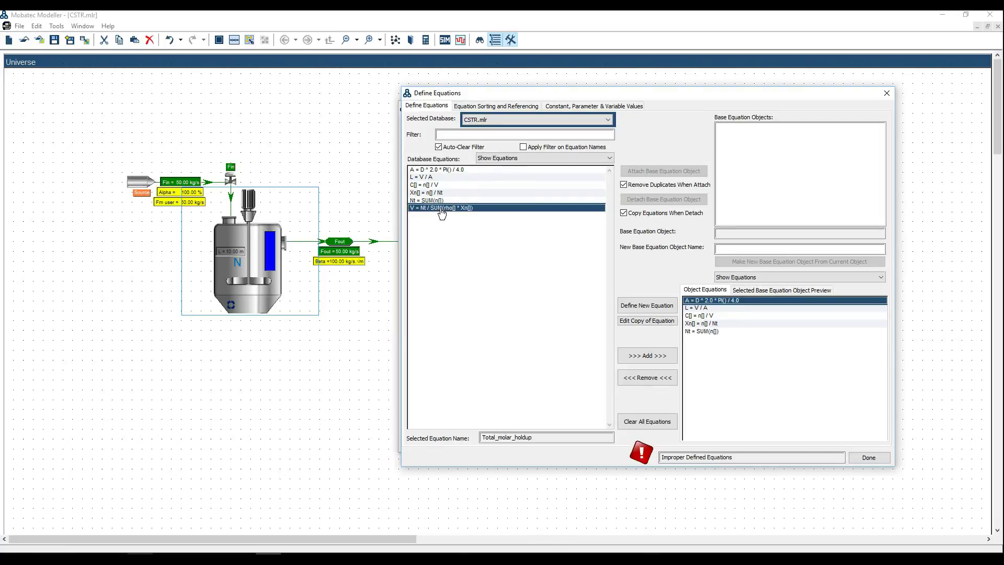
left_click(638, 358)
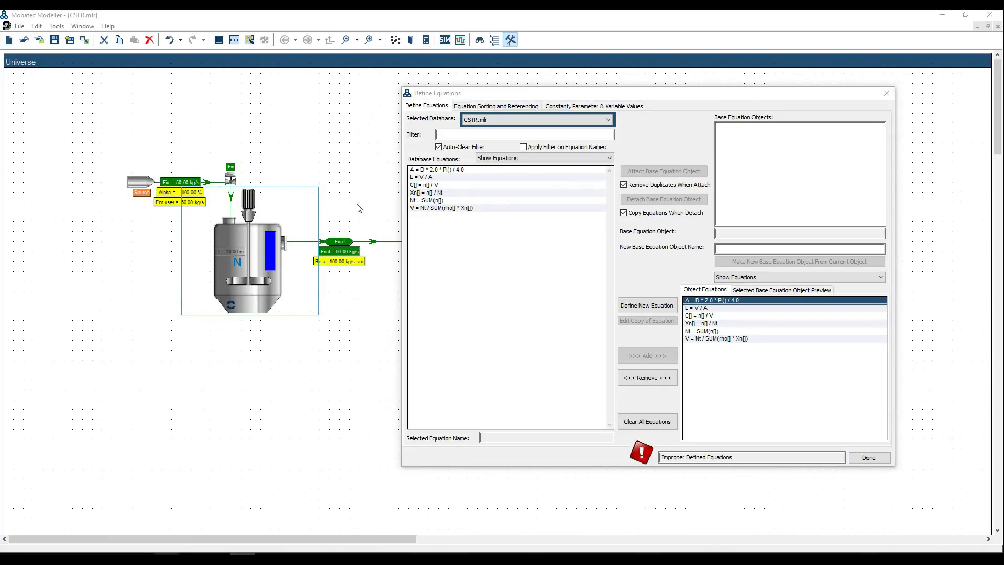
Step: Add the Outlet_molar_overflow equation to the Fout connection and finish defining its equations
left_click(349, 245)
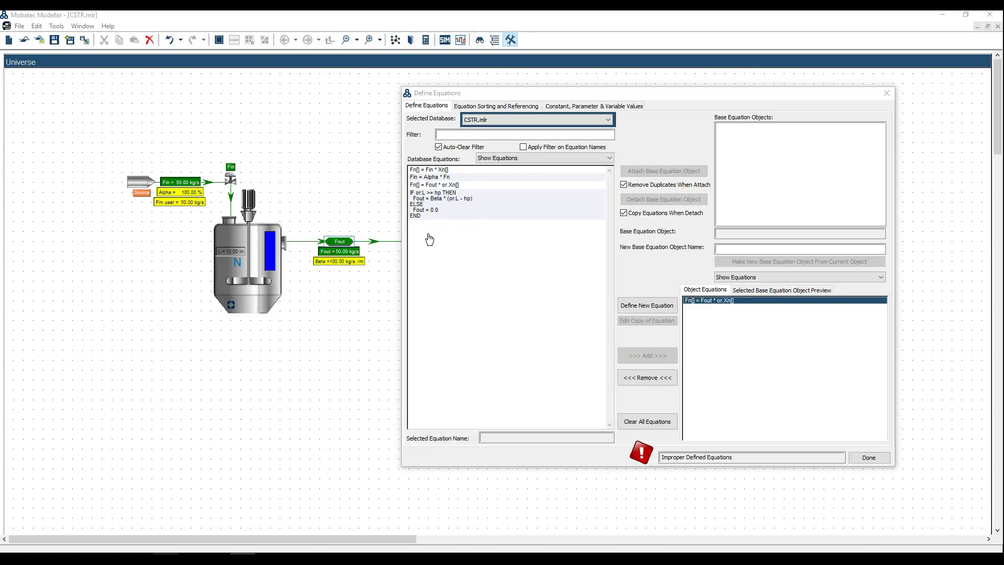
left_click(430, 211)
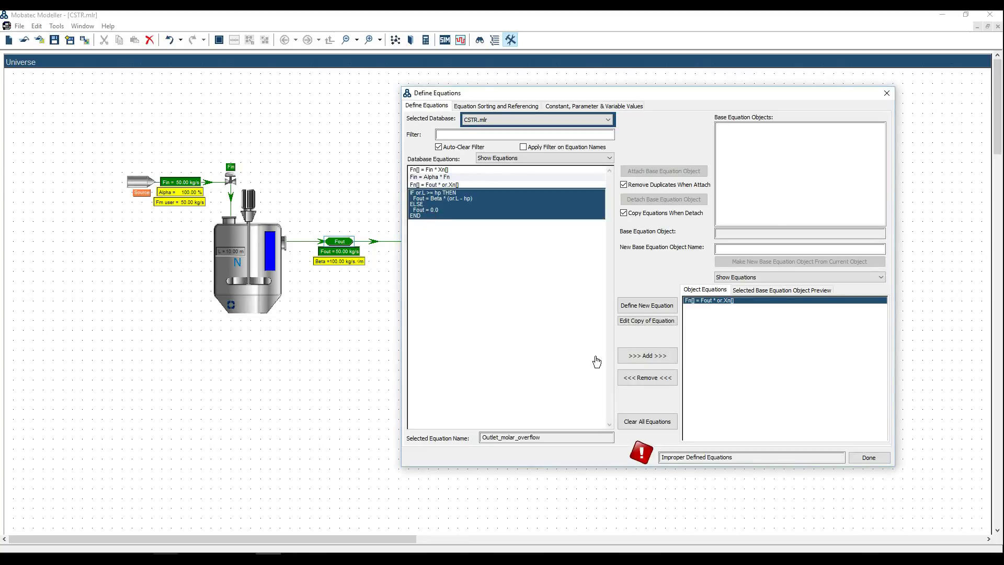
left_click(642, 361)
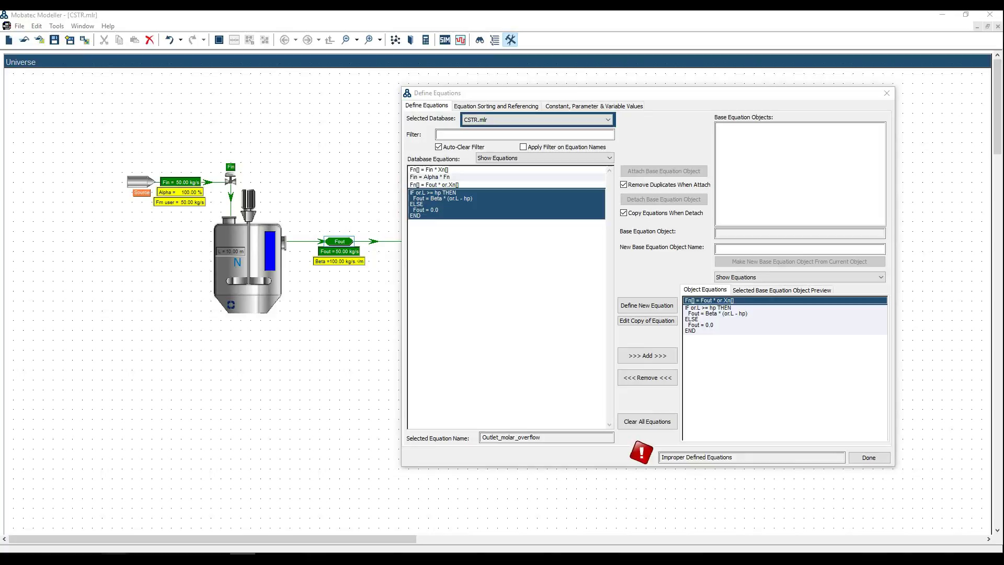
left_click(851, 456)
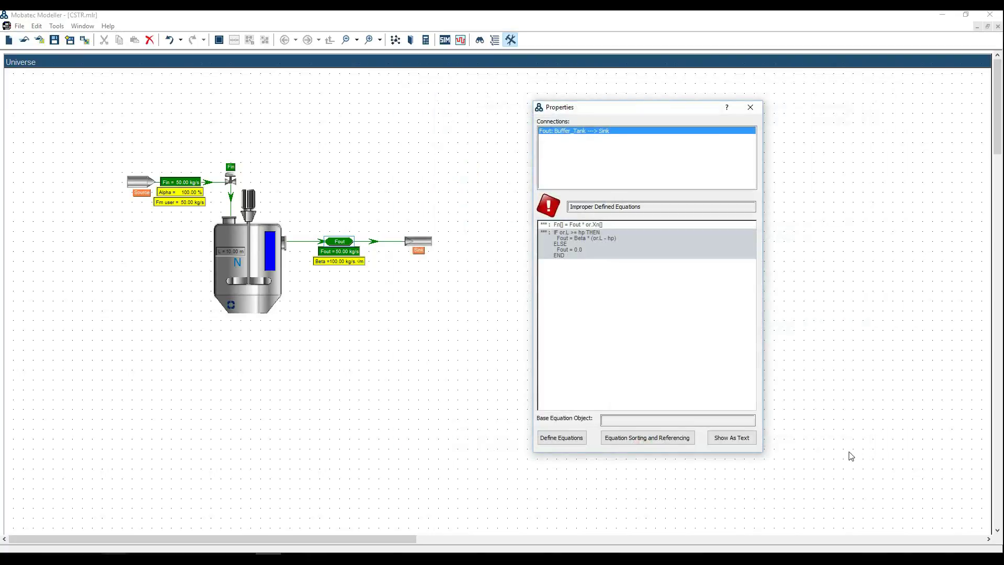
left_click(356, 256)
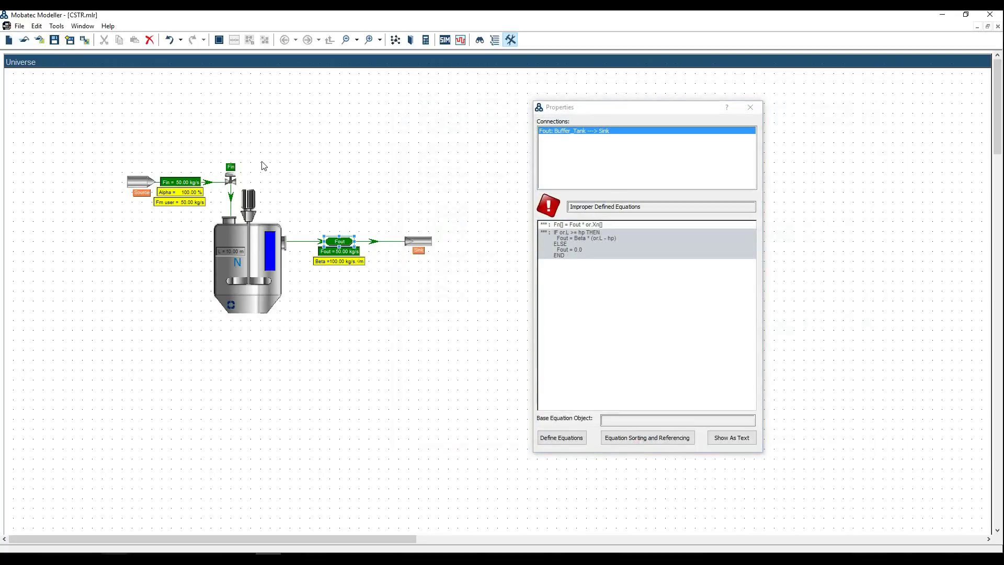
Step: Review the equations of the Fin connection, Buffer_Tank system and Fout connection against the PDF exercise's variable dimension table
left_click(236, 182)
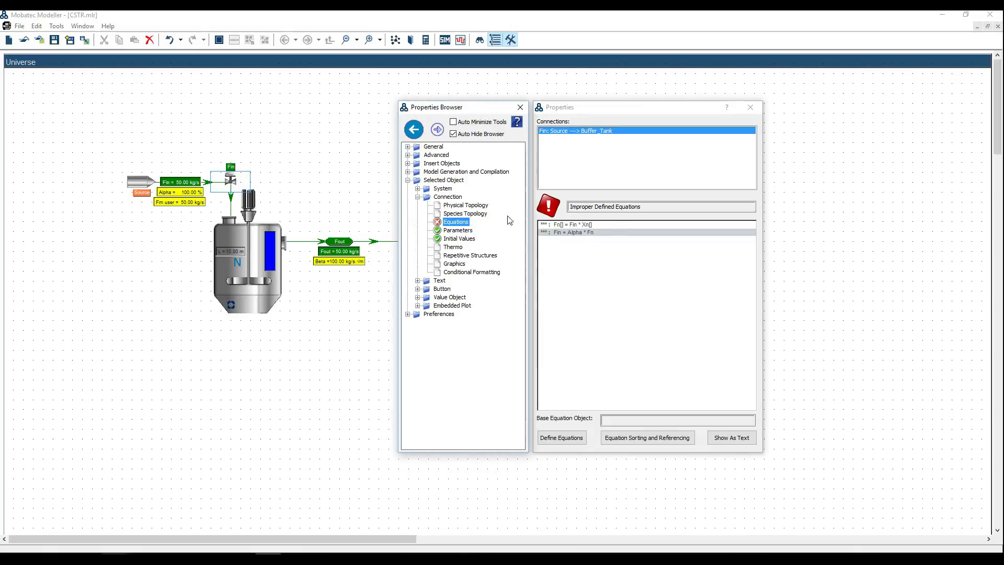
left_click(267, 238)
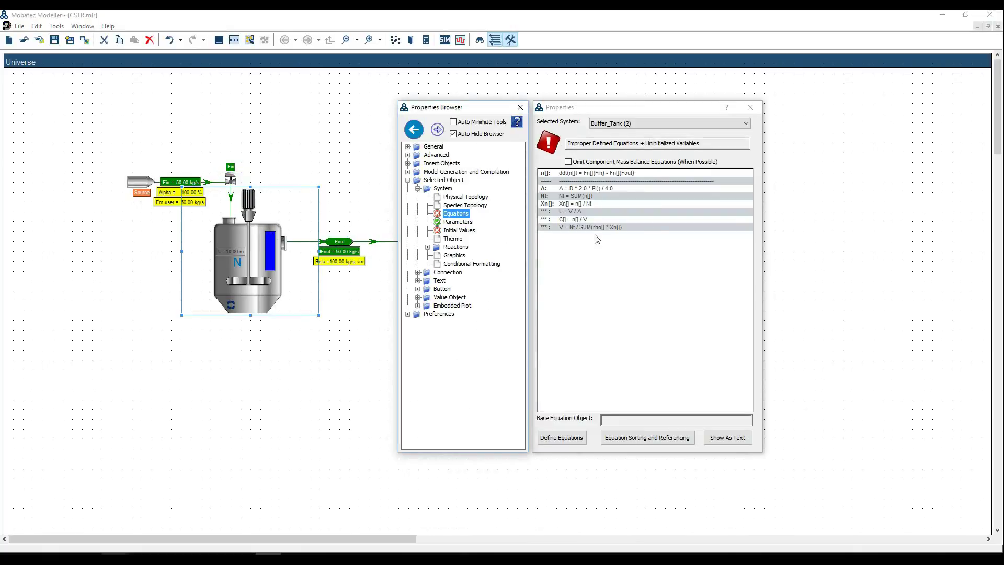
left_click(348, 245)
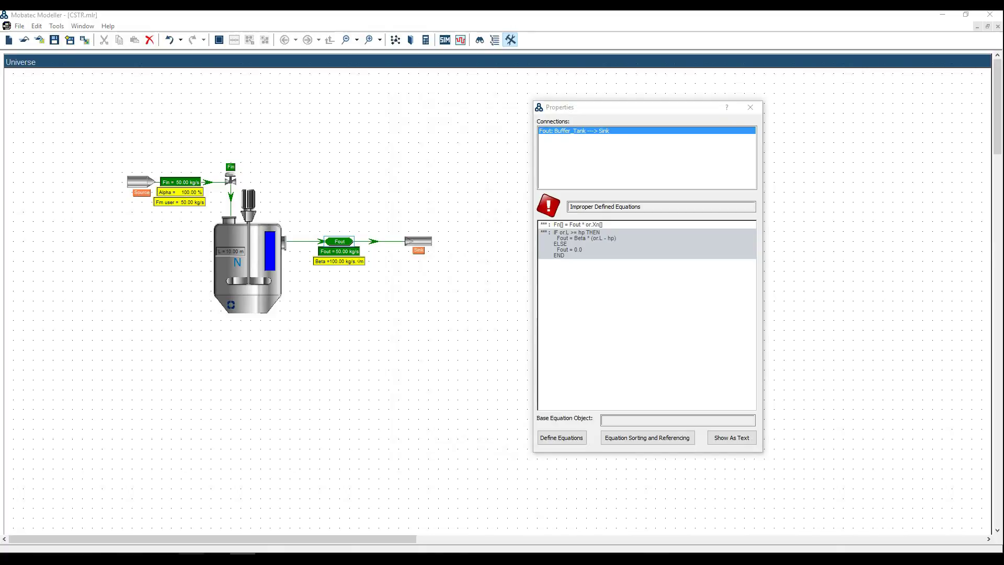
key("alt+Tab")
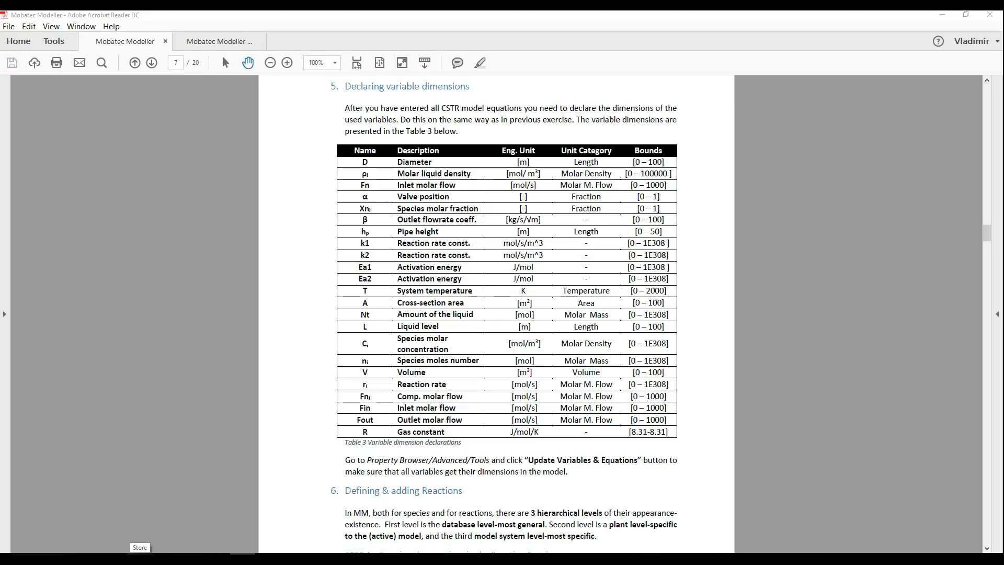
scroll(507, 314, "down", 1)
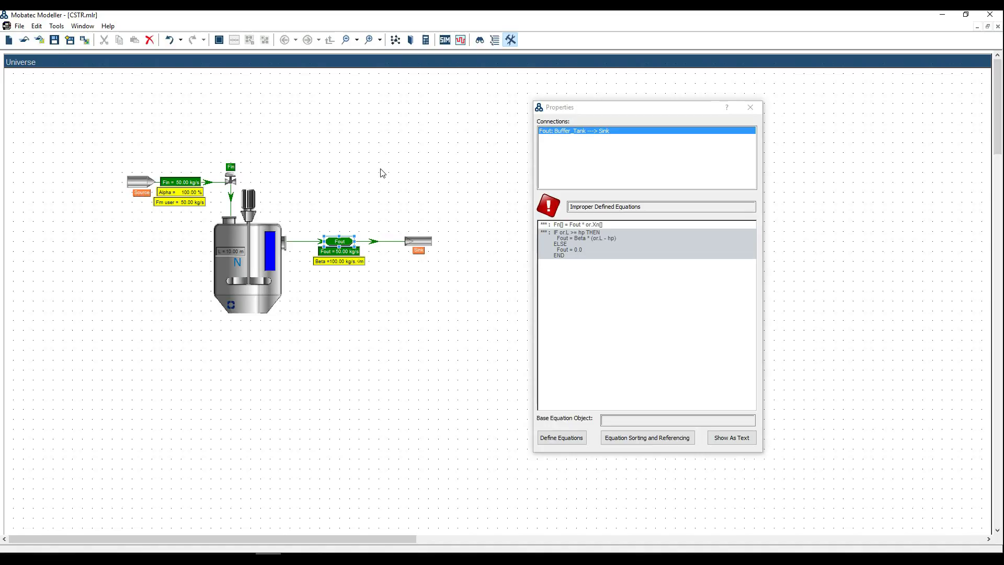
Step: Open the defined variables of the CSTR.mlr database and remove the unused variables and equations
left_click(410, 41)
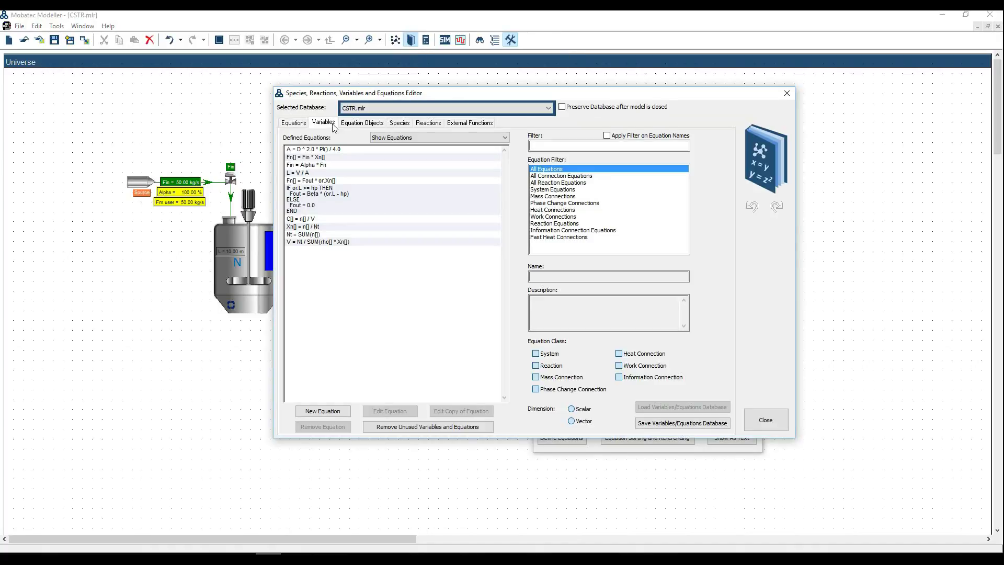
left_click(332, 127)
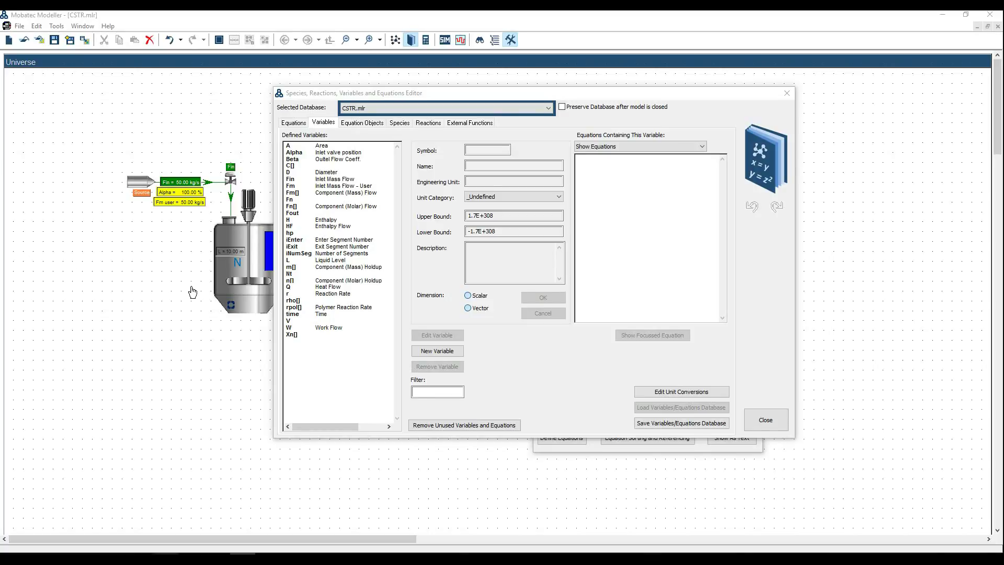
left_click(432, 425)
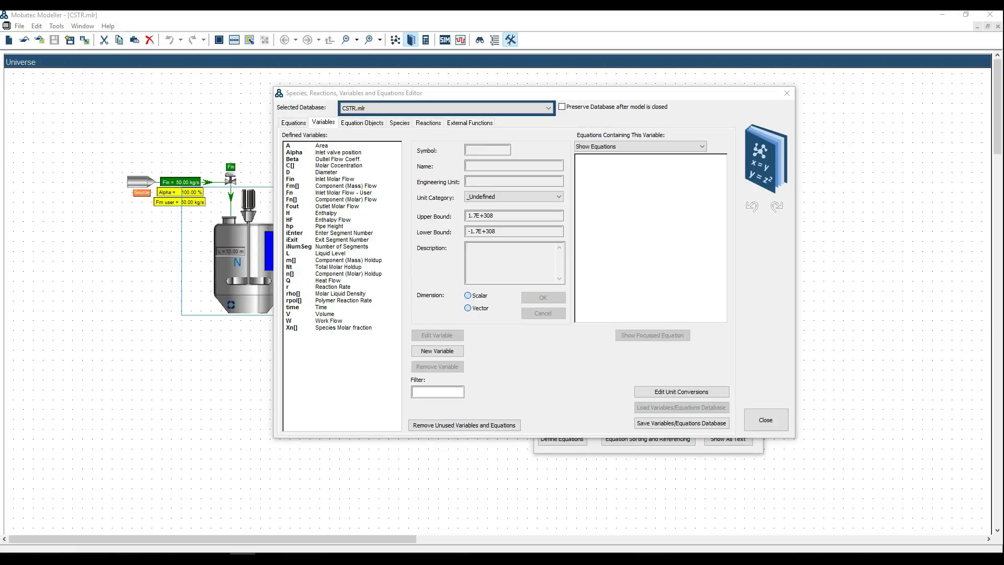
Step: Read the PDF section on defining and adding reactions, and view the reaction definitions of the CSTR.mlr database
key("alt+Tab")
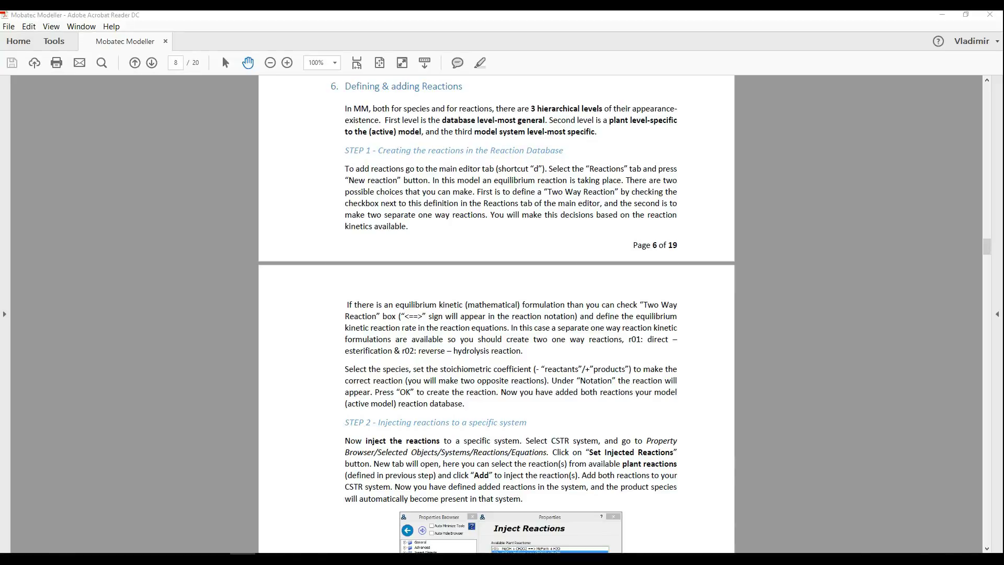
key("alt+Tab")
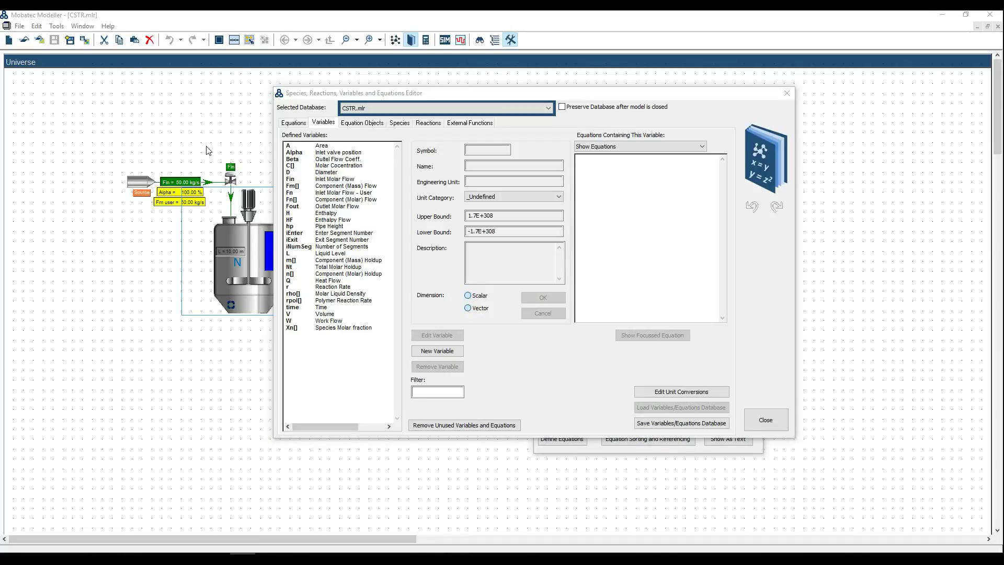
left_click(294, 123)
left_click(323, 123)
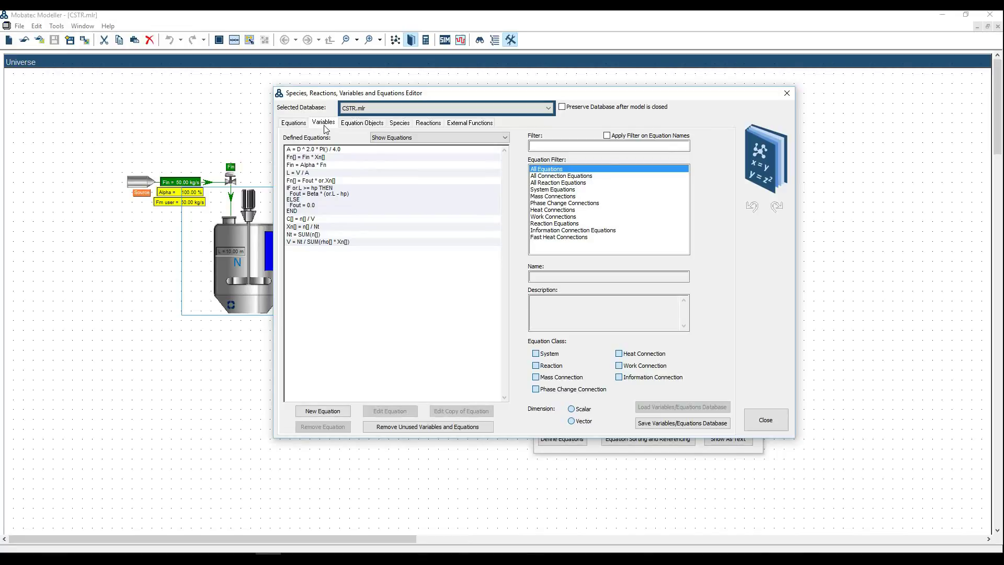
left_click(405, 123)
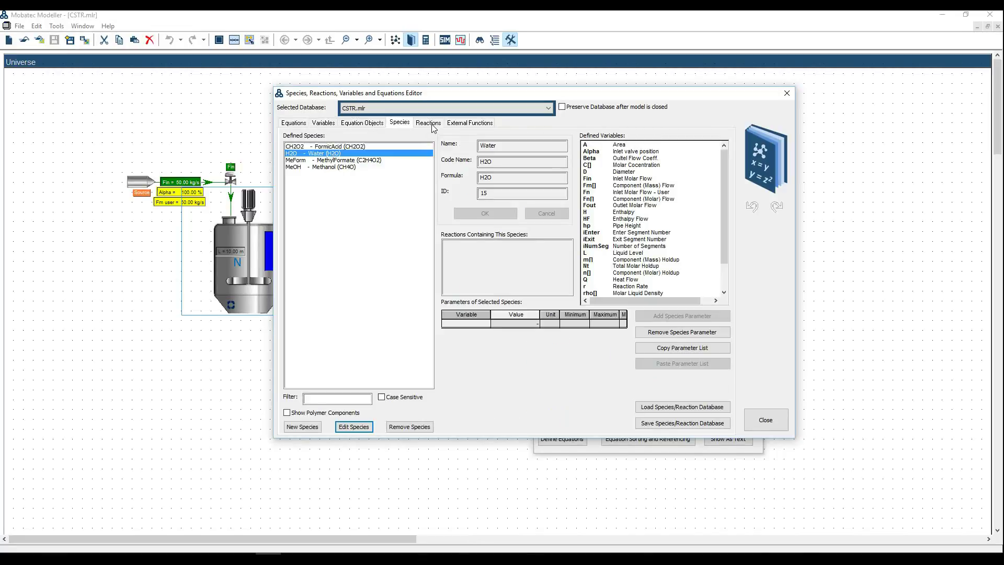
left_click(431, 124)
left_click(470, 228)
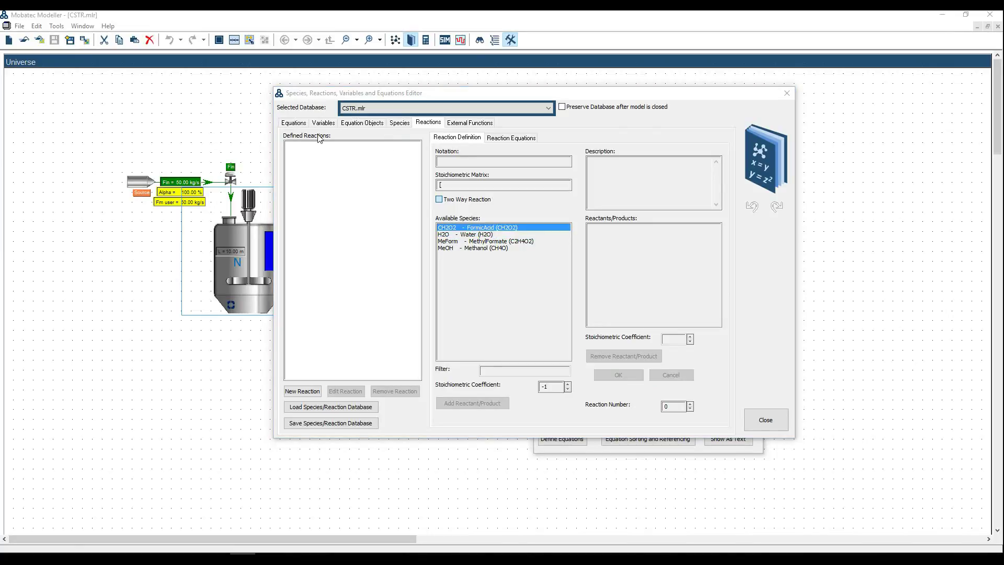
Step: Check the species defined in the CSTR.mlr database, including water, and return to its reaction definitions
left_click(401, 123)
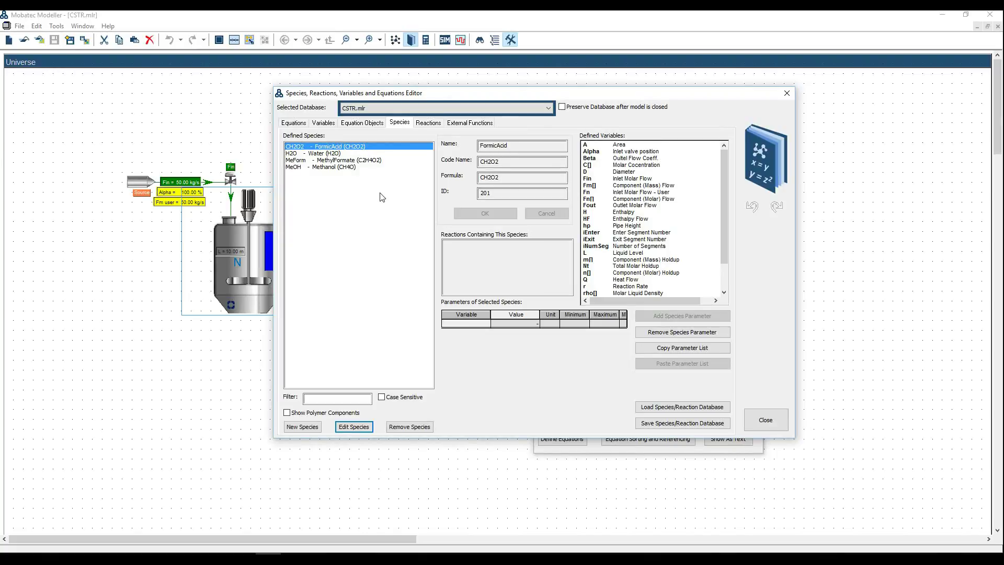
key("Tab")
left_click(332, 154)
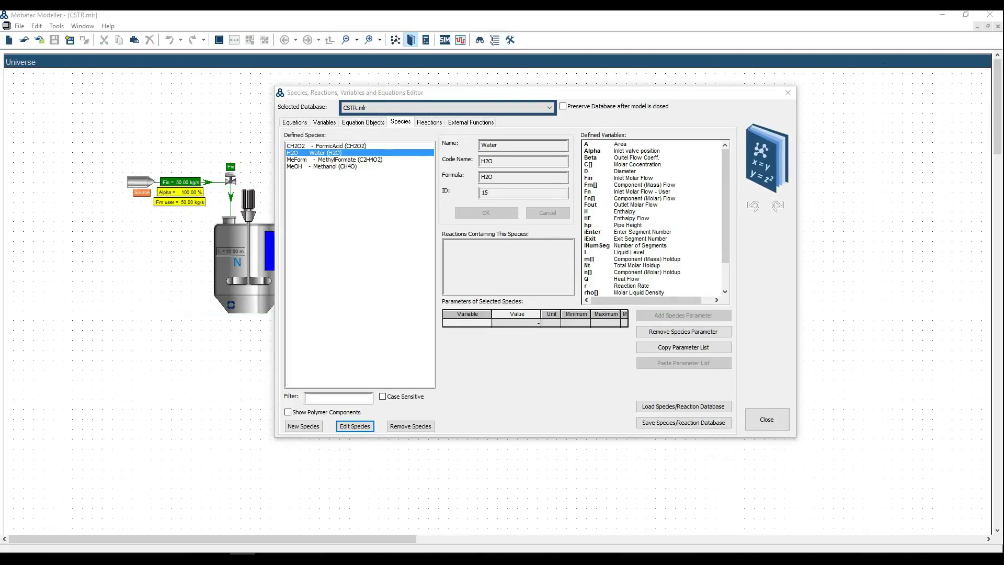
left_click(433, 126)
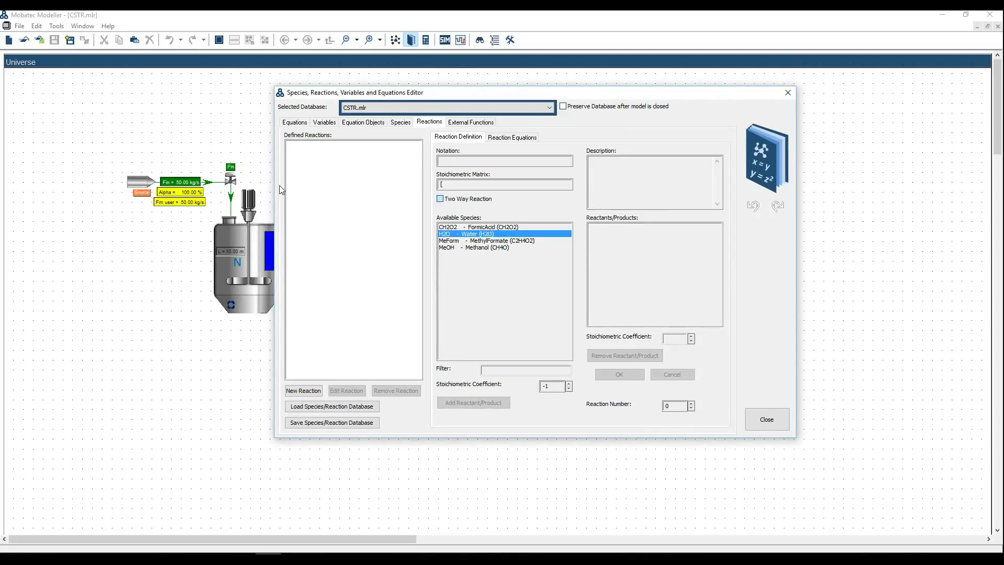
left_click(245, 221)
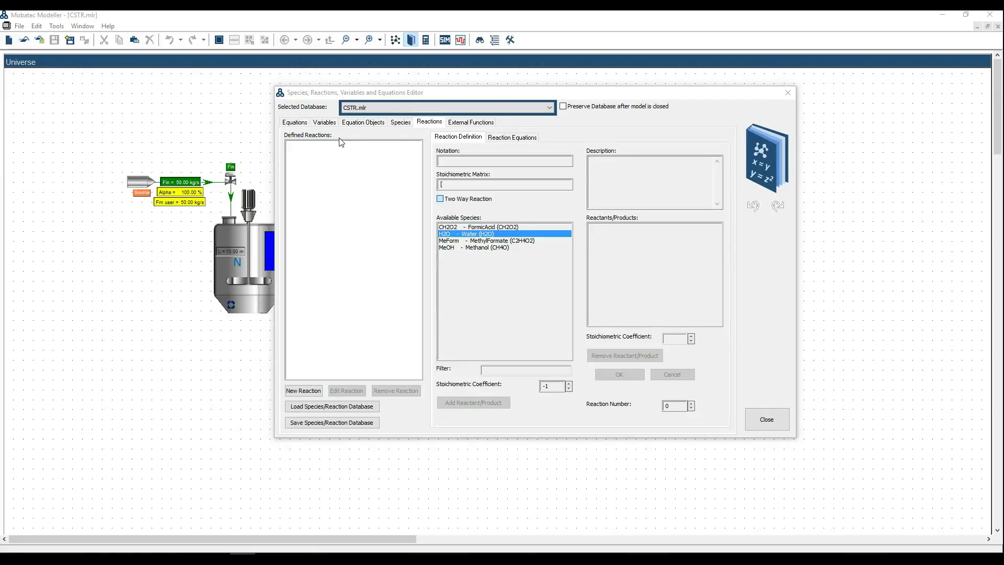
Step: View the reaction definitions of the Default Database and switch back to the CSTR.mlr database
left_click(401, 113)
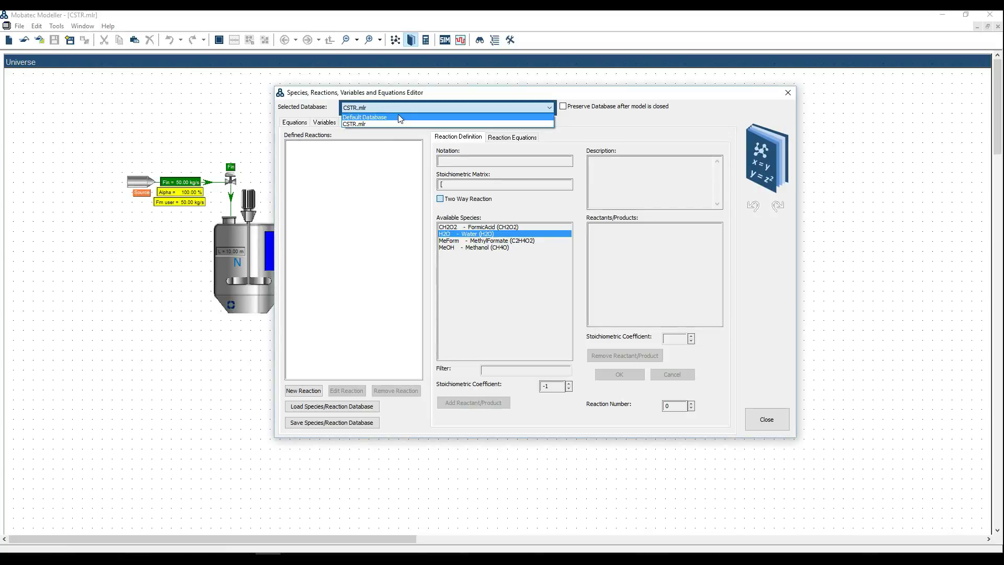
left_click(400, 117)
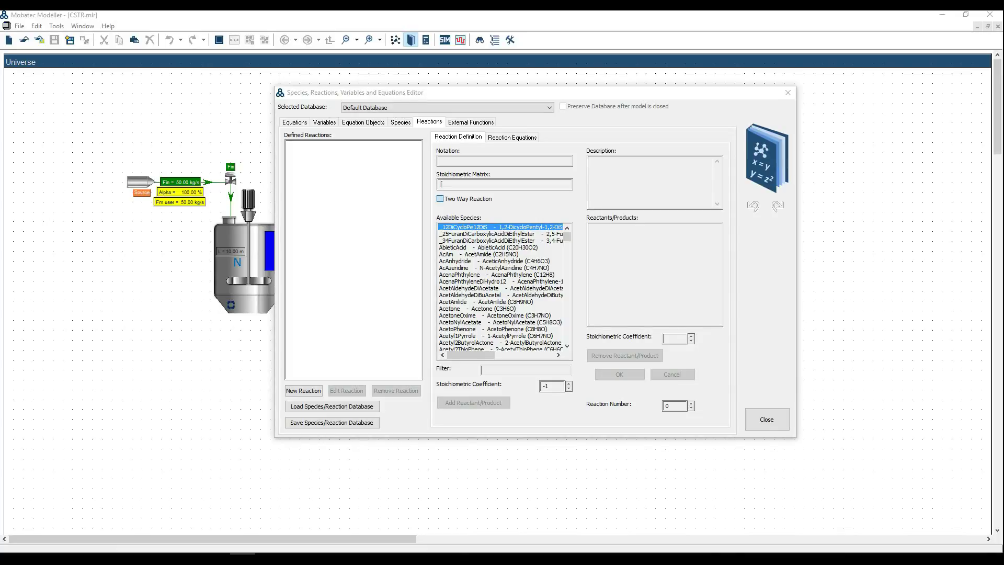
left_click(525, 107)
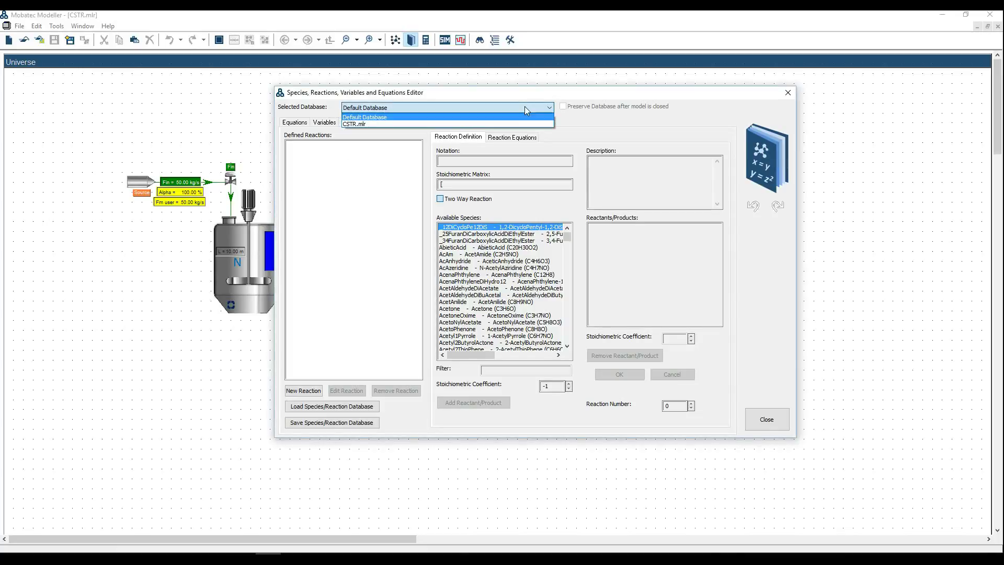
left_click(471, 124)
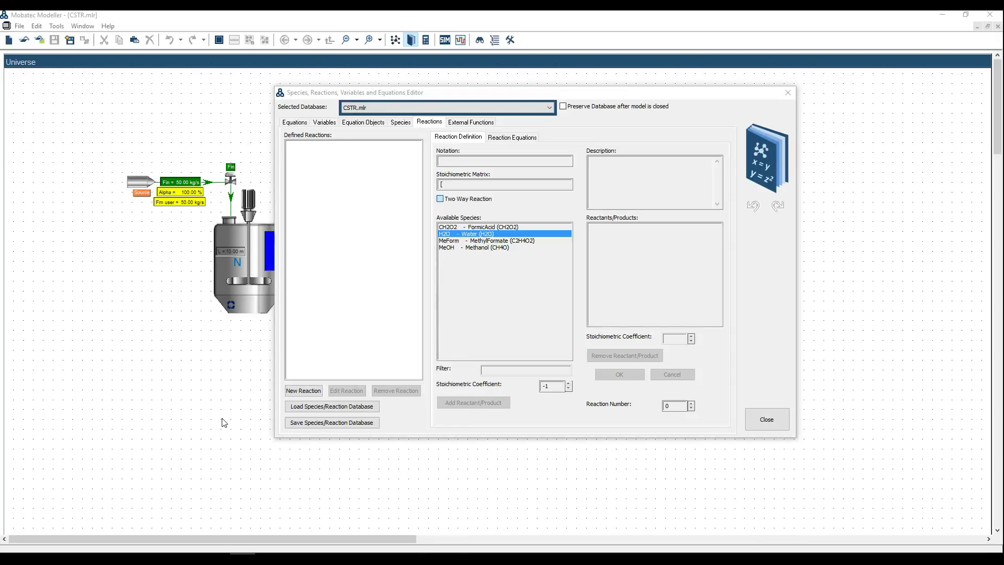
Step: Start a new reaction with MeOH and CH2O2 as reactants, each with stoichiometric coefficient -1
left_click(309, 392)
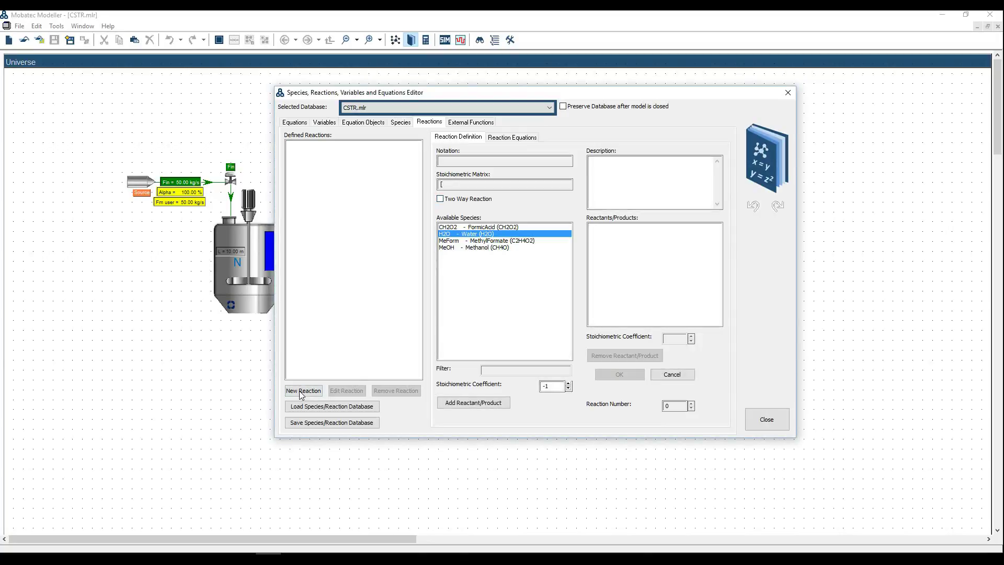
left_click(473, 249)
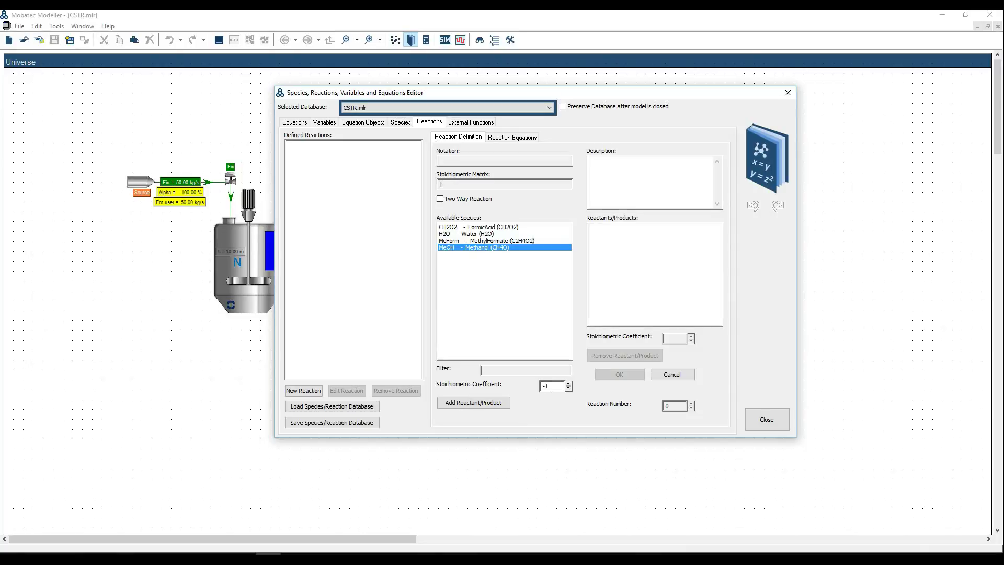
left_click(480, 405)
left_click(483, 229)
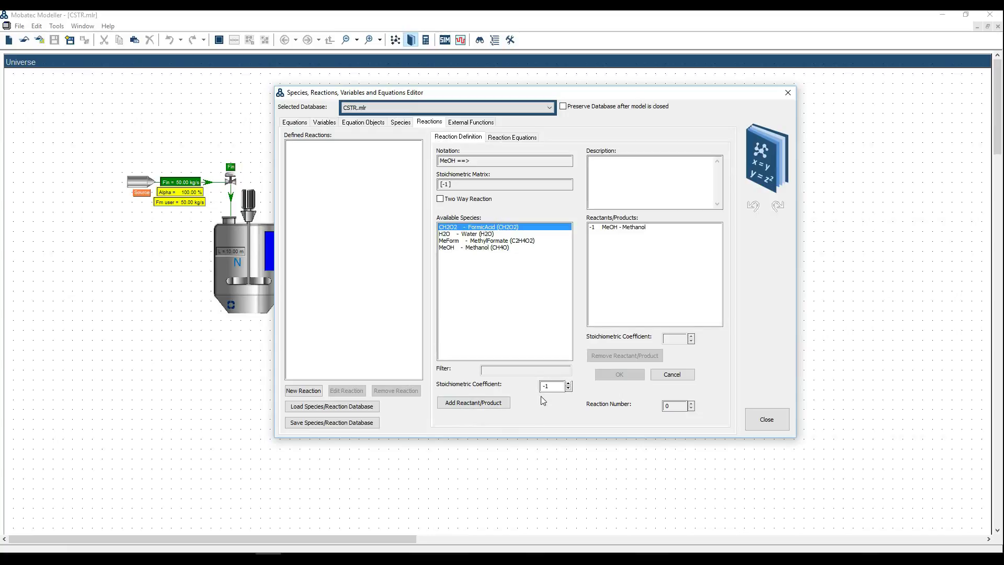
left_click(495, 406)
Step: Add MeForm and H2O as products with stoichiometric coefficient 1 and accept the esterification reaction
left_click(488, 241)
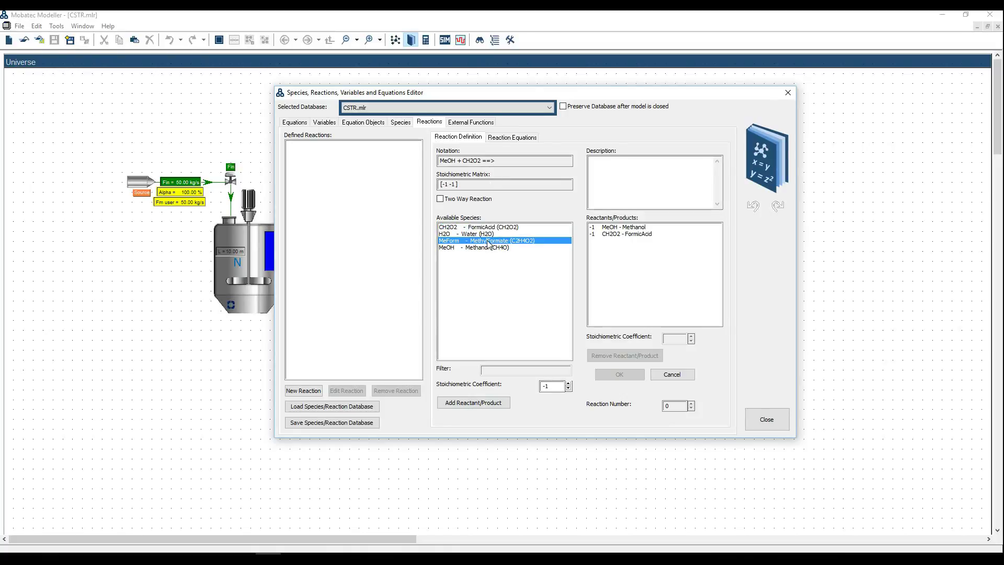
left_click(569, 383)
left_click(568, 384)
left_click(499, 405)
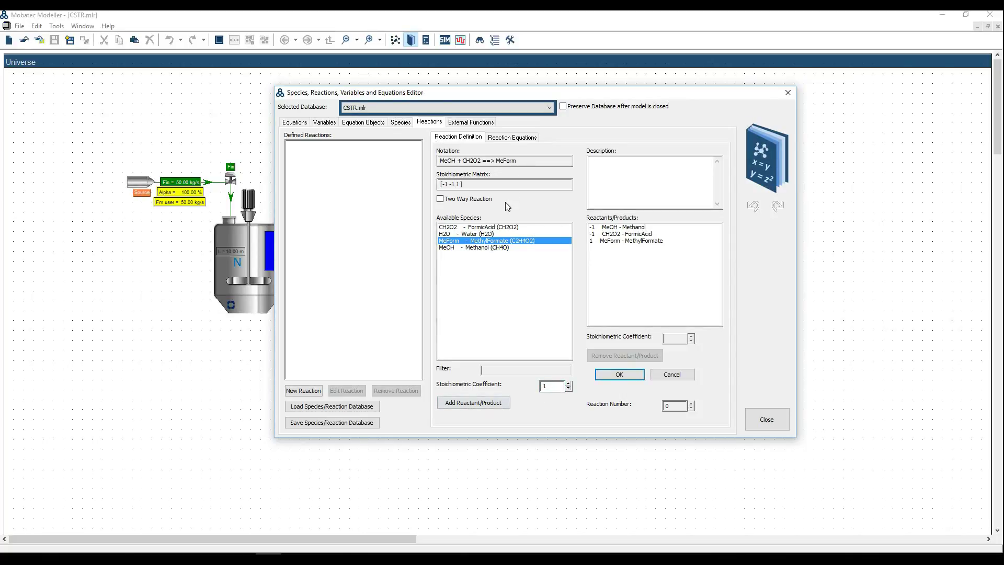
left_click(490, 234)
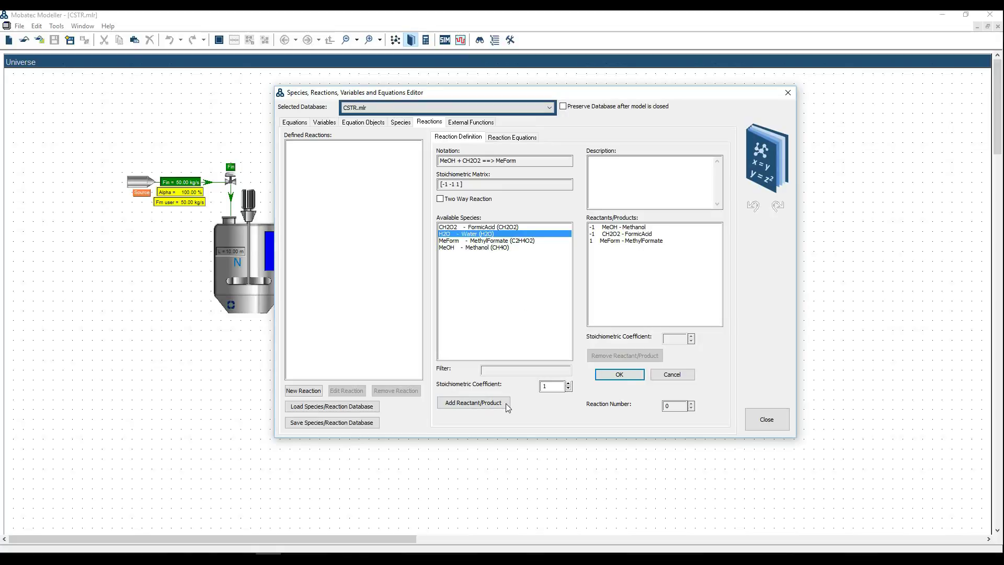
left_click(483, 406)
left_click(623, 374)
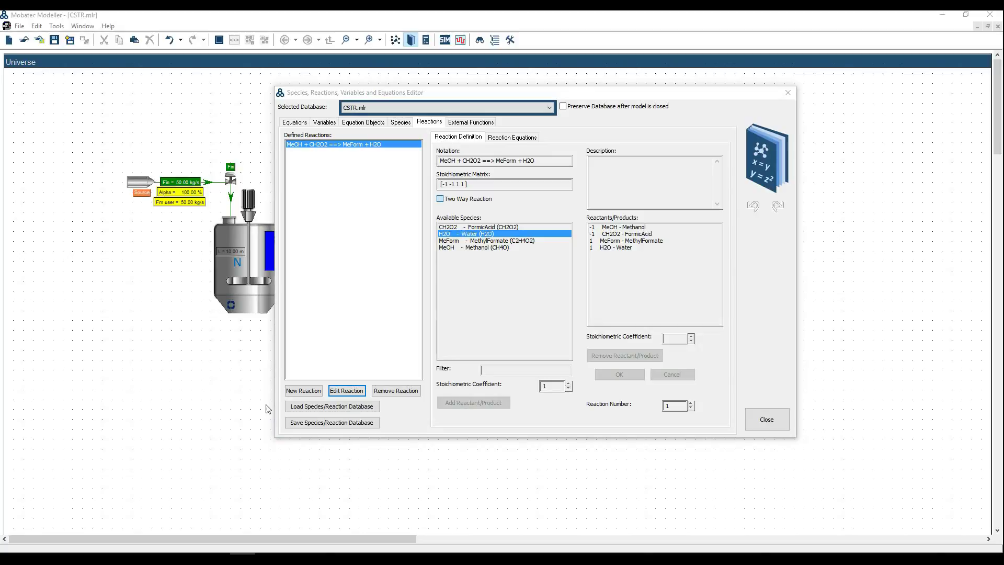
Step: Start a second one-way reaction with MeForm and H2O as reactants, each with stoichiometric coefficient -1
left_click(304, 392)
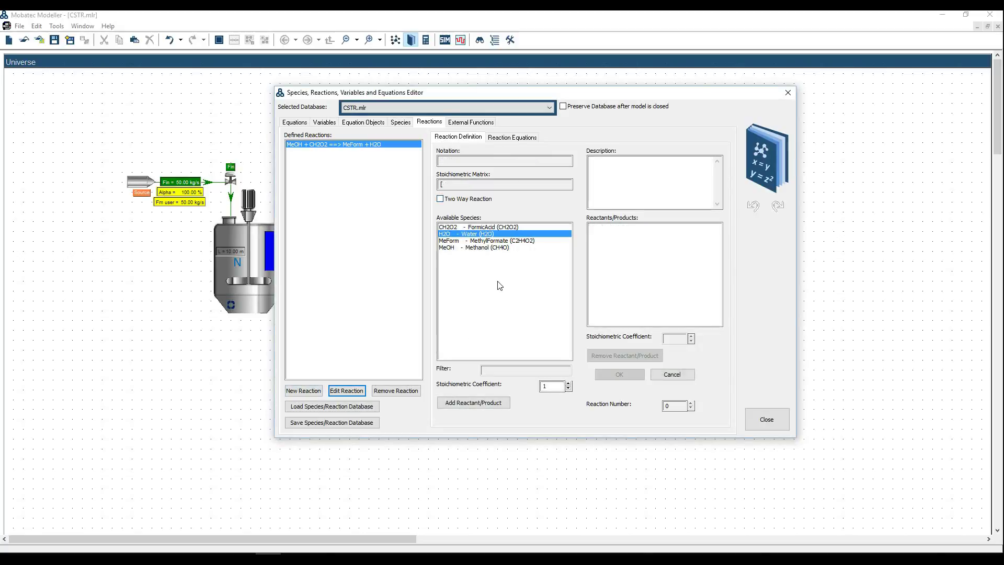
left_click(490, 241)
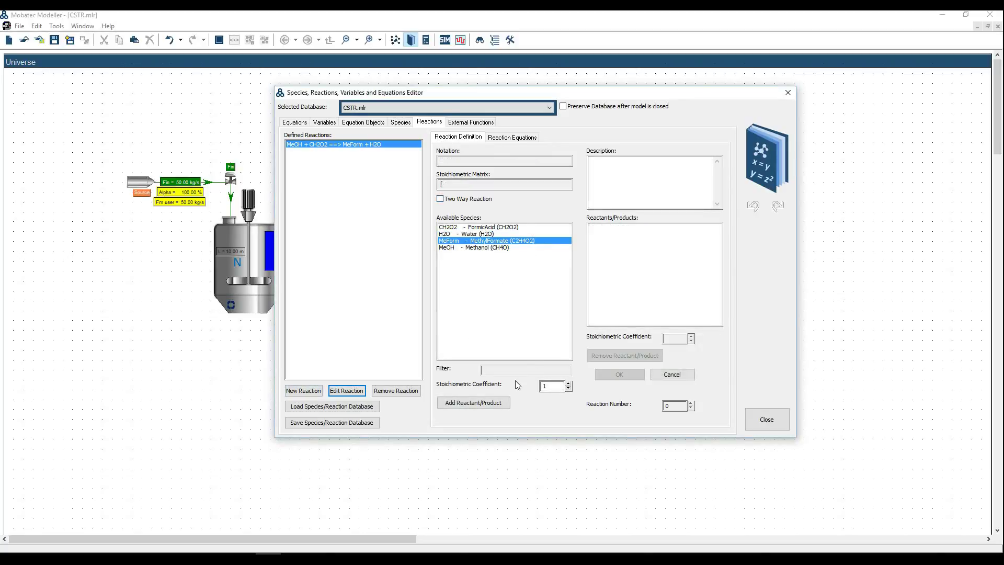
left_click(568, 389)
left_click(494, 405)
left_click(477, 234)
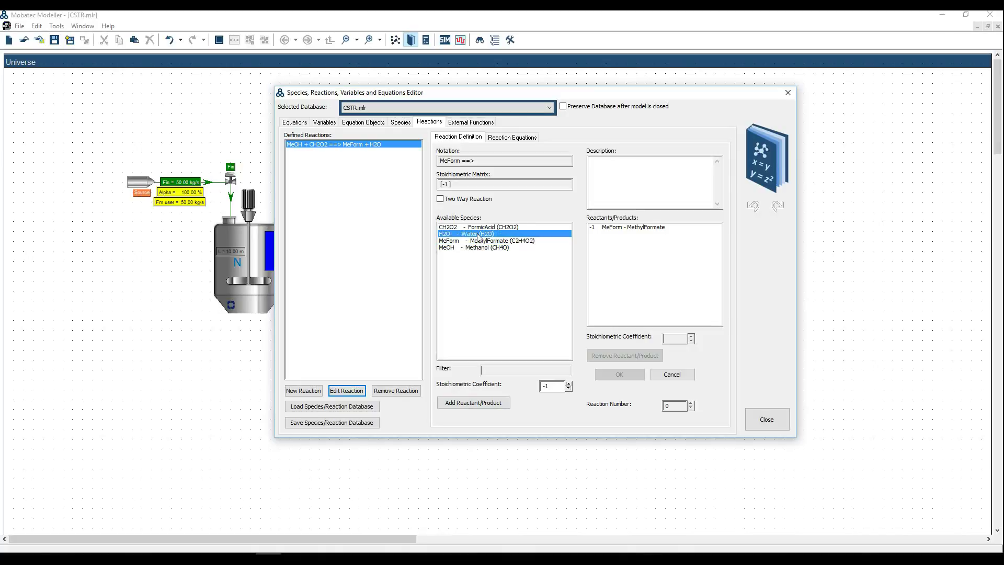
left_click(469, 403)
left_click(440, 200)
Step: Add CH2O2 and MeOH as products with stoichiometric coefficient 1 and accept the reverse hydrolysis reaction
left_click(481, 228)
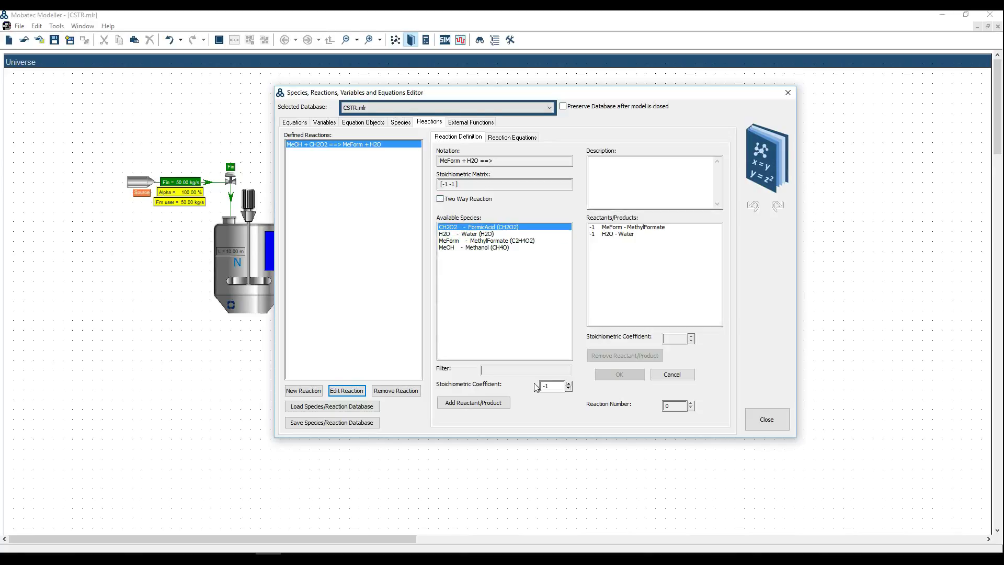
left_click(569, 383)
left_click(494, 403)
left_click(478, 248)
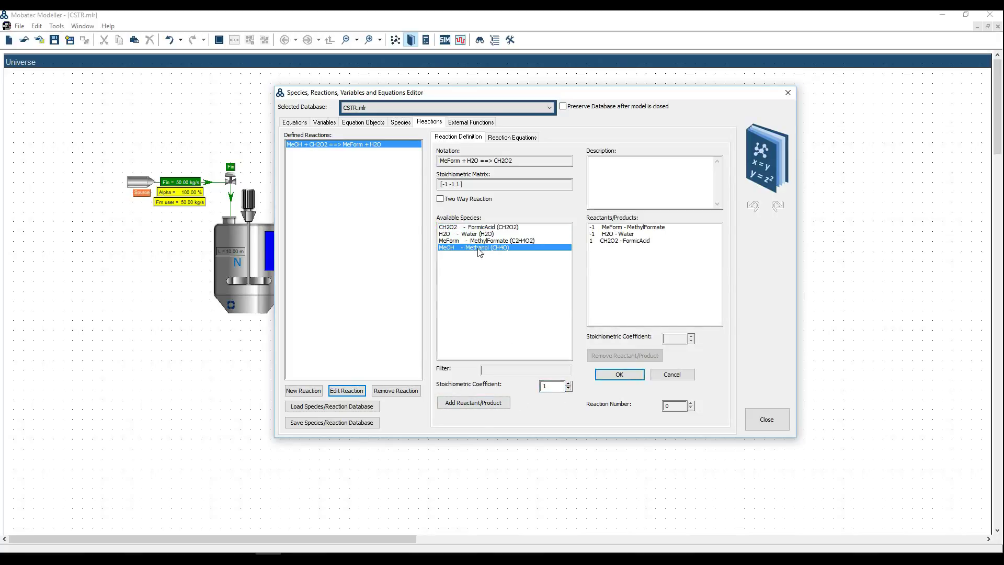
left_click(481, 404)
left_click(622, 381)
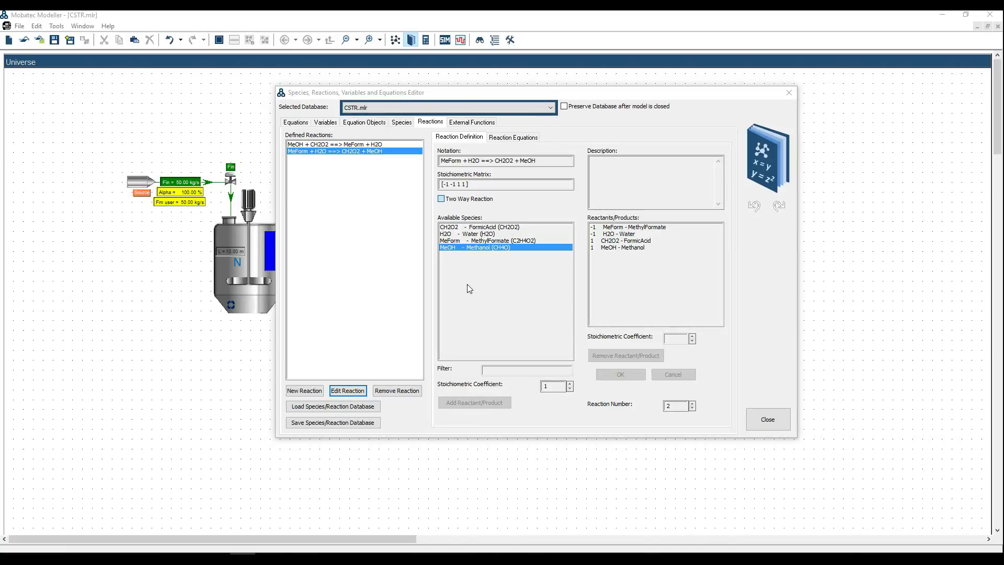
Step: Close the reactions editor and select the Buffer_Tank system in the model
left_click(767, 420)
left_click(273, 297)
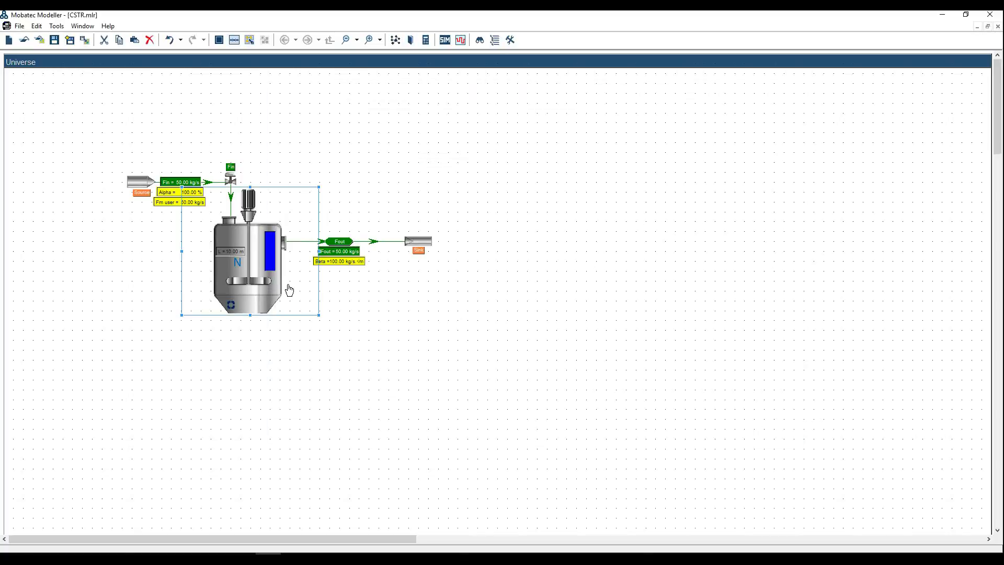
Step: Inject the plant reactions MeOH + CH2O2 ==> MeForm + H2O and MeForm + H2O ==> CH2O2 + MeOH into the selected tank system
left_click(509, 45)
left_click_drag(477, 116, 614, 116)
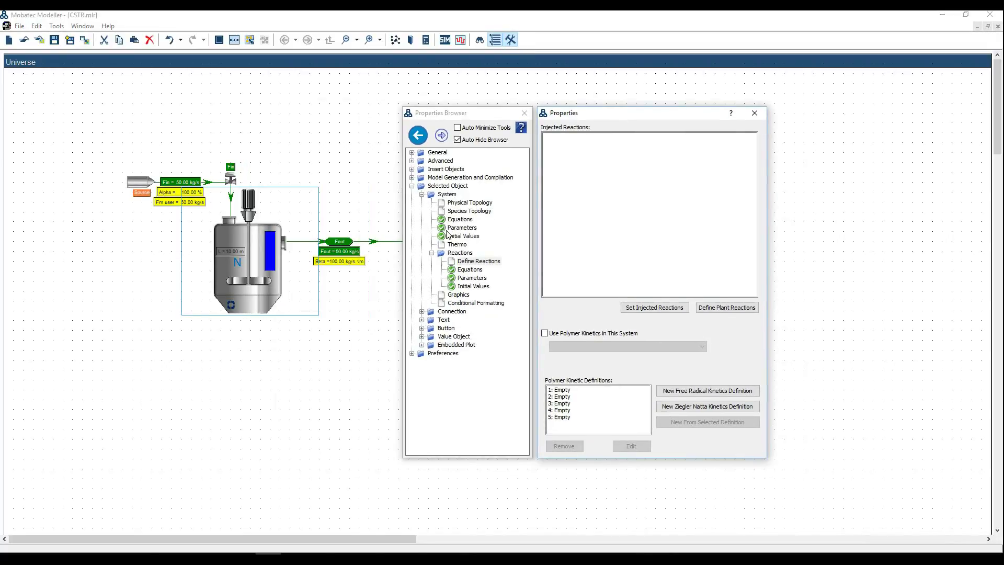
left_click(469, 265)
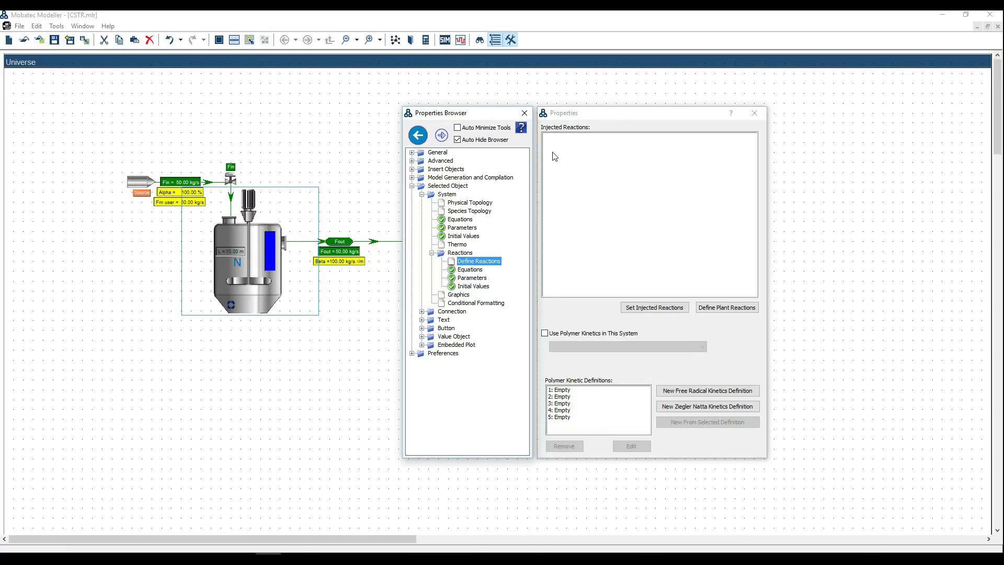
left_click(636, 310)
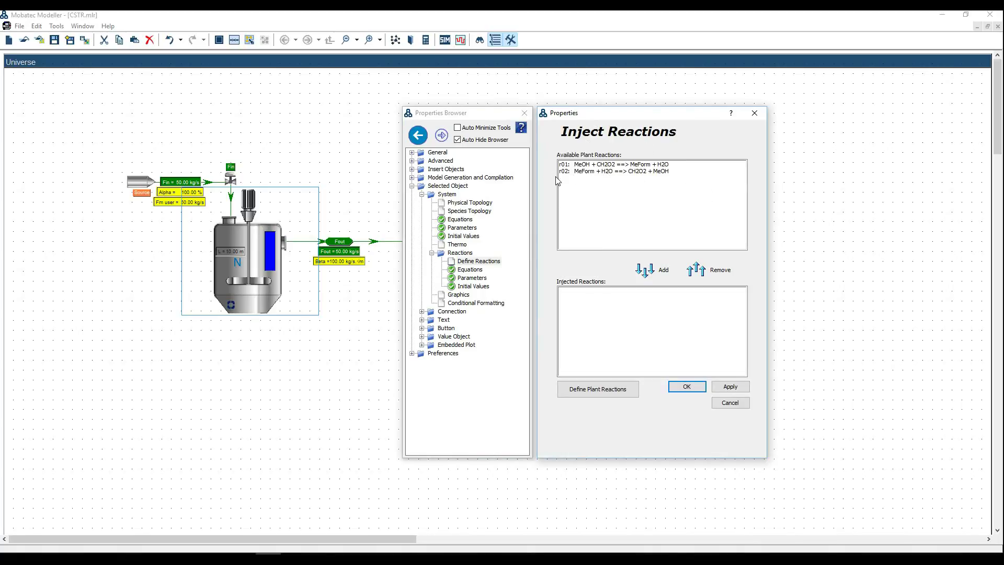
left_click(612, 164)
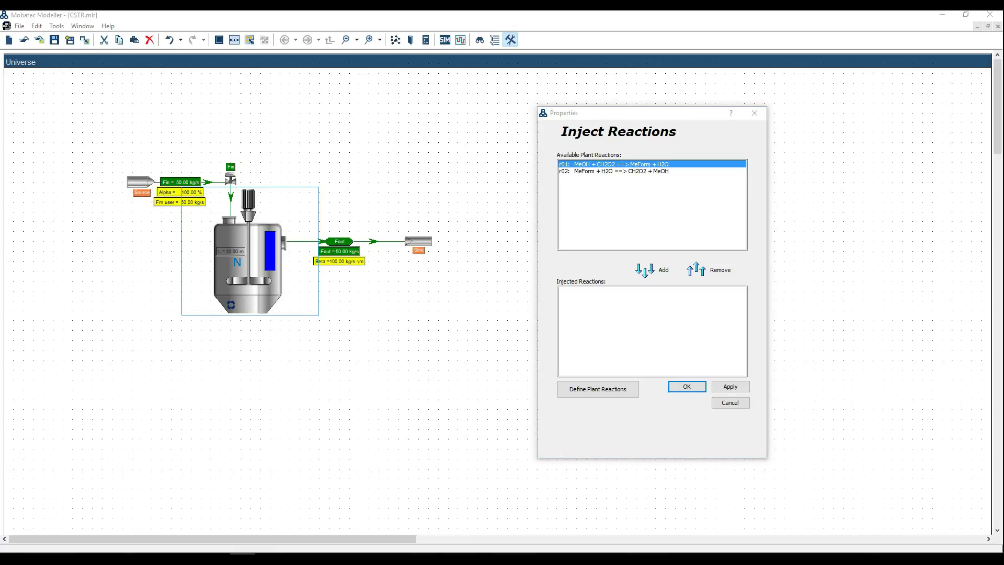
left_click(660, 281)
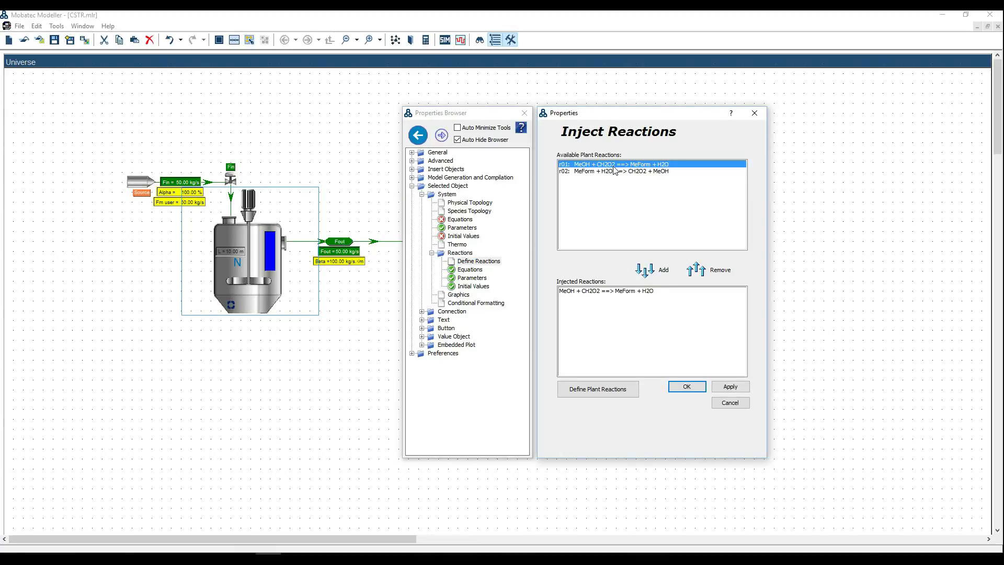
left_click(609, 171)
left_click(661, 278)
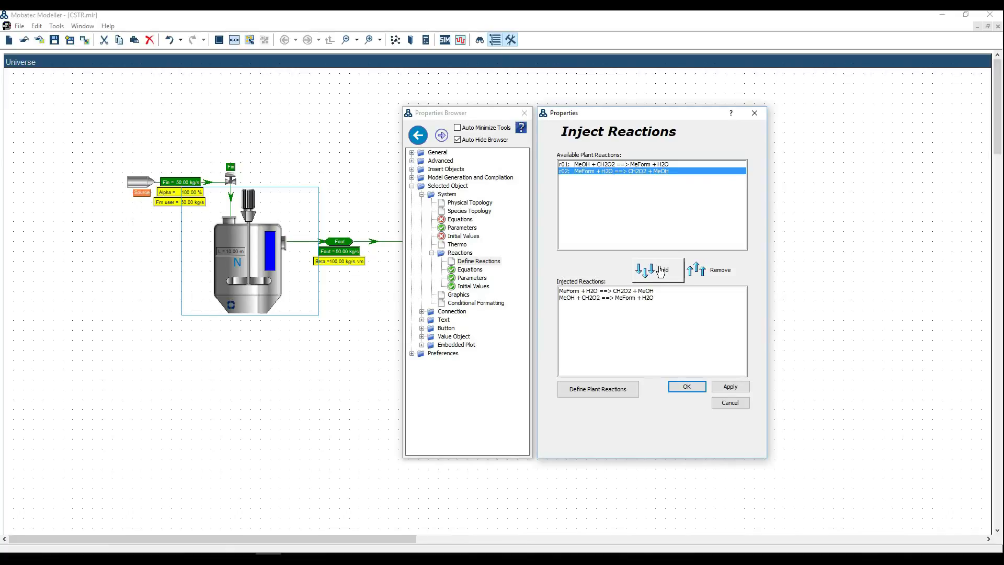
left_click(688, 387)
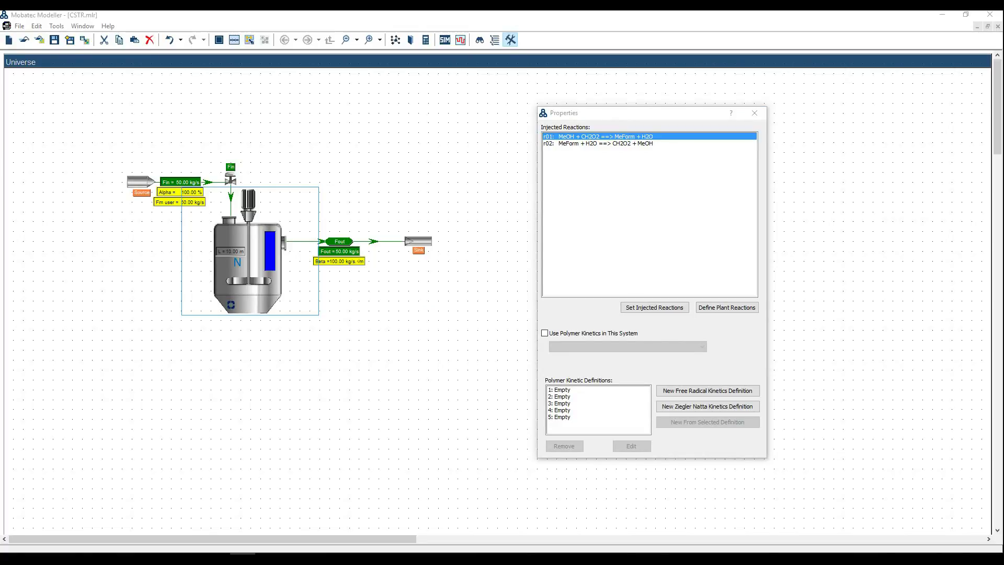
Step: Switch to the exercise PDF, read section 7 on the "glob." prefix for global parameters, and return to Mobatec Modeller
left_click(320, 549)
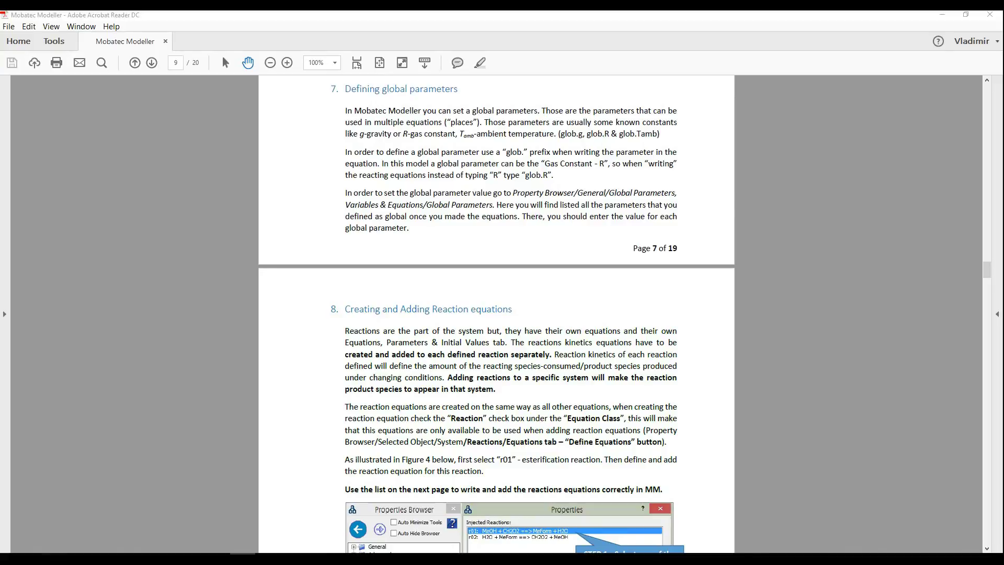
left_click(509, 158)
left_click_drag(509, 158, 527, 158)
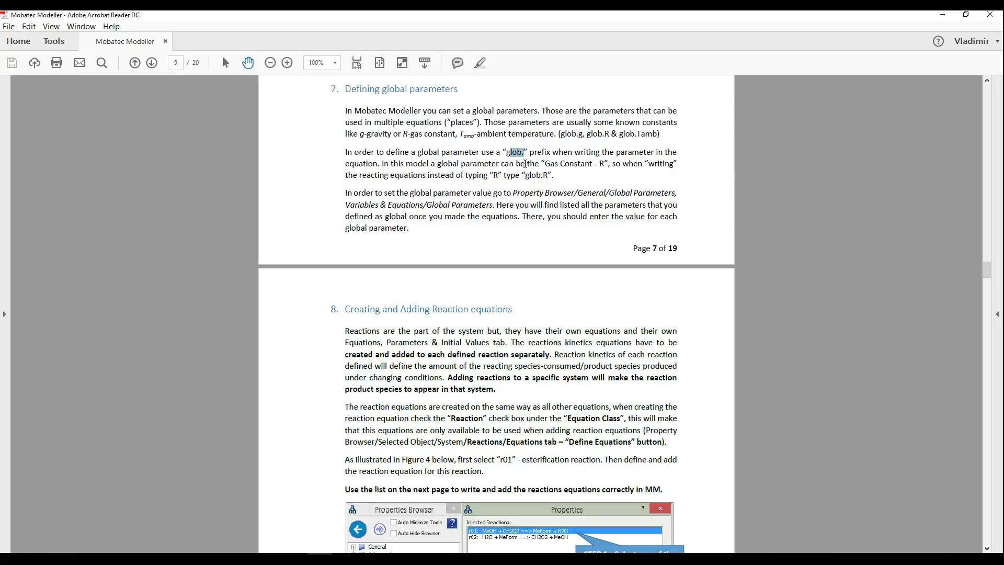
left_click(511, 157)
left_click_drag(505, 157, 524, 158)
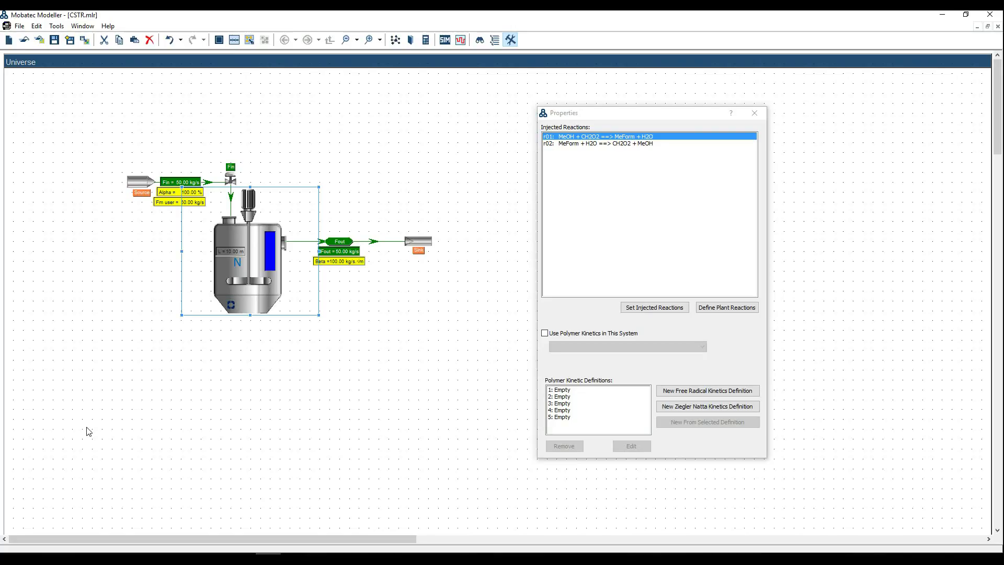
key("alt+Tab")
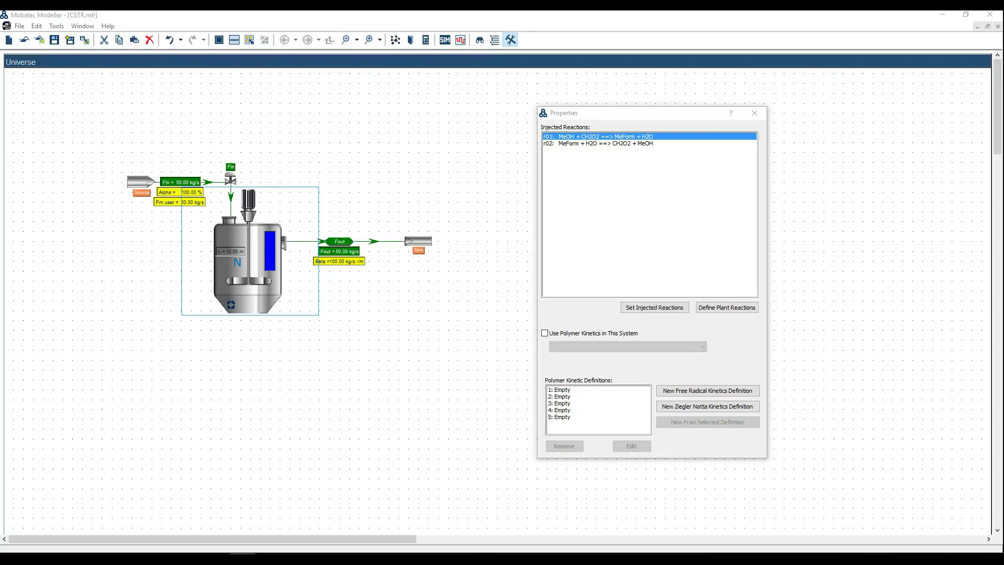
Step: Open the equation definitions for the tank's esterification reaction r01
double_click(279, 272)
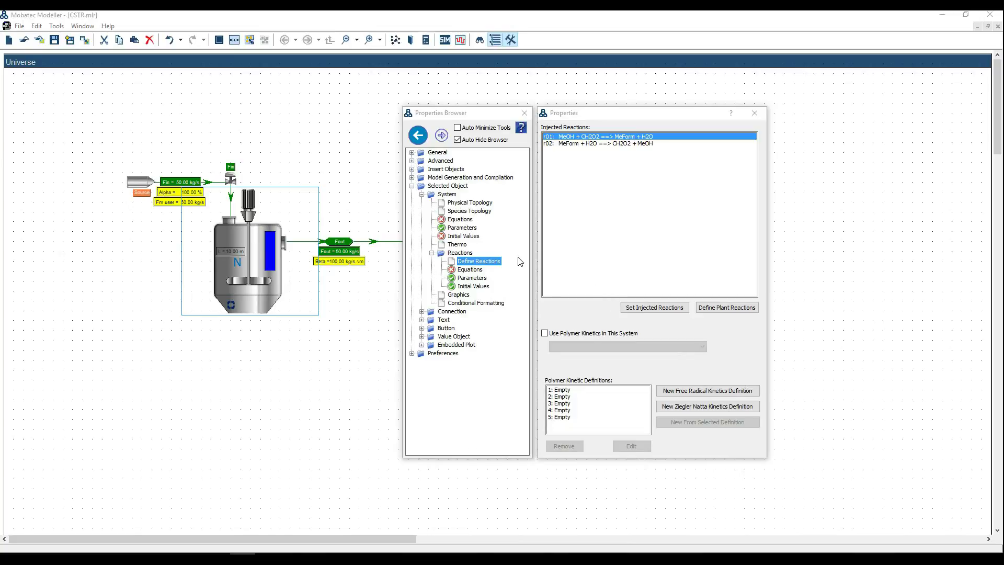
left_click(470, 269)
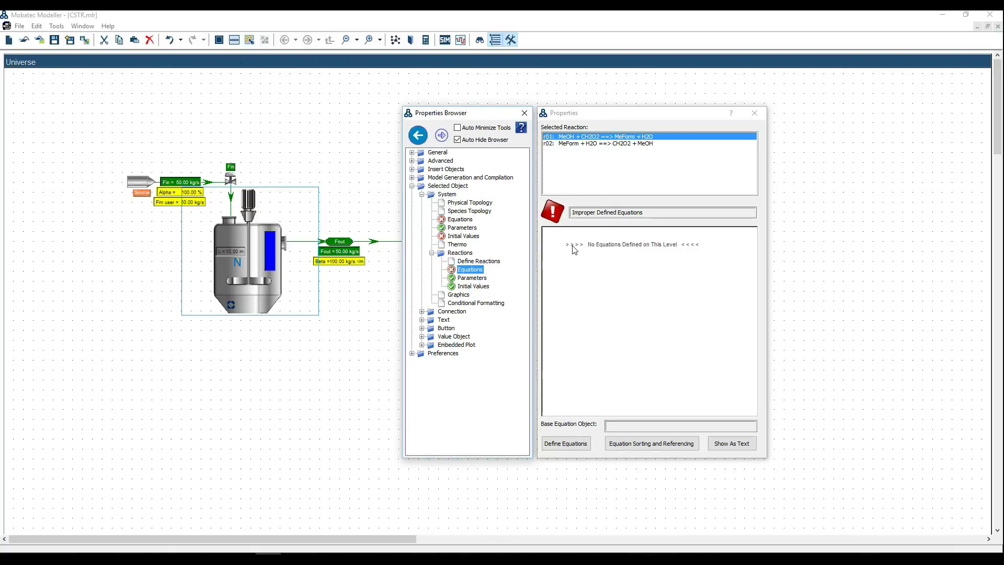
left_click(598, 144)
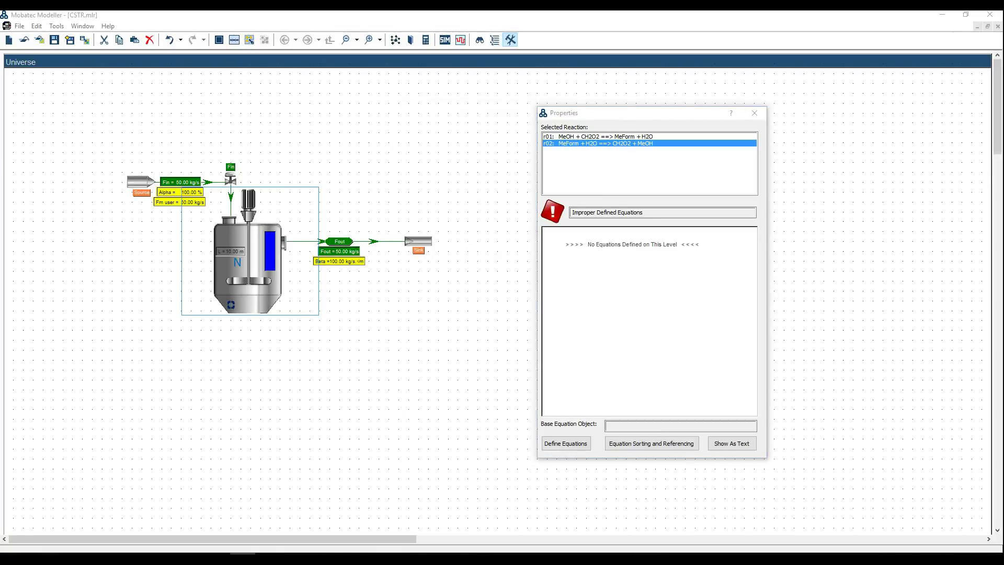
left_click(596, 137)
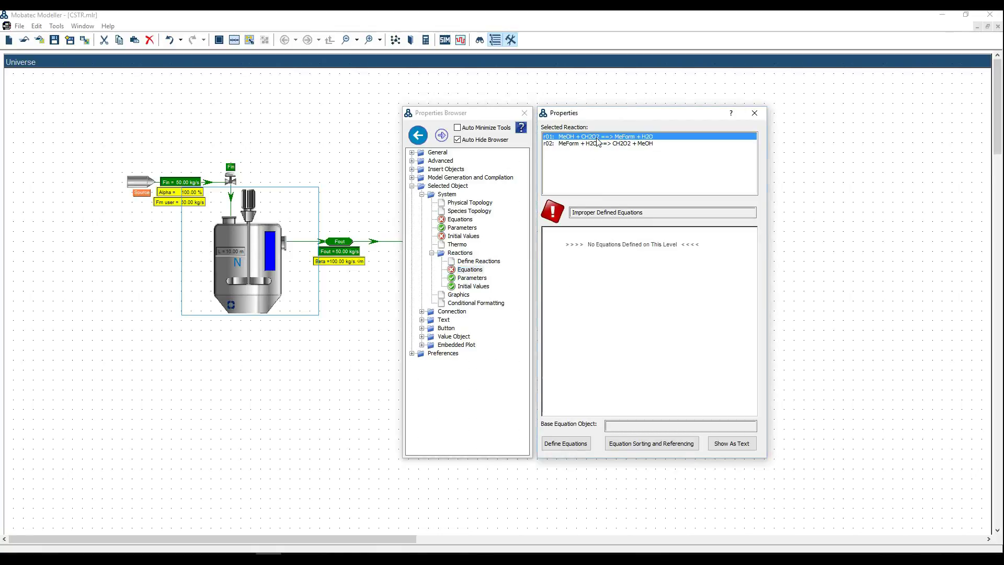
left_click(580, 445)
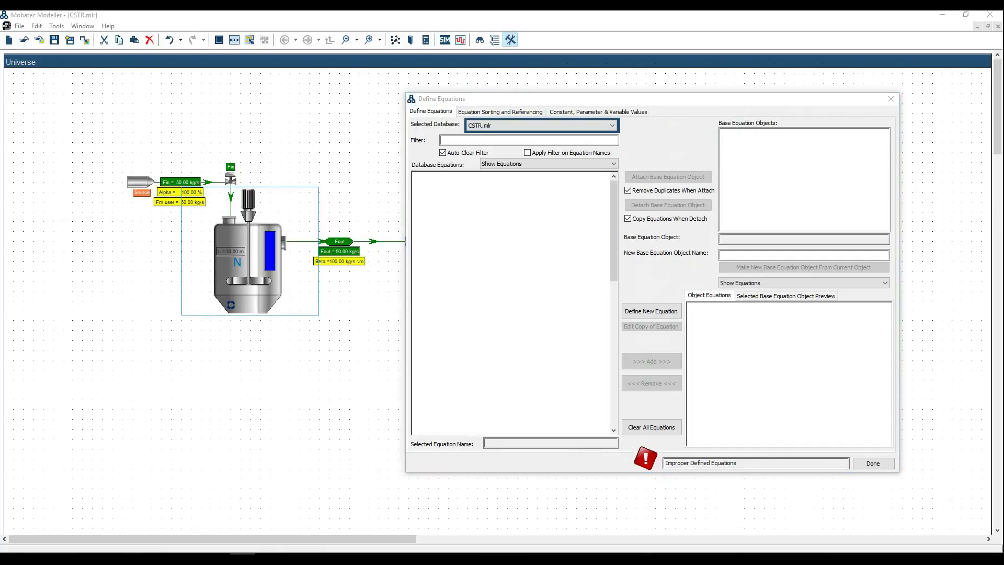
Step: Create the scalar reaction equation Esterification_reaction_rate: r = k1 * exp(-Ea1 / (glob.R * sys.T)) * sys.Xn[1] * sys.Xn[2] * sys.V
left_click(639, 313)
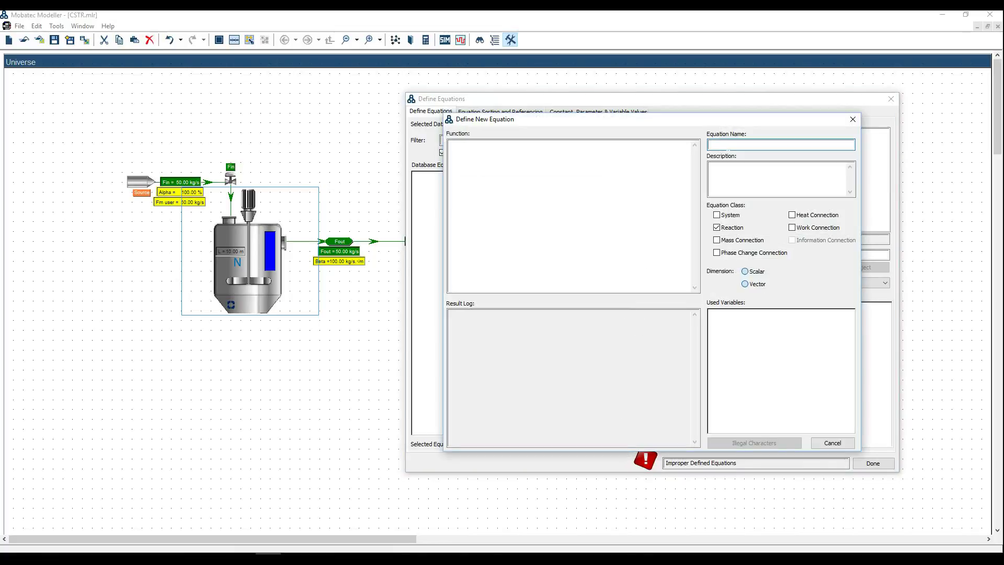
type("Esterification_reaction_rate")
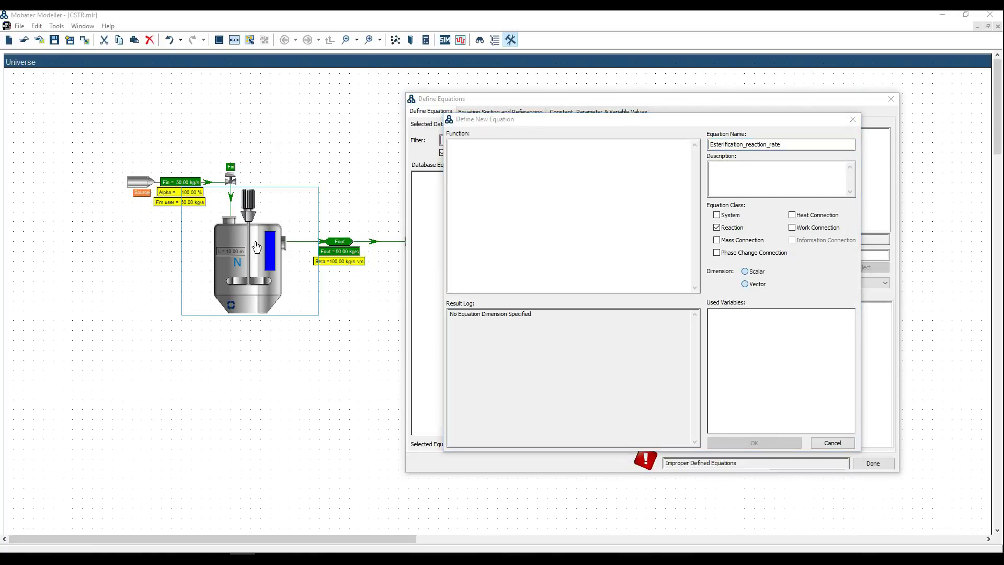
left_click(465, 157)
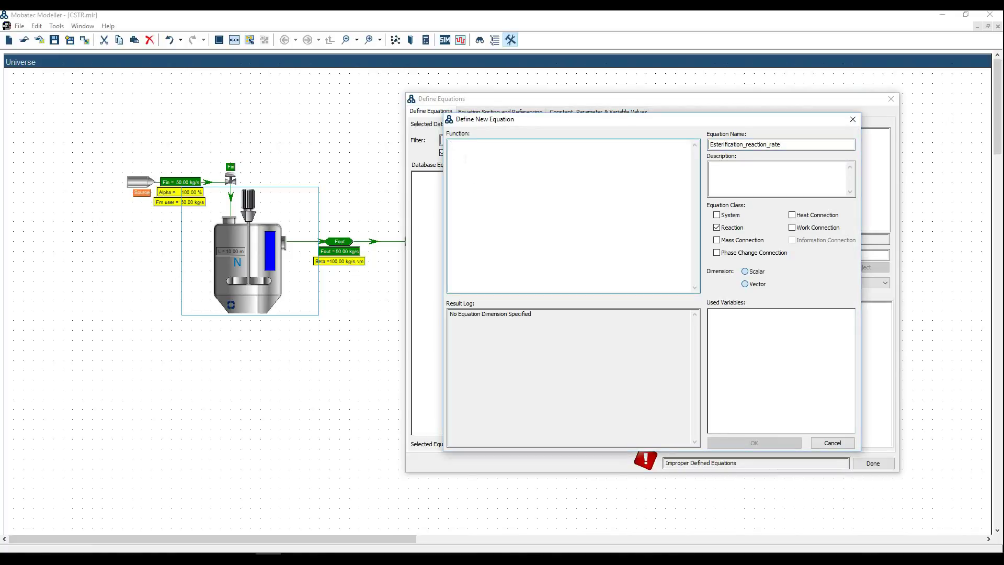
type("r =")
type("k1 * exp(-Ea1 / (glob.R * sys.T)) * sys.Xn[1] * sys.Xn[2] * sys.V")
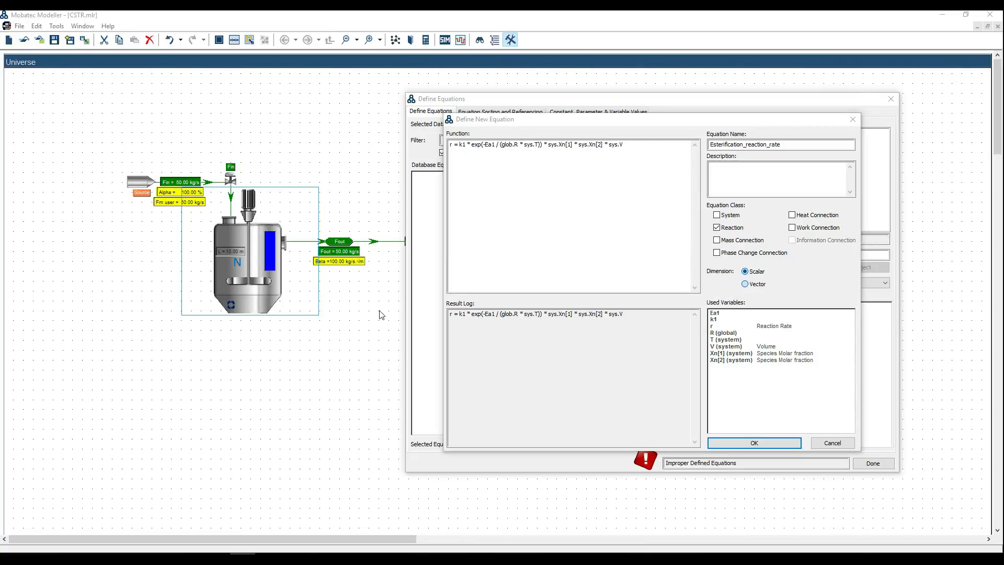
left_click(727, 442)
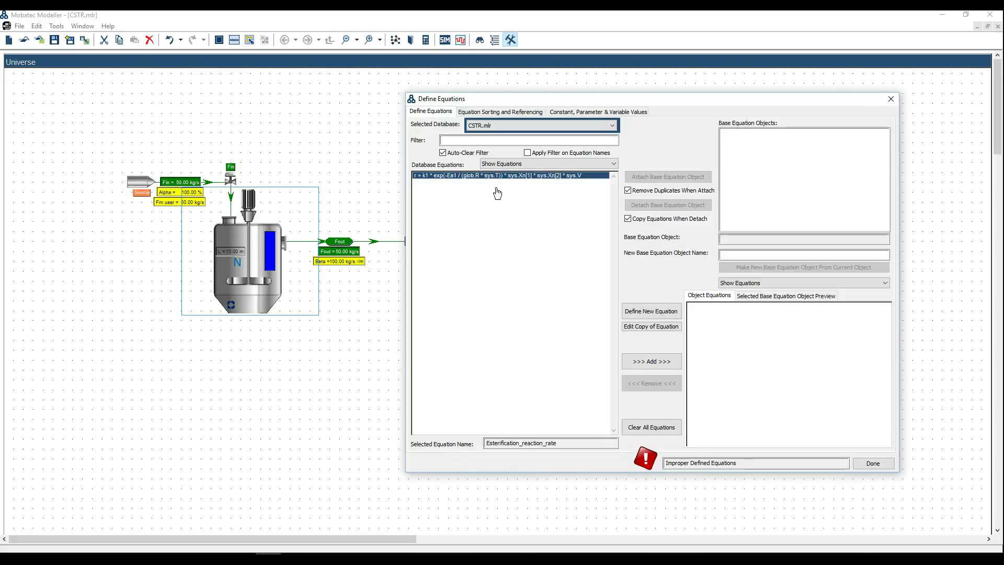
Step: Add the Esterification_reaction_rate equation to reaction r01 and finish its equation definition
left_click(645, 363)
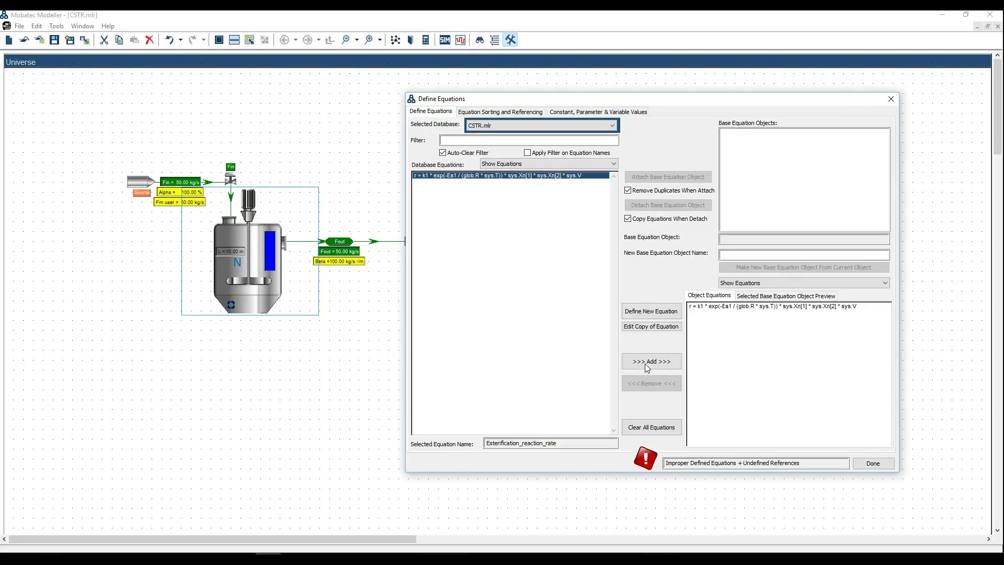
left_click(78, 313)
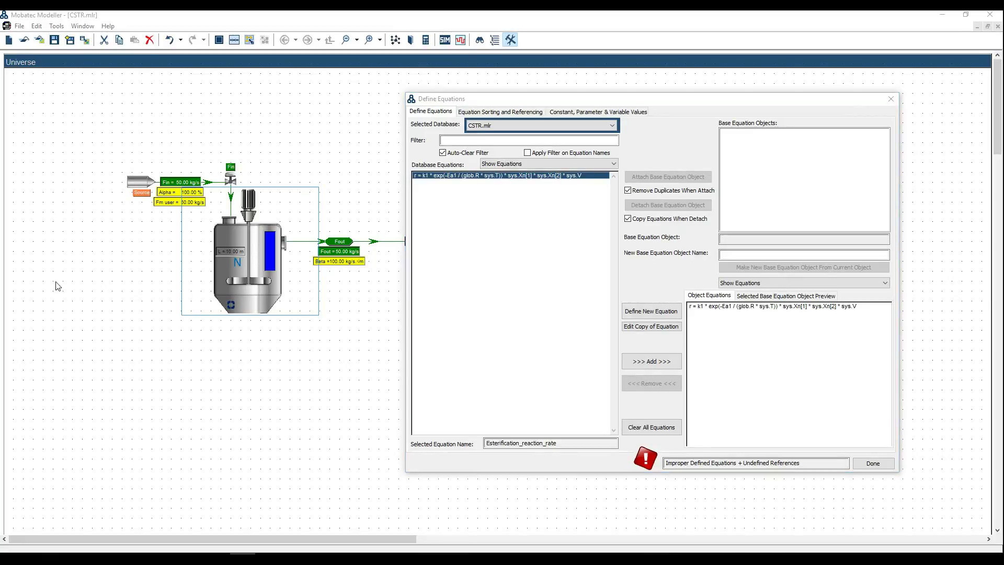
left_click(873, 464)
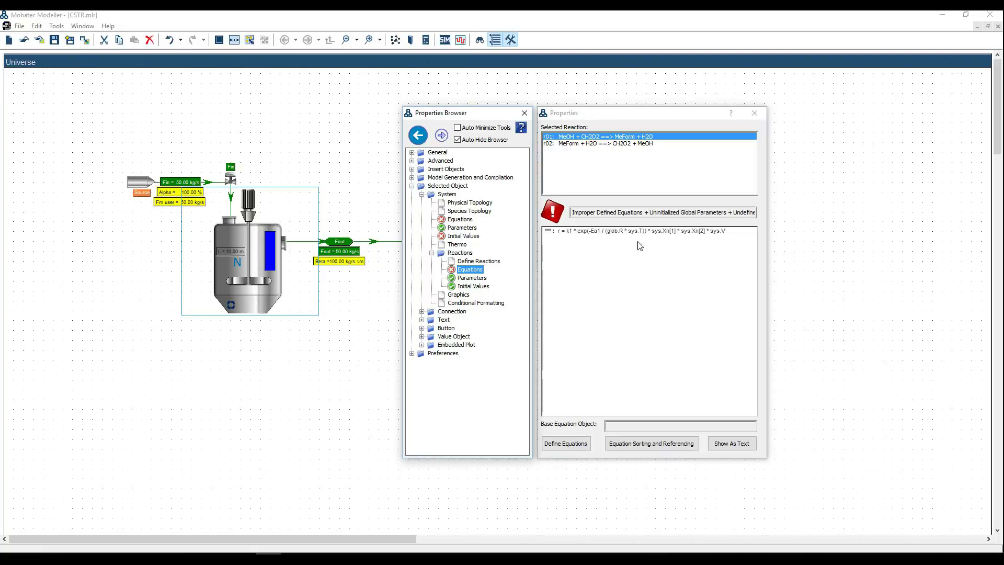
Step: Select the reverse reaction r02 (MeForm + H2O ==> CH2O2 + MeOH) and open its equation definitions
left_click(606, 144)
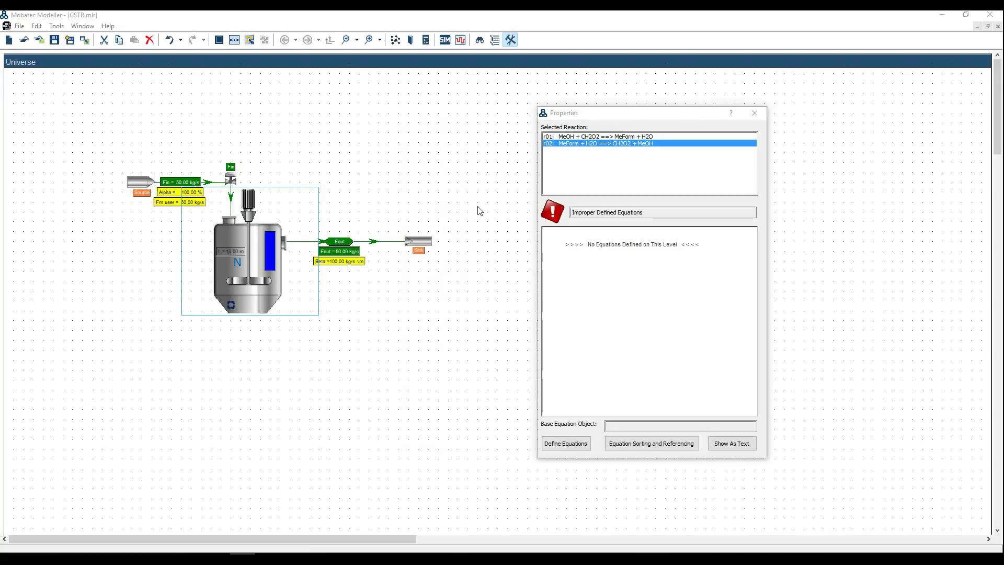
left_click(601, 137)
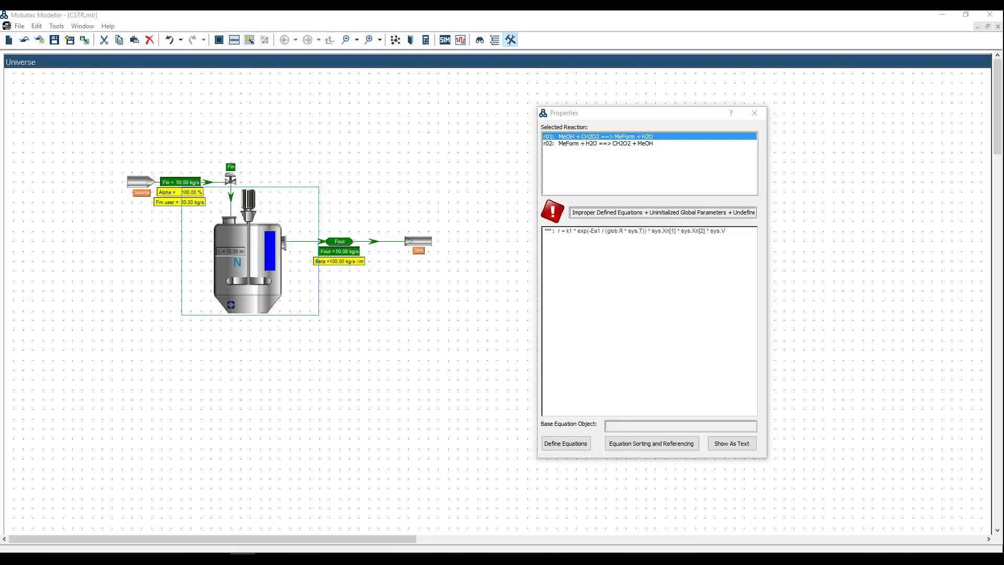
left_click(589, 145)
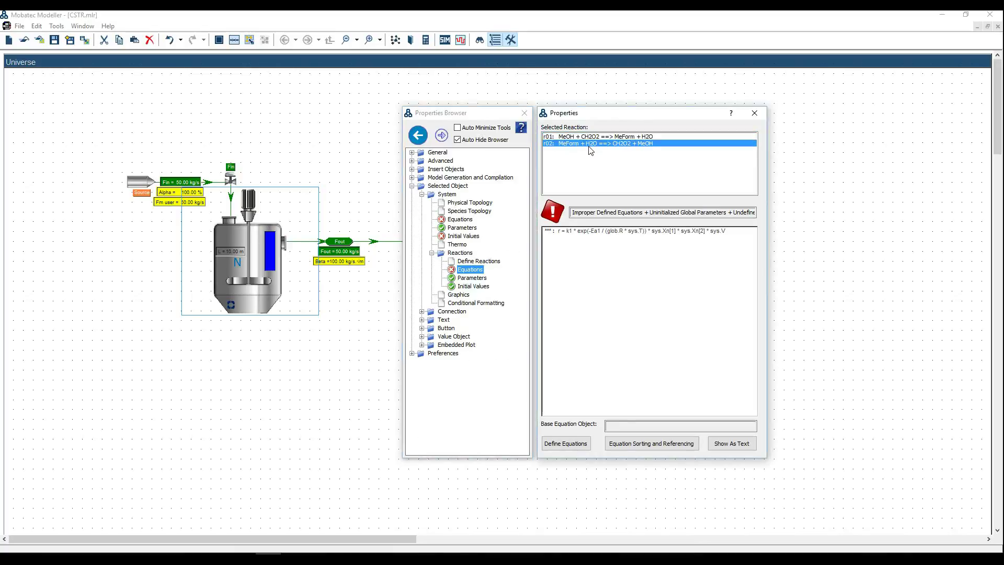
left_click(567, 444)
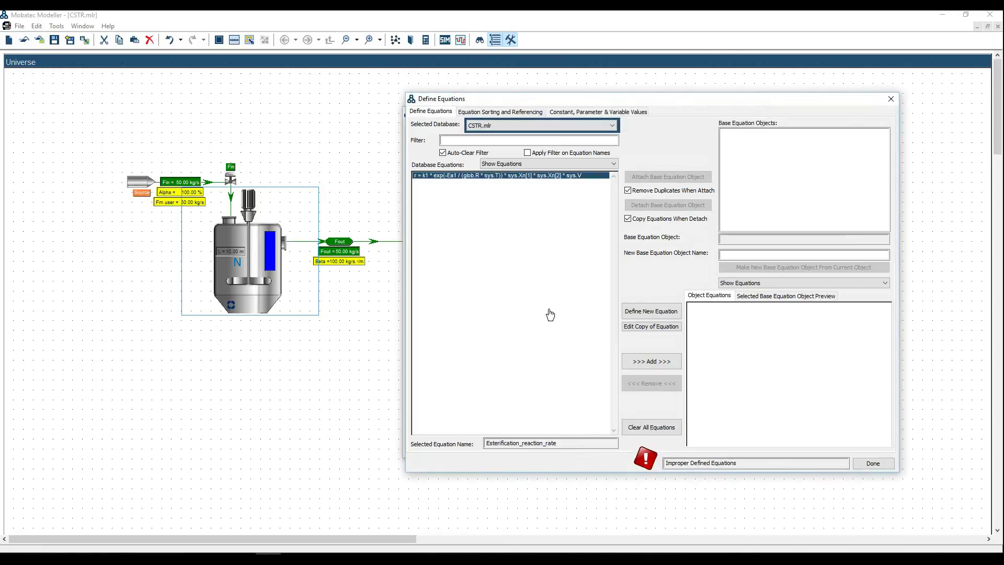
Step: Create the scalar reaction equation Hydrolysis_reaction_rate: r = k2 * exp(-Ea2 / (glob.R * sys.T)) * sys.Xn[3] * sys.Xn[4] * sys.V
left_click(645, 312)
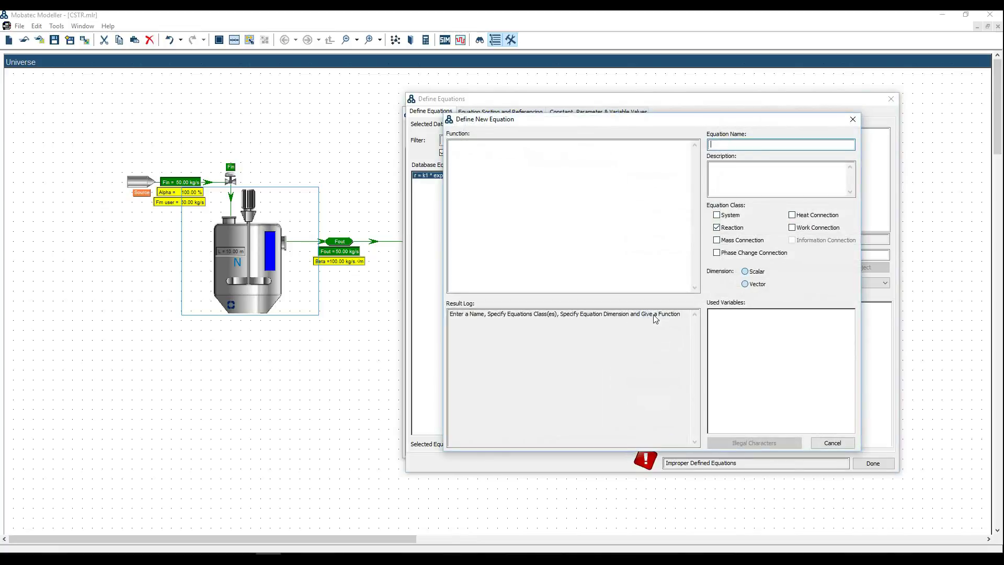
type("Hydrolysis_reaction_rate")
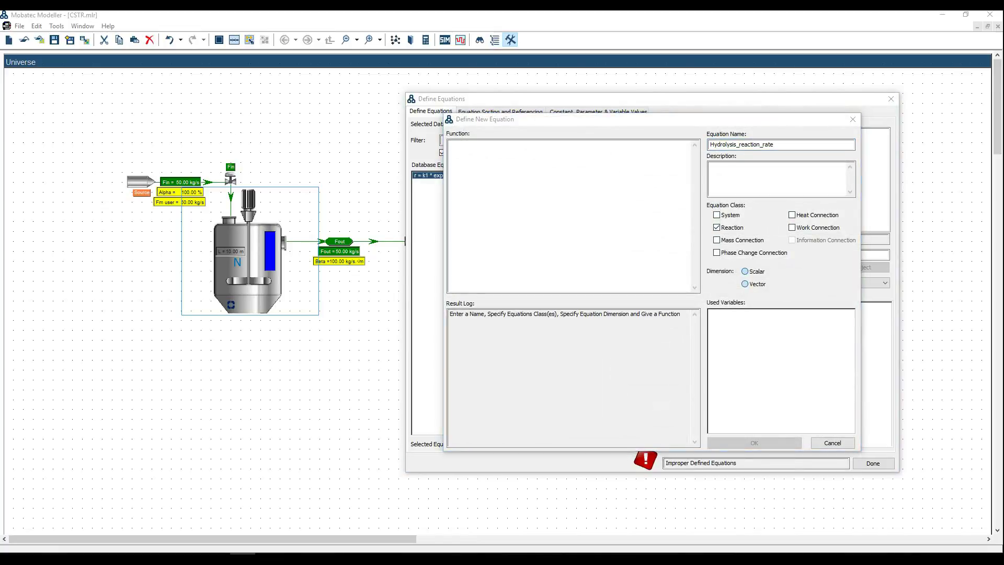
left_click(488, 159)
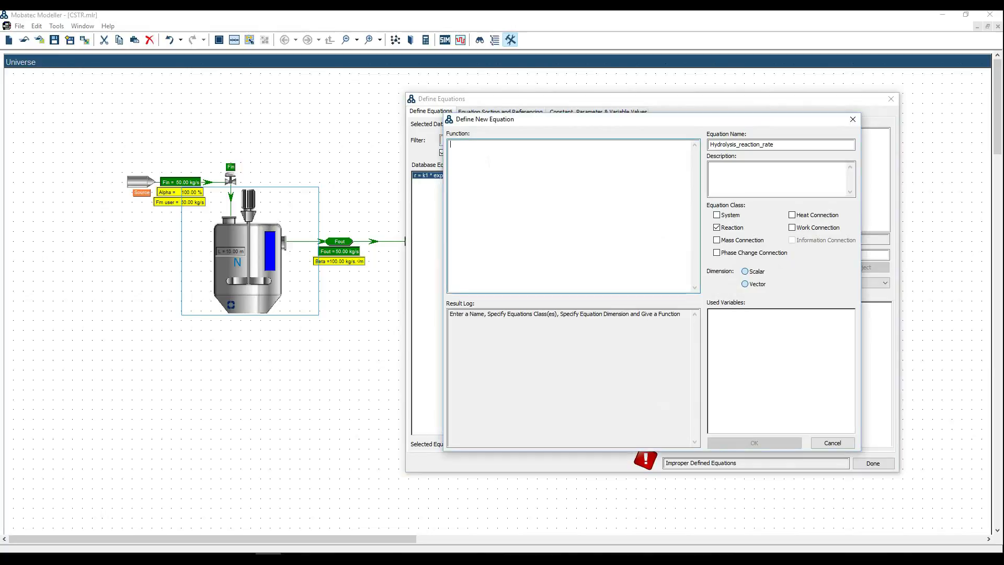
type("r = k2 * exp(-Ea2 / (glob.R * sys.T)) * sys.Xn[3] * sys.Xn[4] * sys.V")
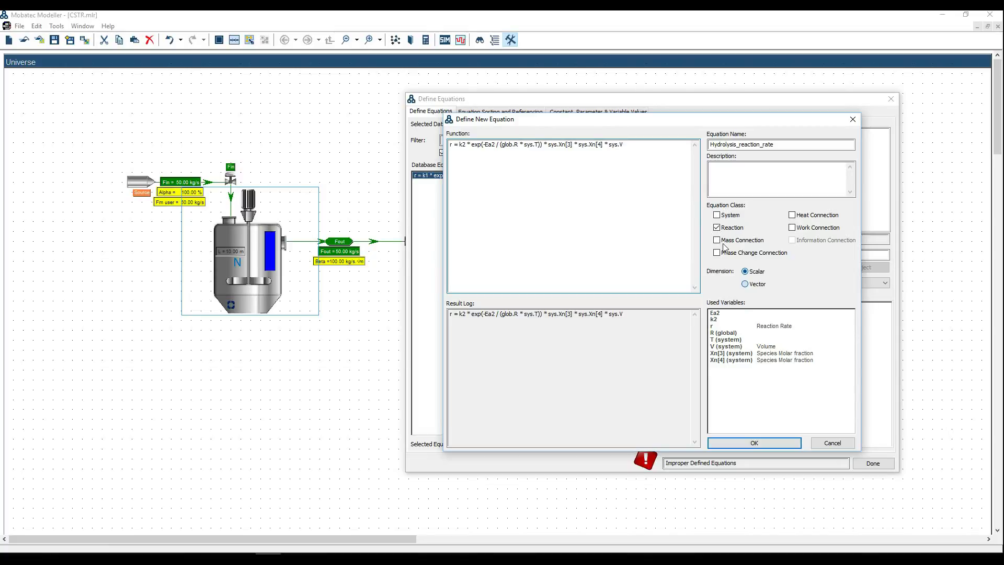
left_click(761, 443)
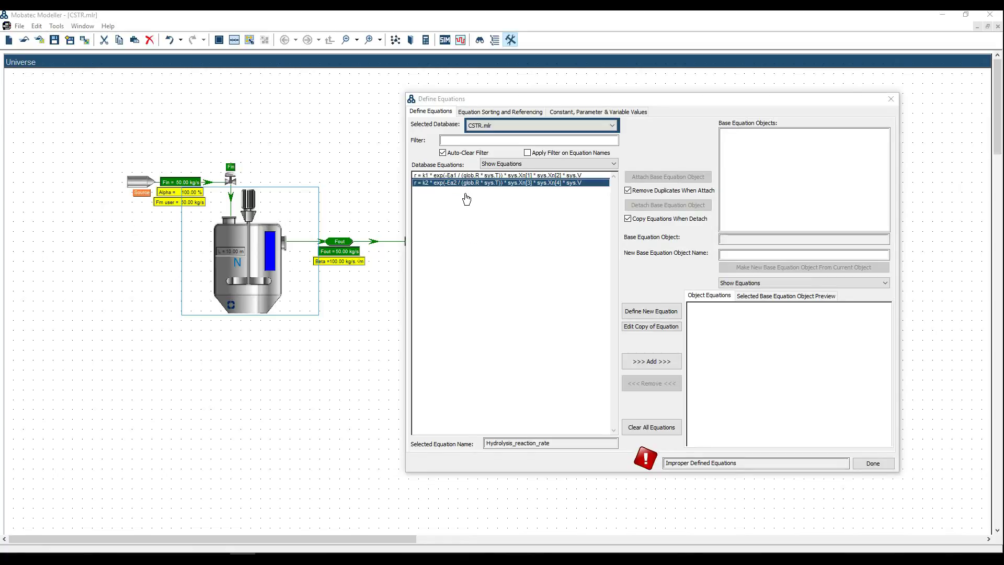
Step: Add the Hydrolysis_reaction_rate equation to reaction r02 and finish its equation definition
left_click(649, 366)
left_click(648, 364)
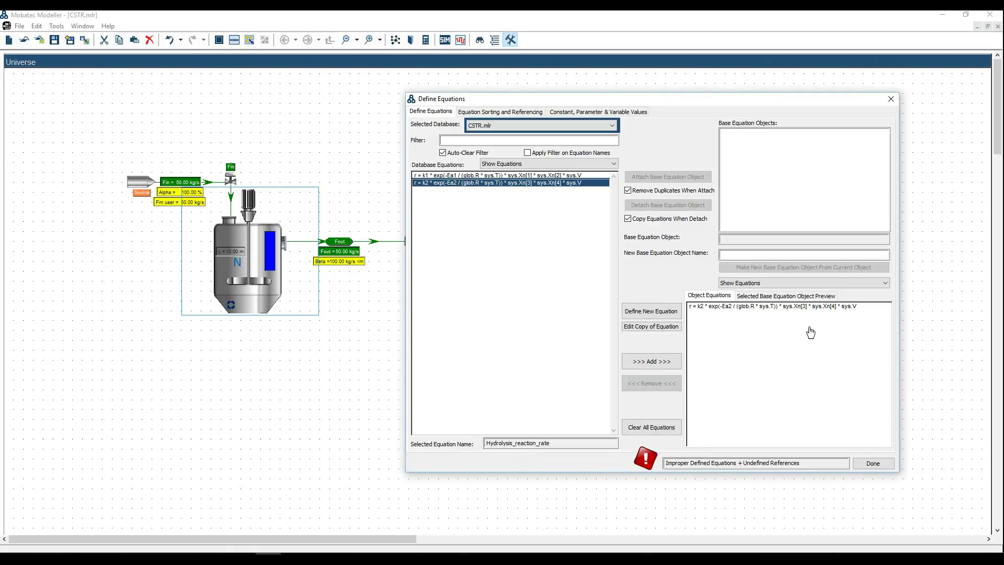
left_click(873, 463)
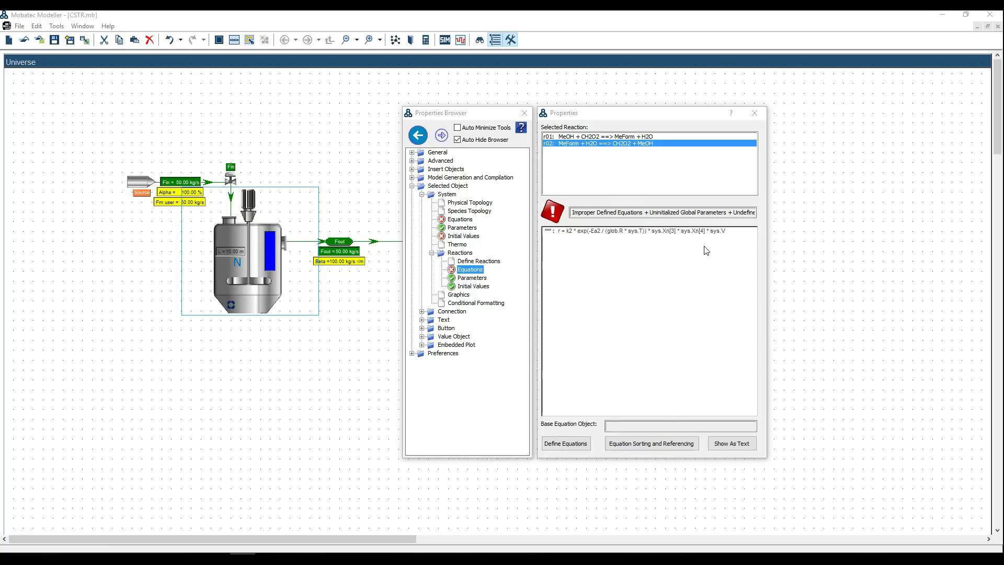
Step: For reaction r01, assign MeOH as reference species 1 and CH2O2 as reference species 2, and finish the equation referencing
left_click(627, 138)
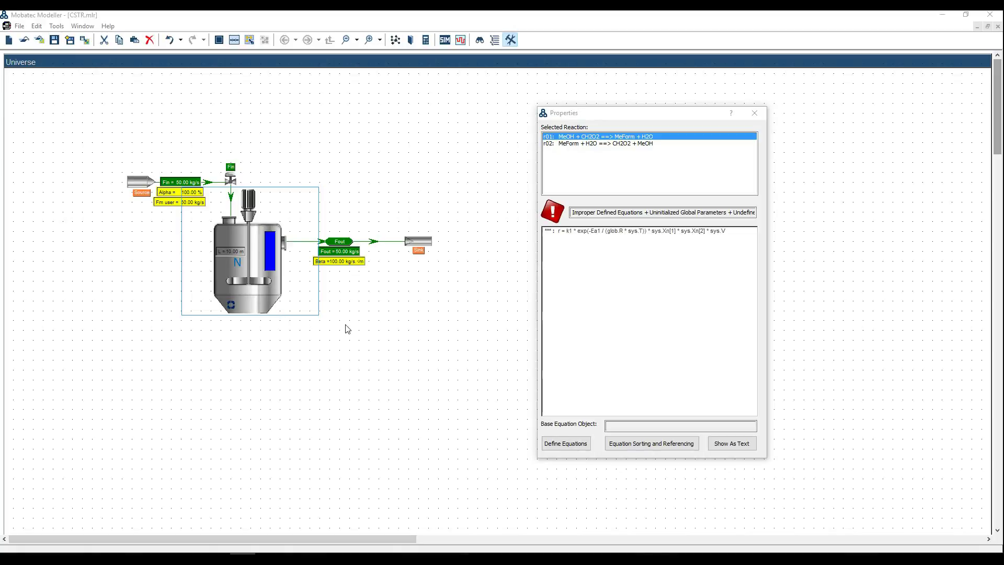
mouse_move(529, 319)
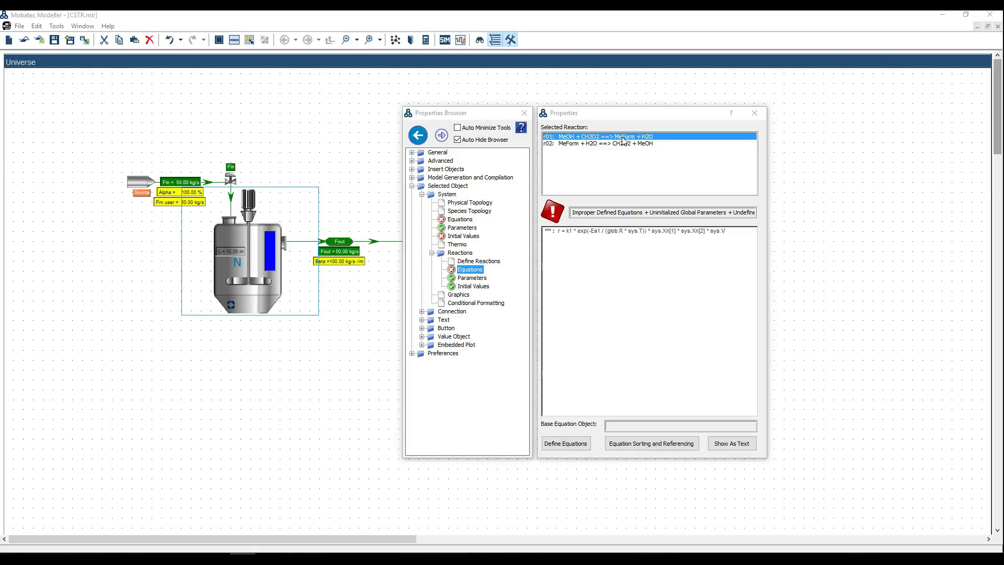
left_click(651, 447)
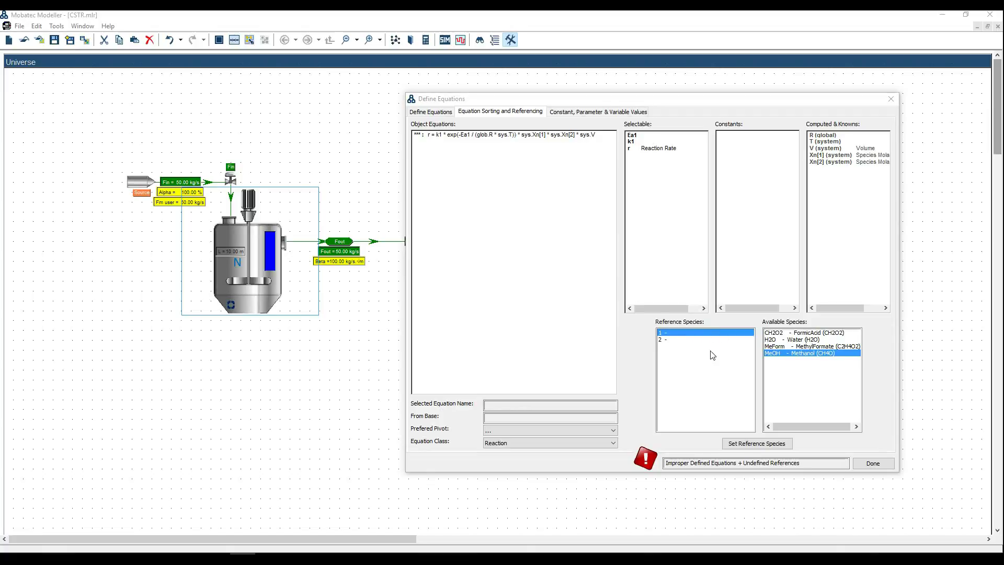
left_click(755, 444)
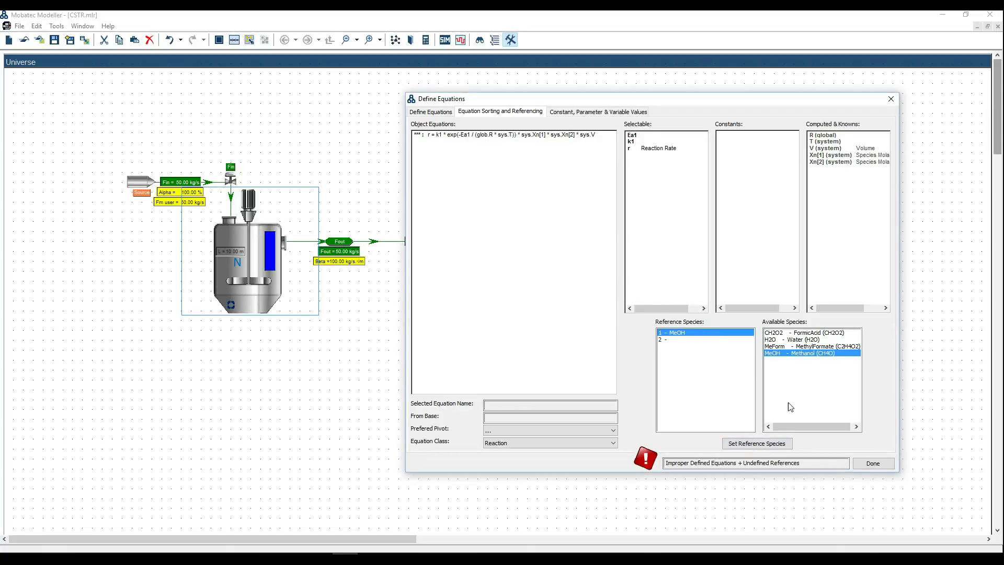
left_click(794, 334)
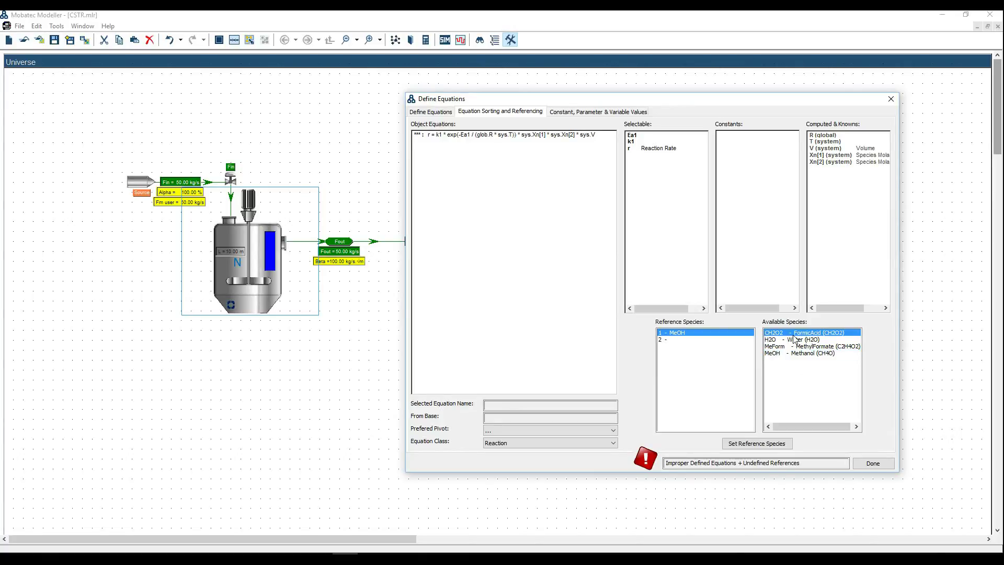
left_click(671, 341)
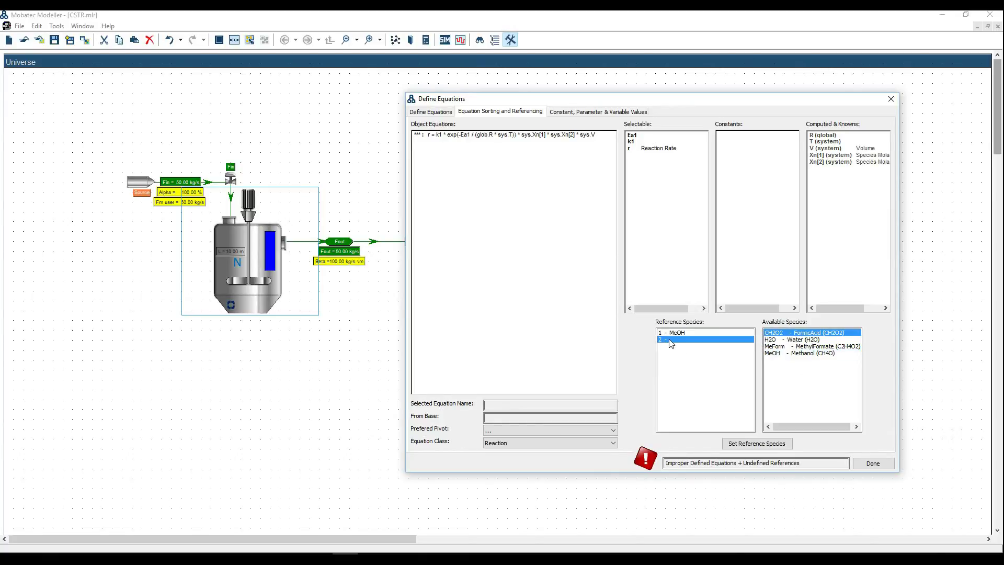
left_click(758, 444)
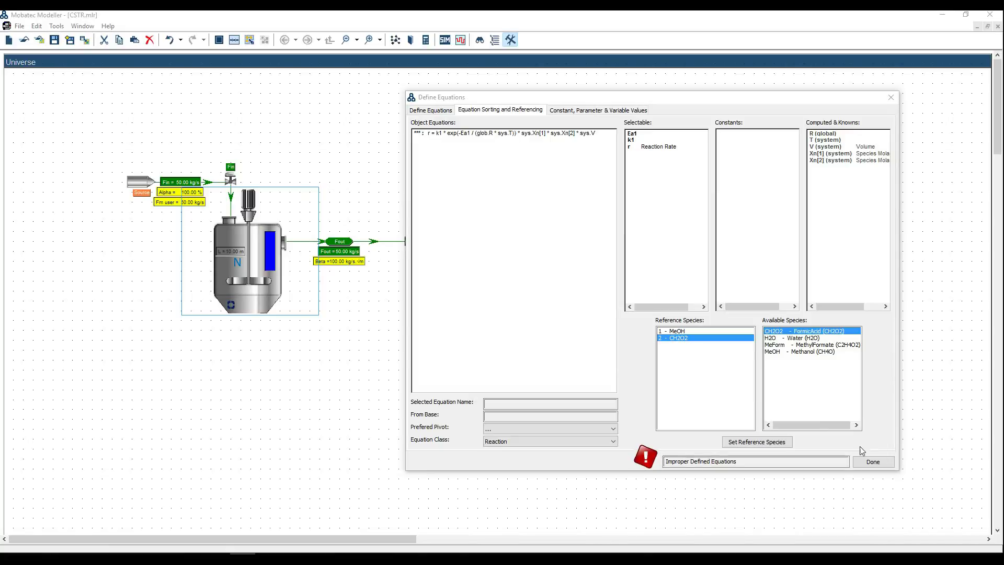
left_click(872, 462)
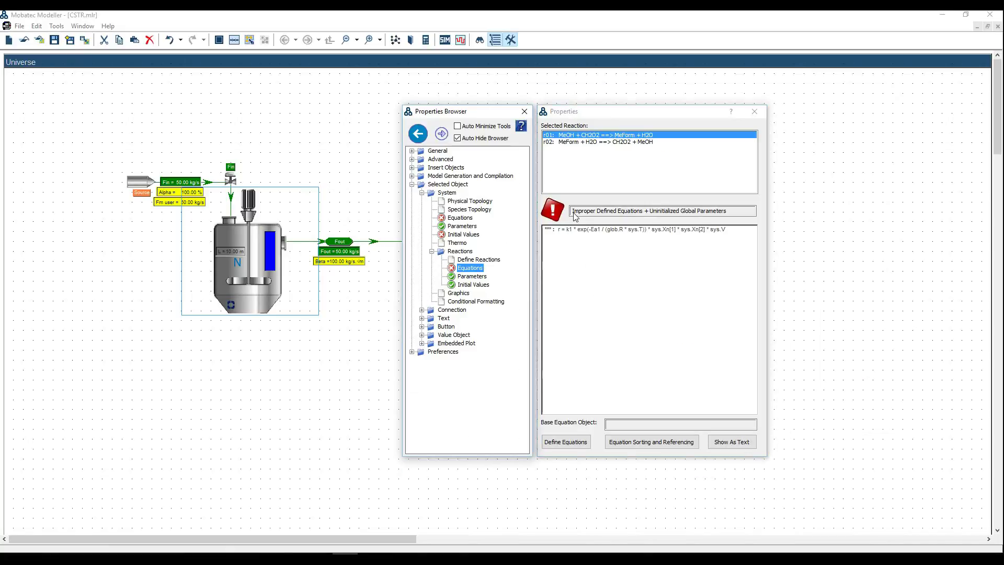
Step: For reaction r02, assign MeForm as reference species 3 and H2O as reference species 4, and finish the equation referencing
left_click(588, 142)
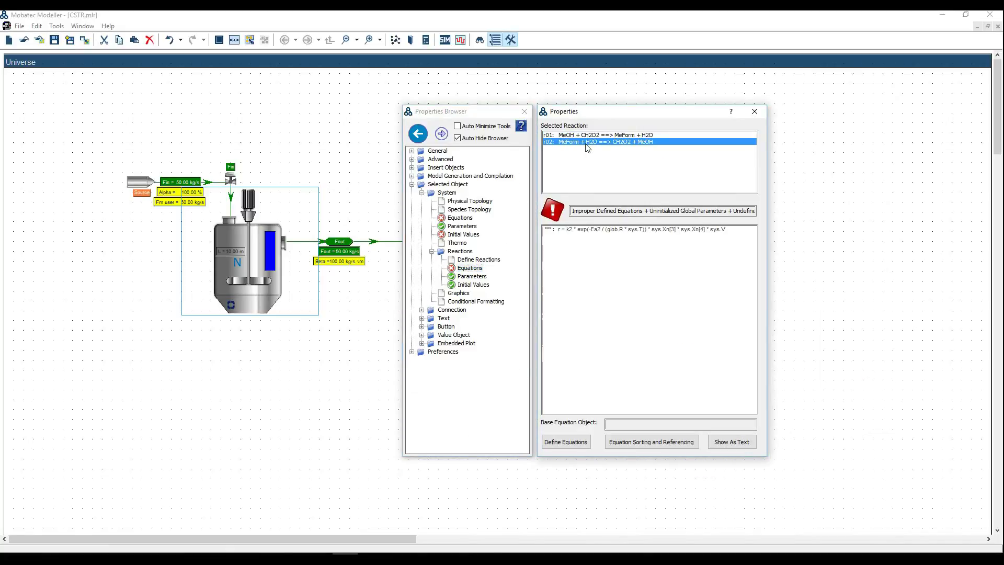
left_click(672, 444)
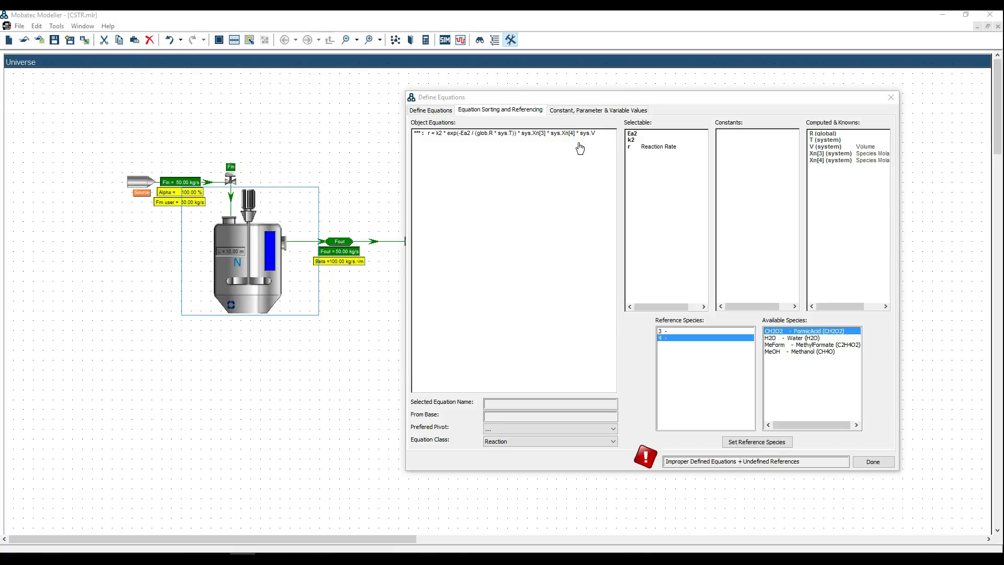
left_click(679, 332)
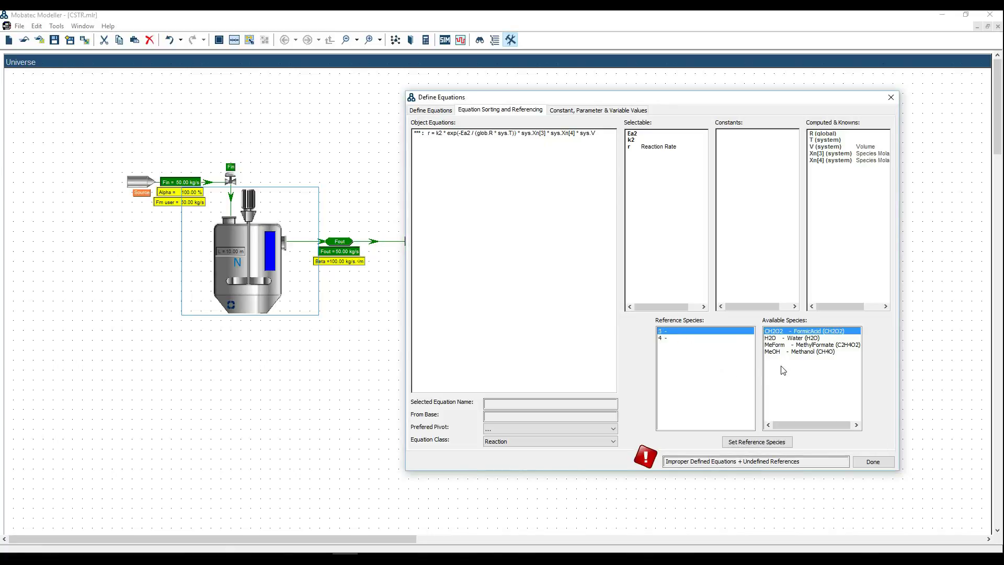
left_click(801, 345)
left_click(768, 443)
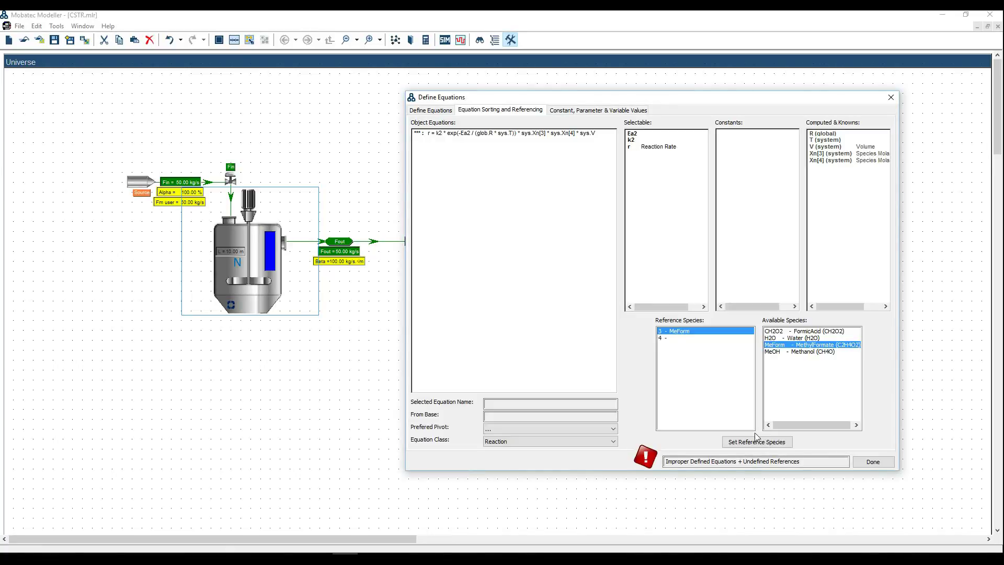
left_click(674, 340)
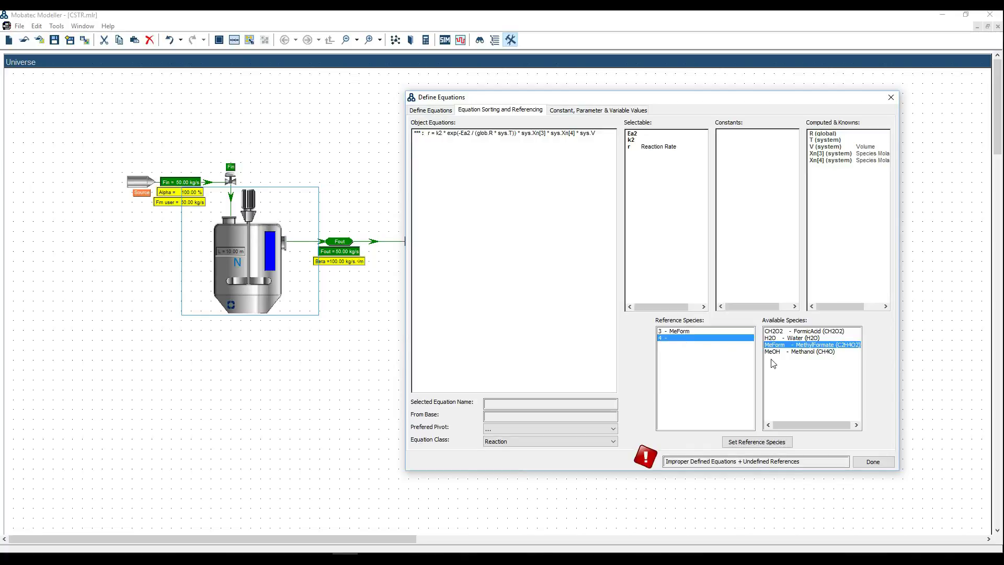
left_click(797, 339)
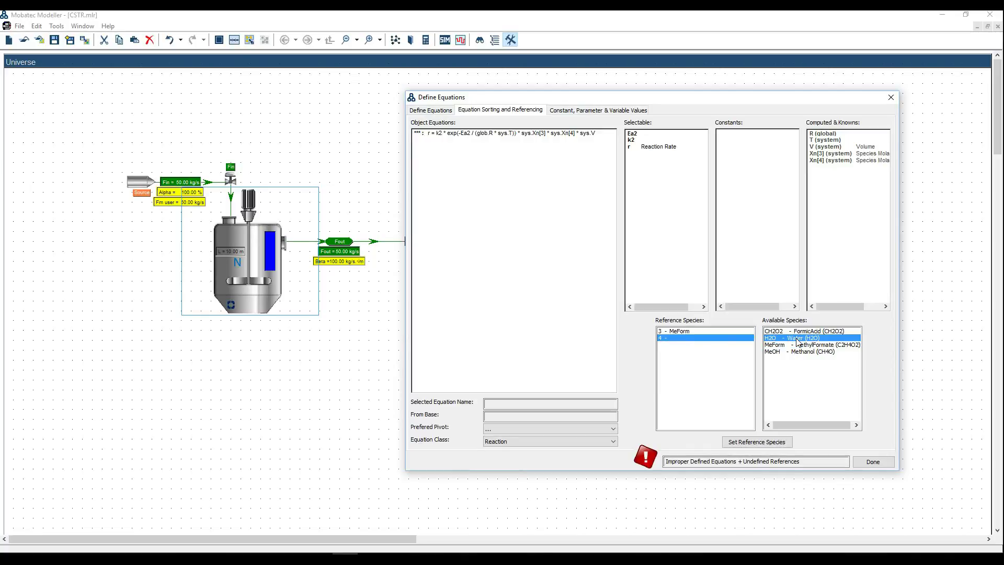
double_click(797, 339)
left_click(873, 463)
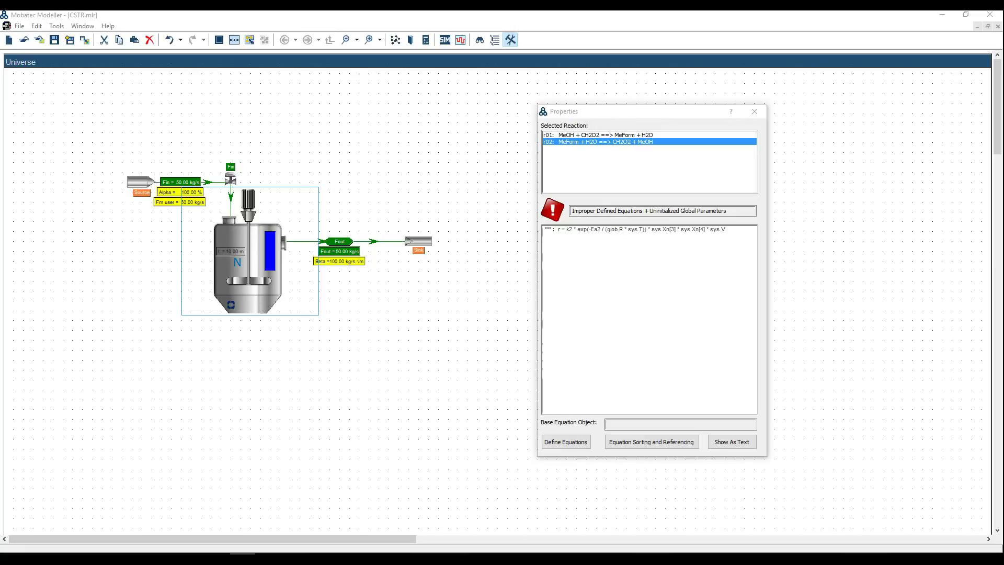
Step: Name variables Ea1 and Ea2 Activation energy, k1 and k2 Reaction rate constant, R Gas constant, and T Temperature with unit K
left_click(411, 40)
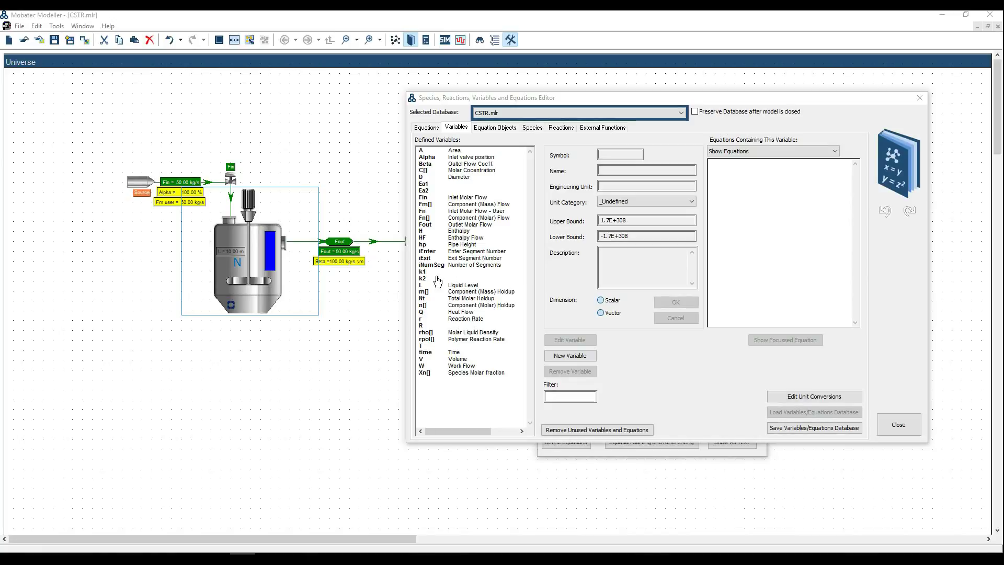
left_click(450, 346)
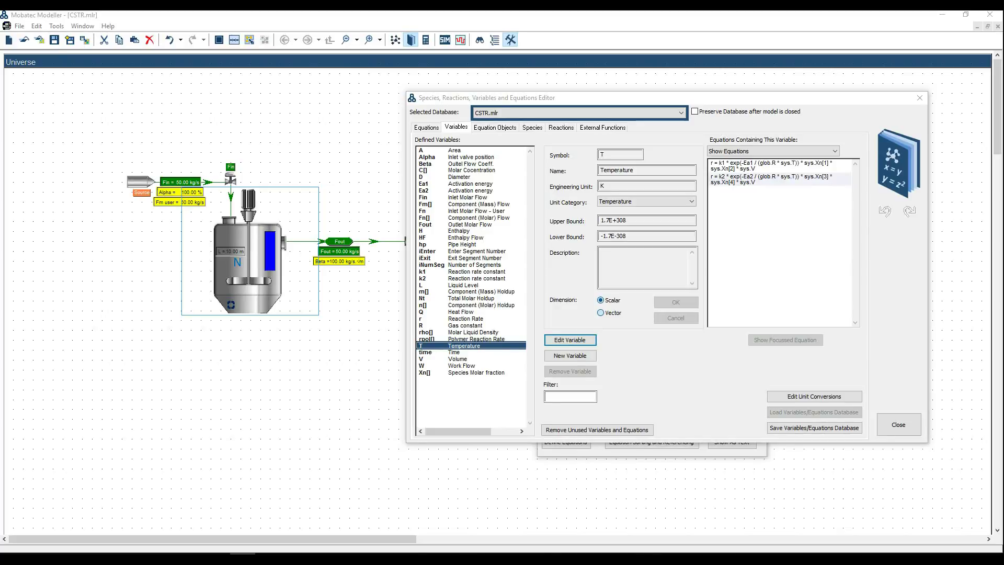
left_click(325, 538)
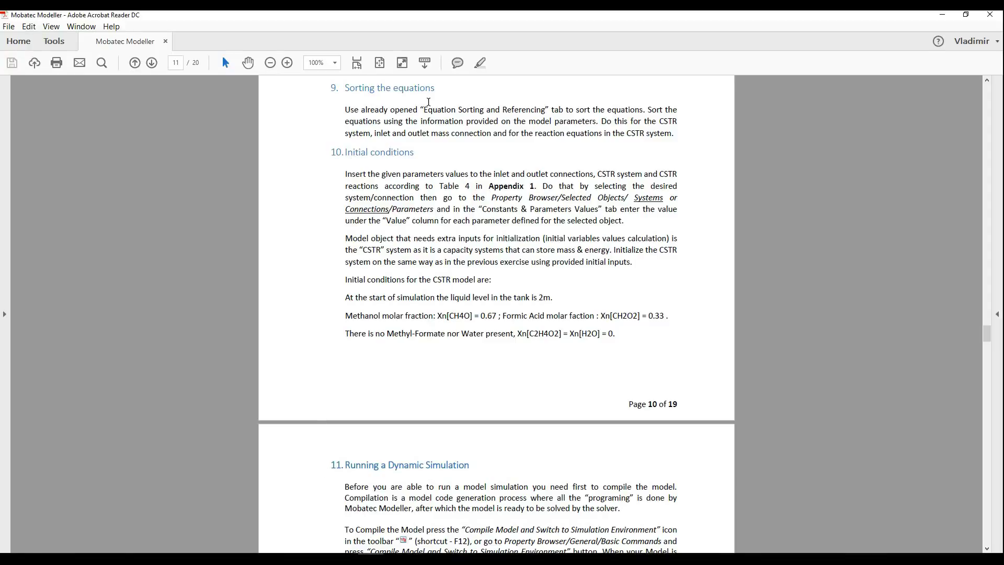
key("alt+Tab")
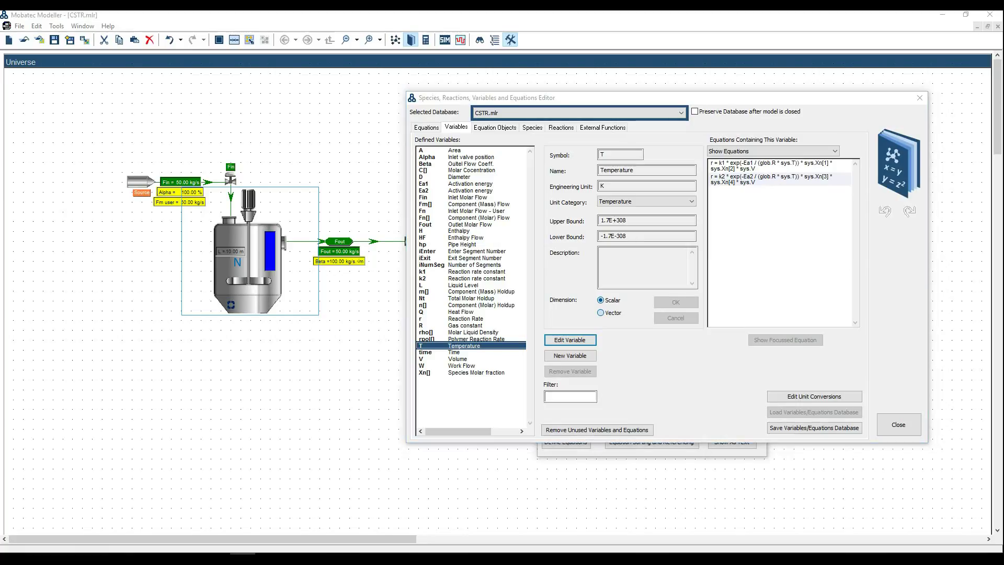
left_click(913, 425)
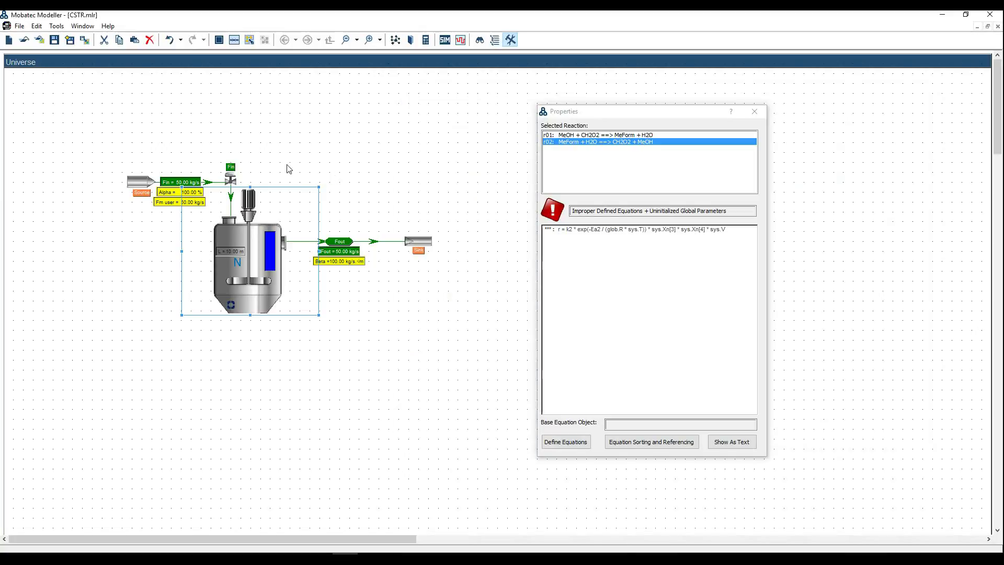
Step: Sort the equations of the inlet connection Fin by making Fn and Xn[] constants
left_click(244, 184)
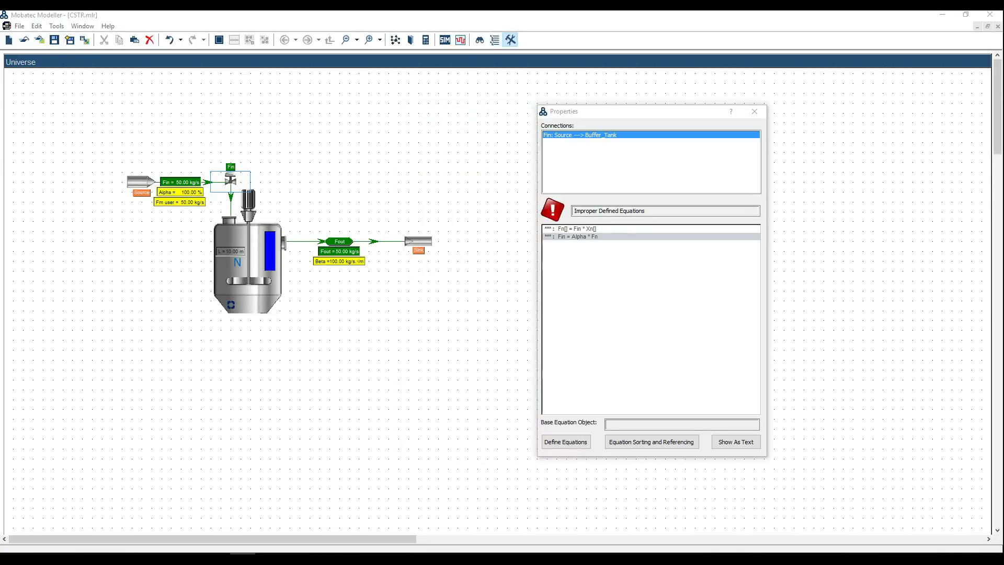
left_click(638, 443)
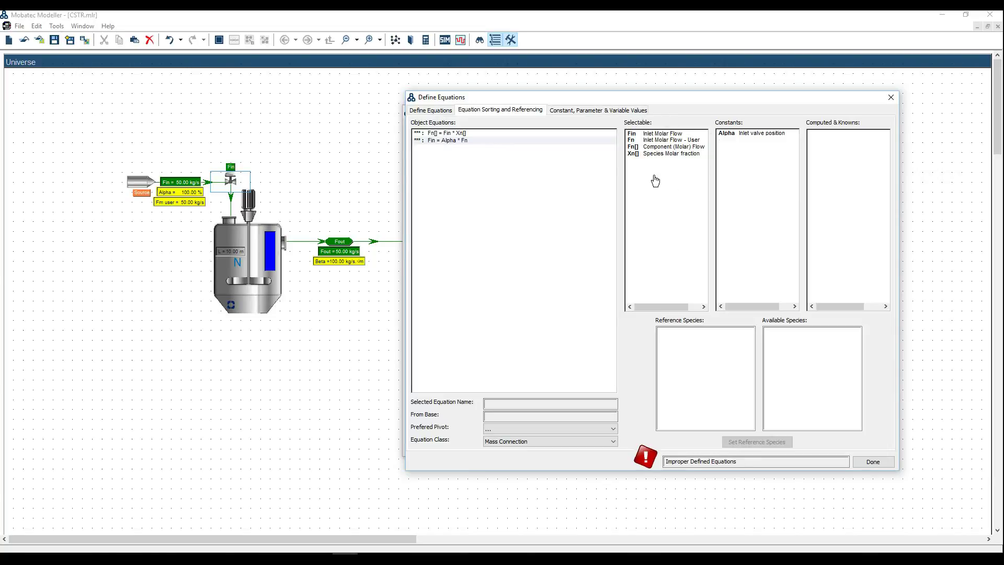
double_click(696, 141)
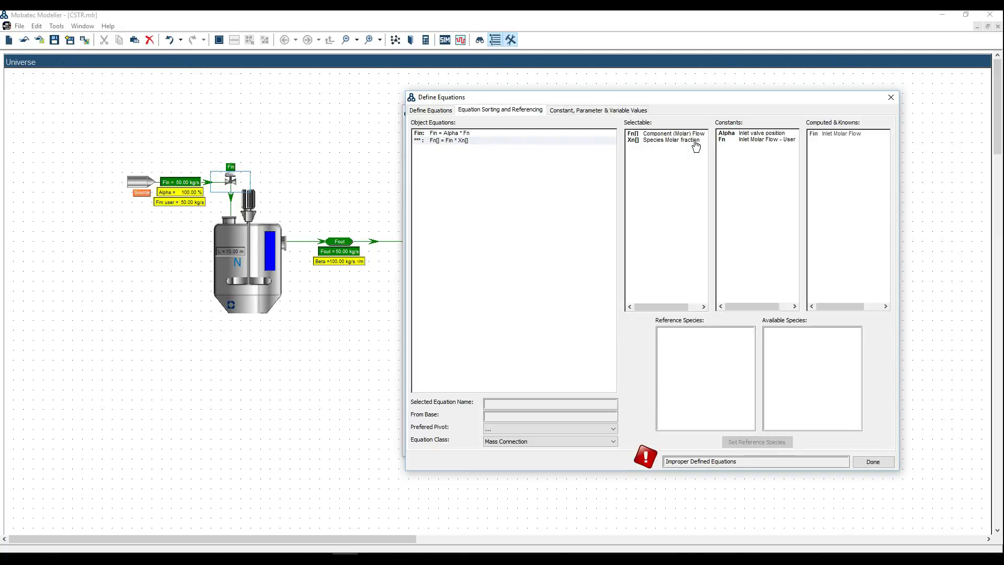
double_click(666, 140)
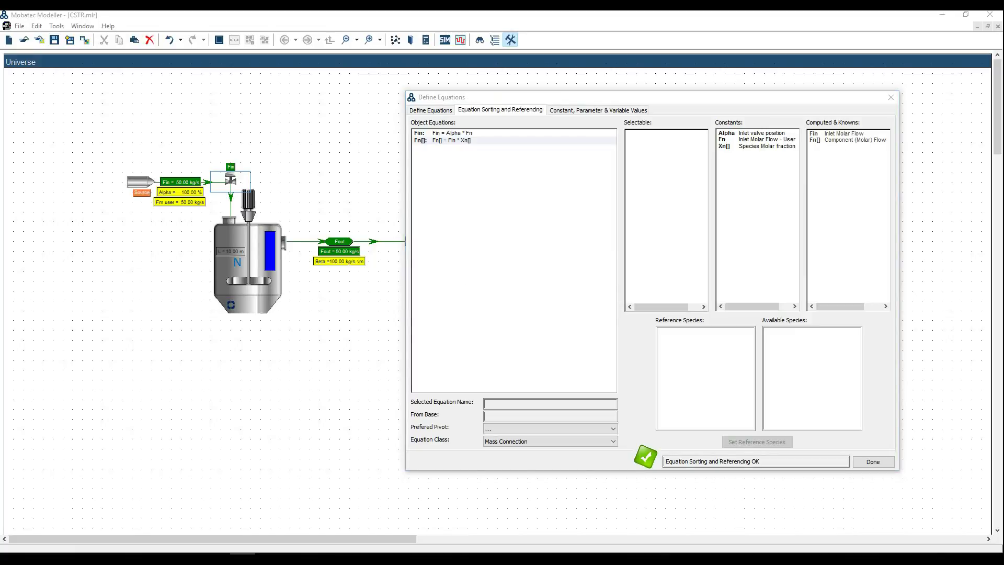
Step: Set the inlet connection's parameters: Fn 50 mol/s, Xn [CH2O2] 50 % and Xn [MeOH] 50 %
left_click(587, 111)
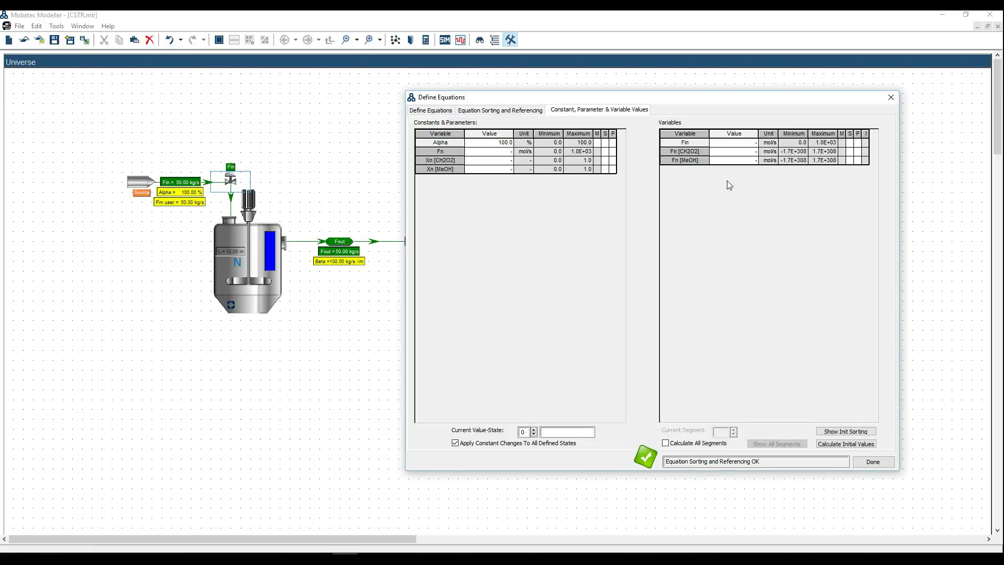
left_click(890, 98)
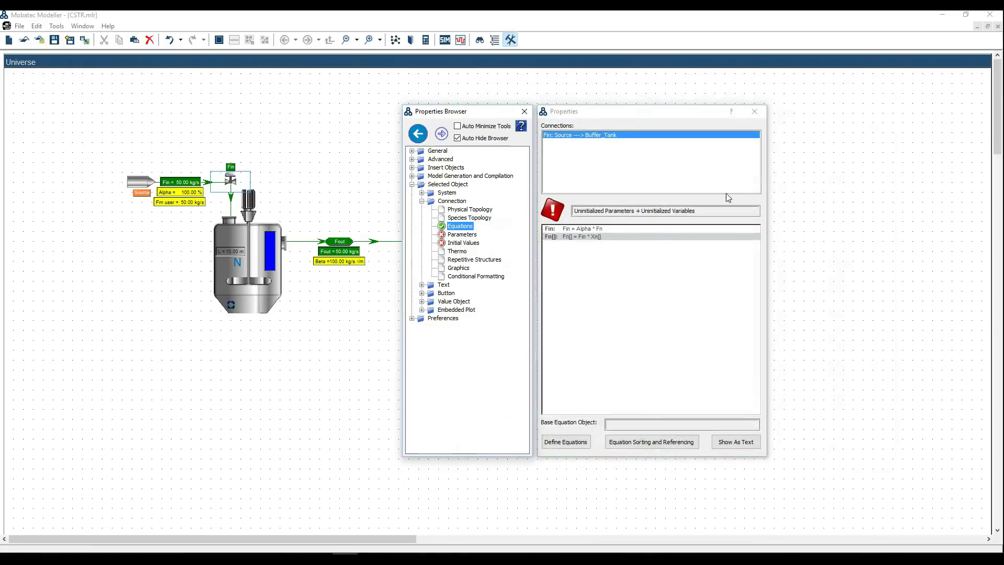
left_click(466, 235)
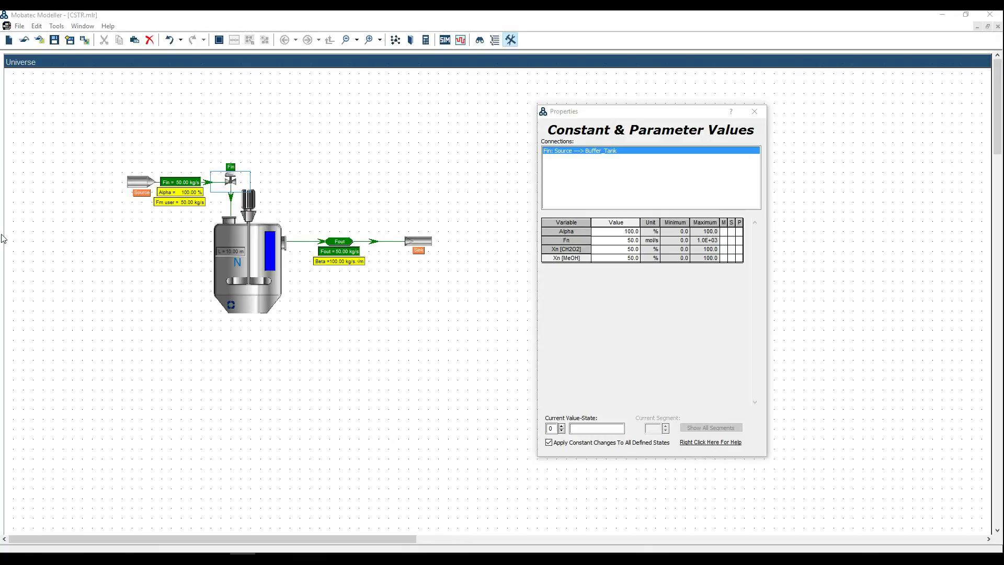
Step: Sort the Buffer_Tank system's equations by making the molar liquid density rho[] and the temperature T constants
left_click(281, 313)
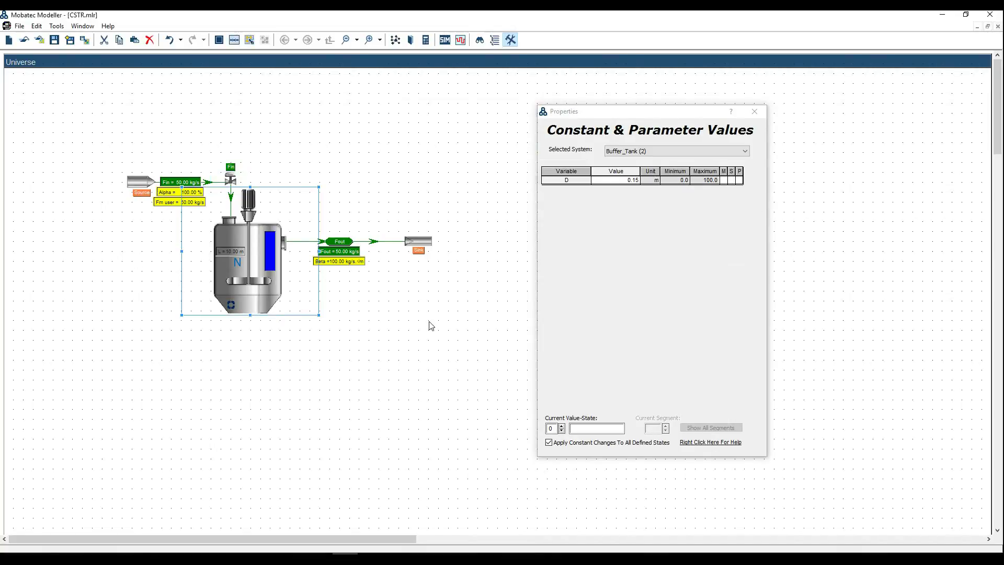
left_click(460, 218)
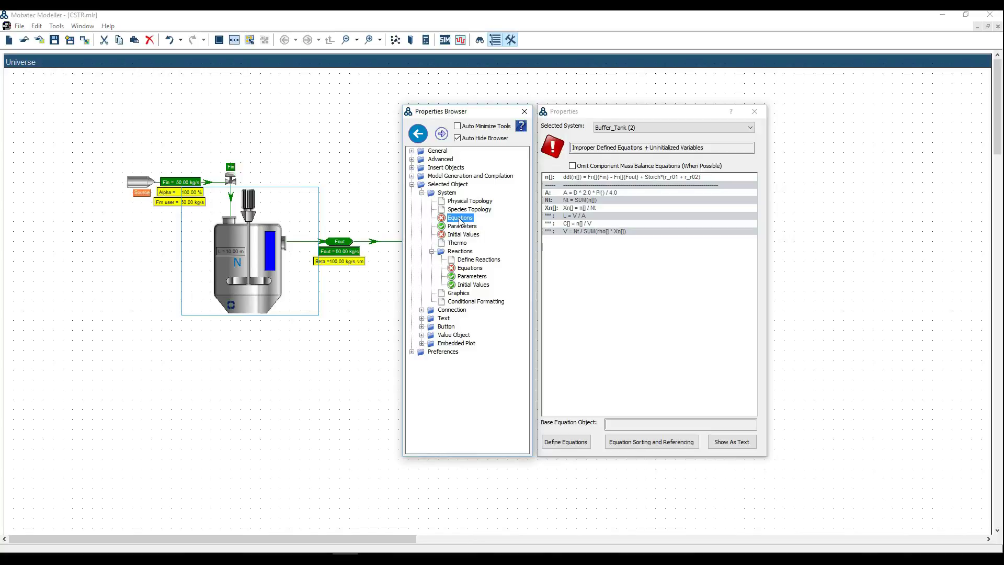
left_click(644, 443)
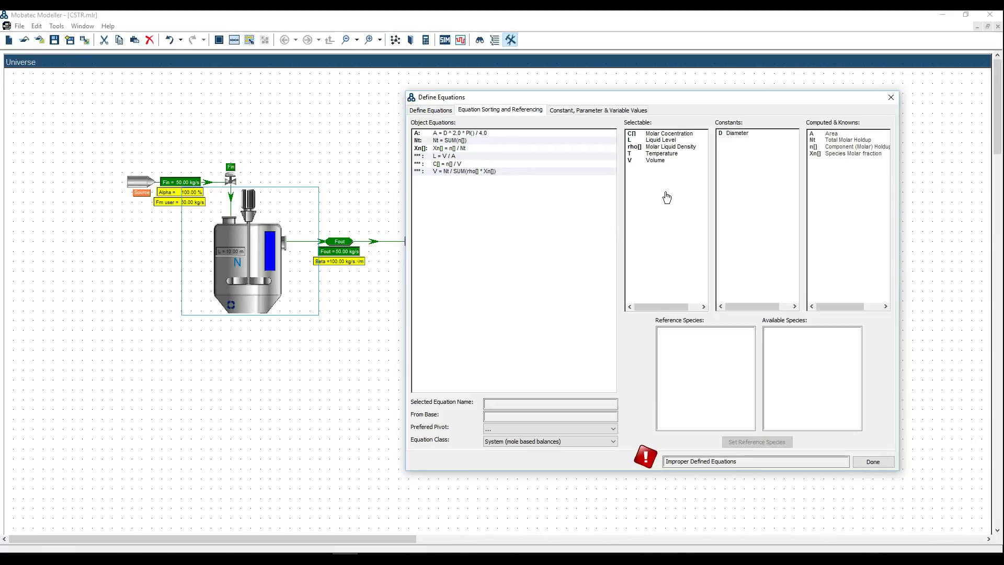
left_click(658, 148)
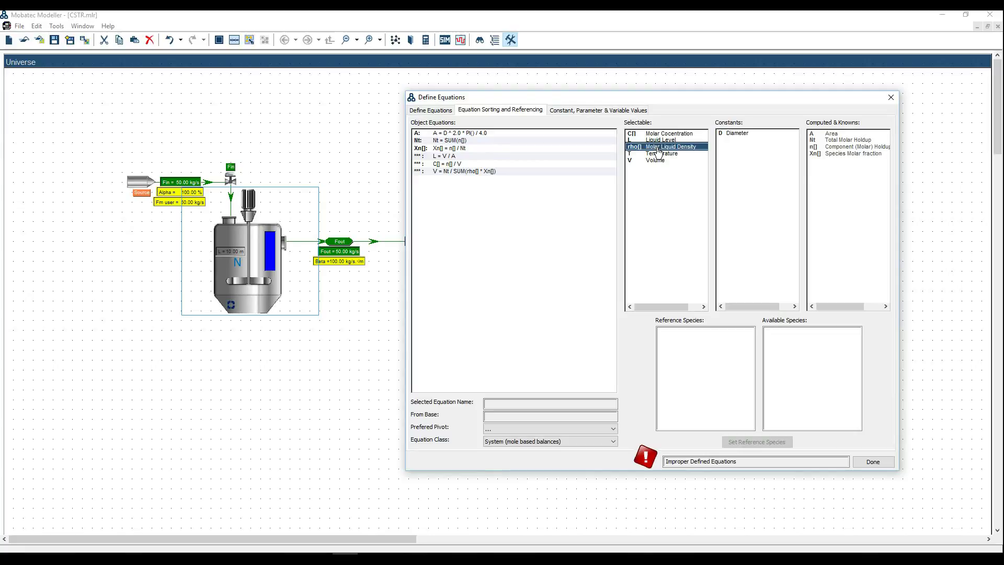
double_click(659, 149)
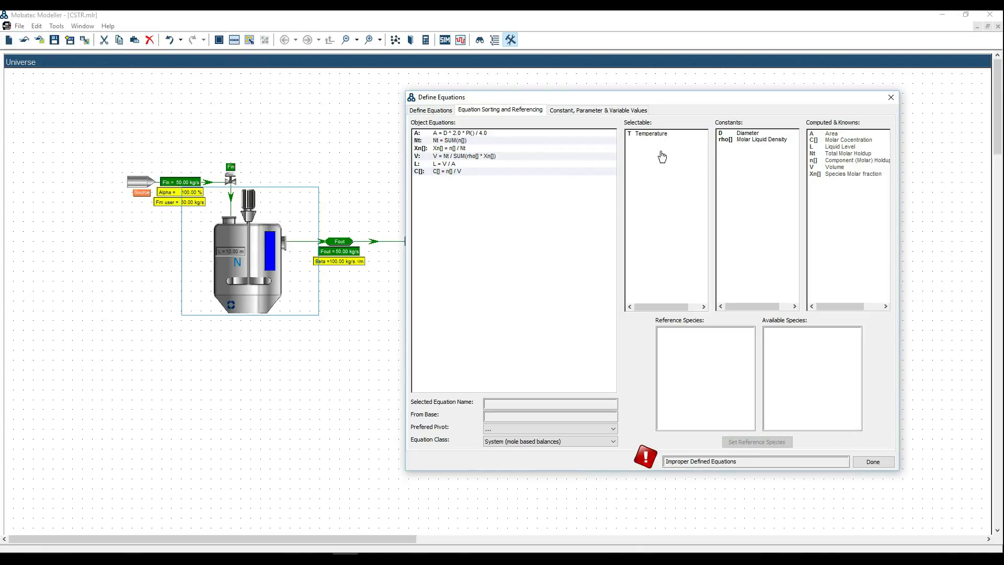
left_click(389, 250)
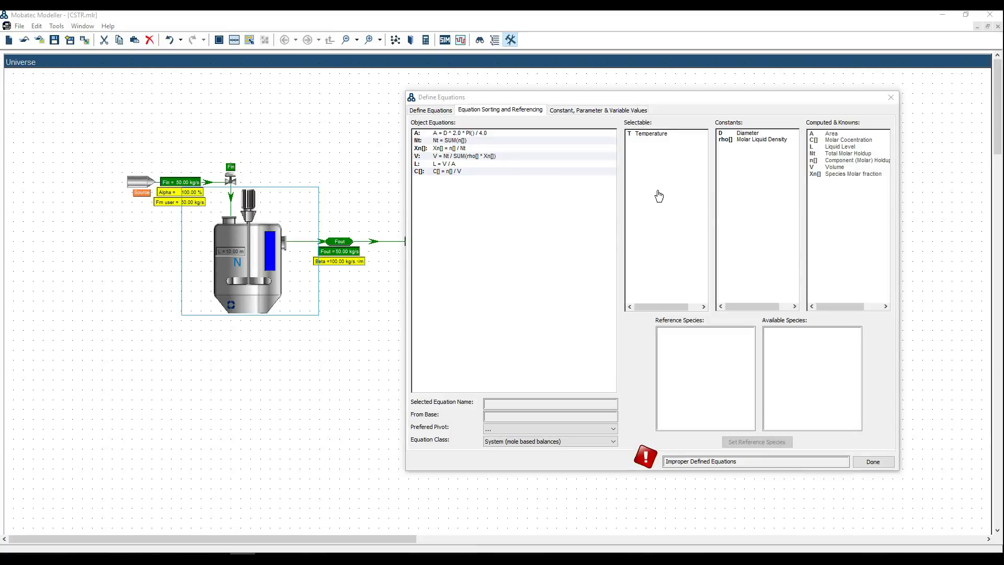
double_click(661, 141)
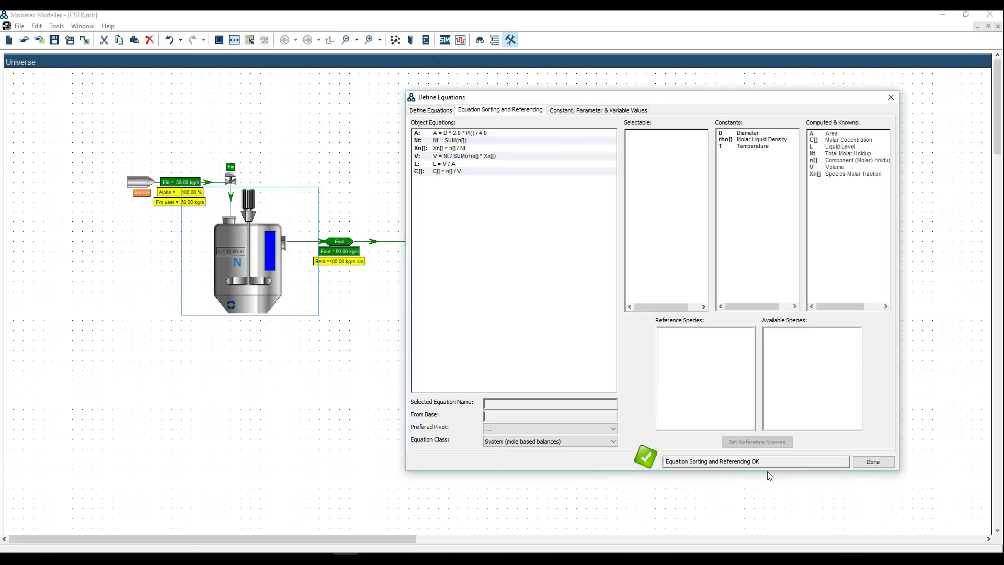
Step: Set the tank's D to 1.0 m, T to 40 °C, and rho to 26.5 (CH2O2), 55.5 (H2O), 16.32 (MeForm) and 24.7 kmol/m³ (MeOH)
left_click(587, 111)
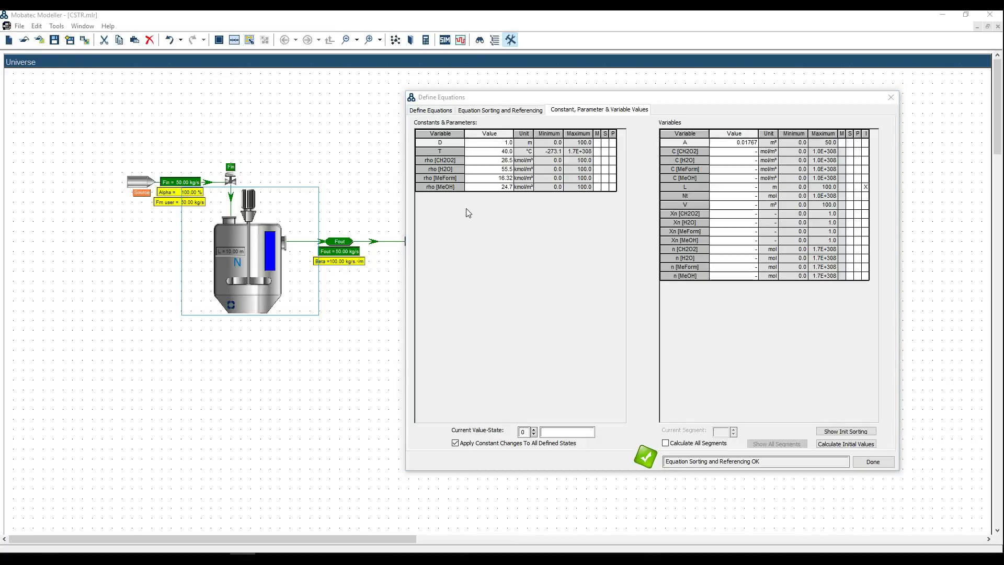
Step: Inspect the available units for the tank's temperature T and density rho [CH2O2], and finish the equation definition
left_click(529, 152)
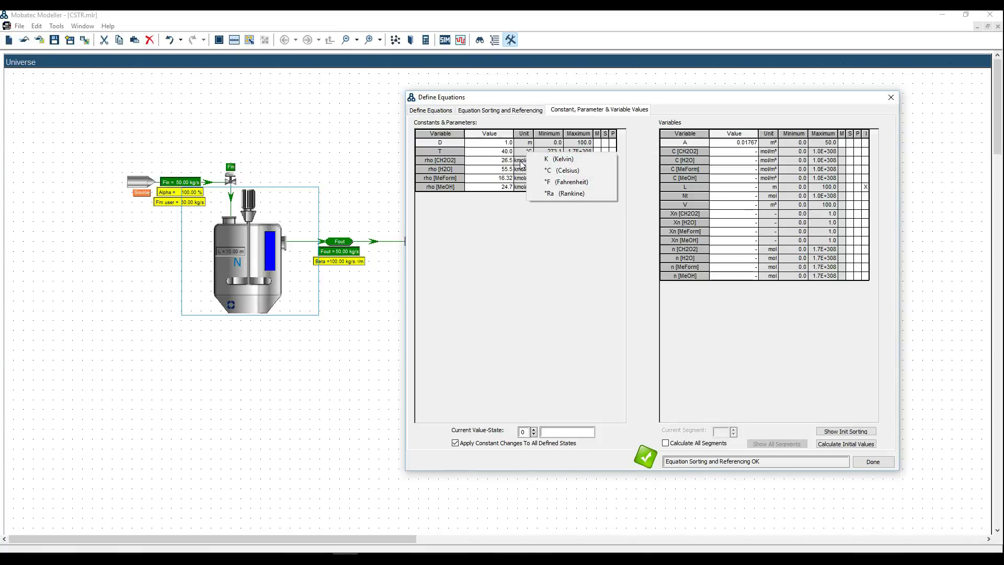
left_click(522, 163)
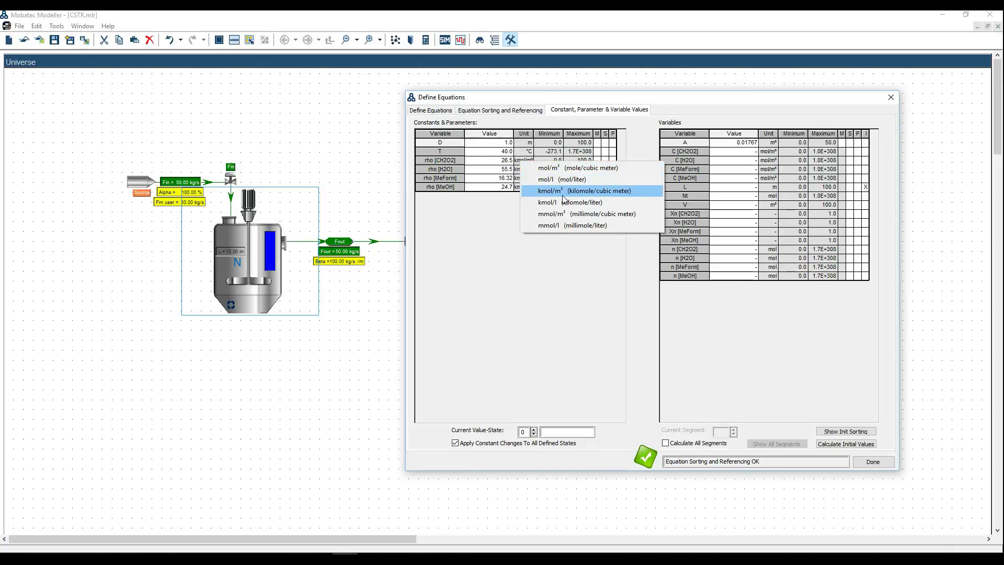
left_click(481, 215)
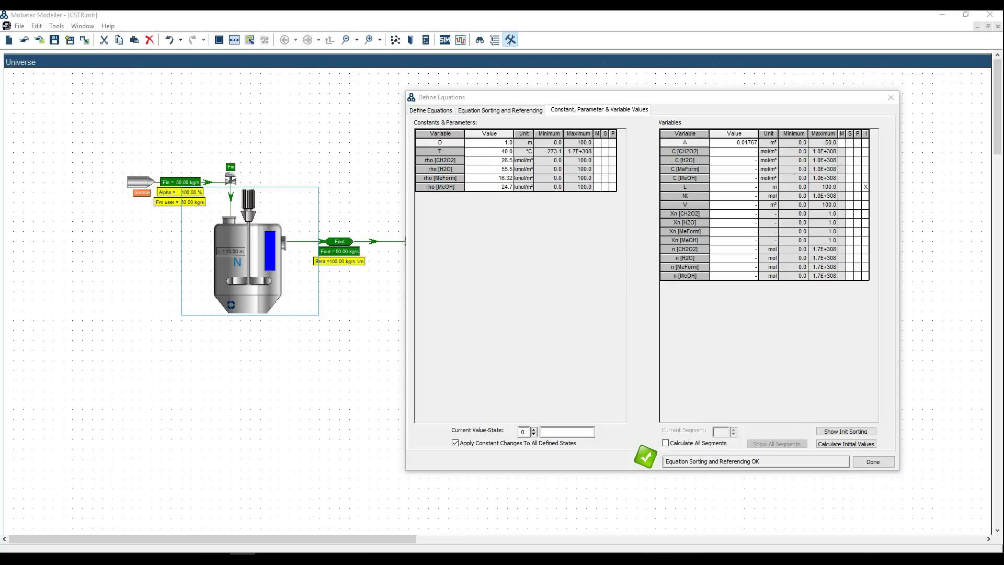
left_click(872, 463)
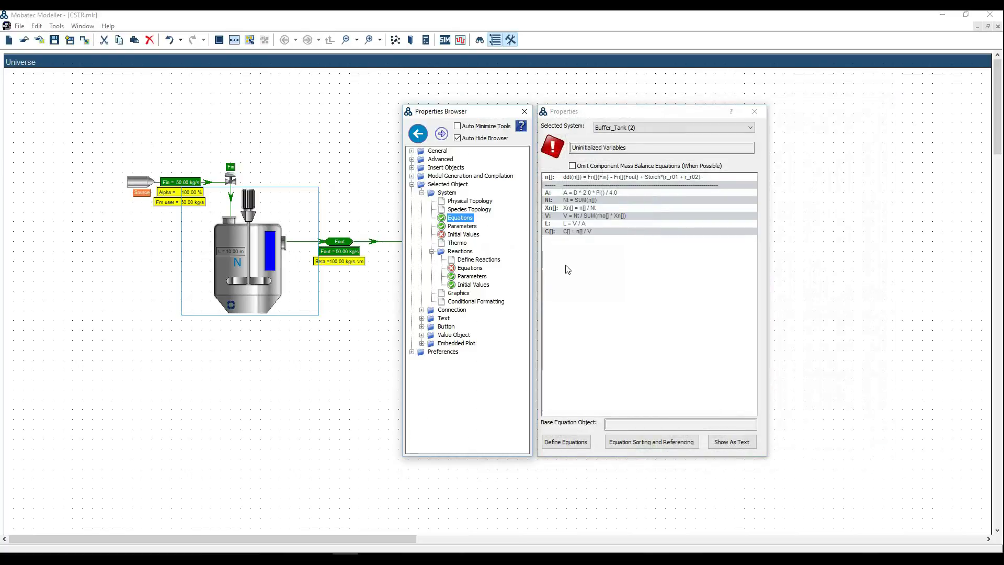
Step: Sort the equation of reaction r01 by making Ea1 and k1 constants, and check both parameter values
left_click(477, 269)
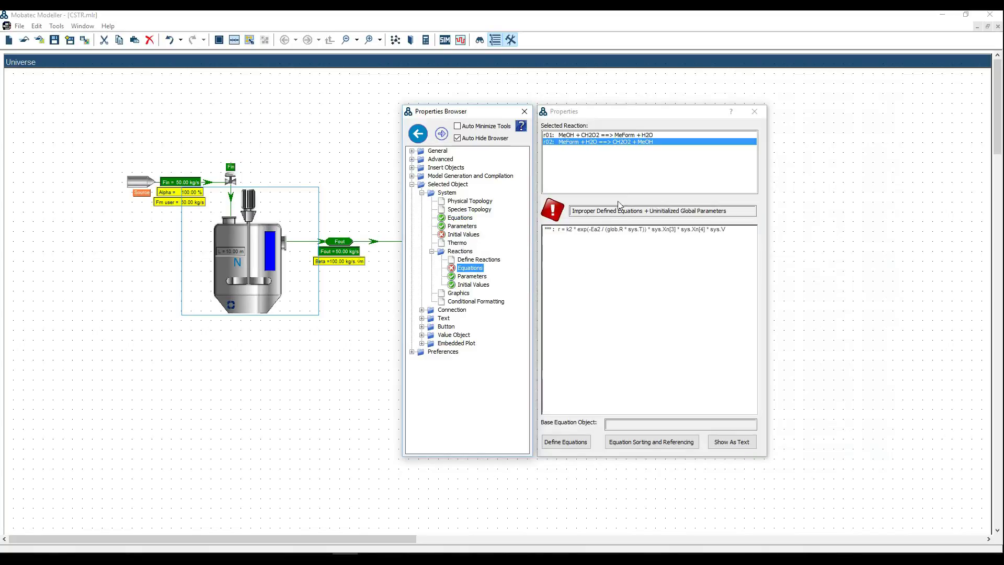
left_click(621, 136)
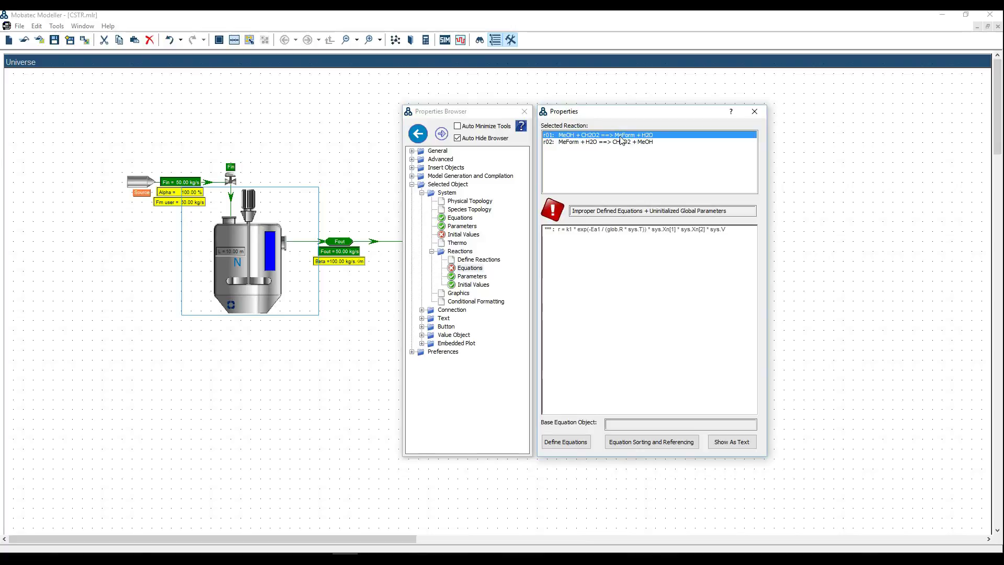
left_click(647, 443)
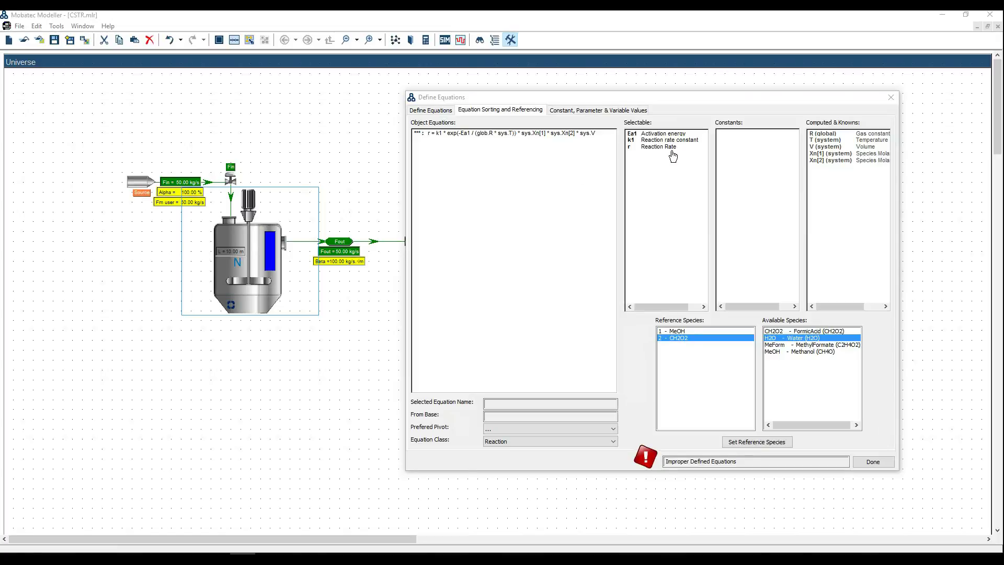
left_click(681, 135)
double_click(682, 135)
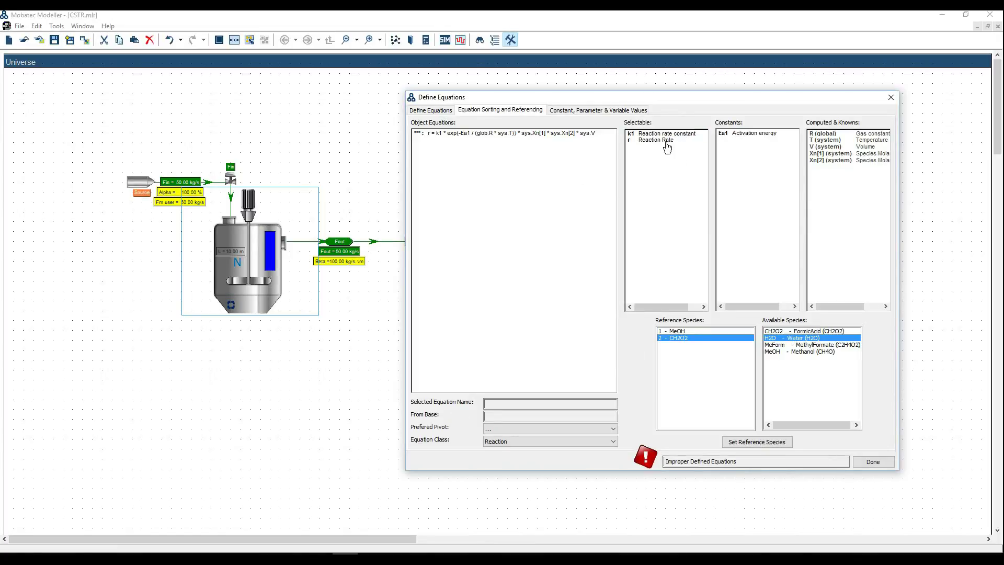
double_click(672, 135)
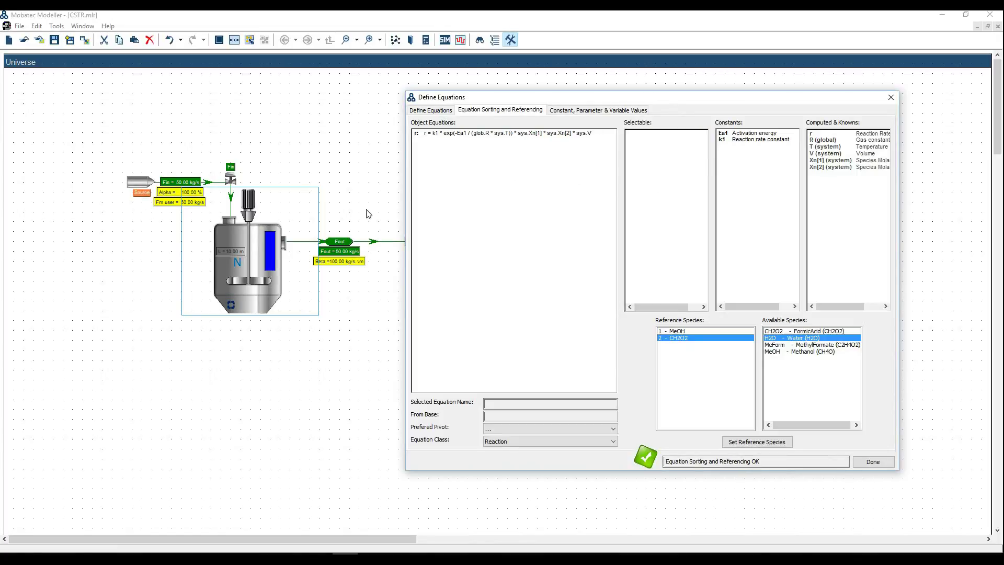
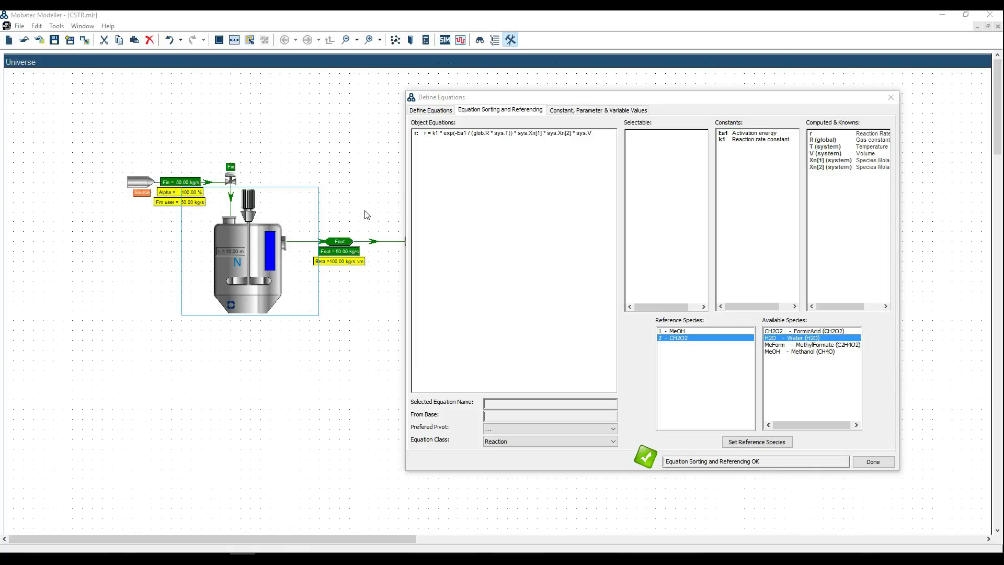
left_click(601, 111)
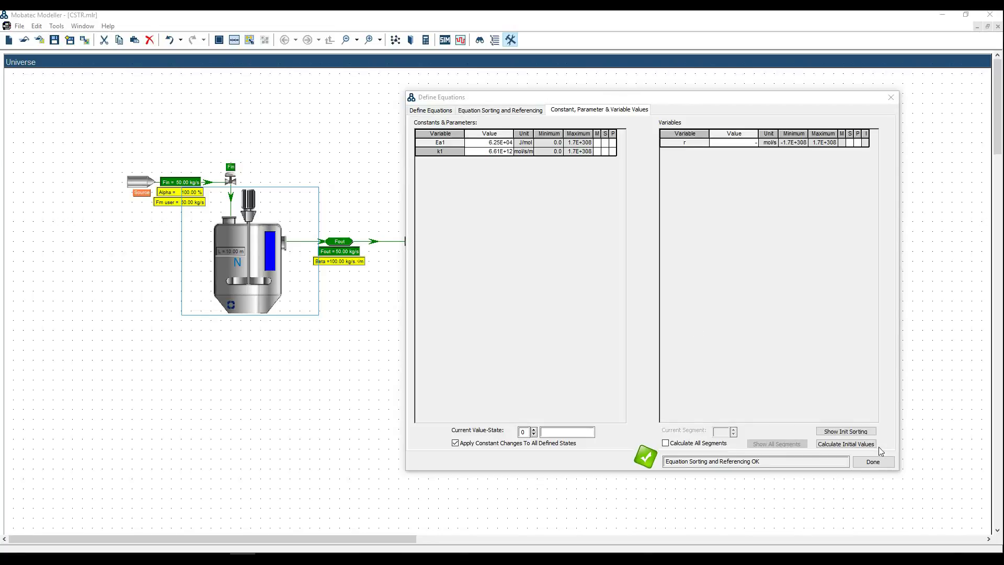
left_click(878, 462)
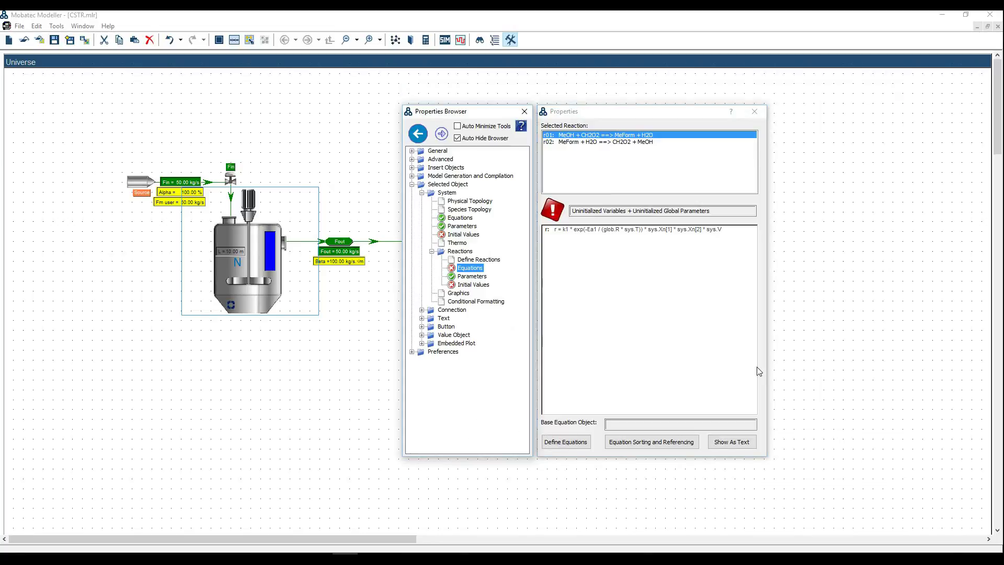
Step: Sort the equation of reaction r02 by making Ea2 and k2 constants, and check both parameter values
left_click(587, 142)
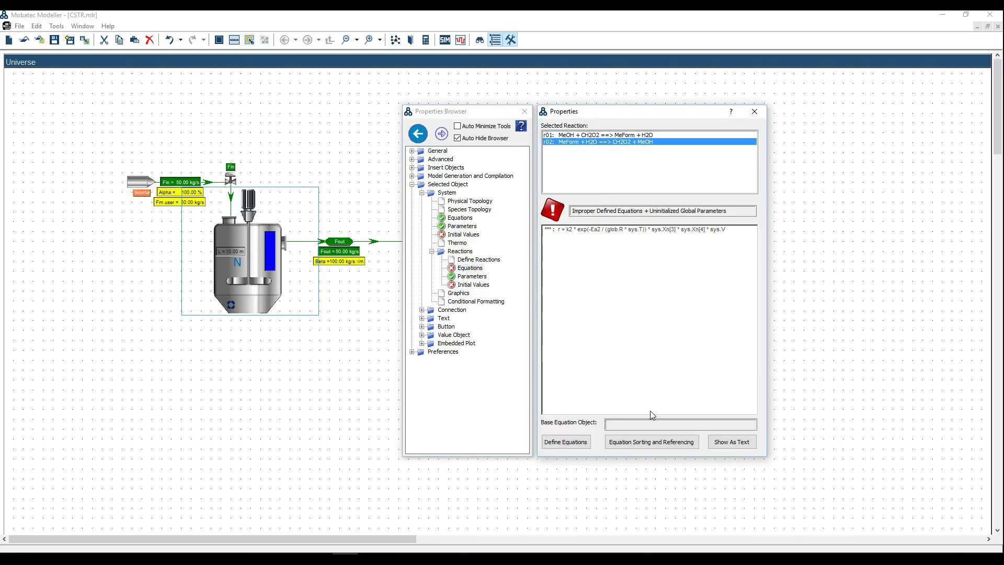
left_click(651, 442)
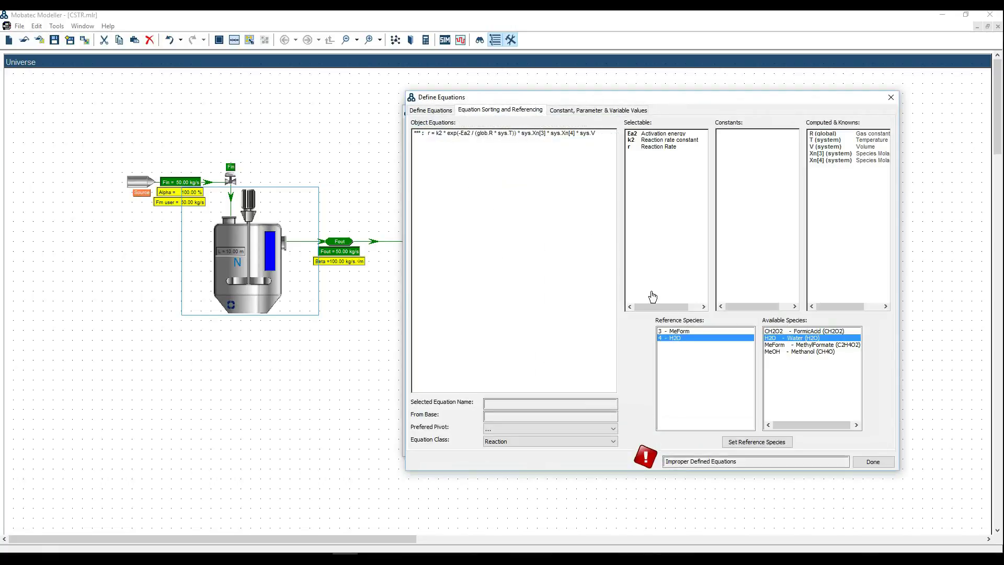
double_click(663, 134)
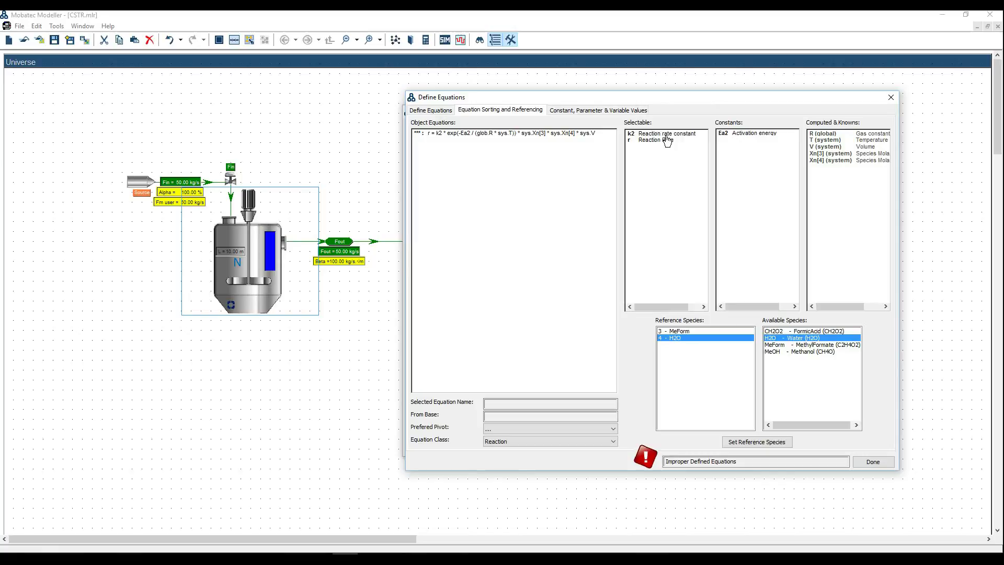
double_click(668, 140)
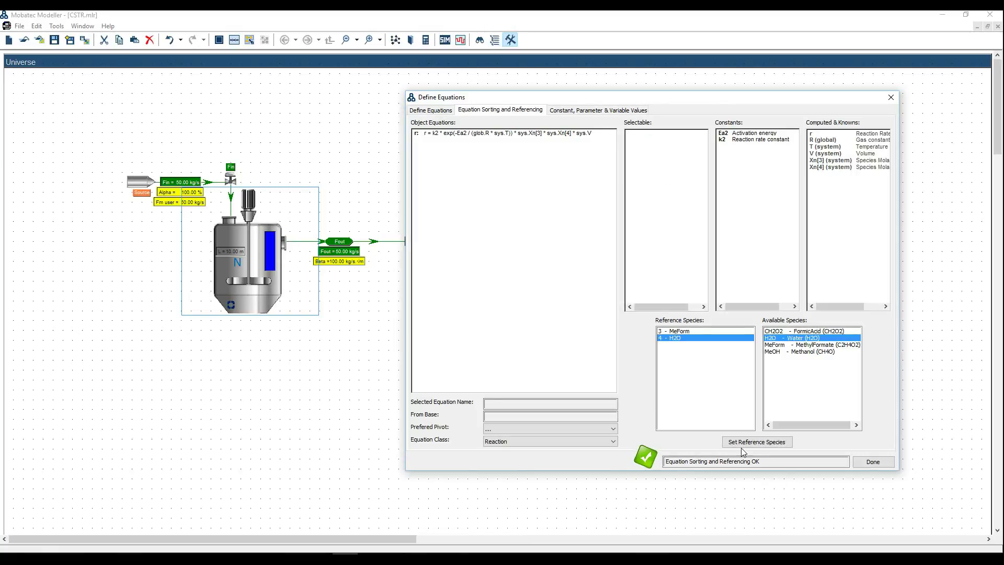
left_click(595, 111)
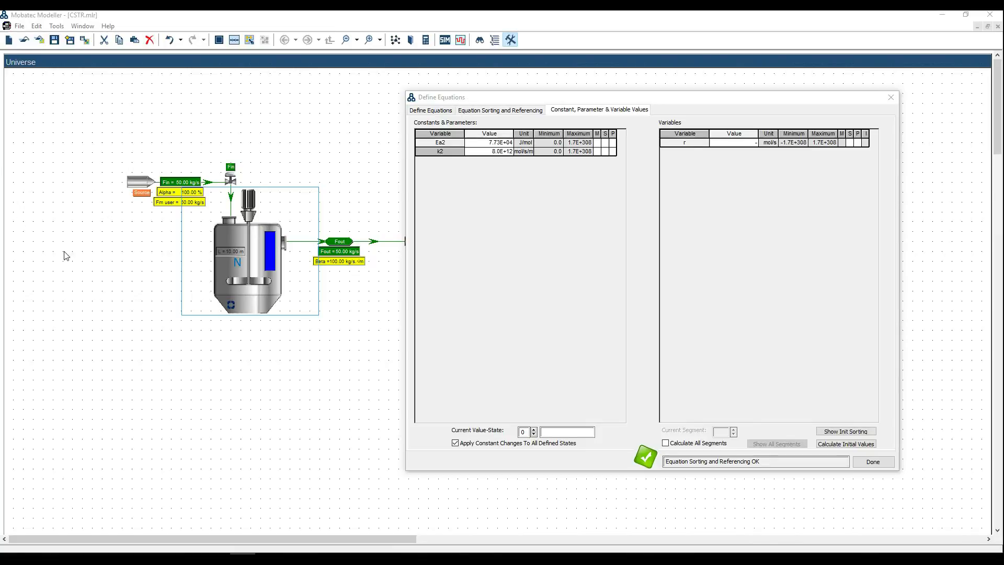
left_click(858, 461)
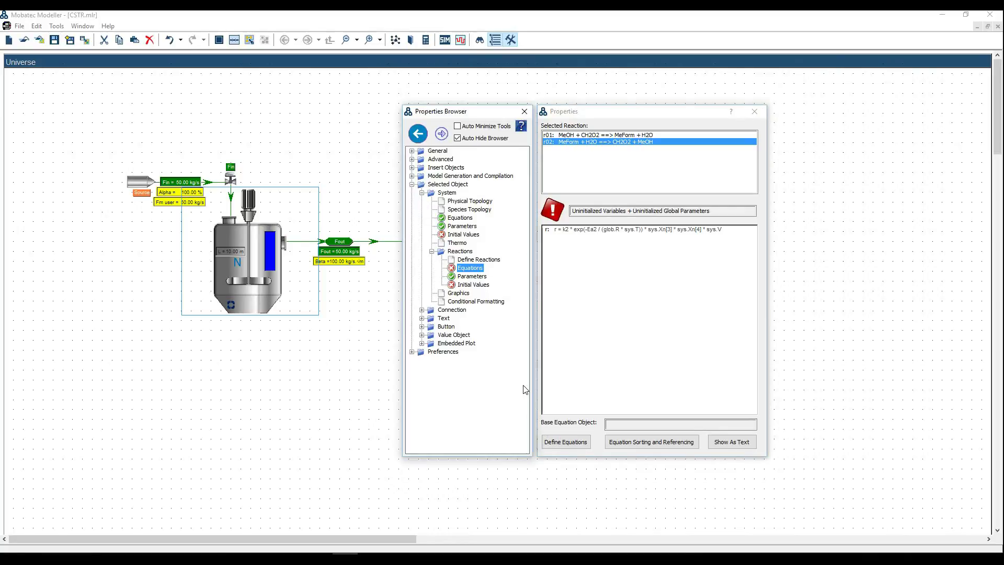
Step: Sort the equations of the outlet connection Fout by making the pipe height hp a constant
left_click(350, 244)
mouse_move(533, 247)
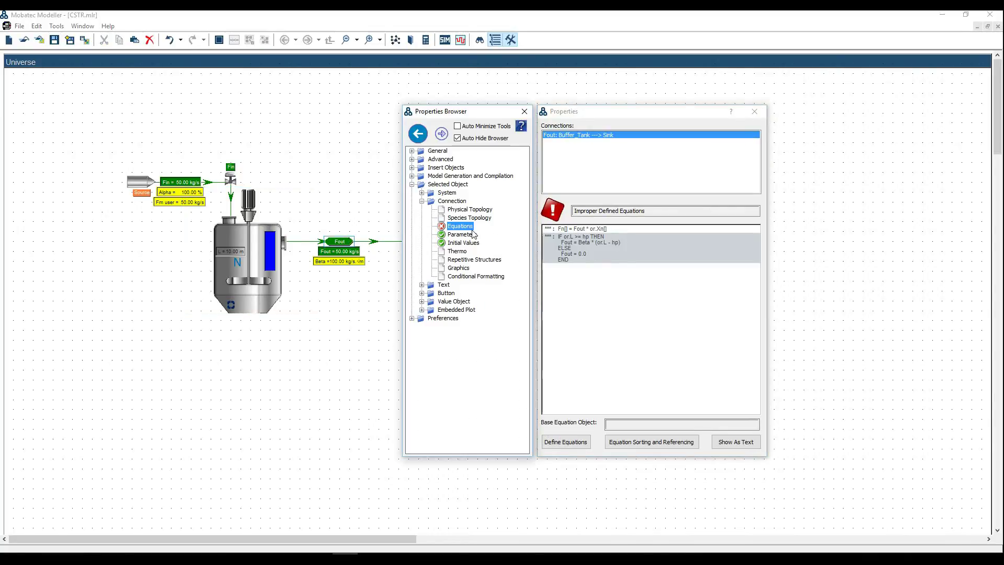
left_click(640, 442)
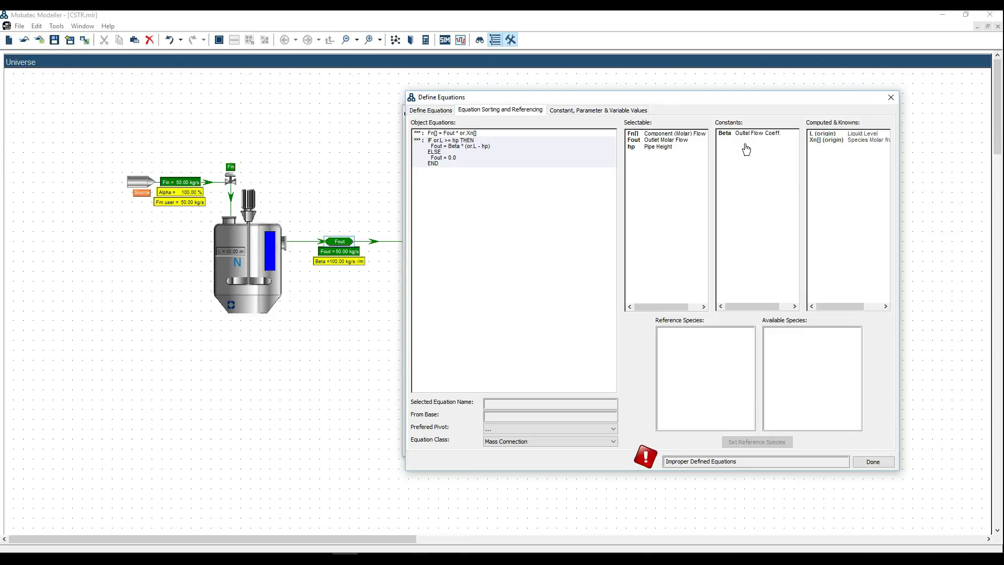
double_click(658, 148)
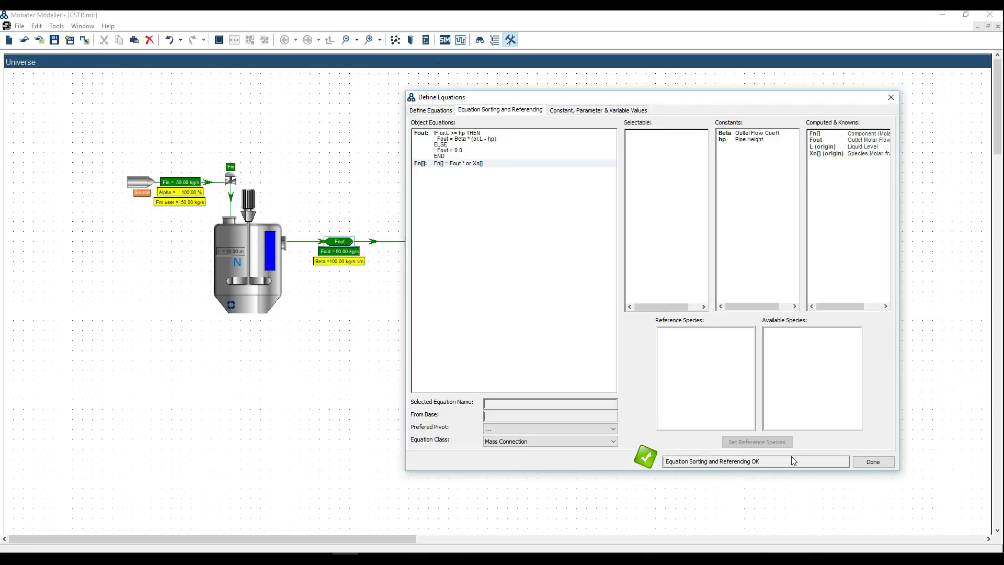
left_click(305, 404)
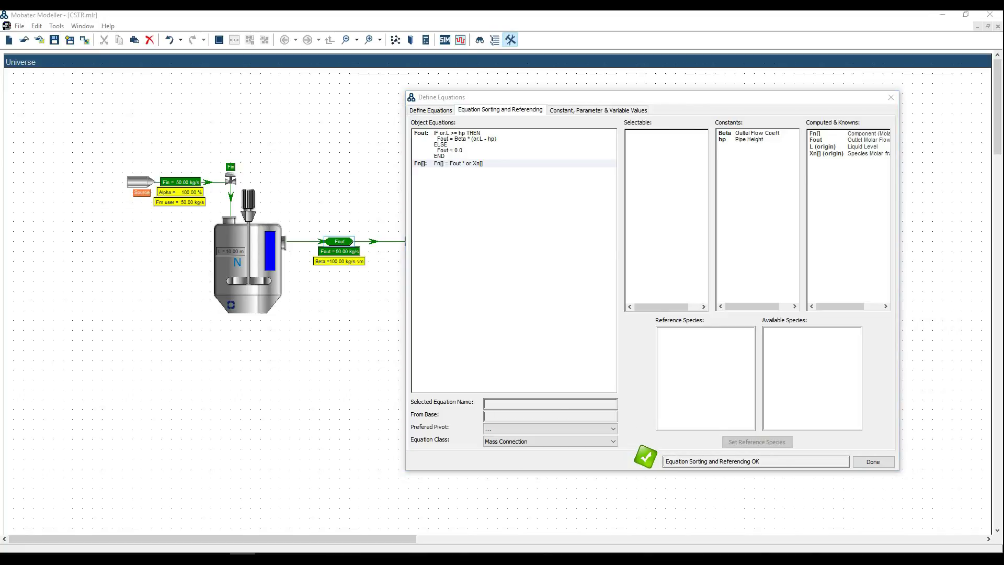
Step: Set the outlet connection's flow coefficient Beta to 100 and the pipe height hp to 3 m
left_click(579, 110)
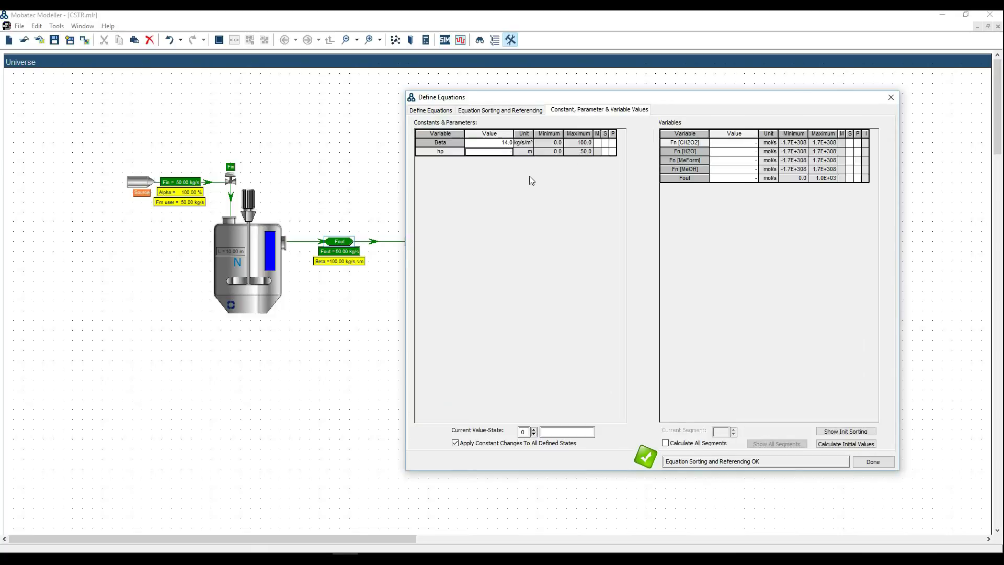
left_click(498, 143)
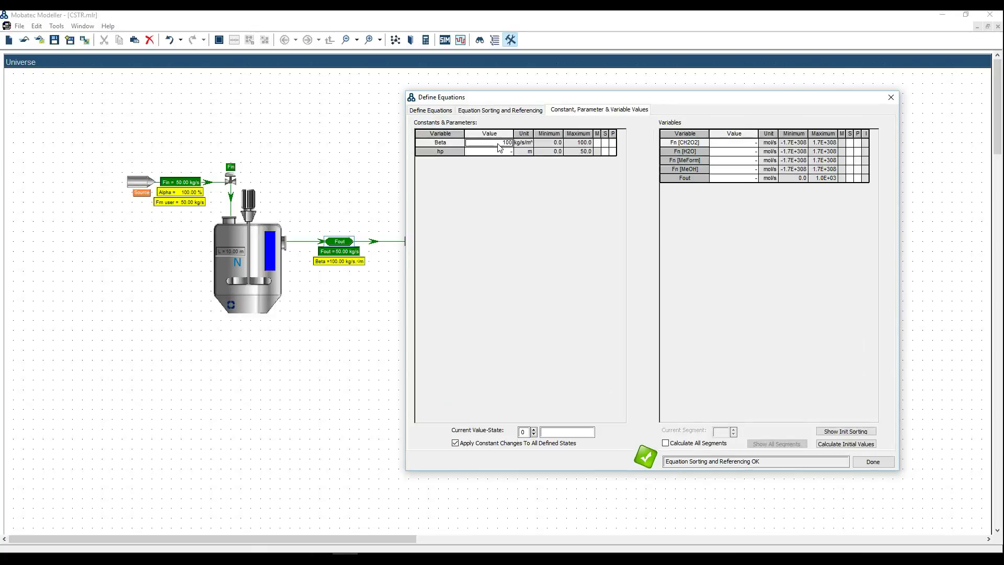
key("Return")
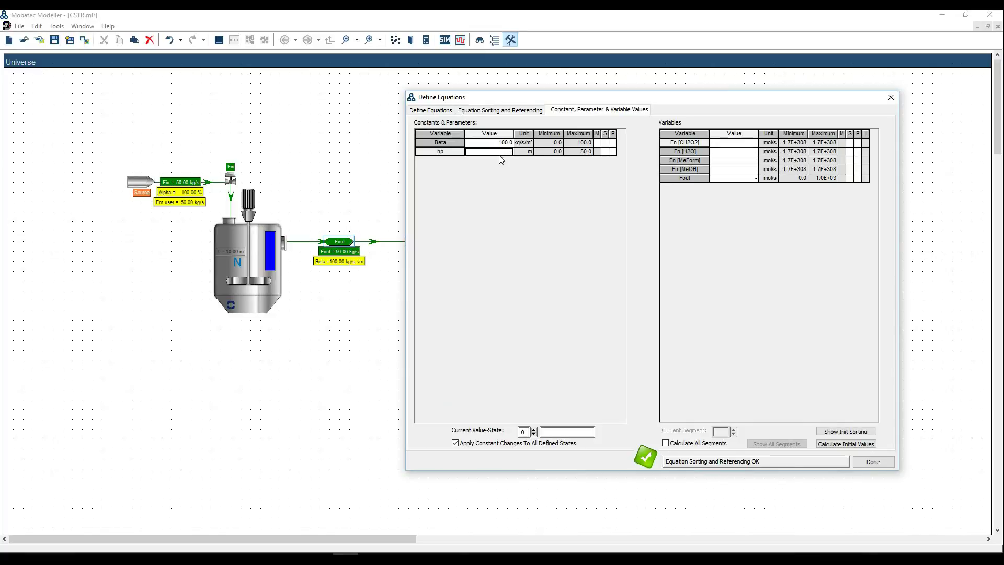
type("3")
left_click(887, 464)
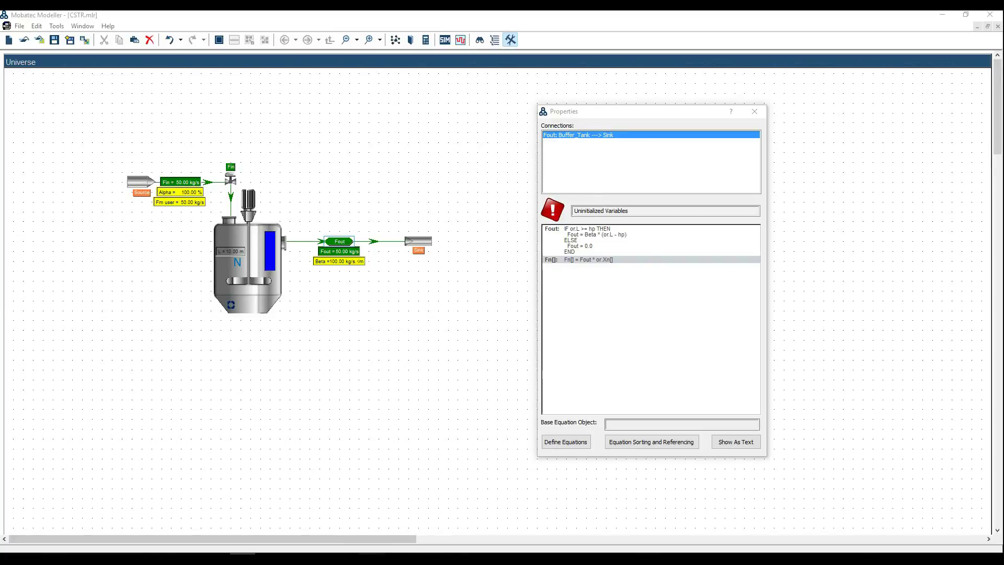
Step: Switch to the exercise PDF in Adobe Acrobat Reader, read the Initial conditions section, and return to Mobatec Modeller
key("alt+Tab")
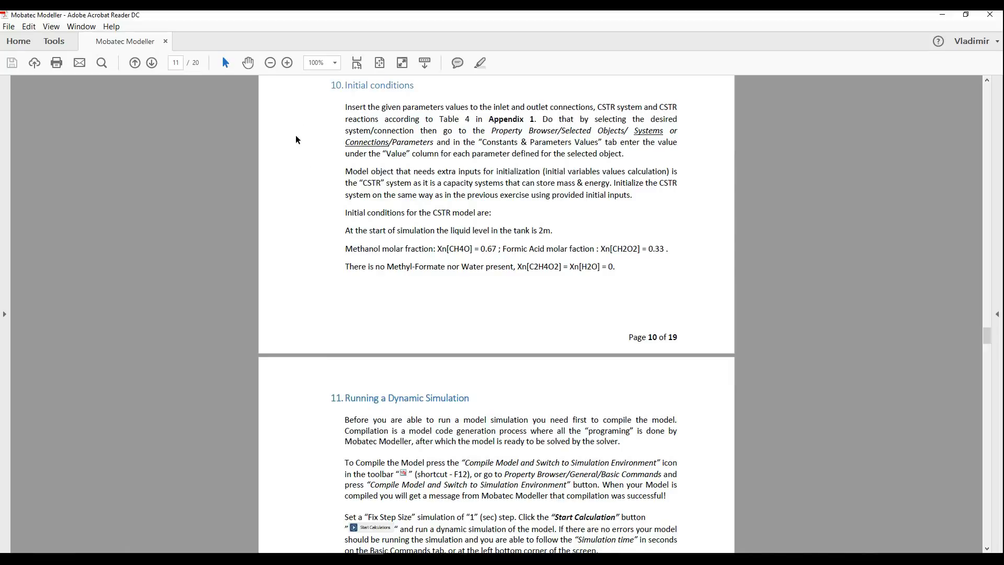
key("alt+Tab")
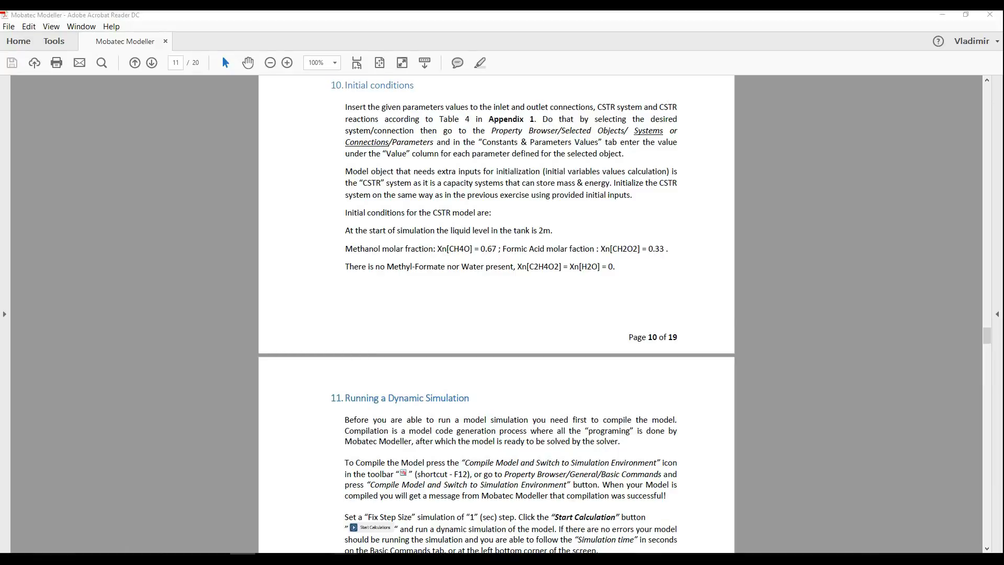
key("alt+Tab")
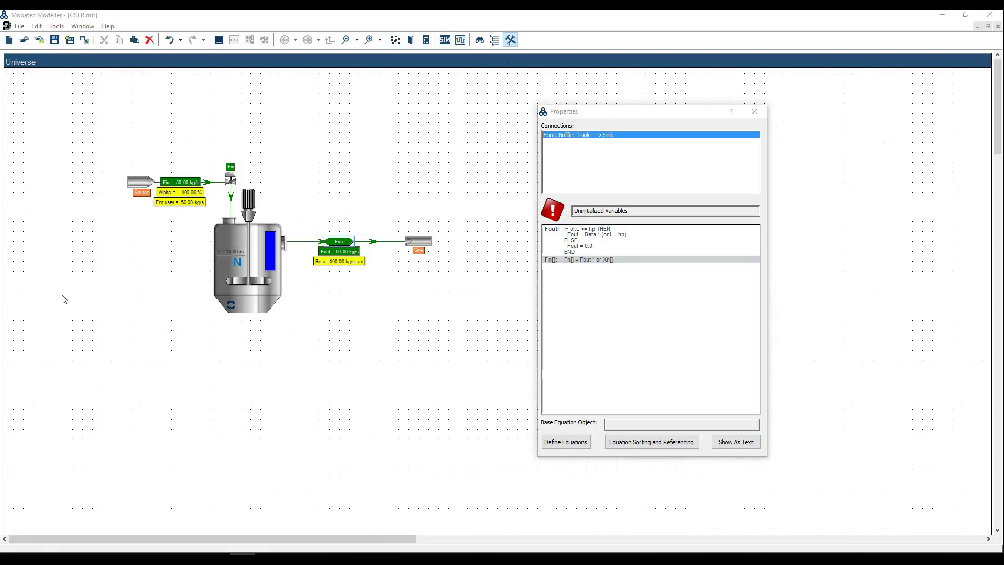
Step: Set the global gas constant R to 8.314 J/mol/K in the global parameters
mouse_move(595, 278)
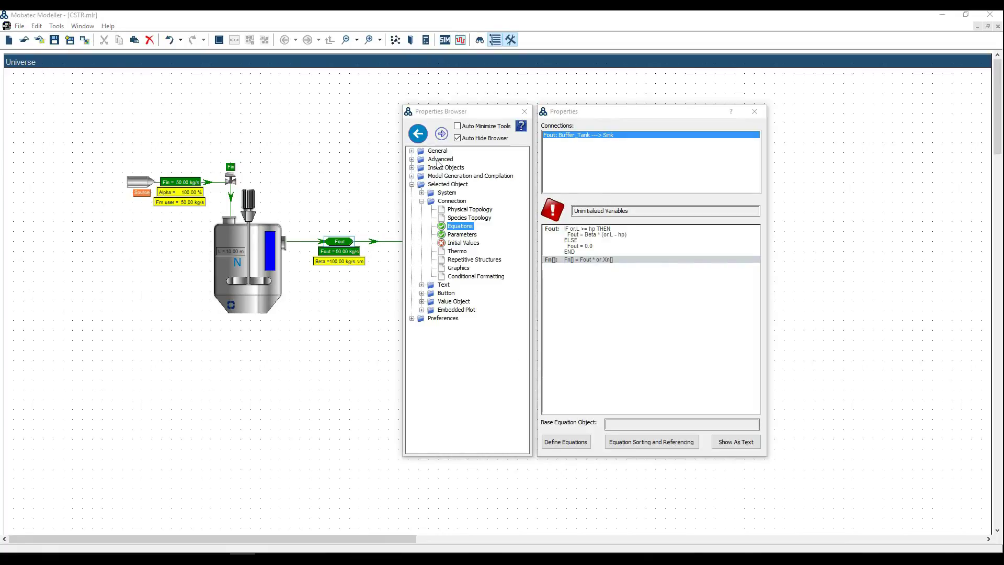
left_click(412, 151)
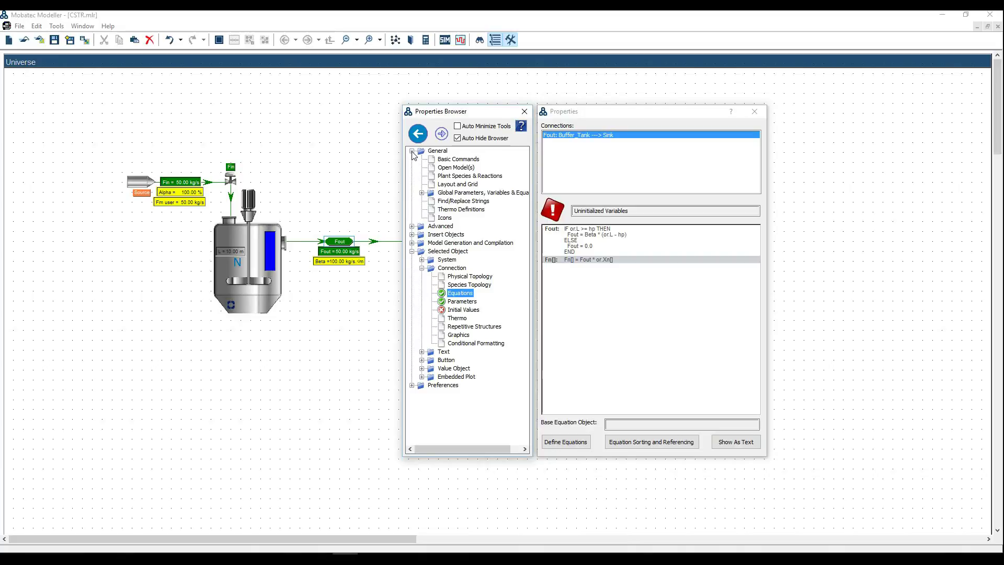
left_click(421, 193)
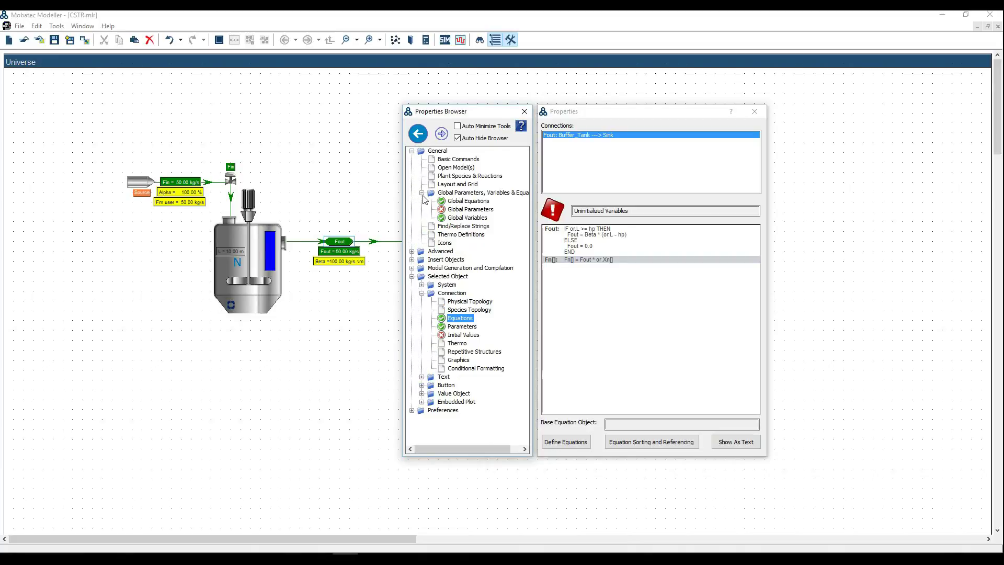
left_click(462, 210)
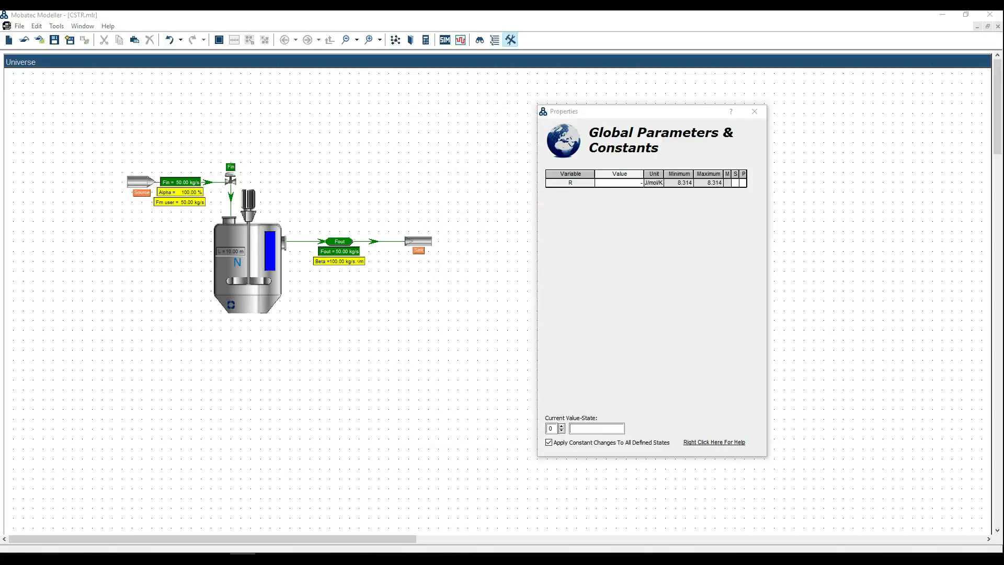
mouse_move(561, 224)
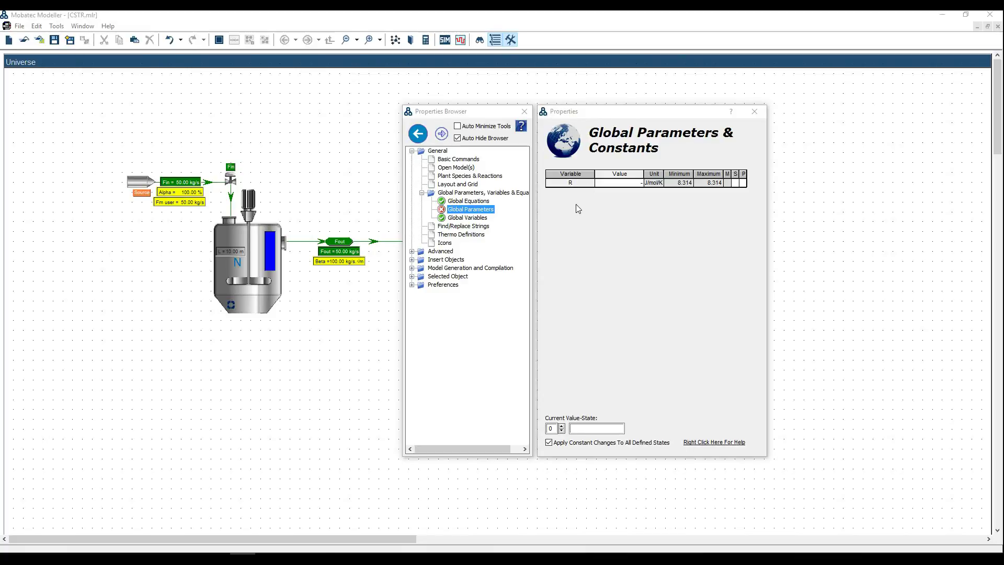
left_click(621, 184)
type("8.314")
key("Return")
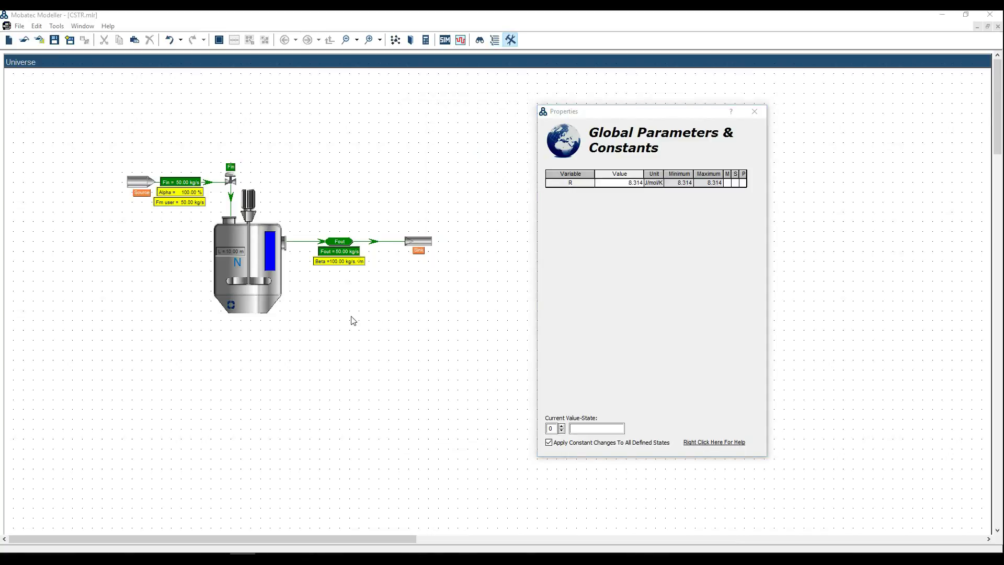
Step: Mark the mole fractions Xn as initial conditions for the buffer tank and set its initial liquid level L to 2 m
left_click(299, 292)
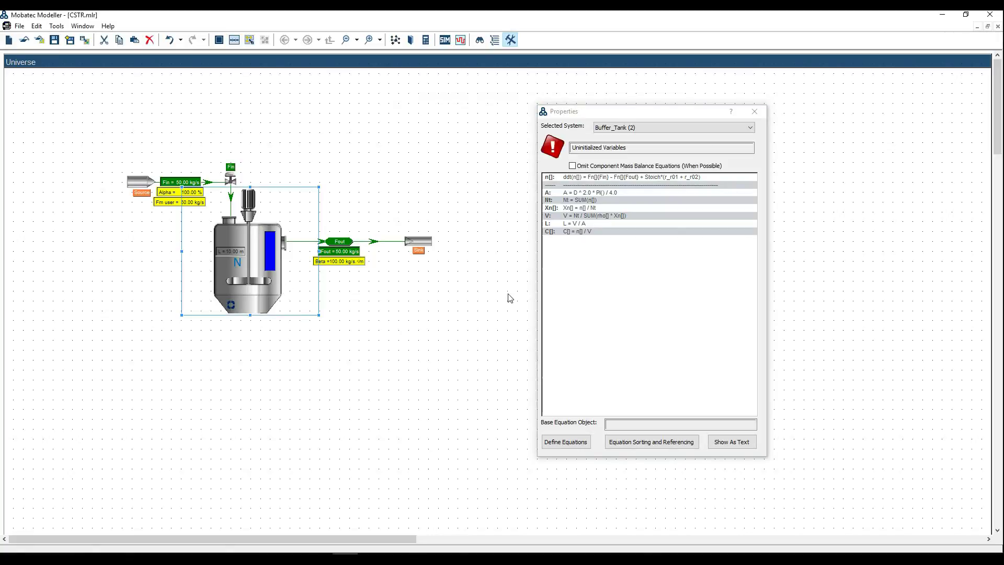
left_click(464, 235)
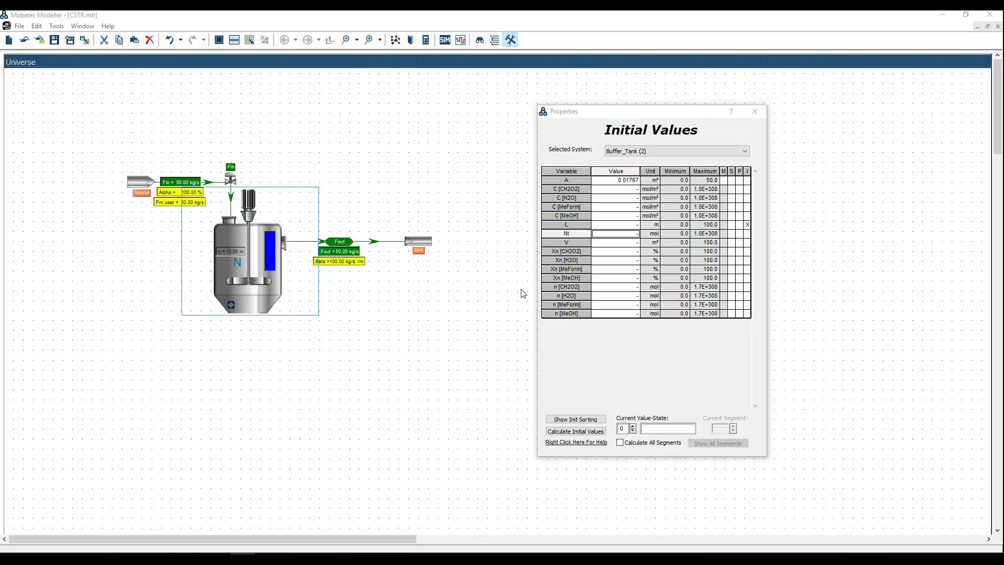
mouse_move(520, 274)
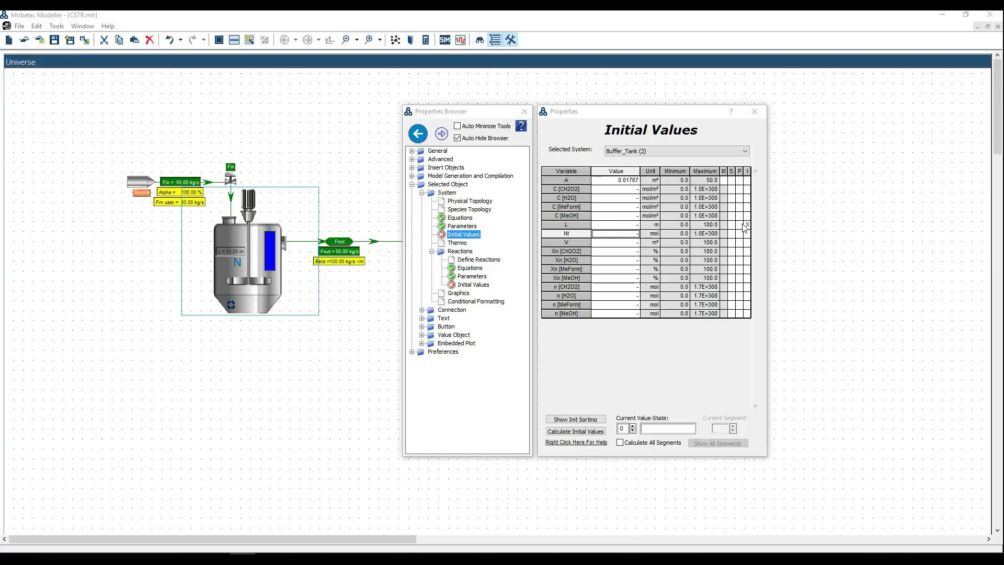
left_click(747, 252)
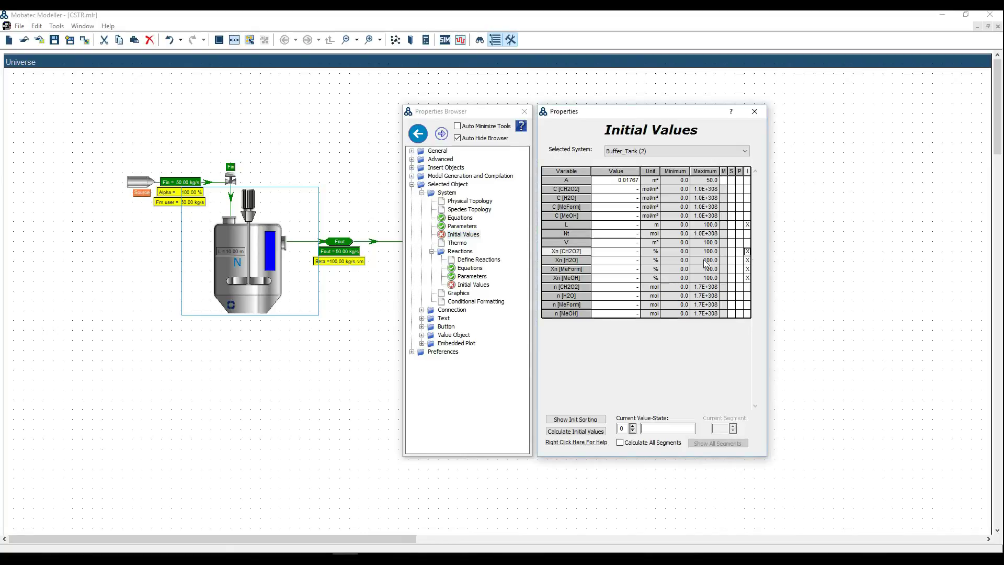
left_click(628, 228)
type("2")
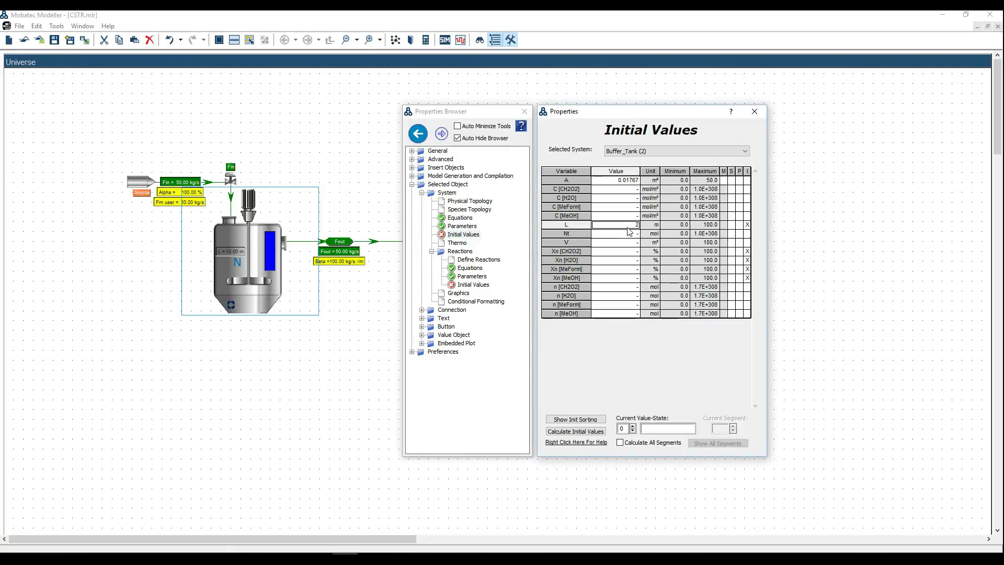
key("Return")
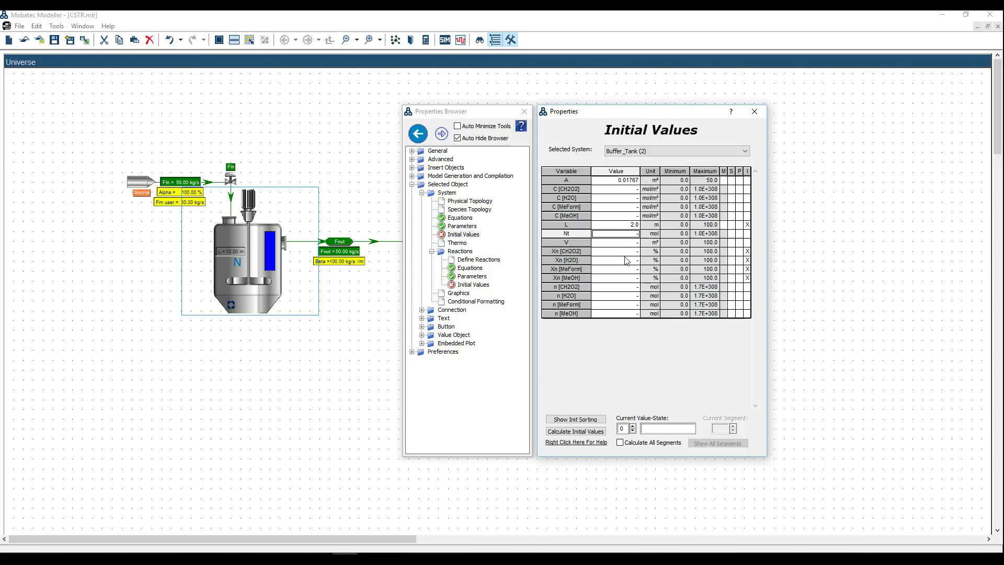
Step: Set the tank's initial mole fractions to 33% CH2O2, 0% H2O, 0% MeForm and 67% MeOH
left_click(624, 253)
type("33")
key("Return")
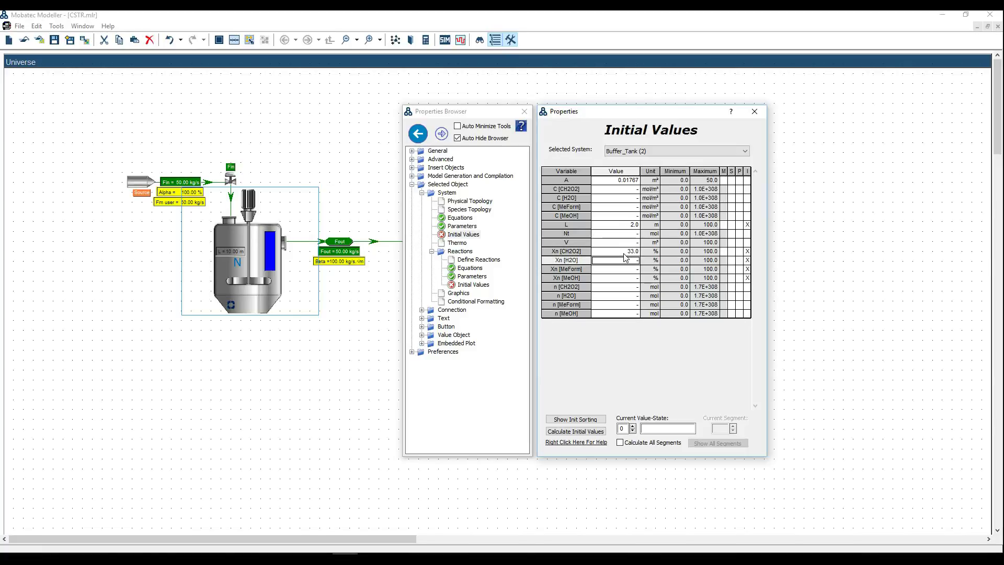
type("0")
key("Return")
type("0")
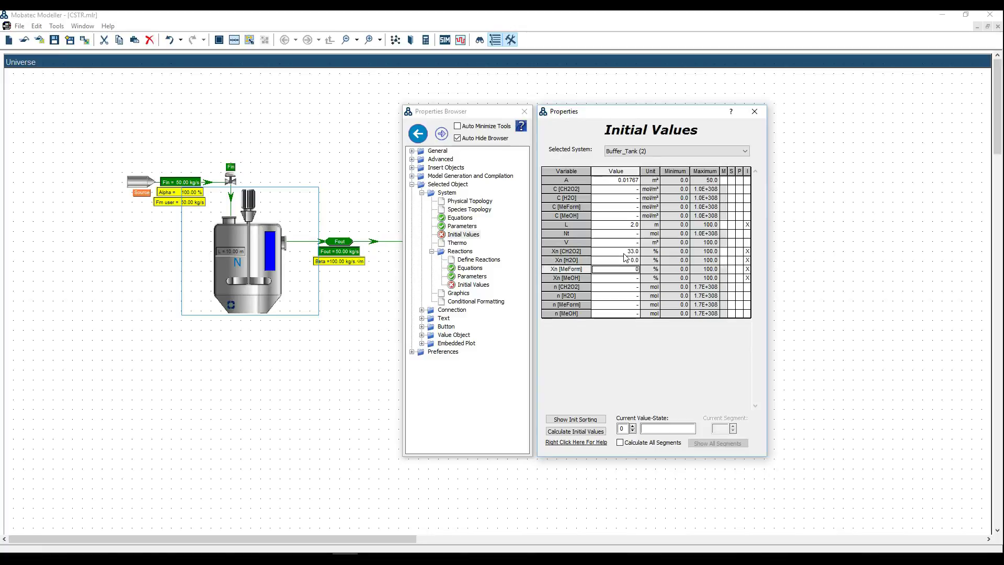
key("Return")
type("67")
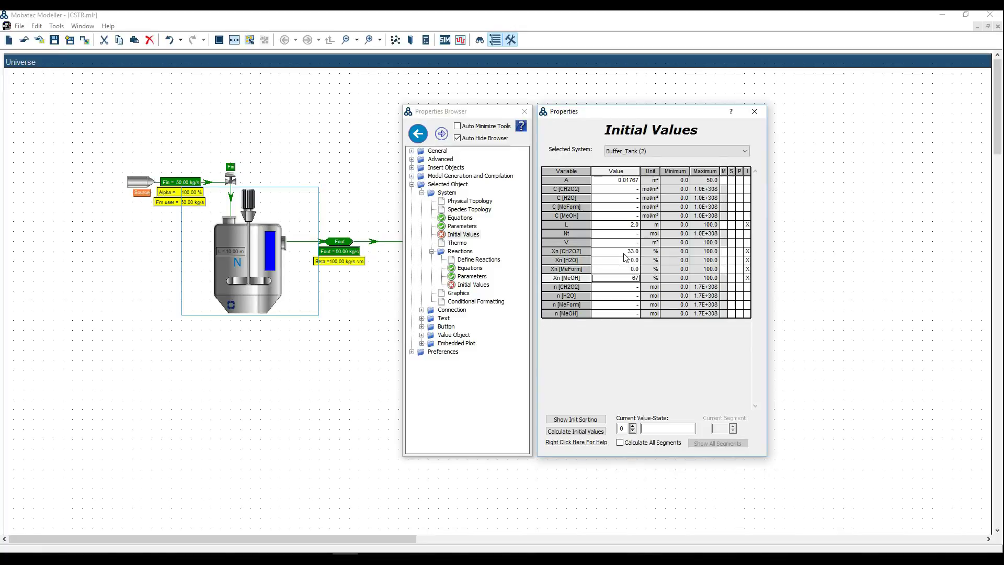
key("Return")
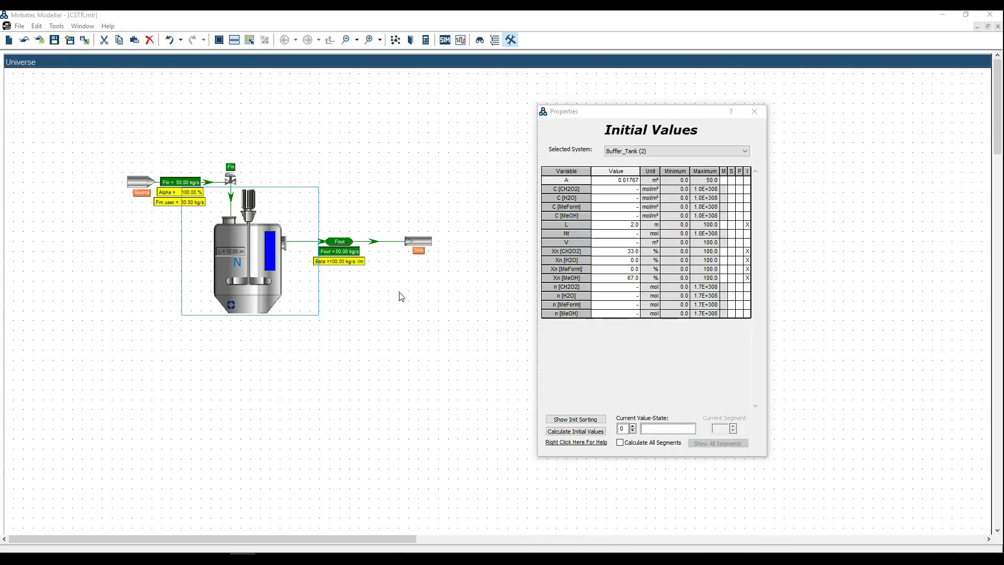
Step: Review the buffer tank's sorting order for the initial value calculation
mouse_move(570, 391)
left_click(580, 420)
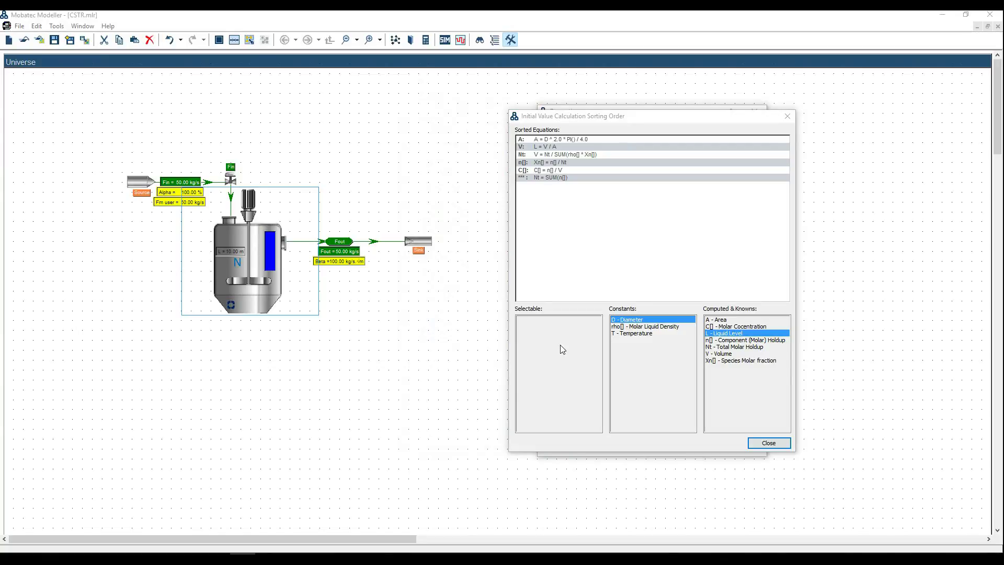
left_click(768, 443)
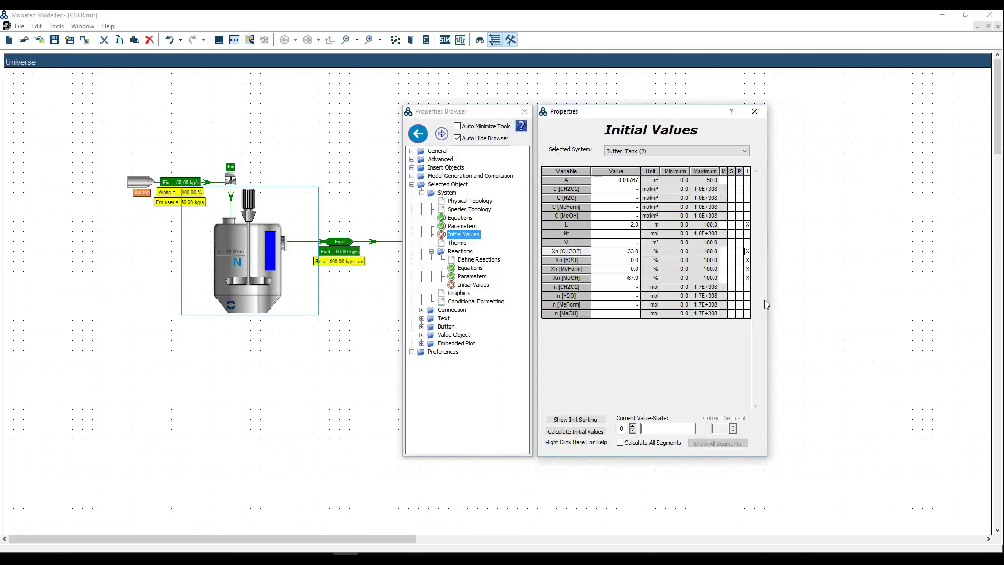
Step: Unmark the mole fractions Xn as initial conditions, inspect the resulting initial value sorting order, and mark them again
left_click(747, 251)
left_click(575, 419)
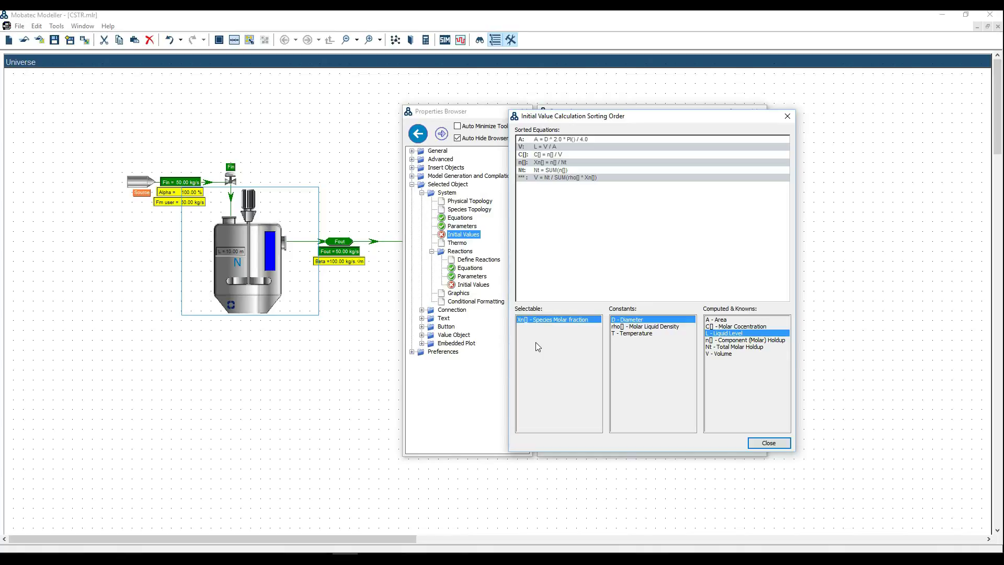
left_click(762, 445)
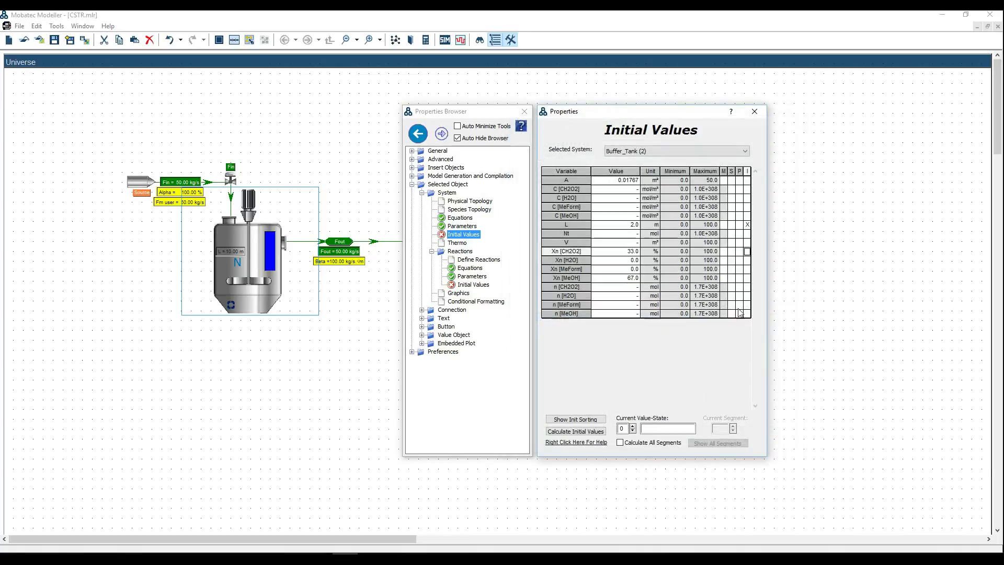
left_click(747, 253)
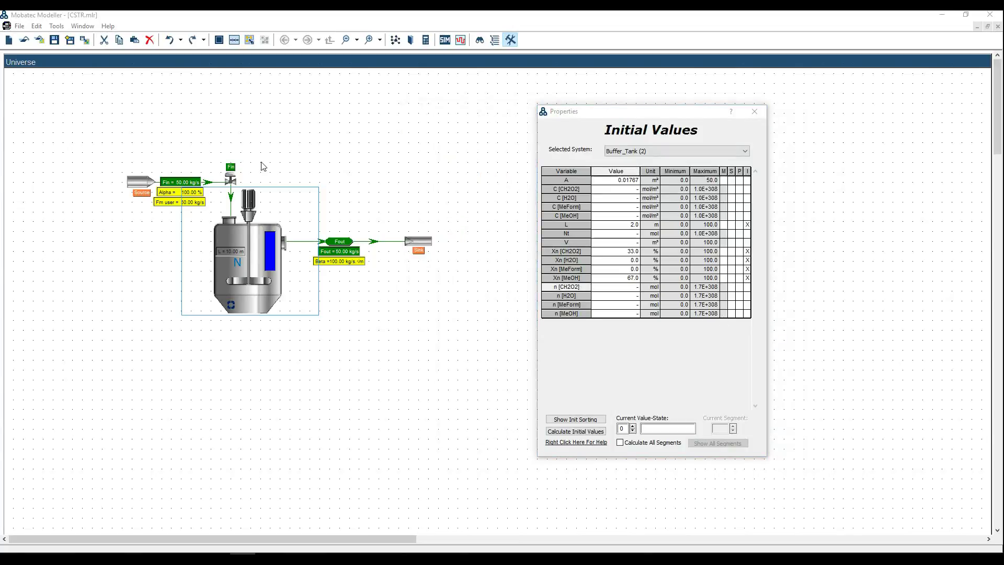
Step: Switch to the Mobatec Modeller Handbook in Adobe Acrobat Reader, read the "Initial conditions check I" slide, and return to Mobatec Modeller
mouse_move(368, 559)
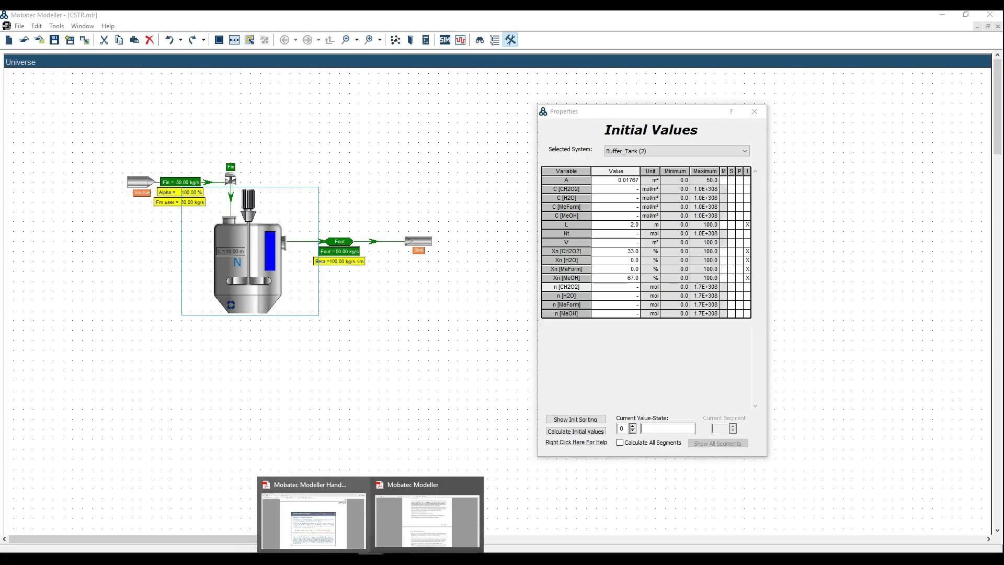
left_click(335, 538)
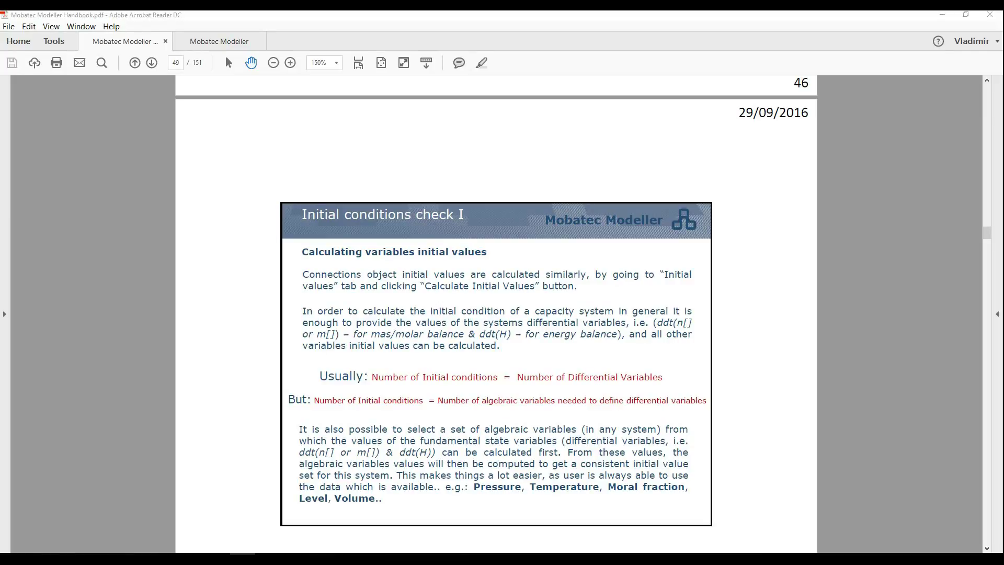
key("alt+Tab")
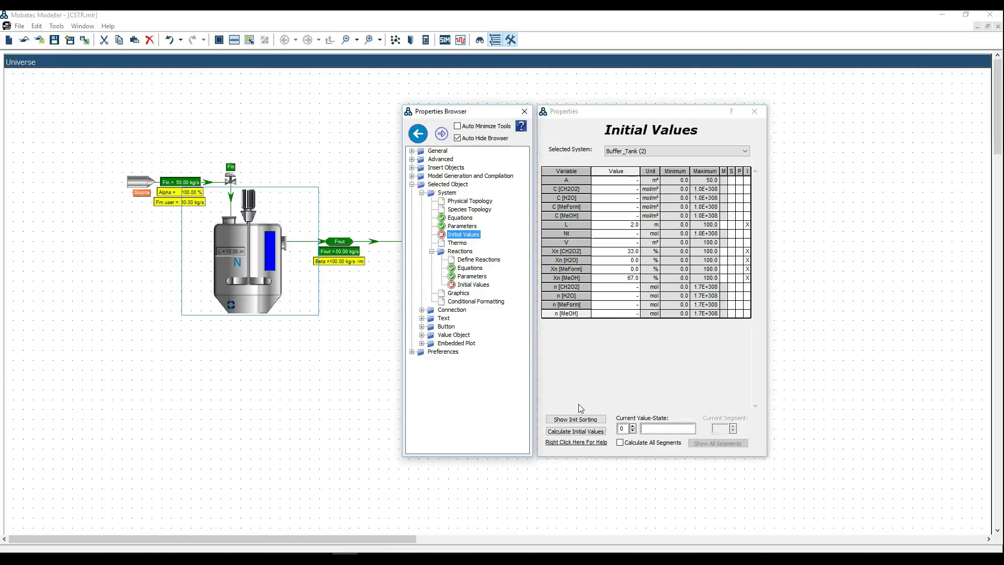
Step: Calculate the initial values of the buffer tank and check those of its reactions r01 and r02
left_click(574, 434)
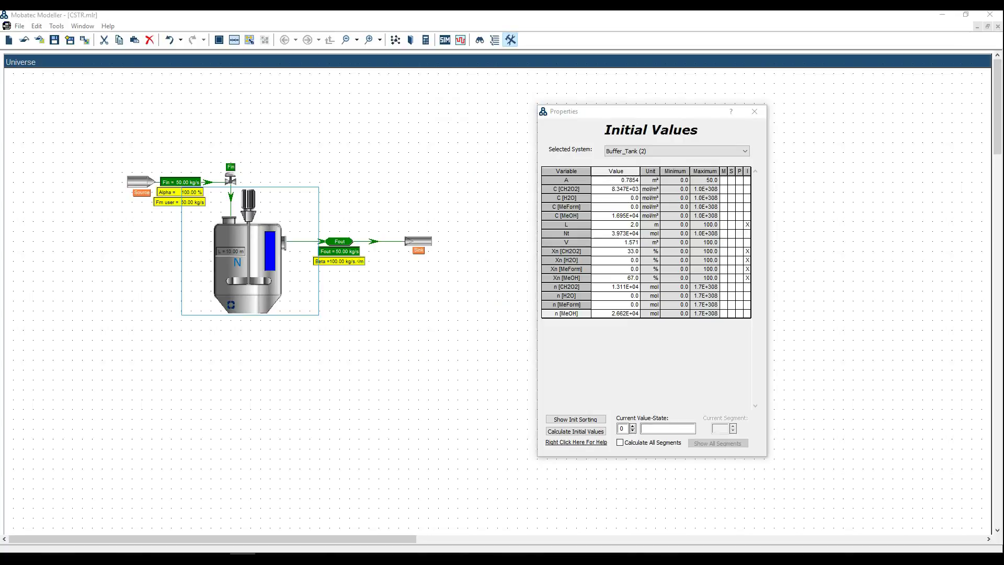
mouse_move(445, 205)
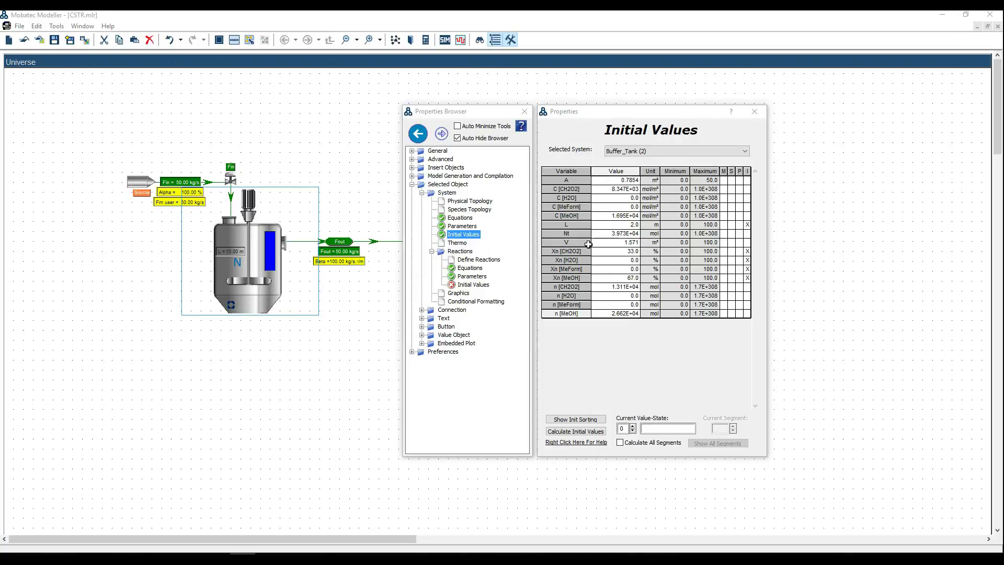
left_click(475, 285)
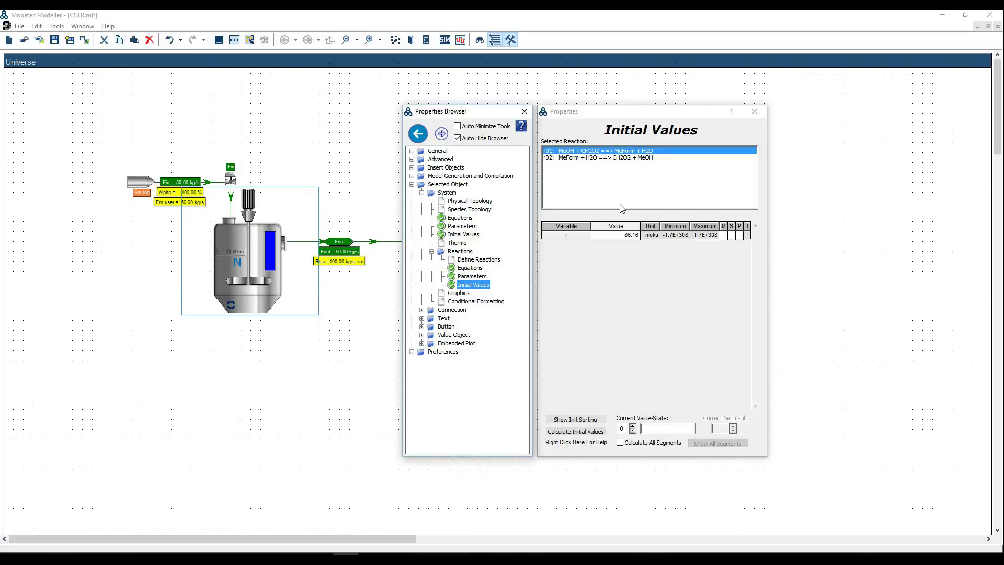
left_click(610, 159)
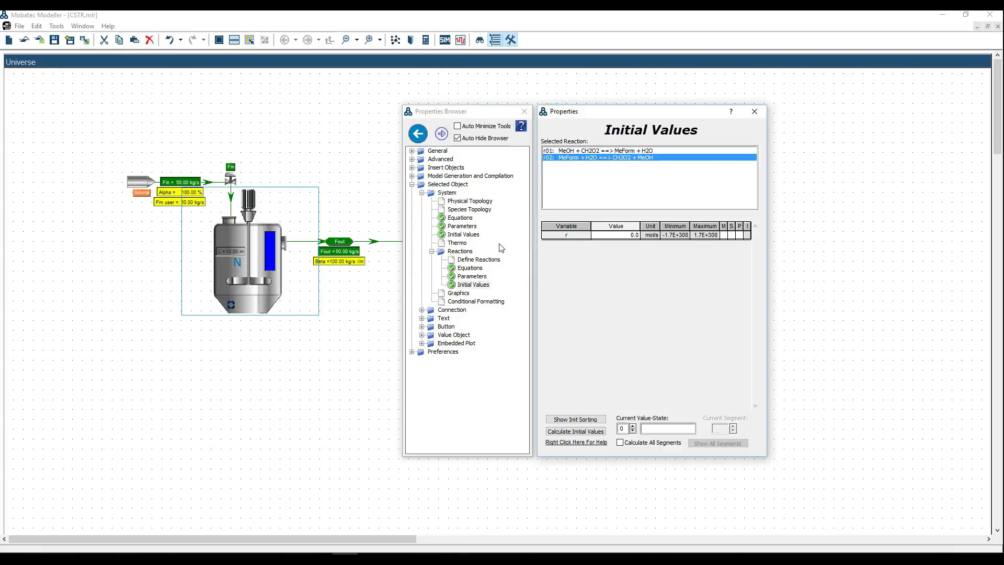
left_click(487, 278)
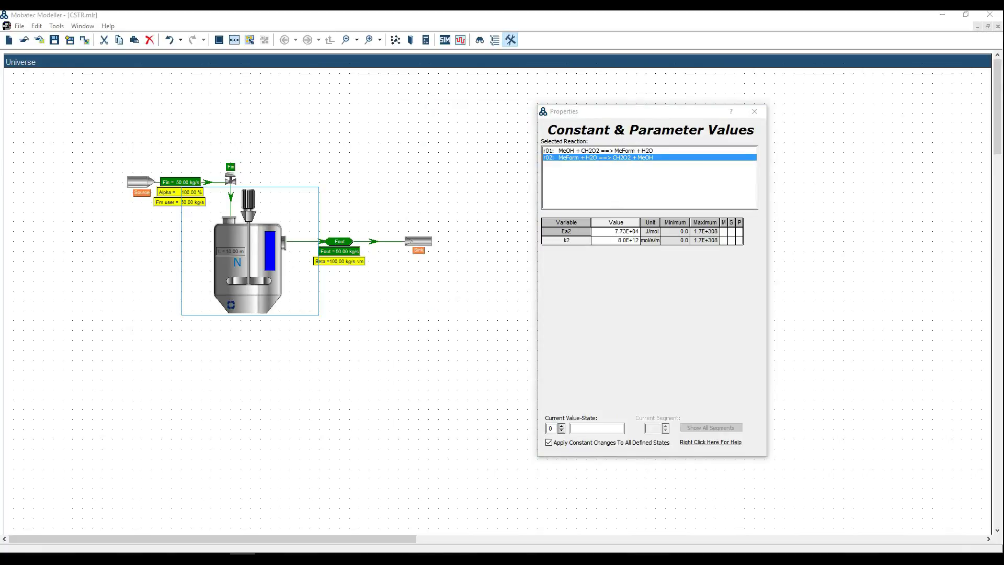
Step: Calculate the initial values of the inlet connection Fin and the outlet connection Fout
left_click(236, 182)
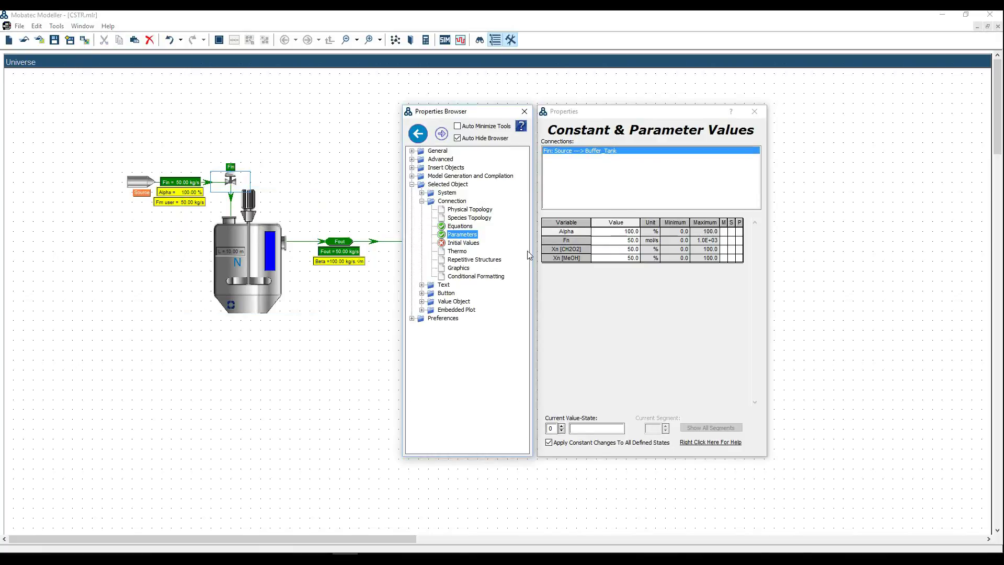
left_click(468, 243)
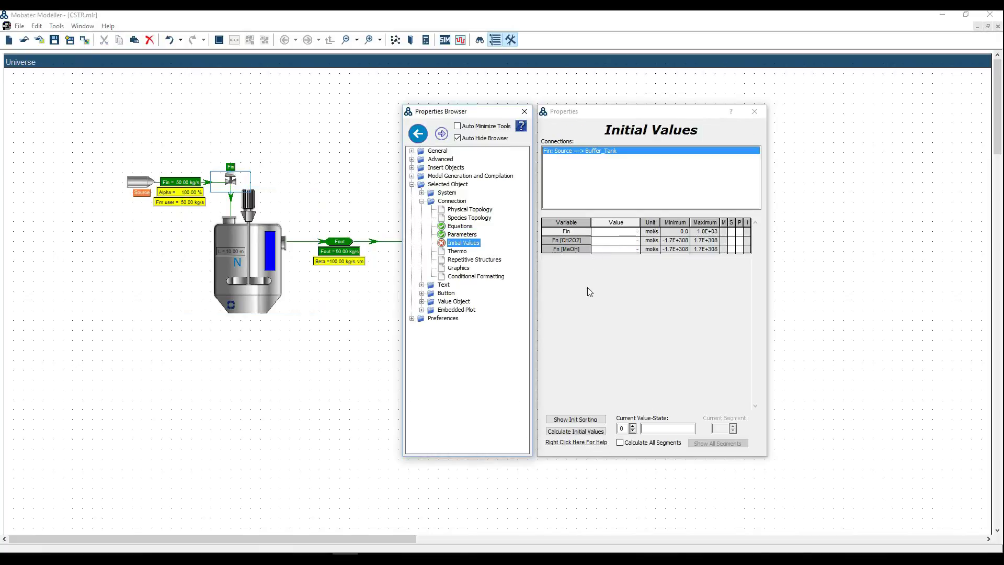
left_click(582, 432)
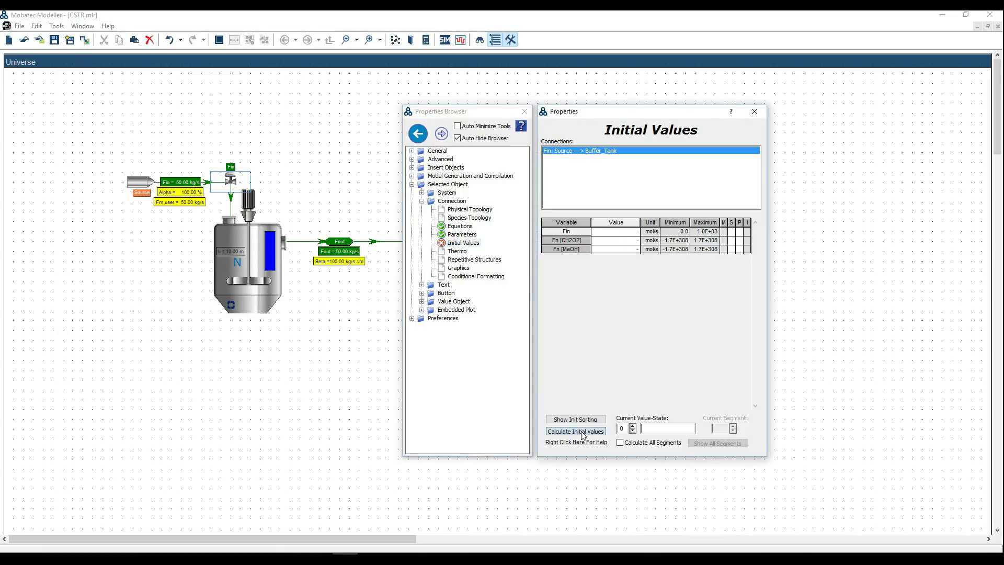
left_click(350, 245)
mouse_move(524, 261)
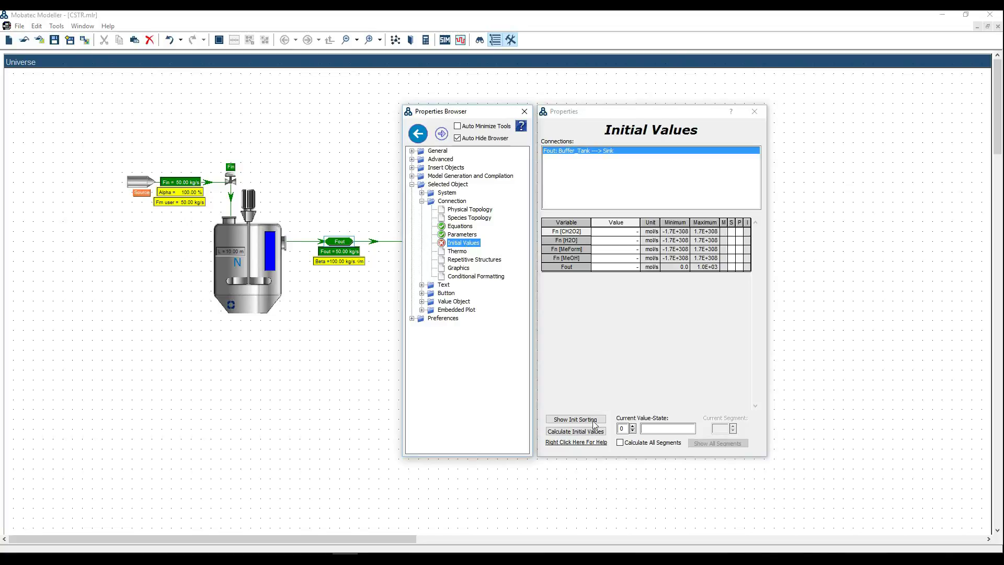
left_click(585, 434)
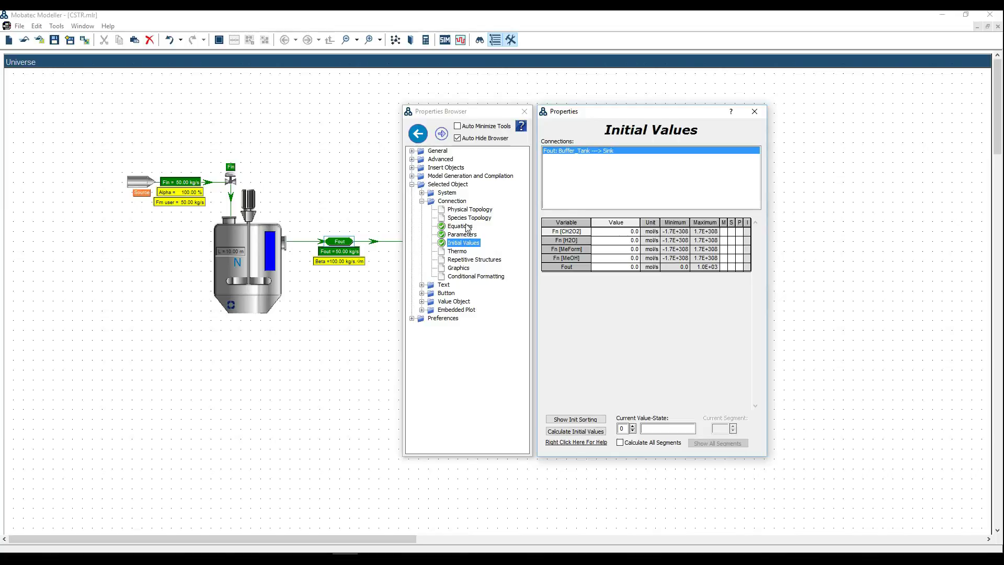
Step: Compare the outlet connection's equations and pipe height hp with the buffer tank's initial liquid level
left_click(463, 227)
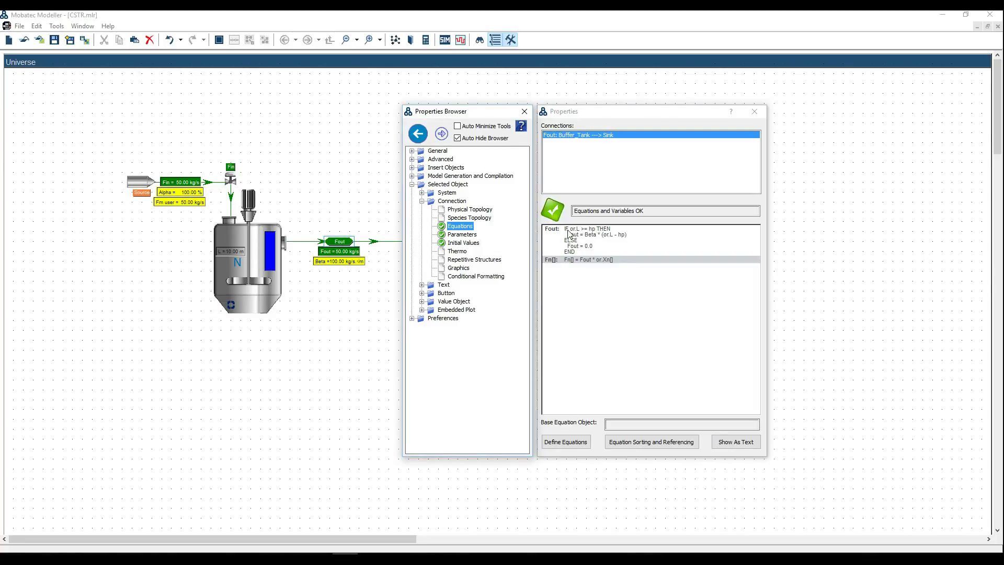
left_click(462, 234)
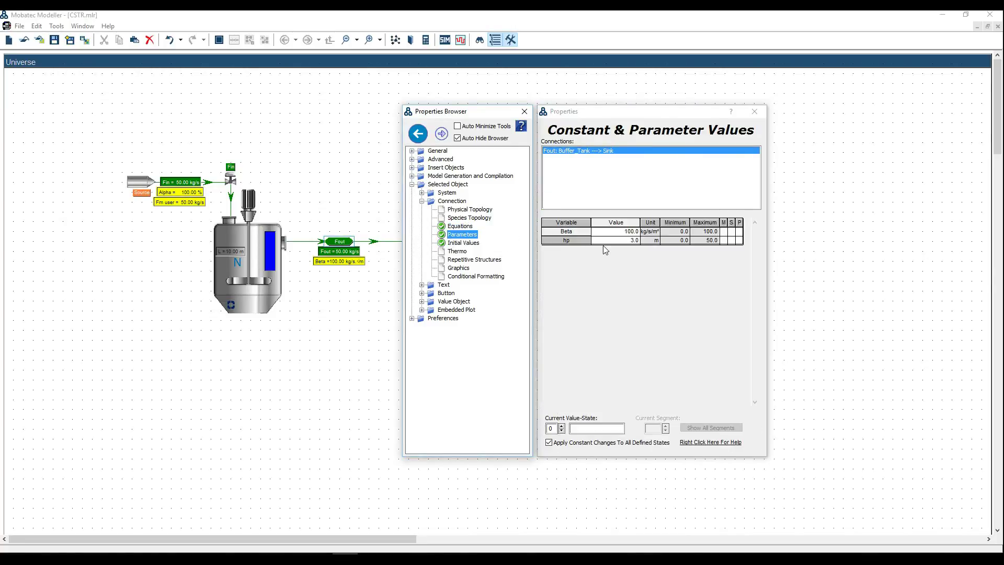
left_click(284, 298)
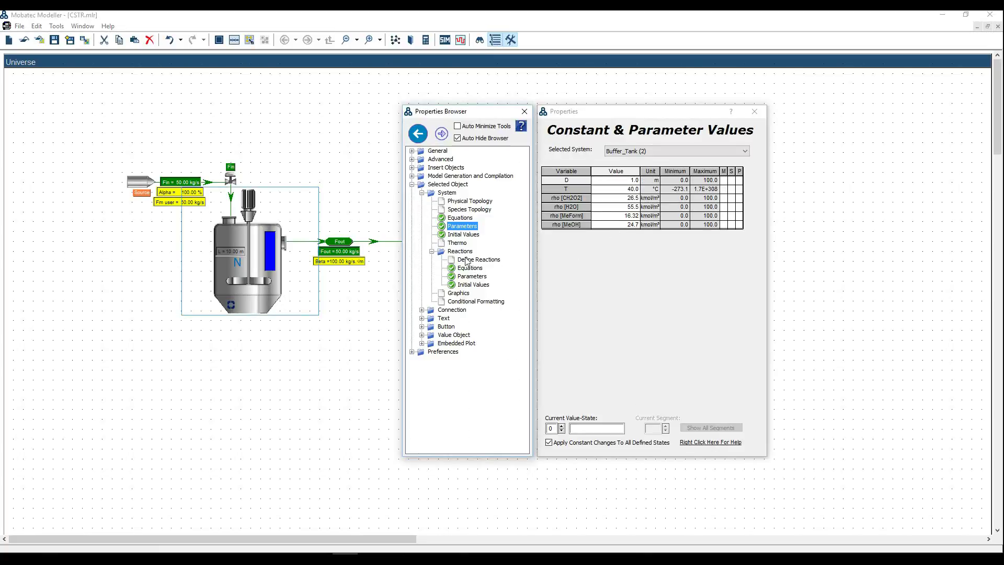
left_click(463, 235)
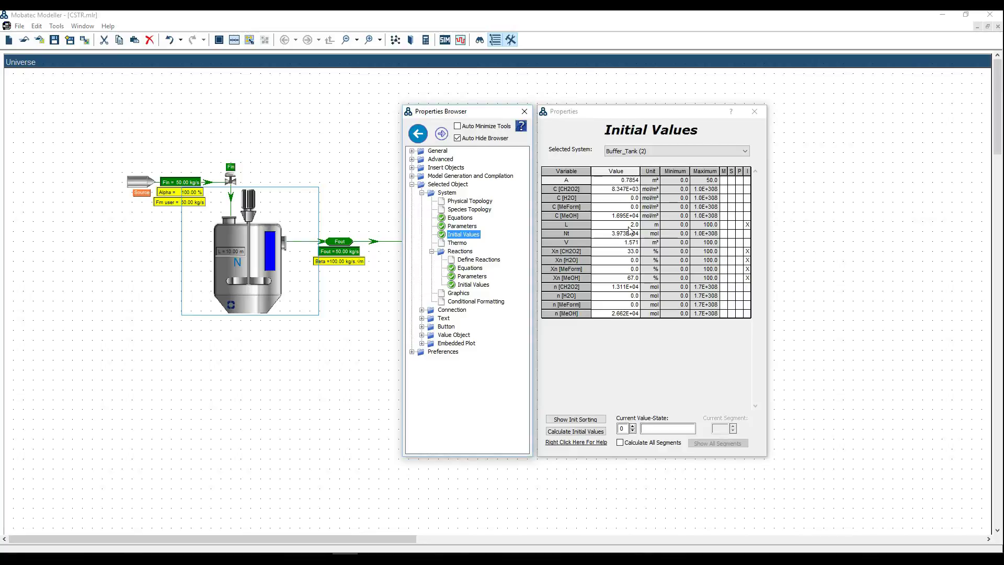
left_click(340, 242)
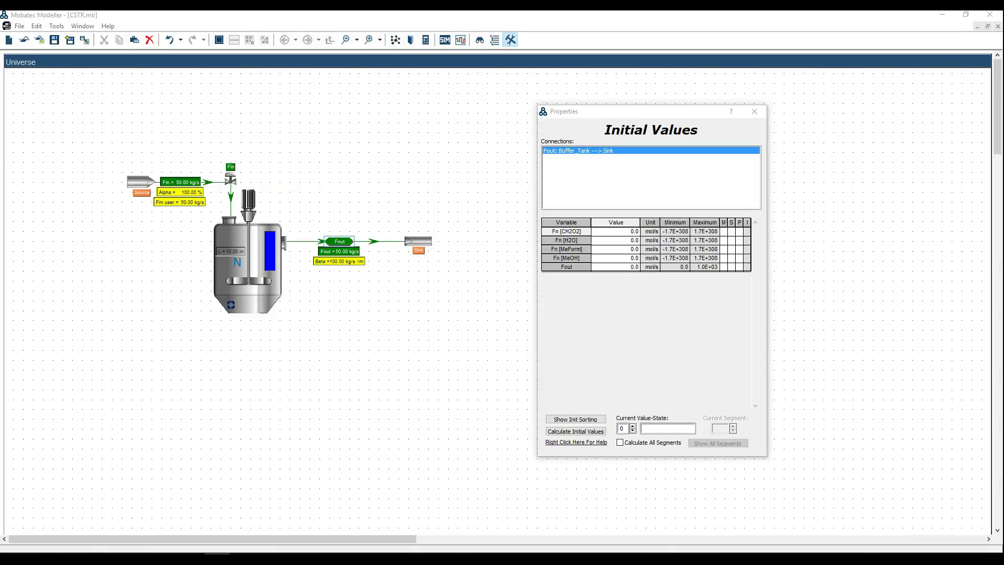
Step: Switch to the exercise PDF in Adobe Acrobat Reader, read the Display variable values section, and return to Mobatec Modeller
key("alt+Tab")
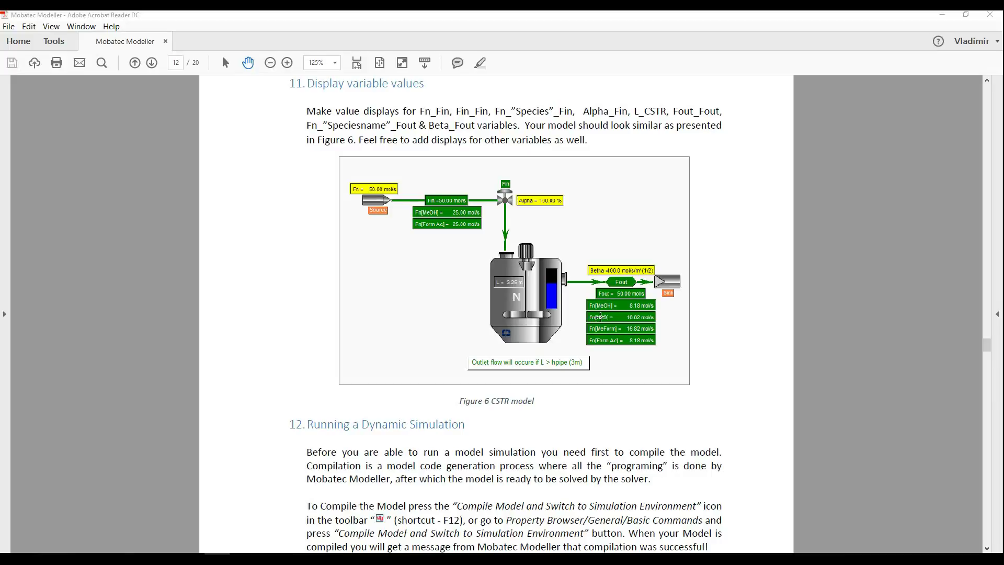
left_click(319, 558)
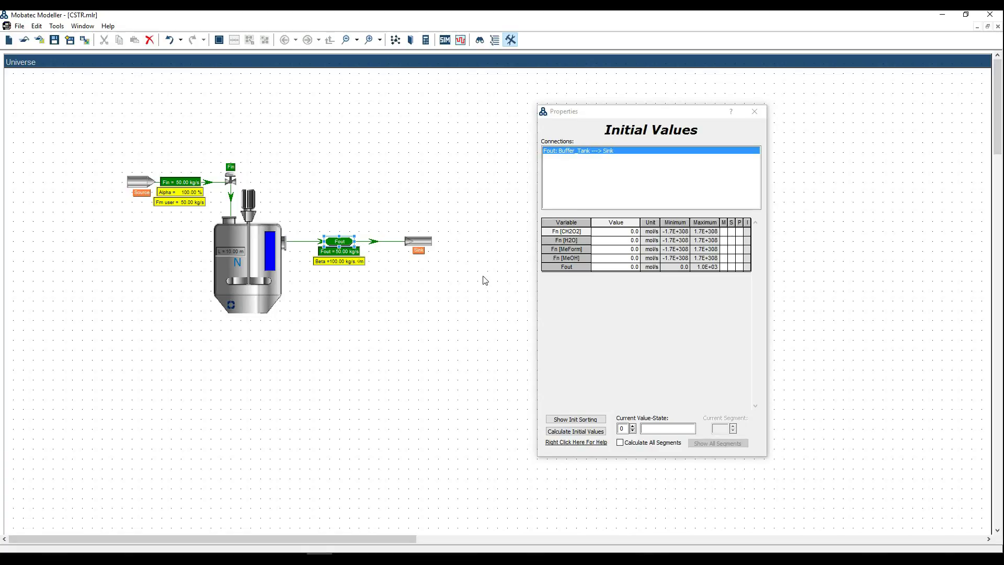
Step: Review the value object settings of the inlet displays linked to Fin: Fn, Fn[MeOH], Fn[FormAc] and Alpha
mouse_move(566, 279)
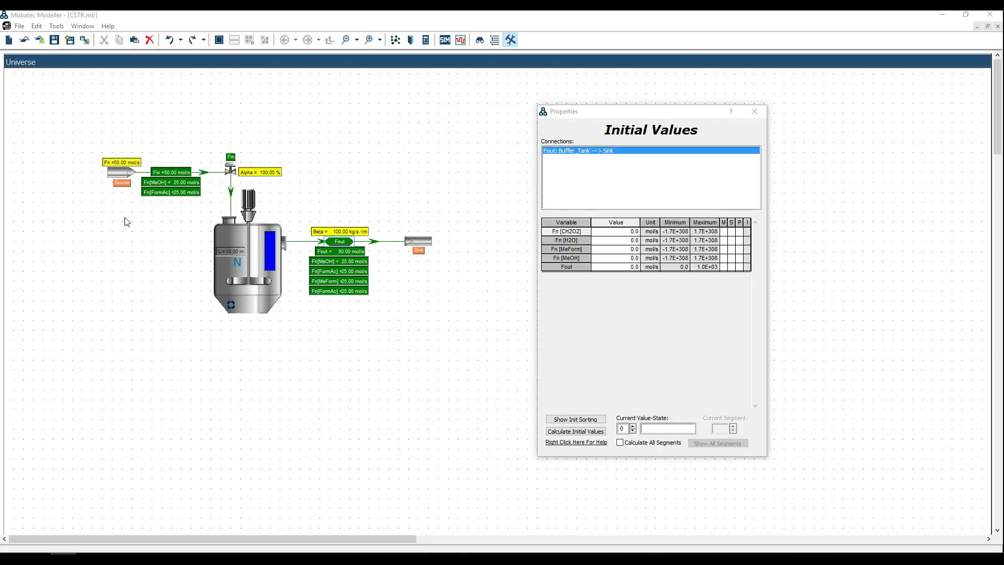
left_click(139, 169)
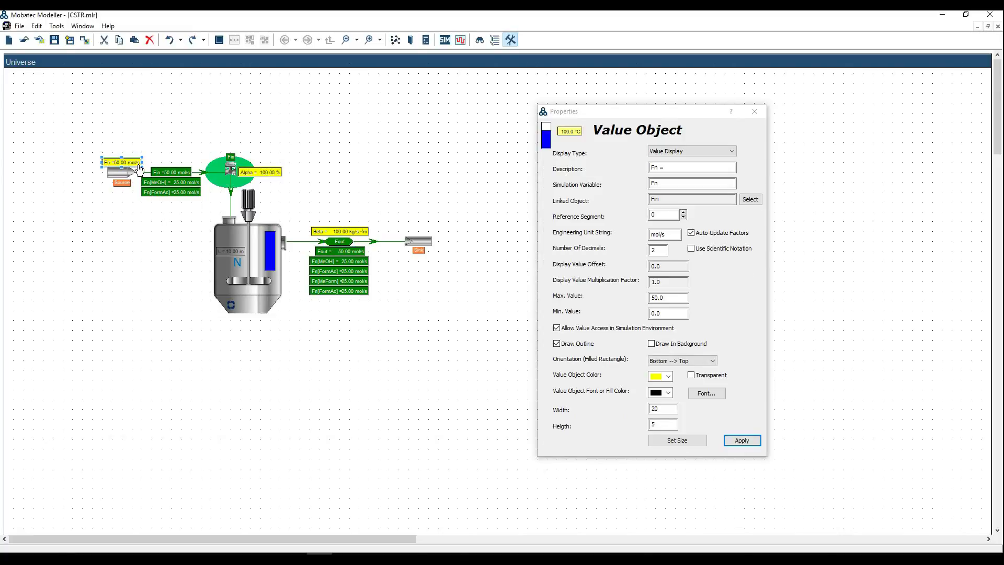
left_click(176, 175)
left_click(176, 182)
left_click(174, 193)
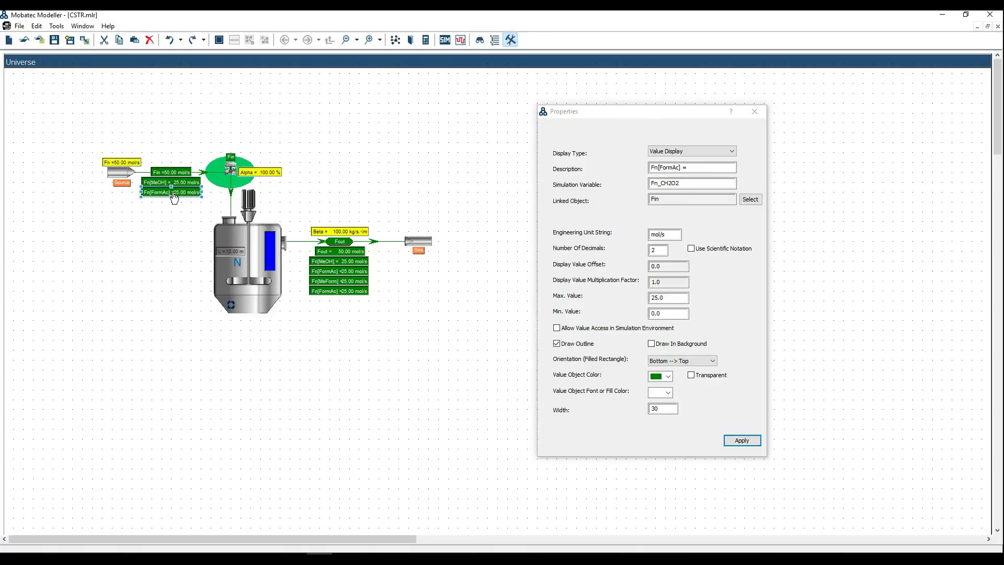
left_click(275, 180)
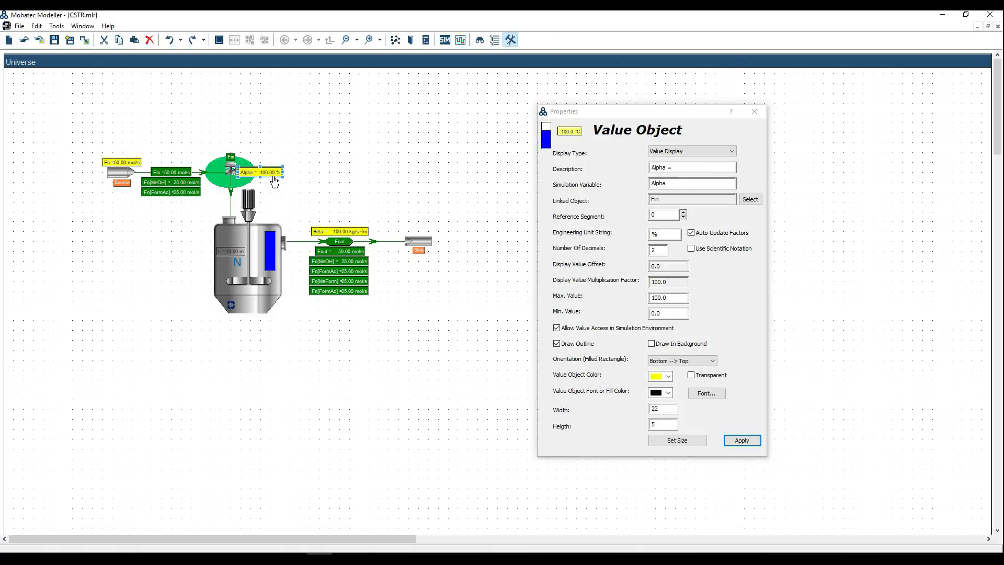
Step: Review the value object settings of the outlet displays linked to Fout and the buffer tank's two level L displays
left_click(344, 235)
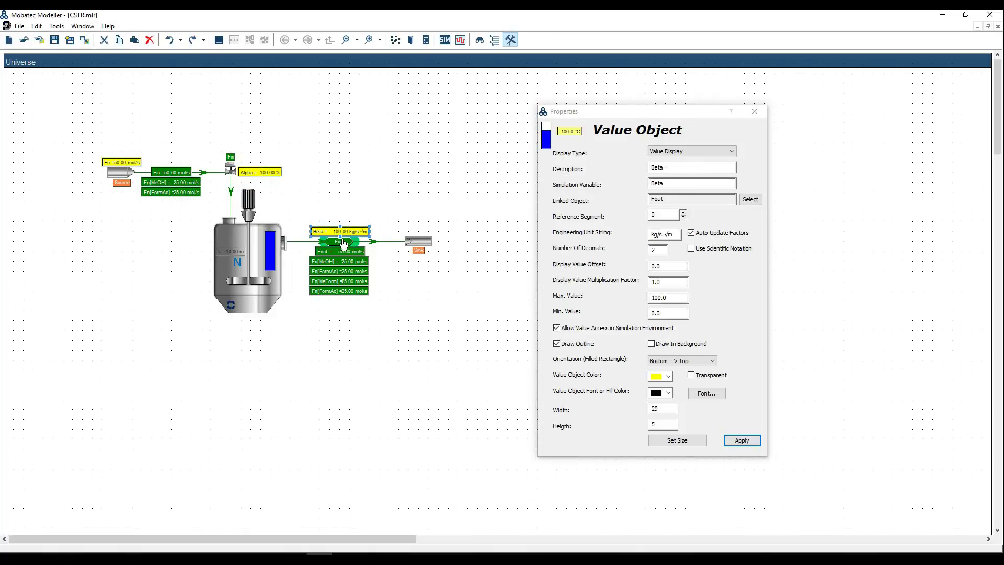
left_click(340, 257)
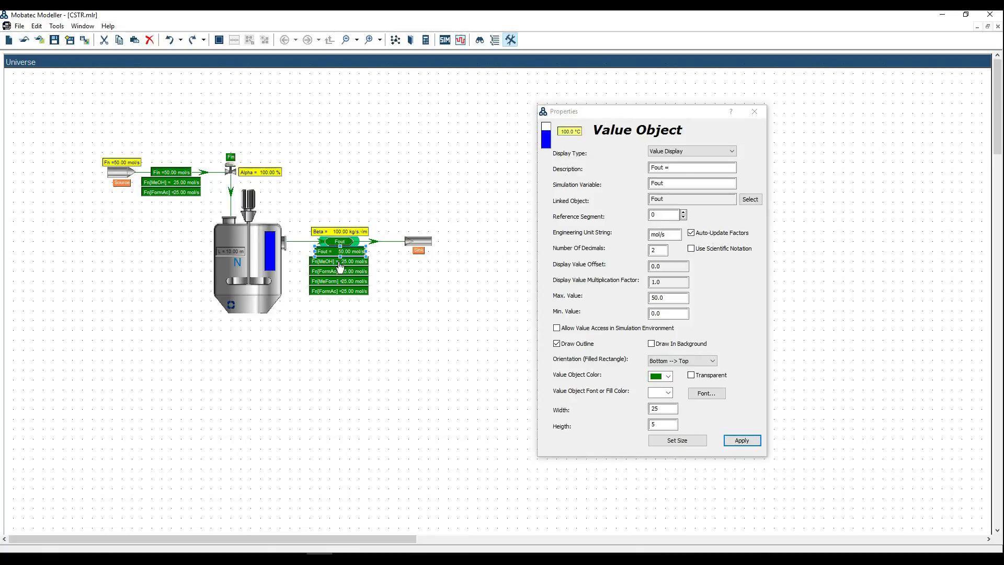
left_click(339, 263)
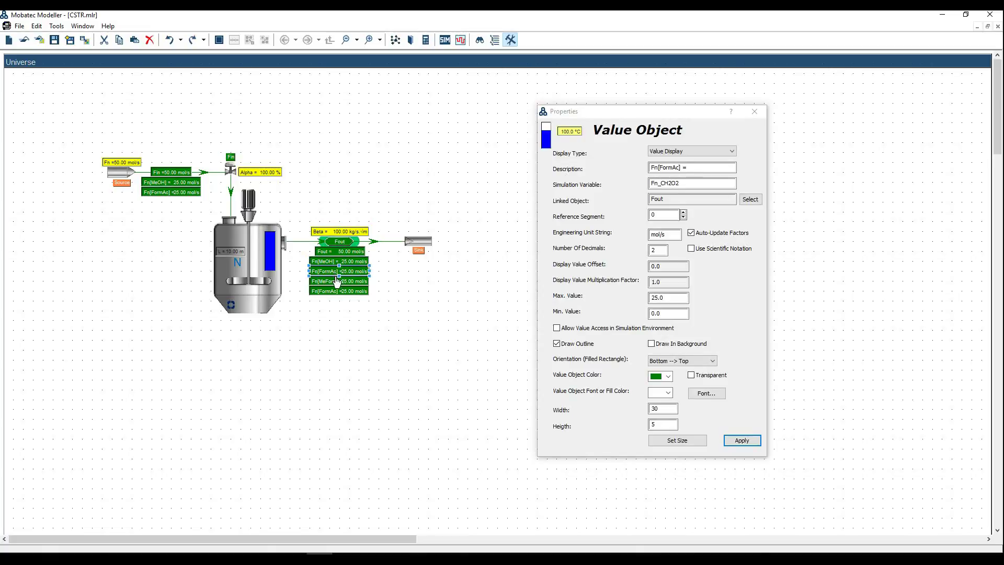
left_click(337, 285)
left_click(338, 295)
left_click(279, 260)
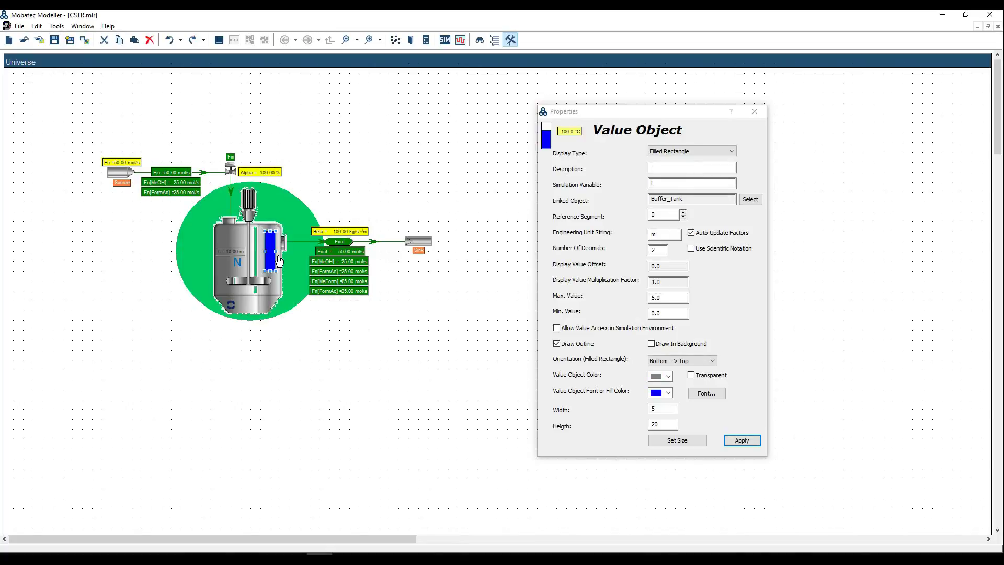
left_click(242, 256)
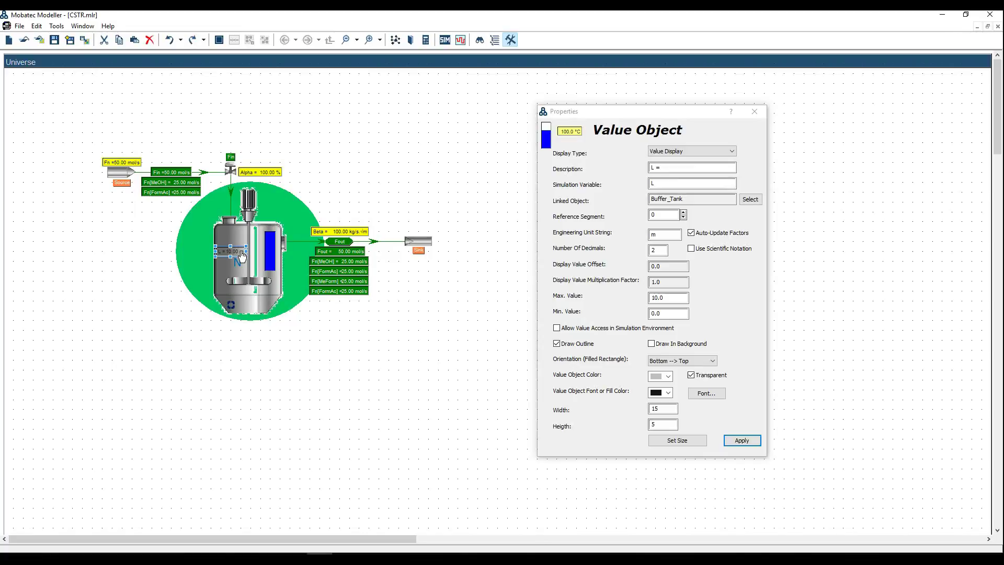
Step: Consult the Running a Dynamic Simulation section in the Adobe Acrobat Reader guide, and compile the CSTR model in Mobatec Modeller for simulation
left_click(306, 333)
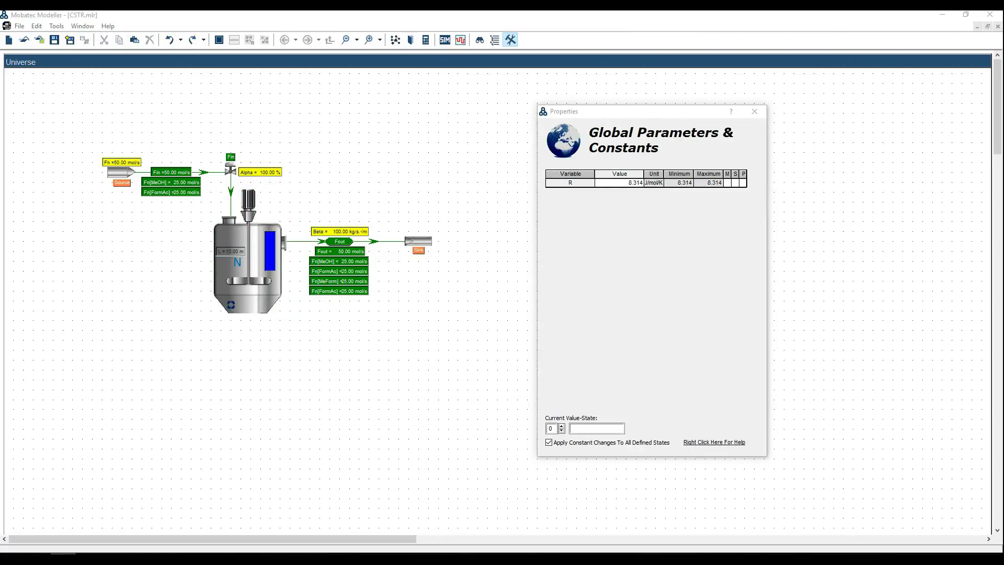
left_click(369, 554)
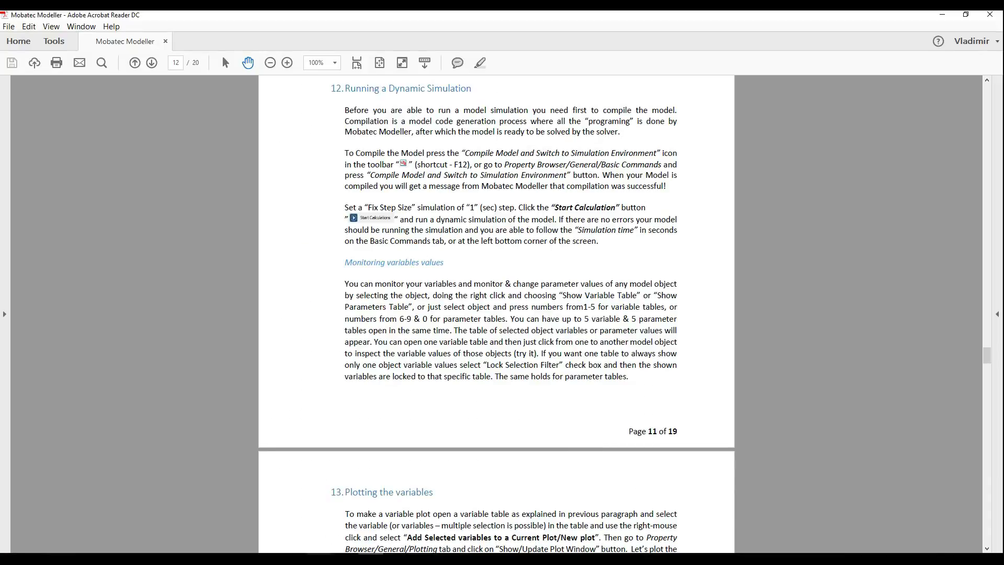
left_click(319, 554)
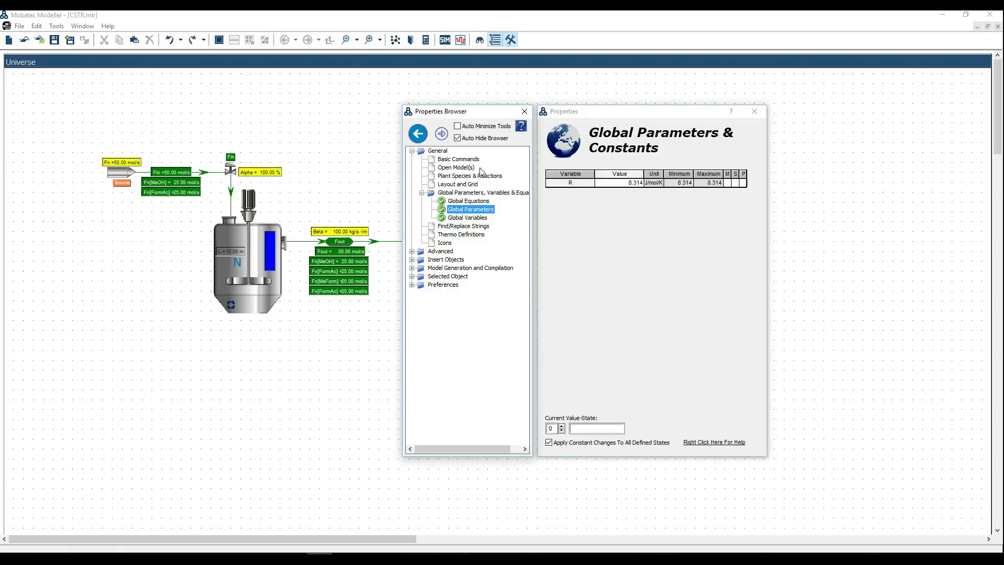
left_click(458, 159)
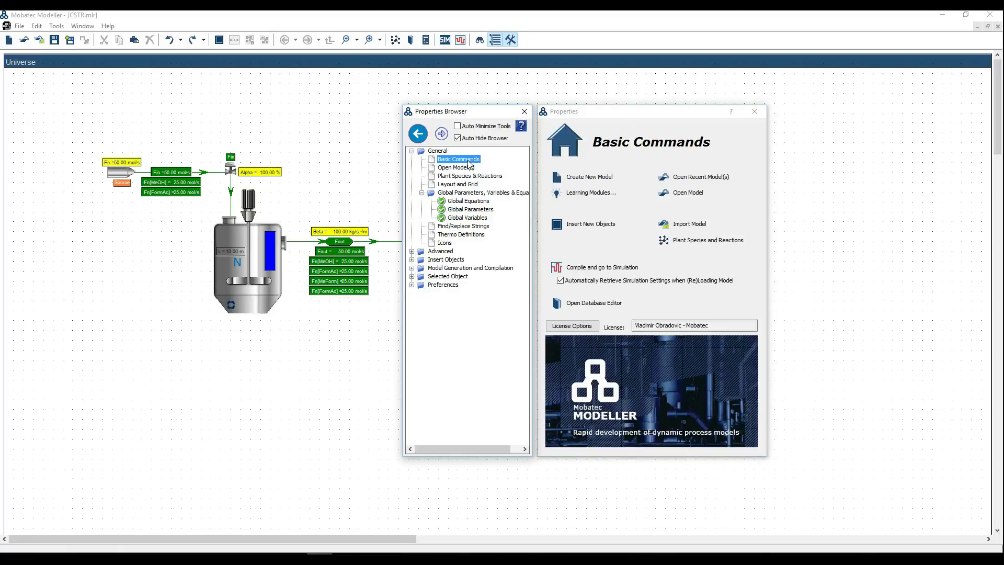
left_click(576, 270)
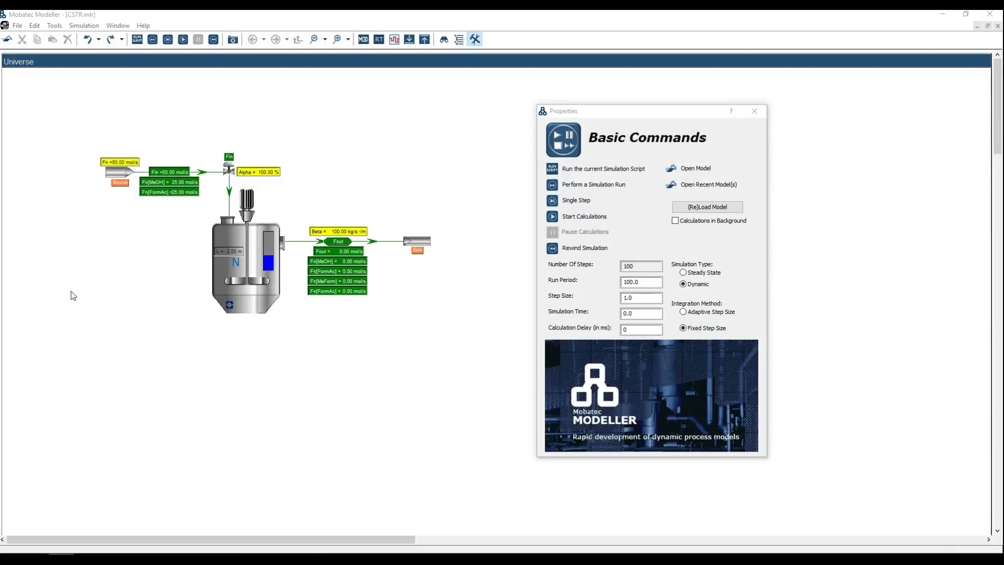
Step: Open the buffer tank's variable table, close the properties window and place the table beside the flowsheet
left_click(266, 307)
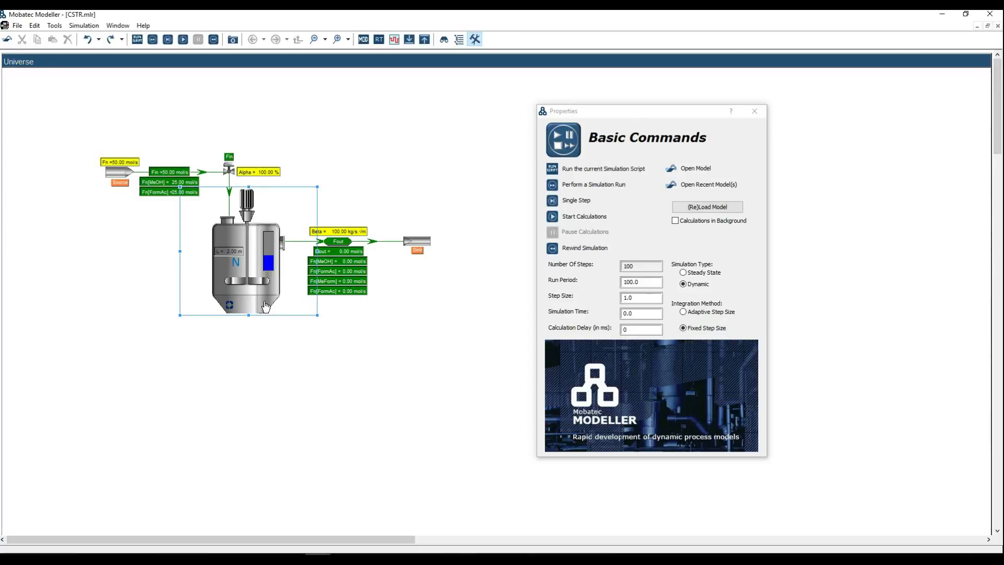
double_click(265, 308)
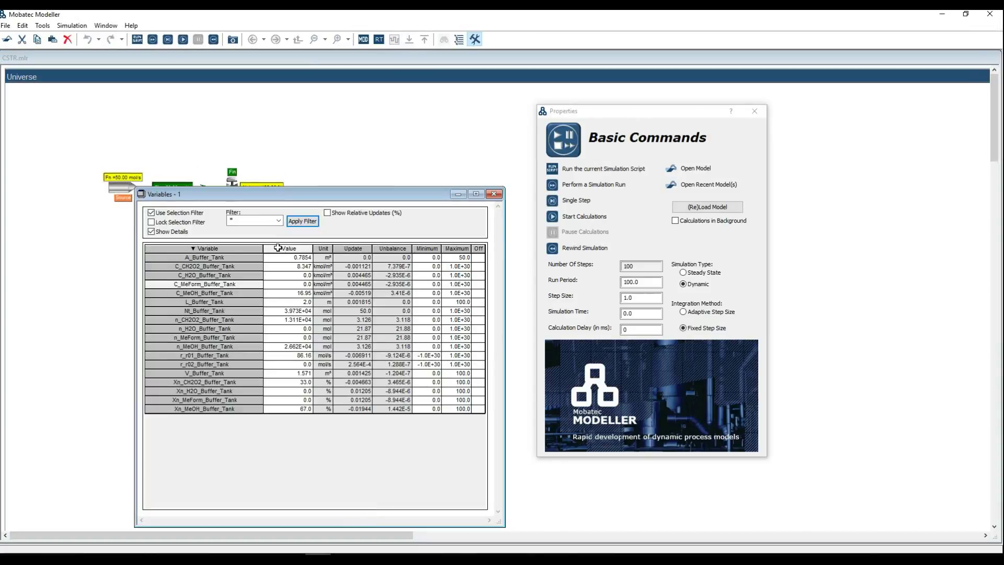
left_click_drag(283, 197, 357, 181)
left_click(697, 134)
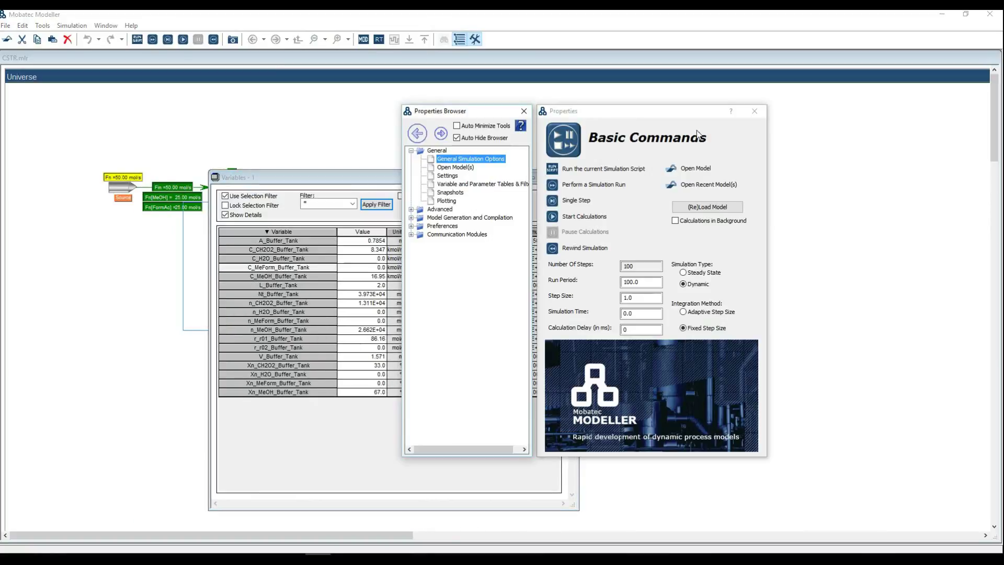
left_click(753, 111)
left_click_drag(432, 179, 699, 149)
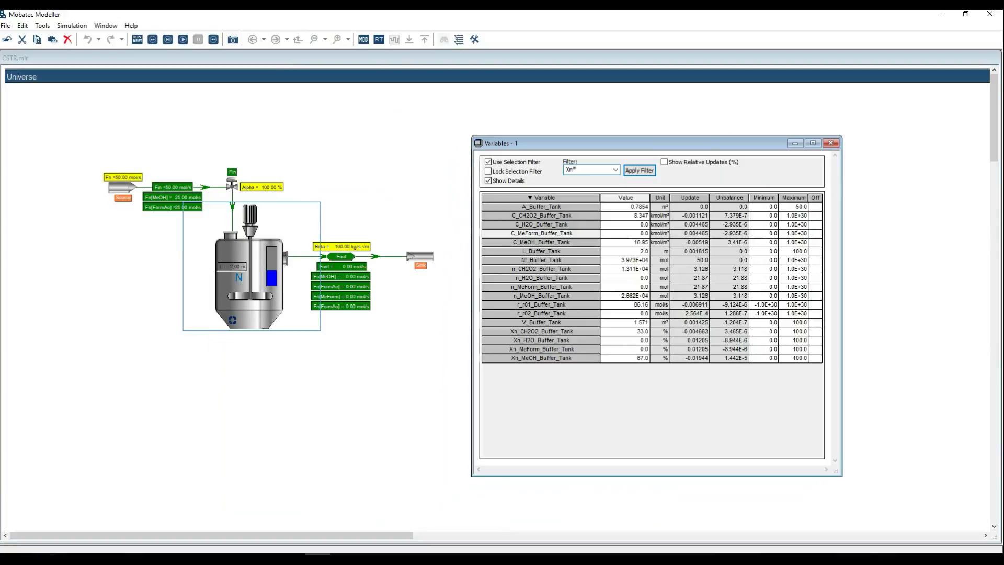
Step: Filter the tank's variable table by Xn*, lock its selection filter and shrink the table to the filtered rows
type("*")
key("Return")
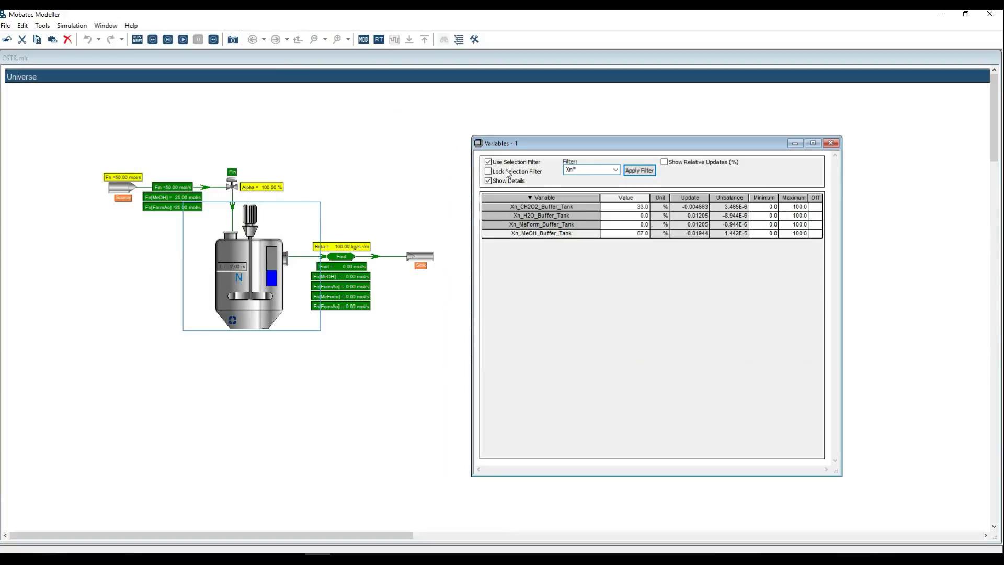
left_click(489, 172)
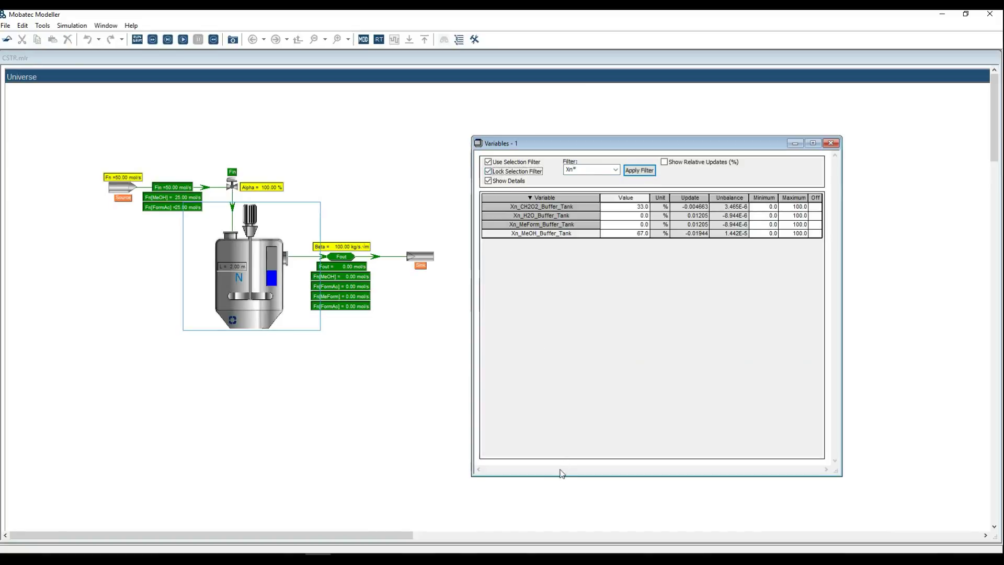
left_click_drag(560, 477, 566, 265)
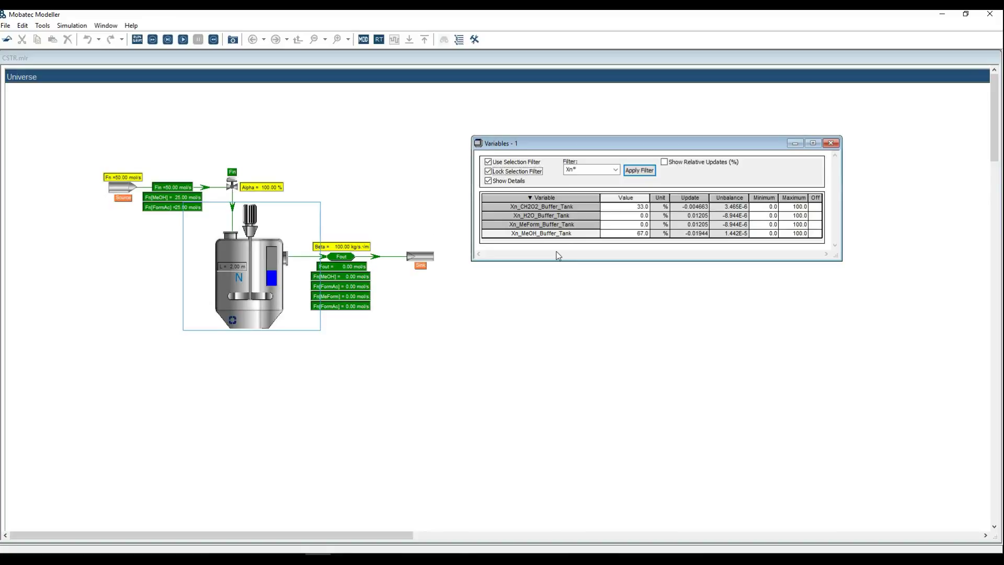
Step: Review the simulation settings, run the dynamic simulation with a fixed step size and pause it
left_click(435, 233)
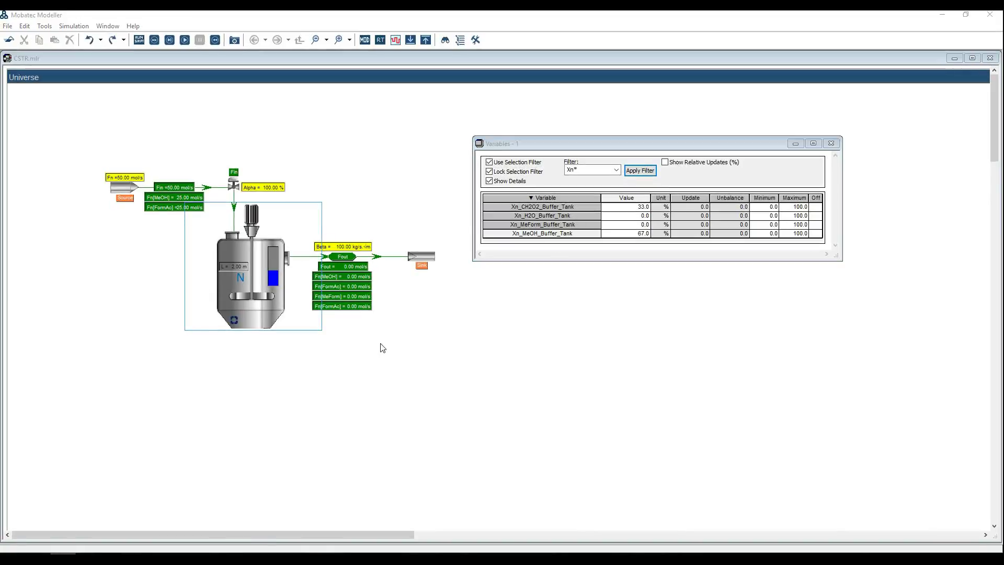
left_click(412, 356)
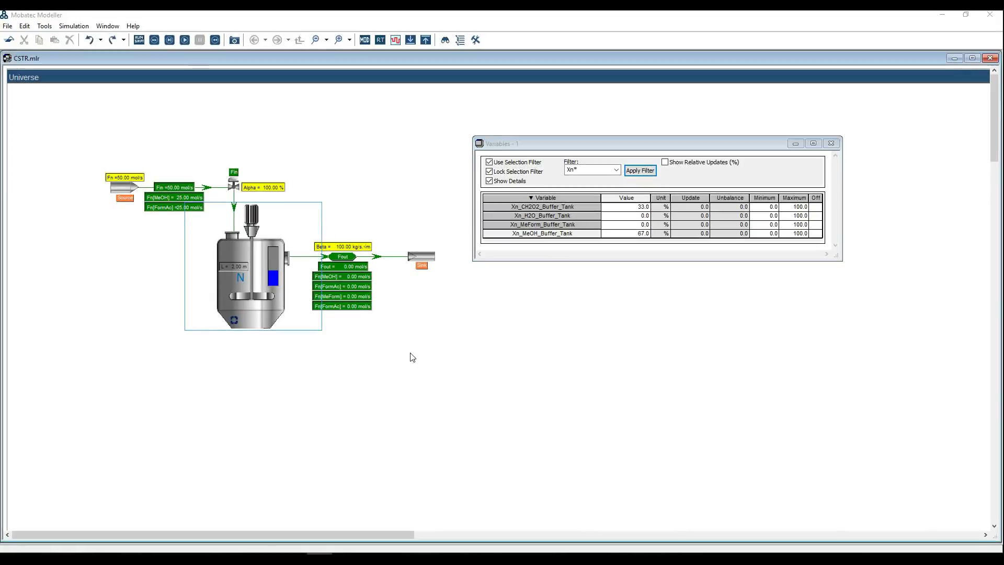
left_click(185, 42)
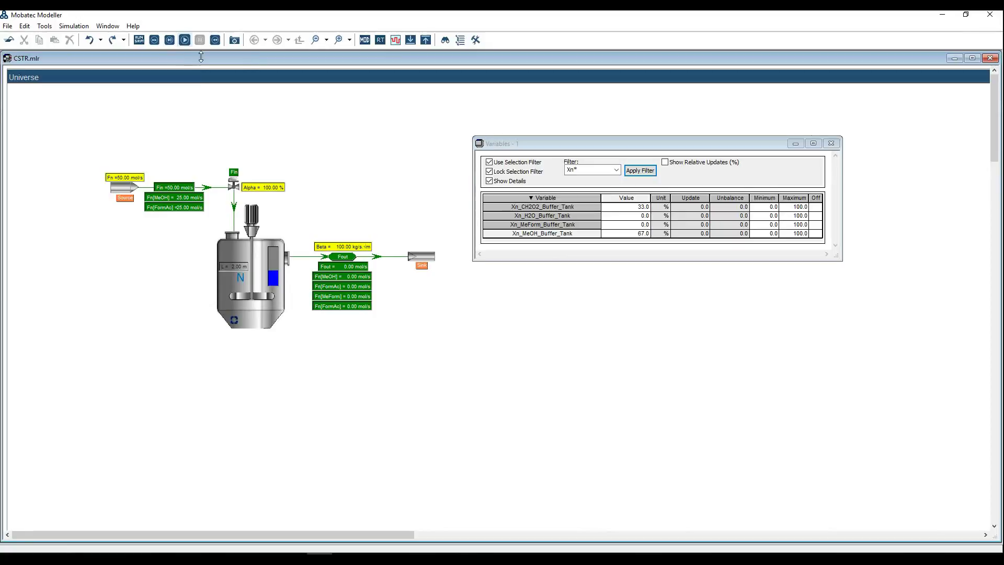
left_click(475, 41)
left_click(477, 160)
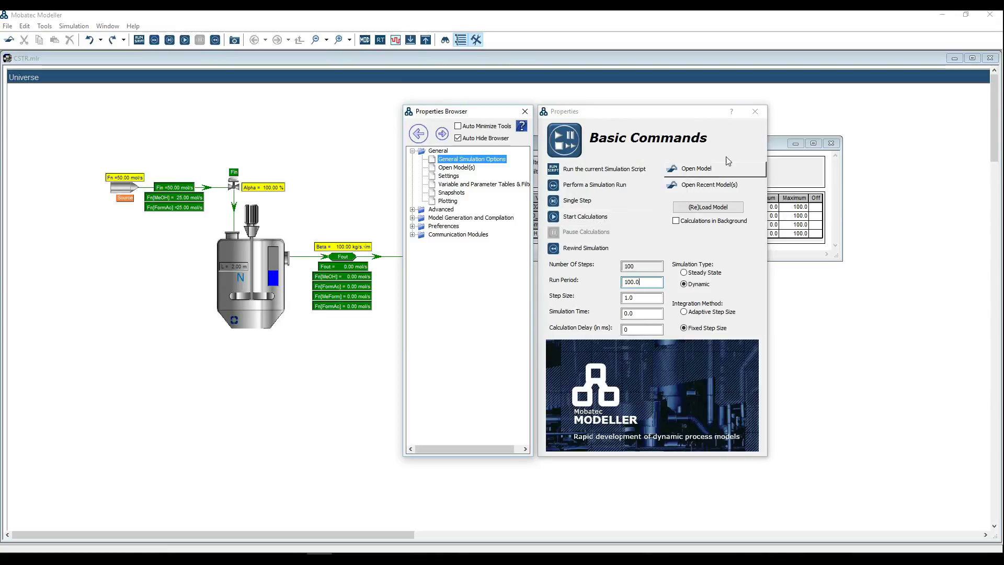
left_click(755, 111)
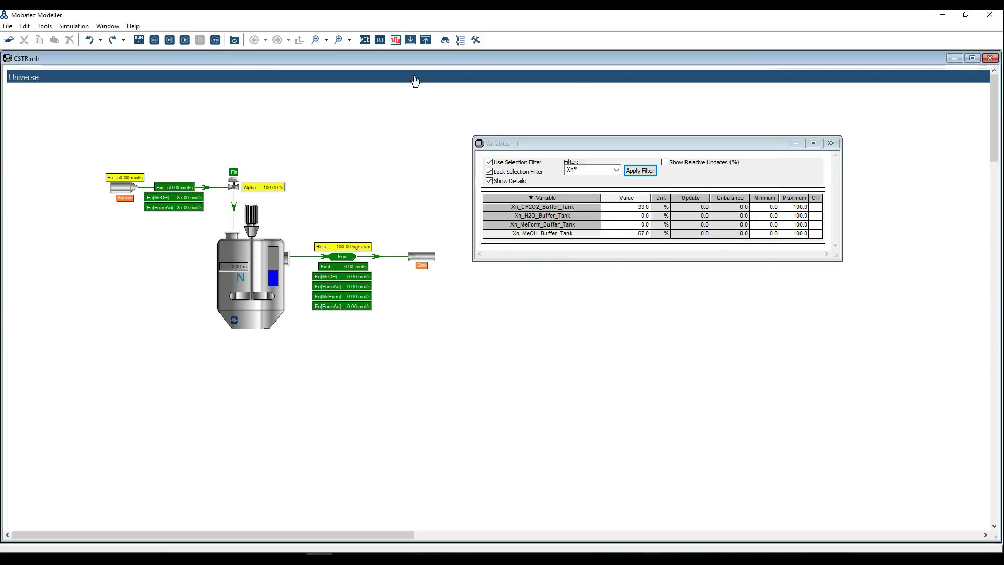
left_click(186, 41)
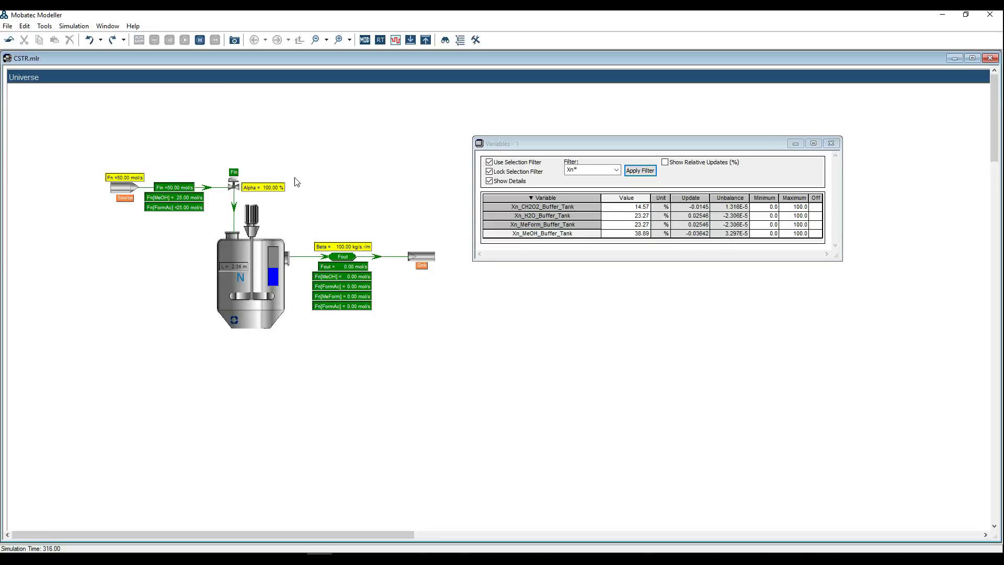
left_click(202, 43)
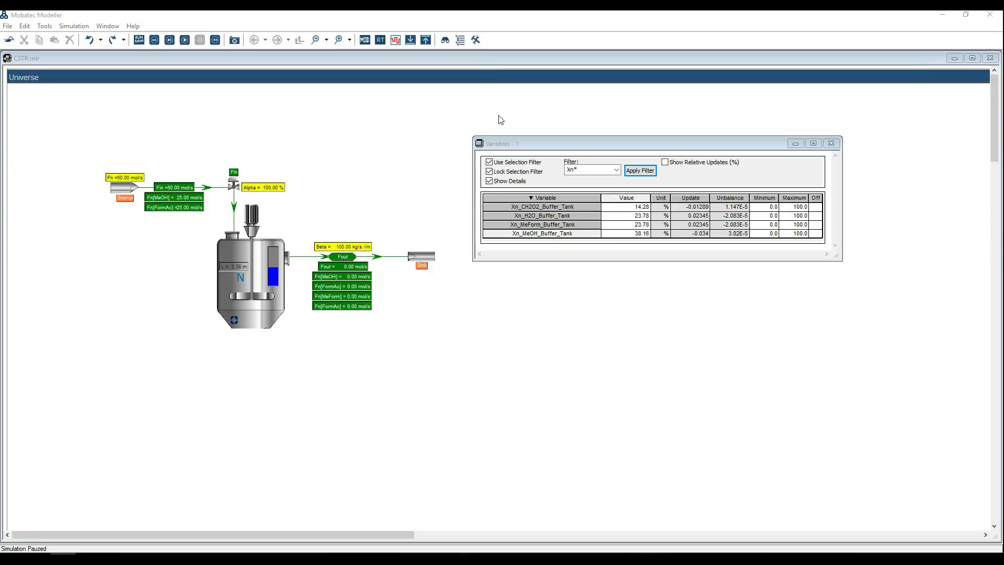
Step: Switch the integration method to adaptive step size, resume the dynamic simulation with the variable table in view, and pause it
left_click(476, 39)
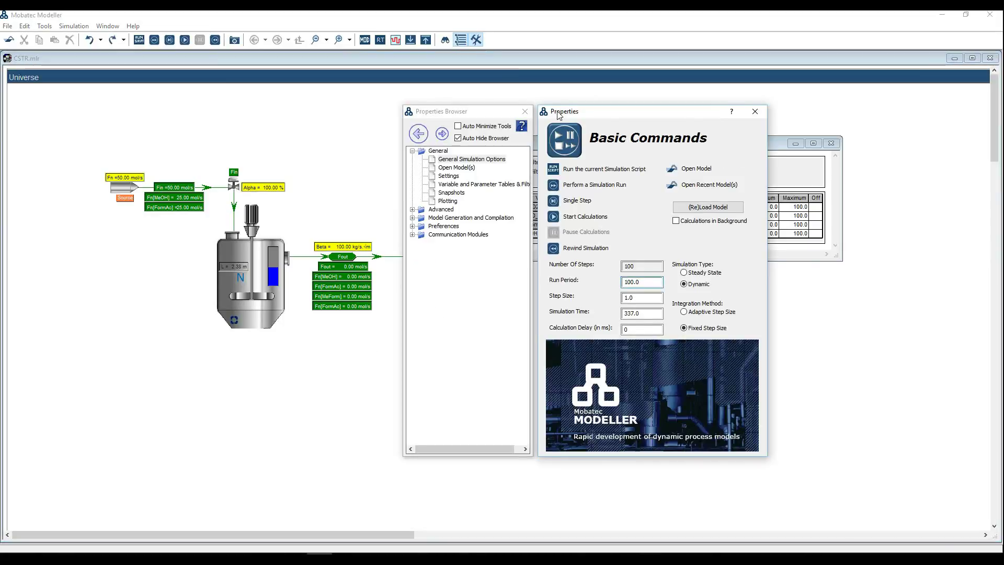
left_click_drag(560, 114, 636, 130)
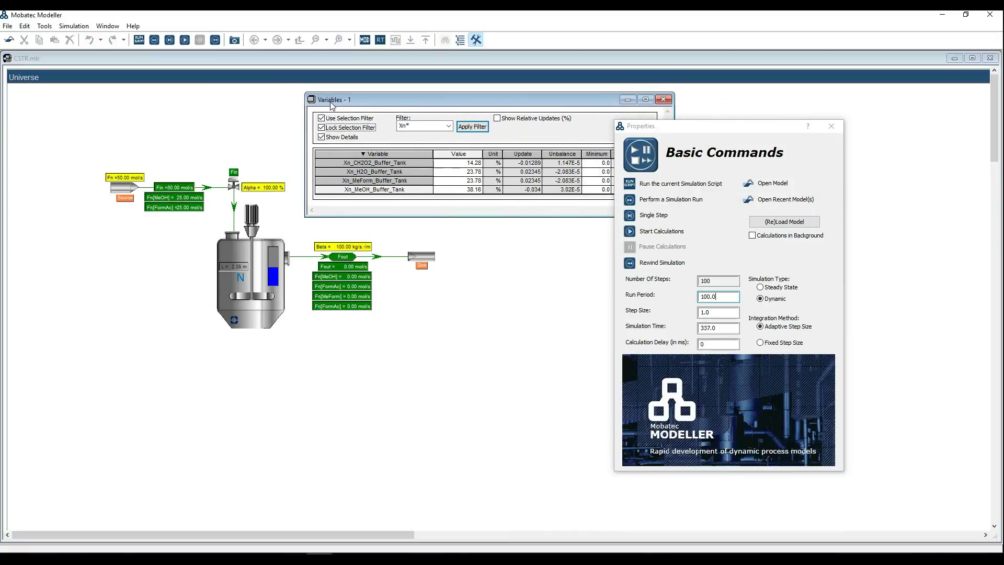
left_click(185, 39)
mouse_move(727, 328)
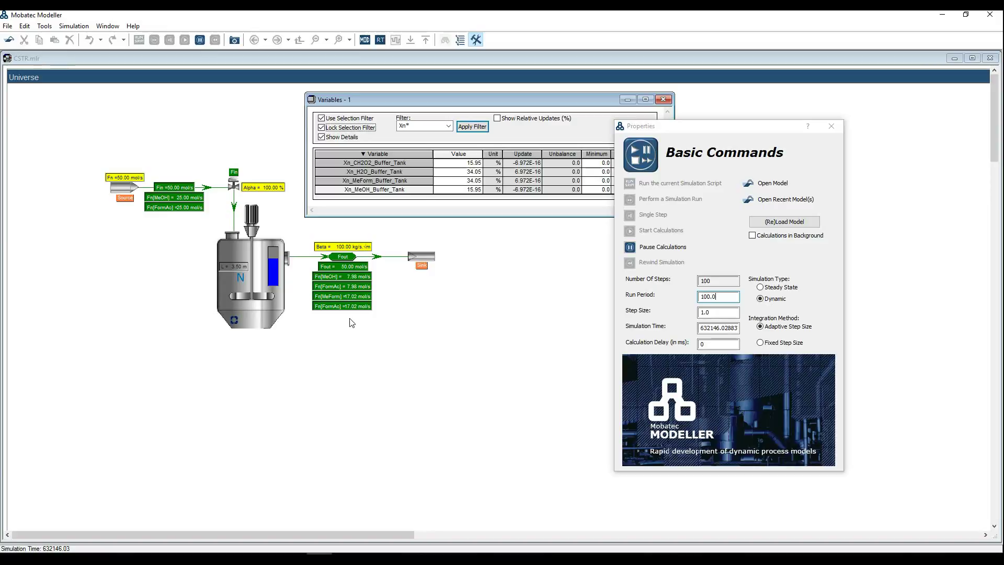
left_click(202, 41)
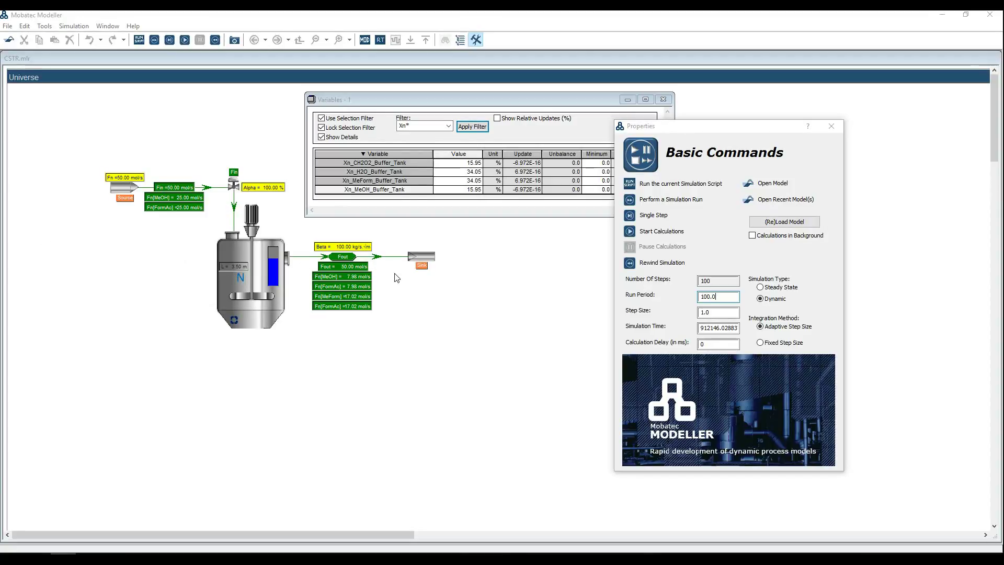
Step: Rewind the simulation to its initial values and perform a simulation run in Steady State mode
mouse_move(613, 296)
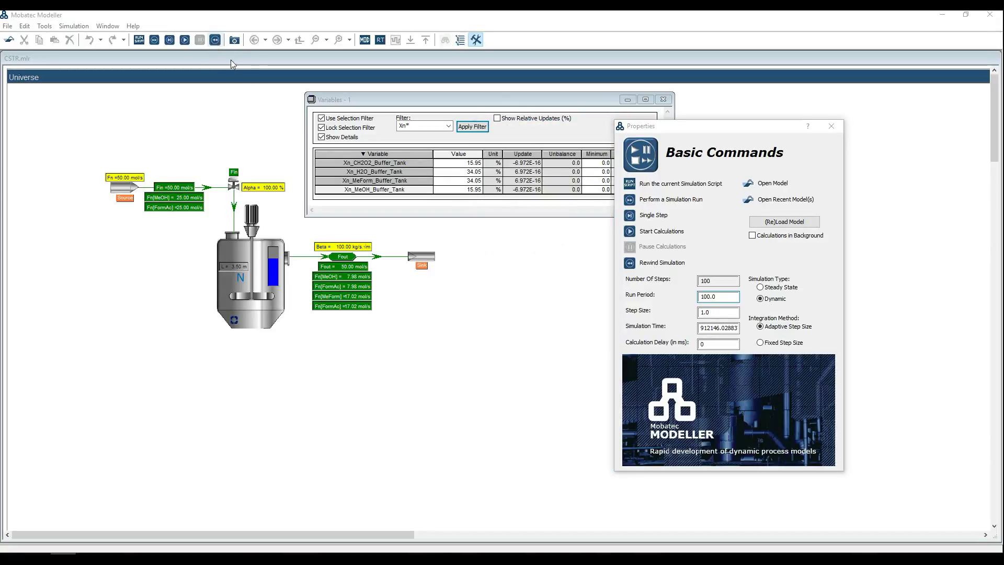
left_click(640, 264)
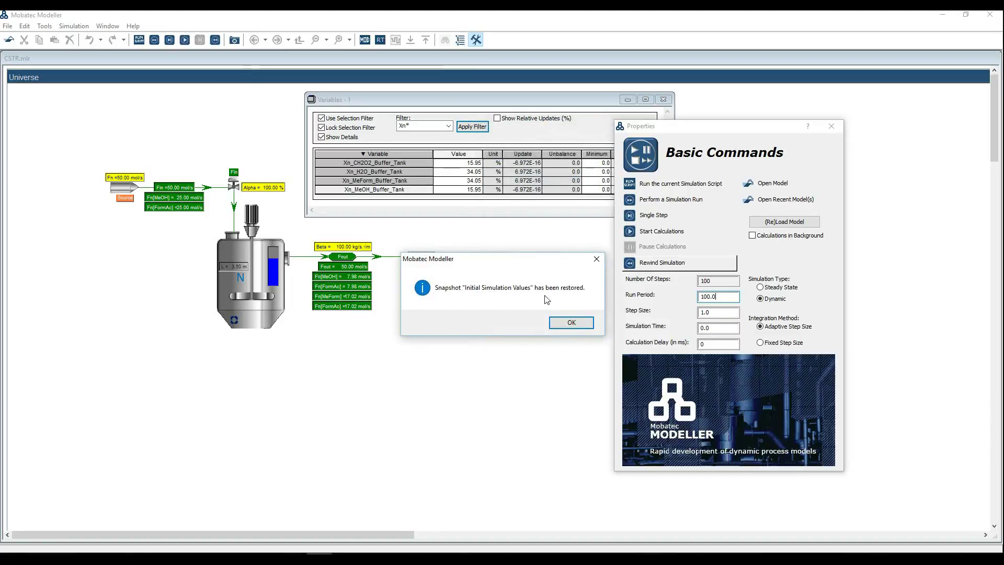
left_click(576, 323)
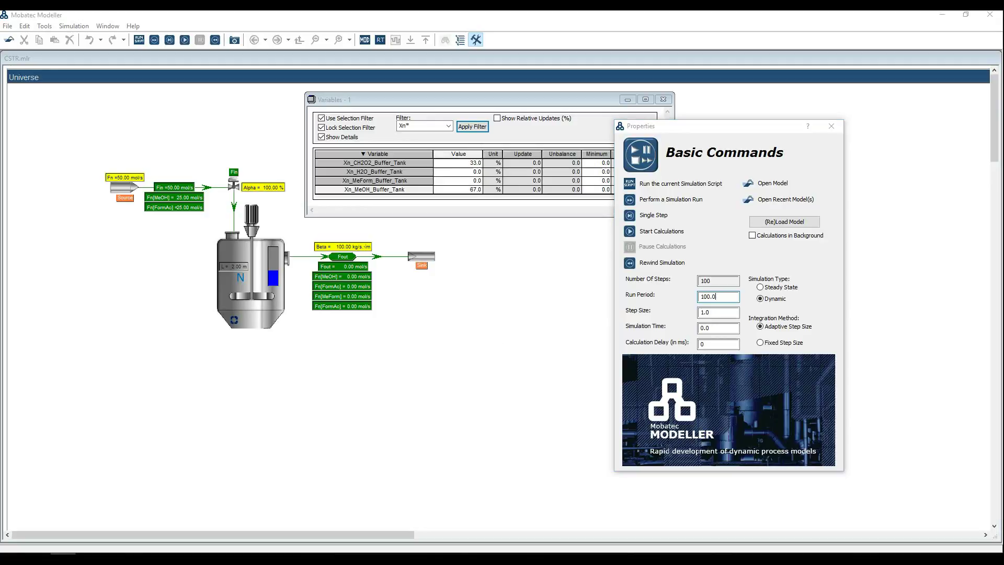
mouse_move(764, 311)
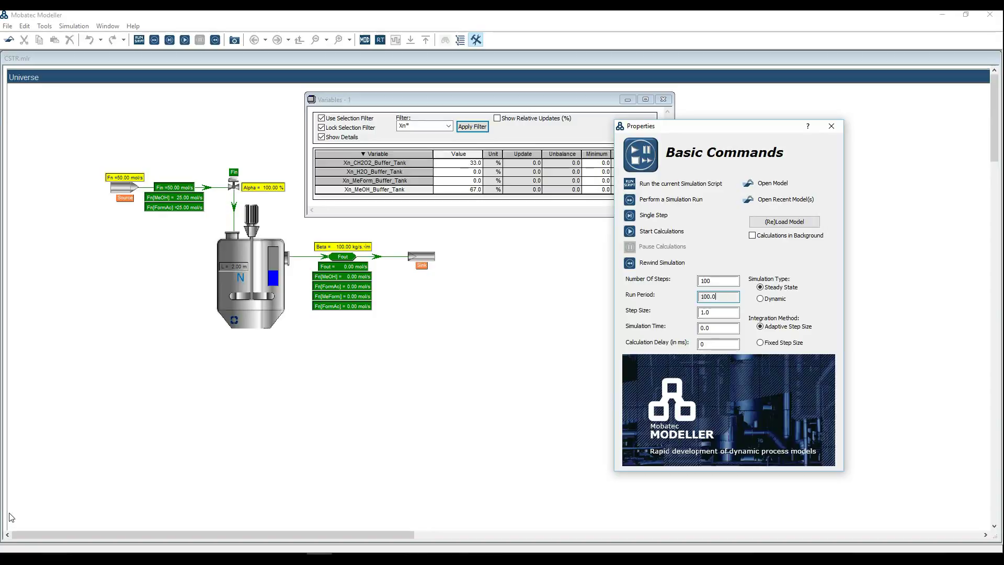
left_click(40, 508)
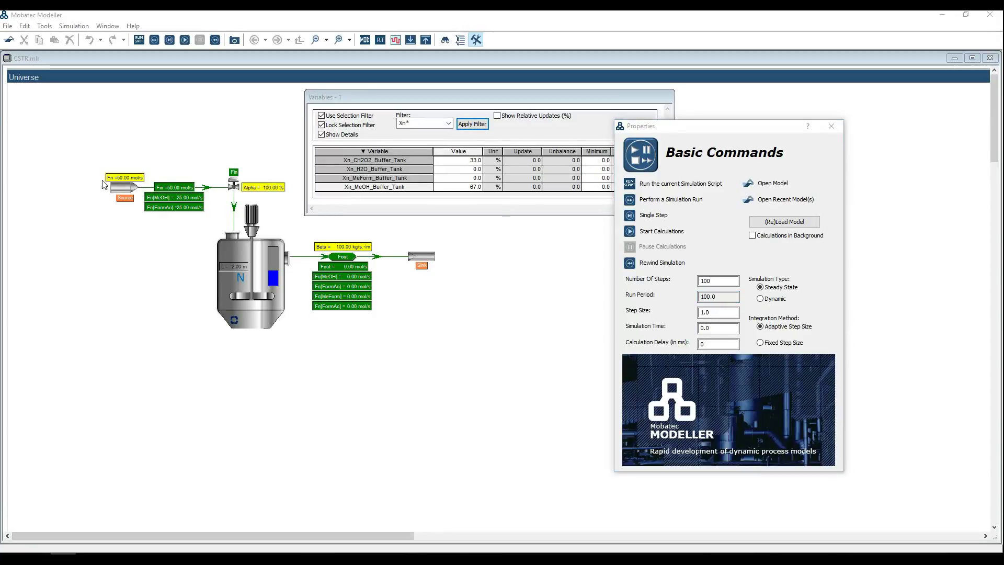
mouse_move(663, 212)
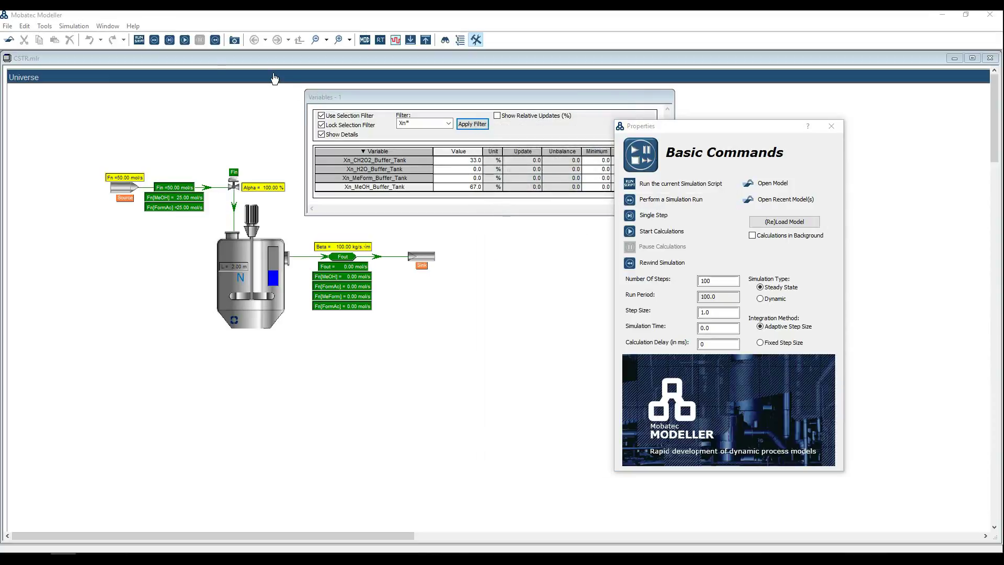
left_click(153, 40)
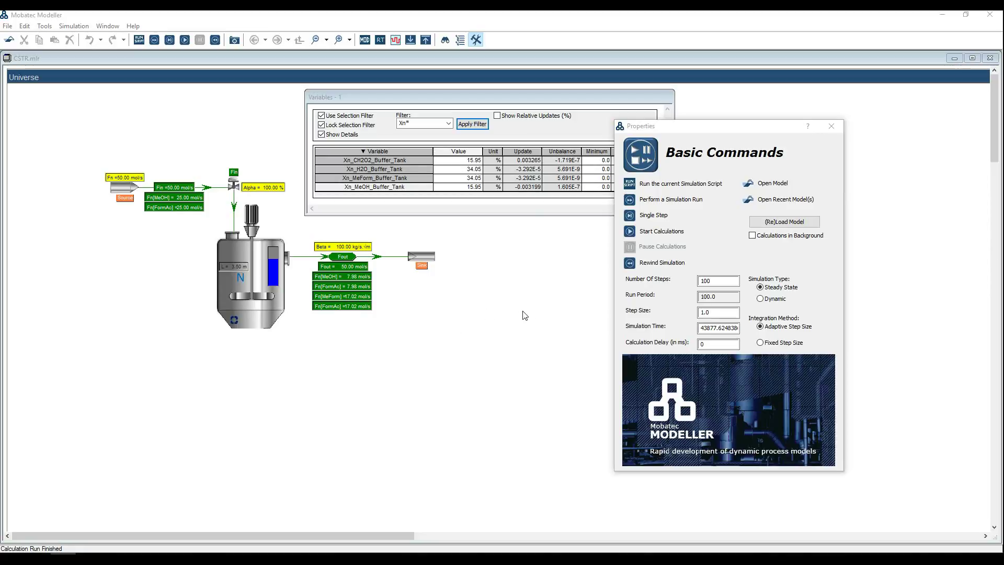
mouse_move(632, 337)
Step: Return to the modelling environment and rename the Buffer_Tank object as CSTR
left_click(365, 40)
left_click(267, 247)
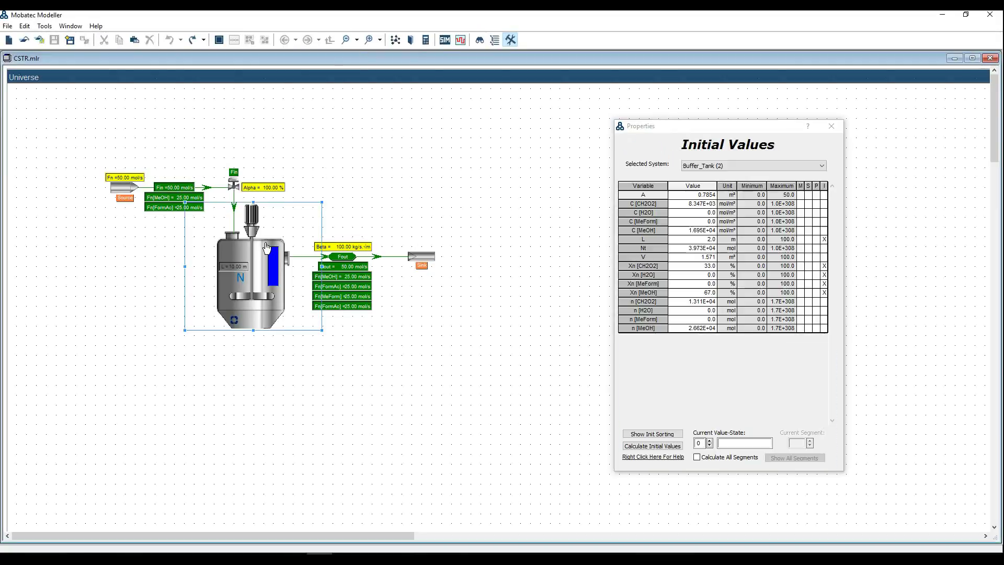
key("F2")
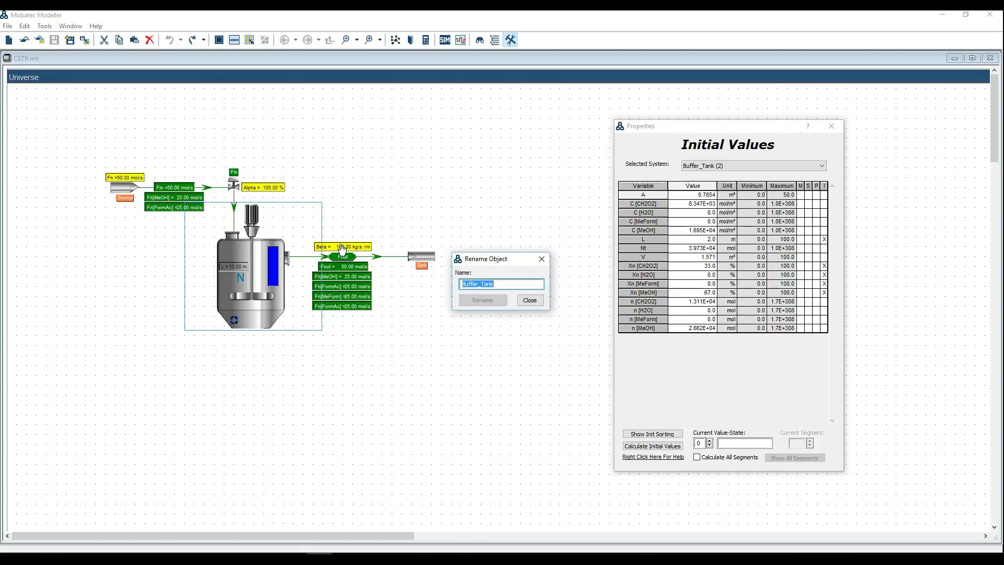
type("CSTR")
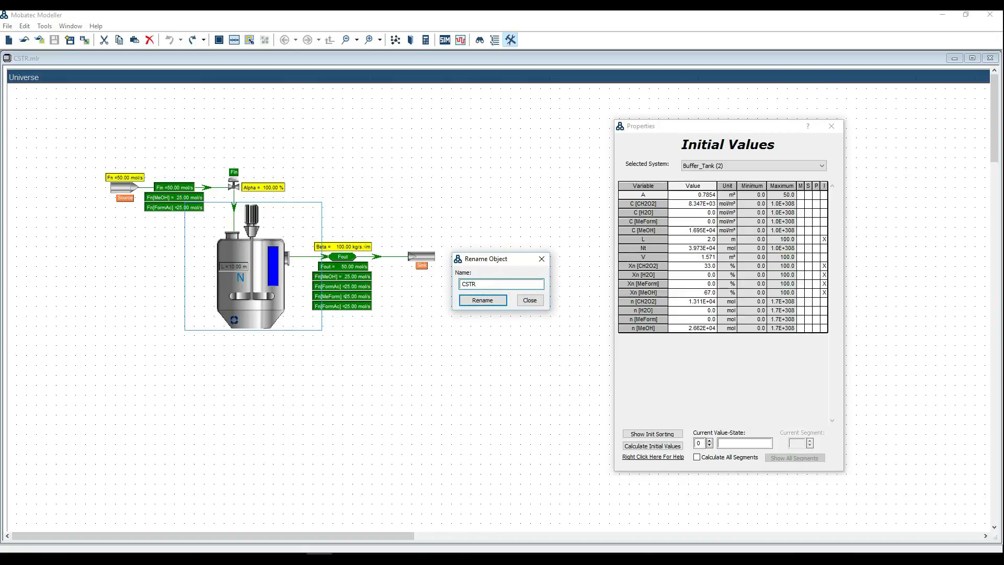
left_click(497, 301)
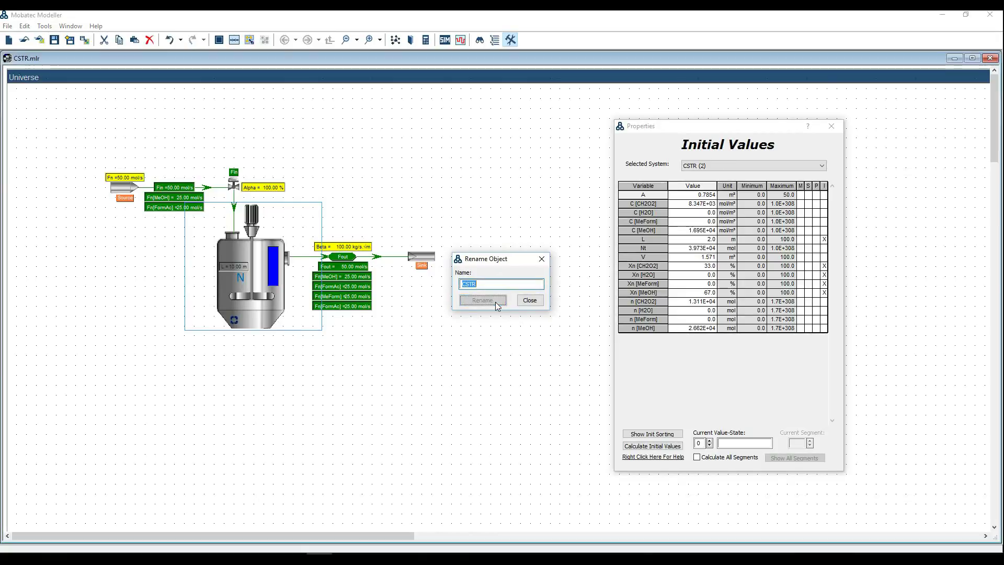
left_click(530, 301)
left_click(462, 313)
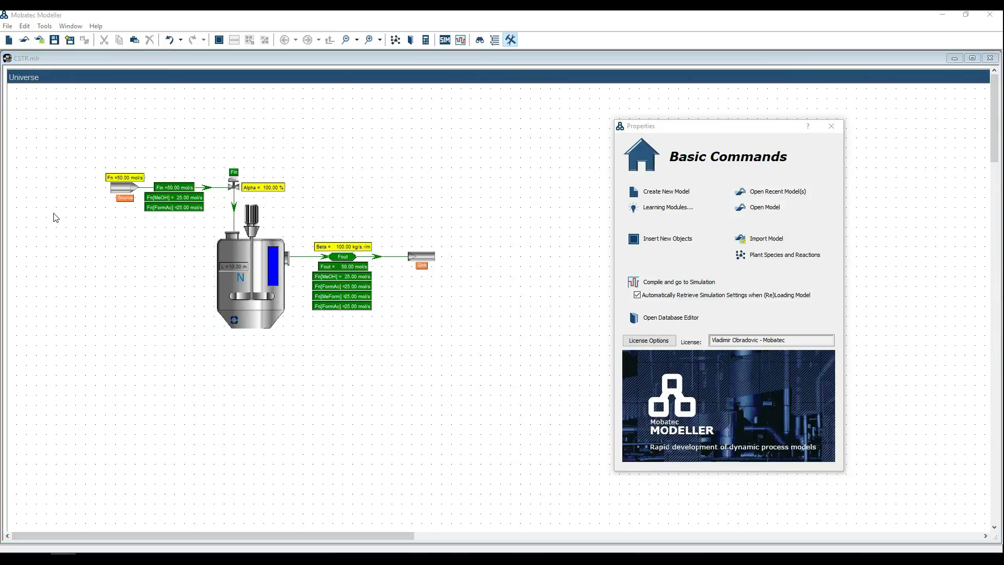
Step: Compile the renamed model and load it into the simulation environment, clearing all previous simulation settings
left_click(460, 39)
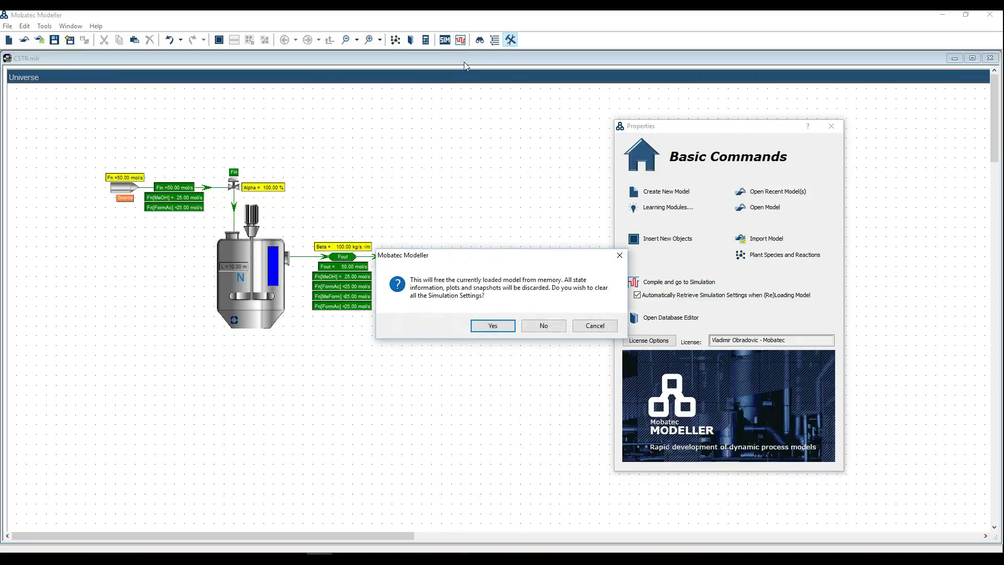
left_click(500, 326)
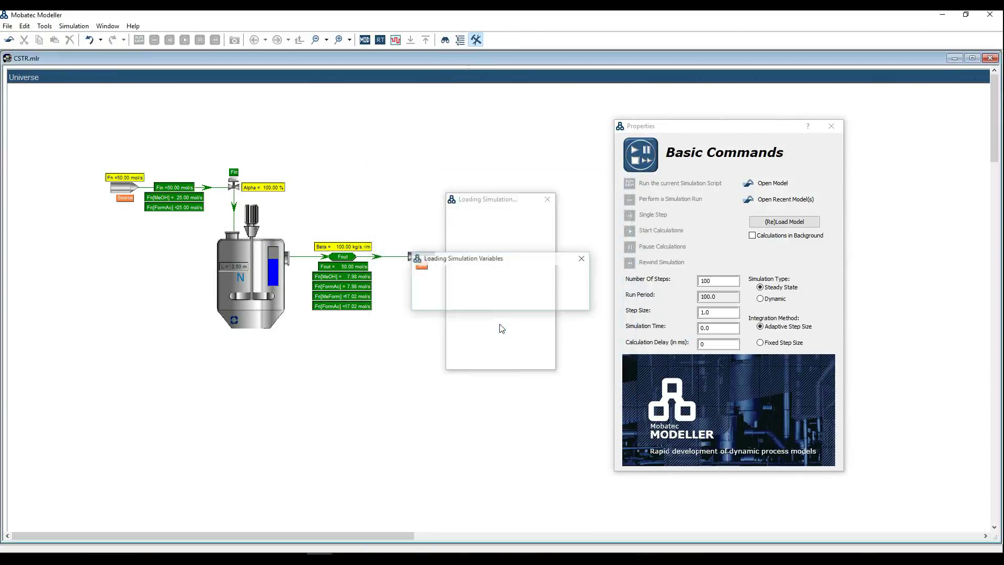
left_click(581, 374)
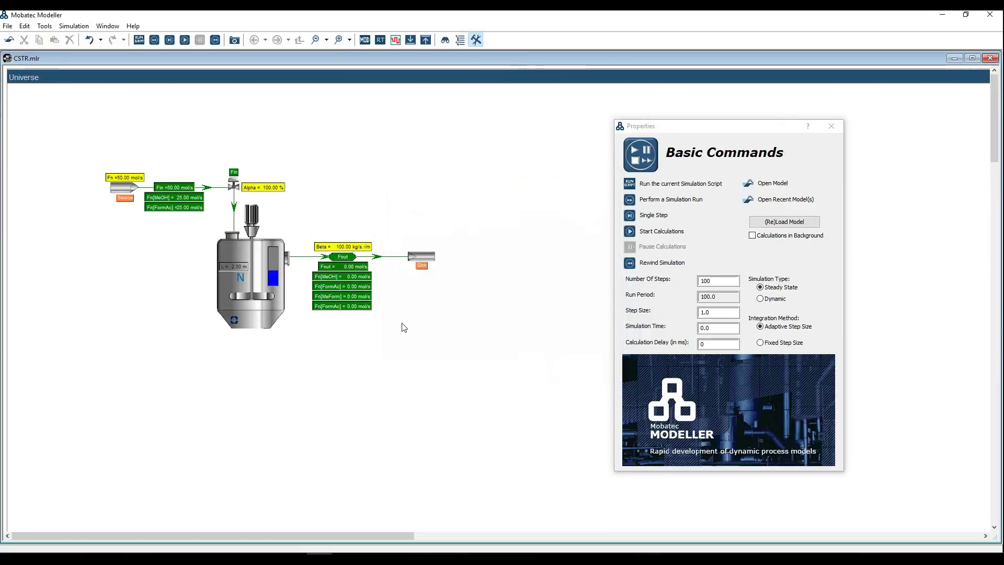
Step: Open the variable table, unlock its selection filter to list the CSTR tank's Xn* variables, and lock the filter again
left_click(260, 262)
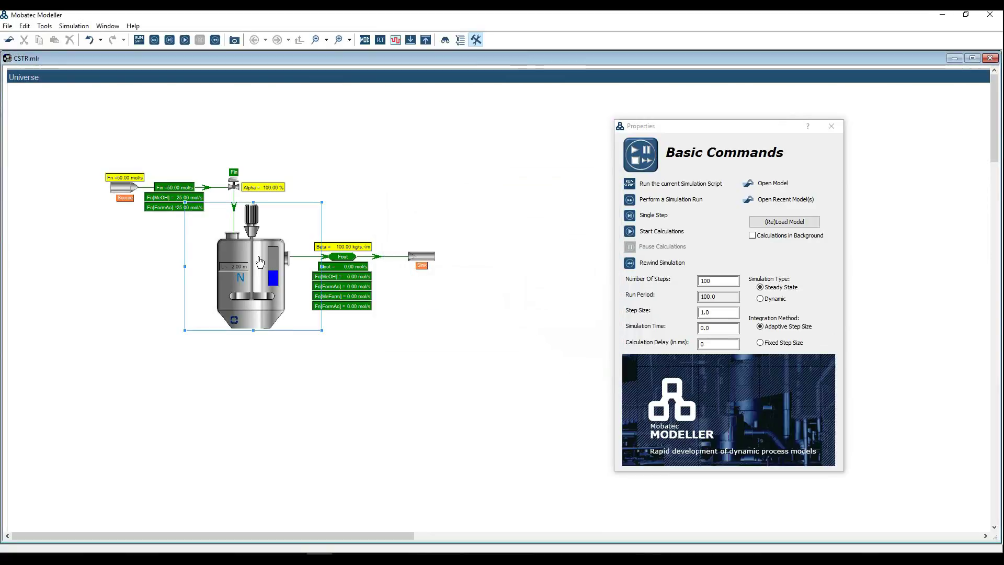
double_click(260, 262)
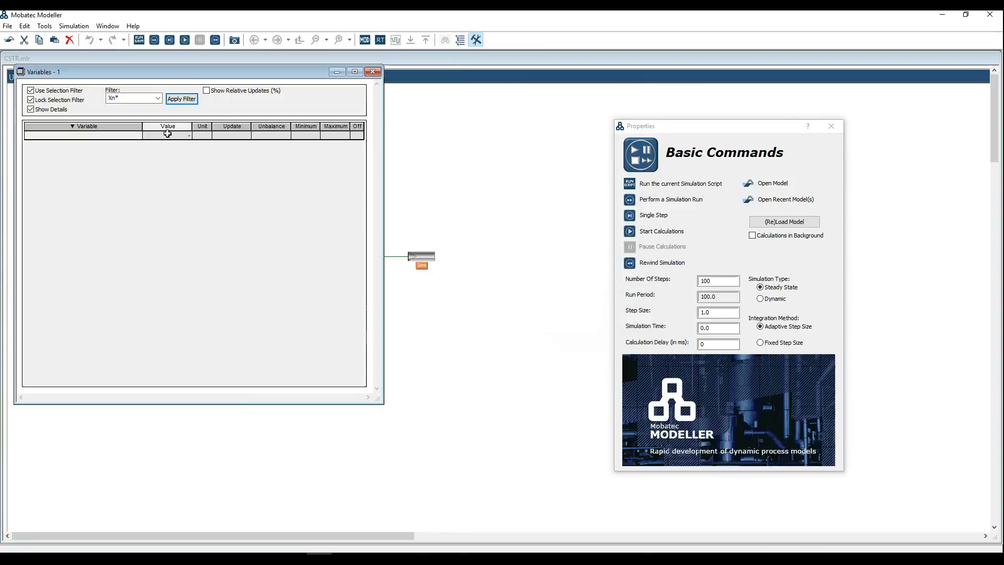
left_click_drag(154, 81, 498, 135)
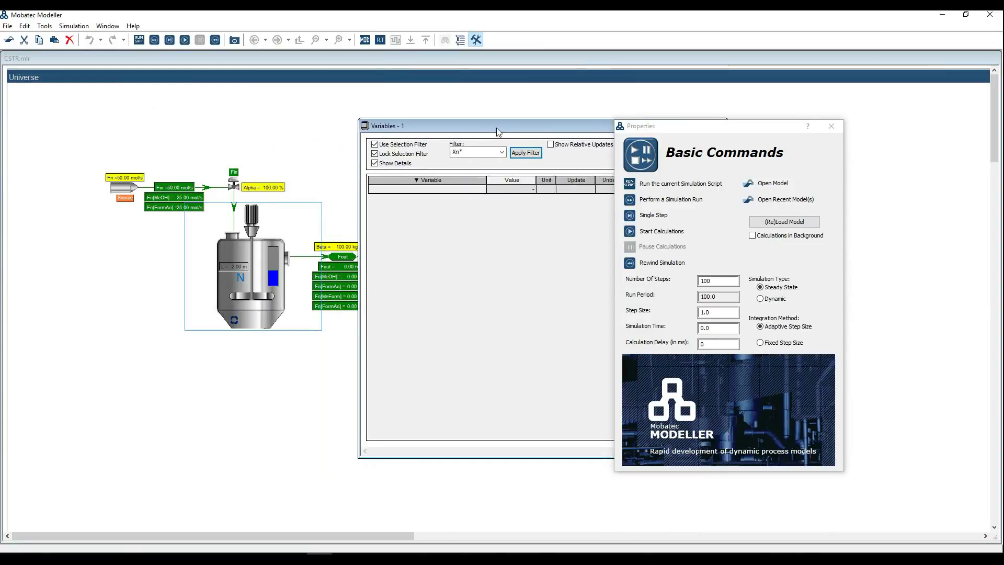
left_click(375, 154)
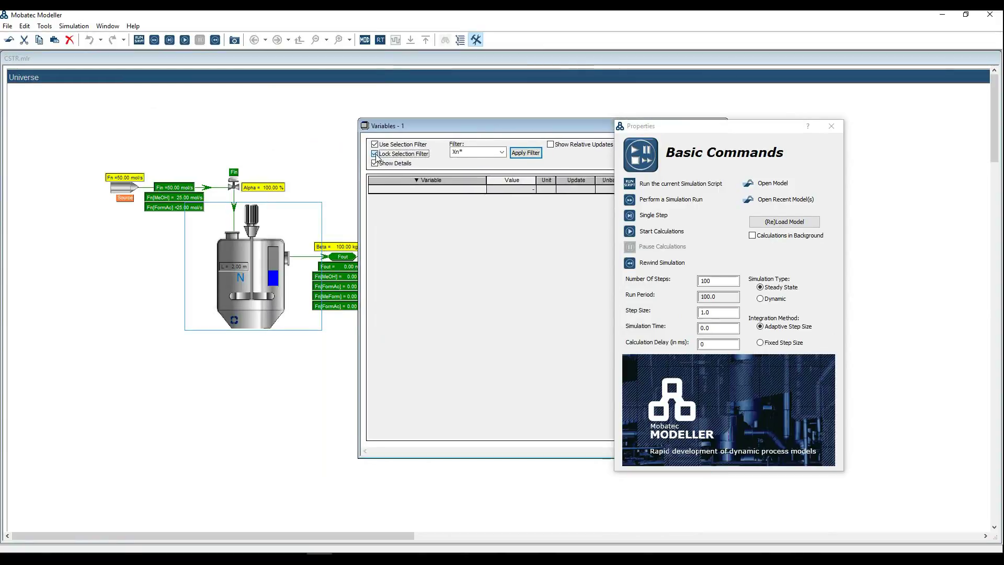
left_click(267, 253)
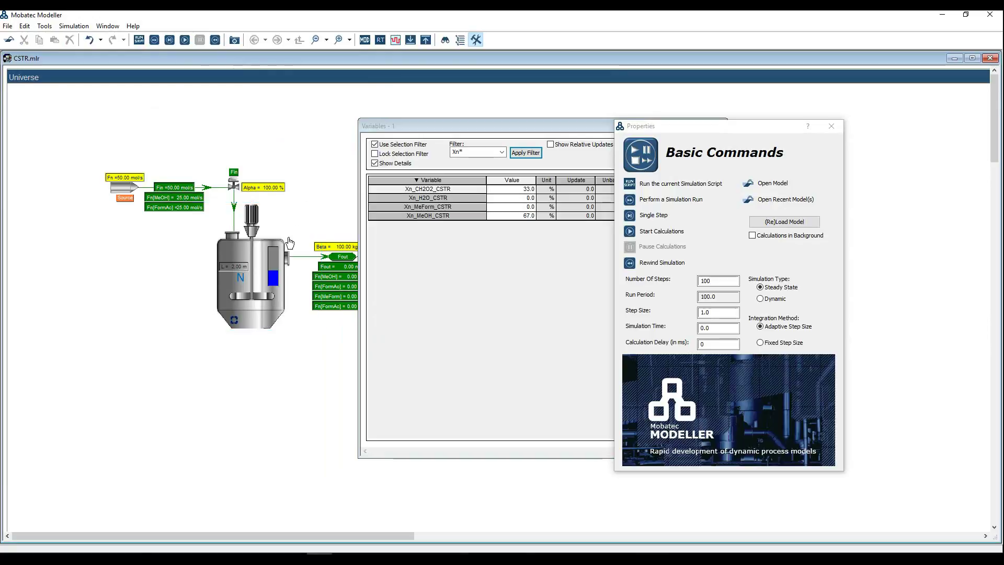
left_click(375, 154)
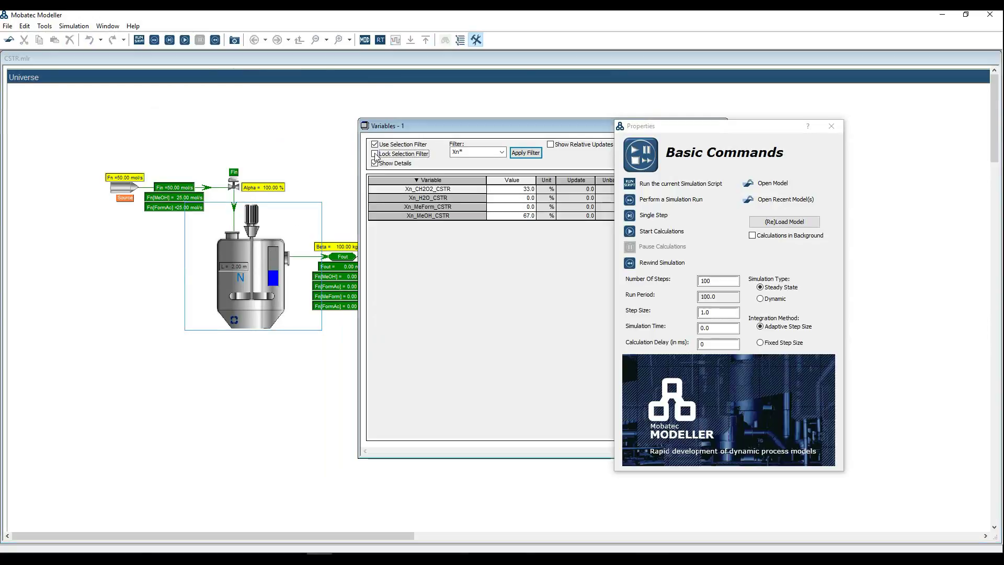
Step: Move the variable table closer to the tank and shrink its height to fit the four listed variables
left_click_drag(419, 126, 351, 110)
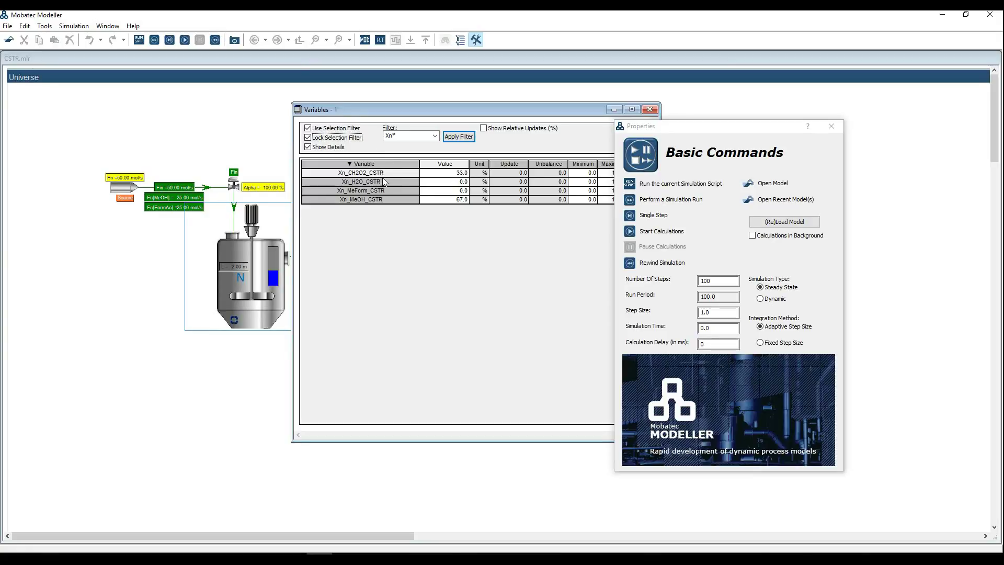
key("alt+Tab")
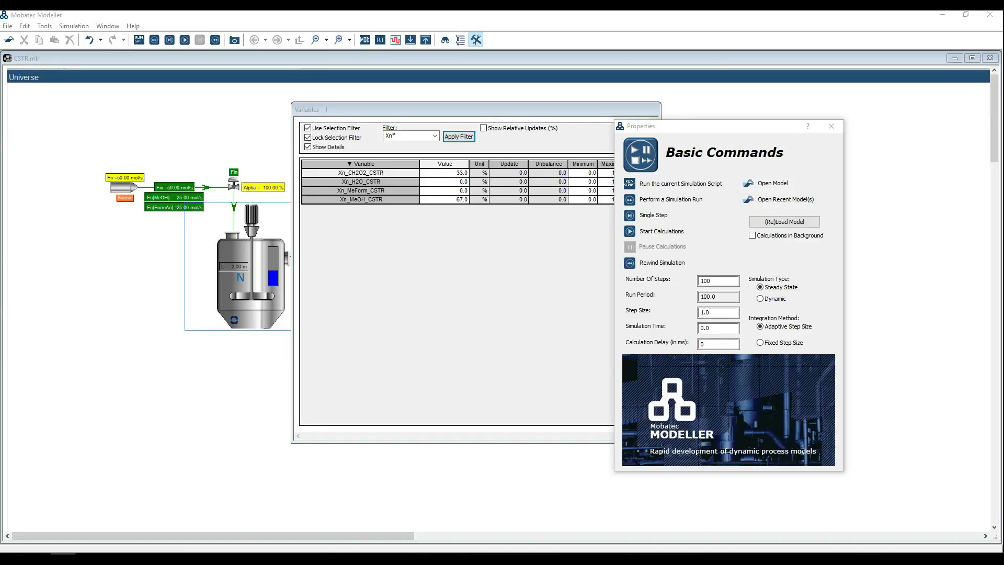
left_click(412, 338)
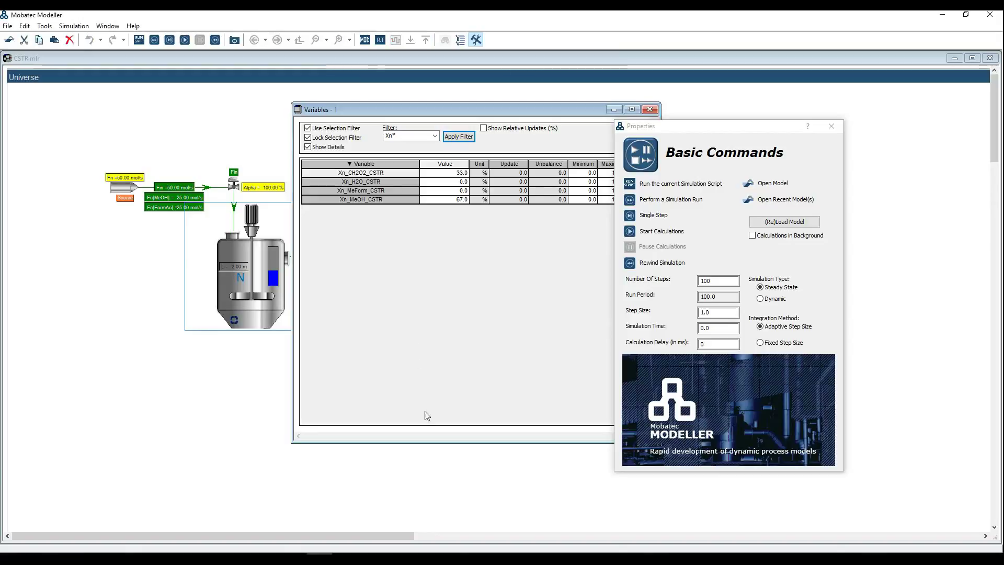
left_click_drag(427, 444, 411, 227)
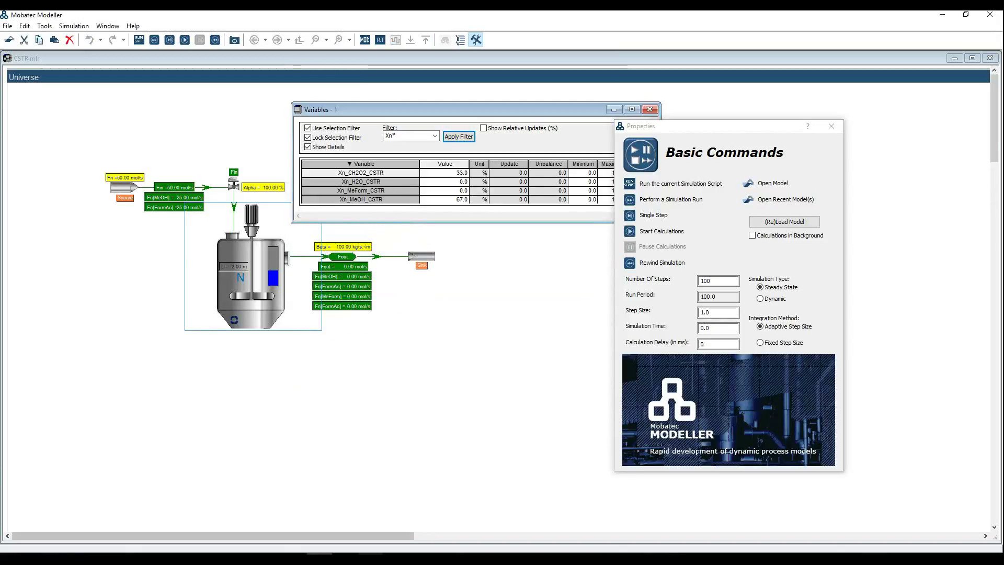
Step: Consult section 13, Plotting the variables, in the Adobe Acrobat tutorial document and return to Mobatec Modeller
key("alt+Tab")
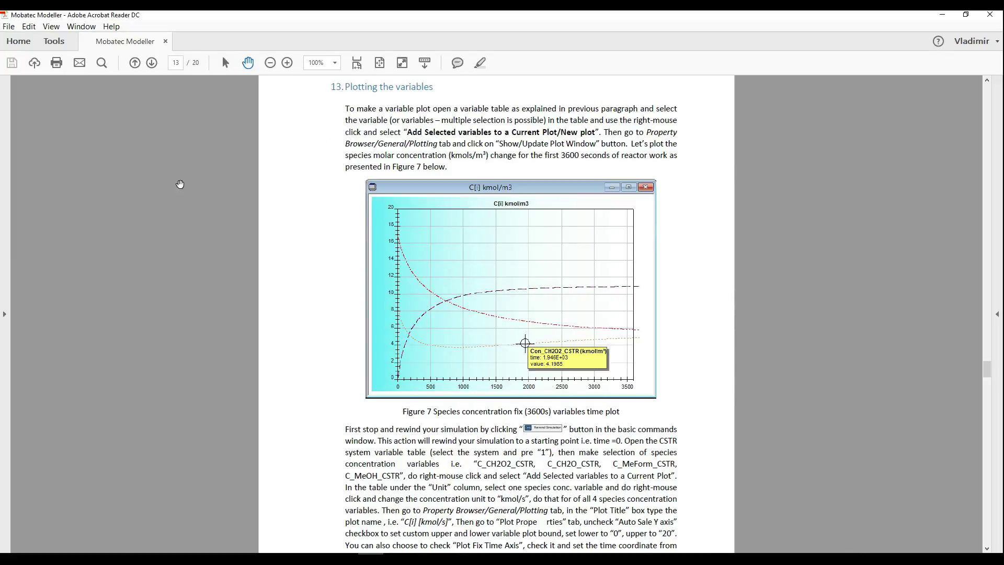
key("alt+Tab")
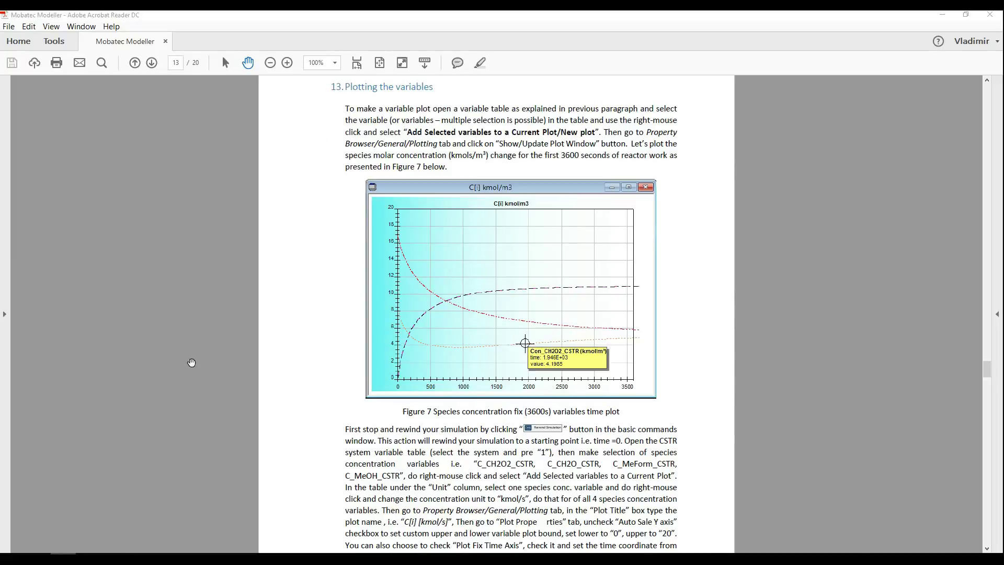
left_click(322, 552)
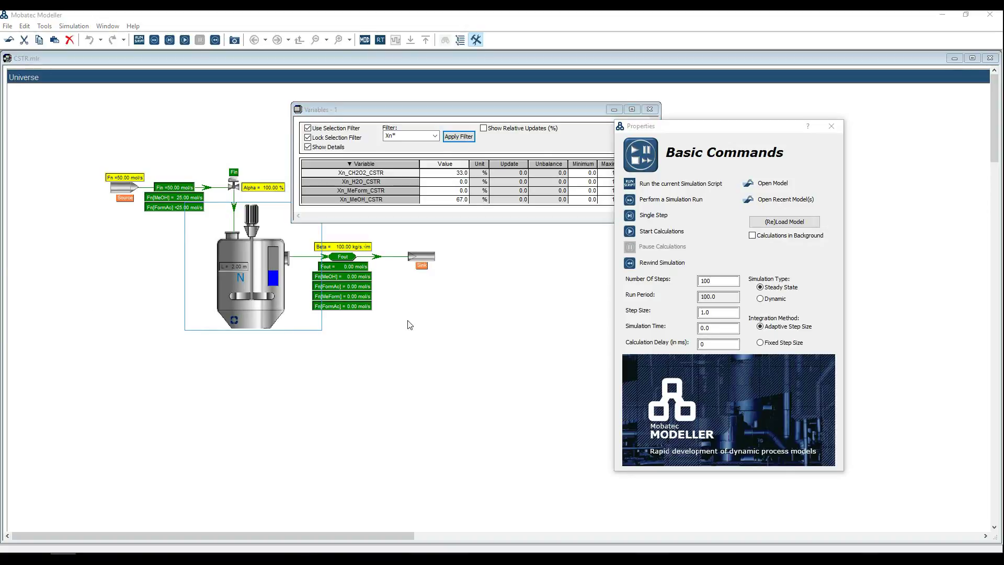
Step: Open the Plotting settings and review the plot variable, plot property and extra options
mouse_move(661, 263)
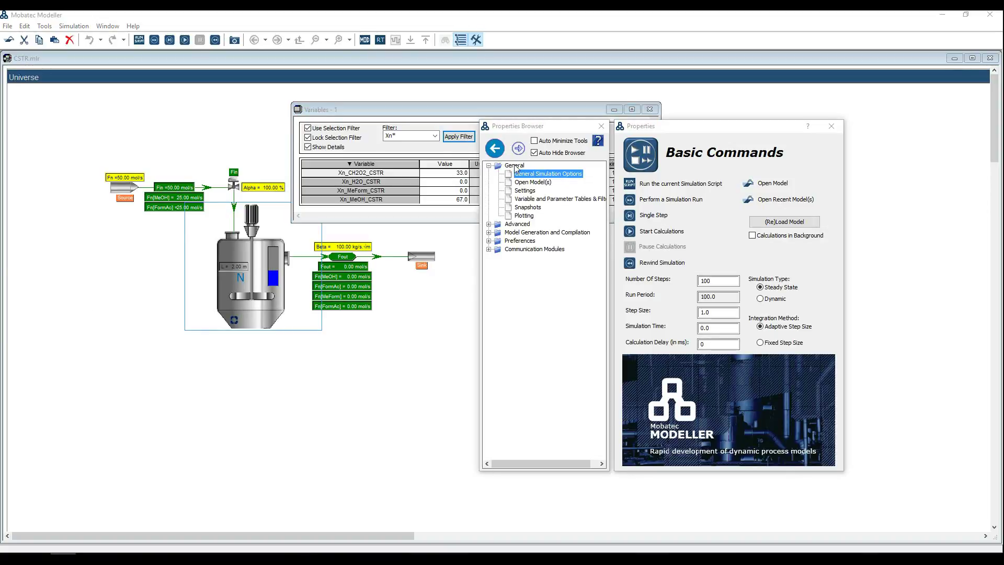
left_click(525, 218)
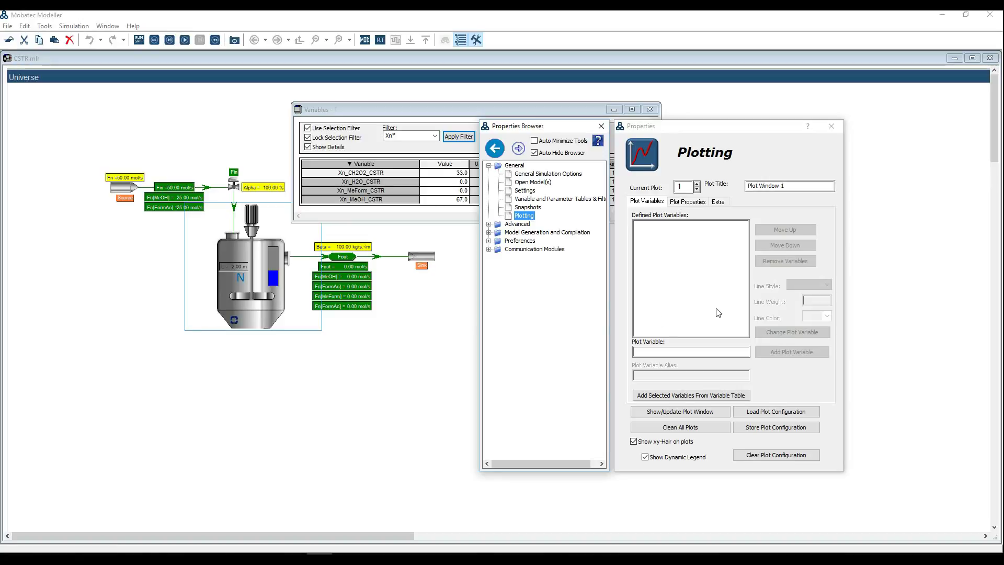
left_click(681, 209)
left_click(720, 204)
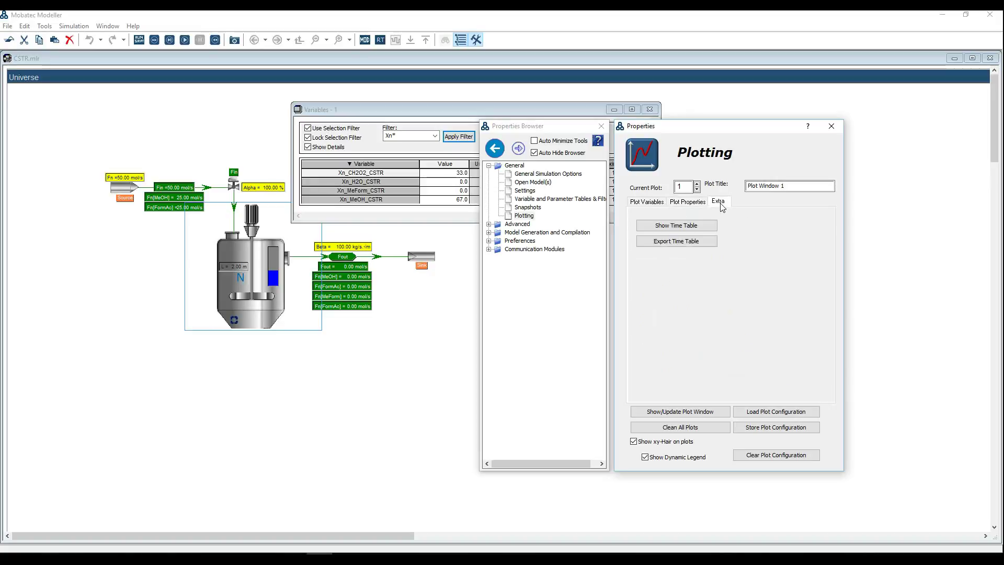
left_click(657, 208)
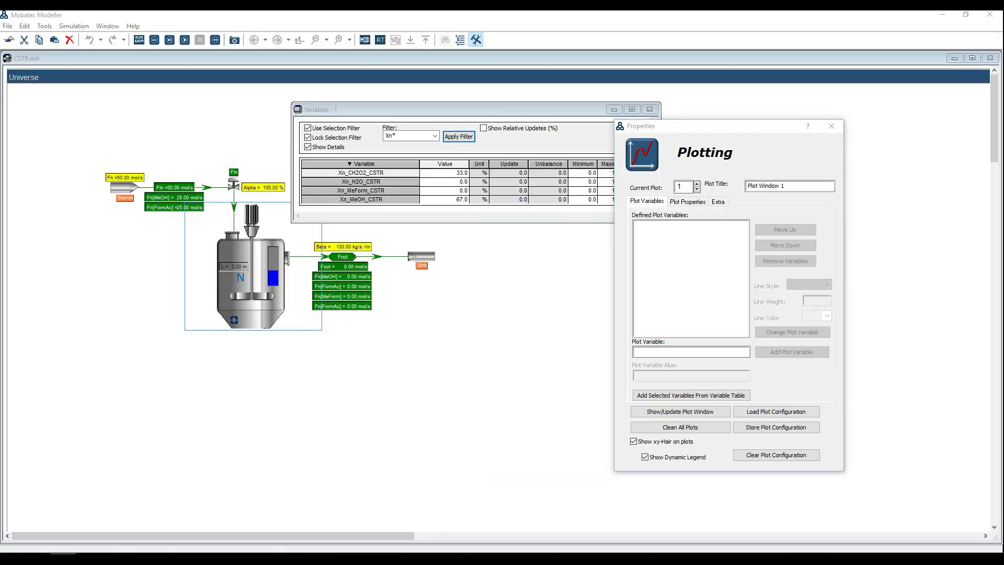
Step: Copy the variable name Xn_CH2O2_CSTR from the variable table and add it as a plot variable in Plot Window 1
mouse_move(633, 357)
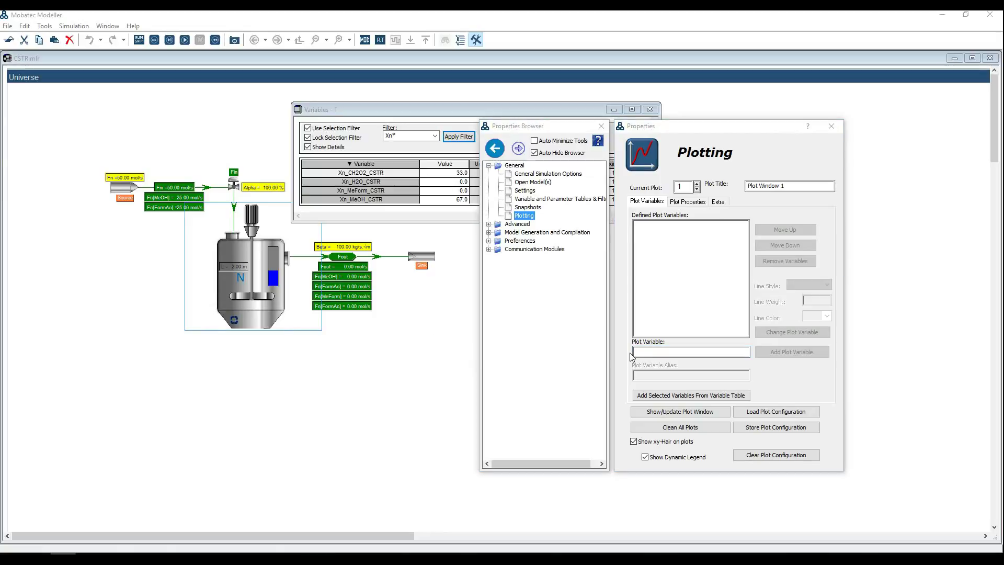
left_click(691, 352)
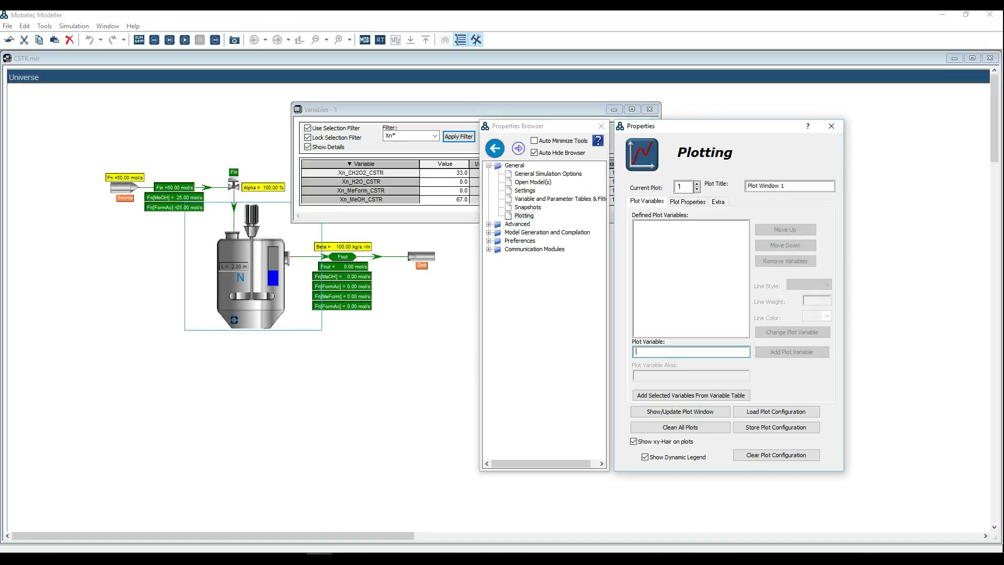
left_click(367, 182)
right_click(367, 181)
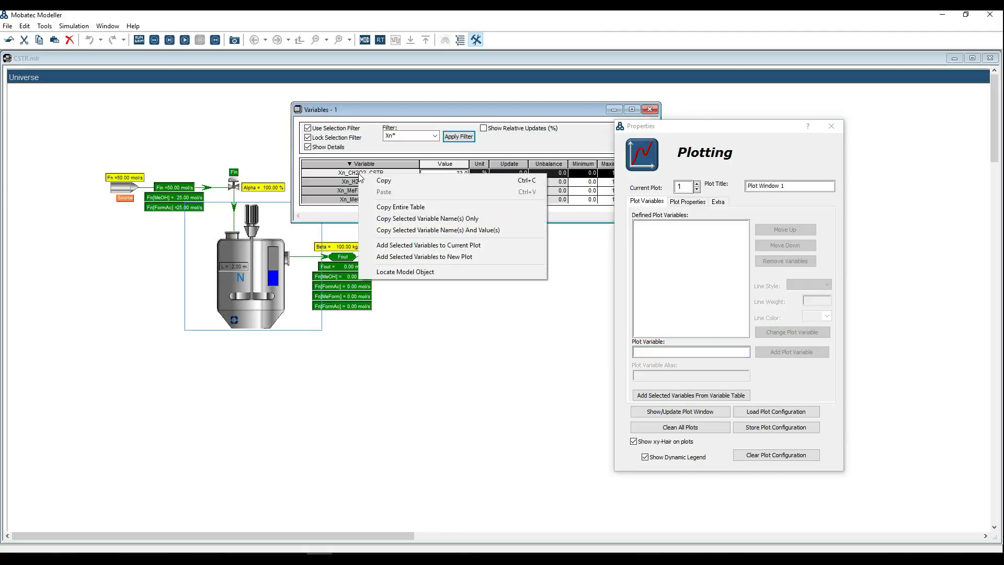
left_click(388, 219)
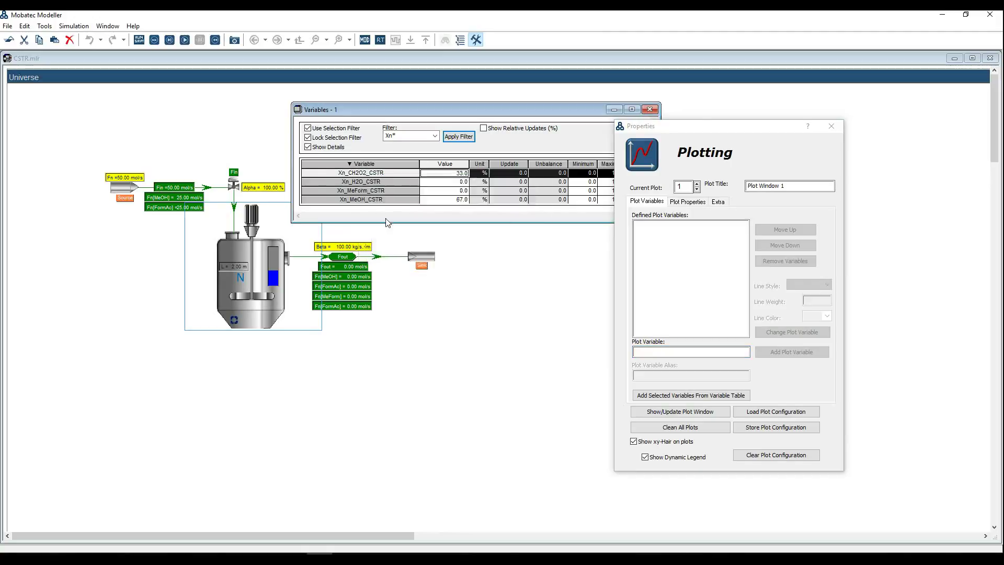
right_click(642, 352)
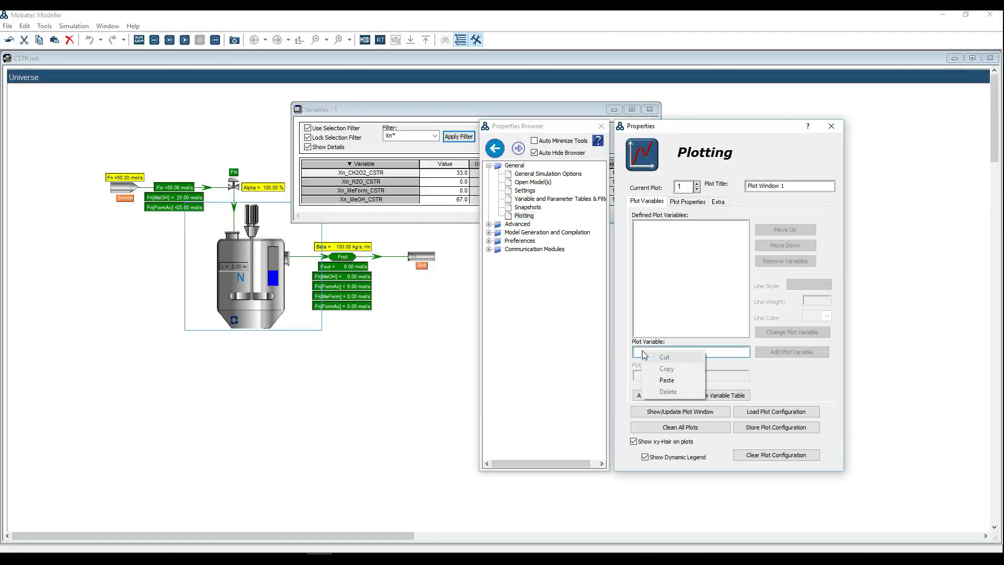
left_click(668, 380)
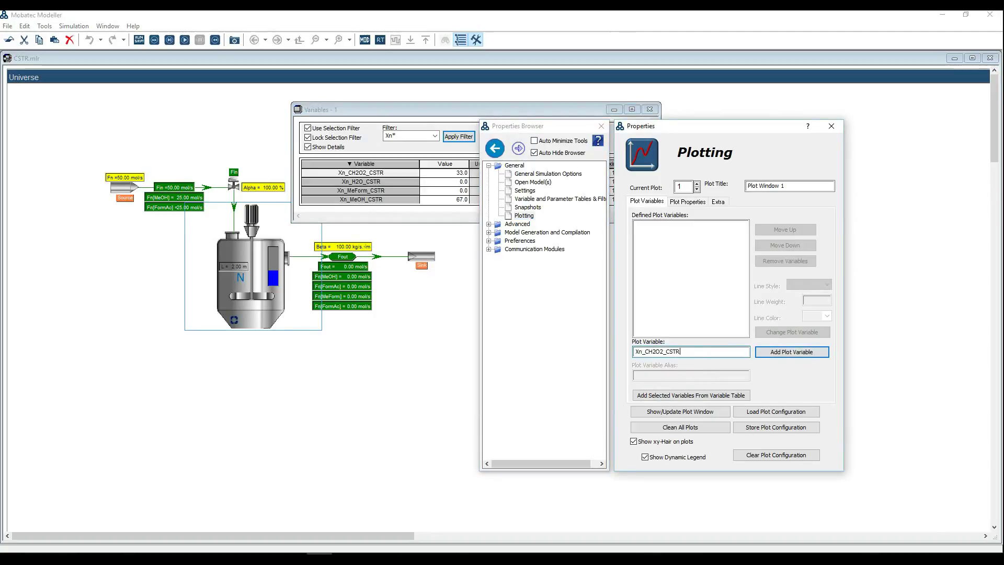
left_click(784, 354)
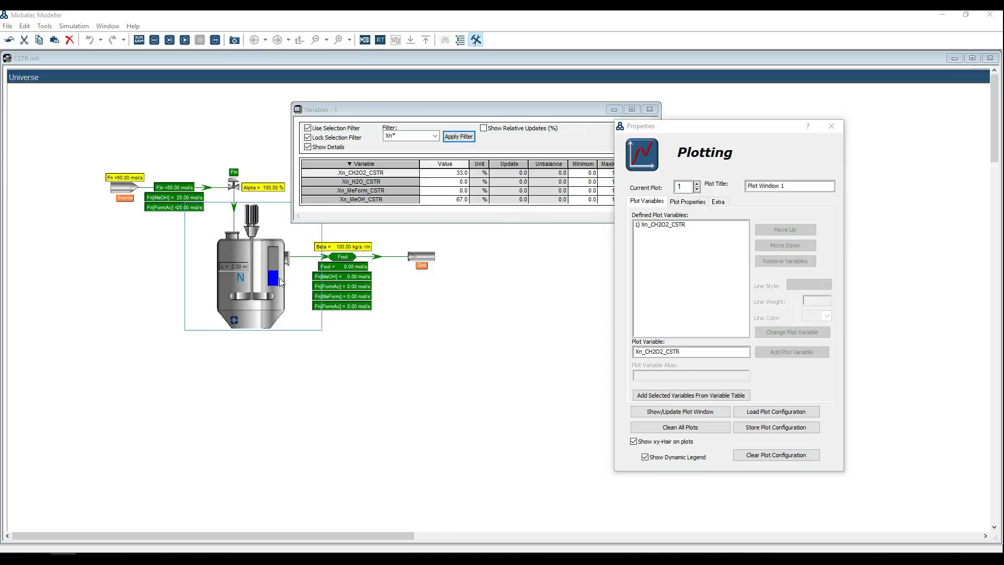
Step: Remove Xn_CH2O2_CSTR from the defined plot variables and clear the plot variable entry
left_click(680, 226)
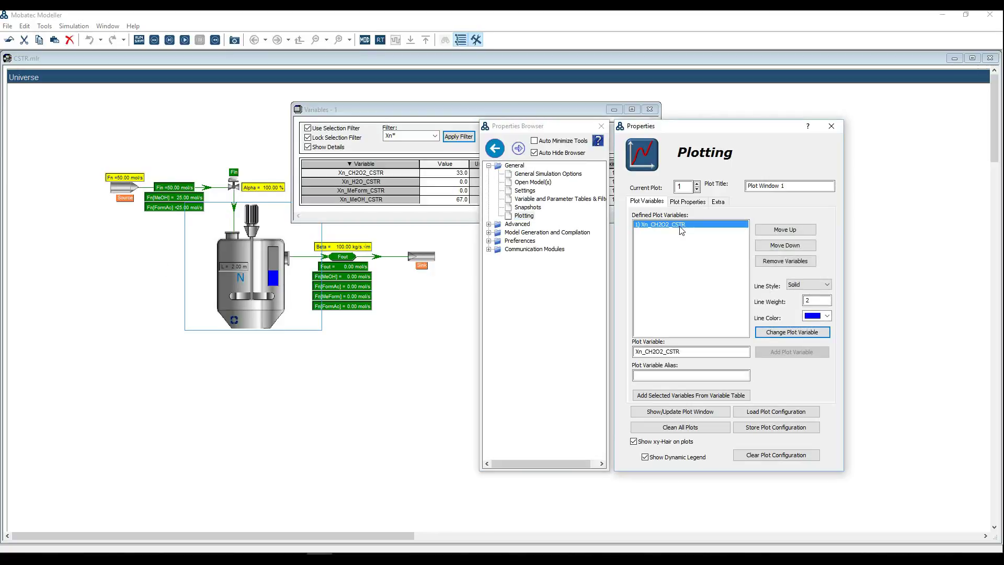
left_click(773, 261)
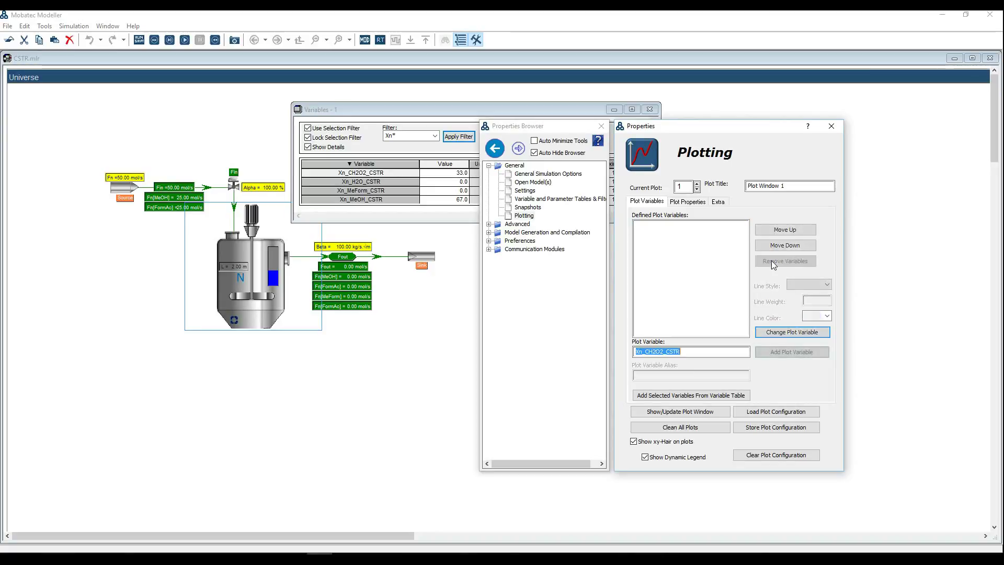
left_click_drag(703, 350, 625, 354)
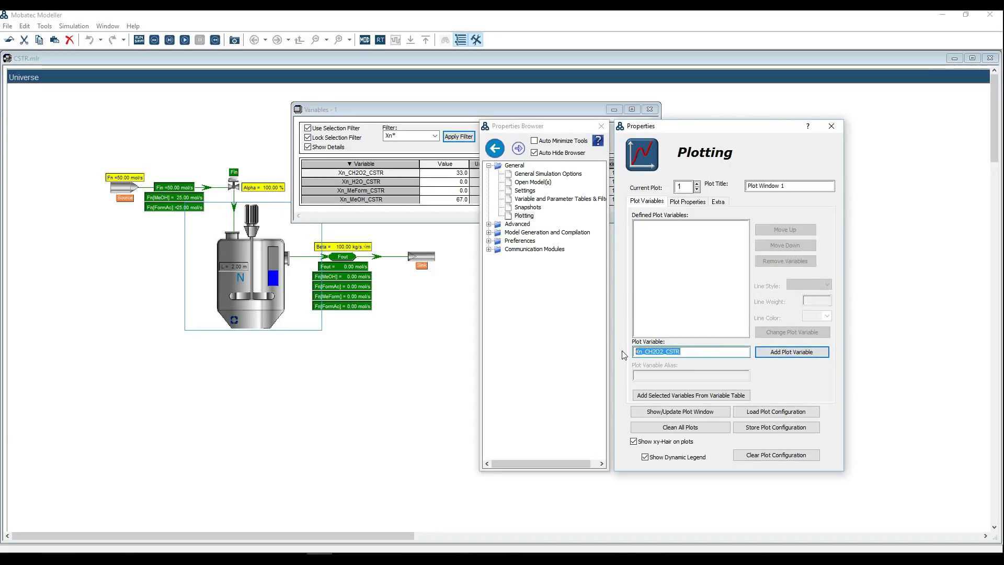
key("Delete")
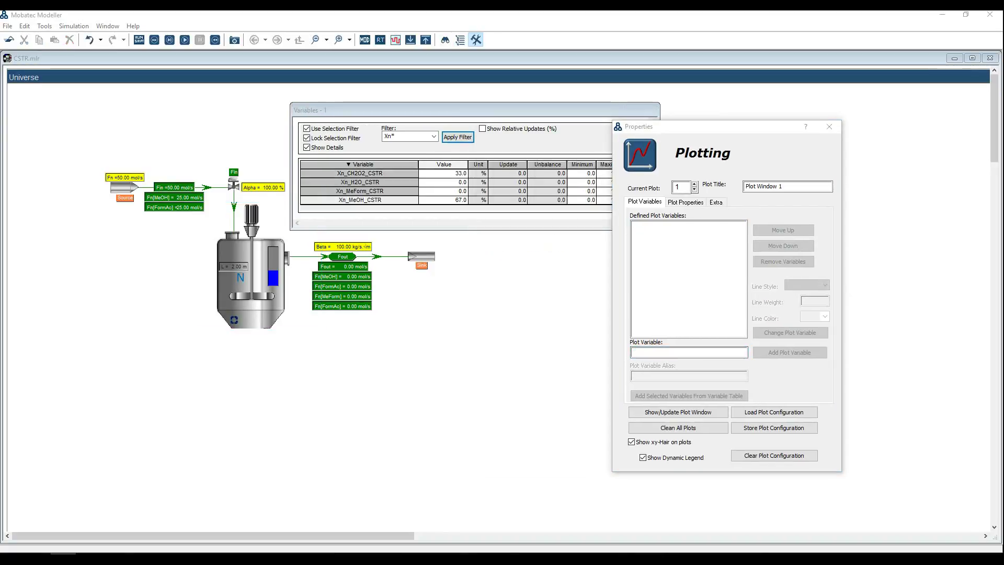
Step: Filter the variable table with C* and set the units of all four CSTR species concentrations to kmol/m³
left_click(392, 136)
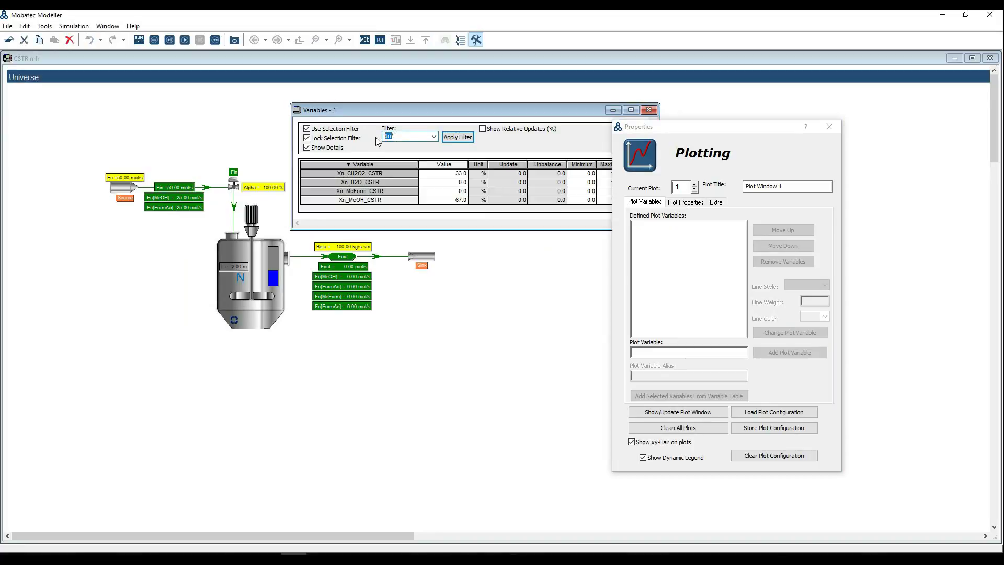
key("Return")
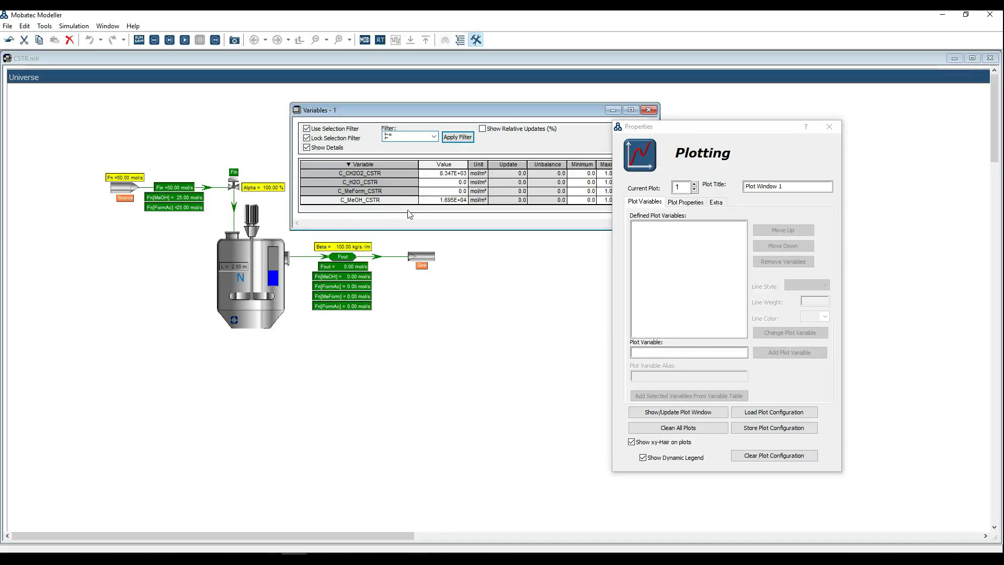
left_click(484, 175)
left_click(514, 204)
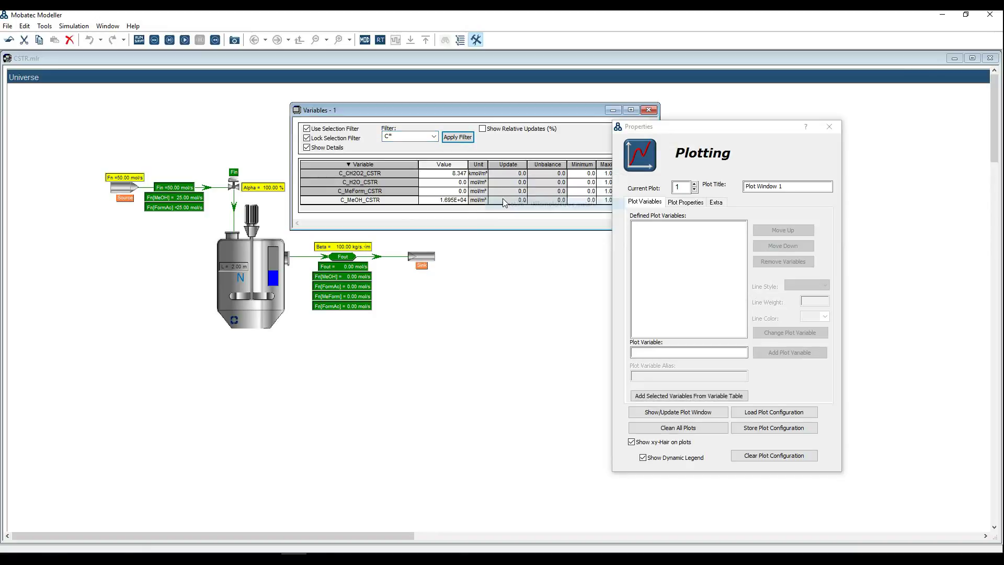
left_click(483, 182)
left_click(502, 212)
left_click(482, 192)
left_click(503, 221)
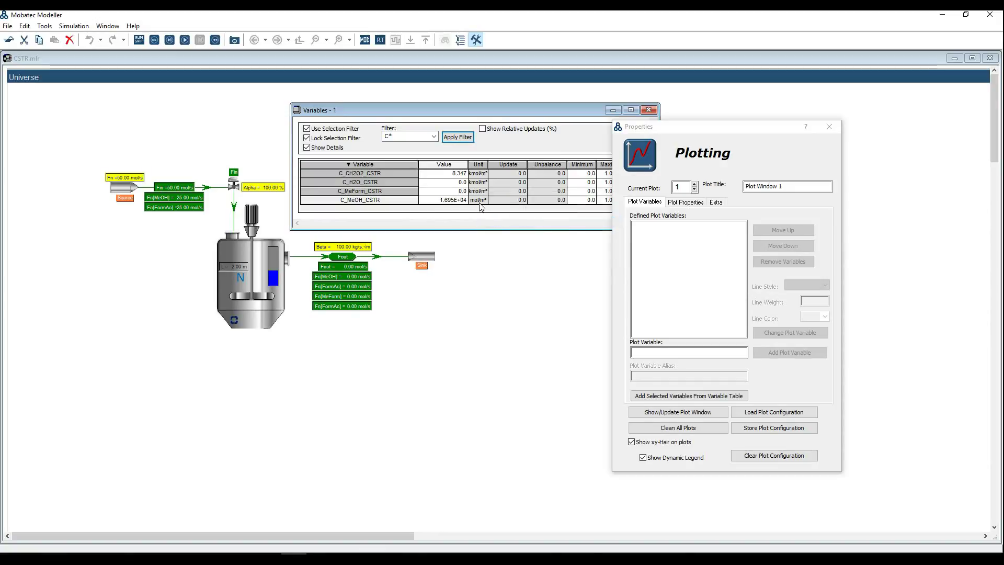
left_click(483, 201)
left_click(501, 232)
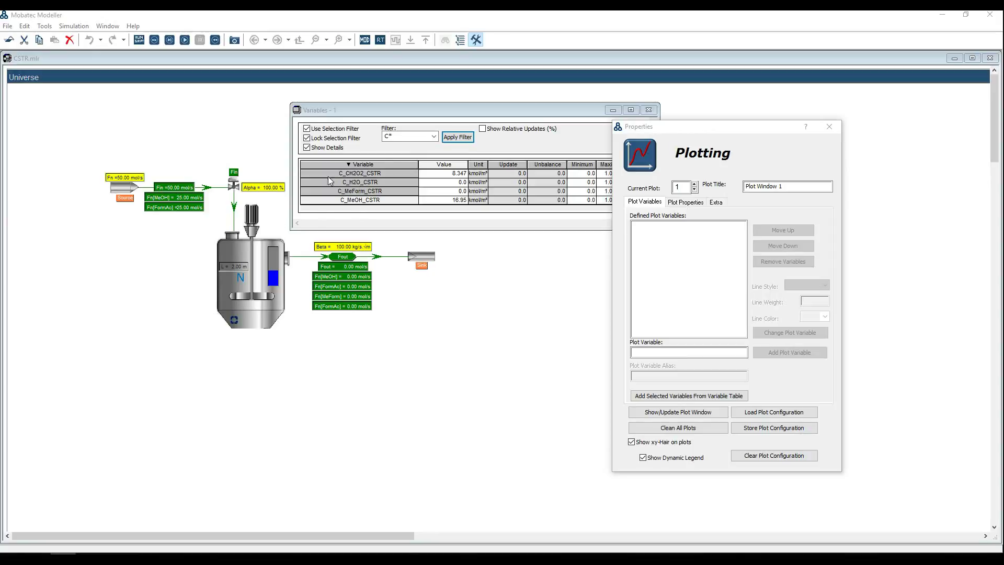
Step: Add C_CH2O2_CSTR, C_H2O_CSTR, C_MeForm_CSTR and C_MeOH_CSTR from the variable table to the current plot
left_click_drag(328, 175, 345, 203)
right_click(344, 199)
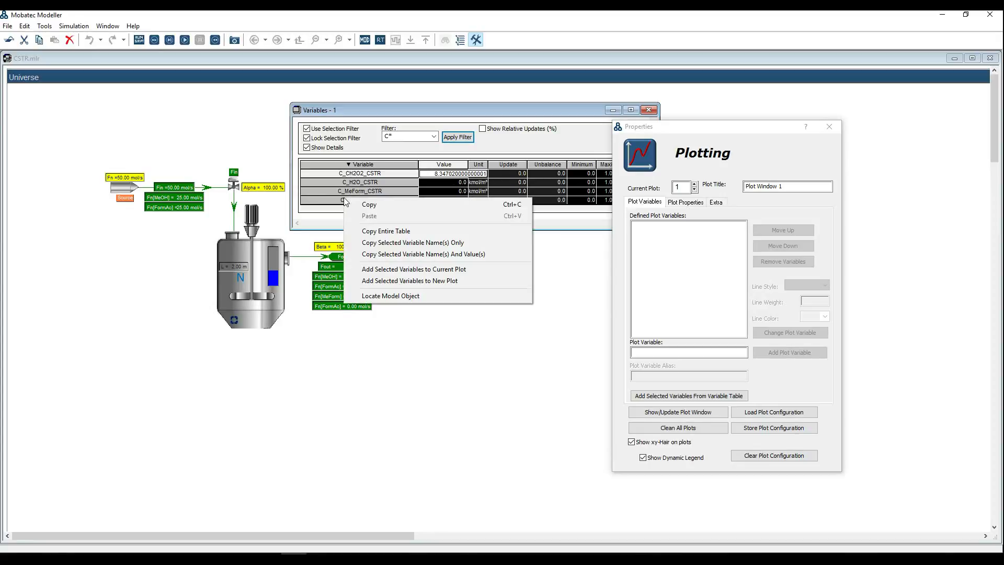
left_click(381, 269)
key("alt+Tab")
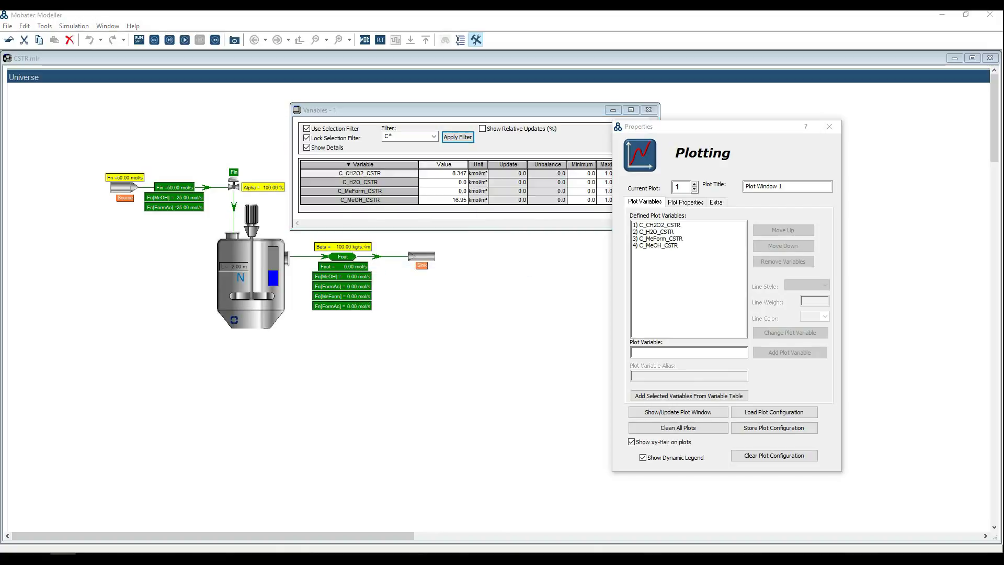
Step: Format the C_CH2O2_CSTR plot variable as a solid blue line with a line weight of 3
left_click(685, 251)
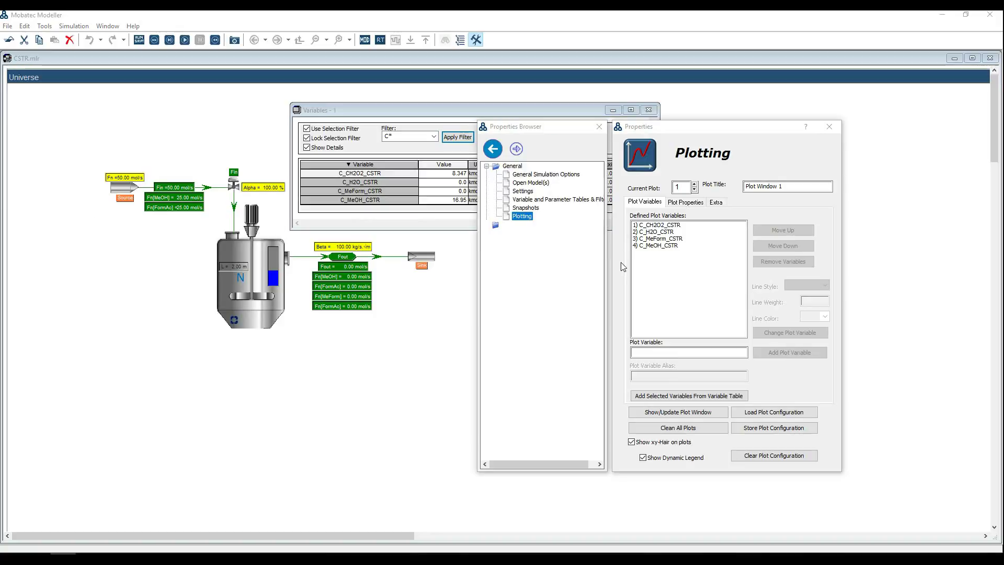
left_click(666, 225)
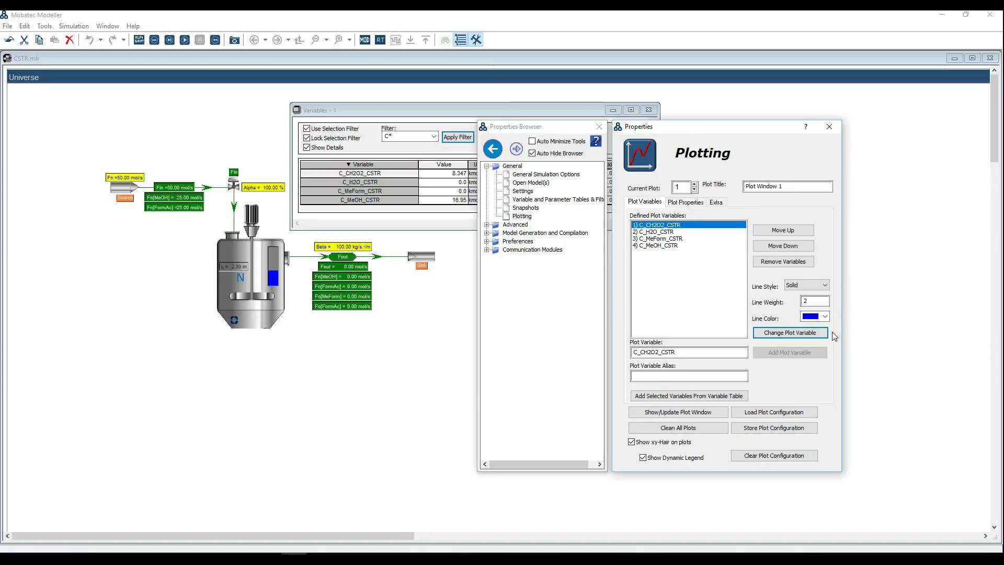
left_click(809, 285)
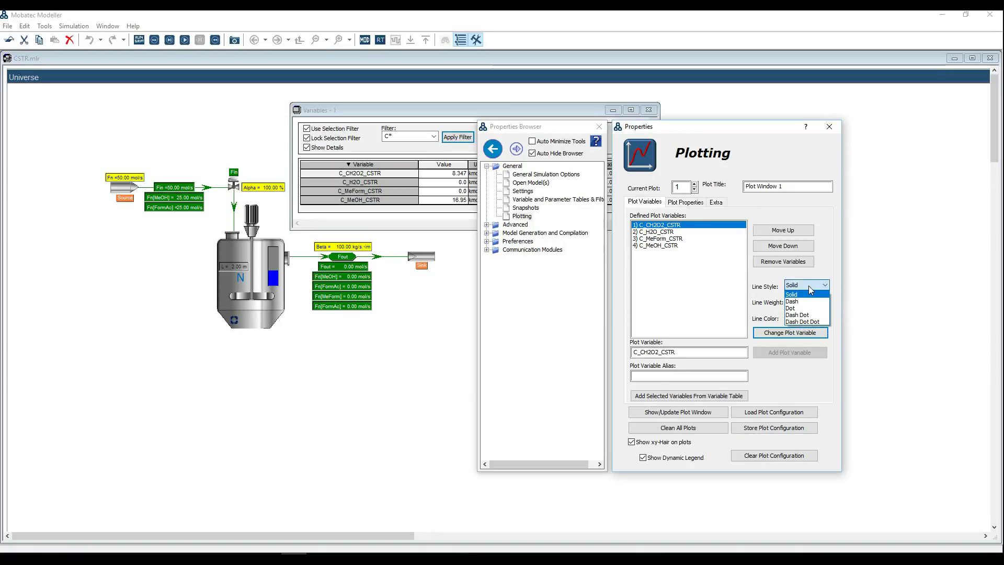
left_click(809, 296)
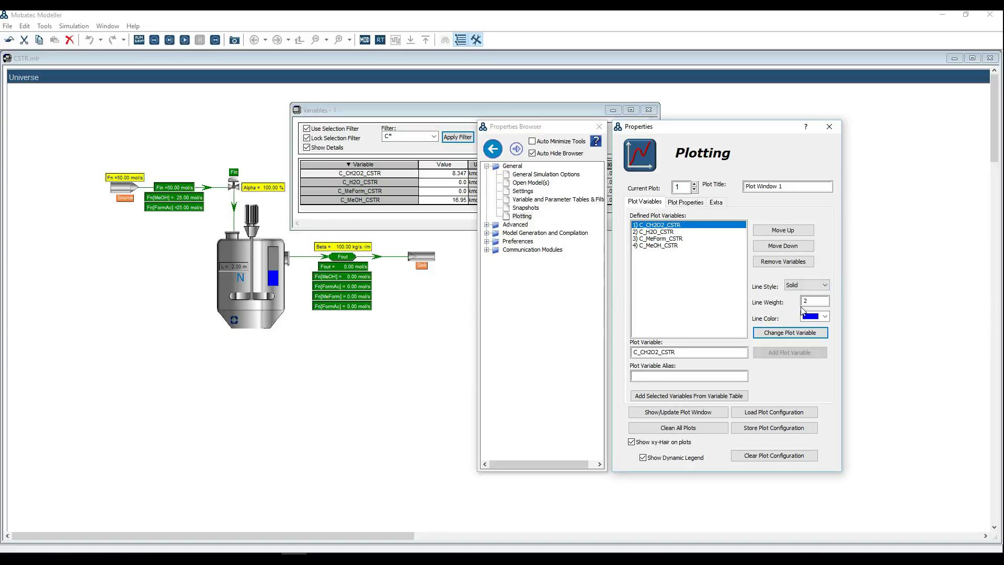
type("3")
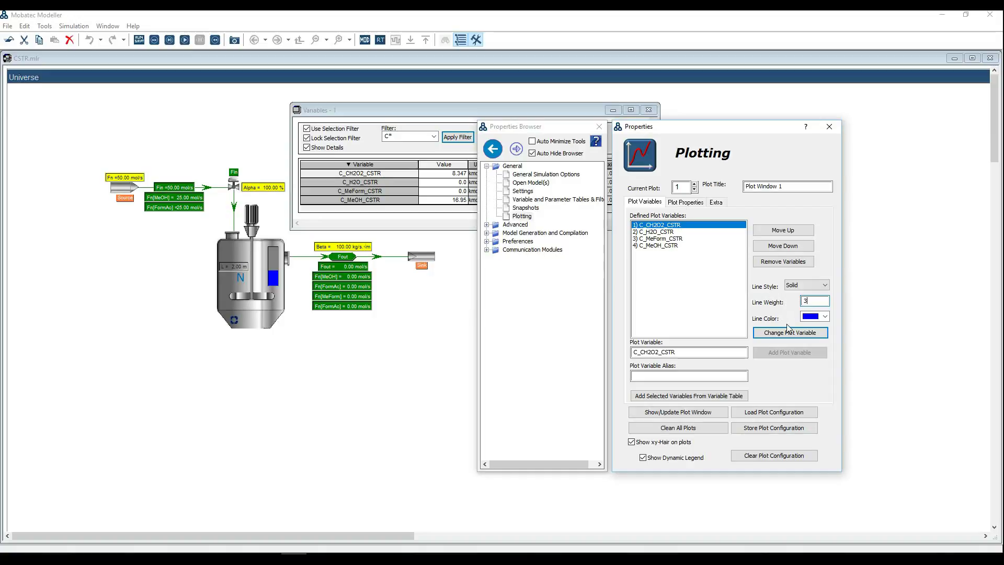
left_click(826, 317)
left_click(828, 319)
left_click(784, 335)
Step: Update the line weight of the C_H2O_CSTR plot variable and set the C_MeForm_CSTR line weight to 3
left_click(666, 233)
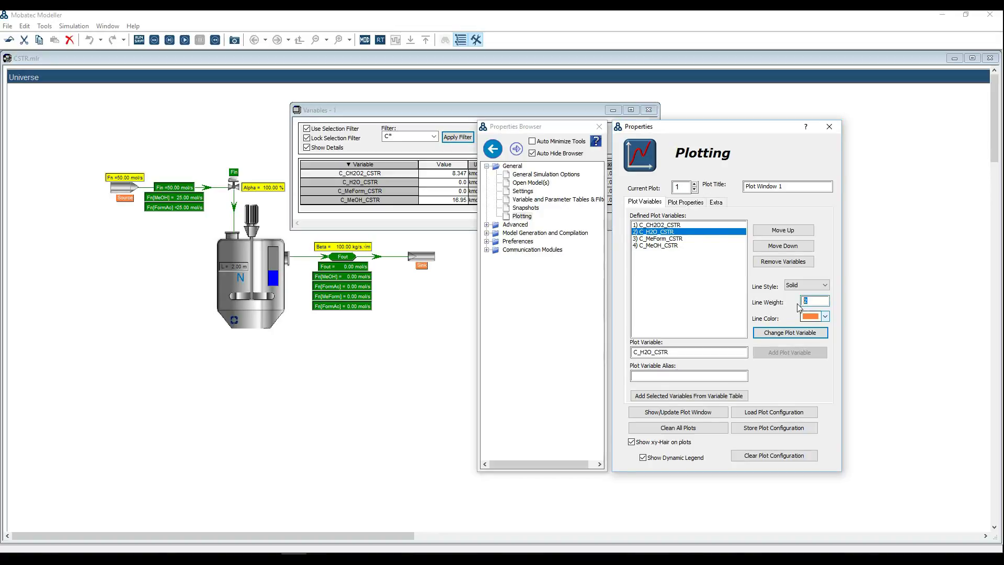
left_click(789, 334)
left_click(677, 240)
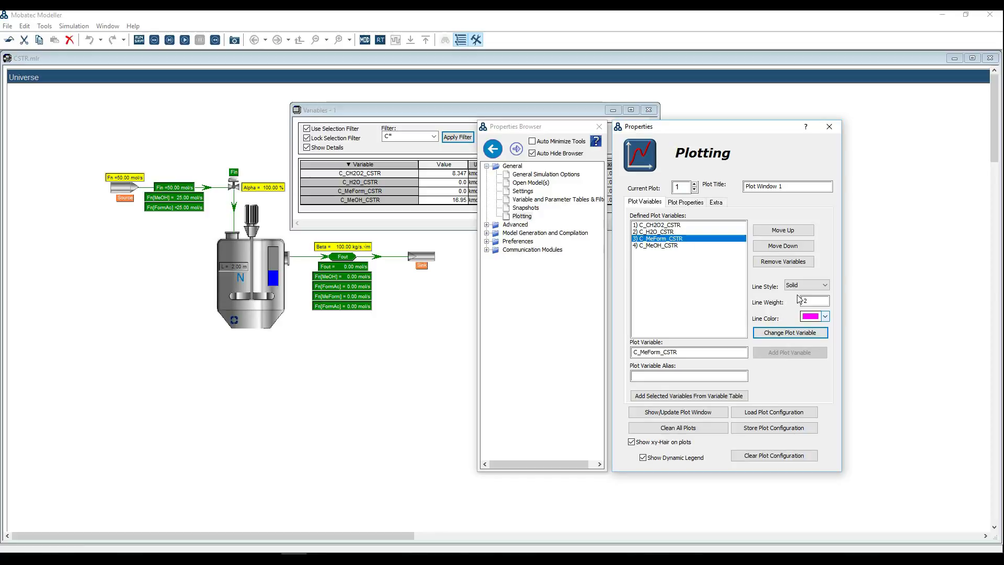
type("3")
left_click(787, 329)
Step: Set the C_MeOH_CSTR plot variable to line weight 3 and line color green
left_click(674, 245)
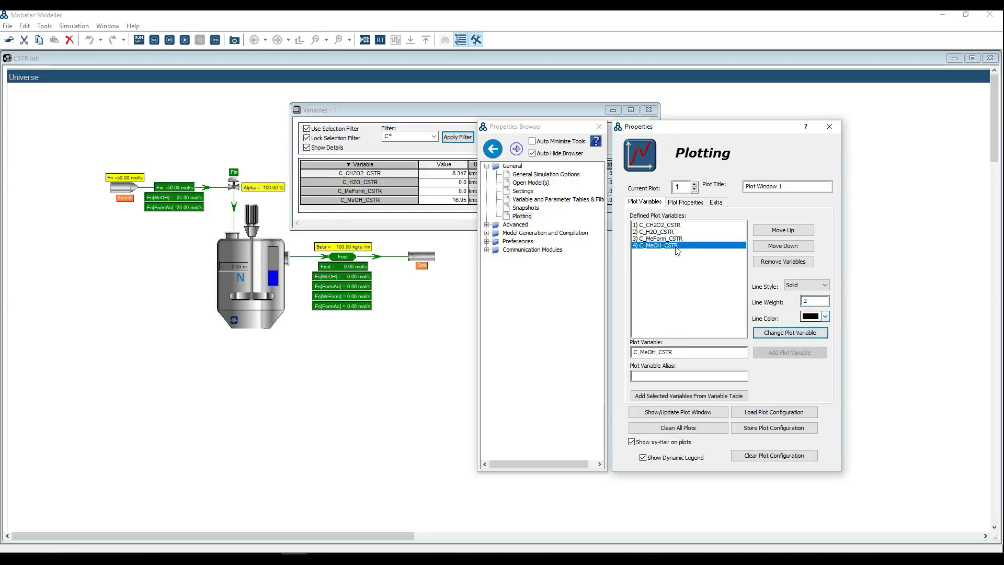
double_click(806, 301)
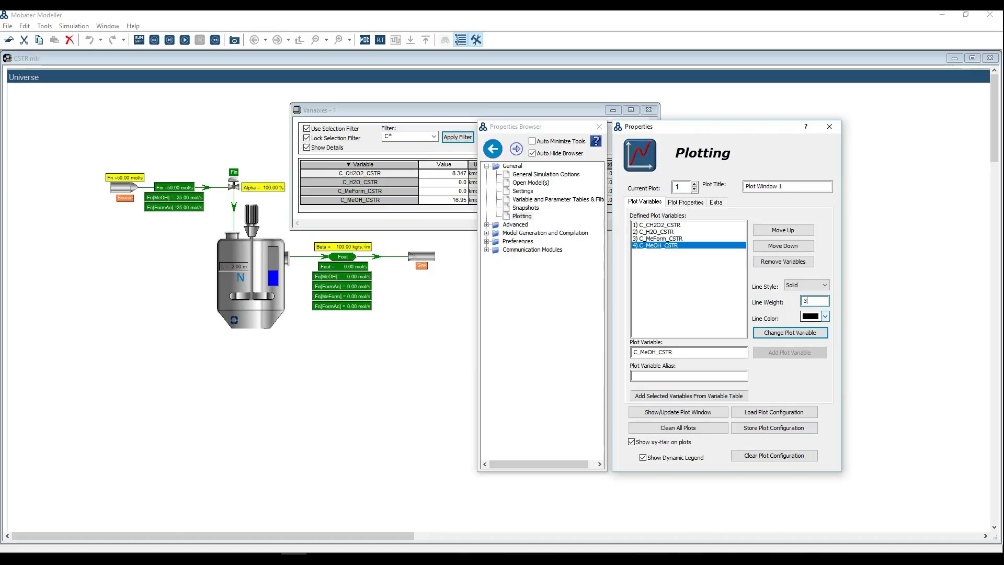
left_click(825, 317)
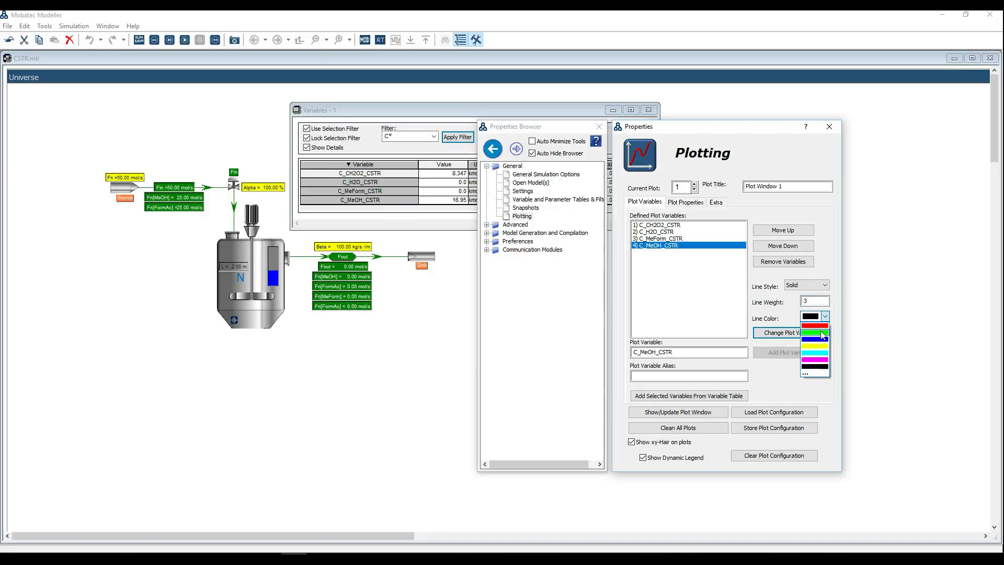
left_click(822, 333)
left_click(789, 333)
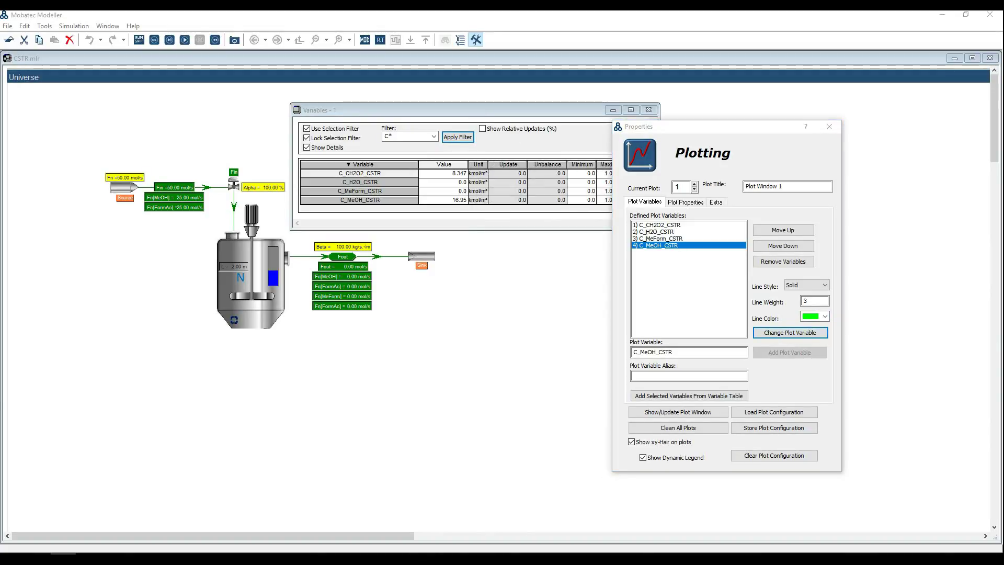
Step: Turn off automatic Y-axis scaling for the plot and set the upper bound to 20
left_click(686, 204)
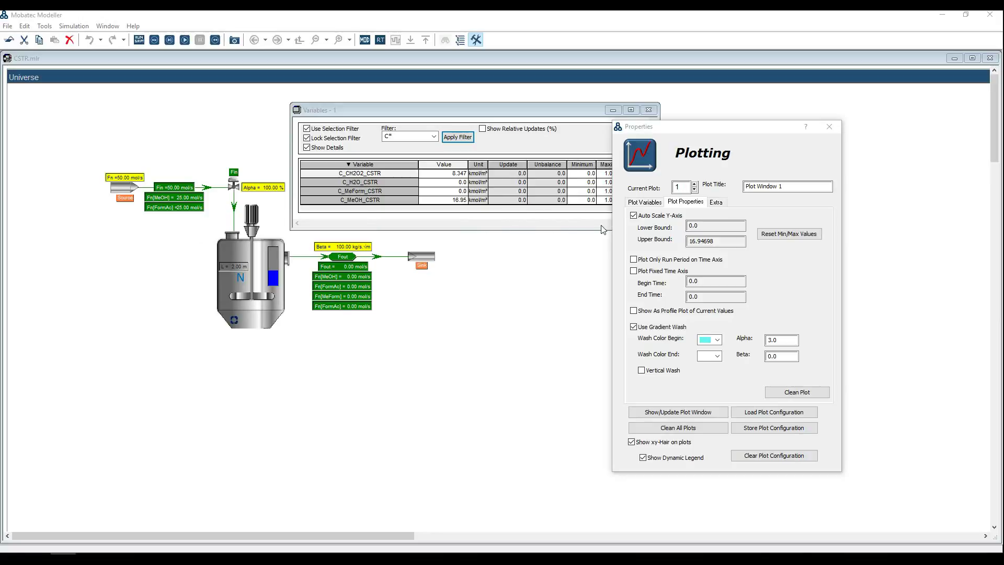
left_click(634, 216)
key("ctrl+shift+Left")
key("ctrl+shift+Left")
type("20")
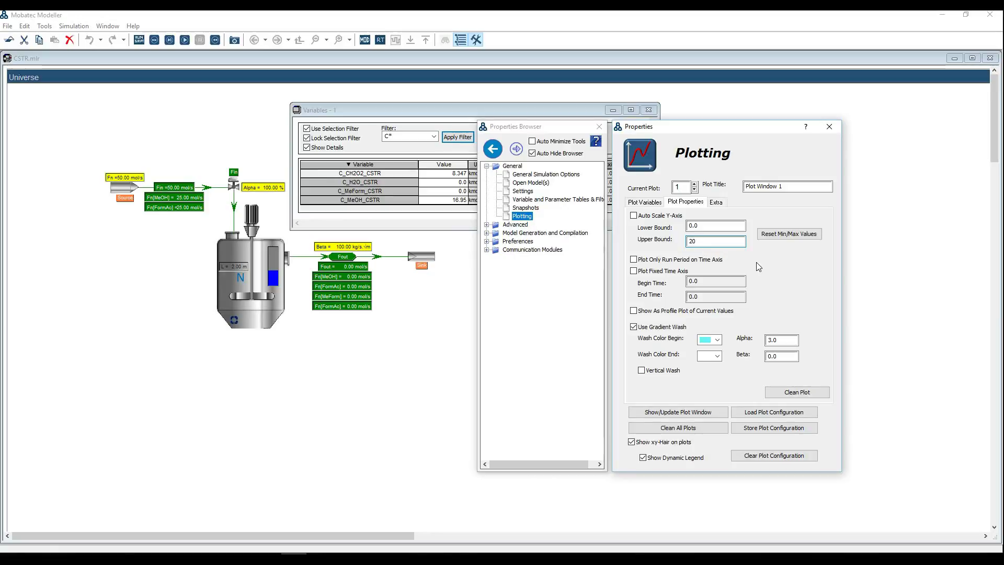
left_click(194, 267)
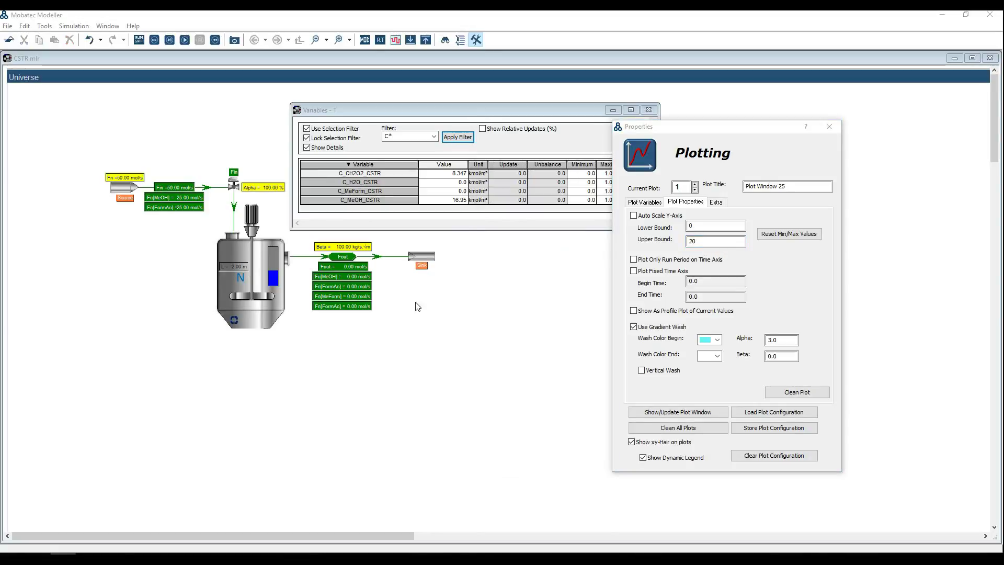
Step: Change the simulation type to Dynamic in the general simulation options
mouse_move(617, 258)
mouse_move(663, 266)
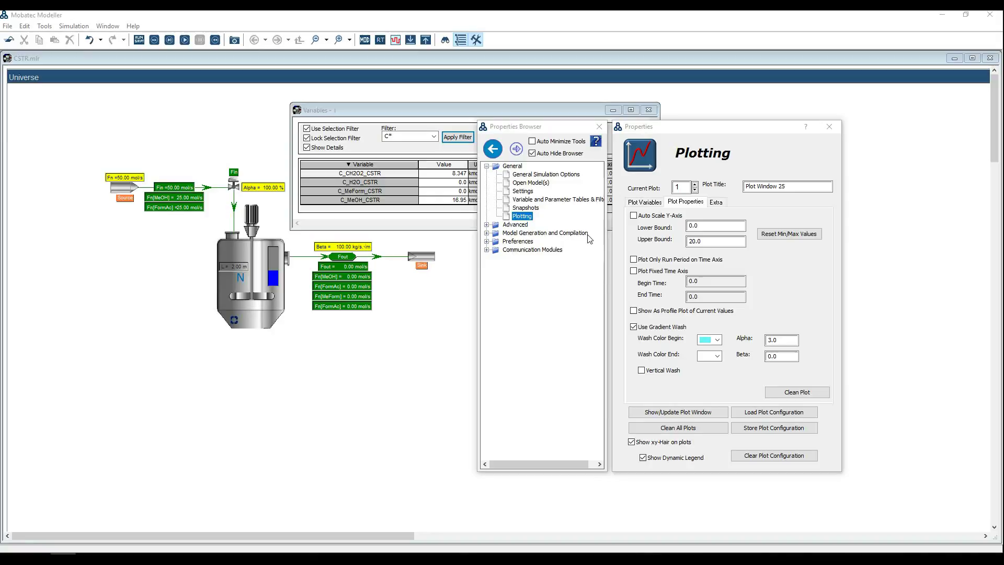
left_click(545, 174)
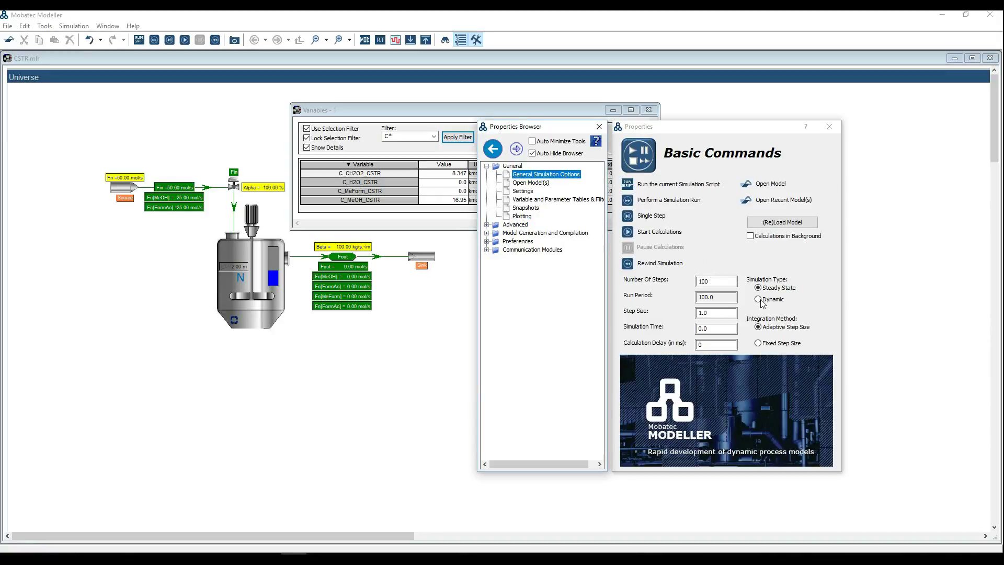
left_click(759, 299)
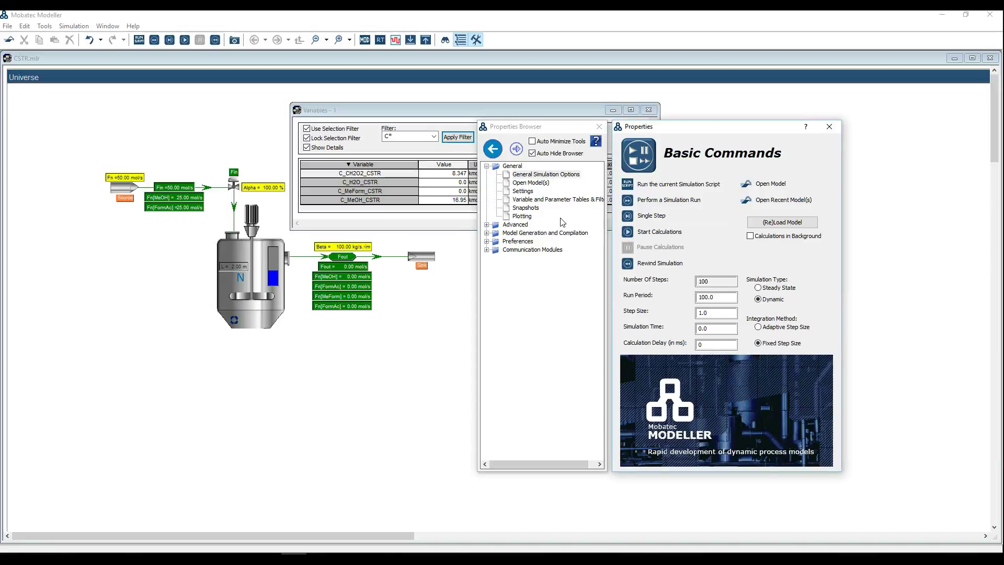
Step: Show Plot Window 1, enlarge it and place it below the variable table
left_click(522, 216)
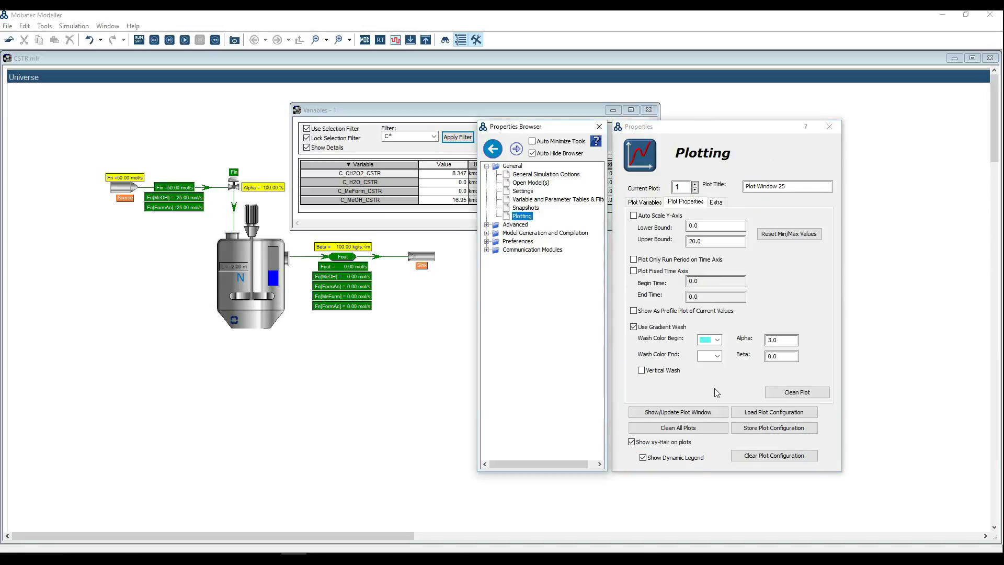
left_click(678, 412)
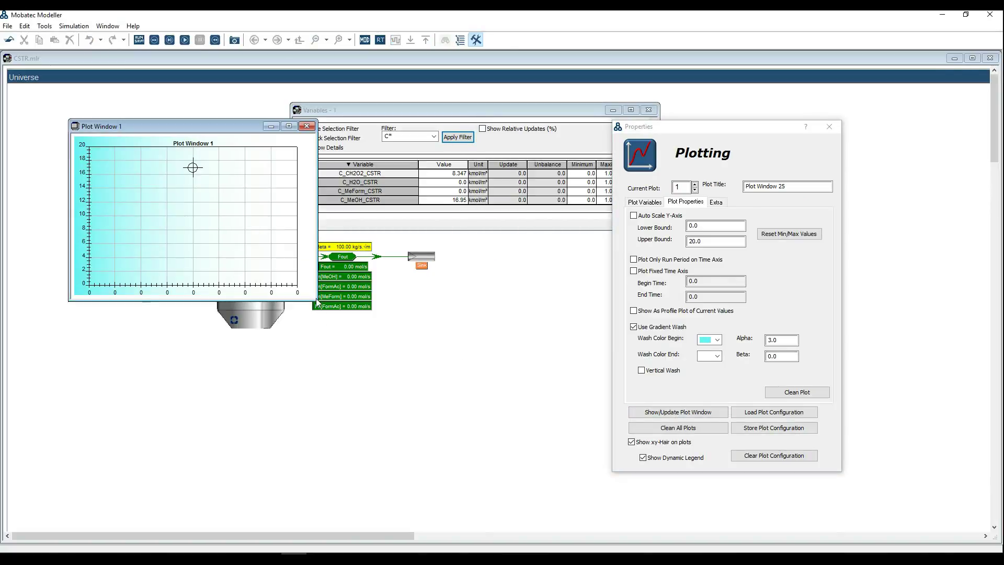
left_click_drag(317, 301, 556, 441)
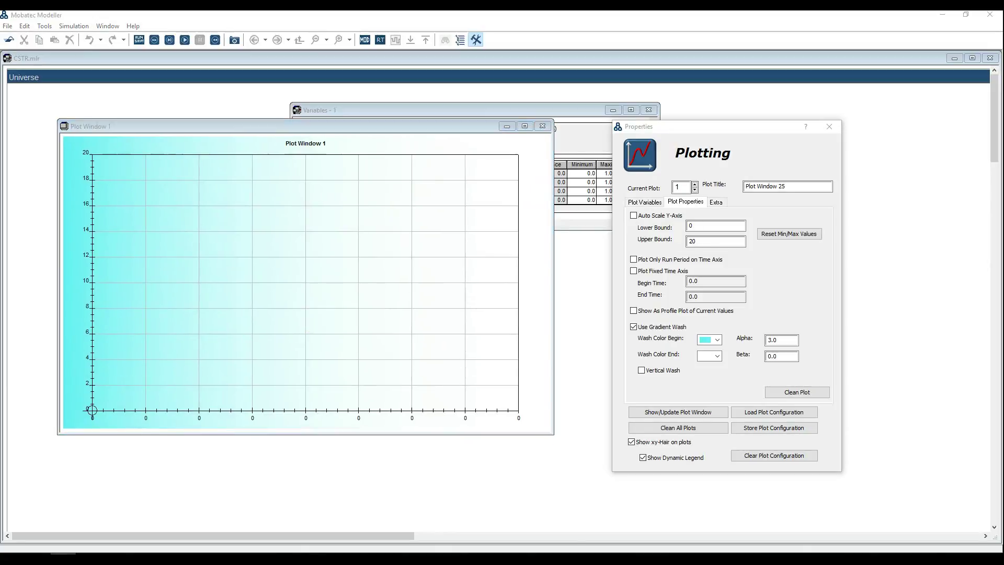
left_click_drag(308, 131, 319, 231)
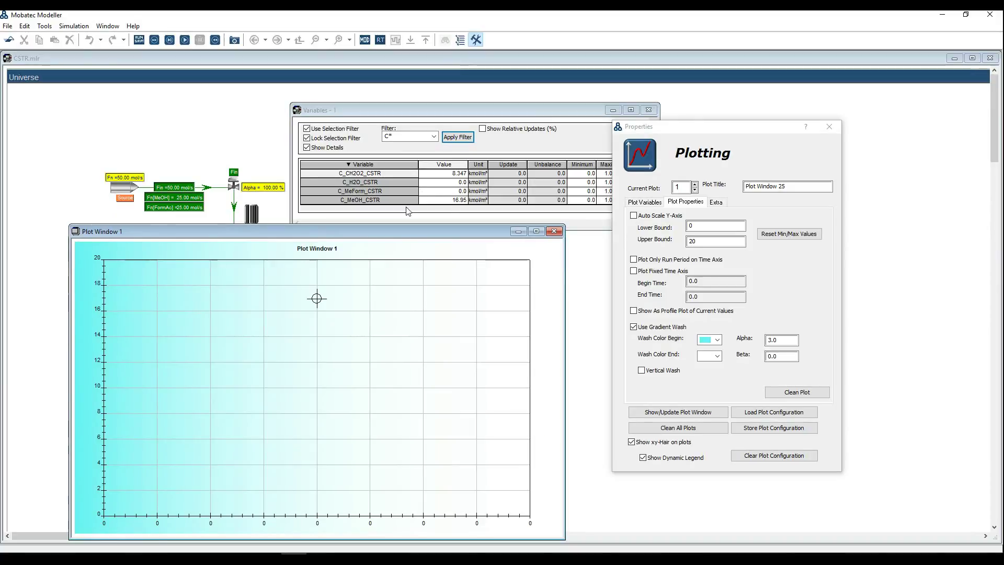
Step: Start the dynamic simulation calculations and pause them at a simulation time of 179
left_click(184, 41)
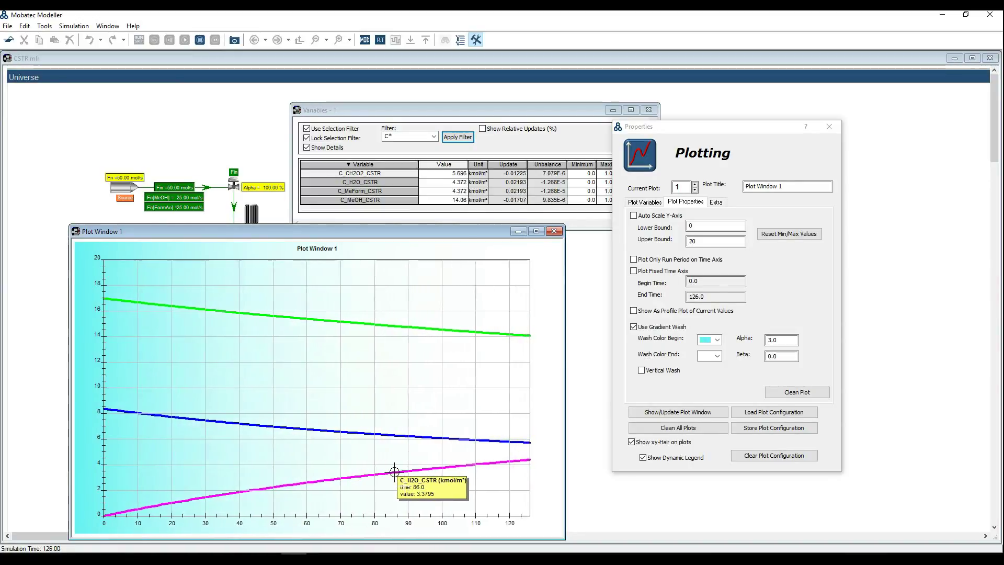
left_click(201, 41)
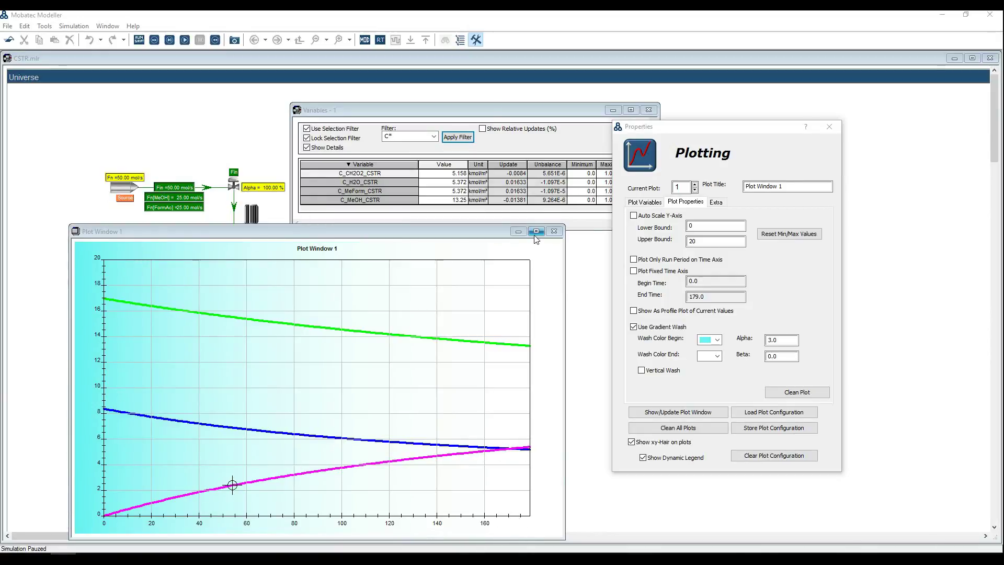
Step: Review the run period and step size in the general simulation options and the properties of the concentration plot
left_click(461, 40)
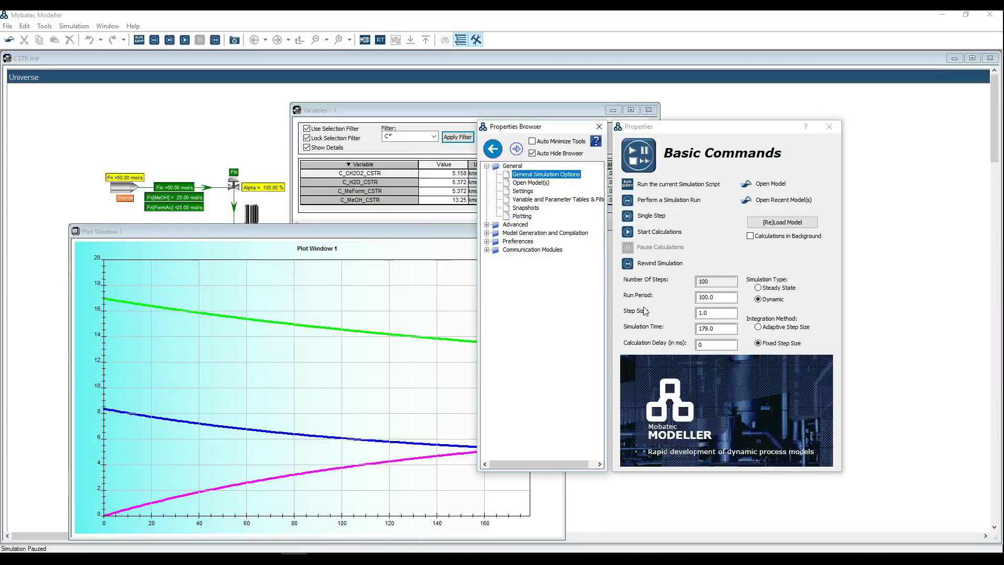
left_click(671, 311)
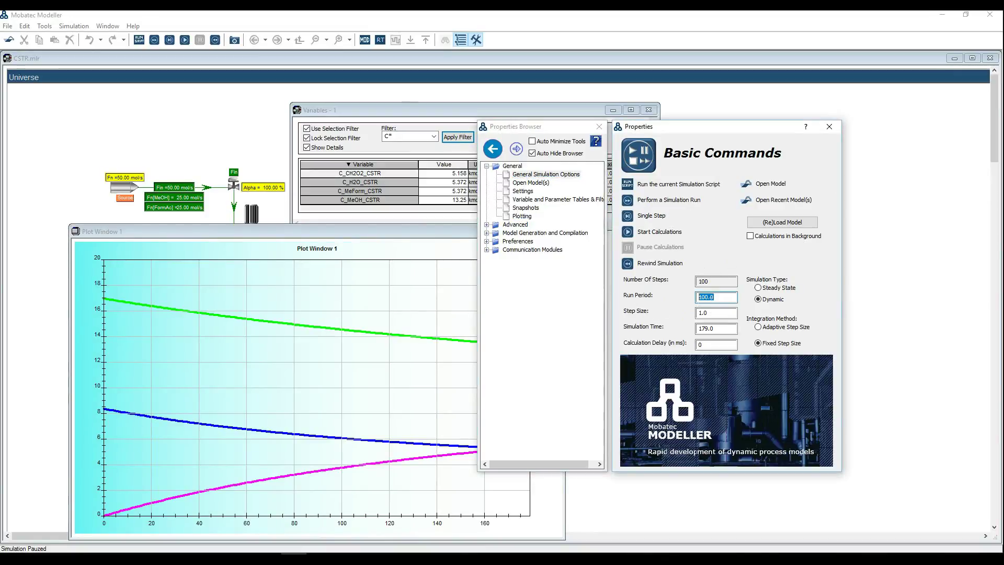
left_click(529, 216)
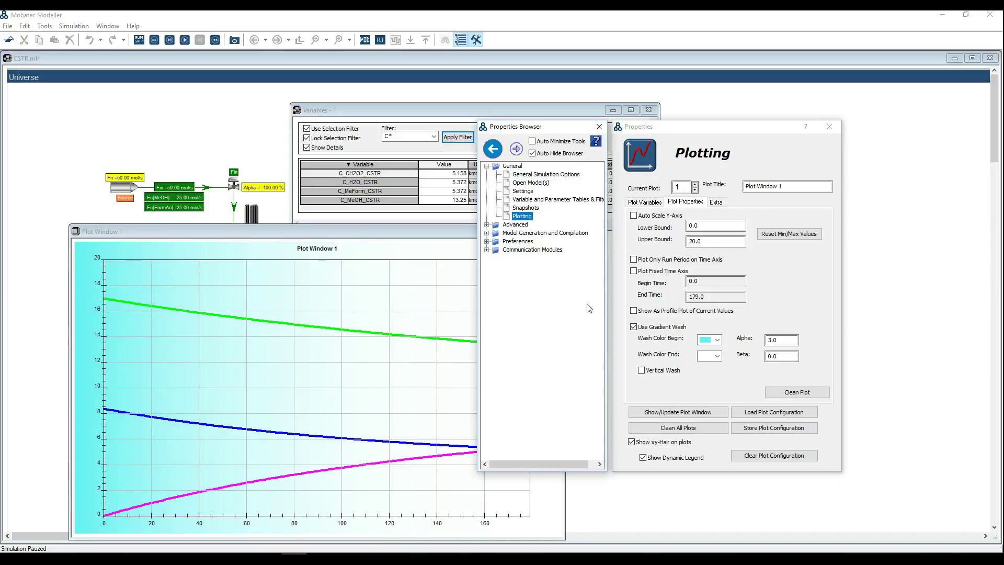
left_click(154, 308)
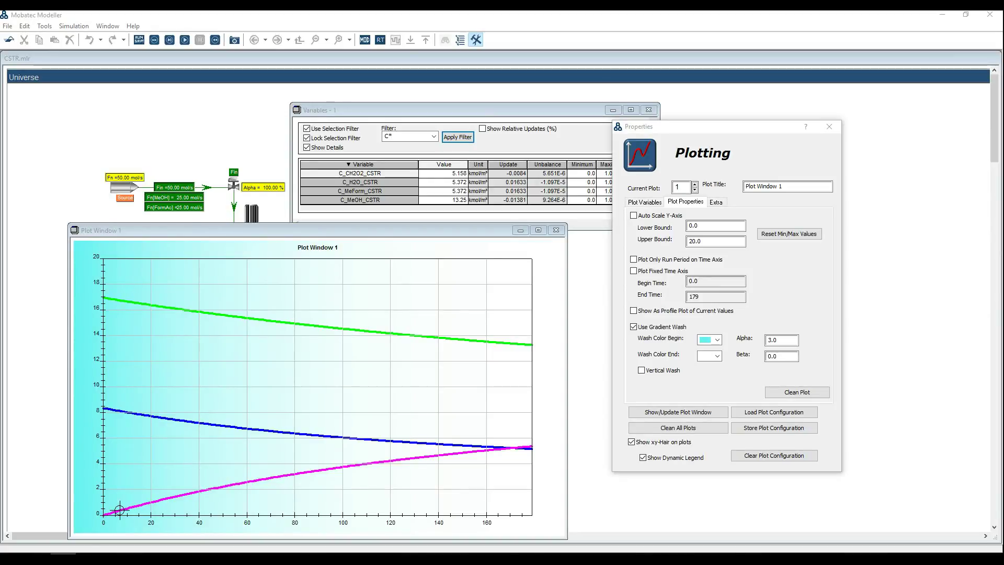
left_click(673, 341)
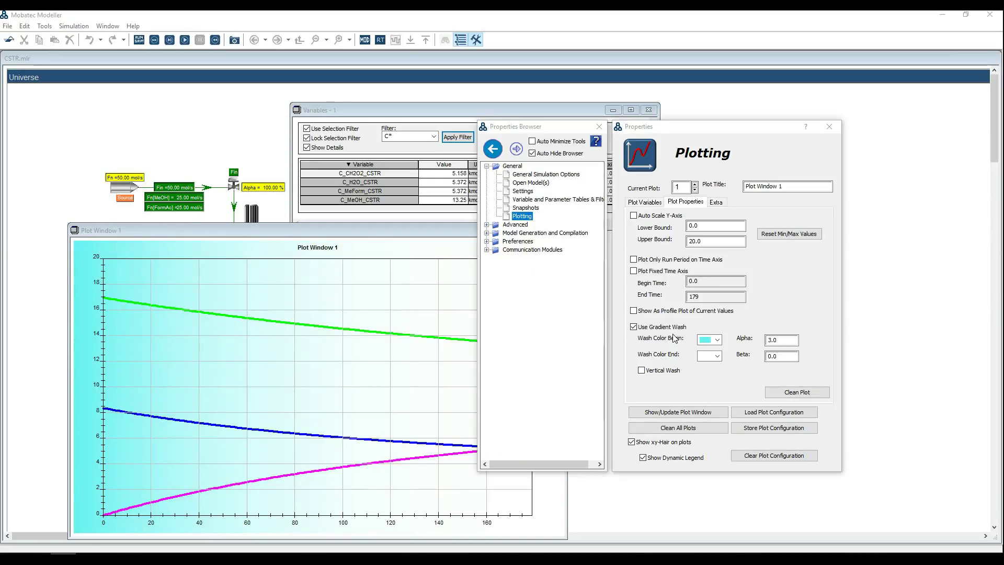
Step: Fix the concentration plot's time axis with an end time of 3600 and update the plot window
left_click(634, 272)
double_click(694, 296)
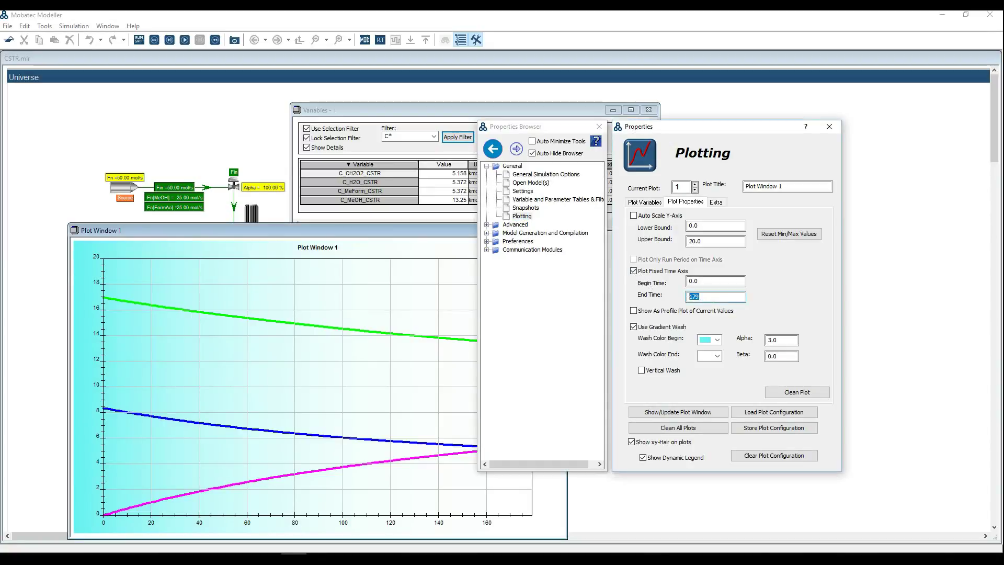
type("36")
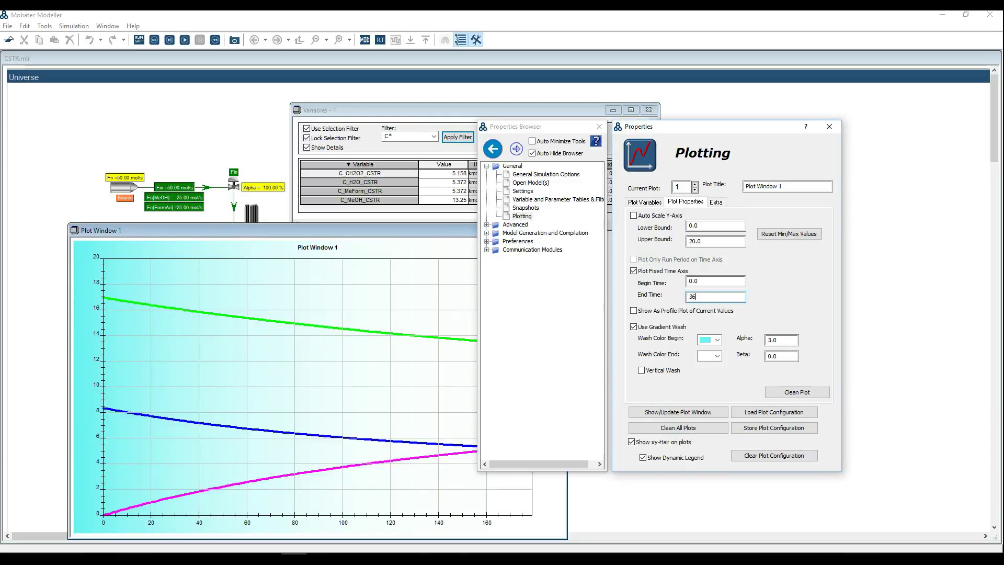
type("00")
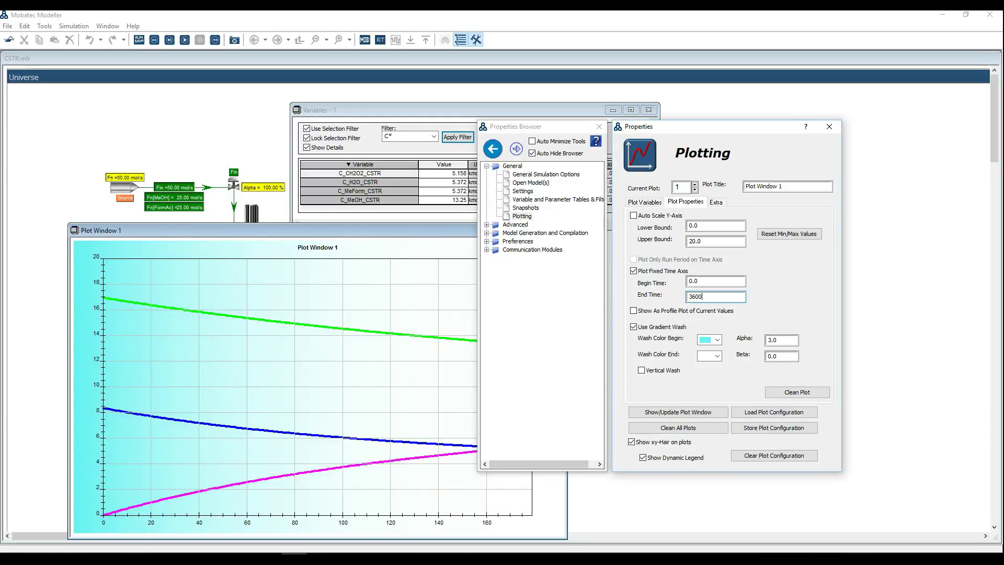
left_click(243, 167)
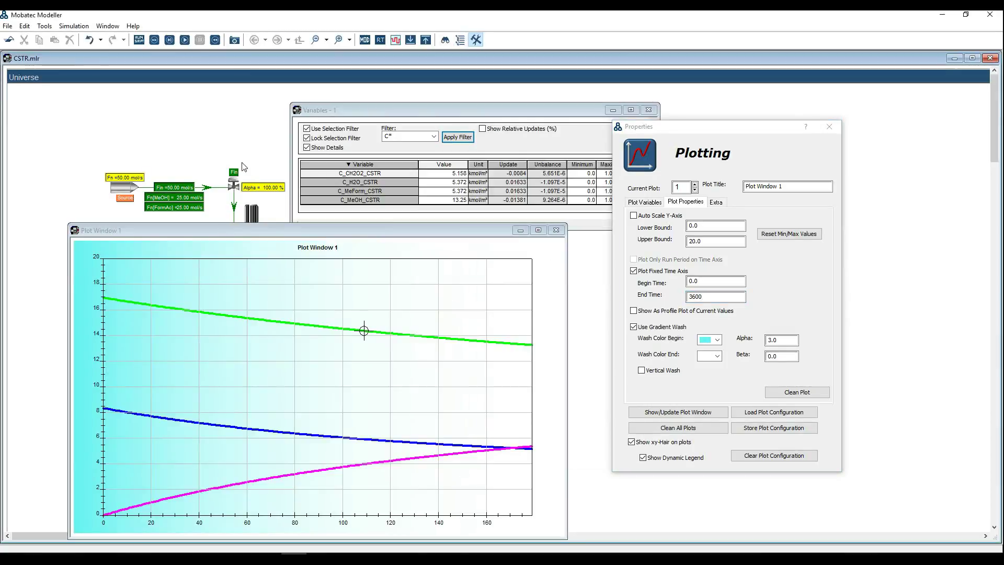
left_click(651, 287)
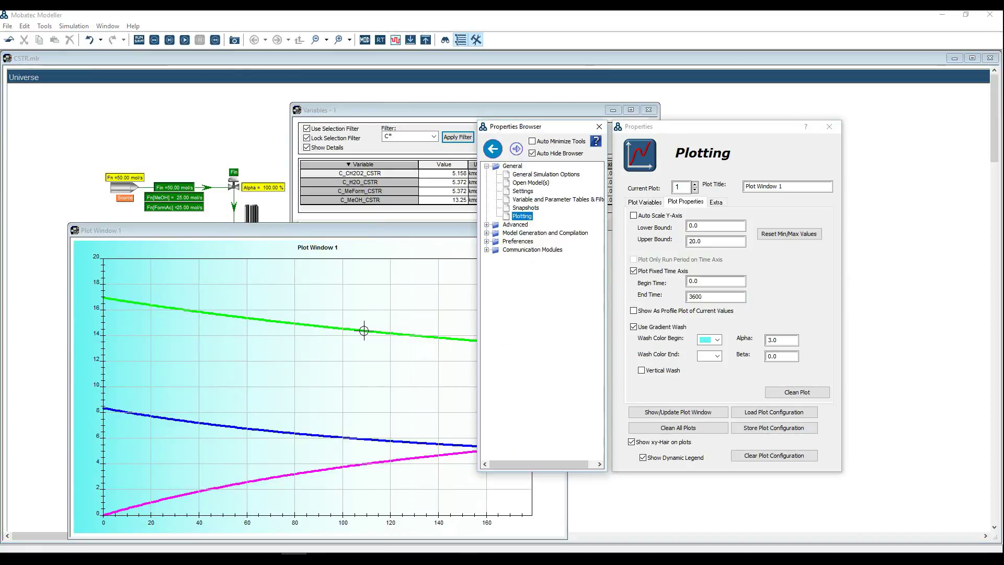
left_click(681, 412)
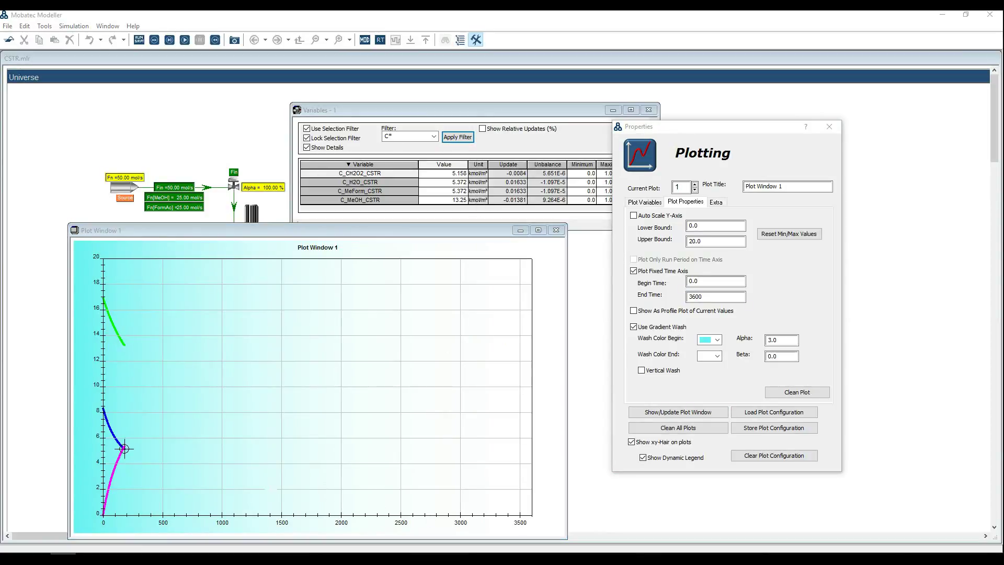
left_click(117, 501)
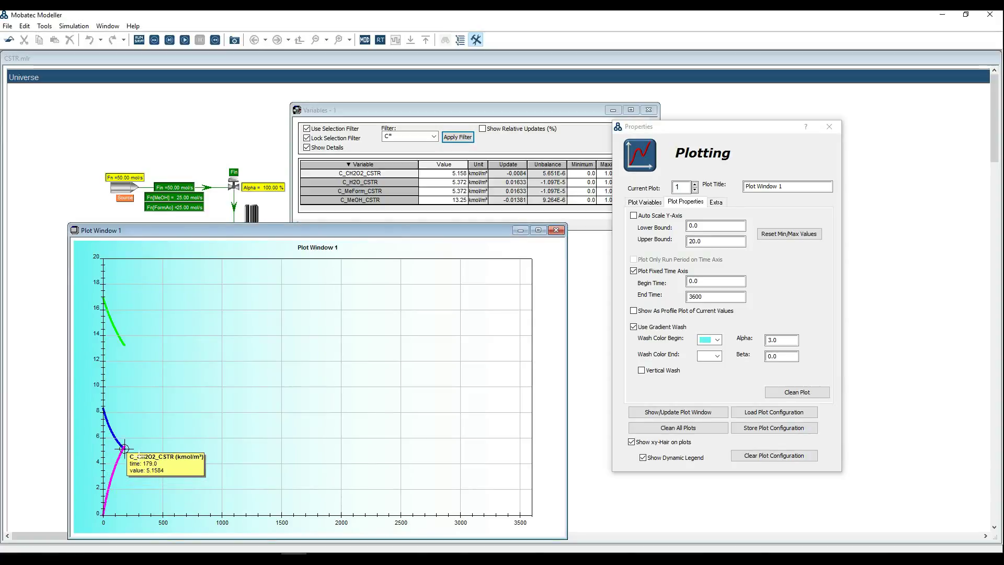
Step: Resume the dynamic simulation calculations and pause them at a simulation time of about 6202
left_click(184, 40)
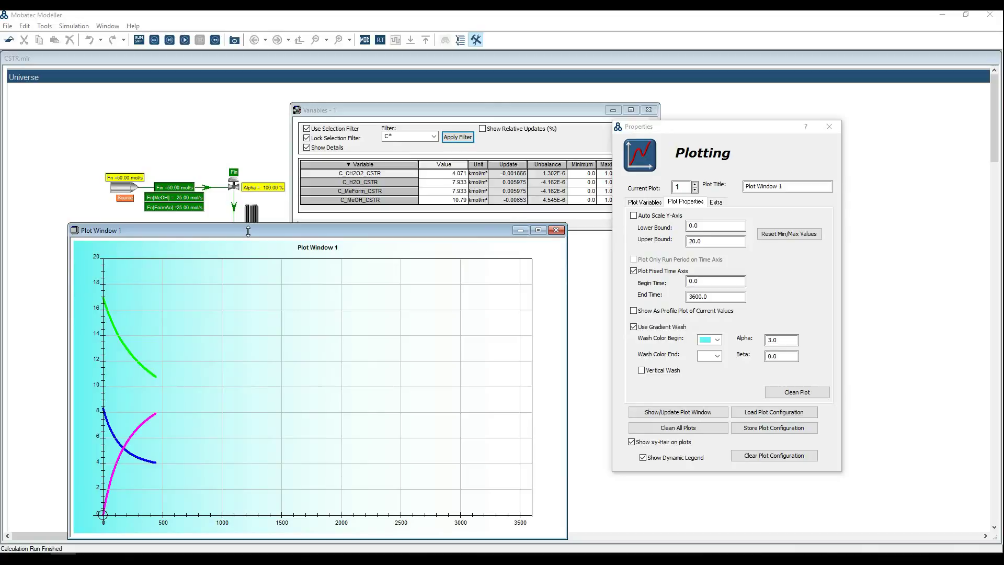
left_click(461, 40)
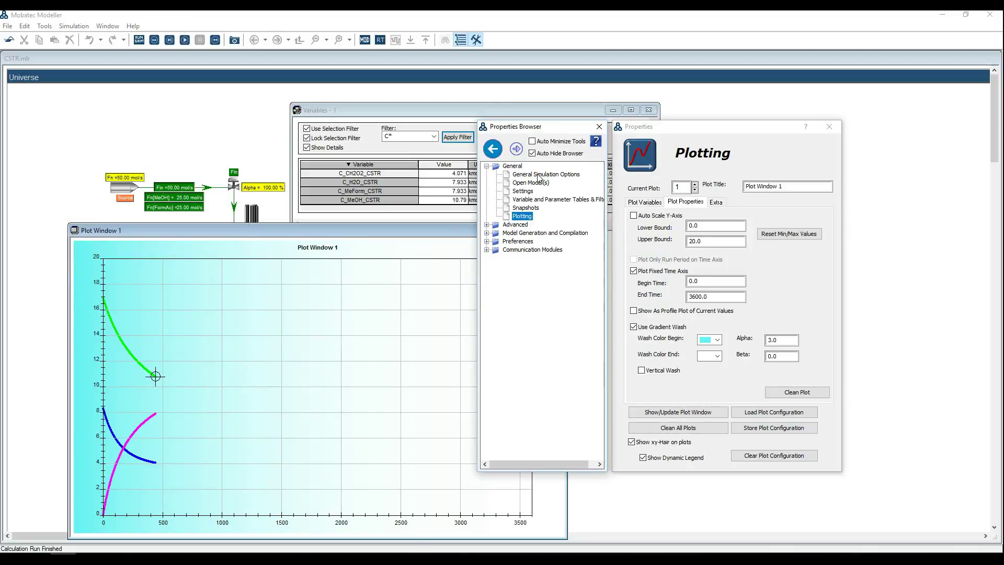
left_click(538, 176)
left_click(759, 328)
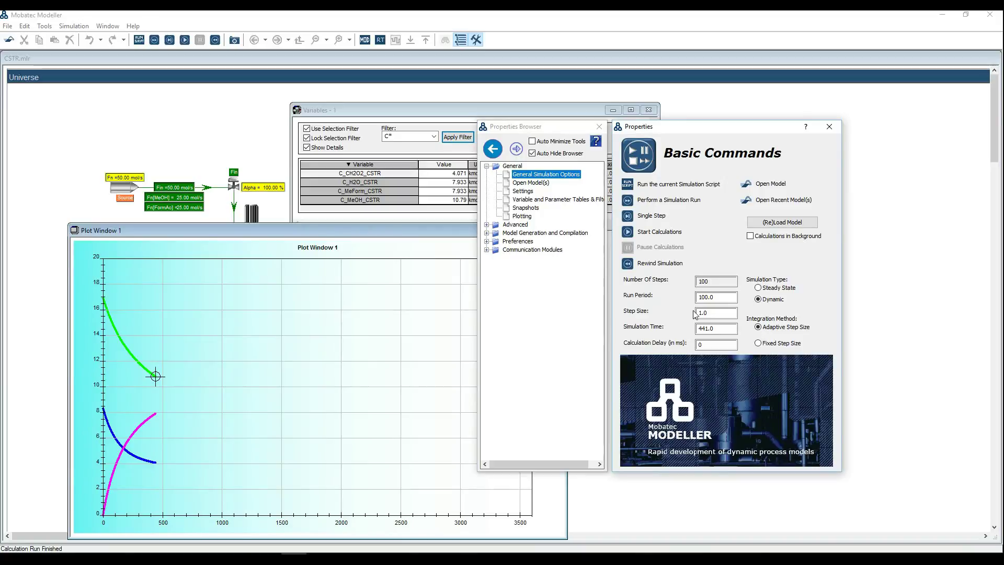
left_click(650, 236)
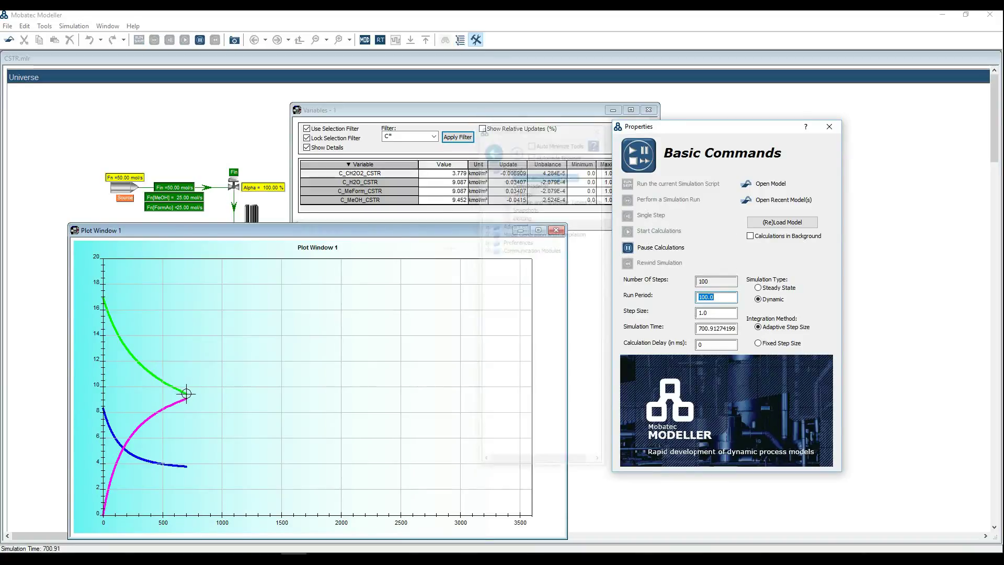
left_click(657, 253)
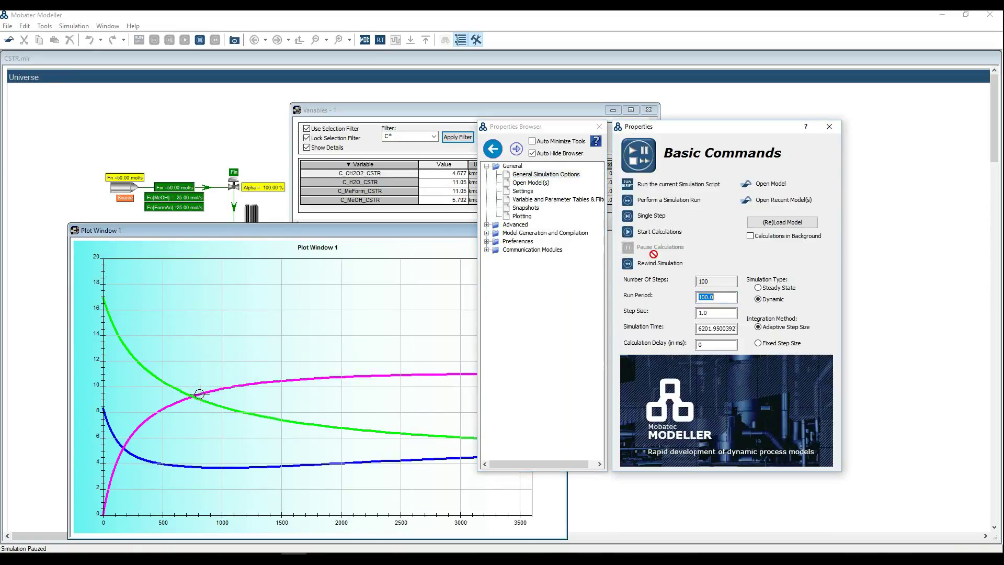
Step: Zoom in on the crossing of the methanol and water curves in the concentration plot and restore the full view
left_click(188, 466)
mouse_move(658, 249)
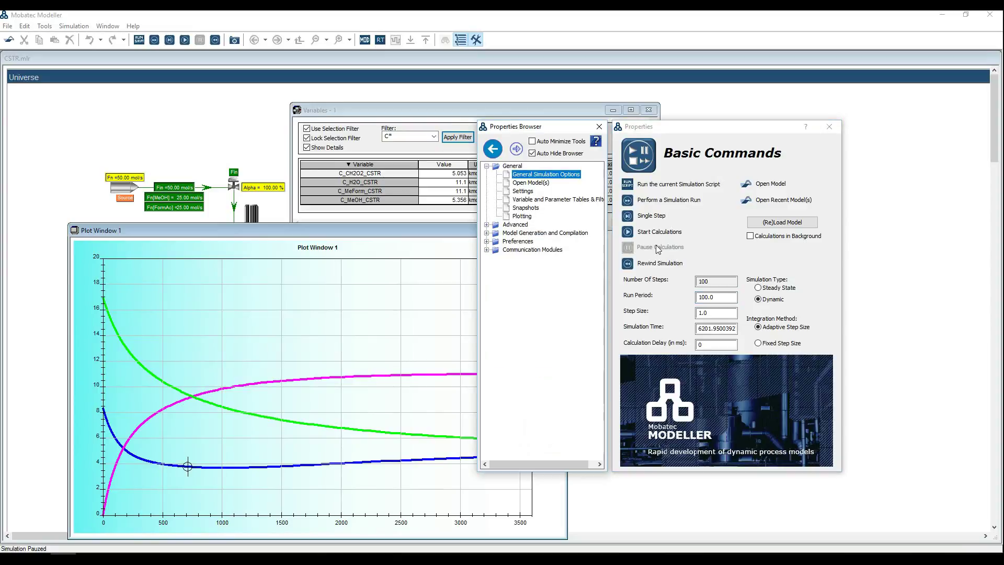
left_click(699, 344)
type("0")
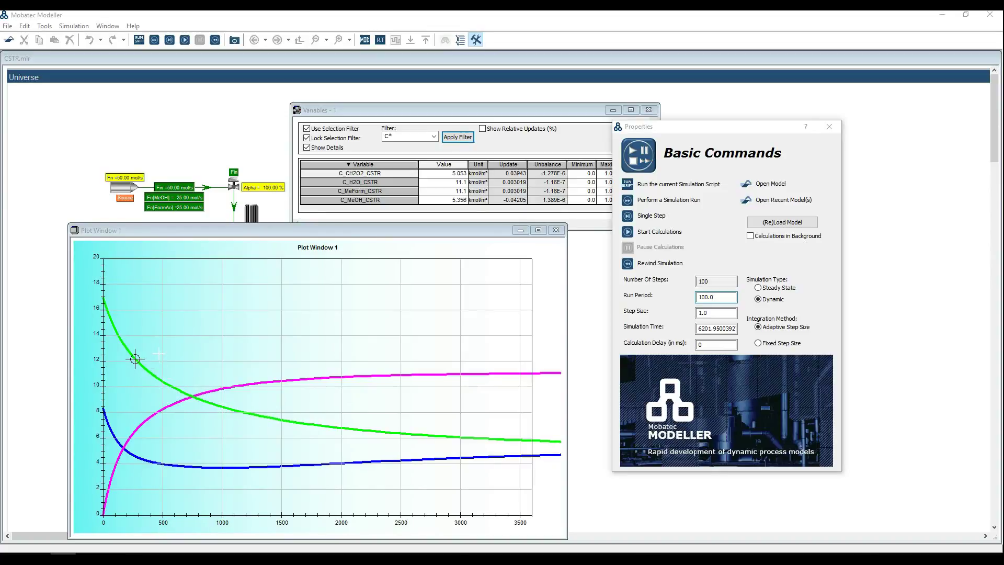
left_click_drag(151, 345, 245, 434)
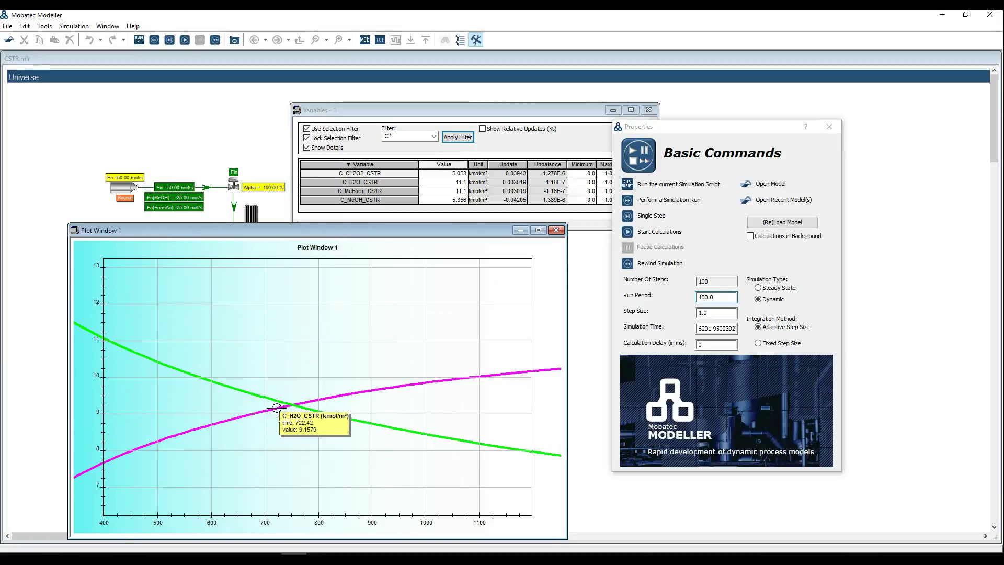
left_click_drag(277, 408, 266, 334)
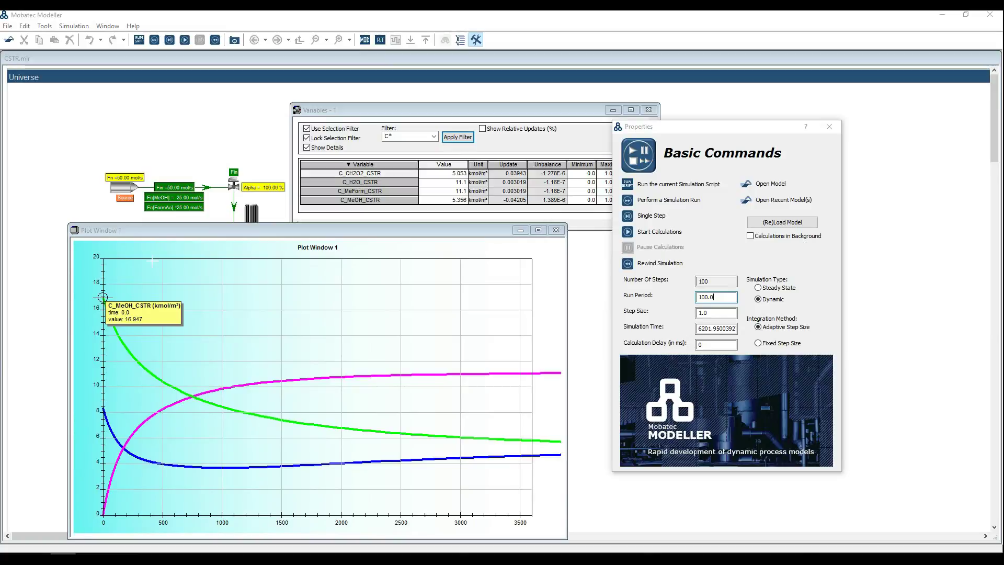
Step: Change the title of plot 1 to "C[i] kmols/m3" and update the plot window
mouse_move(666, 272)
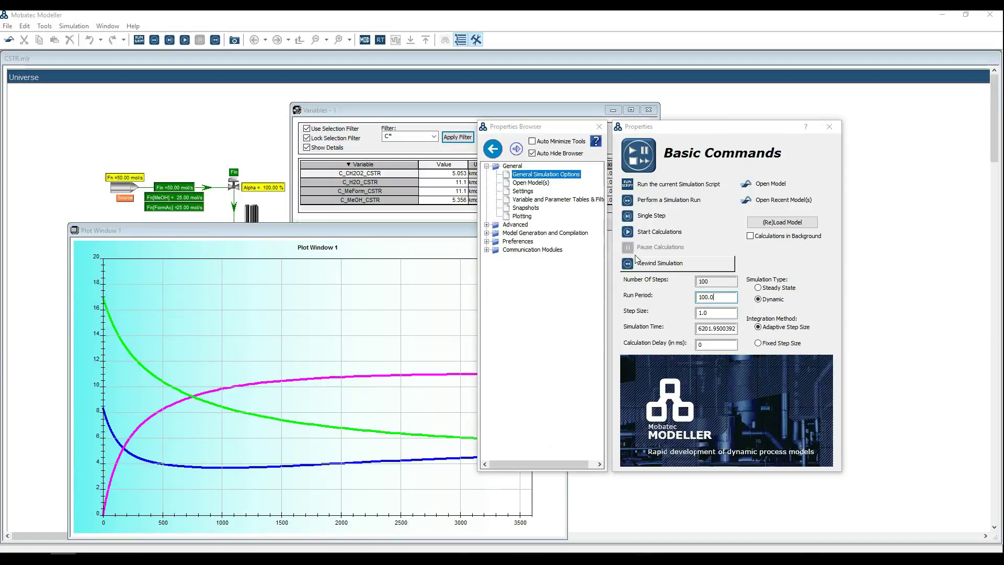
left_click(527, 217)
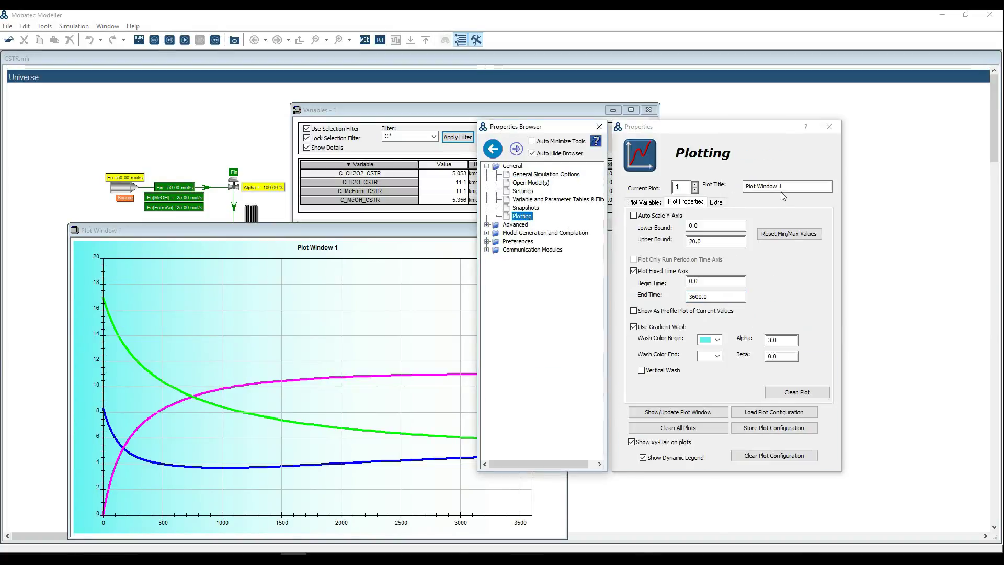
triple_click(764, 186)
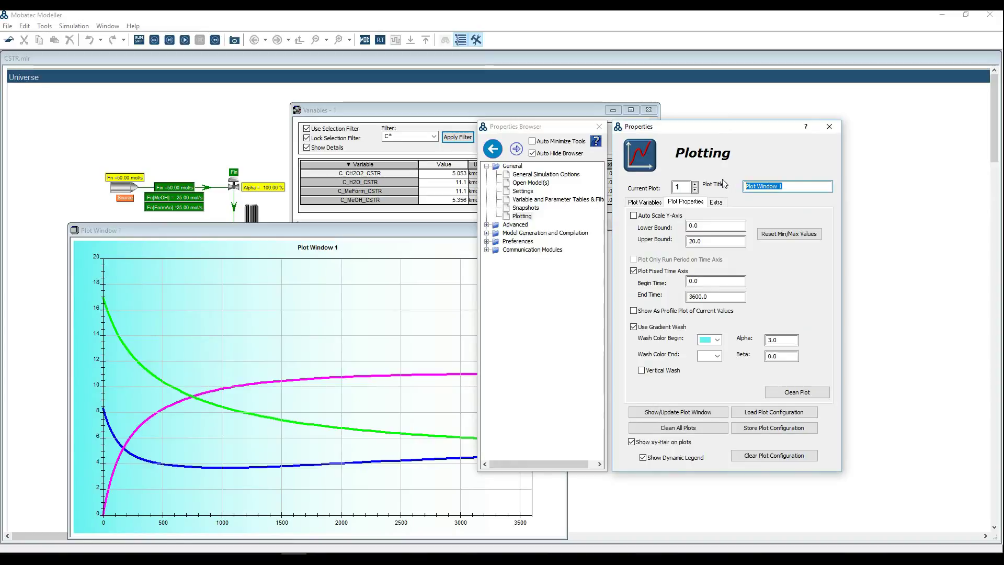
type("C[]")
key("Left")
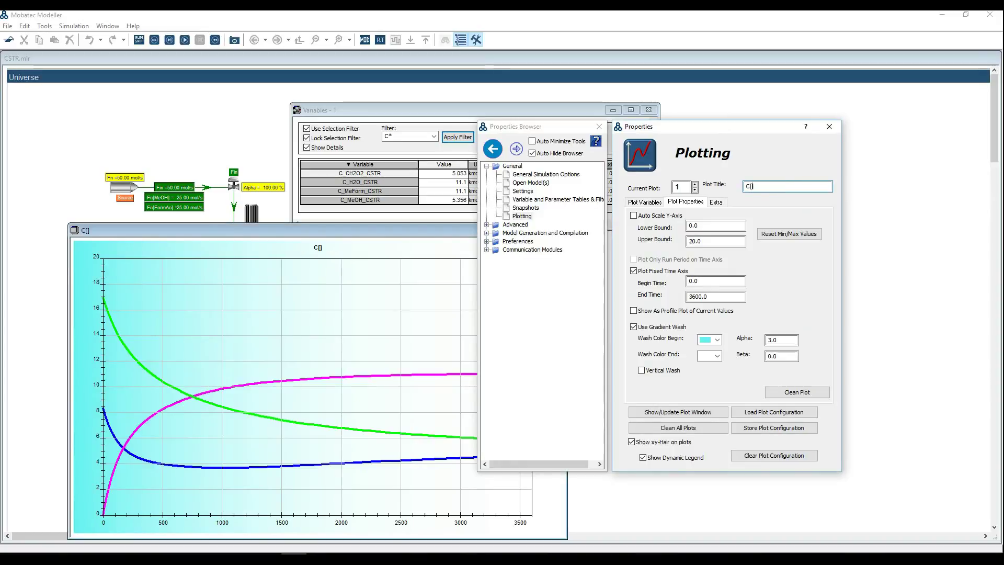
type("i")
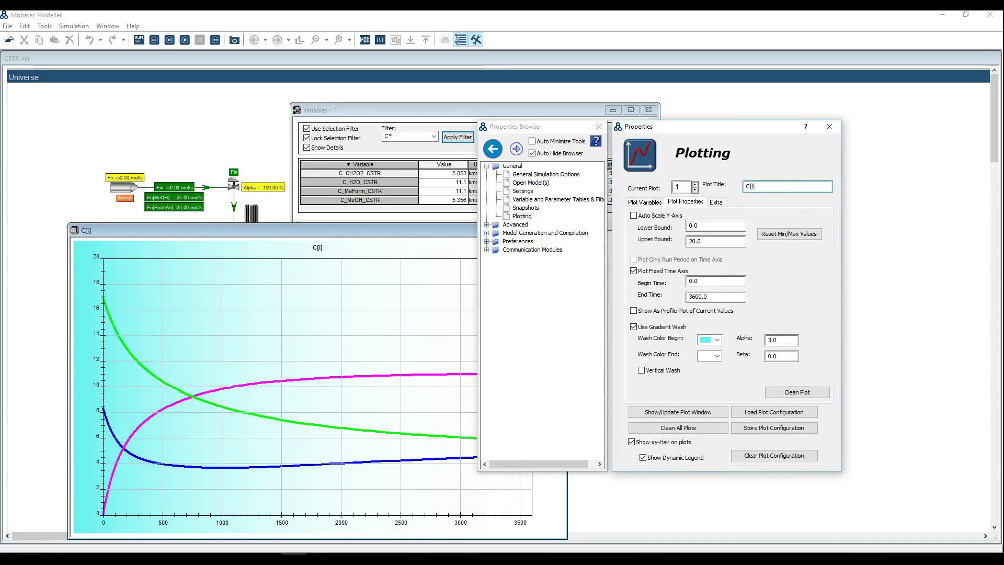
key("Right")
type("kmols/m3")
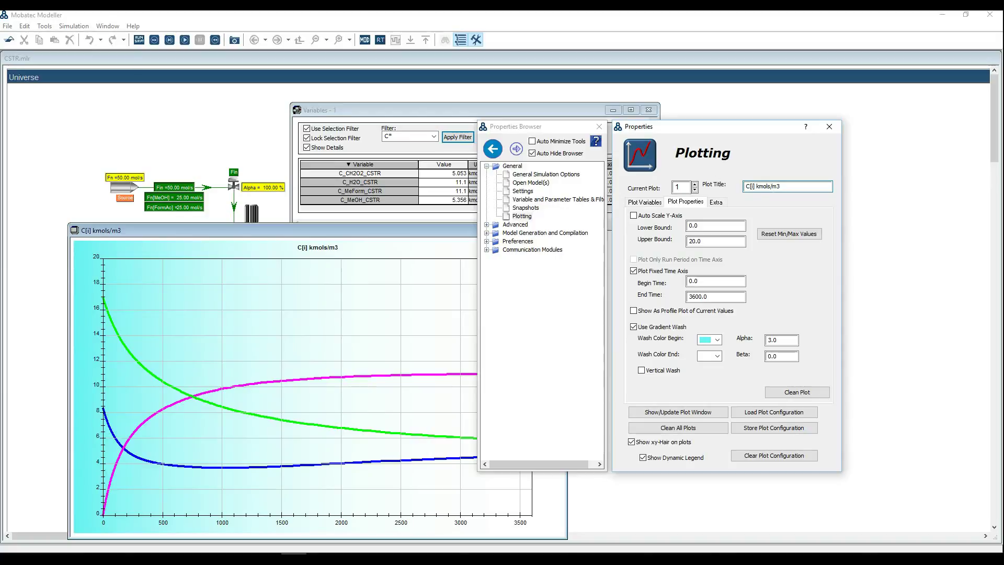
left_click(694, 417)
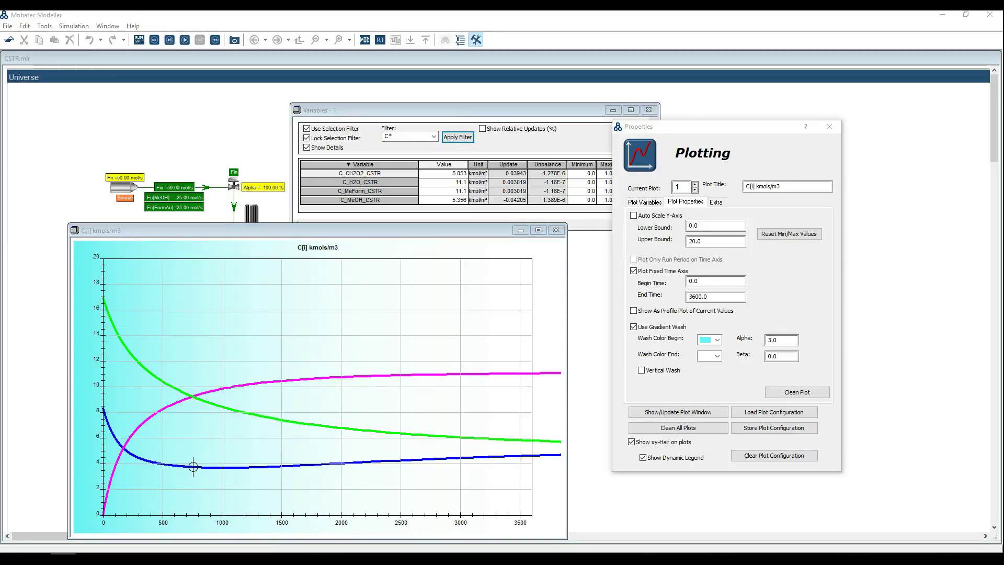
Step: Store the plot configuration on the Desktop as PlotConfig.pcf
mouse_move(690, 348)
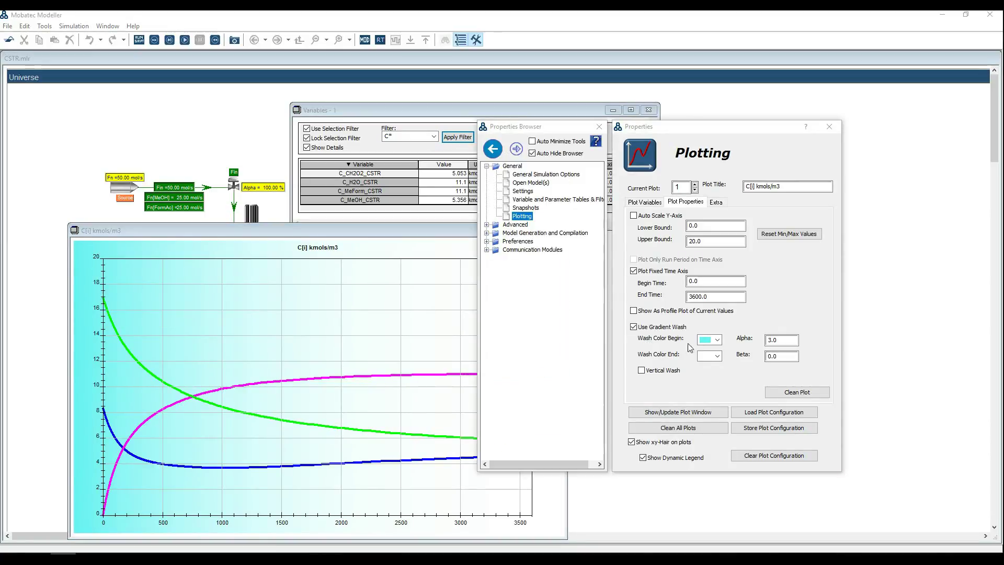
left_click(773, 431)
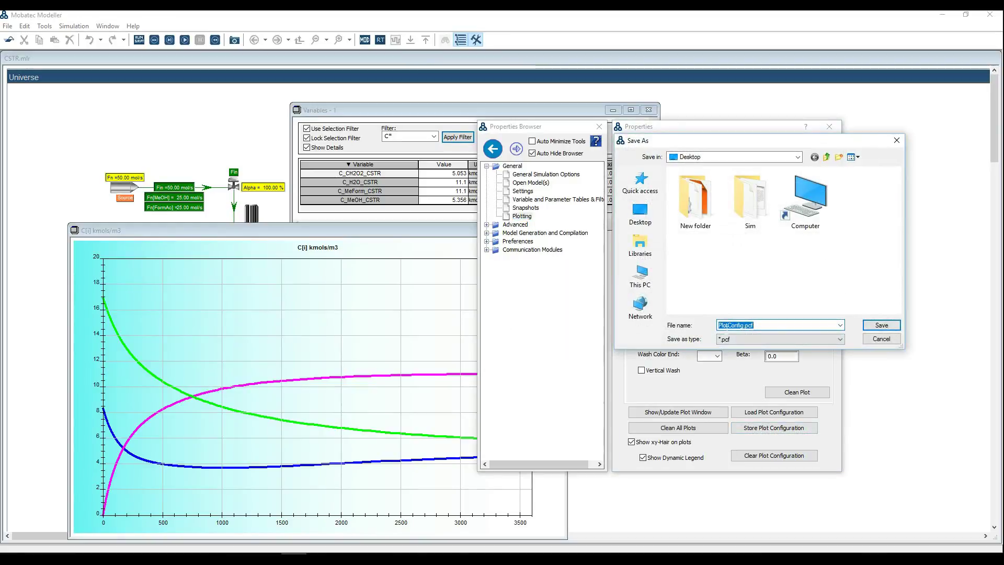
left_click(871, 326)
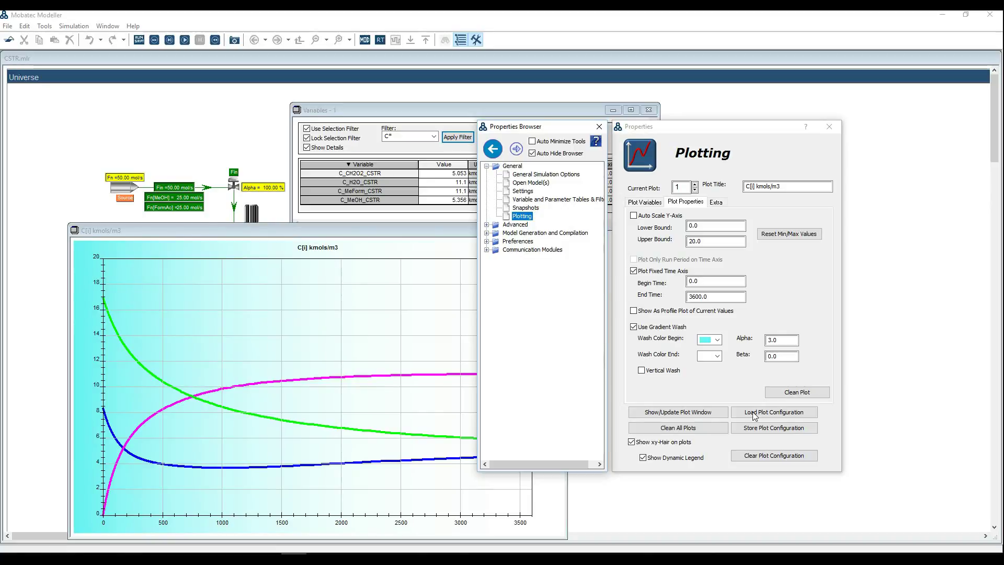
left_click(94, 293)
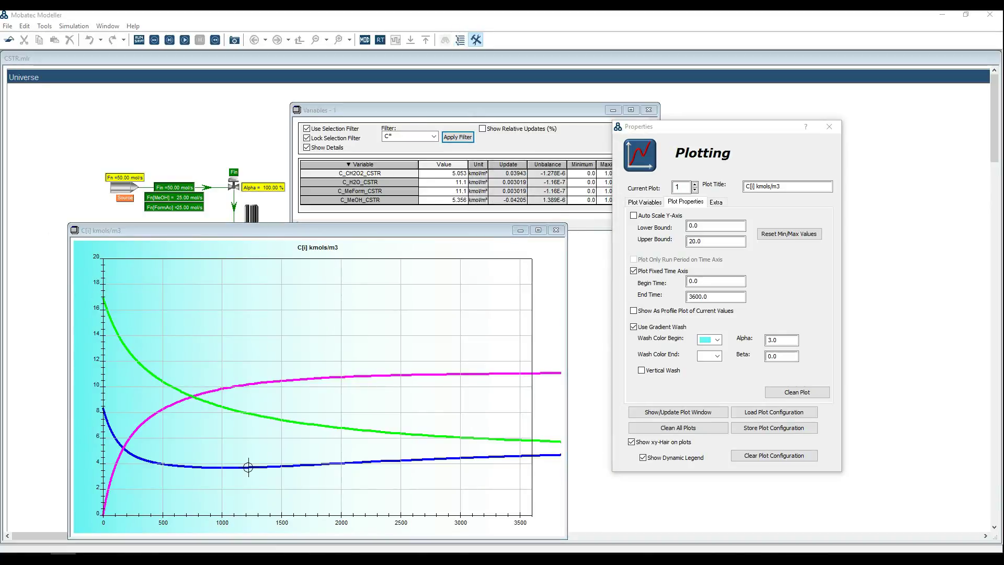
Step: View the time table of the plotted concentrations and check its CSV export without saving a file
mouse_move(753, 217)
left_click(725, 204)
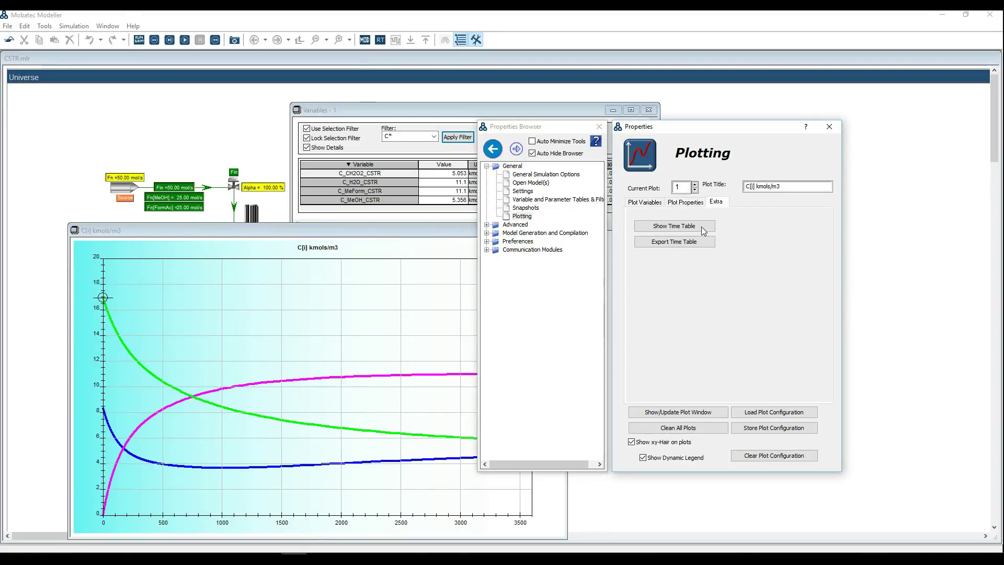
left_click(702, 227)
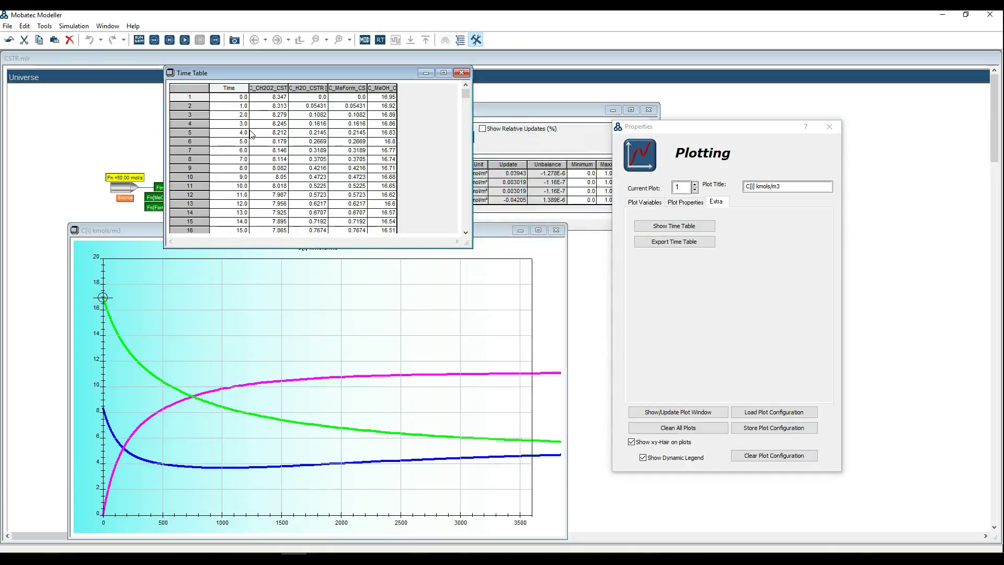
left_click(461, 73)
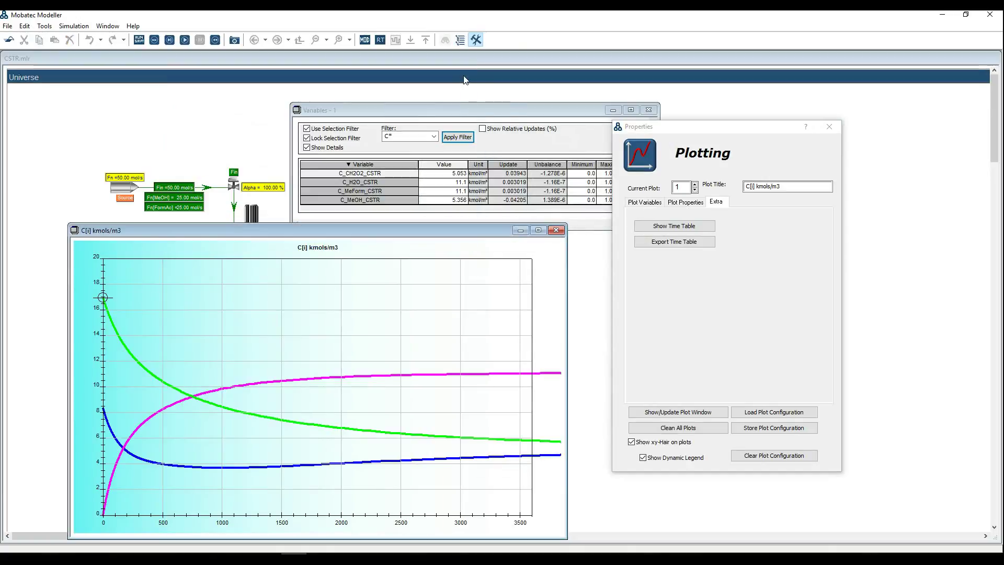
left_click(691, 243)
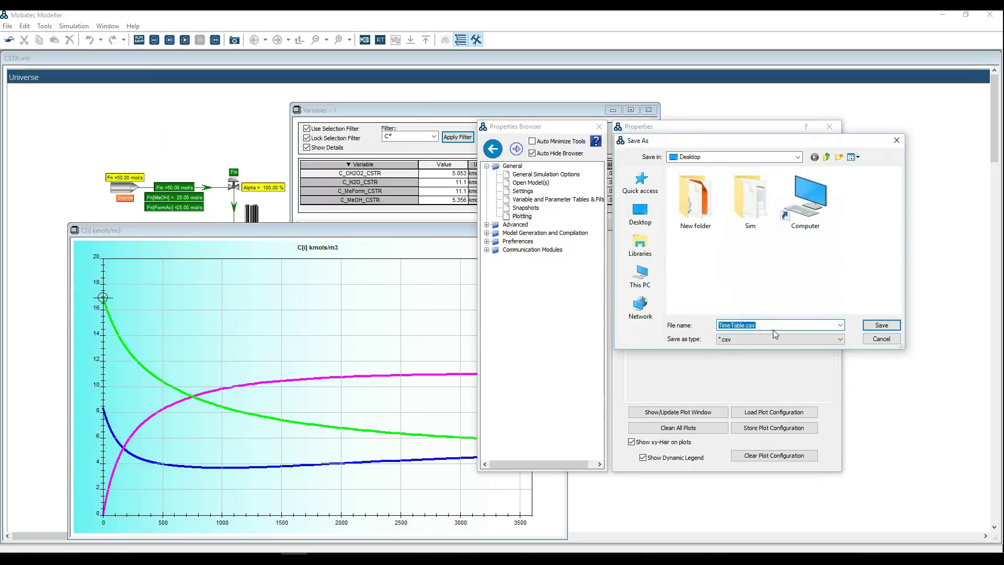
left_click(881, 339)
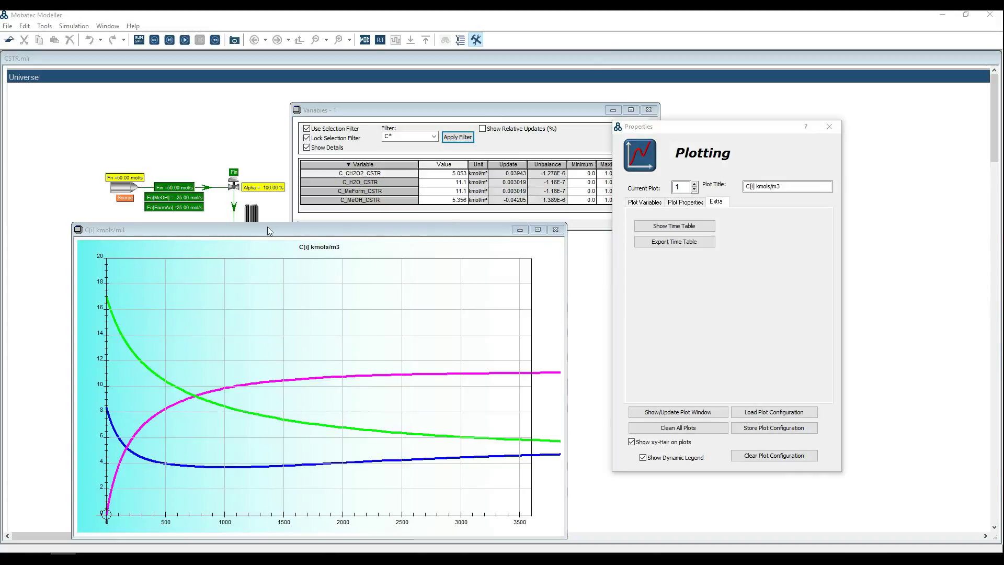
Step: Look through the other available plot numbers and return to plot 1
mouse_move(690, 207)
left_click(695, 190)
left_click(694, 190)
left_click(695, 185)
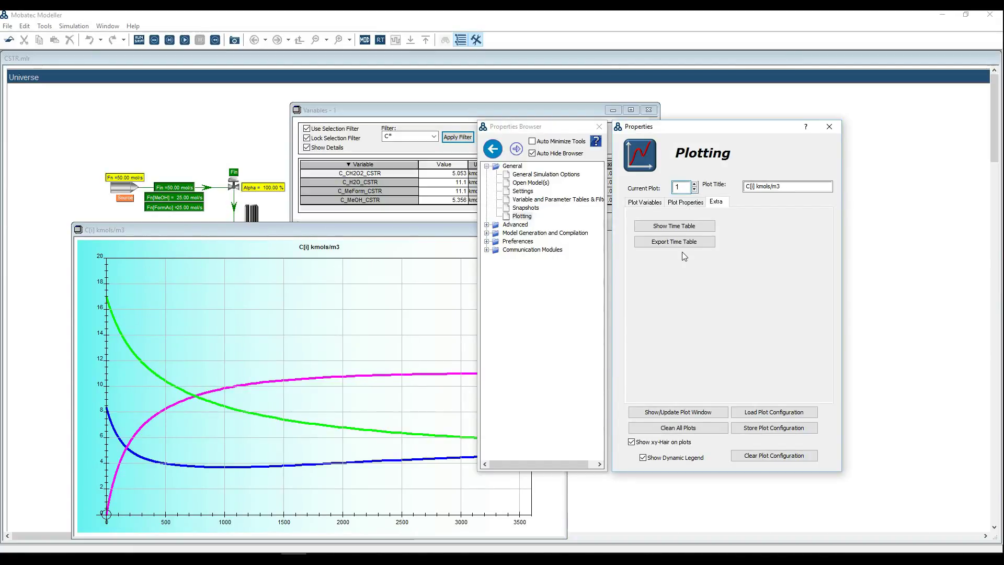
left_click(473, 371)
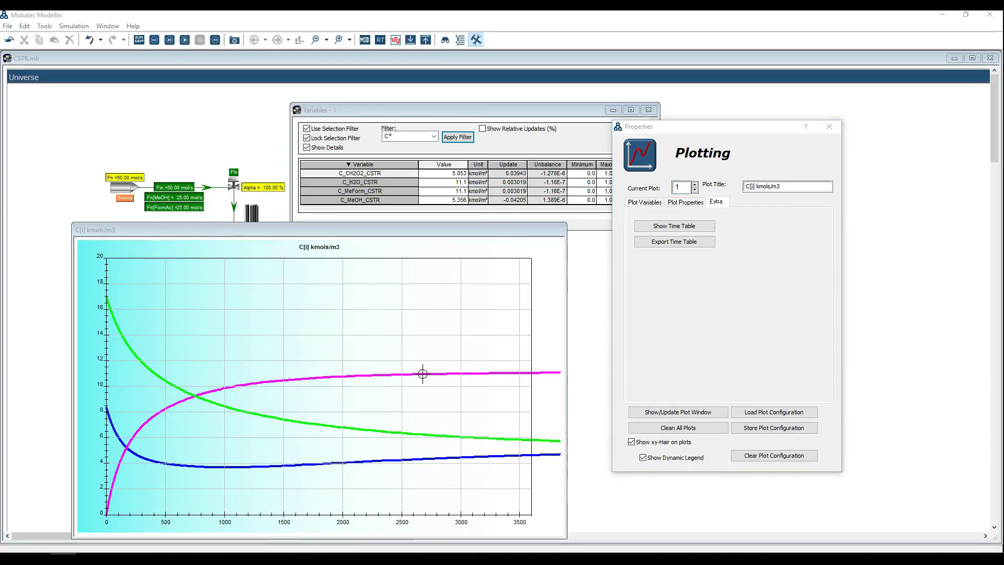
left_click(267, 236)
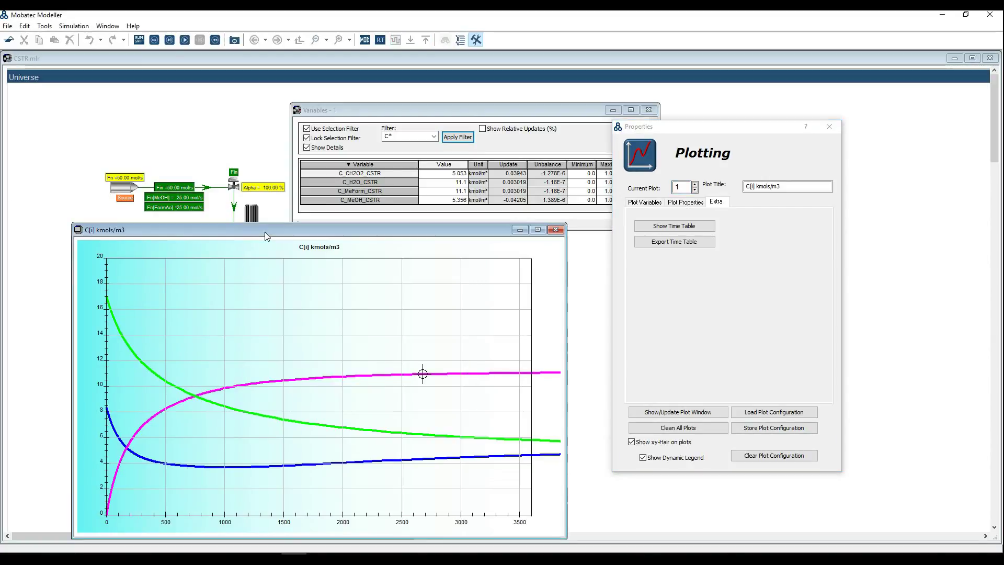
Step: Close the plot window, switch to the modelling environment and insert an embedded plot linked to plot number 1 below the CSTR
mouse_move(106, 297)
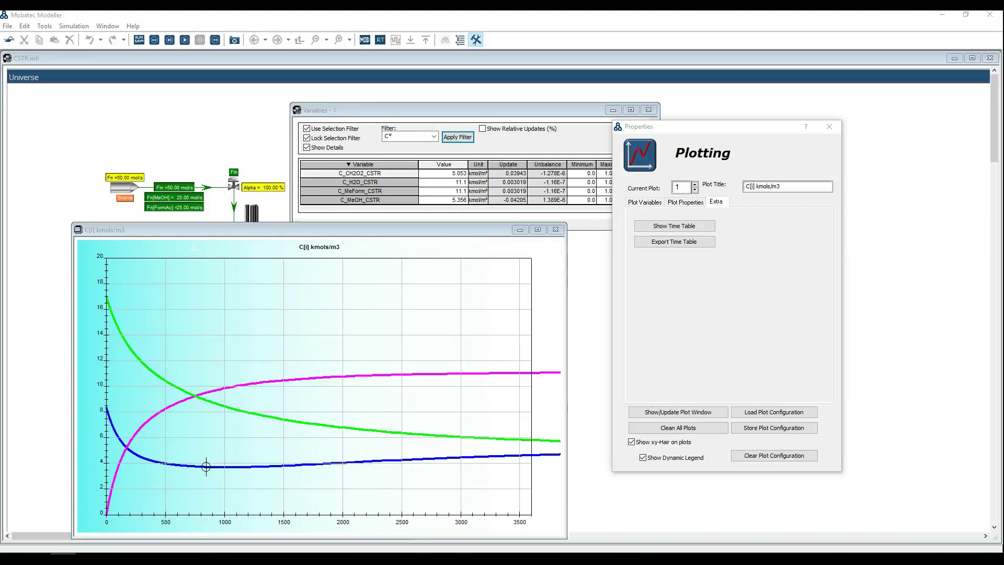
left_click(556, 230)
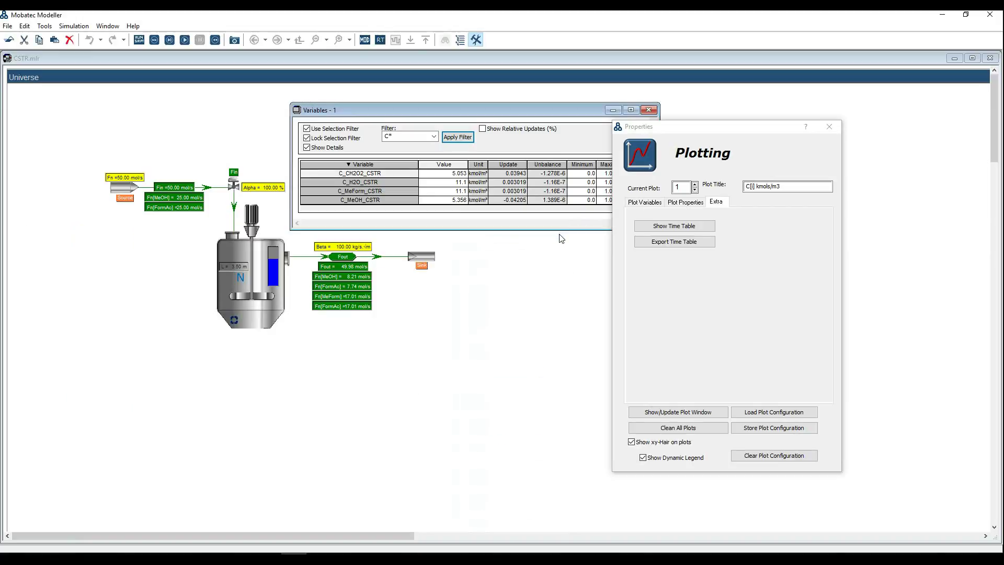
left_click(366, 40)
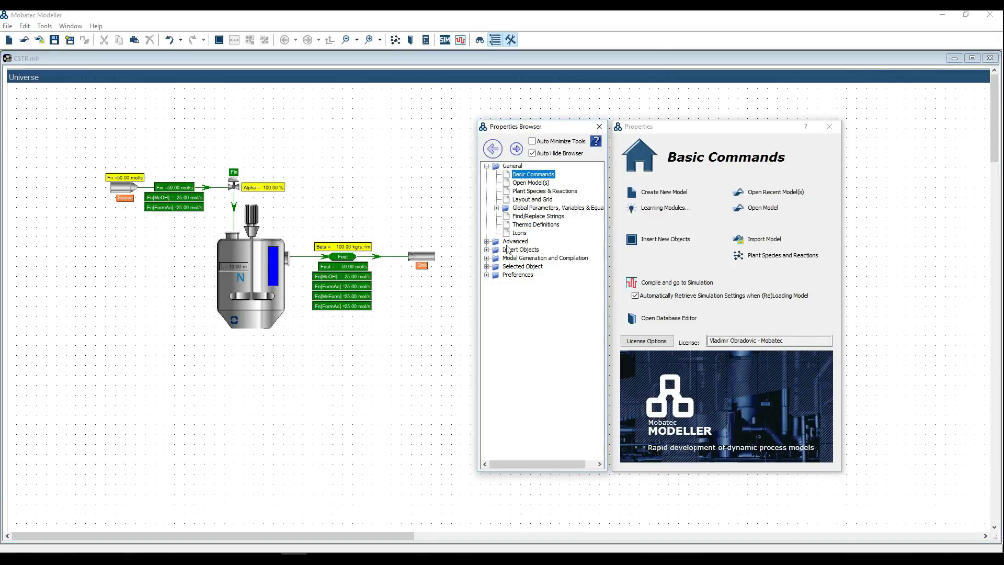
left_click(487, 250)
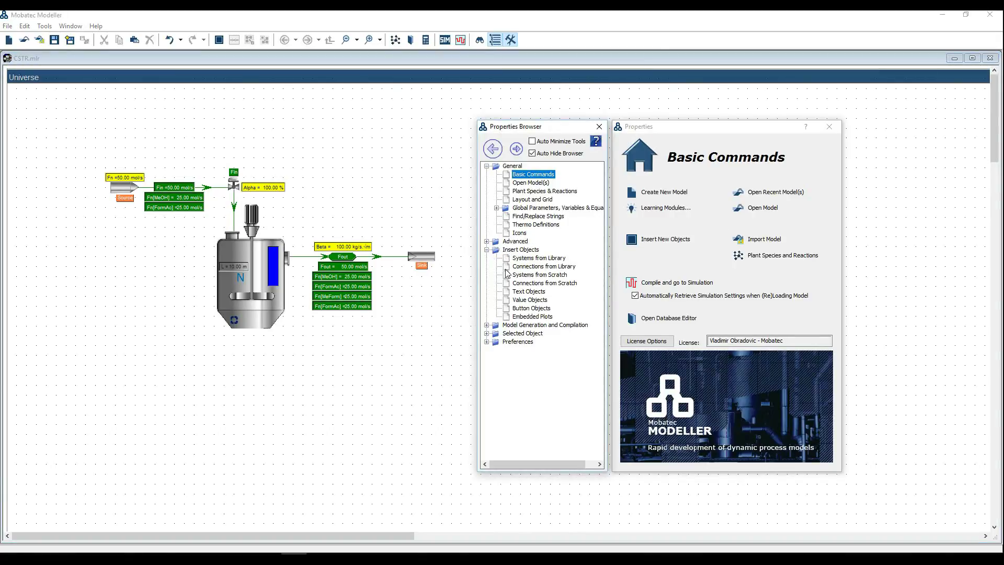
left_click(533, 317)
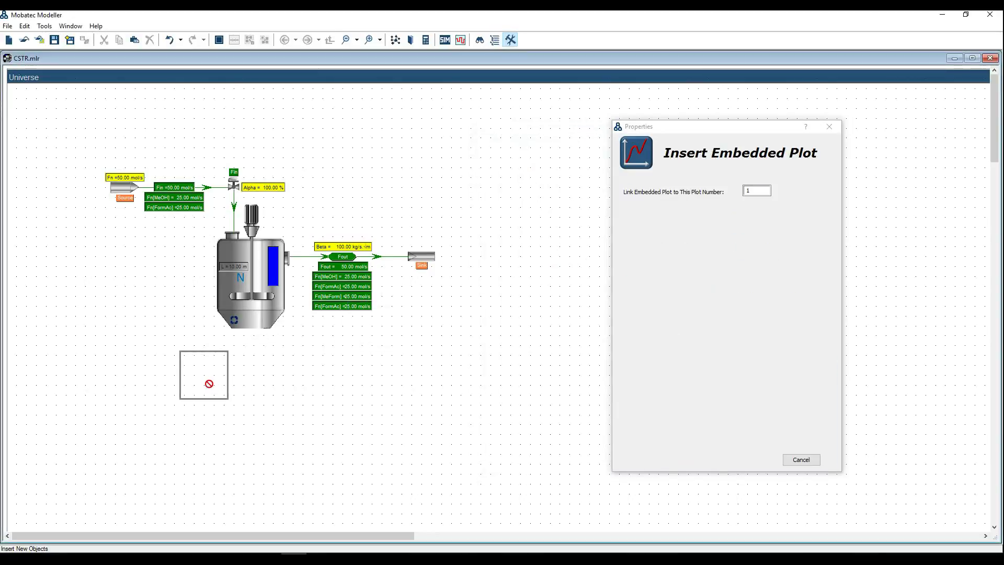
left_click(210, 385)
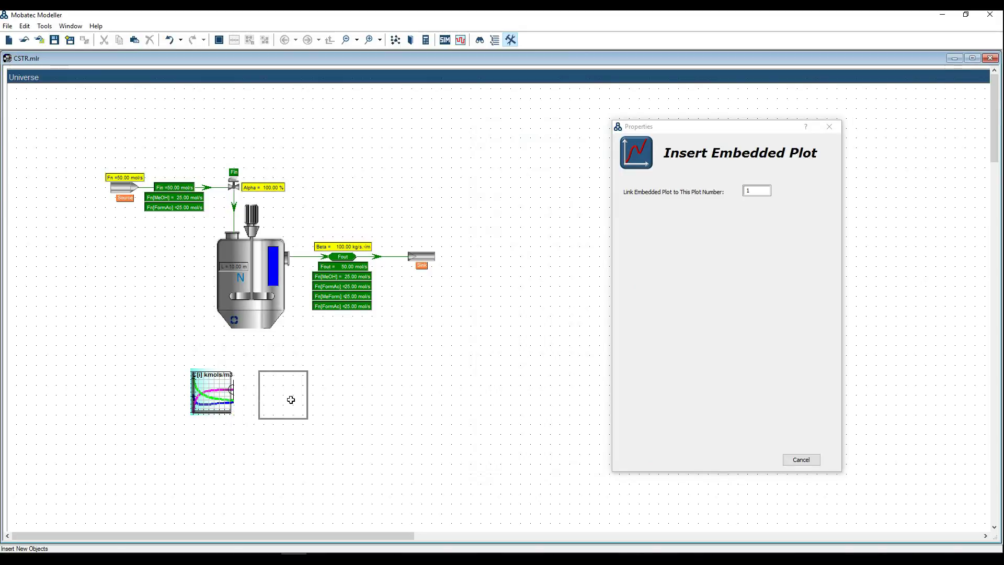
key("Escape")
Step: Enlarge the embedded plot into a wide rectangle spanning the area below the reactor and deselect it
left_click(239, 415)
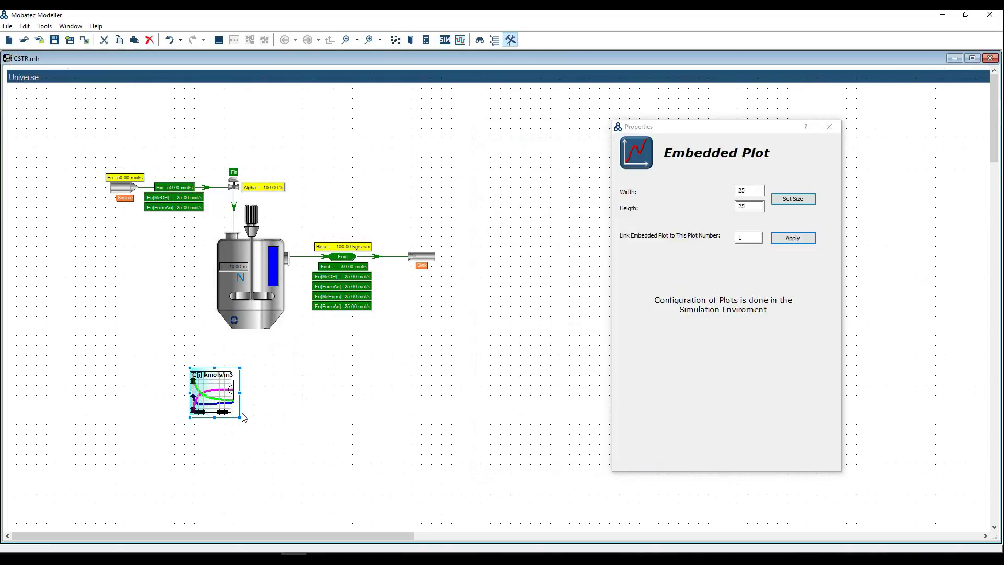
left_click_drag(243, 422, 404, 480)
left_click_drag(404, 373, 417, 349)
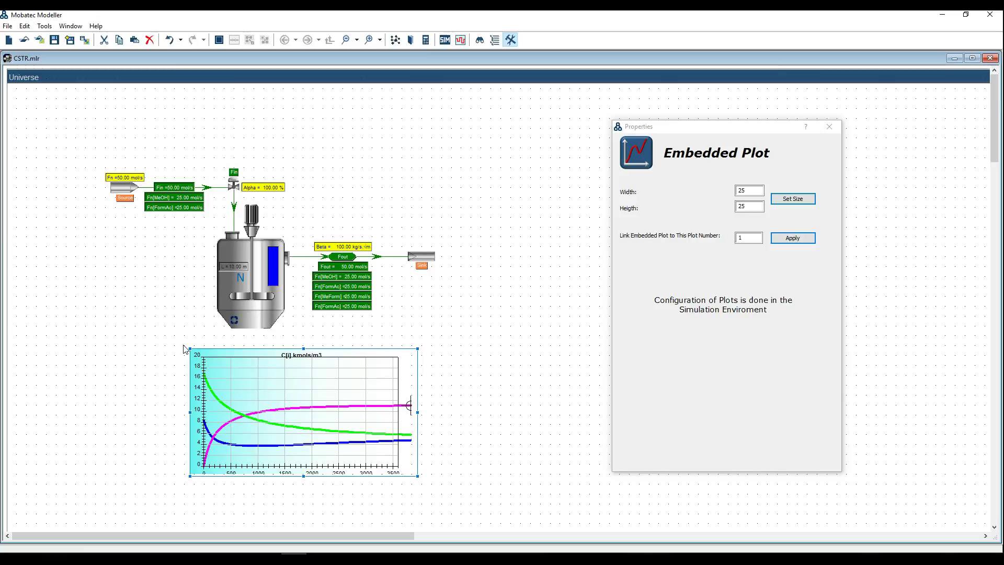
left_click_drag(190, 354, 180, 344)
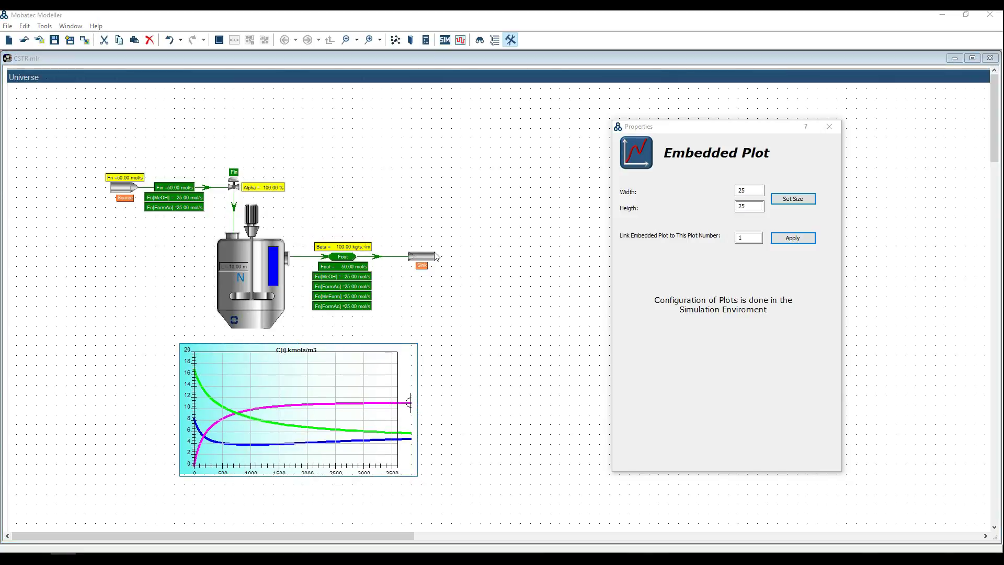
left_click(637, 255)
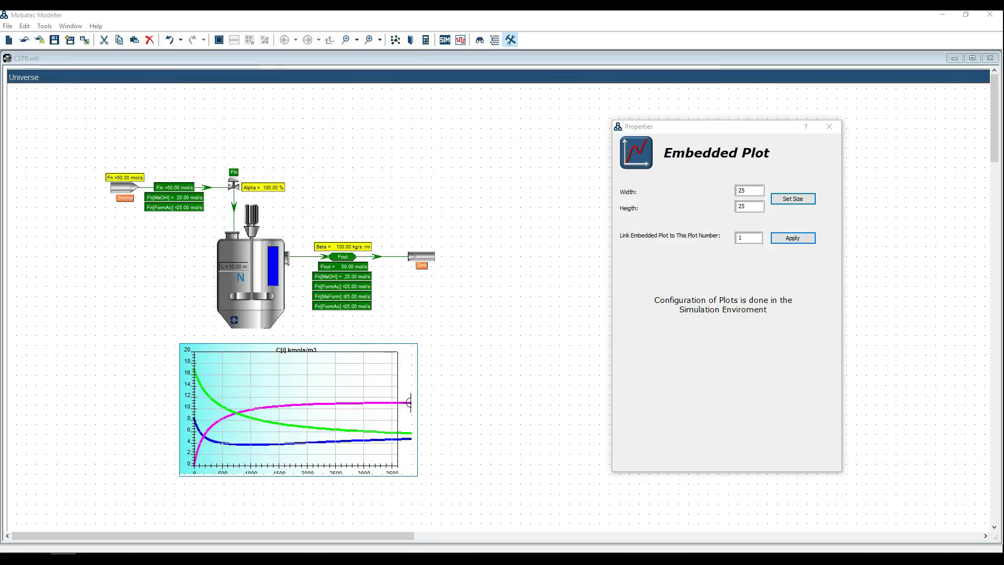
key("Escape")
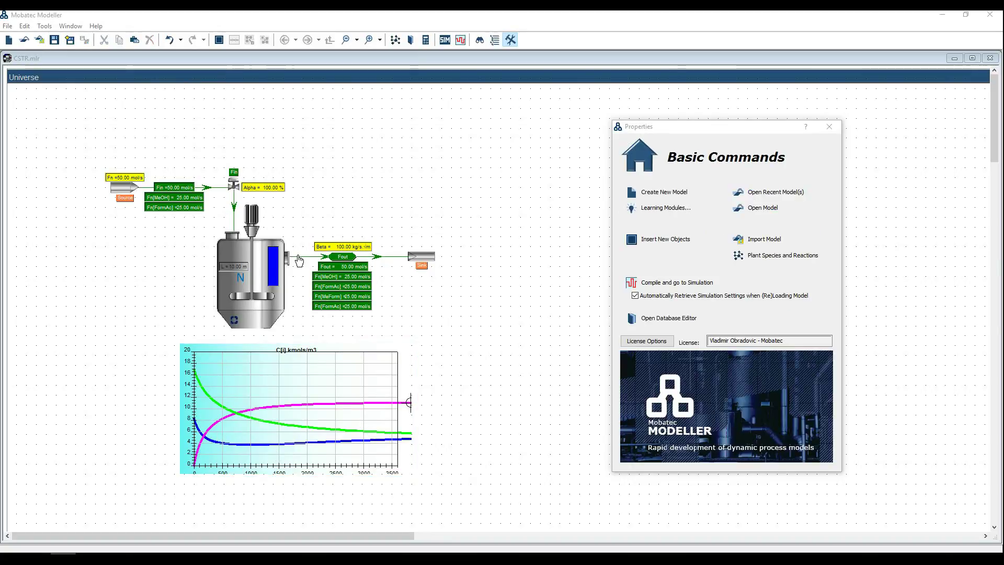
Step: Return to the simulation environment and maximize the CSTR.mlr model window
left_click(444, 40)
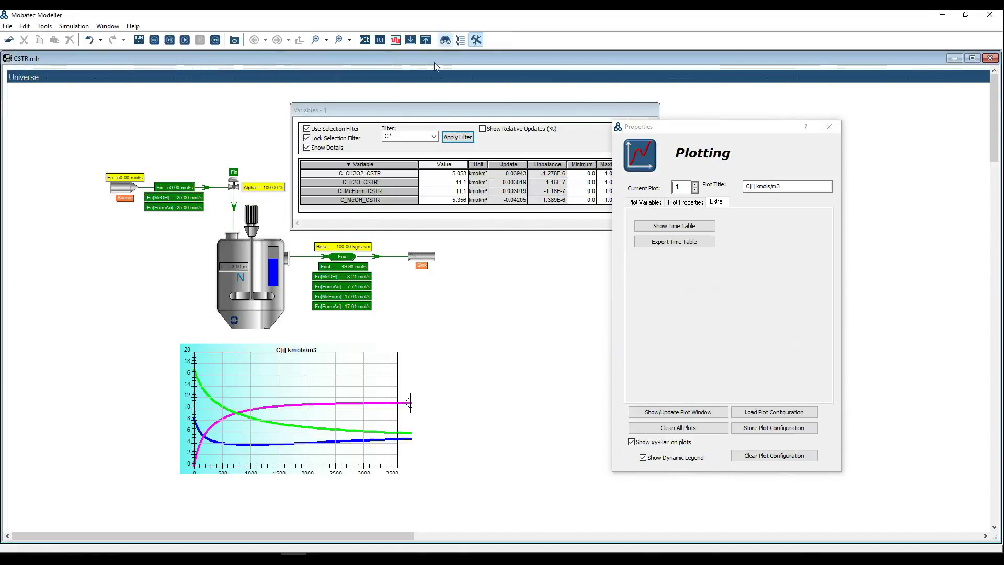
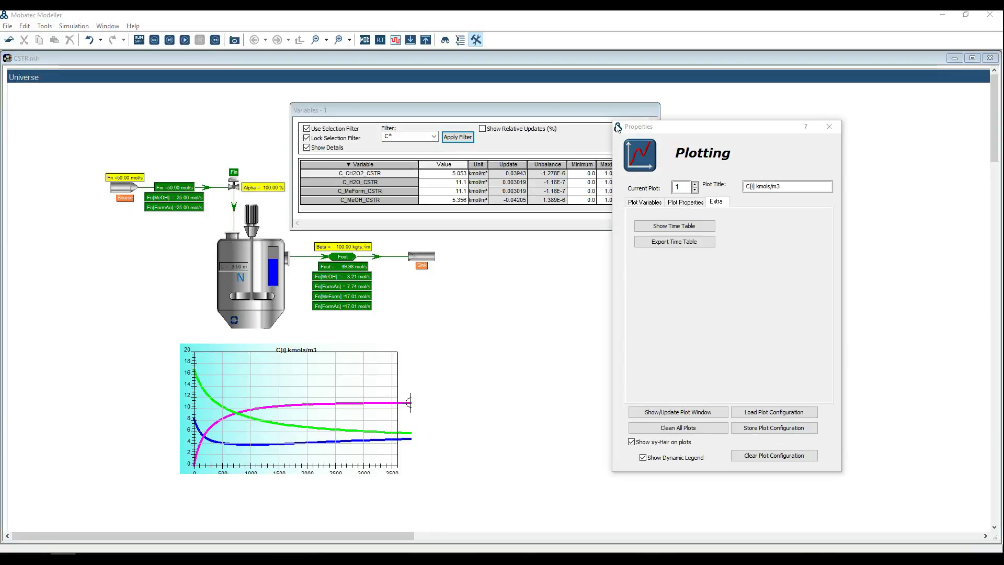
double_click(546, 59)
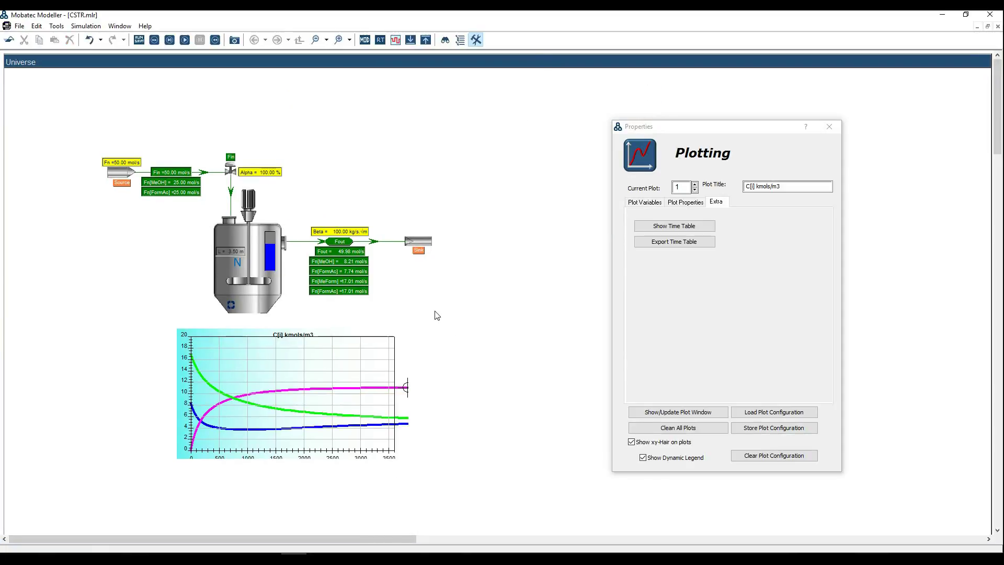
Step: Check section 14 on adding a button element in the PDF manual in Acrobat Reader, and return to Mobatec Modeller
left_click(347, 554)
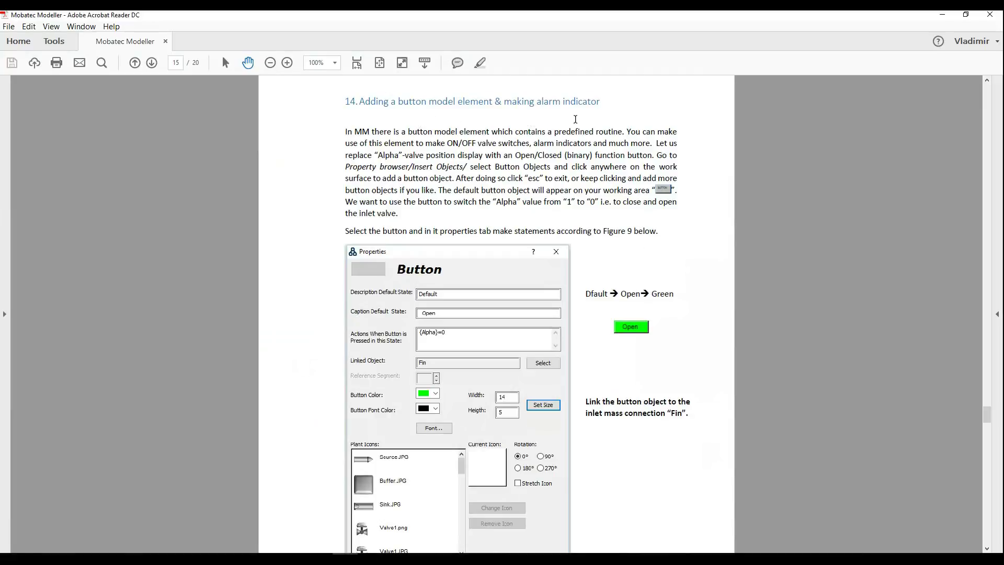
scroll(575, 119, "up", 1)
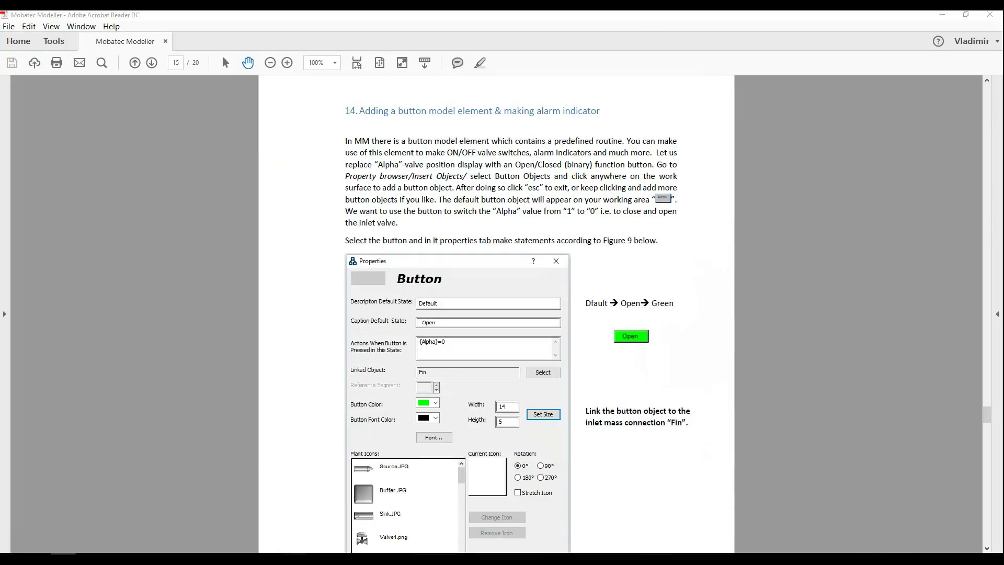
key("alt+Tab")
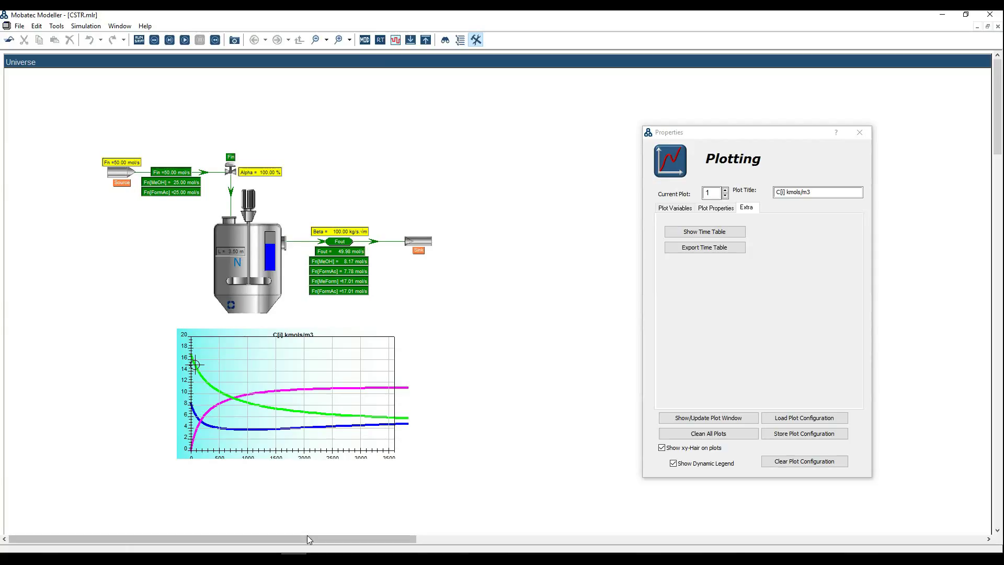
Step: Switch to the modelling environment and delete the Alpha value display beside the Fin valve
left_click(364, 40)
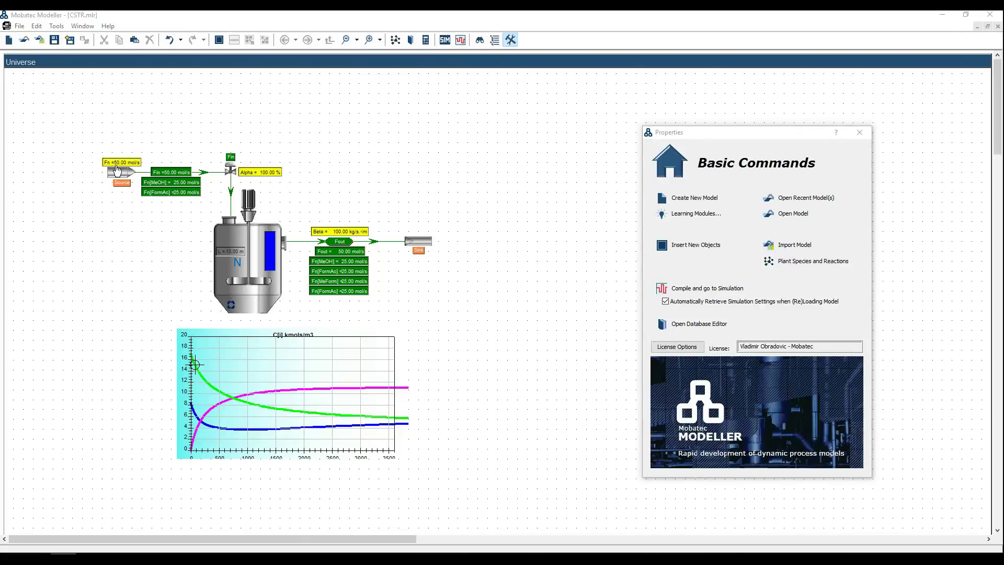
left_click(283, 176)
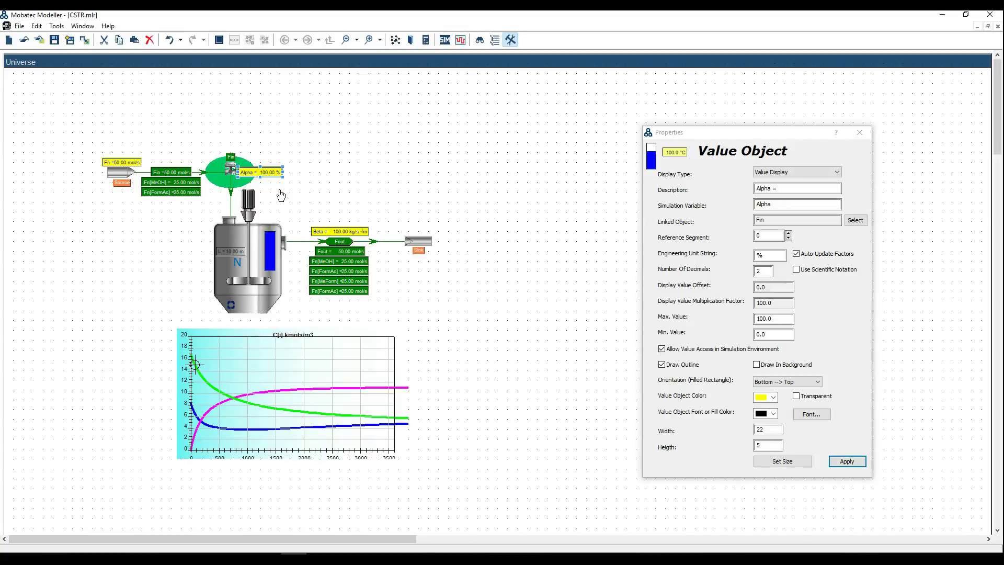
left_click(281, 196)
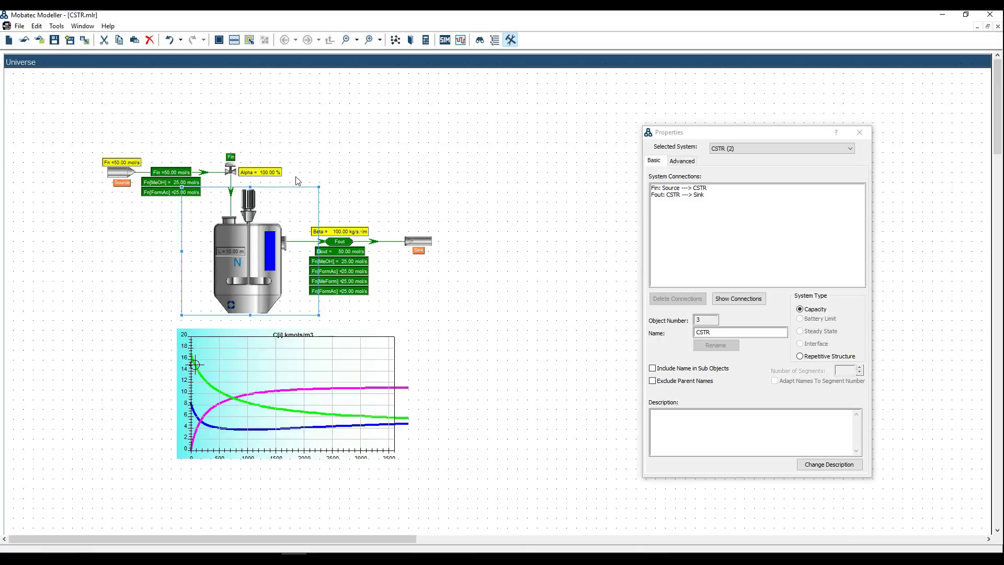
left_click(291, 156)
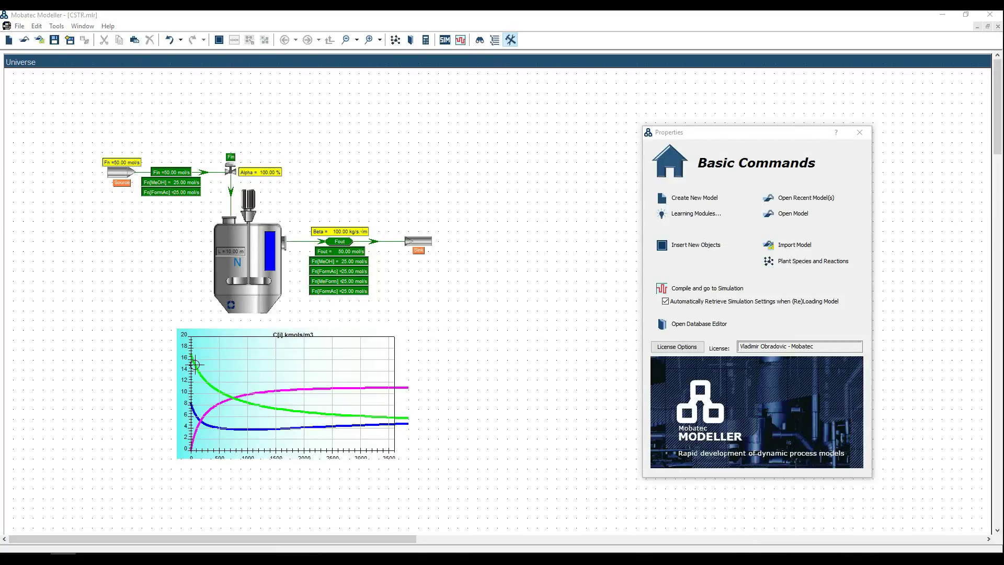
left_click(282, 176)
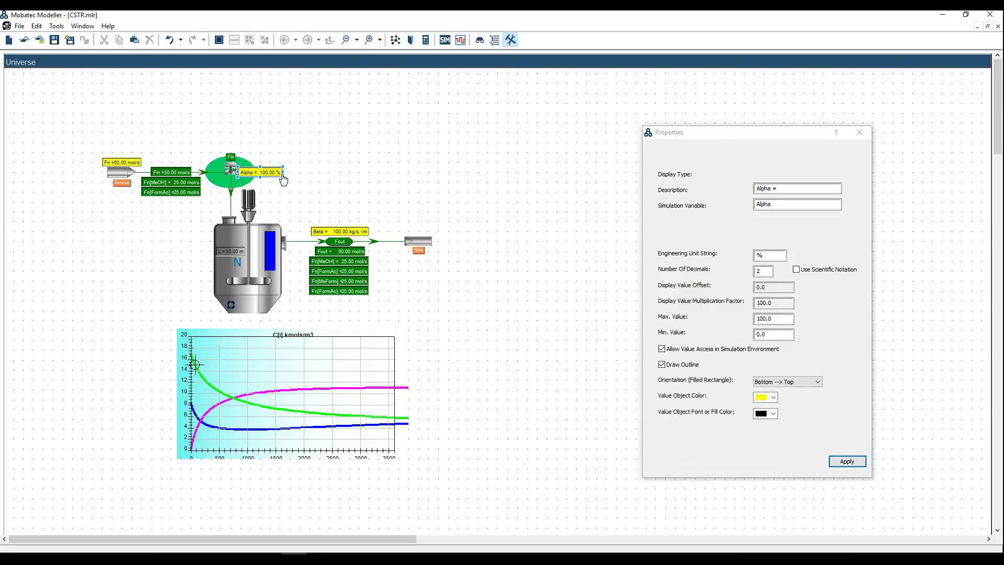
key("Delete")
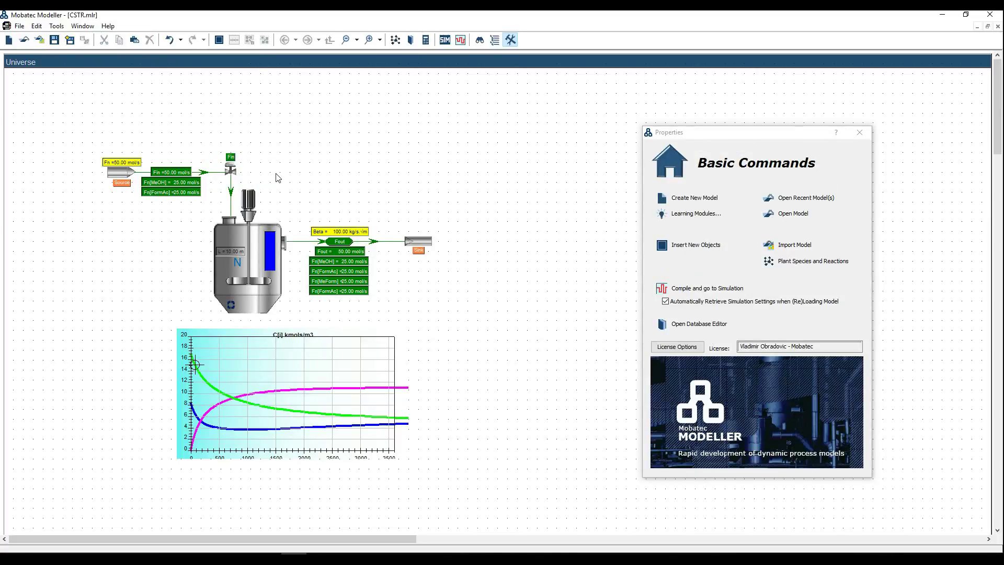
Step: Insert one button object with the default caption beside the Fin inlet valve
mouse_move(693, 195)
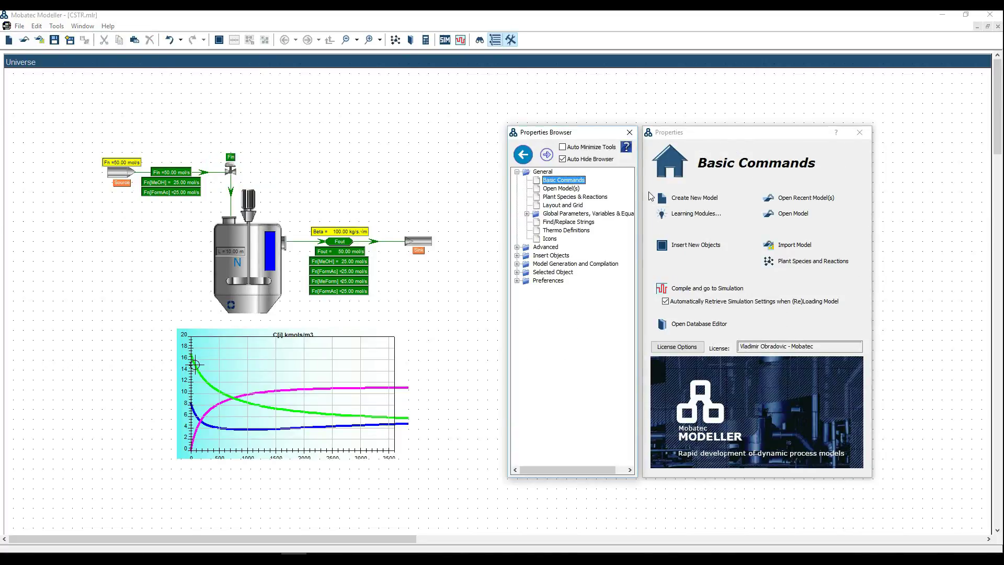
left_click(517, 256)
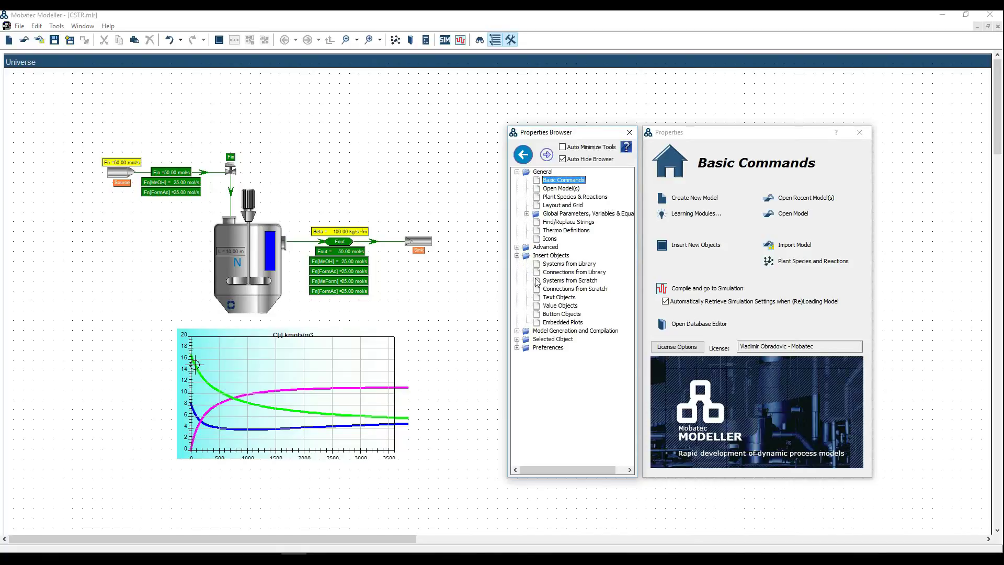
left_click(547, 315)
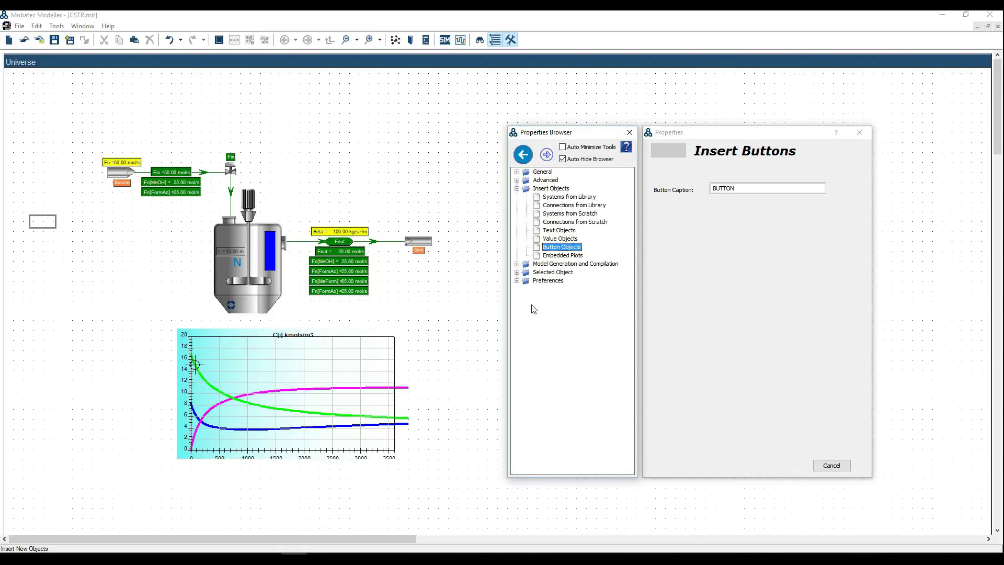
left_click(293, 180)
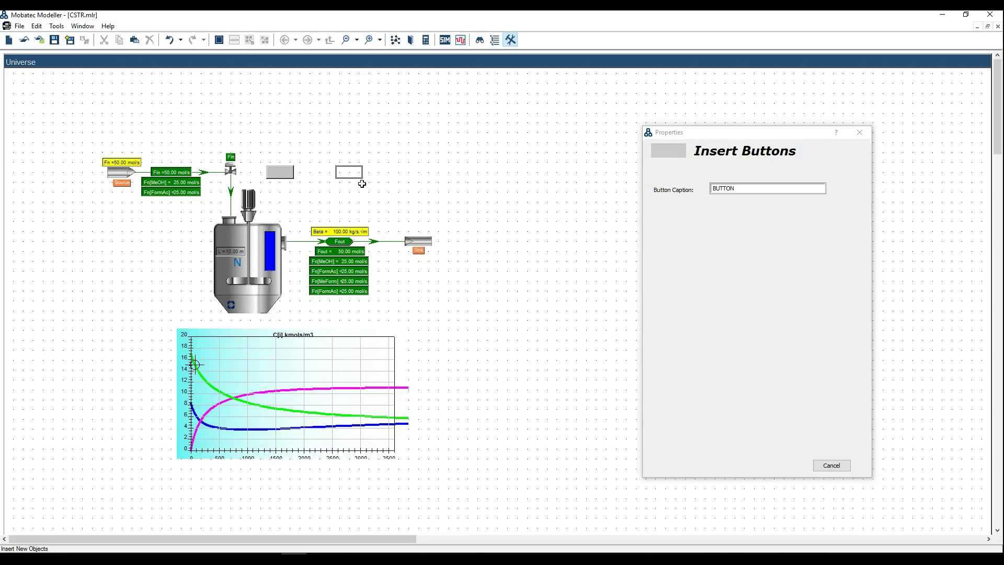
key("Escape")
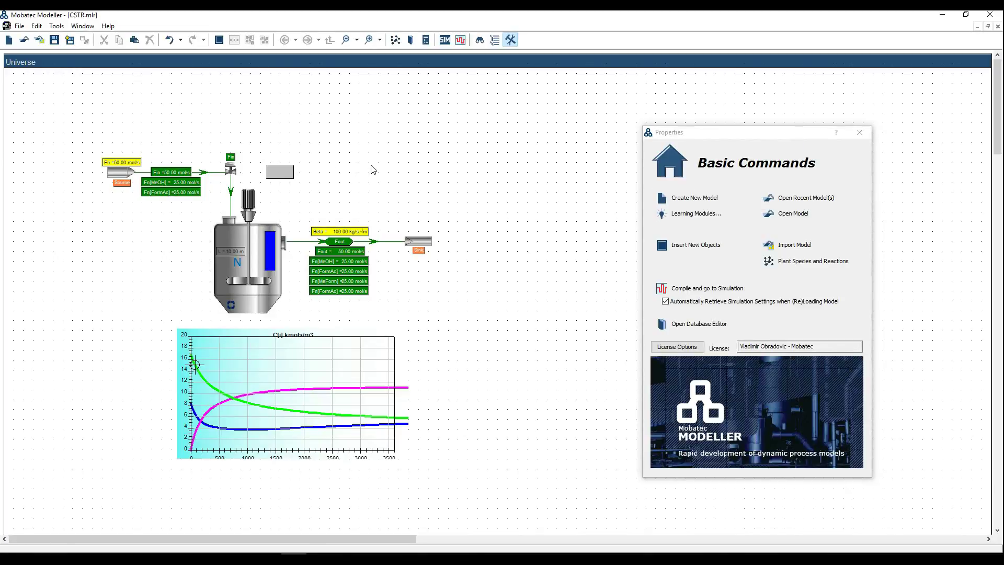
key("Return")
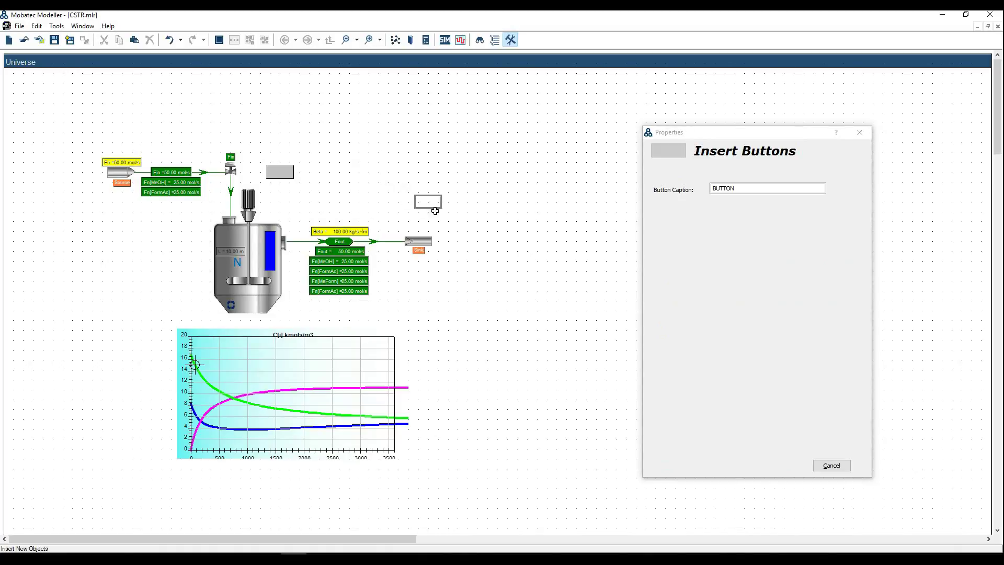
left_click(407, 186)
left_click(412, 192)
key("Delete")
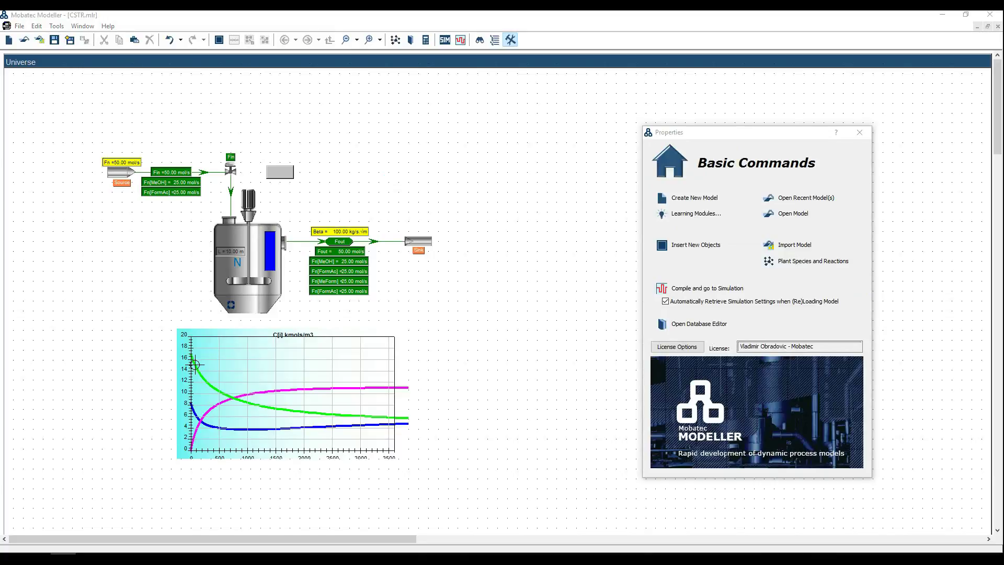
Step: Move the new button closer to the Fin valve and reduce its size to width 14 and height 5
left_click(283, 173)
left_click_drag(297, 180, 261, 174)
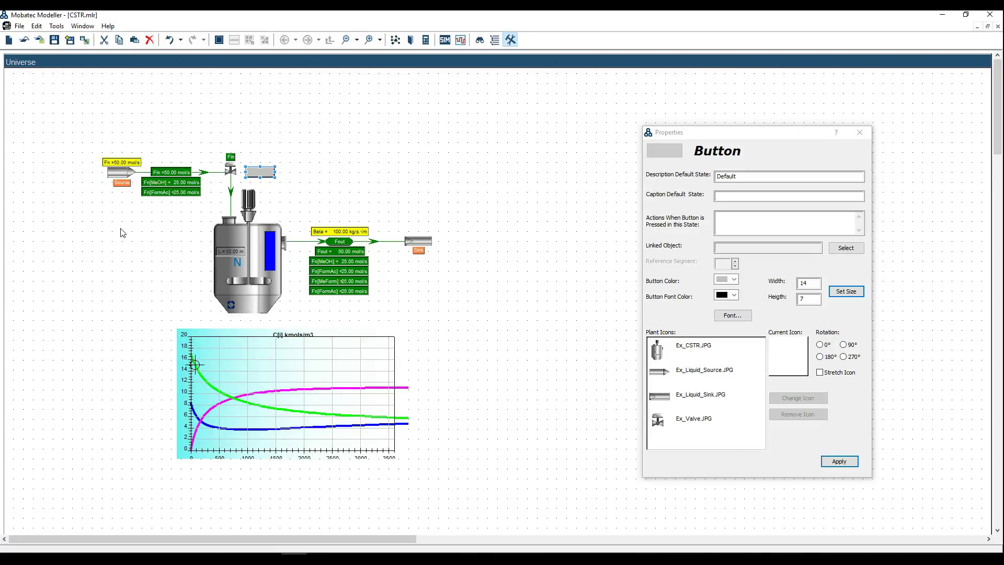
left_click(195, 365)
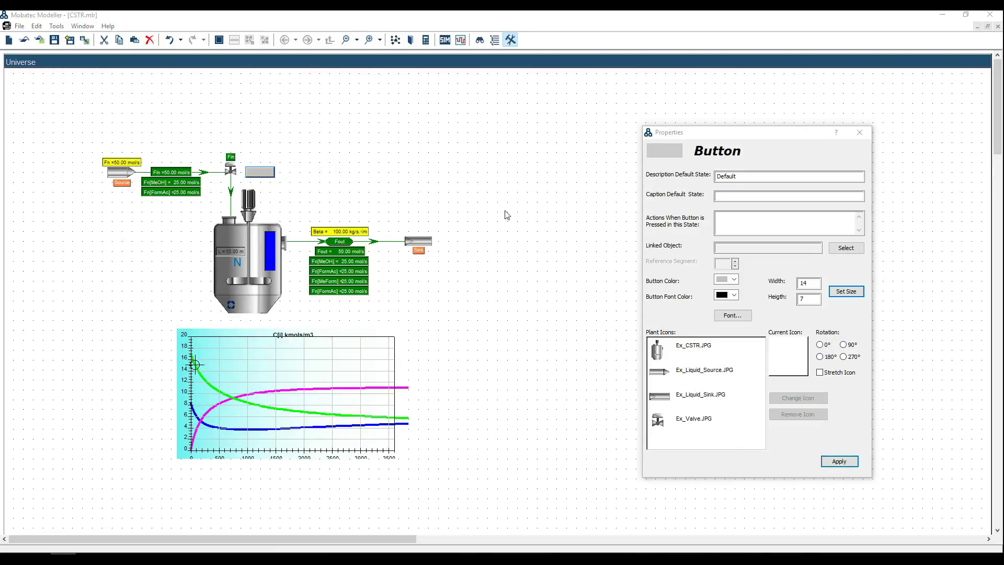
Step: View the selected button's conditional formatting page and return to its properties
mouse_move(506, 214)
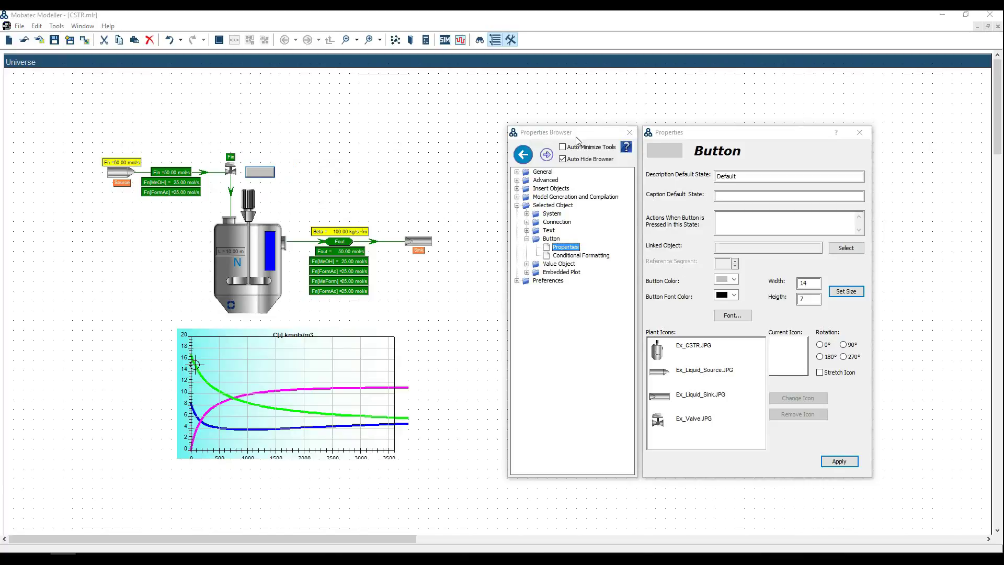
left_click(557, 256)
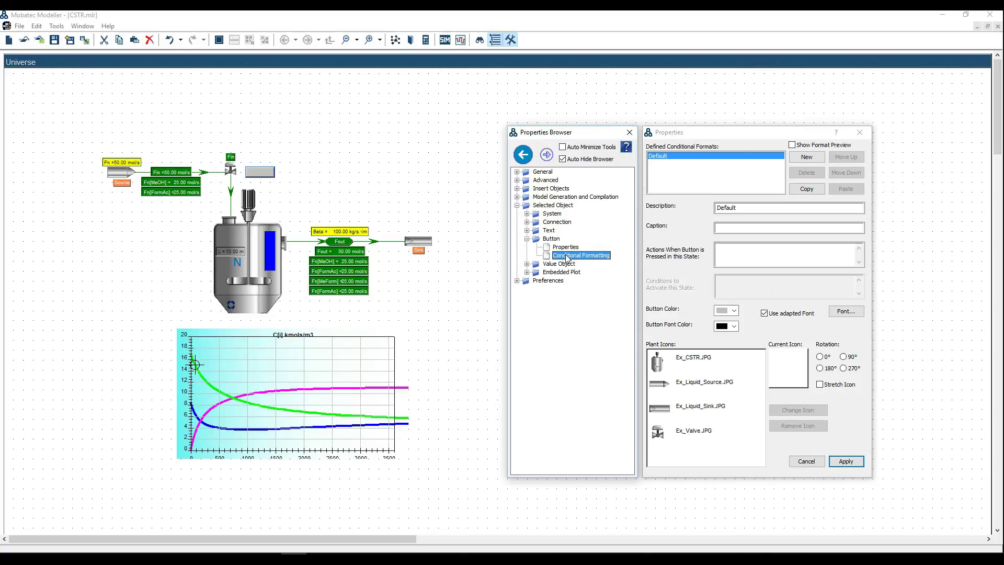
left_click(567, 248)
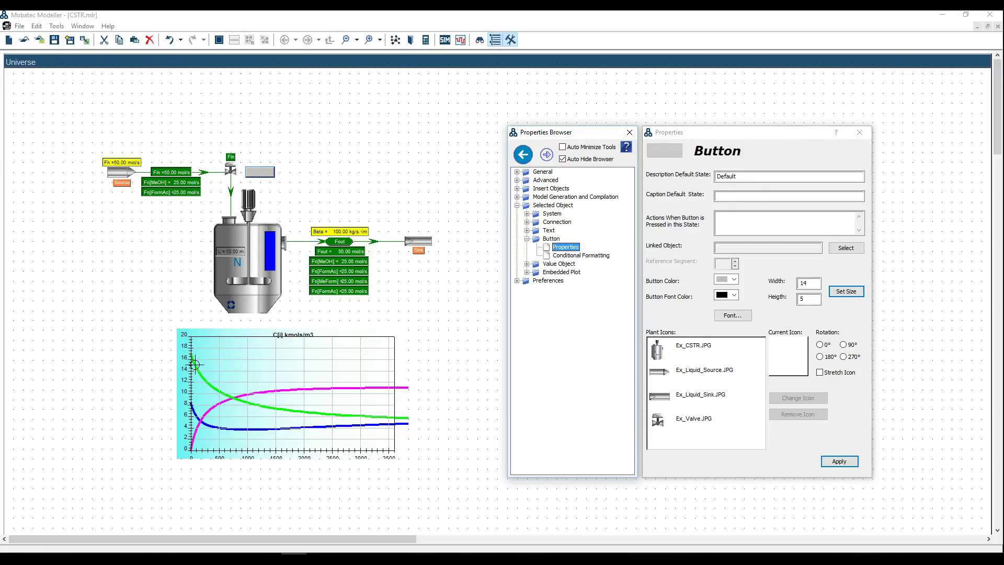
Step: Set the default-state caption of the button beside the Fin valve to OPEN and apply it
left_click(732, 196)
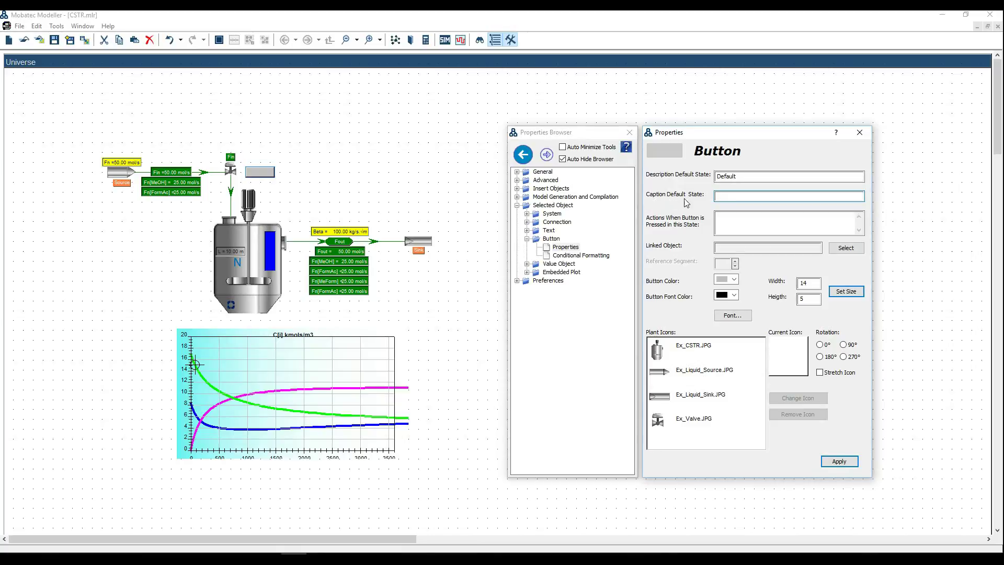
type("OPEN")
left_click(839, 461)
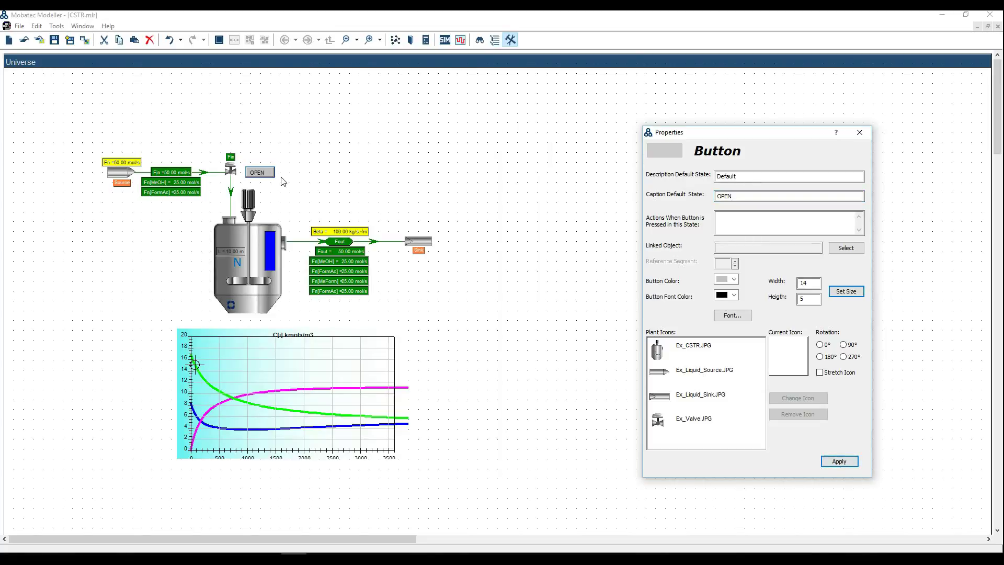
left_click(60, 213)
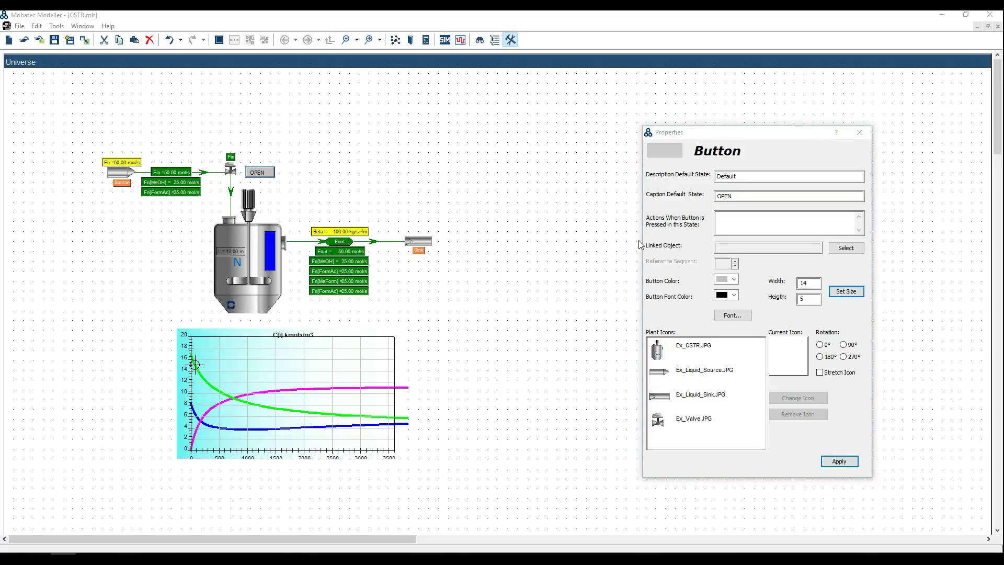
Step: Define the button's default-state action as {Alfa} = 0 and link the button to the Fin object
mouse_move(641, 246)
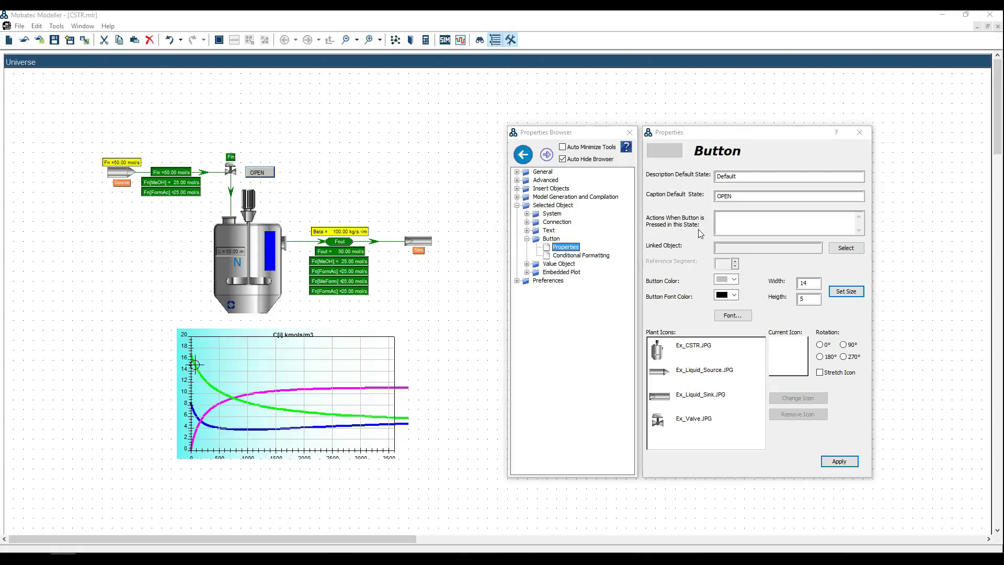
left_click(732, 224)
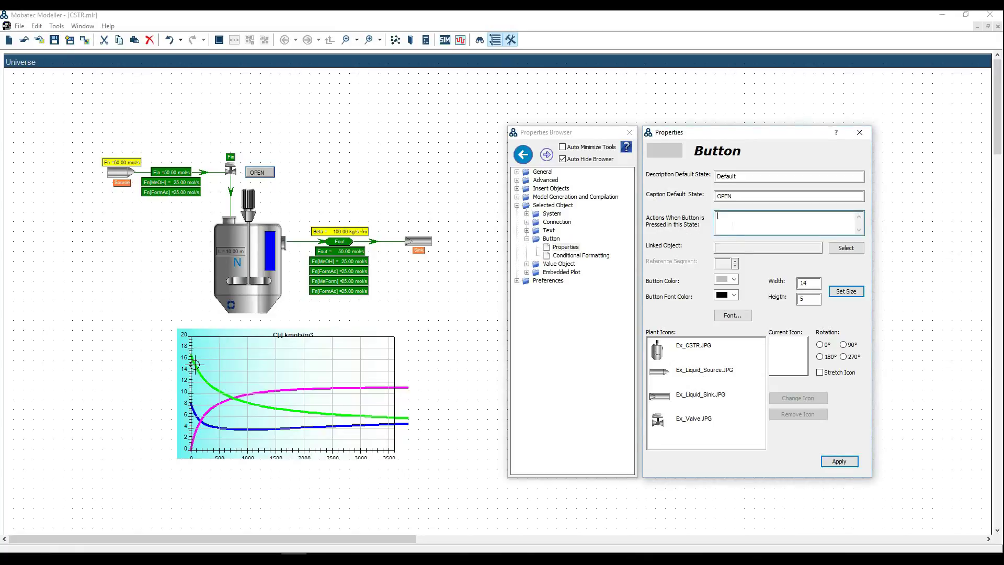
left_click(733, 226)
left_click(723, 216)
type("} = 0")
left_click(845, 249)
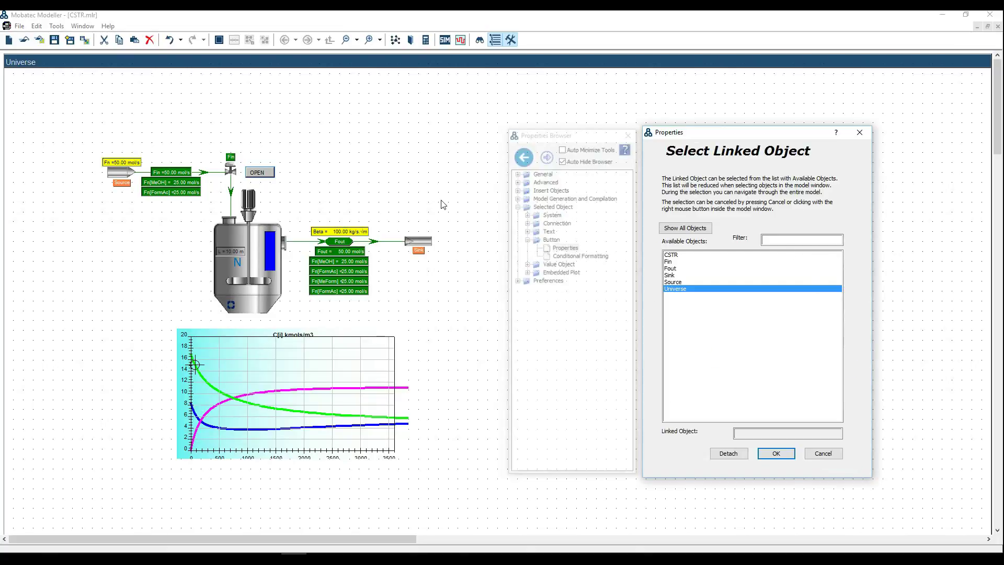
left_click(237, 181)
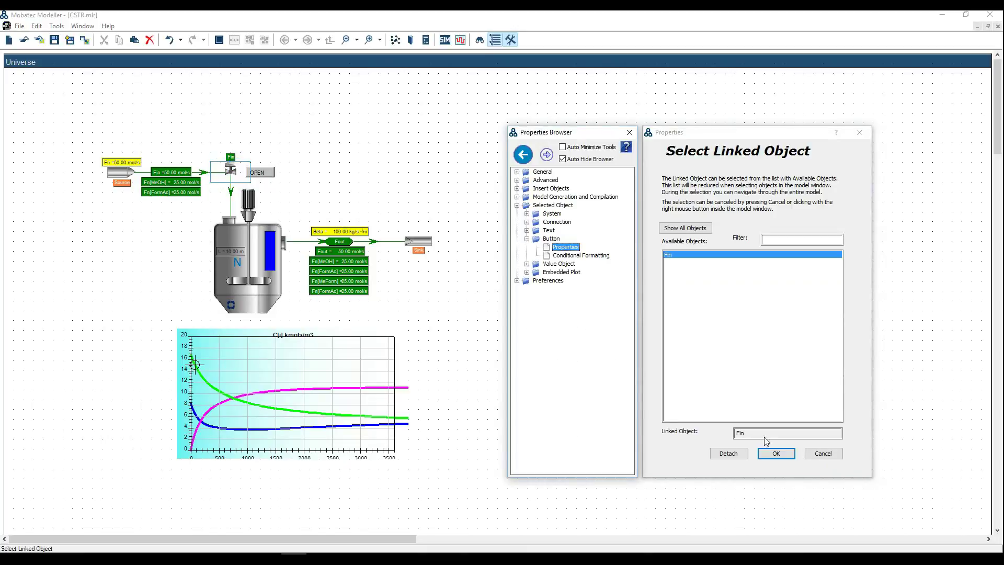
left_click(777, 454)
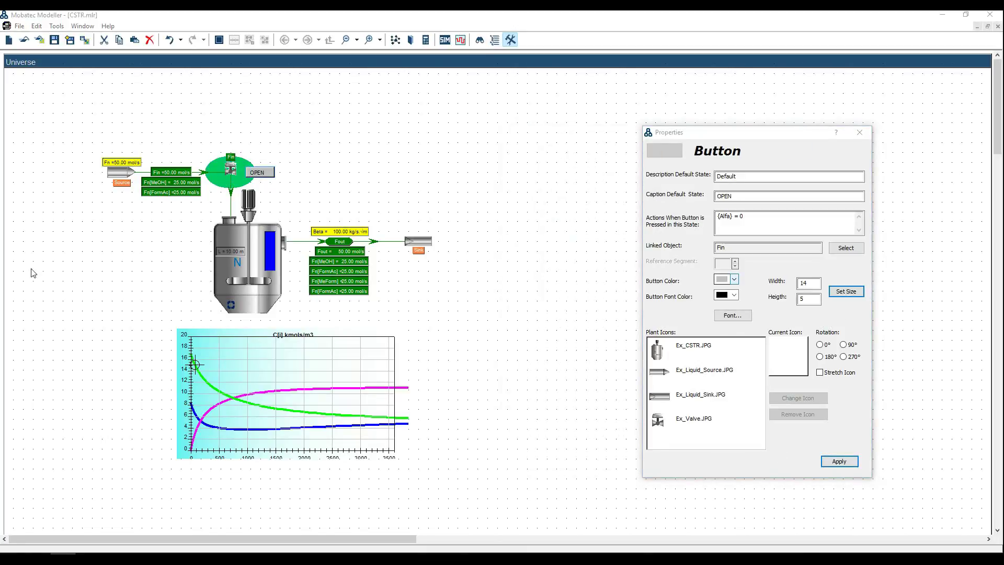
Step: Set the default button color to bright green and apply the button properties
left_click(734, 280)
left_click(726, 295)
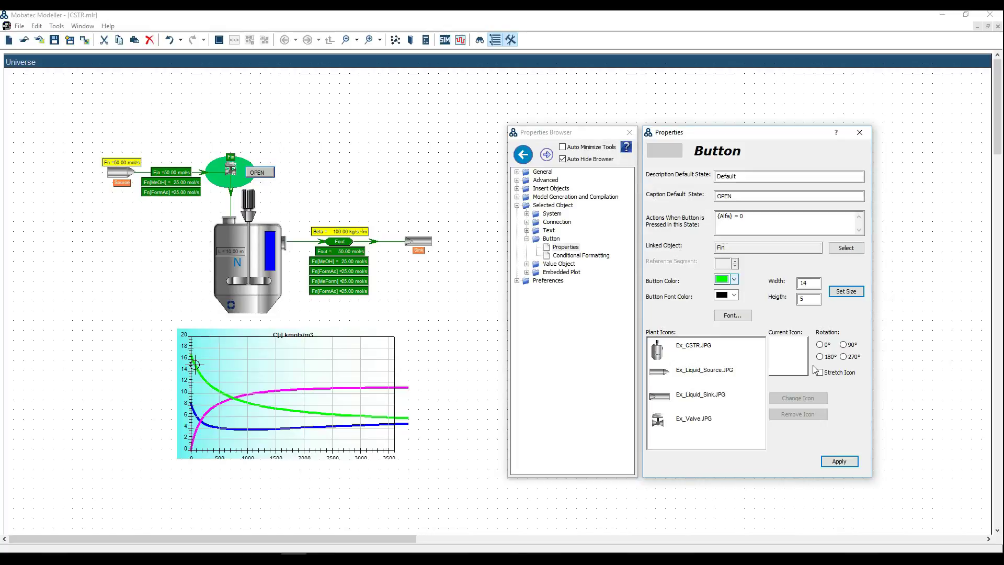
left_click(845, 462)
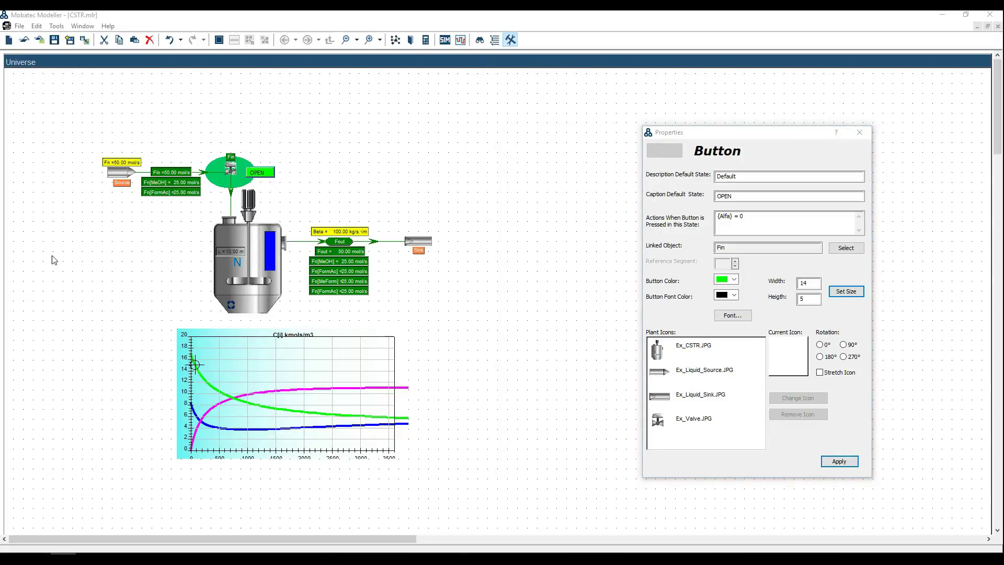
Step: Add a conditional format to the button with description Closed, caption CLOSED and action {Alfa} = 1
mouse_move(618, 243)
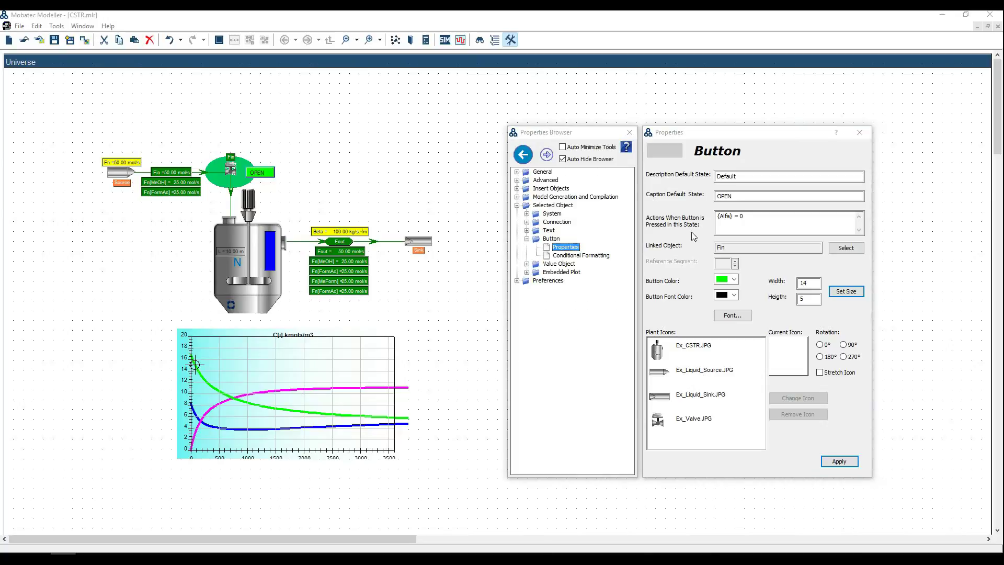
left_click(578, 256)
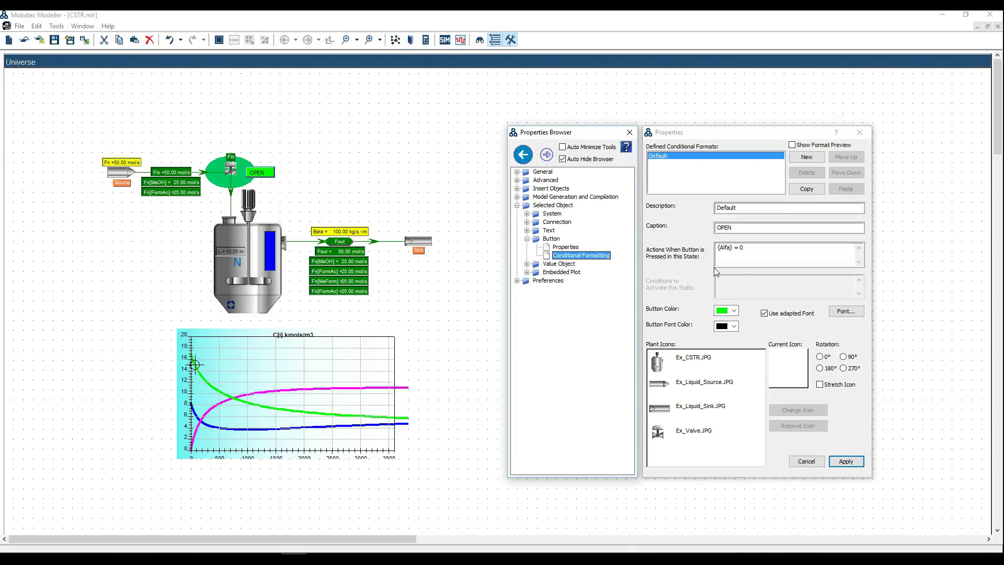
left_click(806, 157)
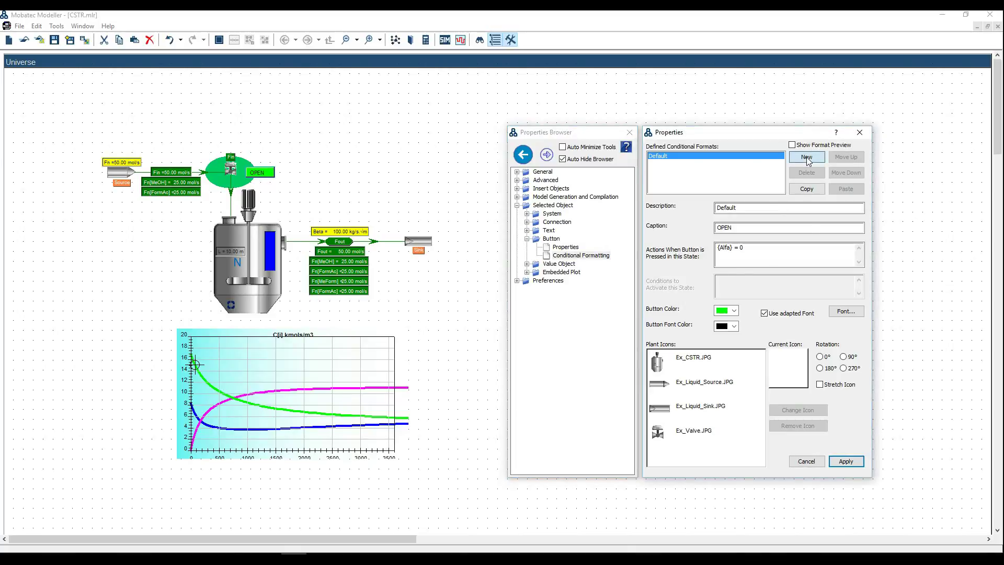
left_click_drag(774, 208, 710, 207)
type("Closed")
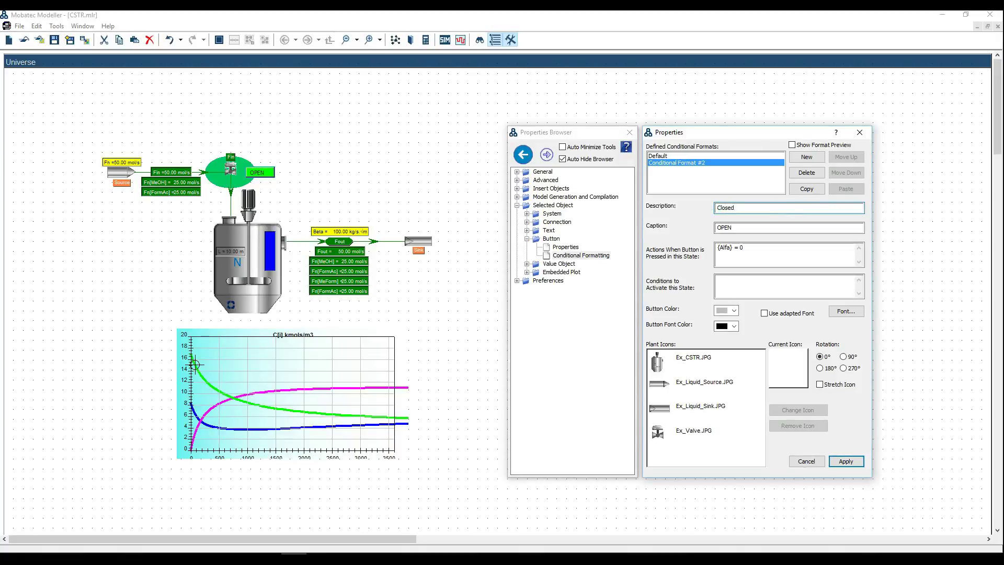
key("Tab")
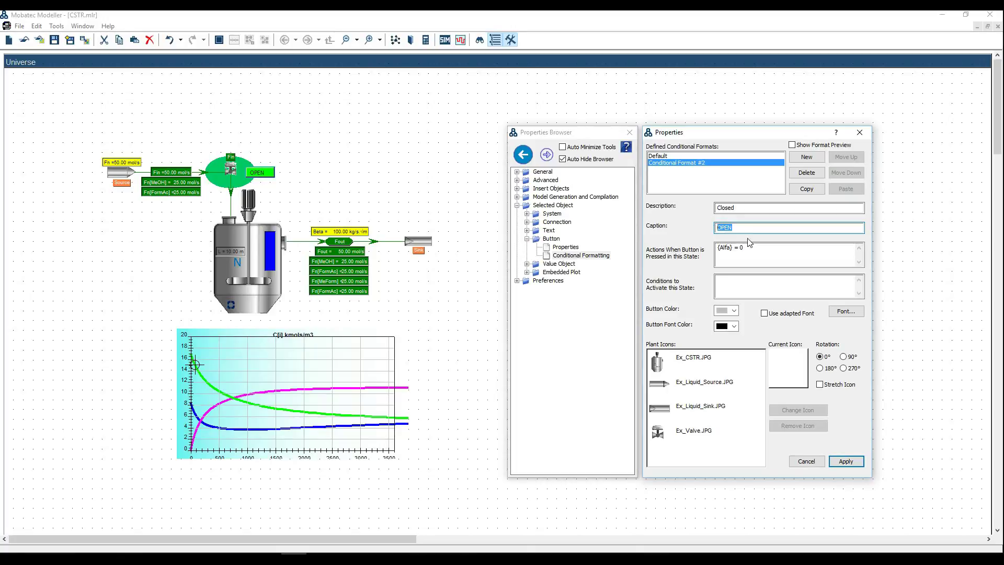
type("CLOSED")
left_click(750, 254)
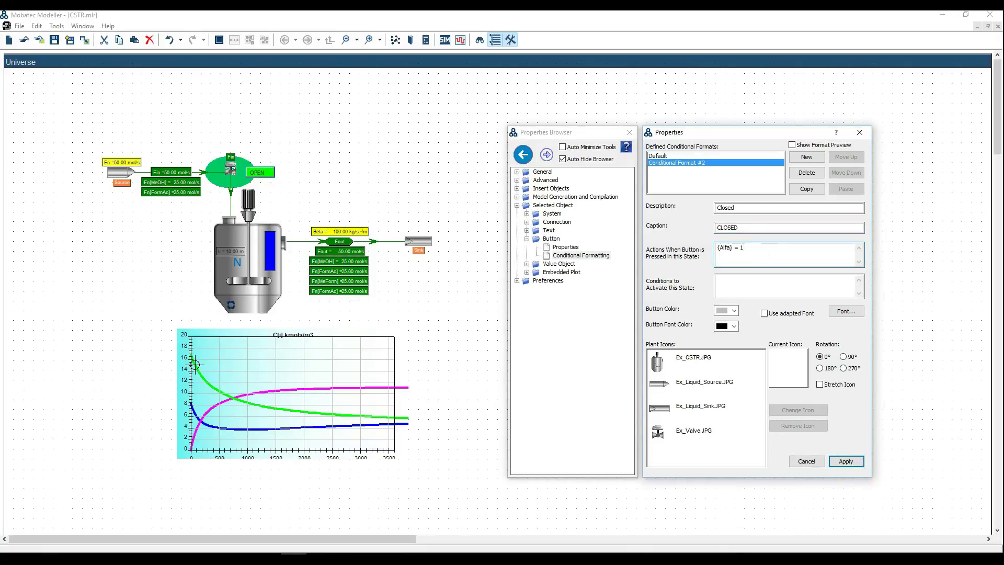
Step: Enter {Alpha} = = 0 as the condition that activates the Closed state and apply the format
key("shift+Left")
key("shift+Left")
key("shift+Left")
key("shift+Left")
key("shift+Left")
key("shift+Left")
key("shift+Left")
key("shift+Left")
key("shift+Left")
key("Tab")
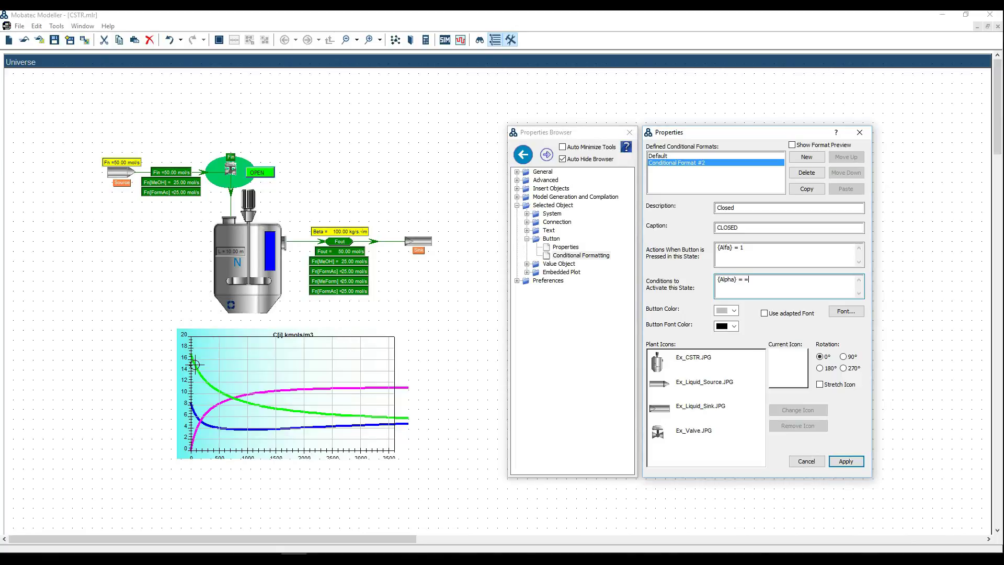
left_click_drag(736, 279, 750, 279)
left_click(753, 279)
left_click_drag(754, 280, 716, 279)
left_click(778, 288)
left_click(852, 464)
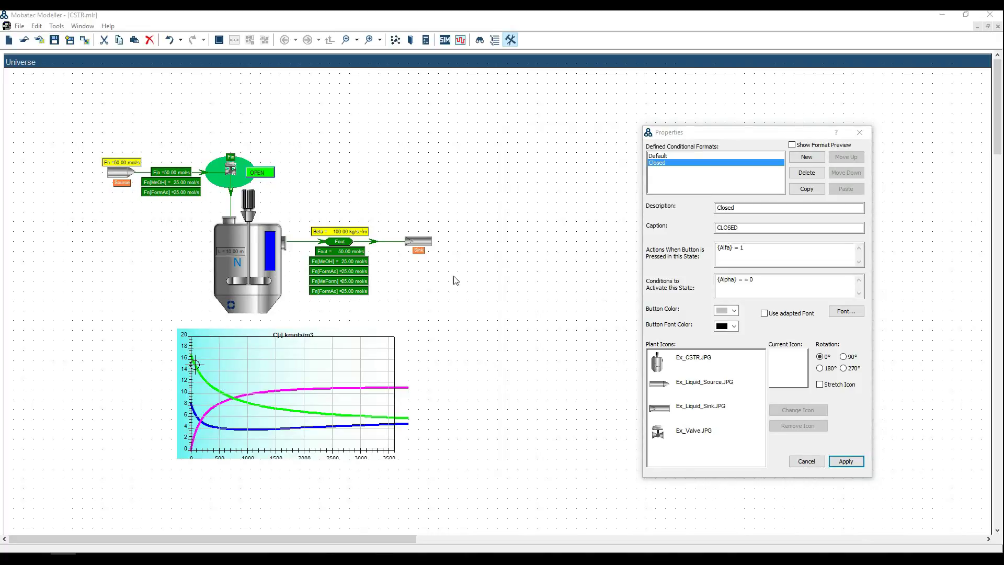
Step: Set the button color of the Closed state to red and apply it
left_click(735, 312)
left_click(733, 325)
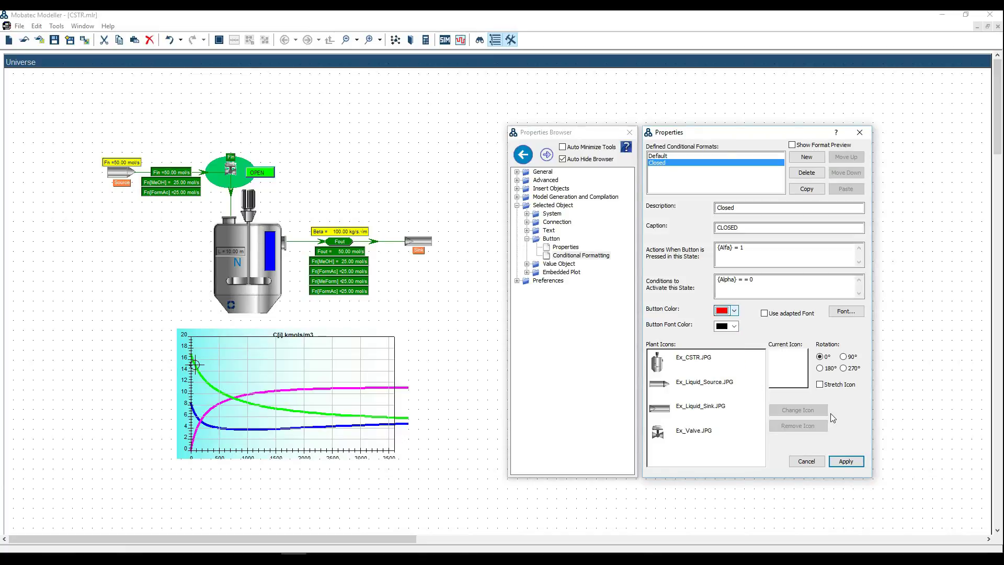
left_click(847, 462)
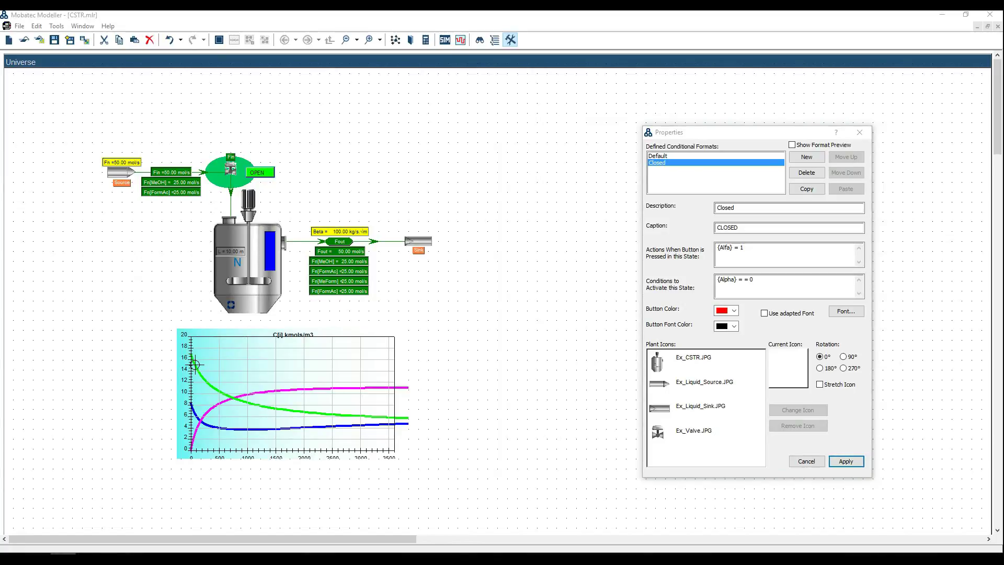
Step: Switch to the simulation environment and turn off the fixed time axis for the C[i] kmols/m3 plot
left_click(445, 41)
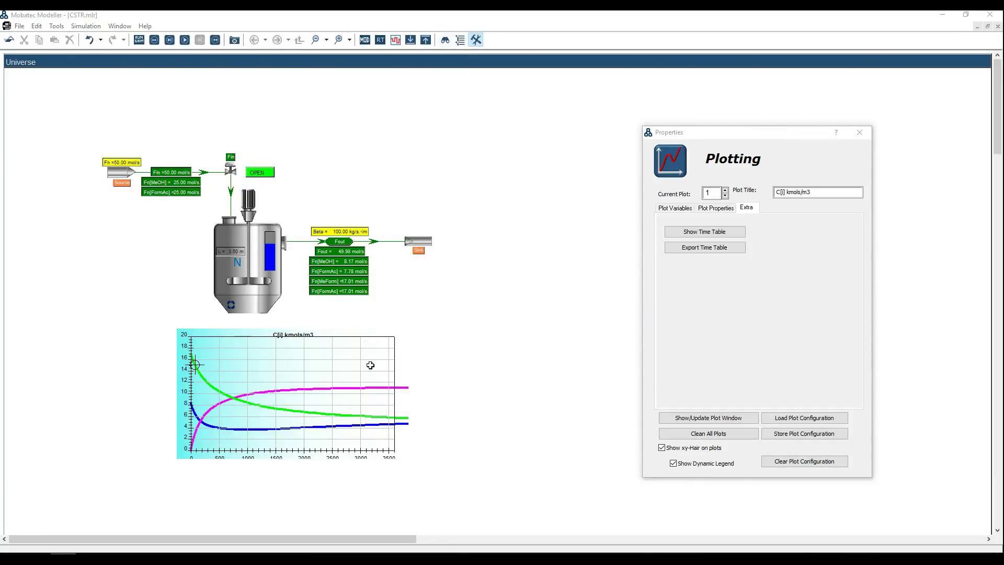
mouse_move(661, 324)
left_click(715, 208)
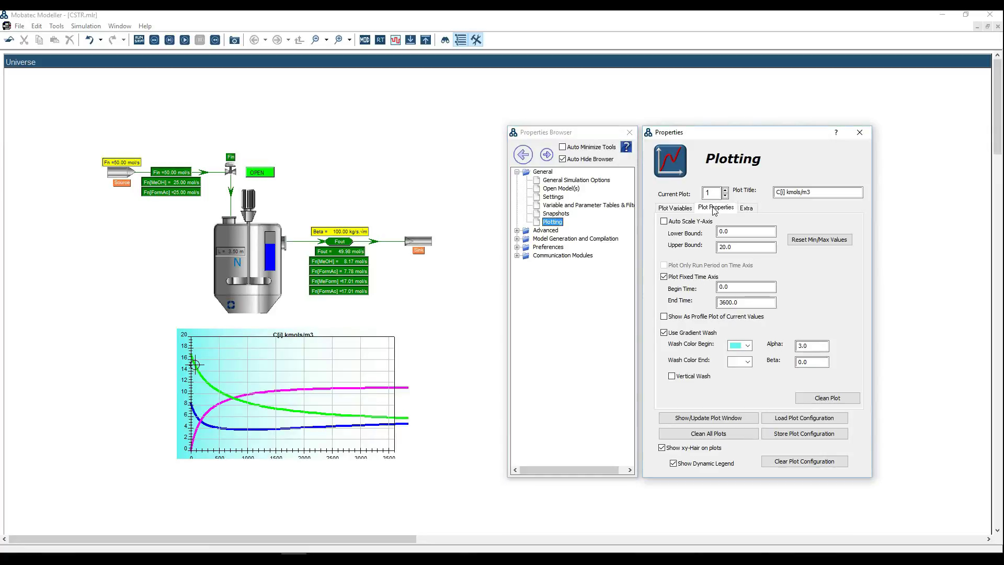
left_click(665, 277)
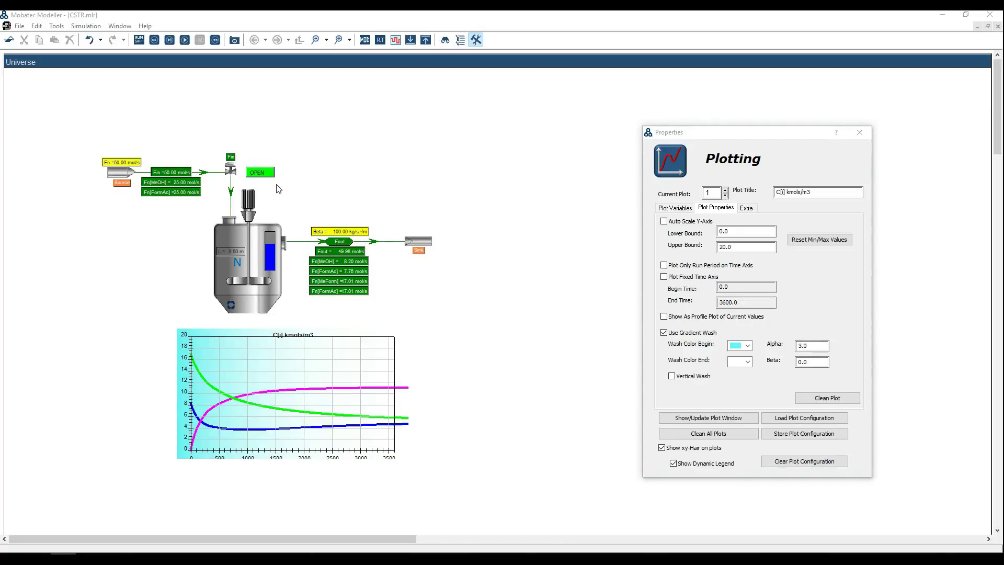
Step: Set the integration method to Fixed Step Size in the general simulation options and start the calculations
mouse_move(572, 230)
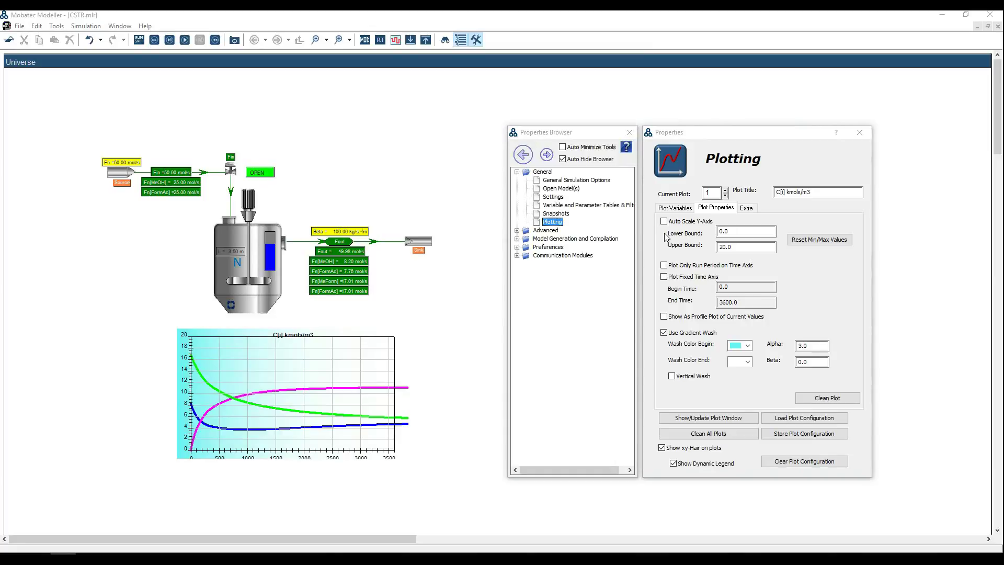
left_click(604, 180)
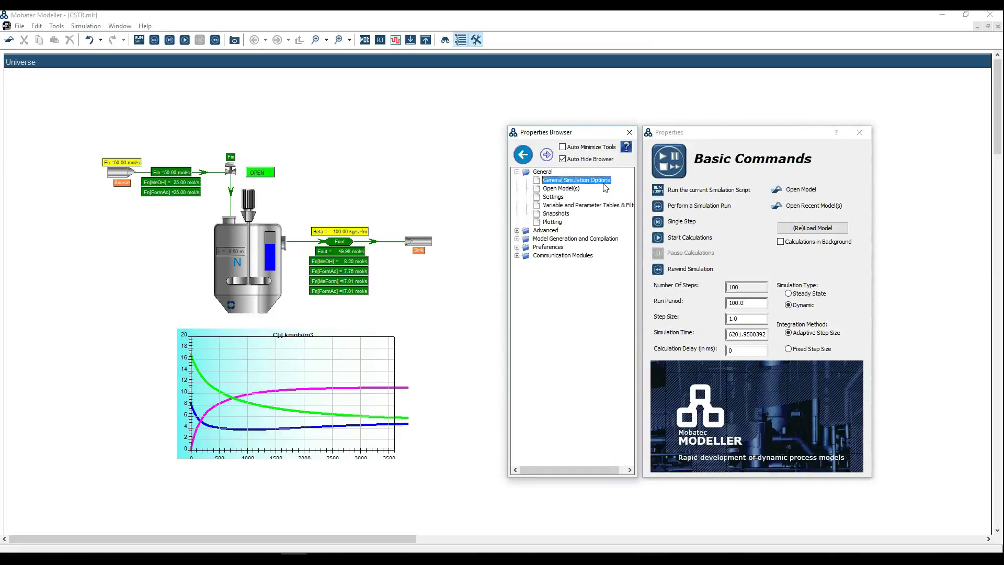
left_click(789, 348)
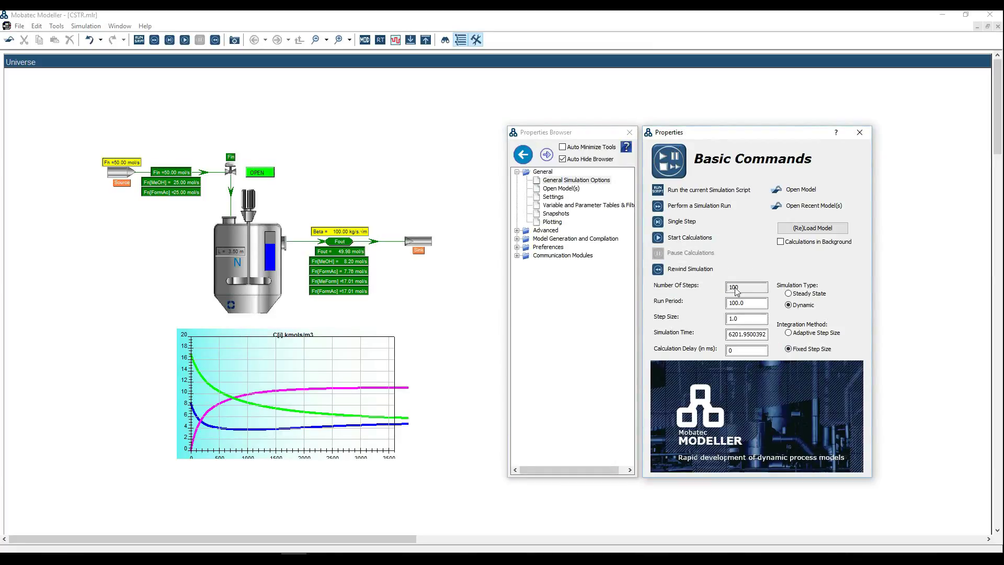
left_click(700, 242)
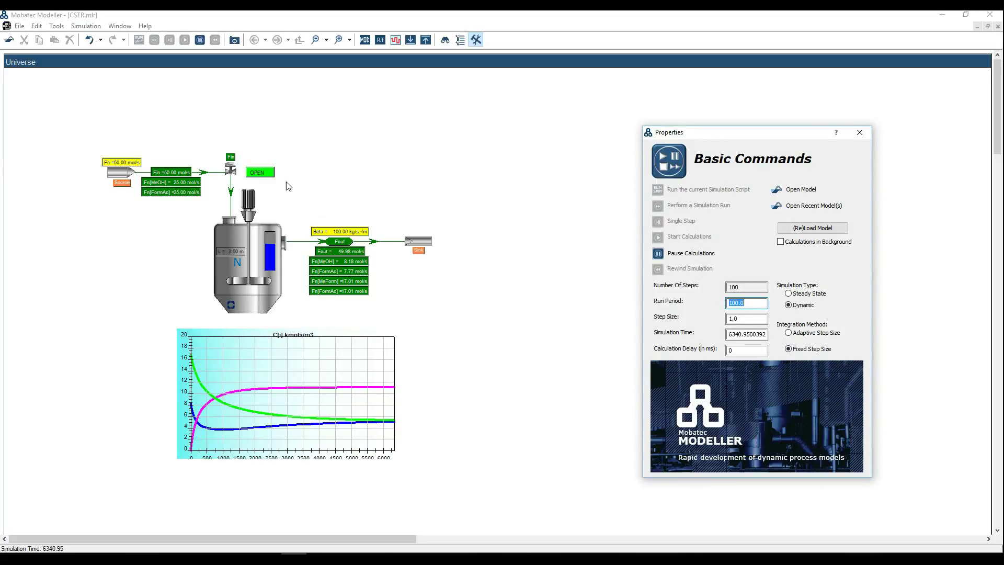
Step: Try the OPEN button during the running simulation, pause the calculations and dismiss the message
left_click(271, 178)
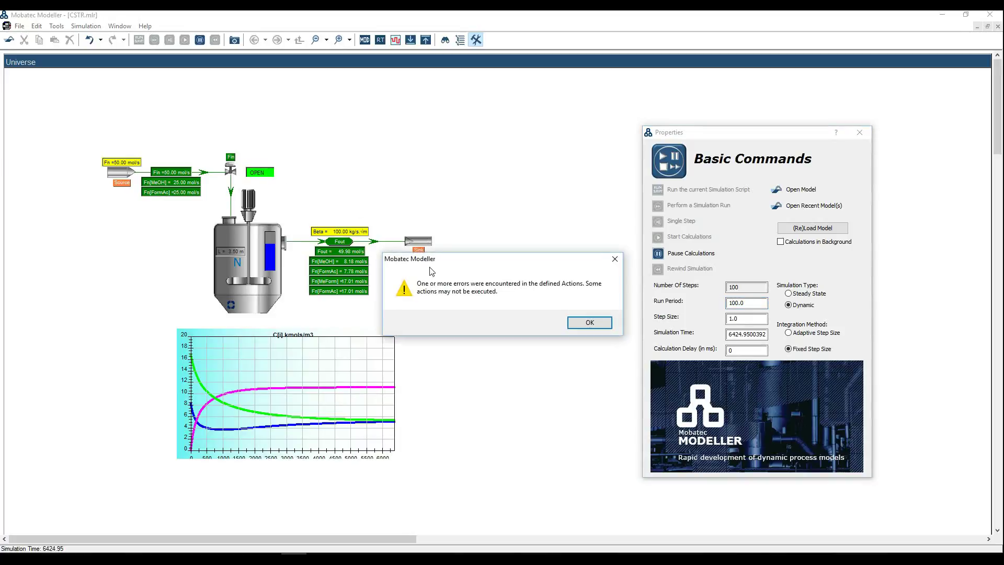
mouse_move(648, 304)
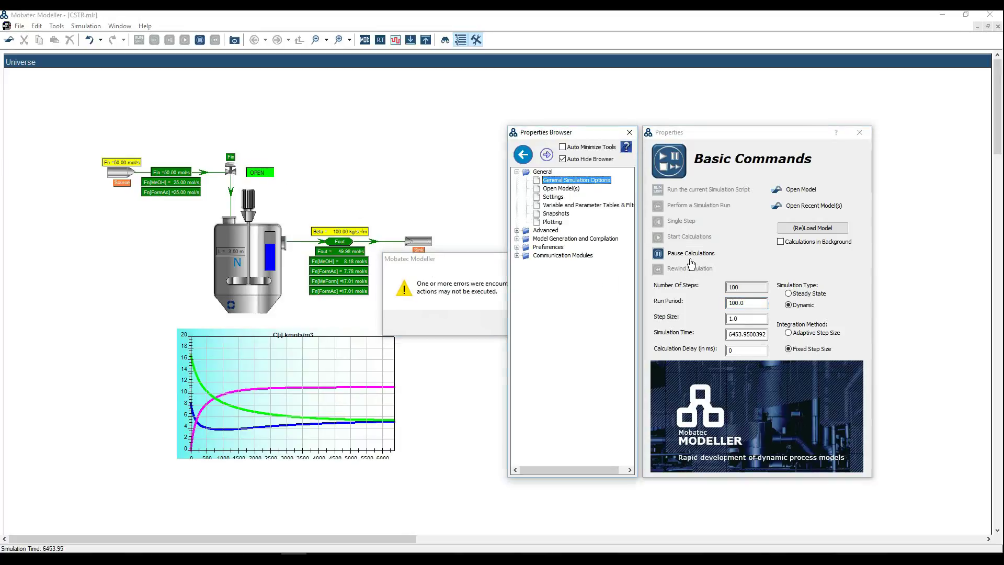
left_click(692, 255)
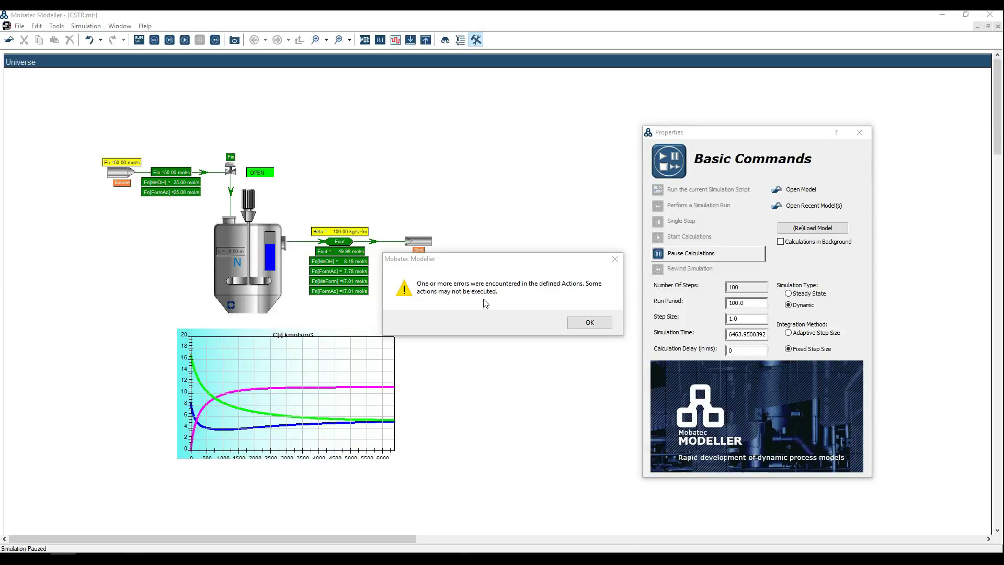
left_click(589, 322)
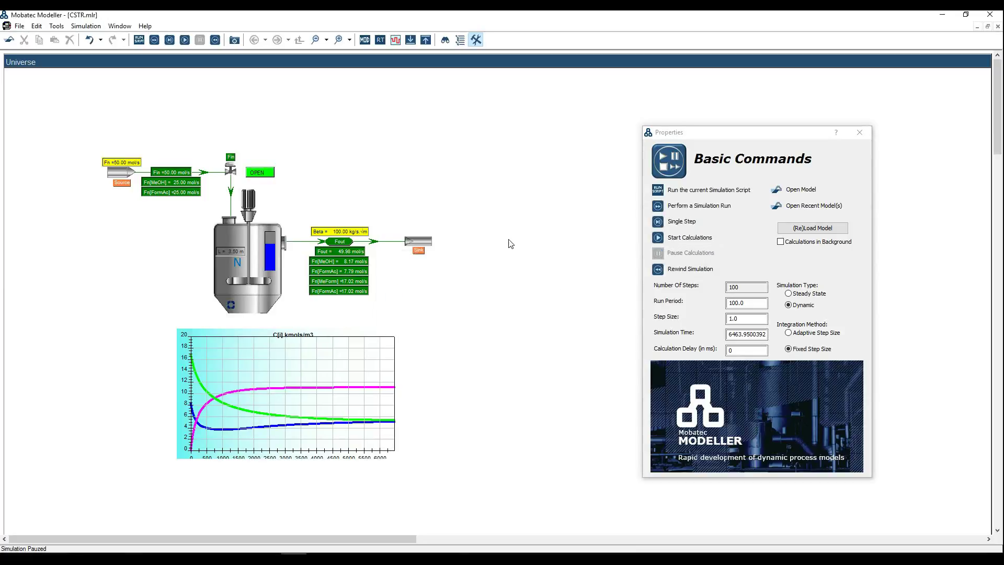
Step: Return to the modelling environment and change the OPEN button's Default state action to {Alpha} = 0, applying it
left_click(364, 40)
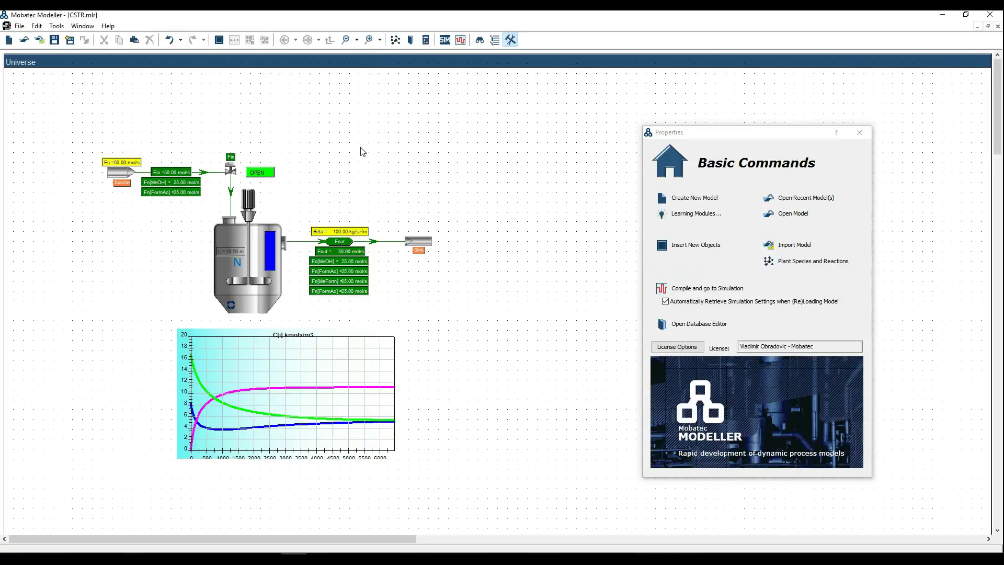
left_click(273, 179)
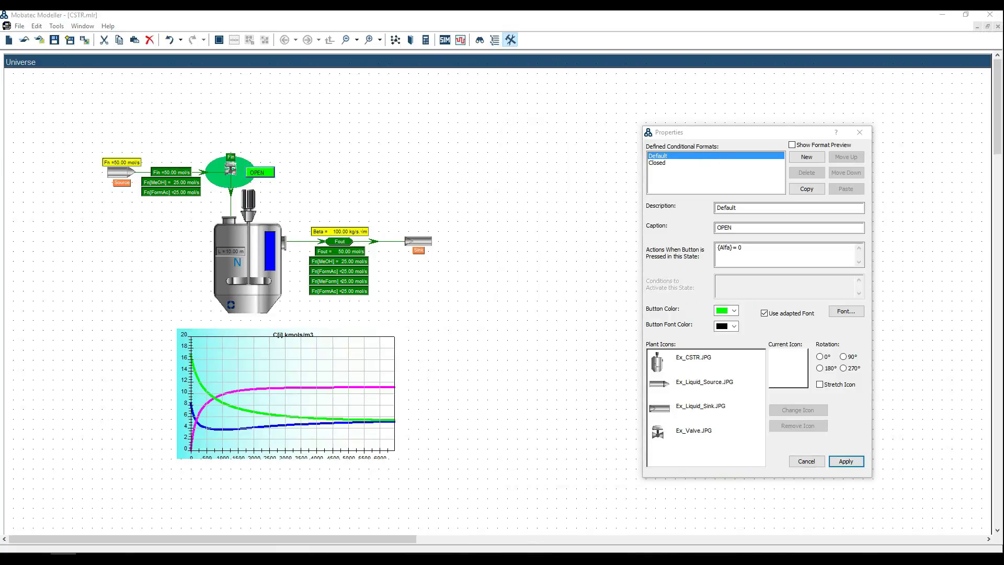
mouse_move(644, 260)
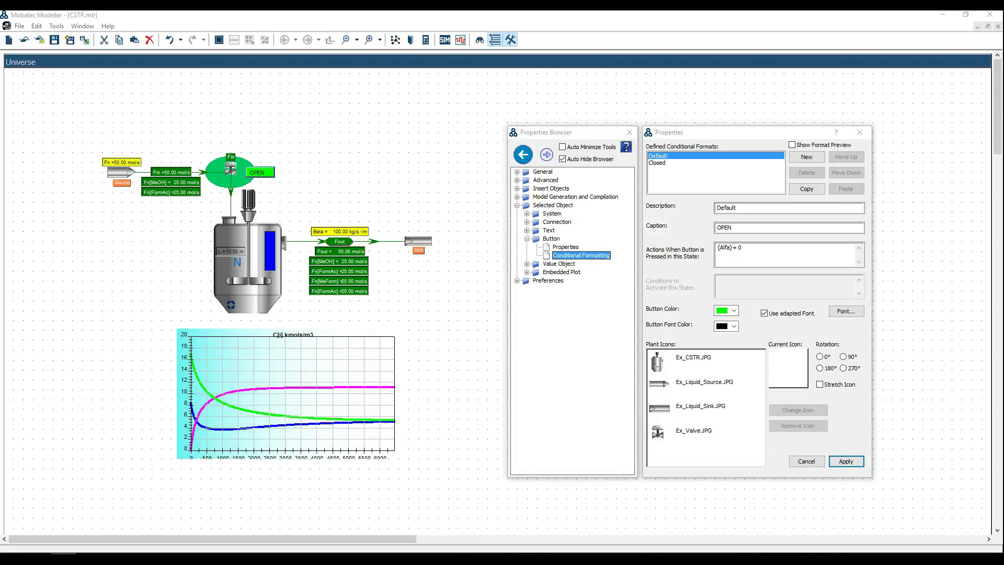
left_click(727, 247)
key("BackSpace")
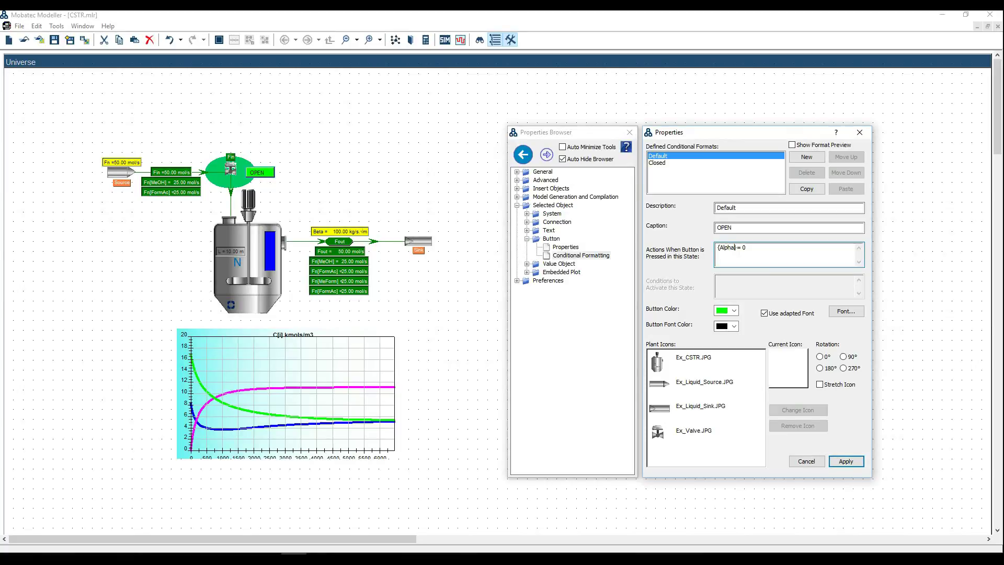
left_click(847, 461)
Step: Change the action of the button's Closed state to {Alpha} = 1 and apply it
left_click(662, 163)
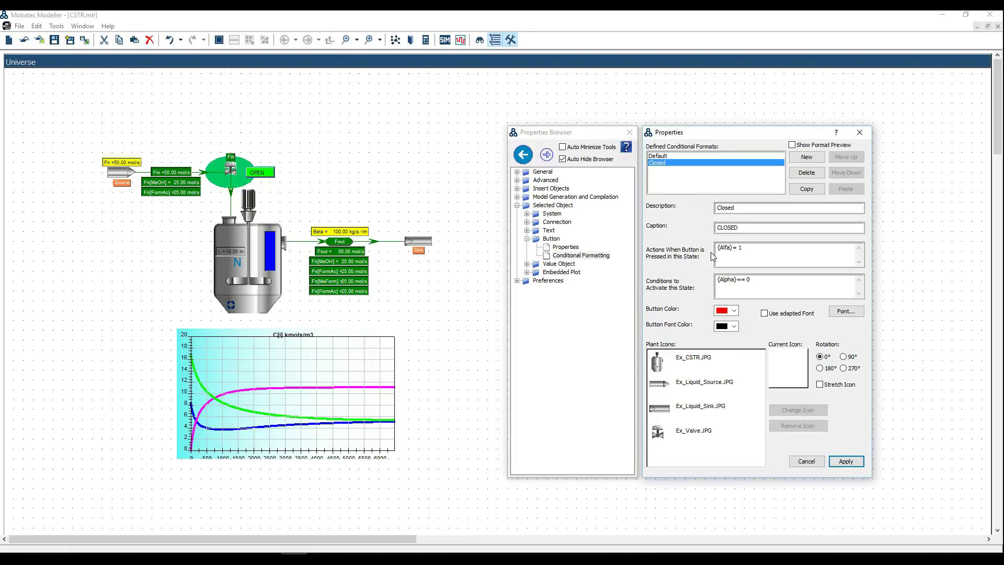
left_click(727, 248)
key("BackSpace")
type("ph")
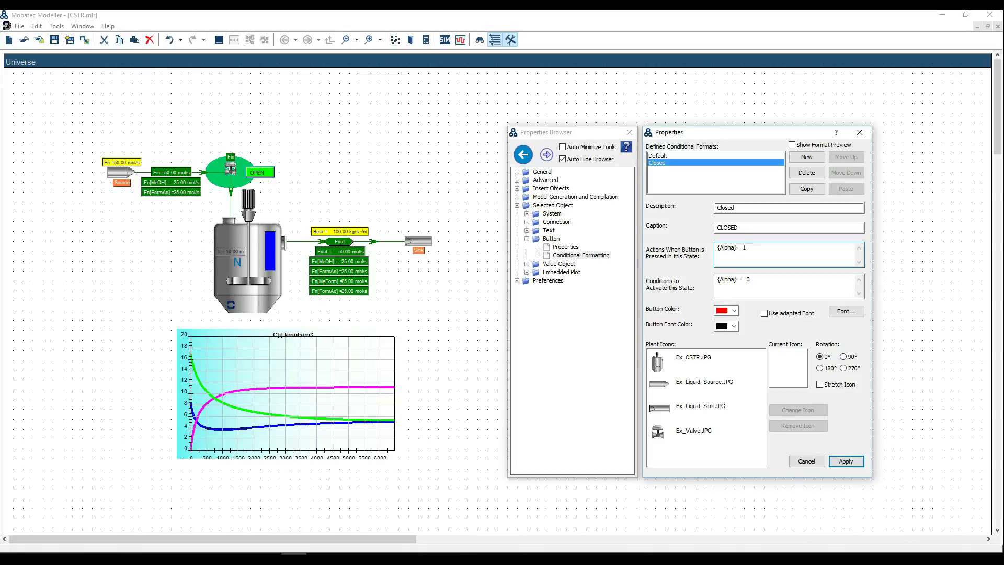
left_click(856, 460)
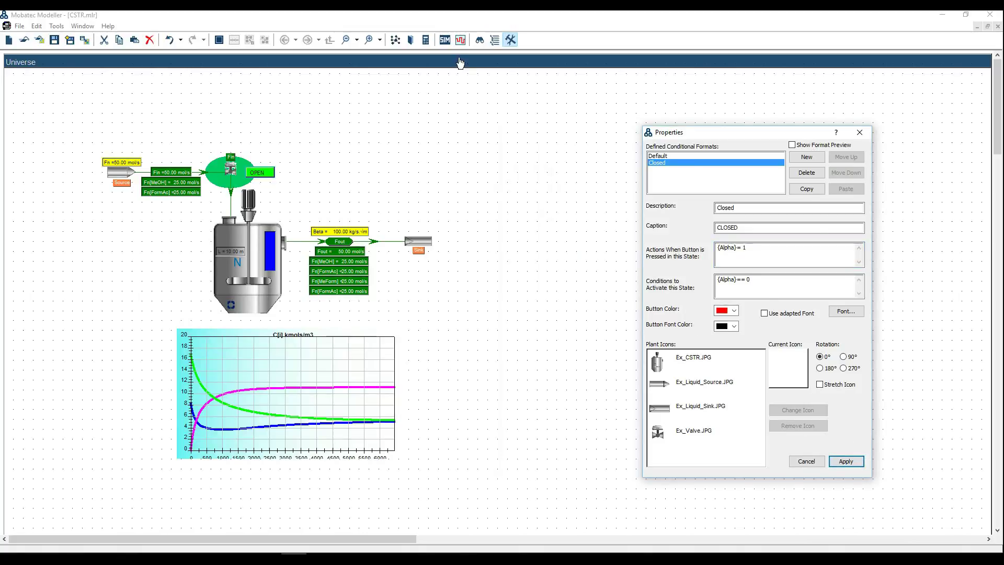
Step: Switch to the simulation environment, start the calculations, and close and reopen the inlet valve with its button
left_click(445, 40)
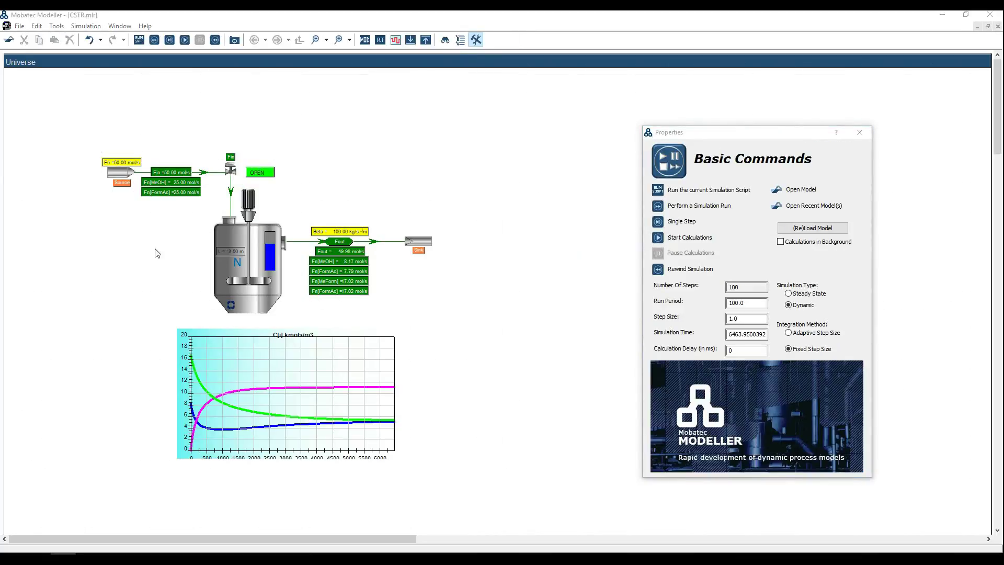
left_click(685, 238)
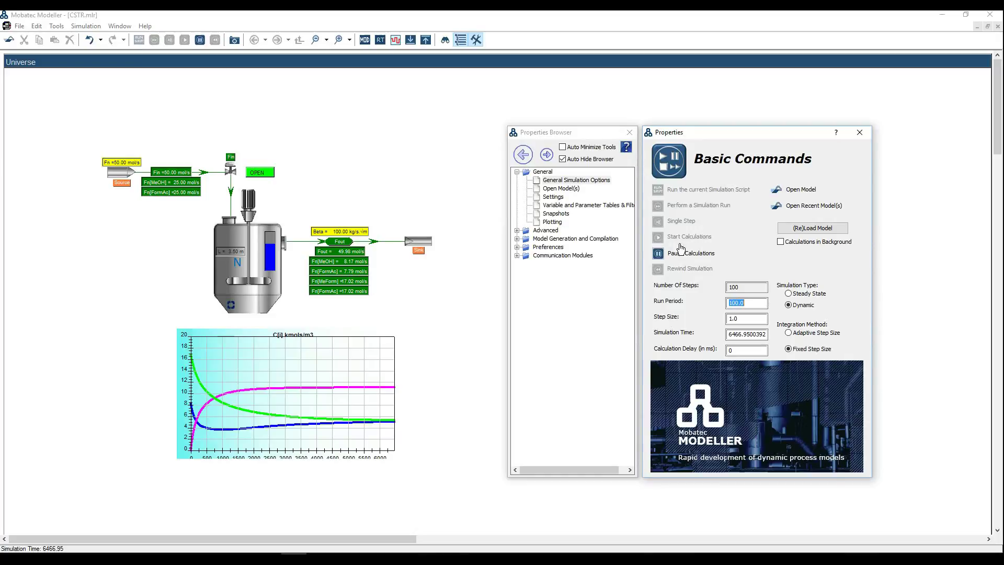
left_click(270, 174)
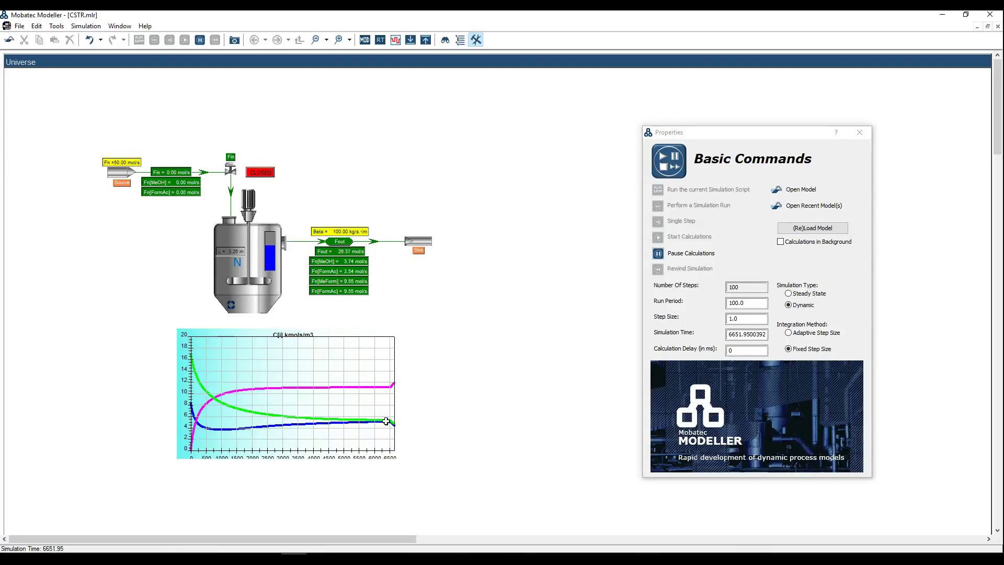
left_click(271, 176)
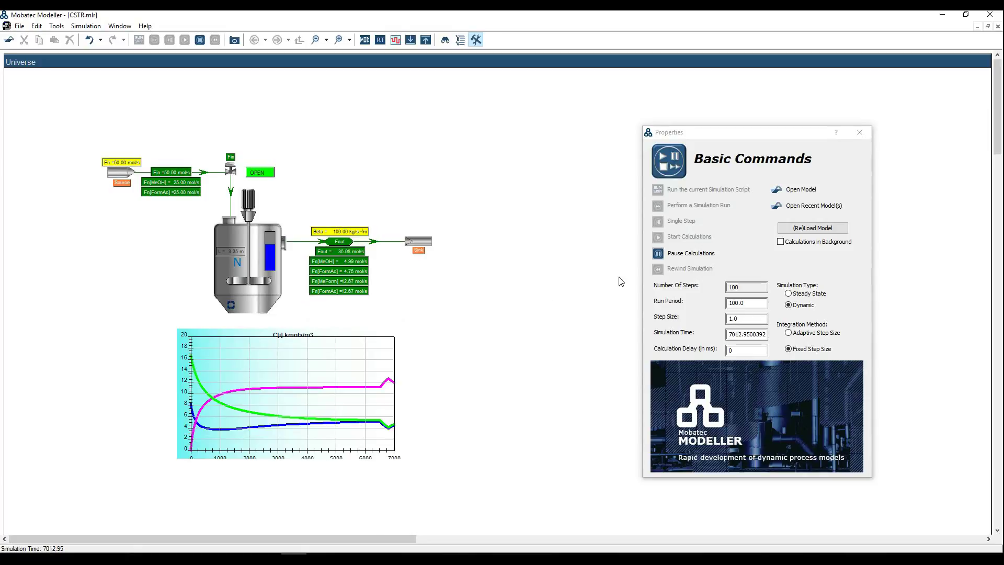
Step: Pause the calculations, set the step size to 10, and run the simulation for a while before pausing it again
left_click(695, 253)
left_click(736, 318)
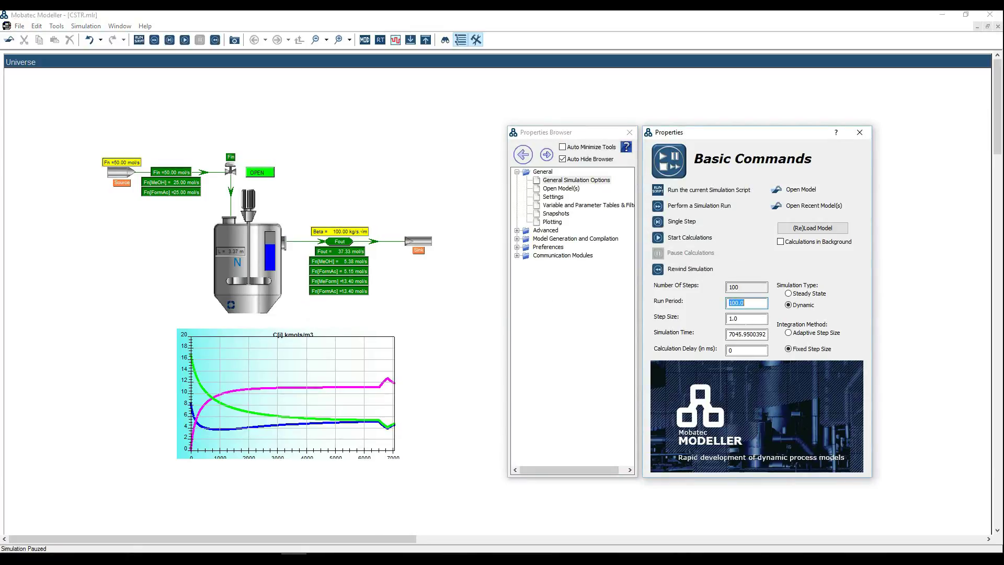
type("10")
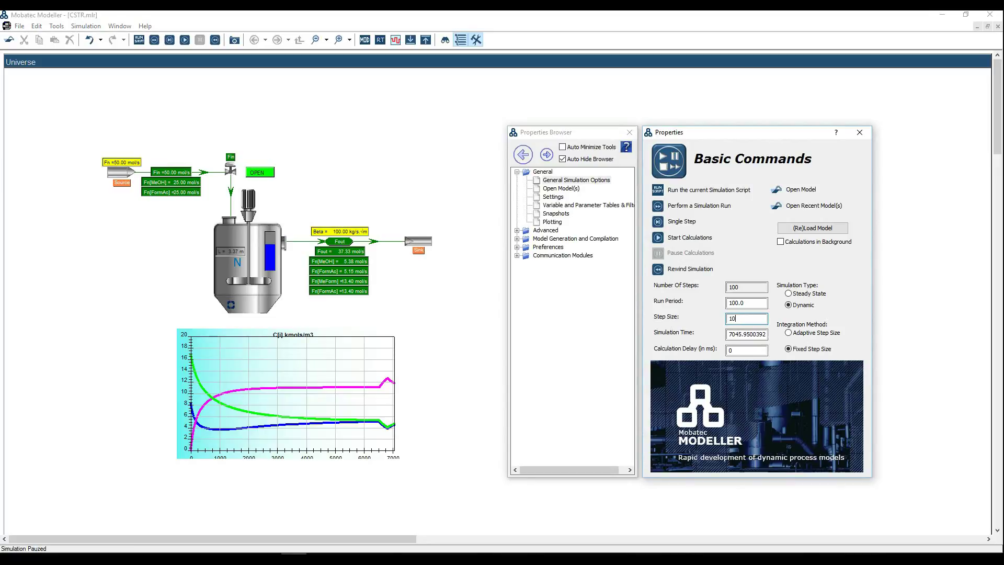
left_click(690, 238)
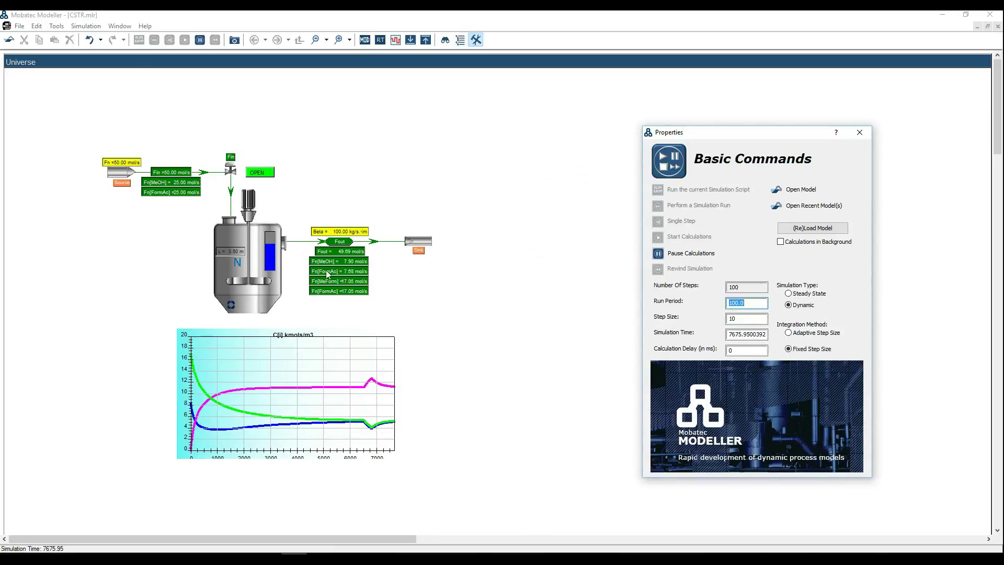
left_click(200, 40)
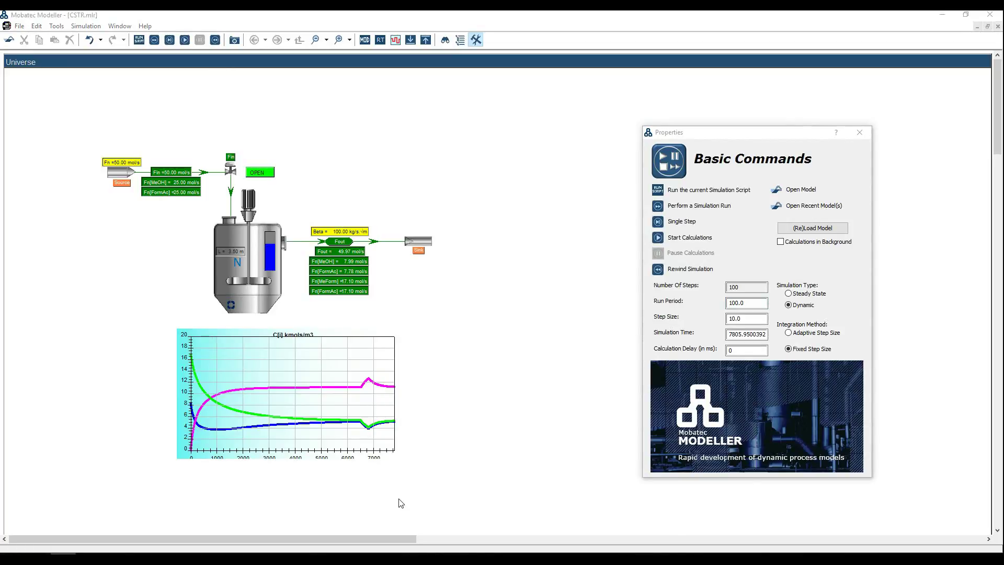
Step: Check the manual's alarm indicator section, return to the modelling environment and insert an Information system from scratch beside the OPEN button
key("alt+Tab")
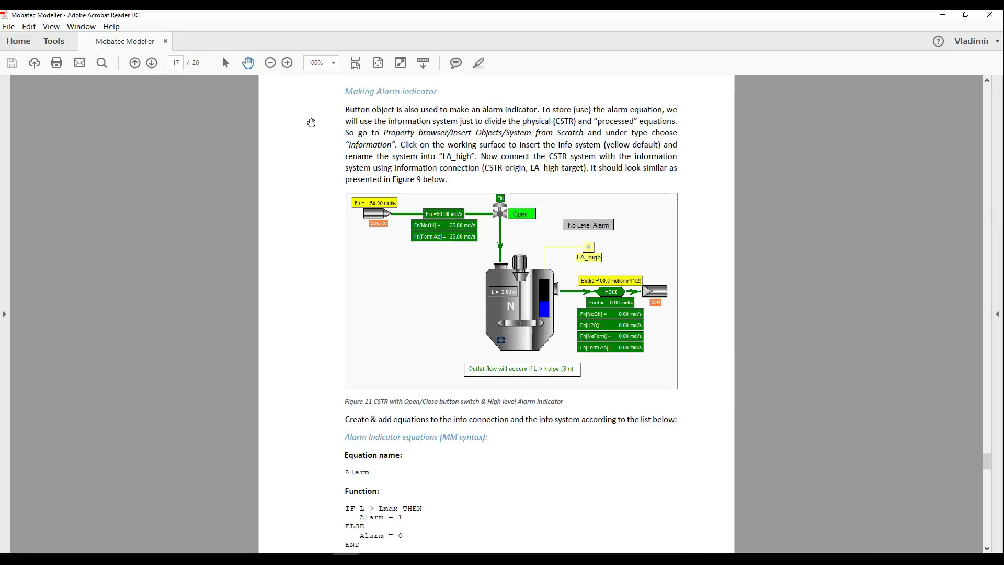
key("alt+Tab")
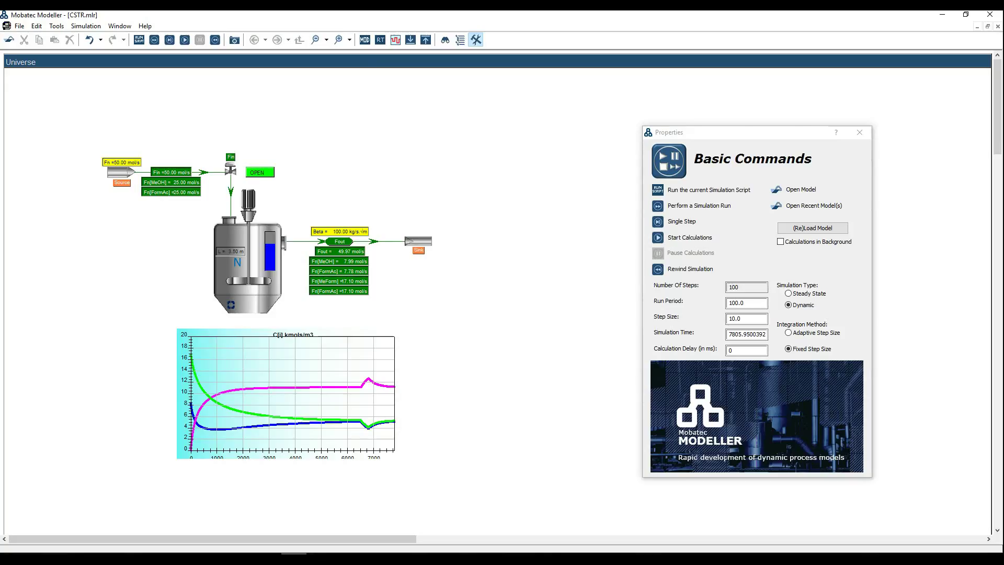
left_click(365, 40)
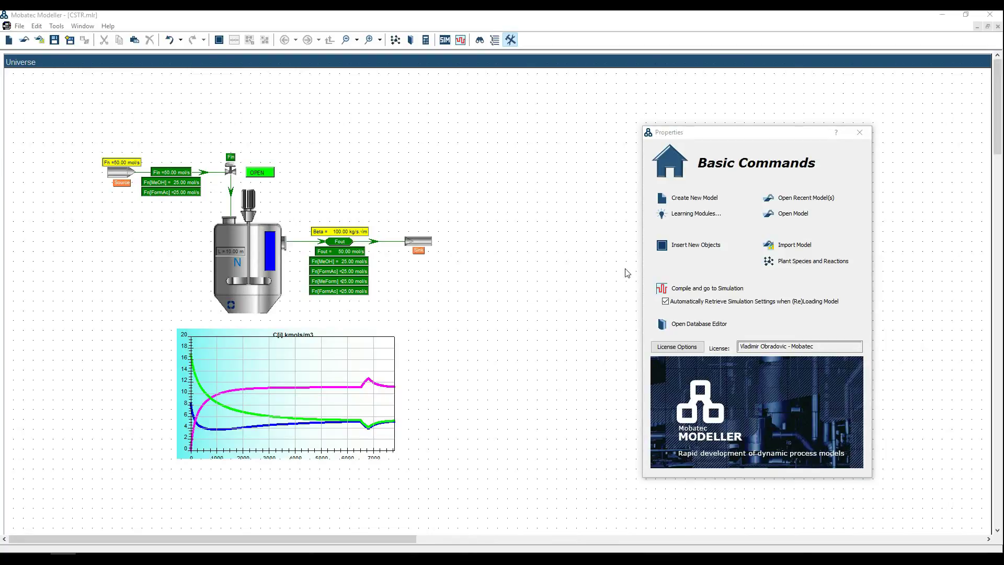
mouse_move(696, 252)
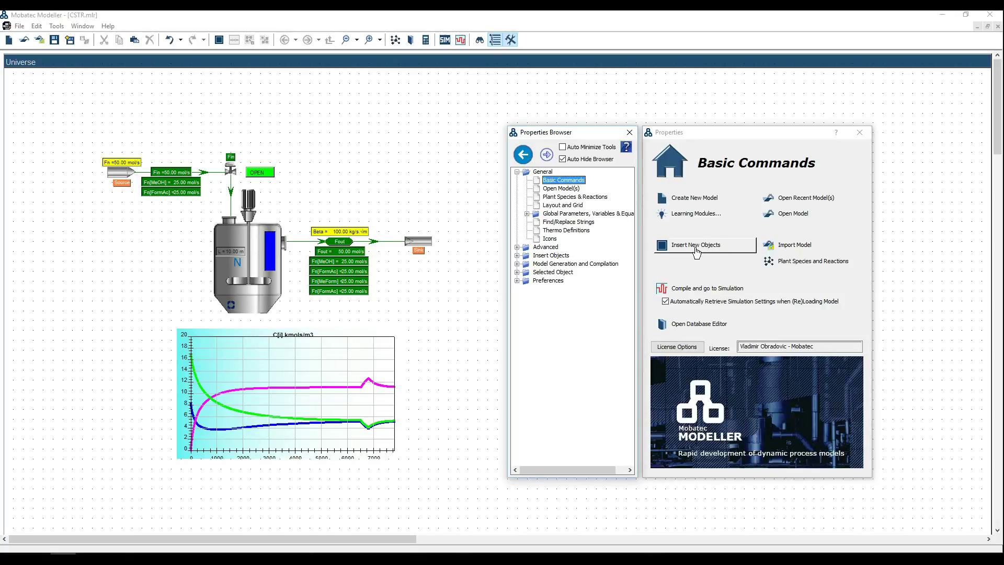
left_click(696, 253)
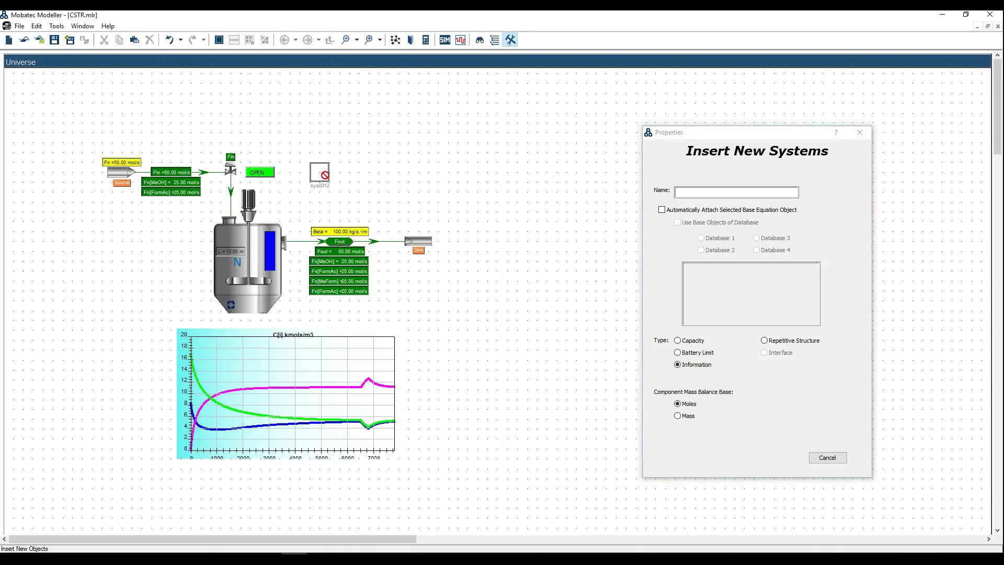
left_click(325, 175)
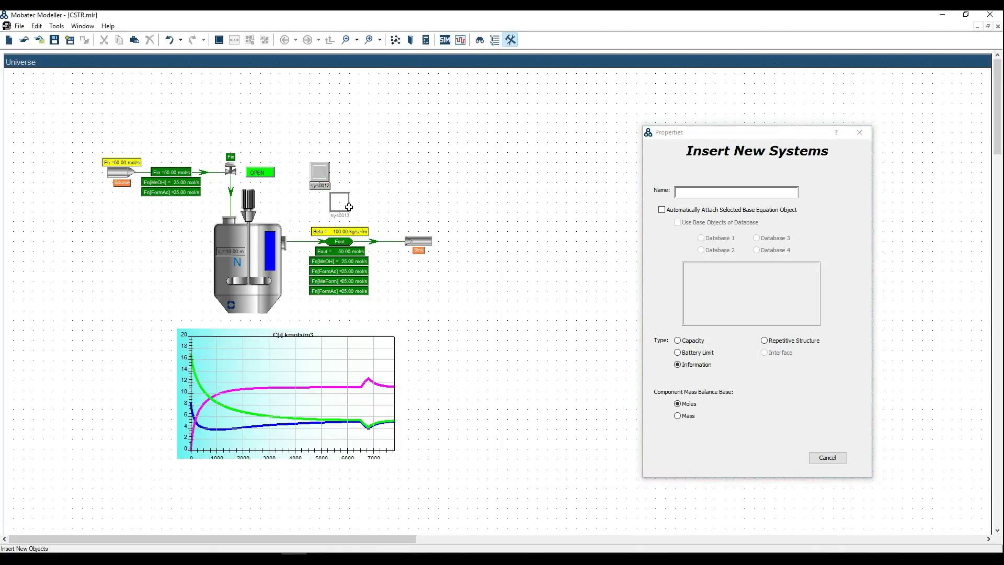
right_click(349, 207)
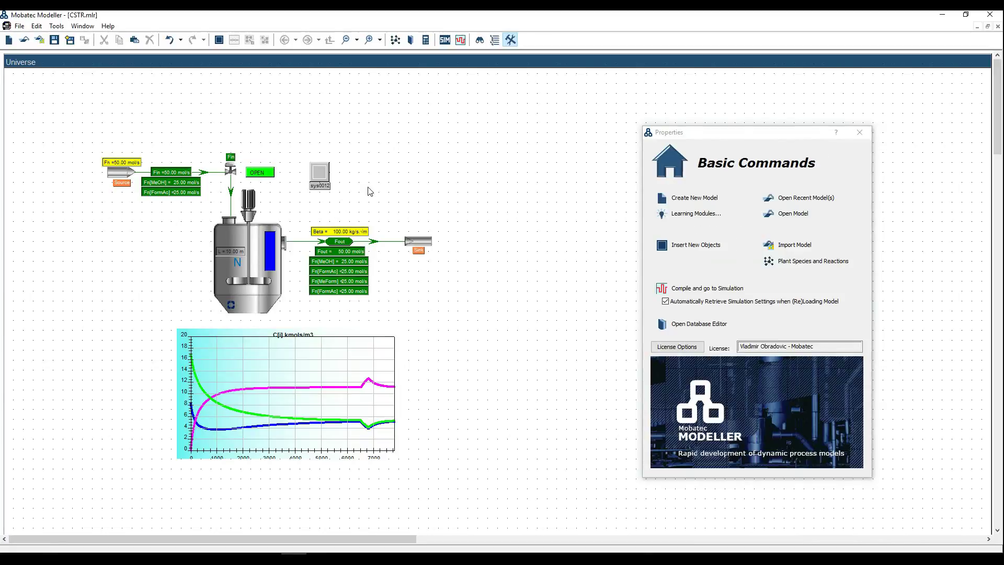
Step: Insert an Information connection from the CSTR to the new information system and move that system slightly down
mouse_move(673, 250)
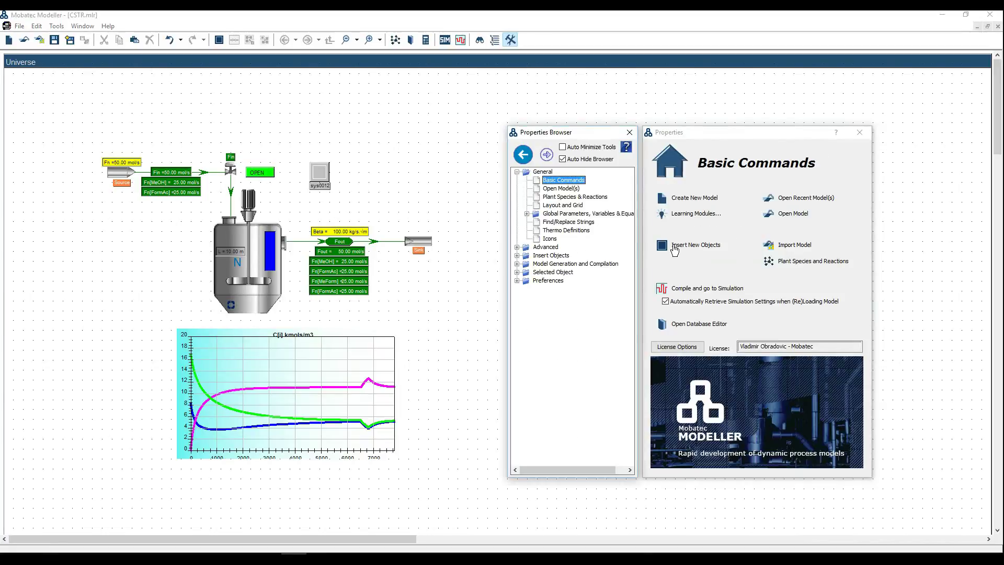
left_click(688, 248)
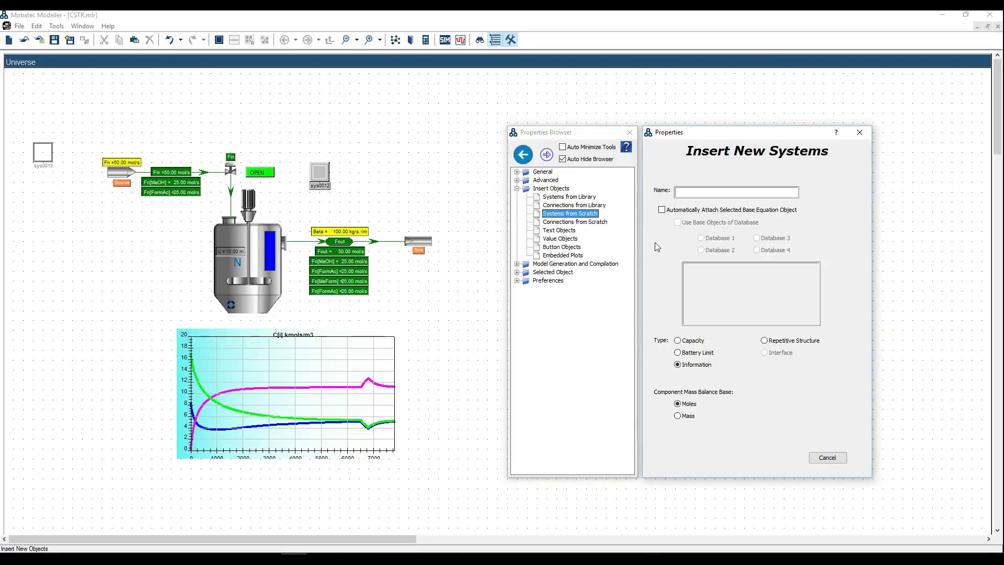
left_click(566, 222)
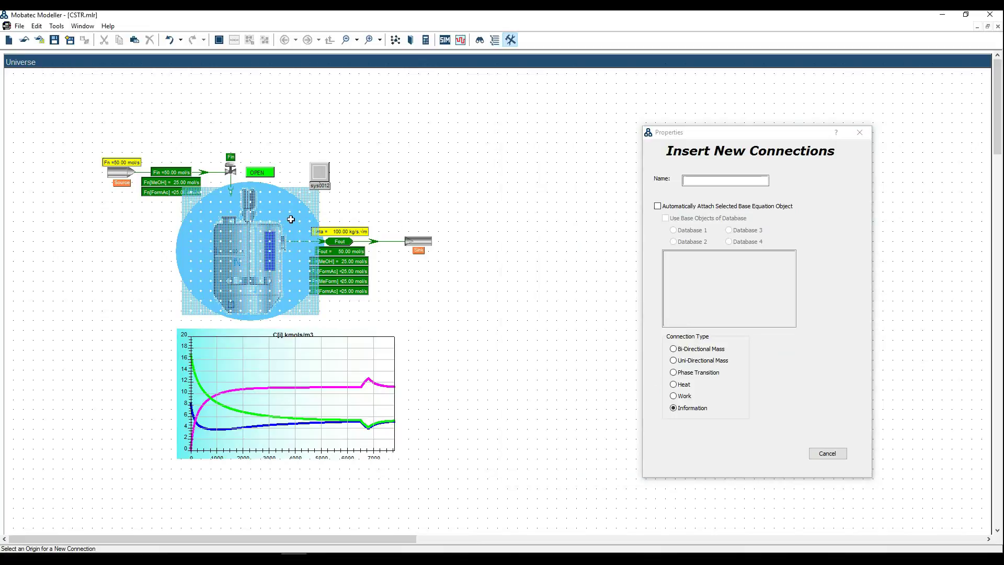
left_click(276, 232)
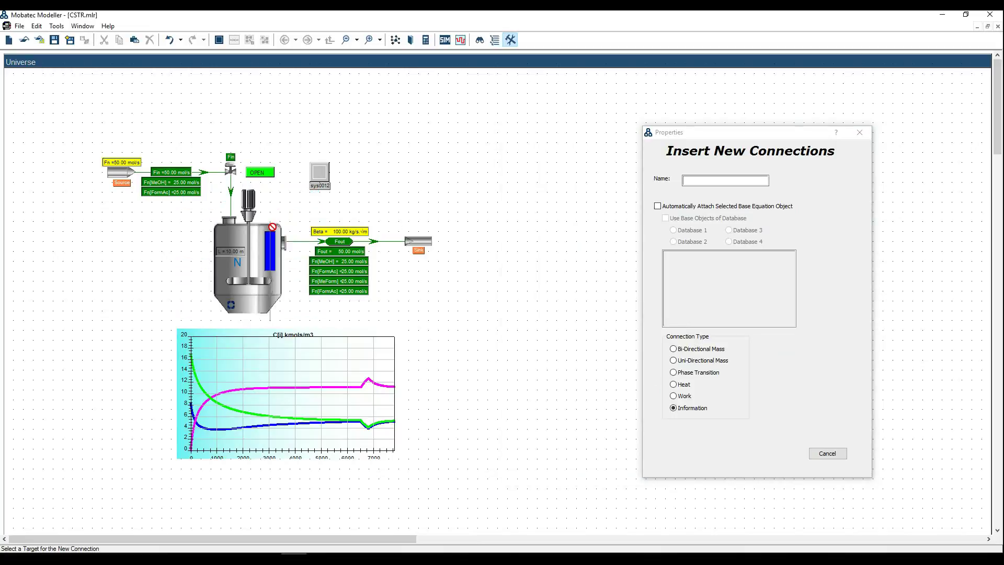
left_click(325, 184)
left_click_drag(323, 186, 322, 197)
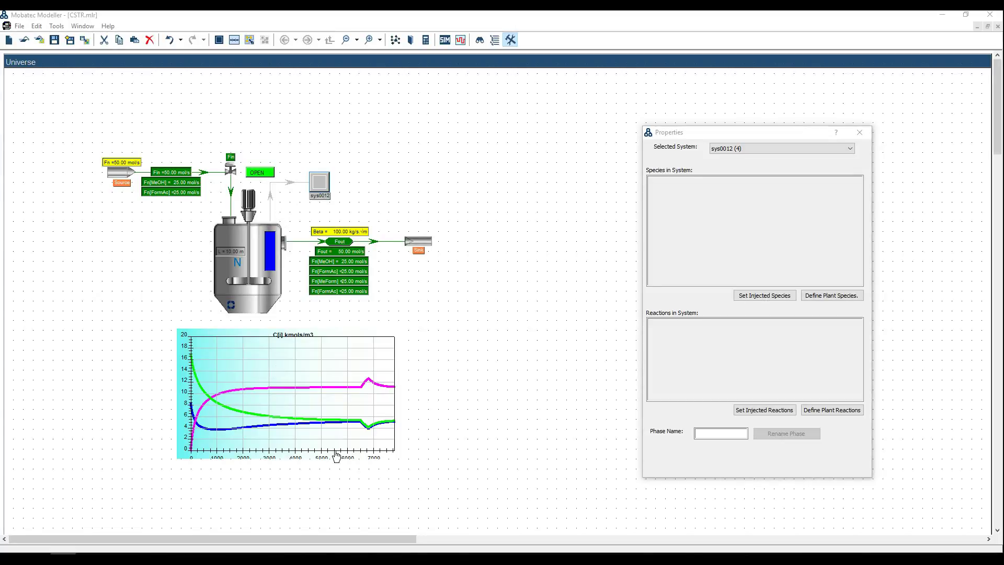
Step: Switch to the manual in Adobe Acrobat Reader and examine the Alarm and Liquid_level_info equations, then return to Mobatec Modeller
key("alt+Tab")
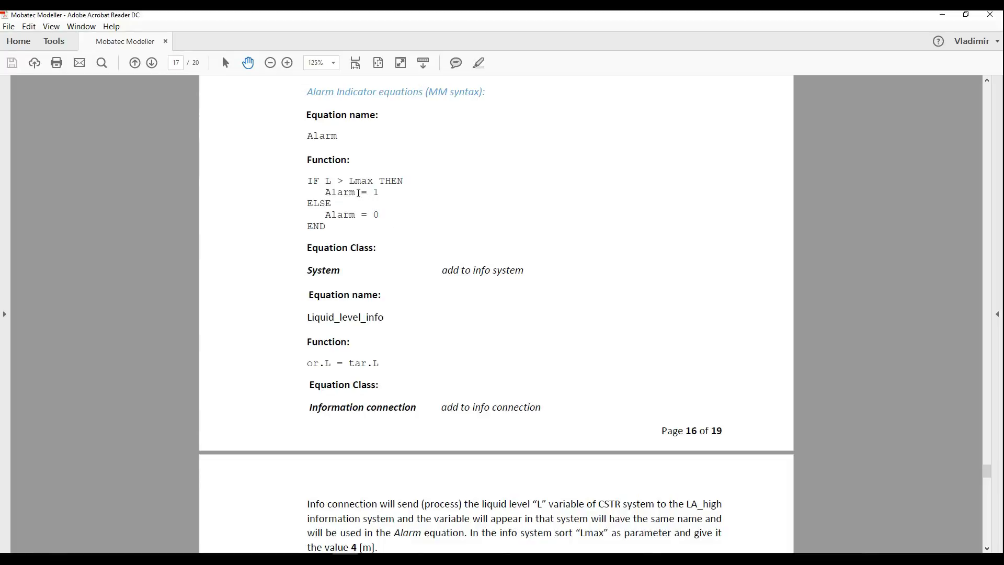
left_click_drag(350, 182, 375, 182)
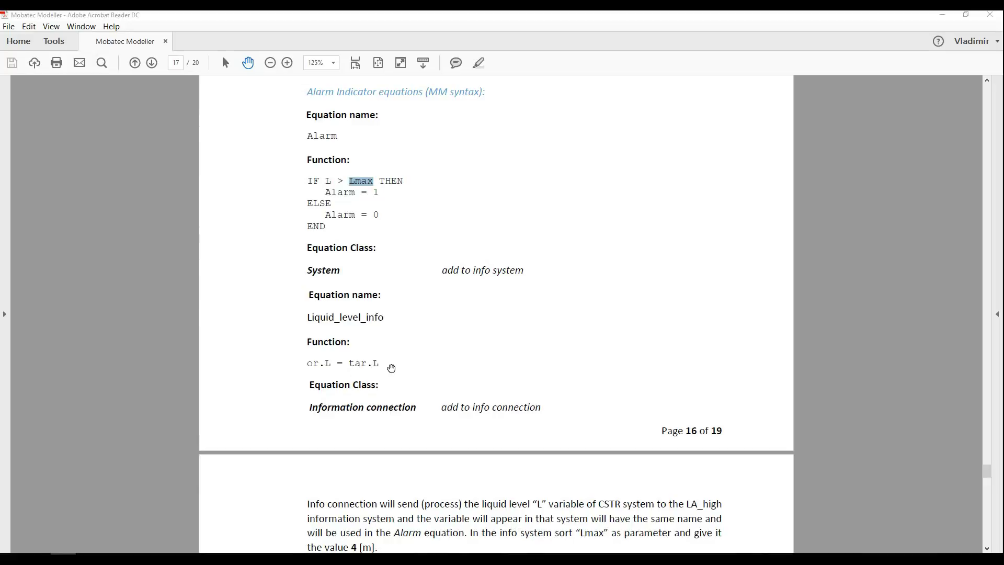
left_click(389, 371)
double_click(378, 371)
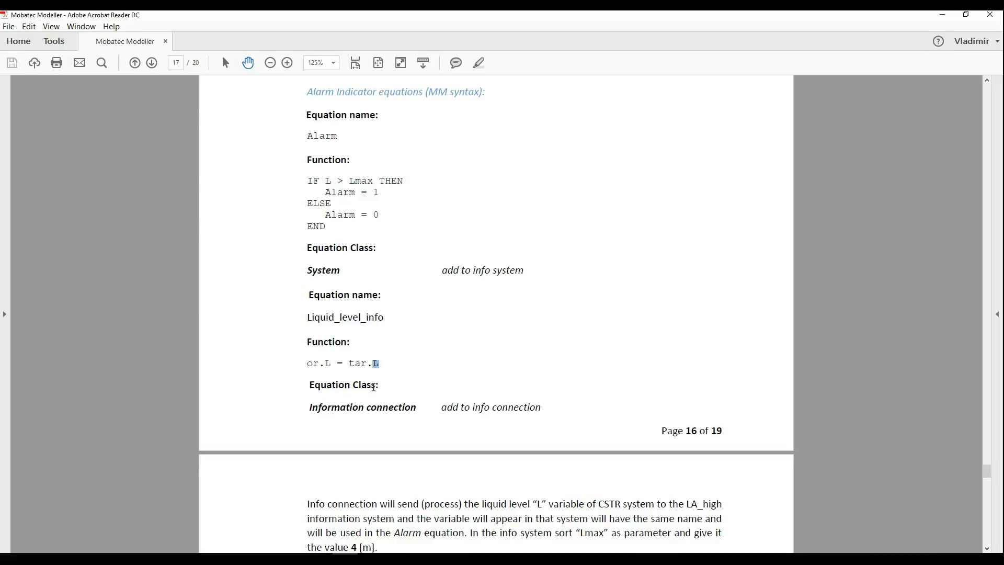
left_click(352, 216)
key("alt+Tab")
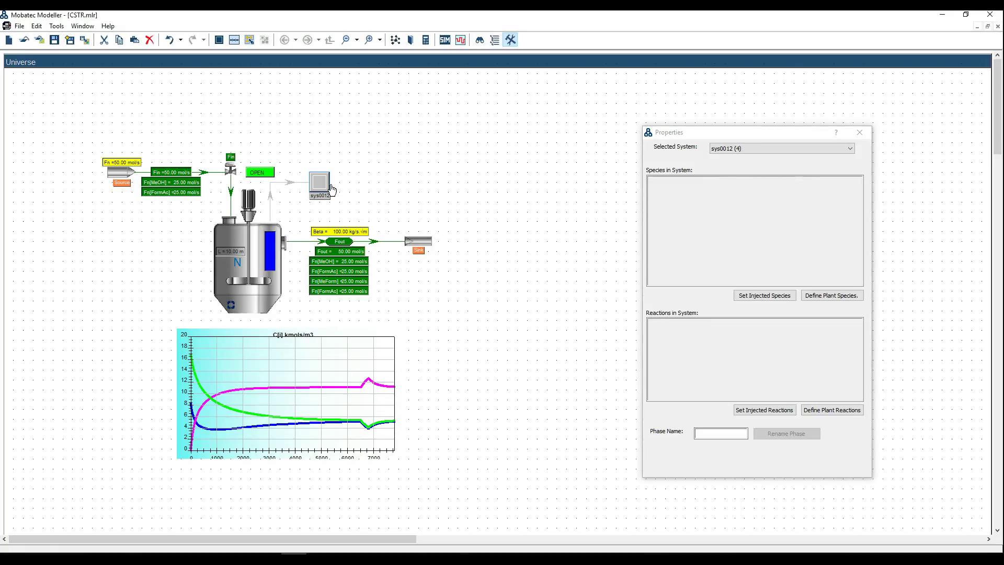
Step: Define an equation named Alarm for the new information system, with Alarm = 1 if L > Lmax and 0 otherwise, and add it to the system
left_click(567, 238)
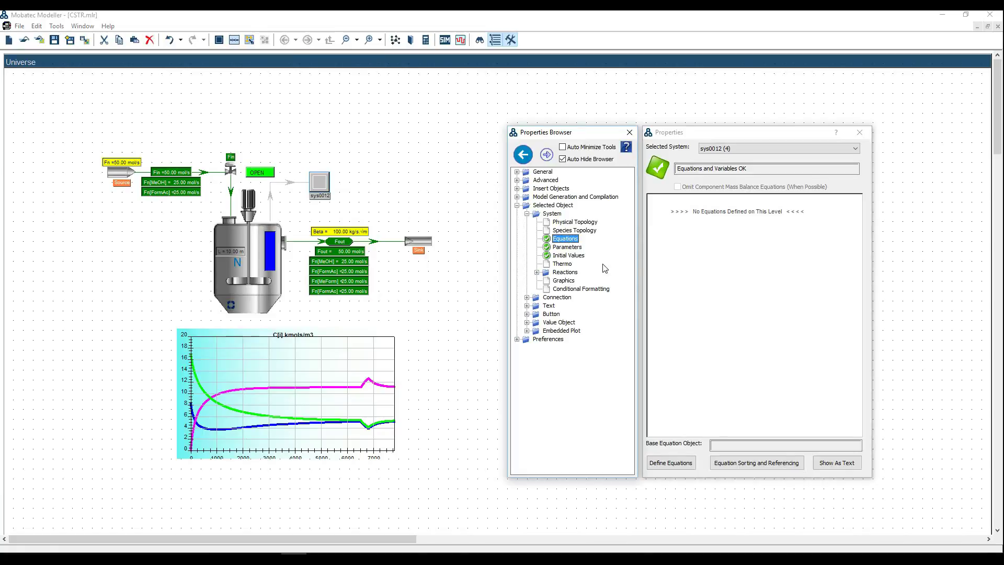
left_click(678, 466)
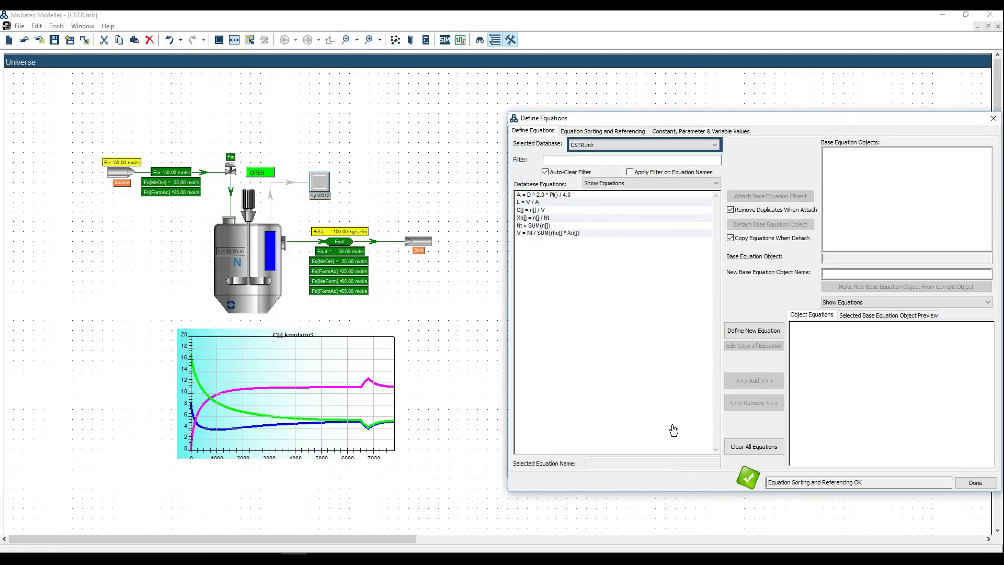
left_click(751, 331)
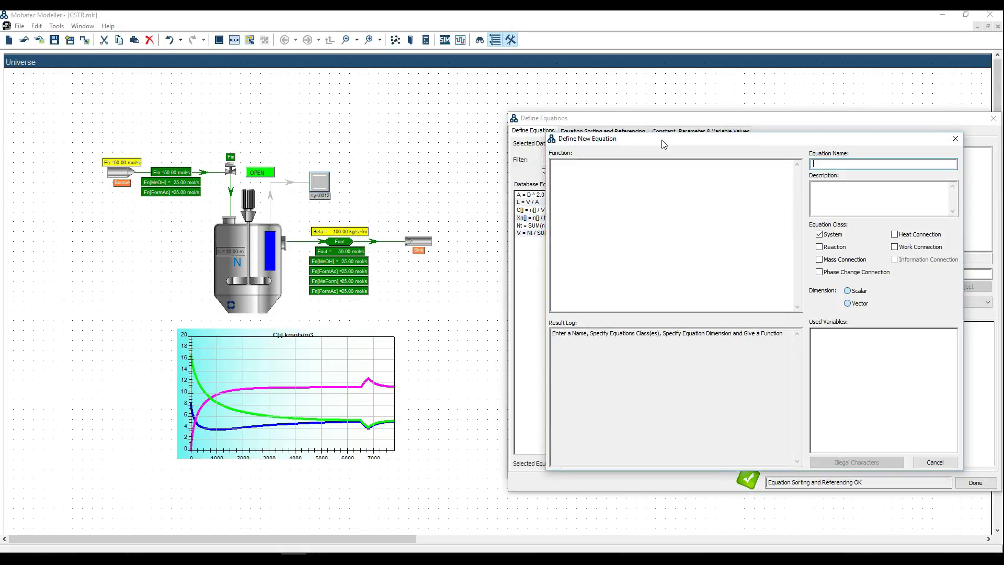
left_click_drag(664, 144, 590, 130)
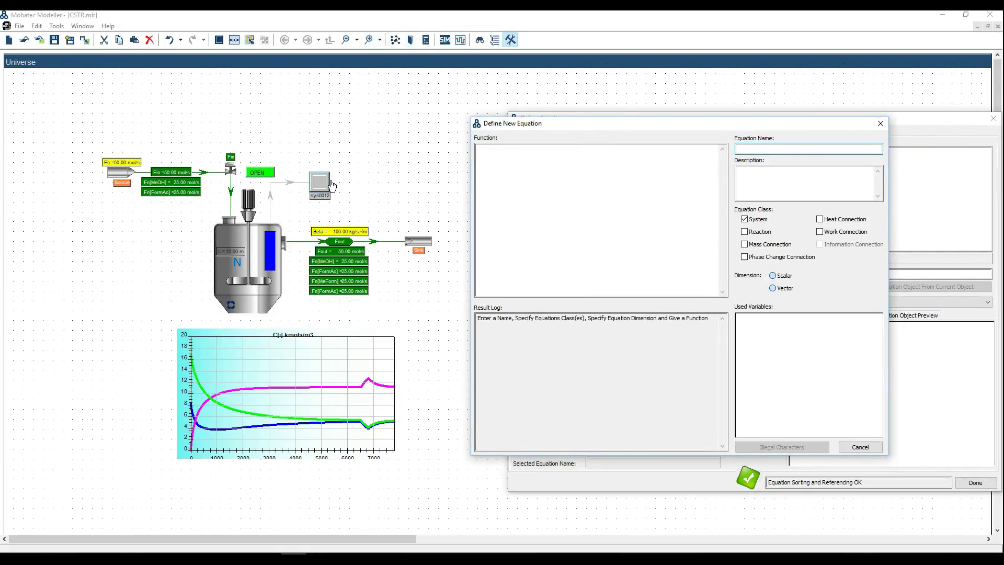
left_click(478, 148)
type("IF L > Lmax THEN Alarm = 1 ELSE Alarm = 0 END")
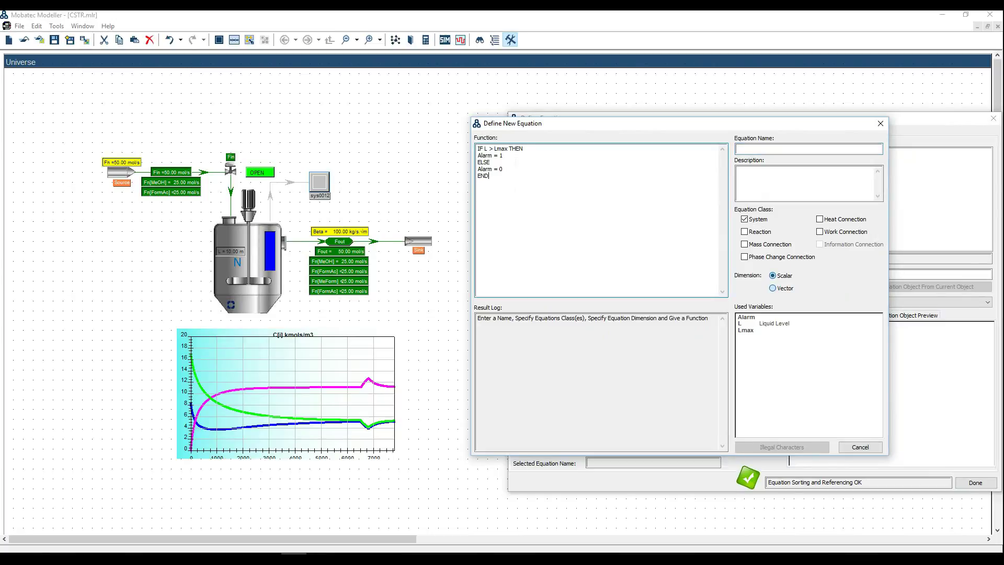
left_click(753, 149)
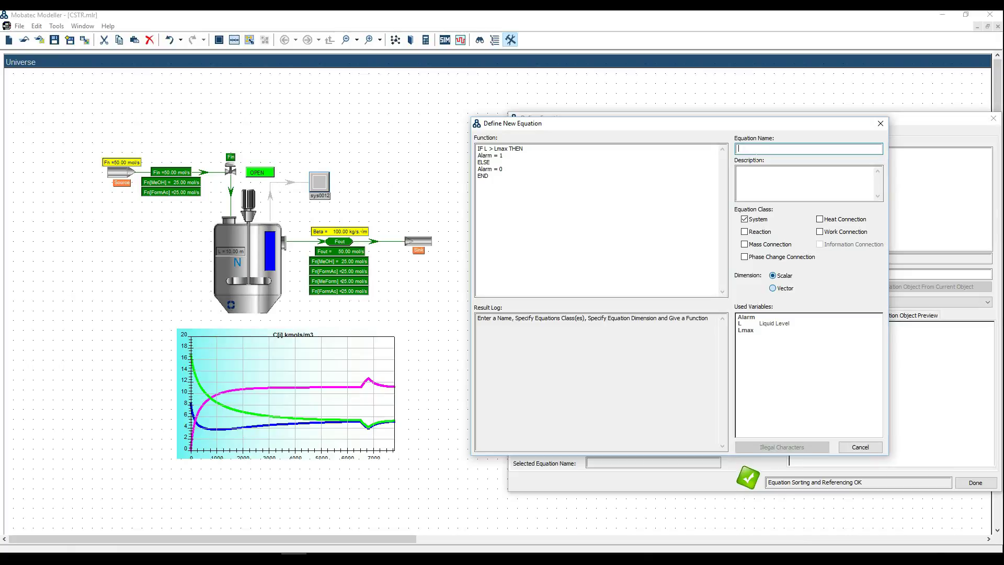
type("Alarm")
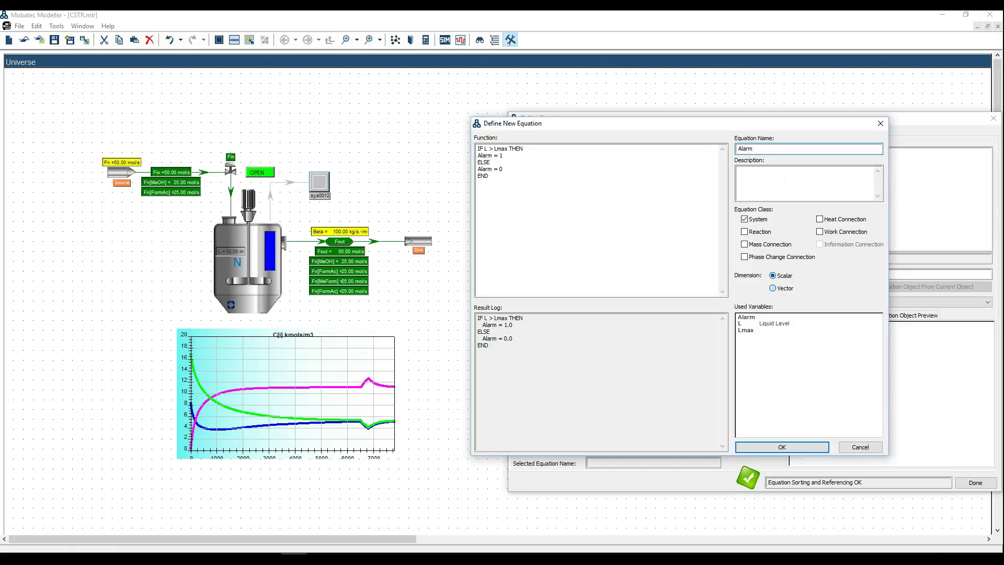
left_click(790, 448)
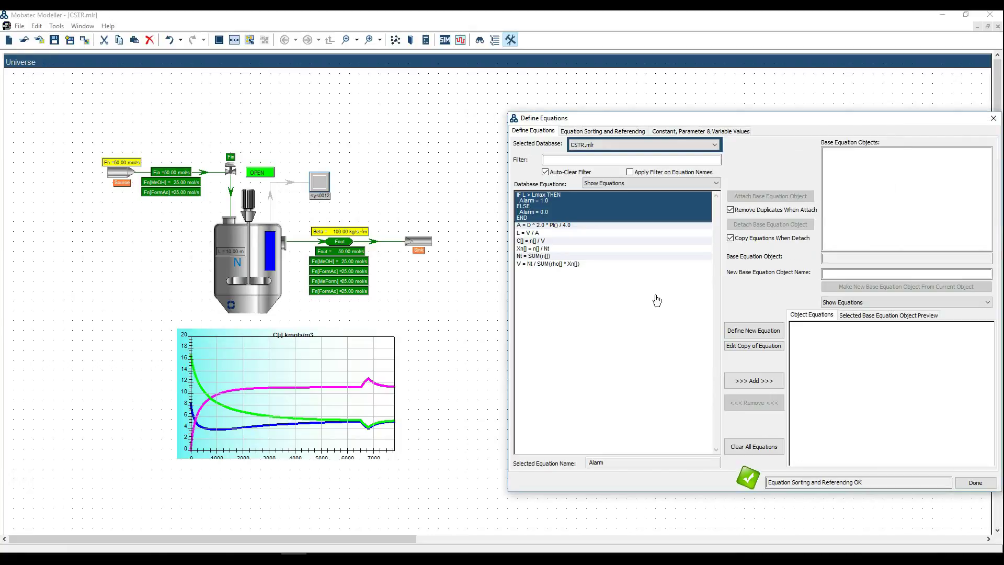
left_click(763, 386)
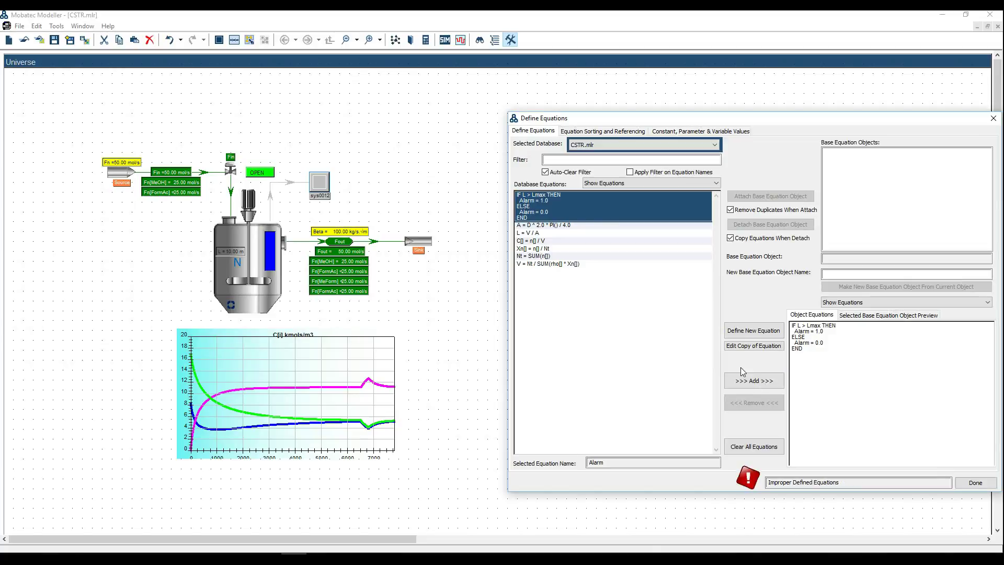
left_click(968, 482)
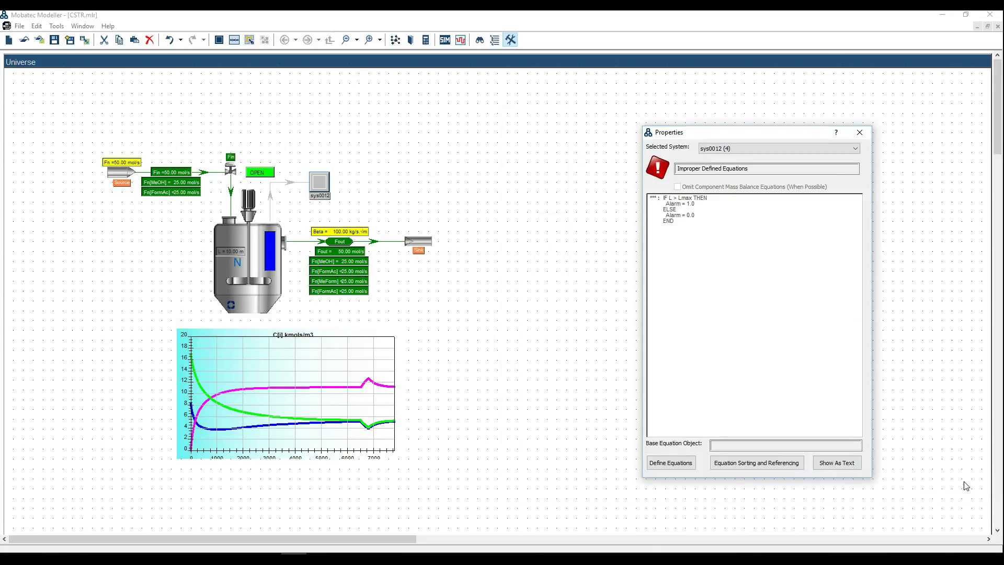
Step: Define the equation or.L = tar.L, named L_level, and add it to the information connection from the CSTR to the new system
left_click(286, 193)
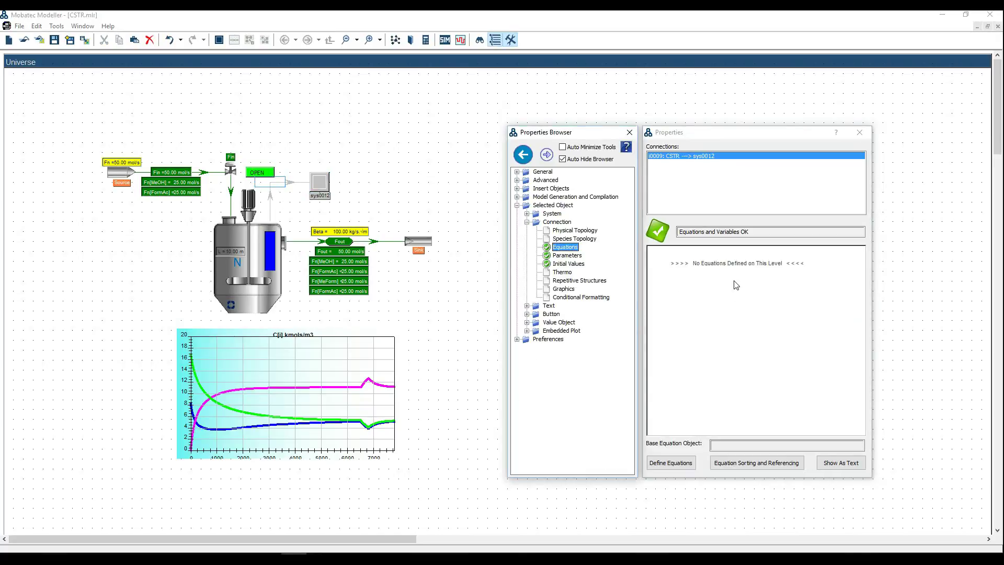
left_click(670, 463)
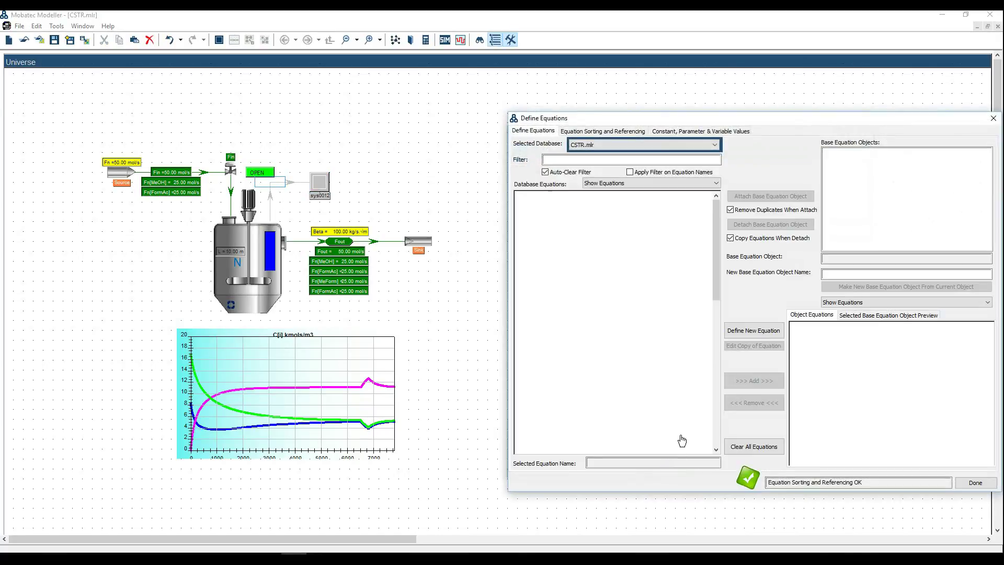
left_click(746, 331)
type("or.L")
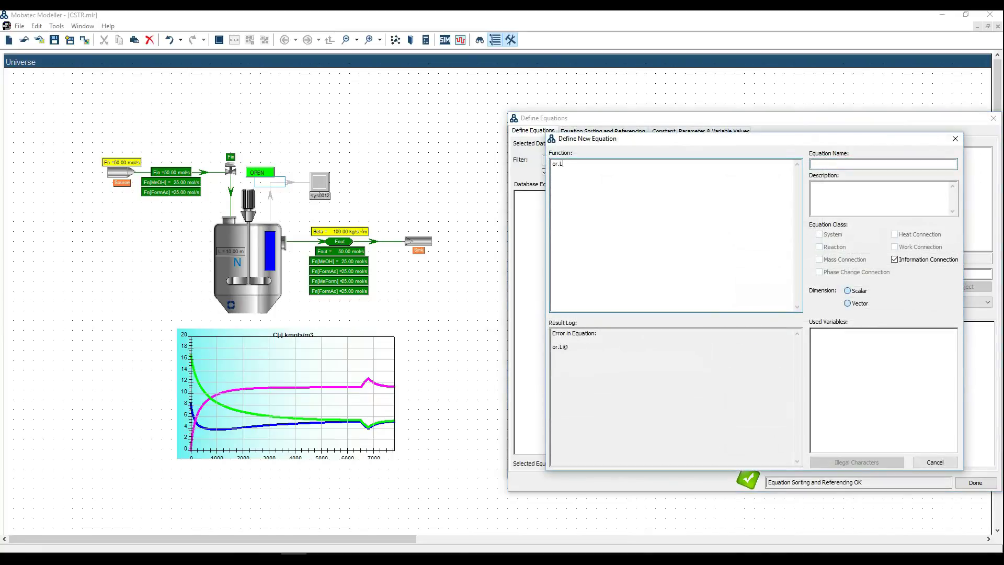
type(" = tar.L")
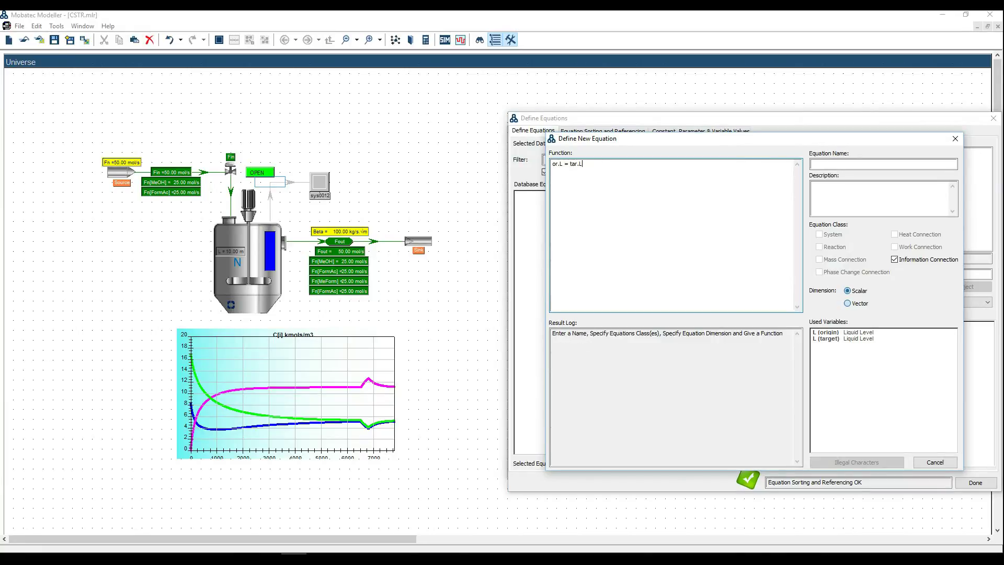
left_click(884, 164)
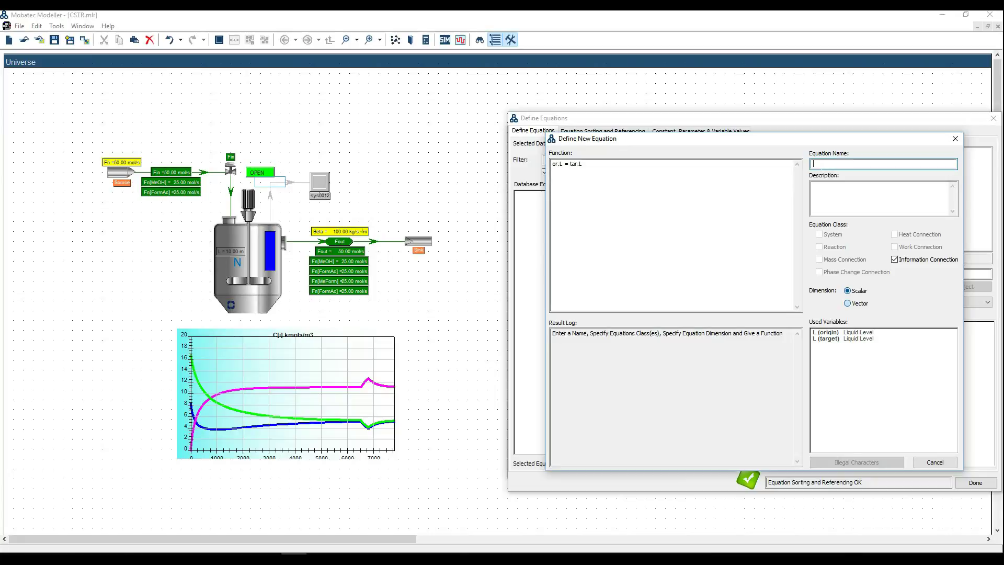
type("L_level")
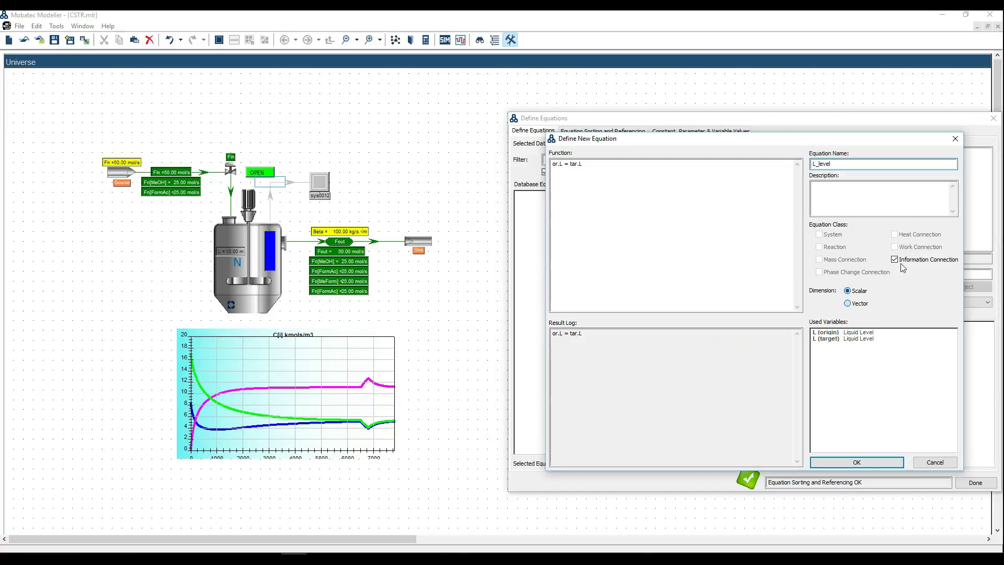
left_click(880, 463)
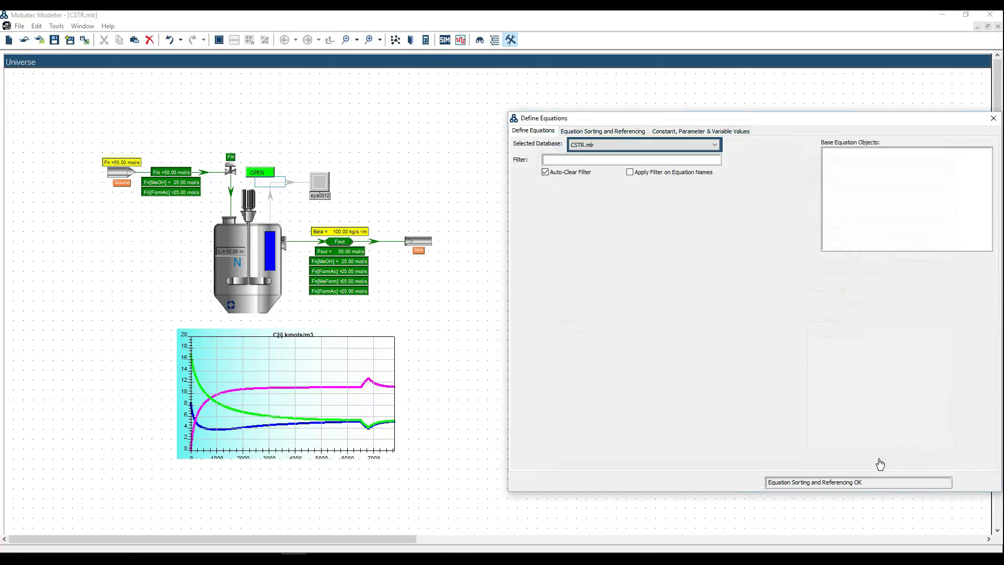
left_click(752, 383)
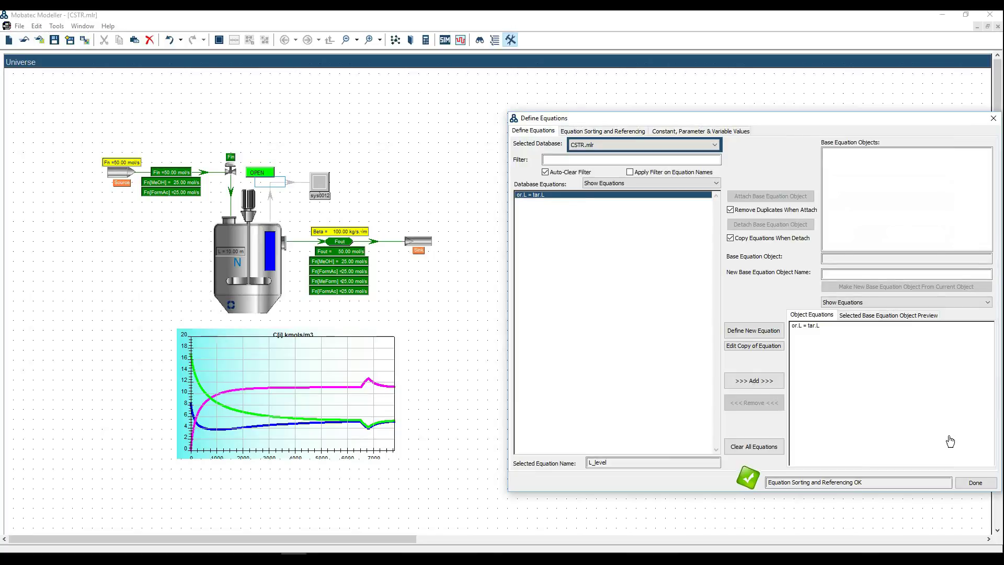
left_click(976, 482)
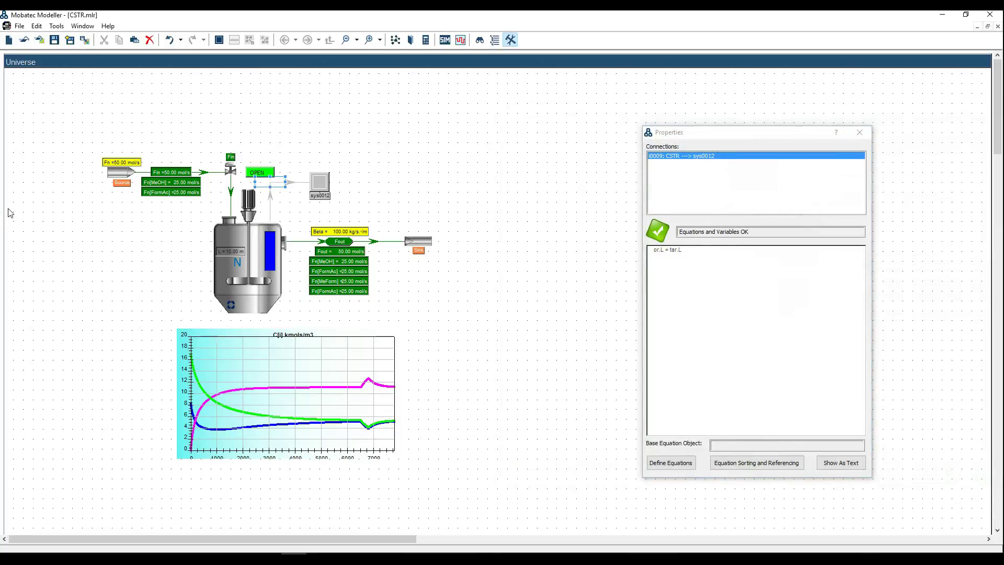
Step: Make Lmax a constant in the information system's equation sorting and referencing
left_click(325, 191)
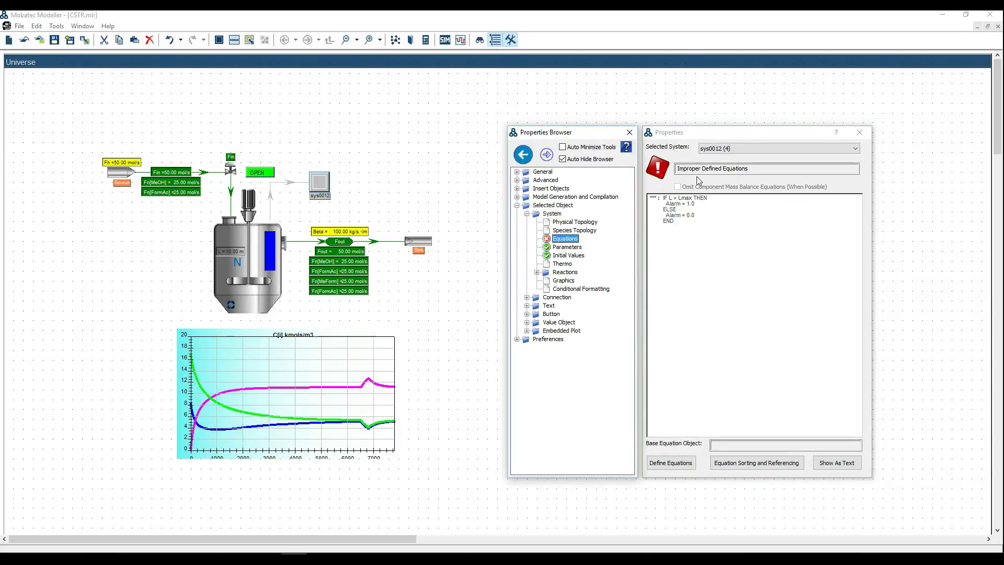
left_click(761, 464)
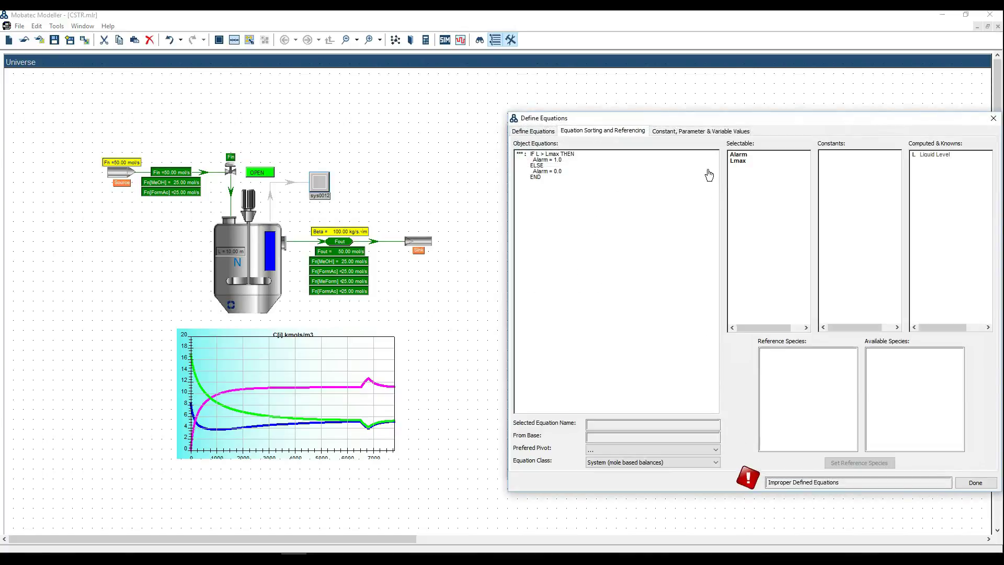
double_click(739, 161)
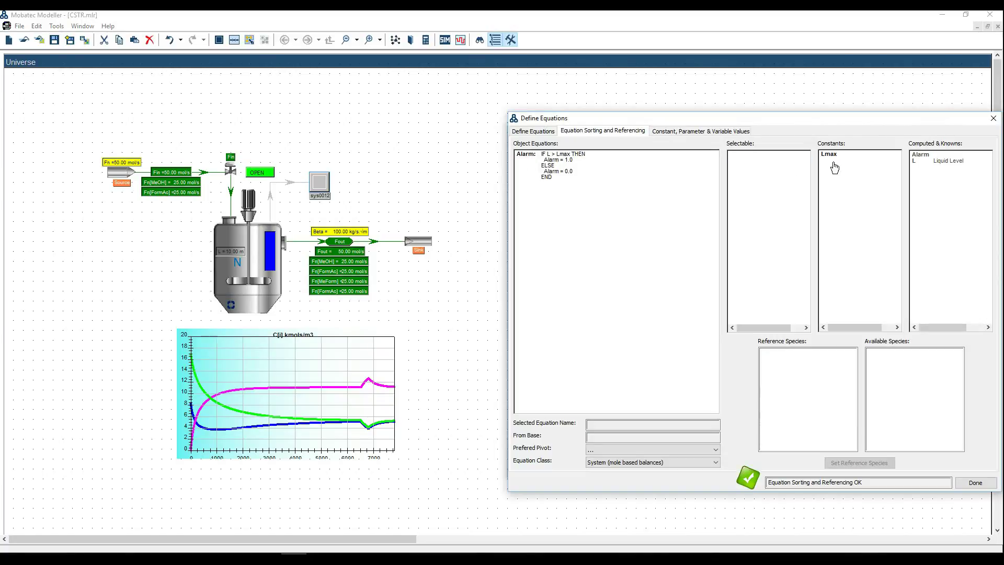
Step: Set the information system's Lmax value to 4.0, calculate its initial values and finish the equation definition
left_click(706, 133)
double_click(607, 165)
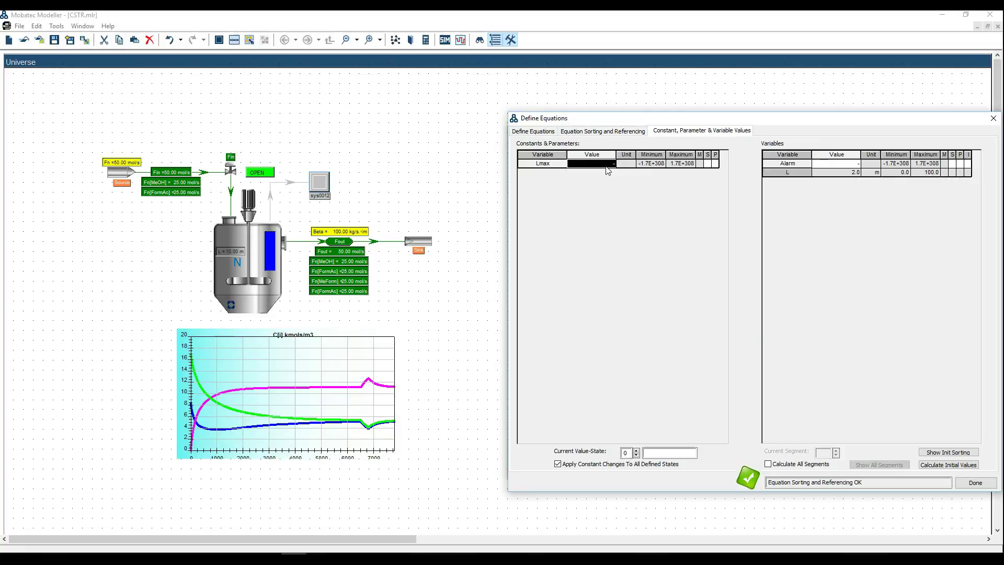
type("4.0")
left_click(942, 465)
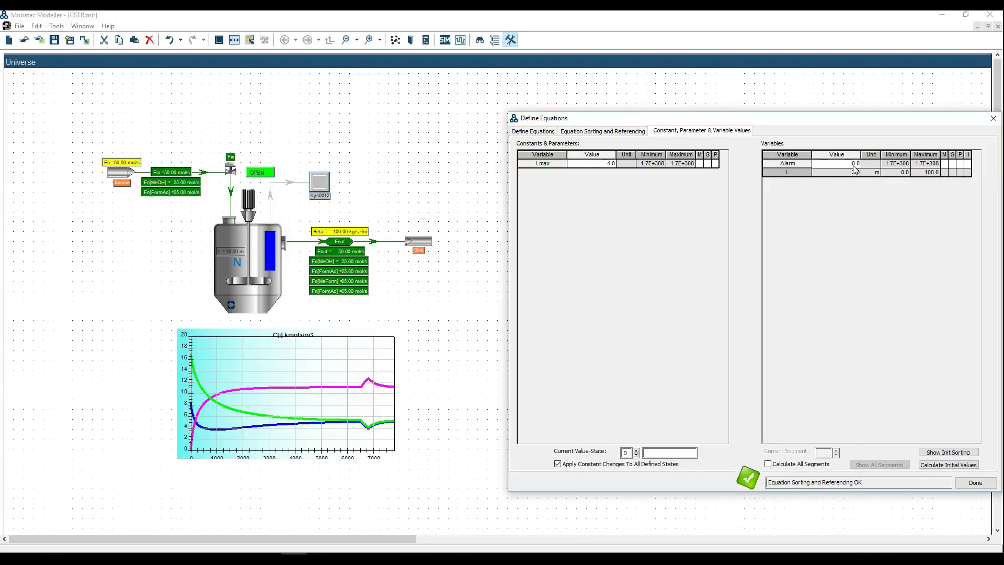
left_click(975, 482)
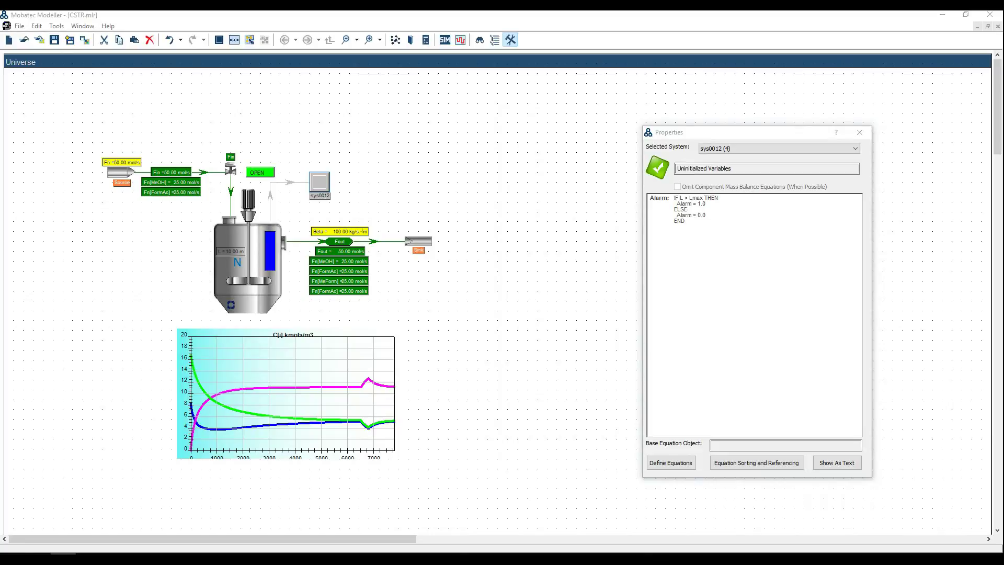
Step: Insert a button without a caption just above the information system and make it slightly wider
left_click(400, 167)
key("b")
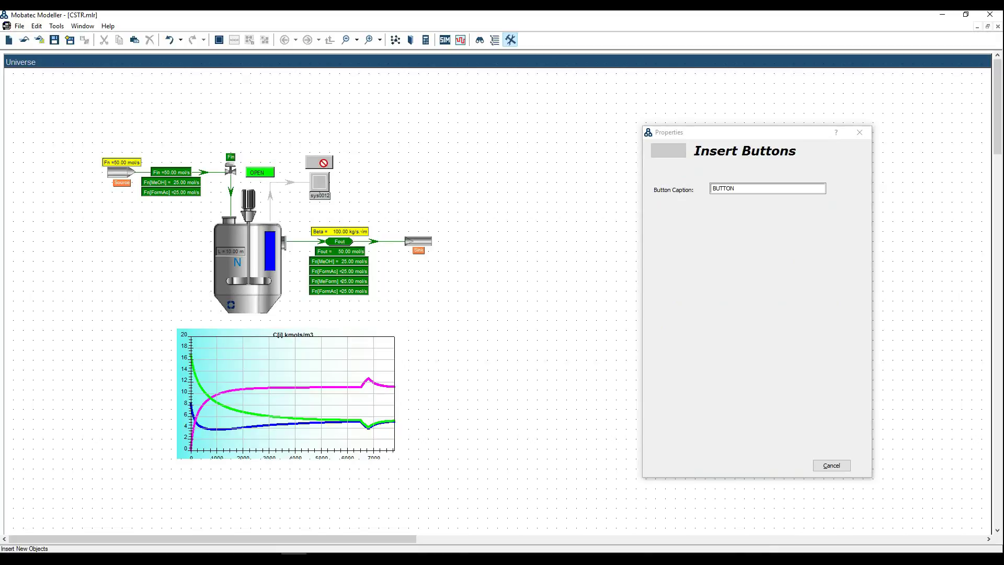
key("Escape")
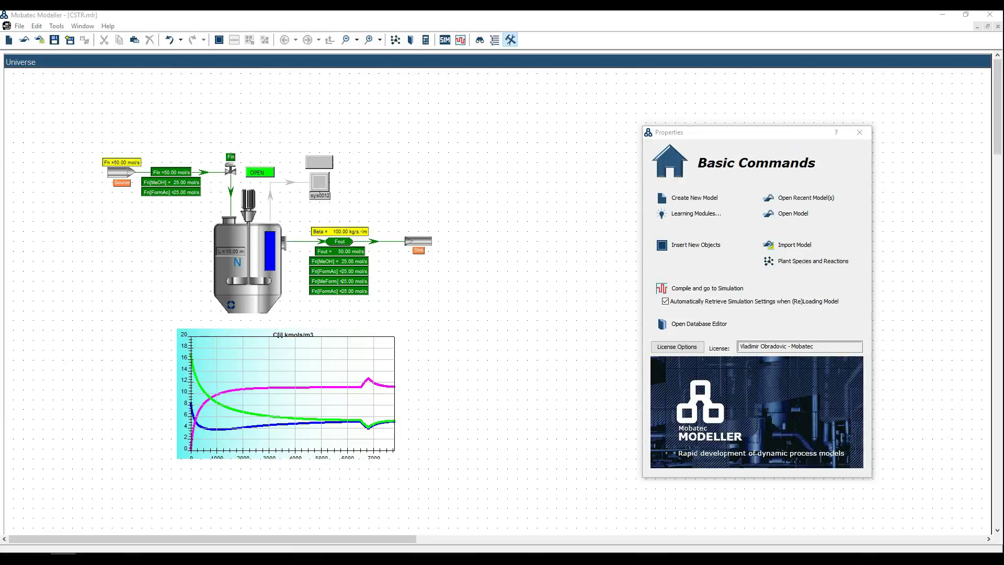
left_click(328, 166)
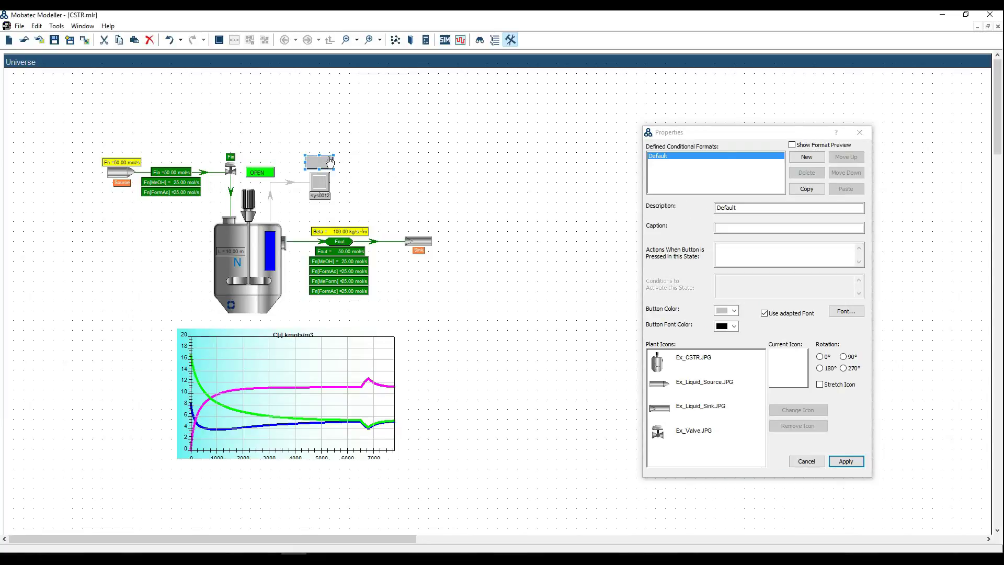
left_click_drag(341, 164, 320, 169)
Step: Set the new button's default caption to "No Level Alarm" and apply it
mouse_move(698, 178)
left_click(727, 228)
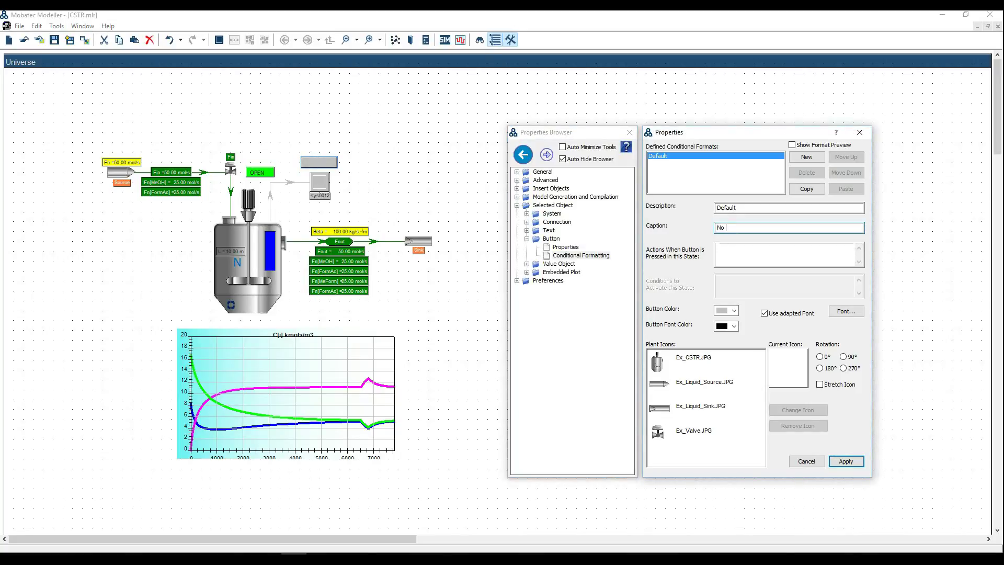
type("No Level Alarm")
left_click(846, 461)
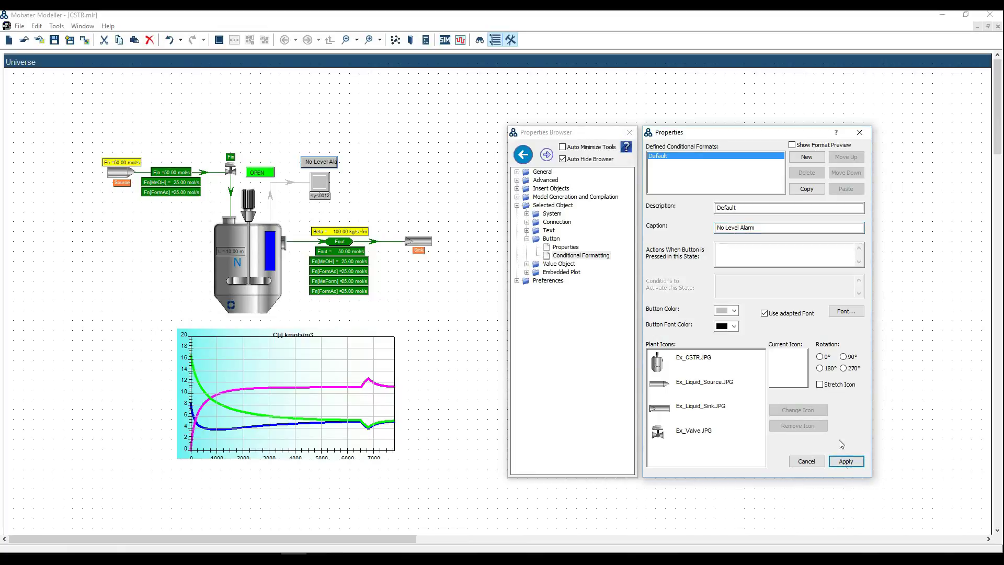
Step: Add a second conditional format to the level alarm button with description and caption "Alarm" and condition "{Alarm} >0", and apply it
left_click(594, 256)
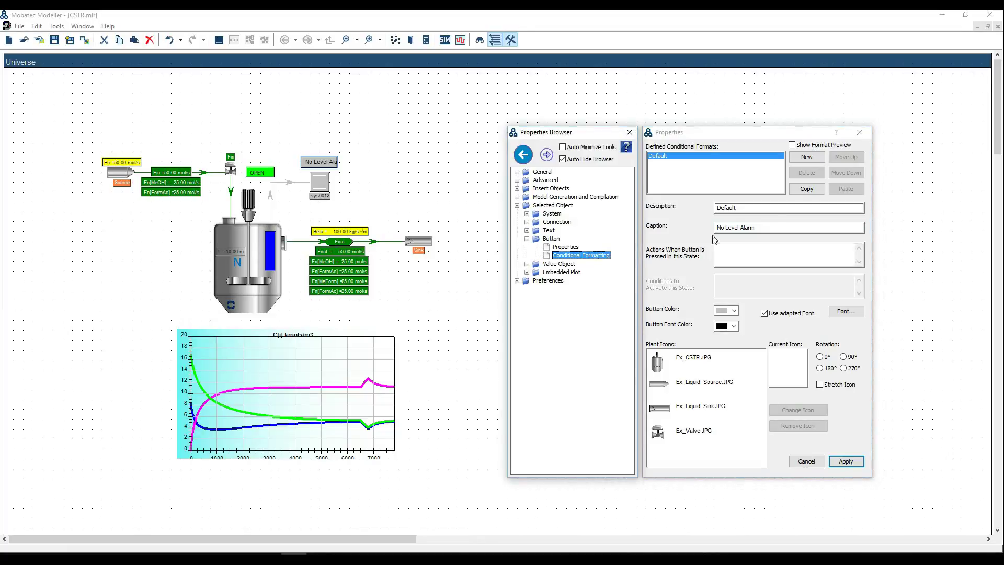
left_click(806, 157)
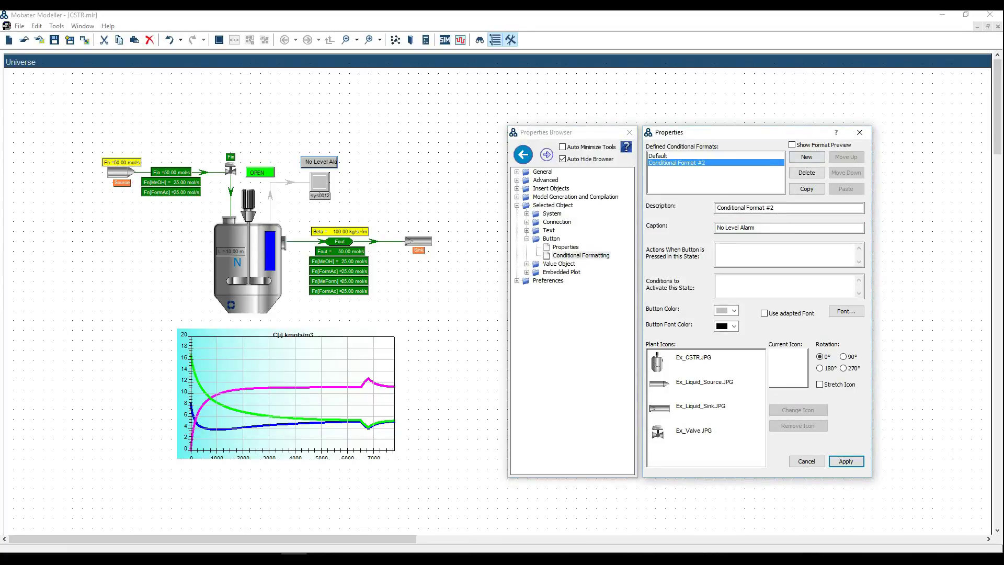
left_click_drag(769, 208, 692, 206)
type("Alarm")
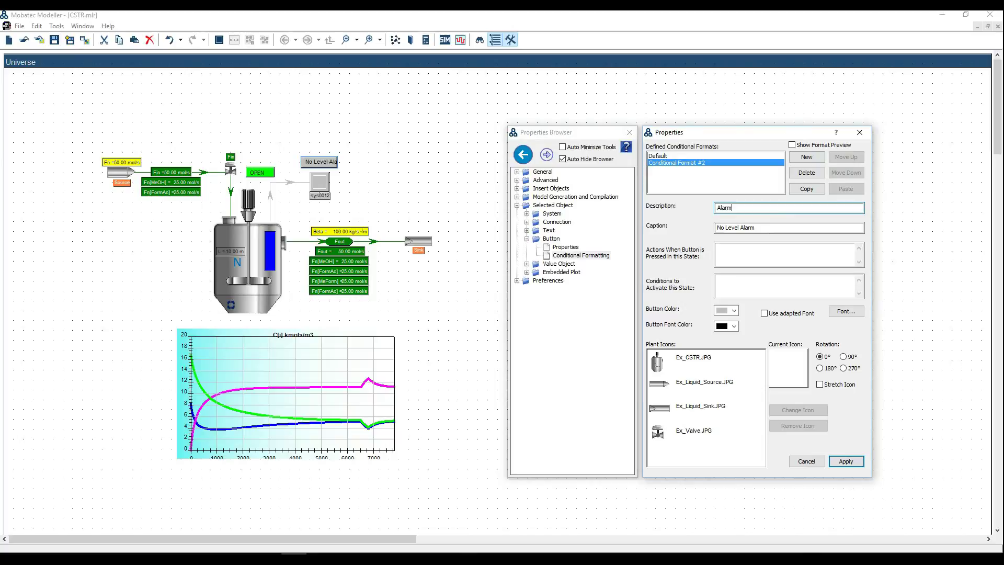
left_click_drag(740, 227, 700, 230)
key("BackSpace")
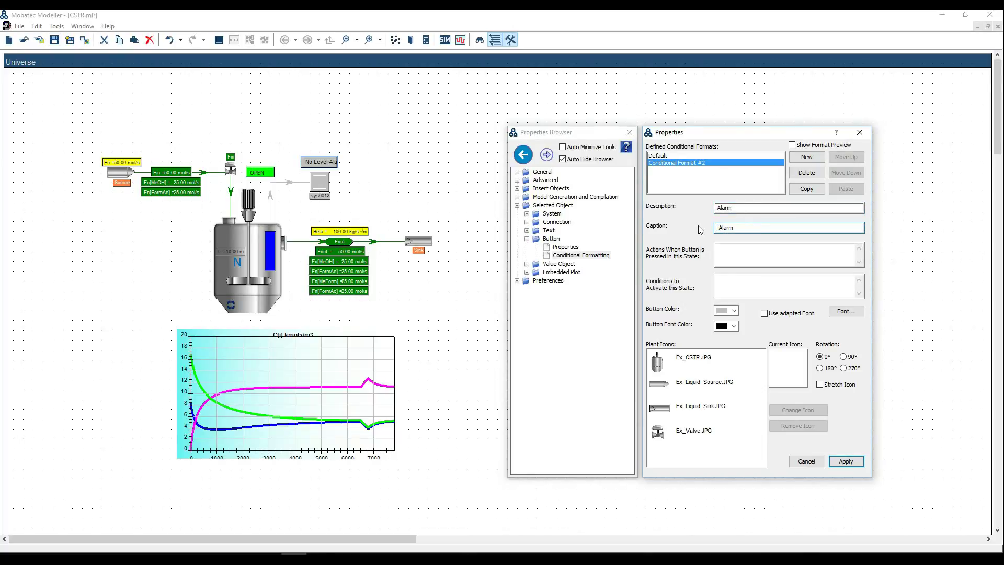
left_click(722, 280)
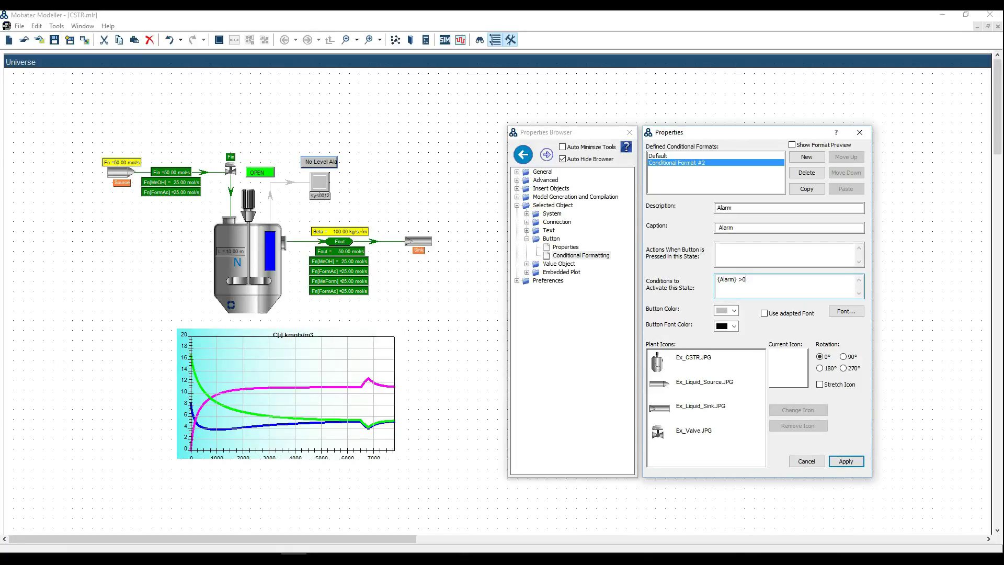
left_click(860, 461)
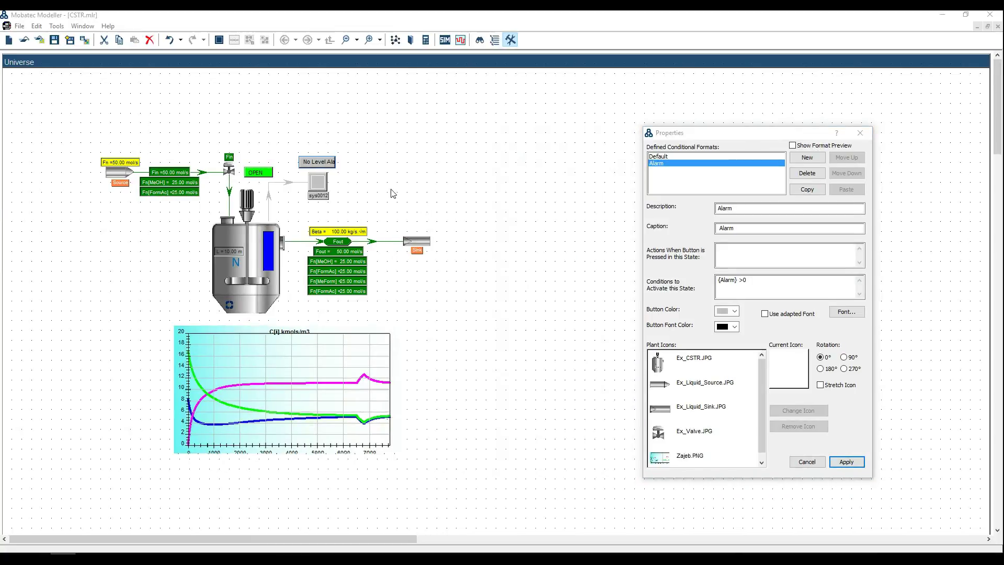
Step: Link the level alarm button to the information system sys0012
mouse_move(607, 246)
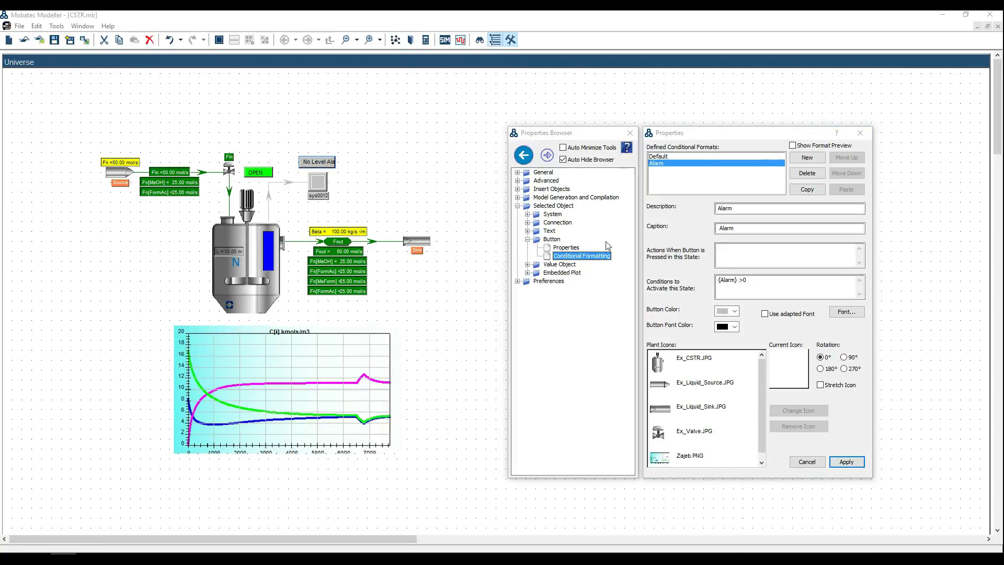
left_click(569, 248)
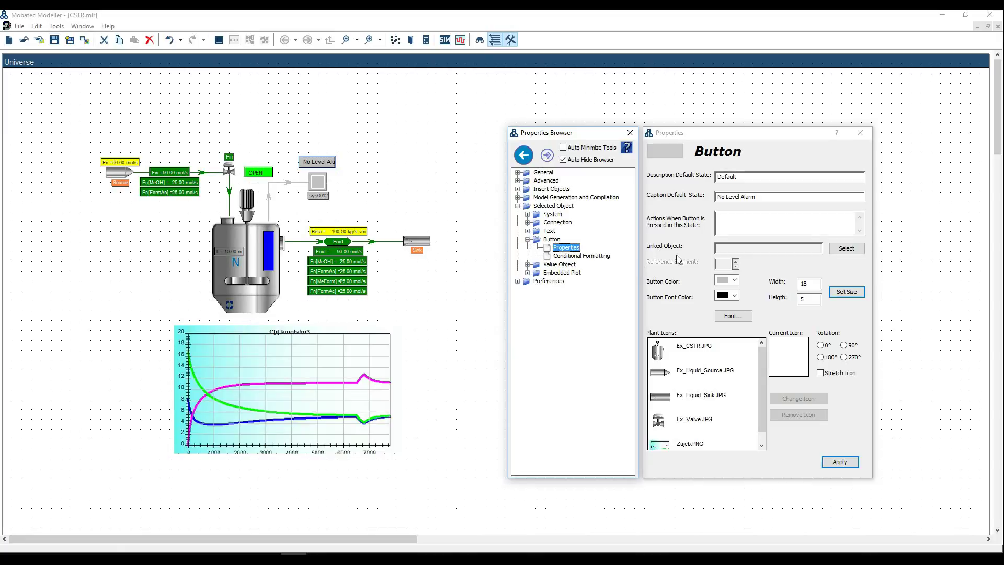
left_click(847, 248)
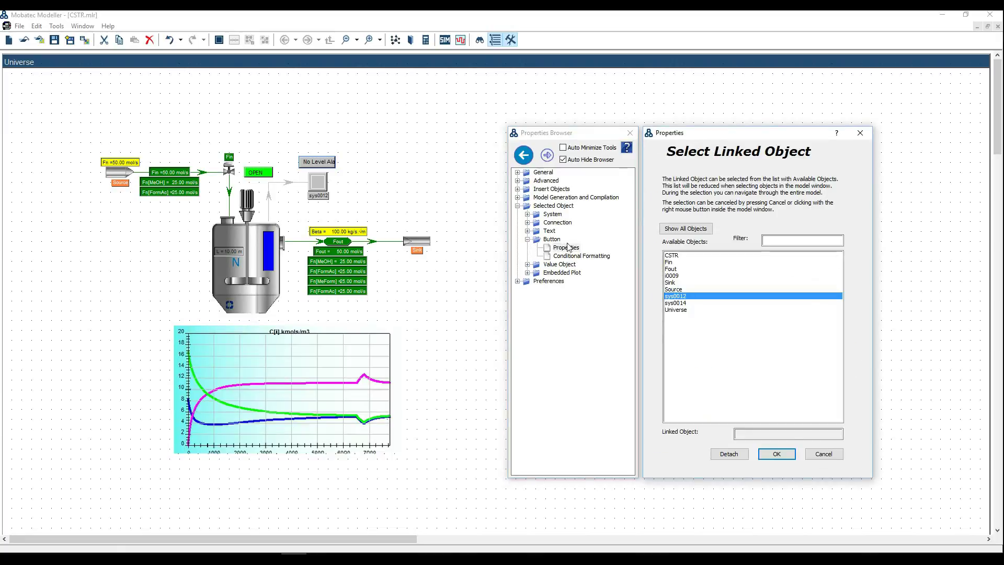
left_click(366, 202)
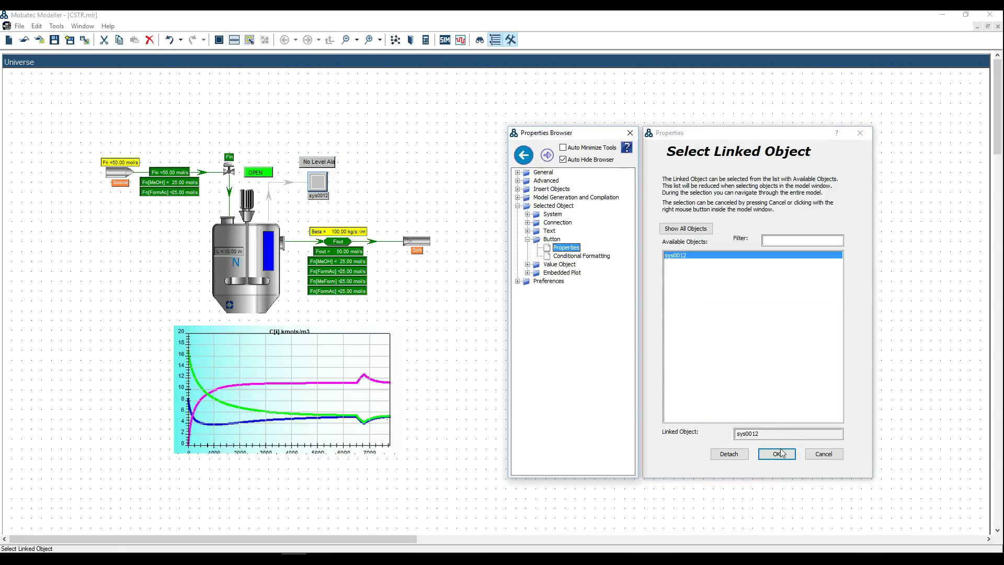
left_click(779, 453)
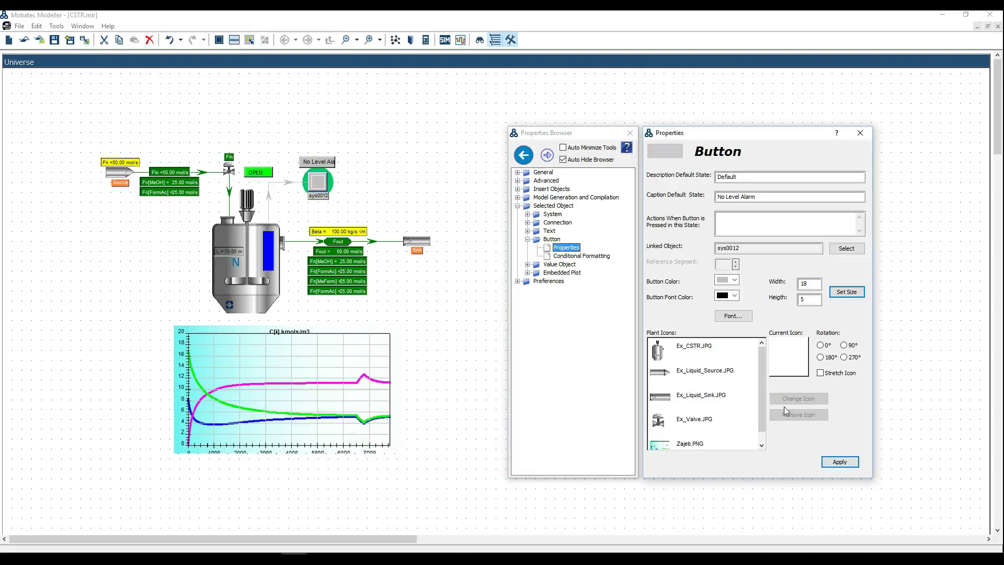
Step: Set the button colour of the level alarm button's Alarm format to red
left_click(601, 257)
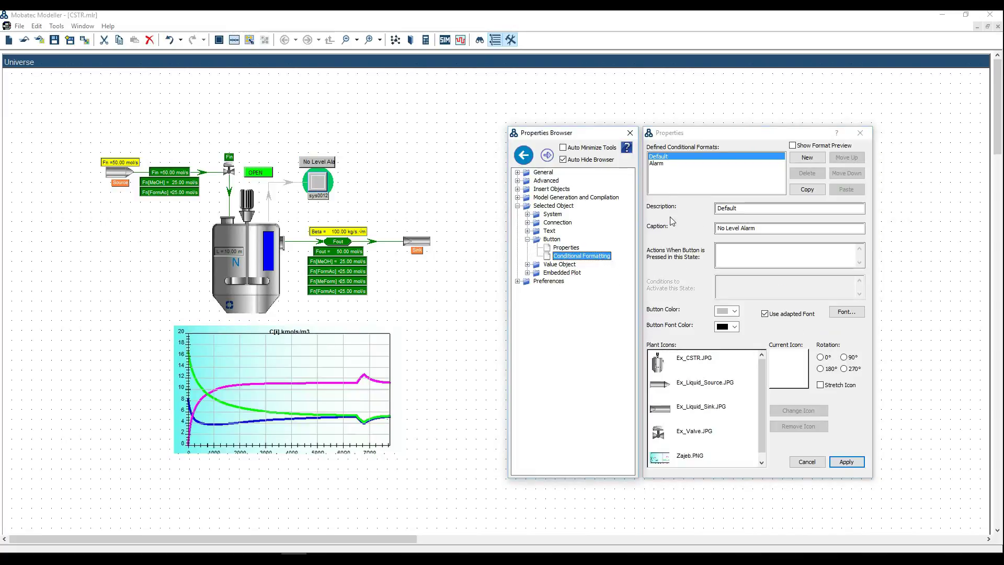
left_click(657, 164)
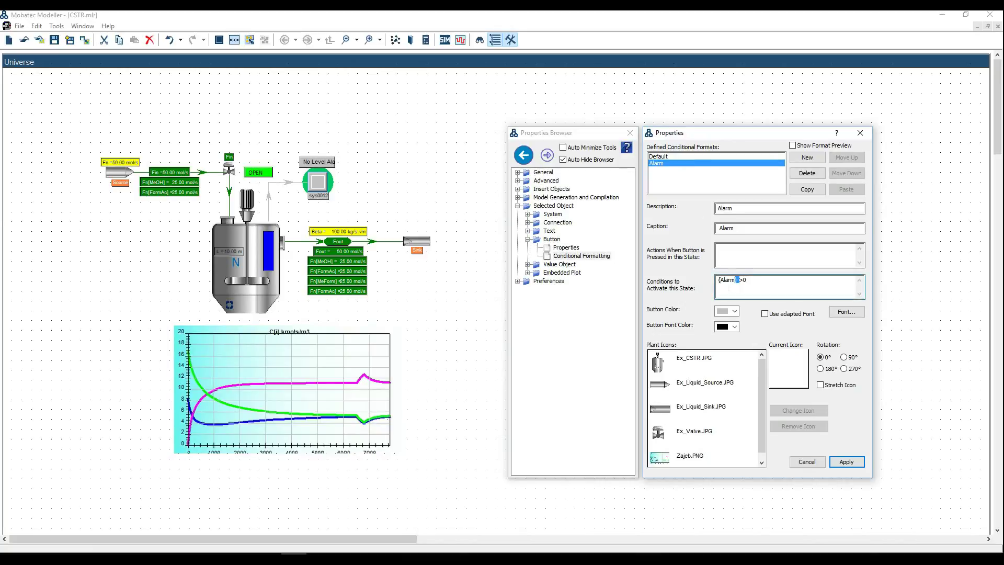
left_click(731, 281)
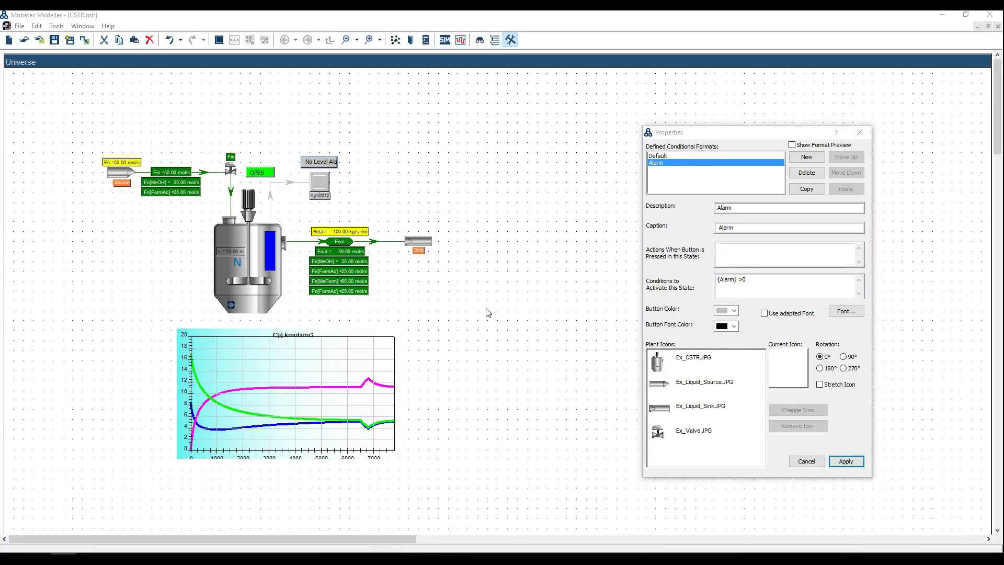
left_click(735, 311)
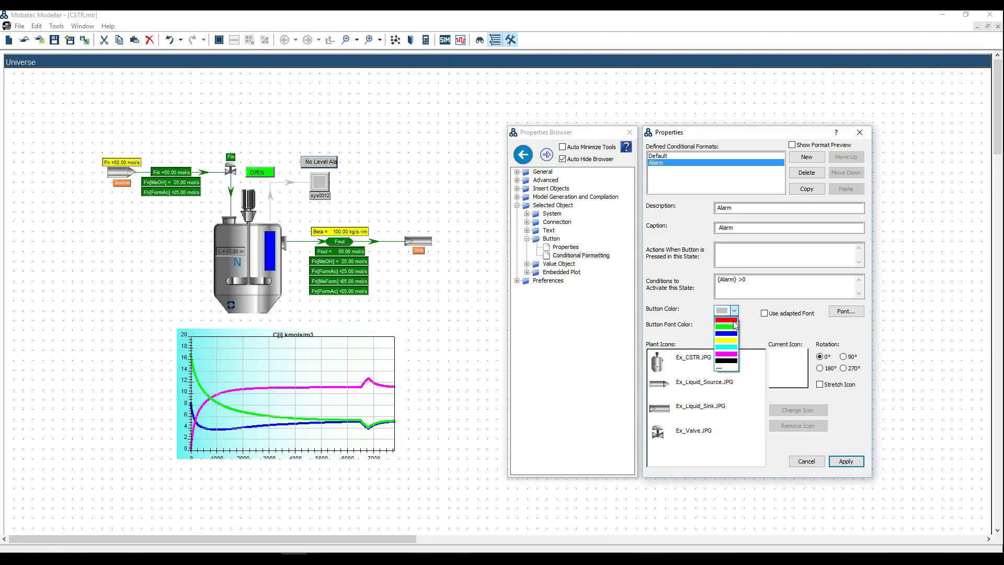
left_click(735, 321)
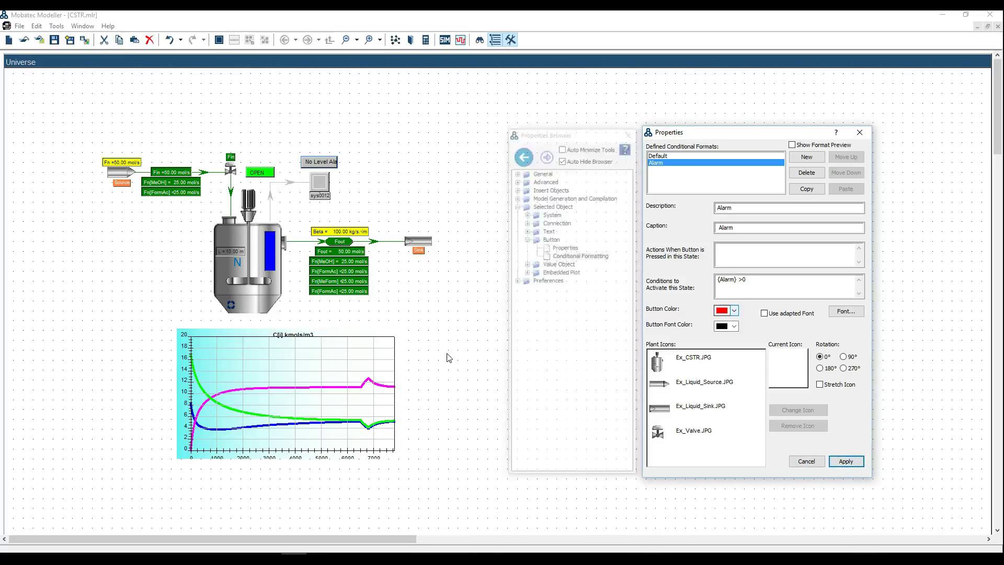
Step: Widen the alarm button to fit its whole caption, and shrink the information system and align it beneath the button
left_click(335, 163)
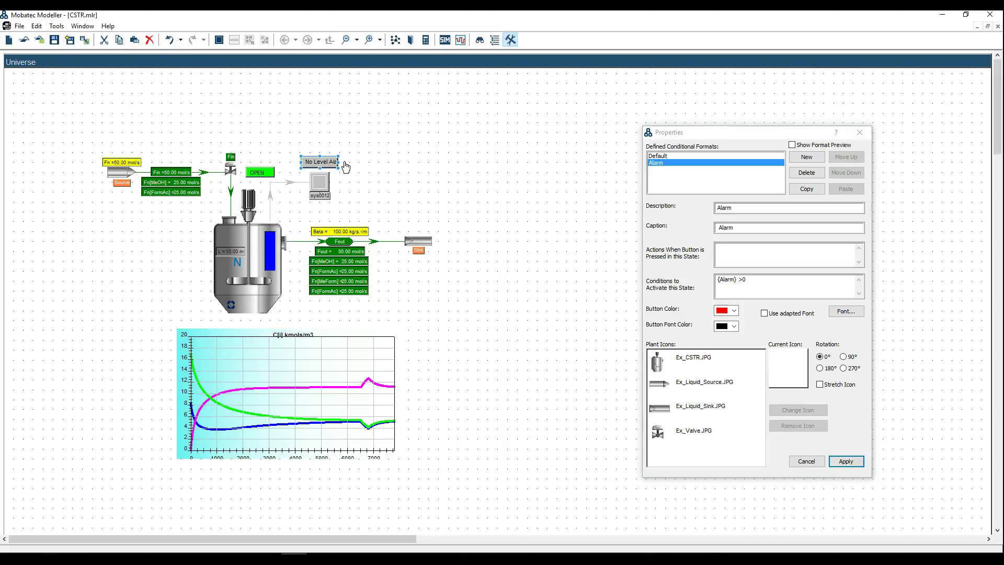
left_click_drag(343, 164, 351, 165)
left_click(320, 184)
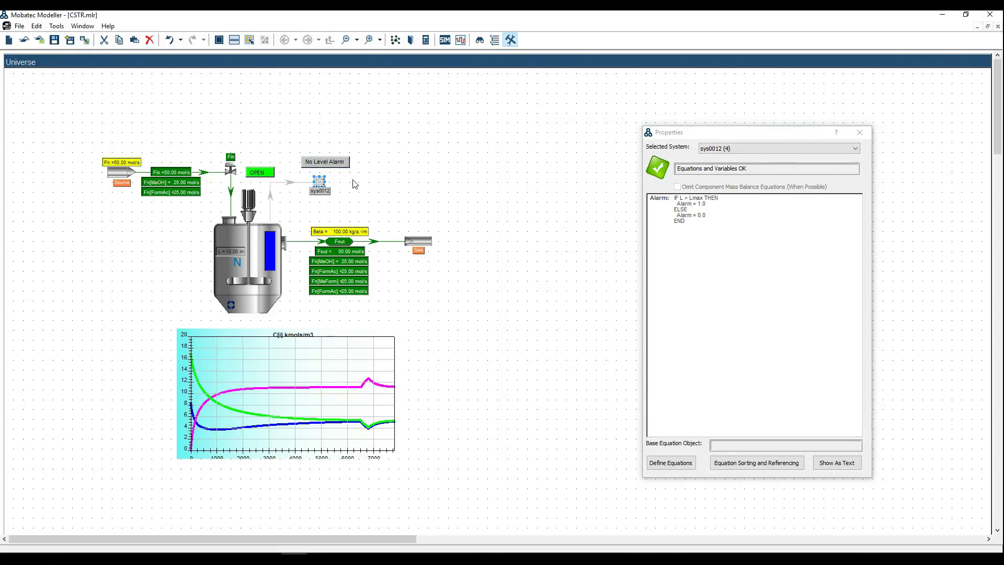
left_click(355, 185)
mouse_move(328, 170)
left_mouse_down()
mouse_move(346, 192)
mouse_move(309, 169)
left_mouse_up()
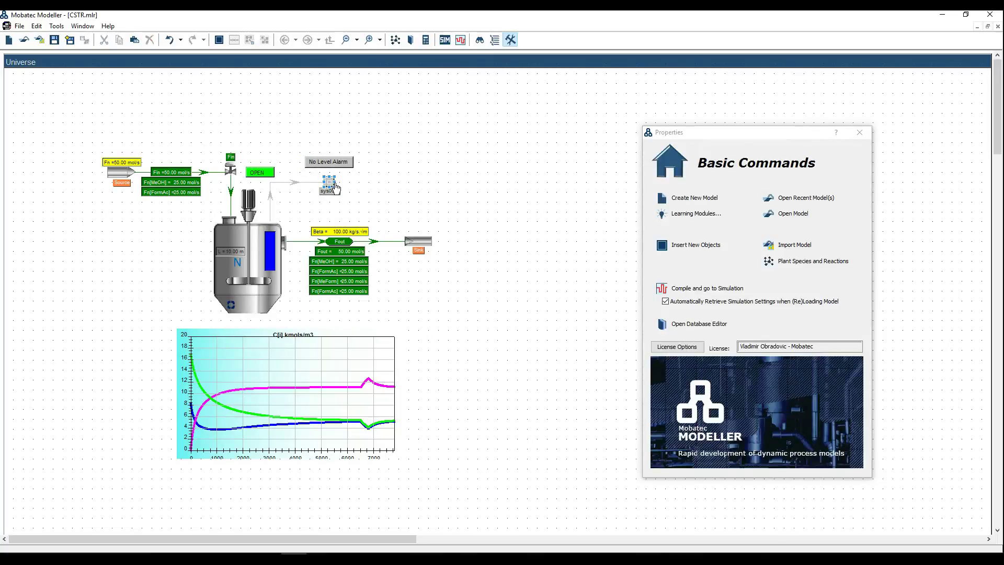
Step: Rename the information system below the alarm button as LA_high
double_click(336, 185)
type("LA")
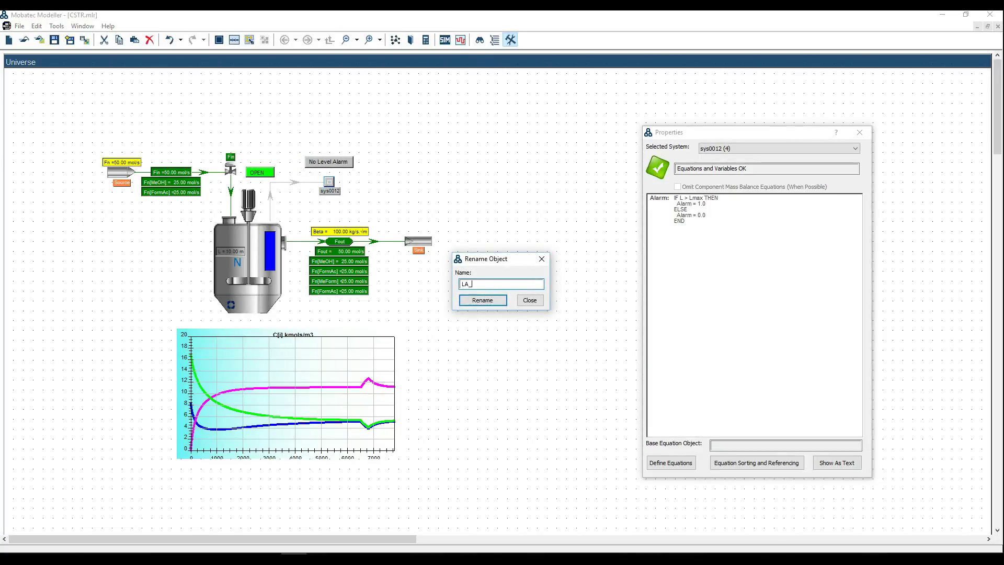
type("_high")
left_click(478, 302)
left_click(529, 300)
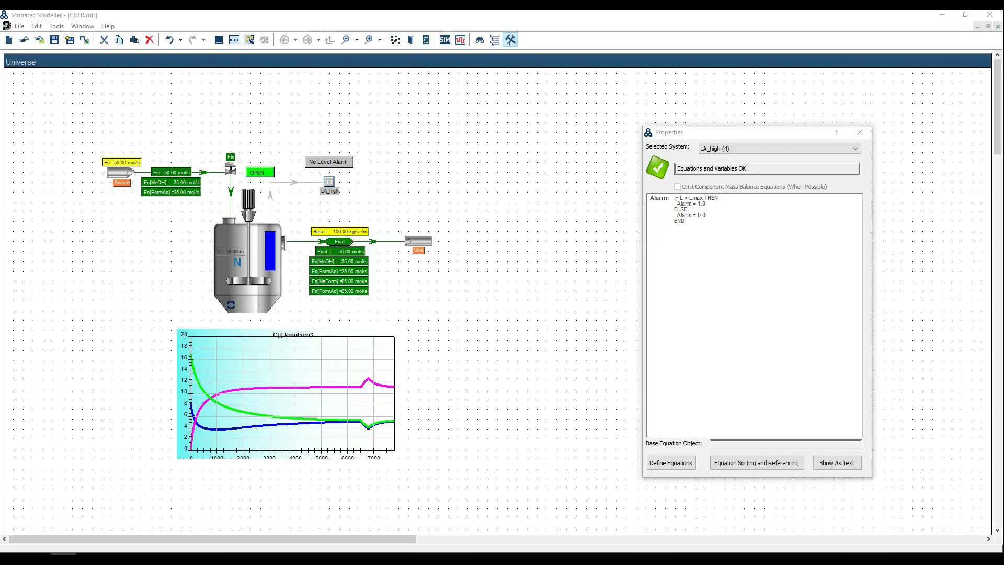
left_click(437, 177)
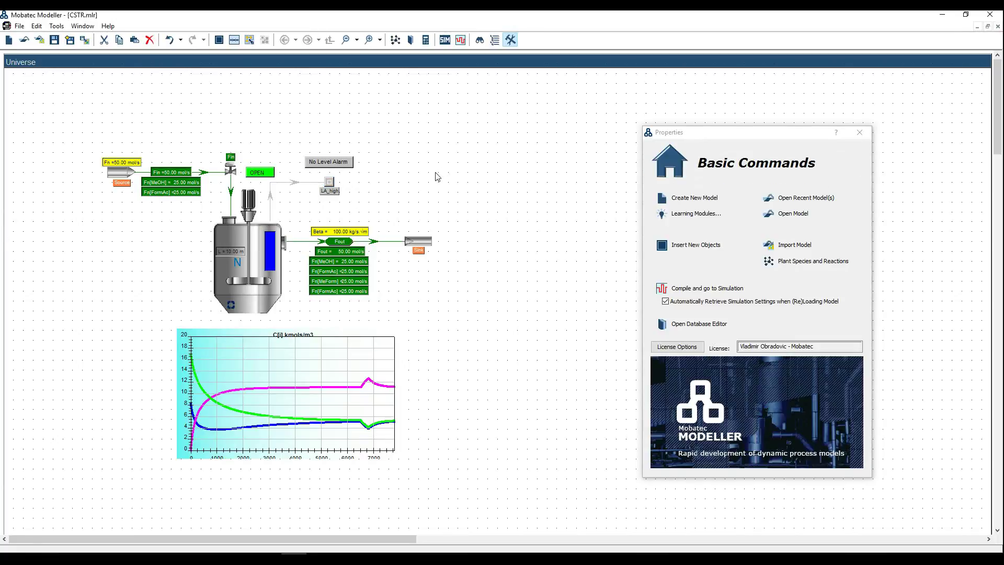
Step: Compile the model and load it into the simulation environment, clearing all current simulation settings
left_click(460, 40)
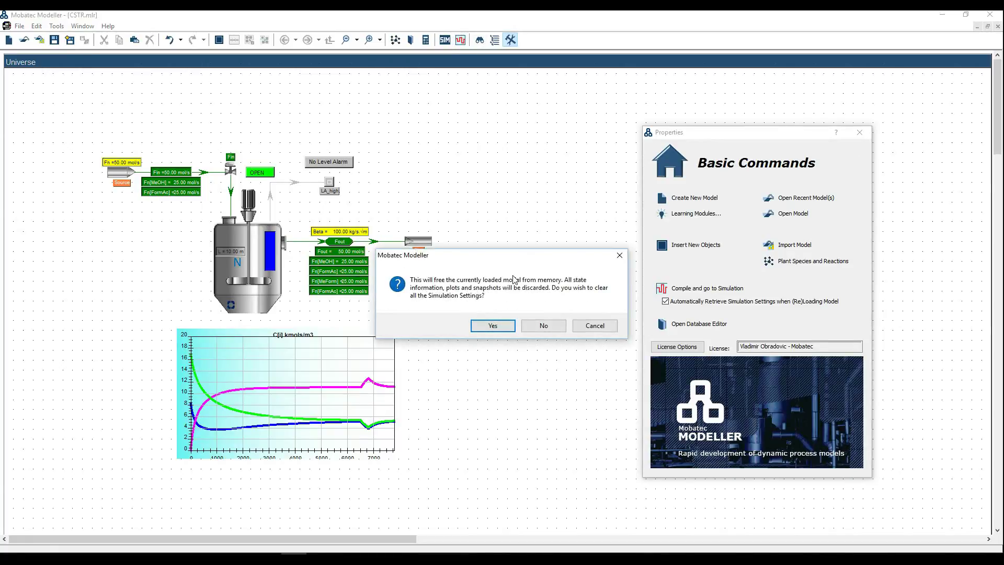
left_click(508, 327)
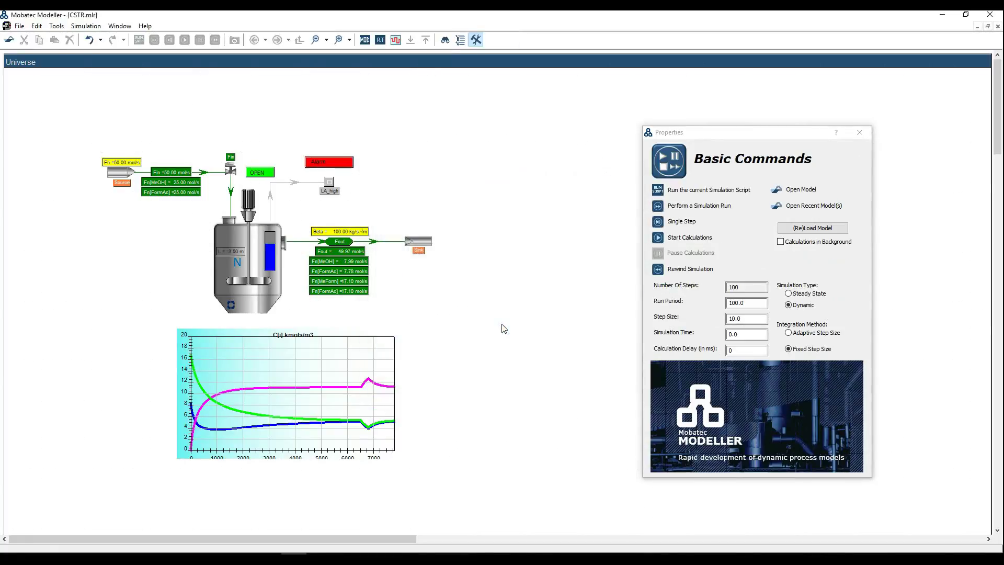
left_click(583, 375)
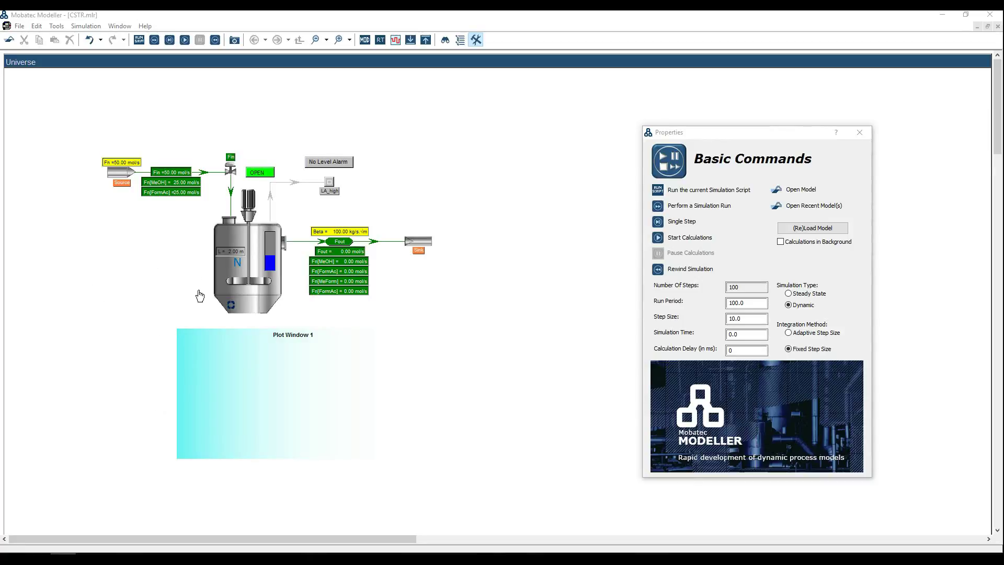
Step: Attach the plot configuration PlotConfig.pcf to the model through the simulation settings
key("ctrl+b")
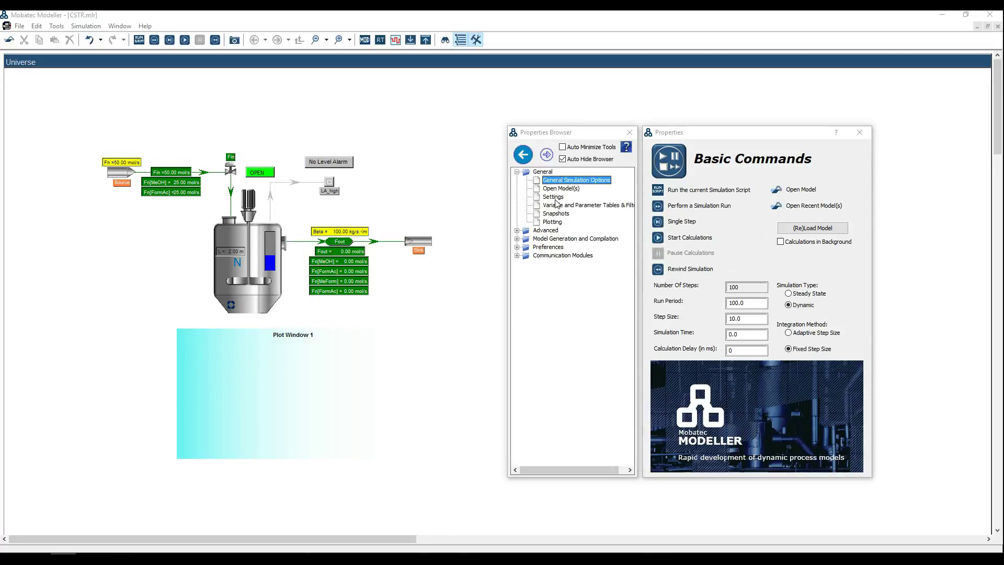
left_click(555, 198)
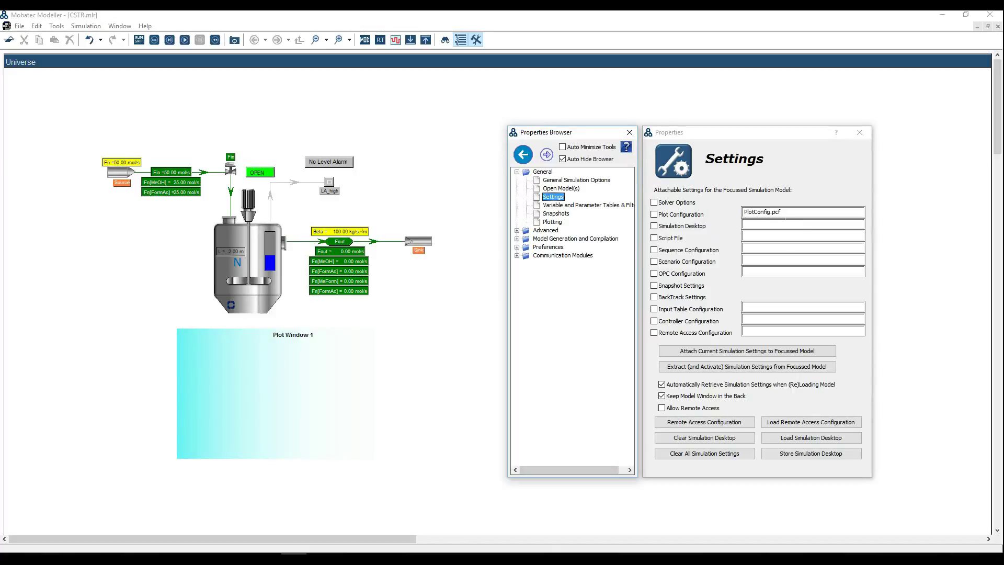
left_click(654, 215)
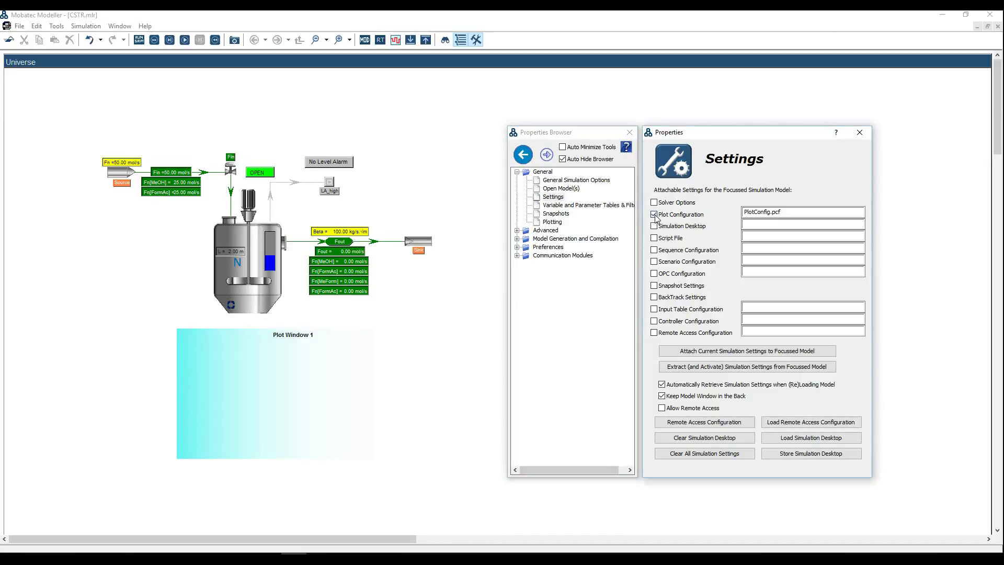
left_click(727, 352)
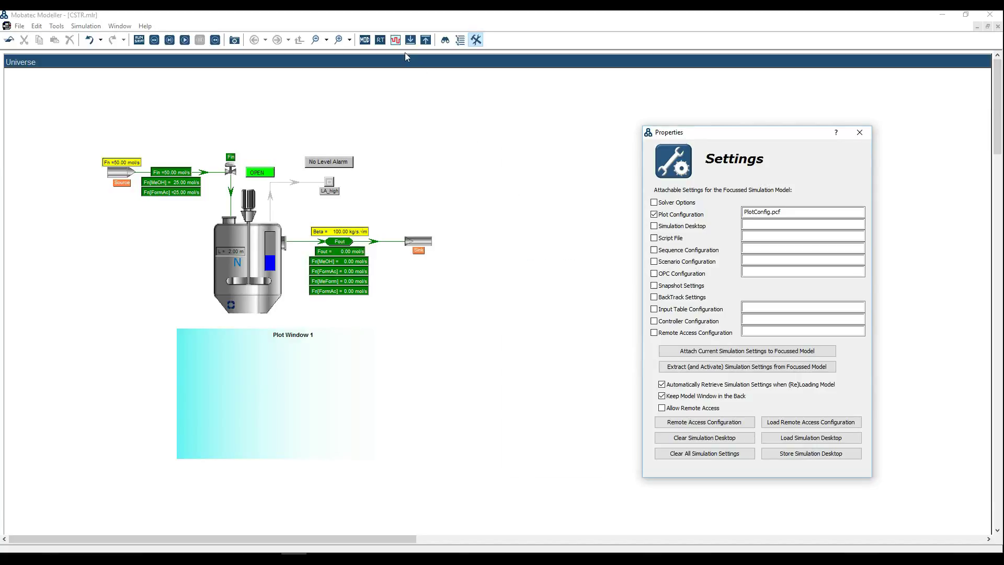
Step: Reload the model into the simulation, clearing the current settings so that the attached plot configuration is retrieved
left_click(396, 41)
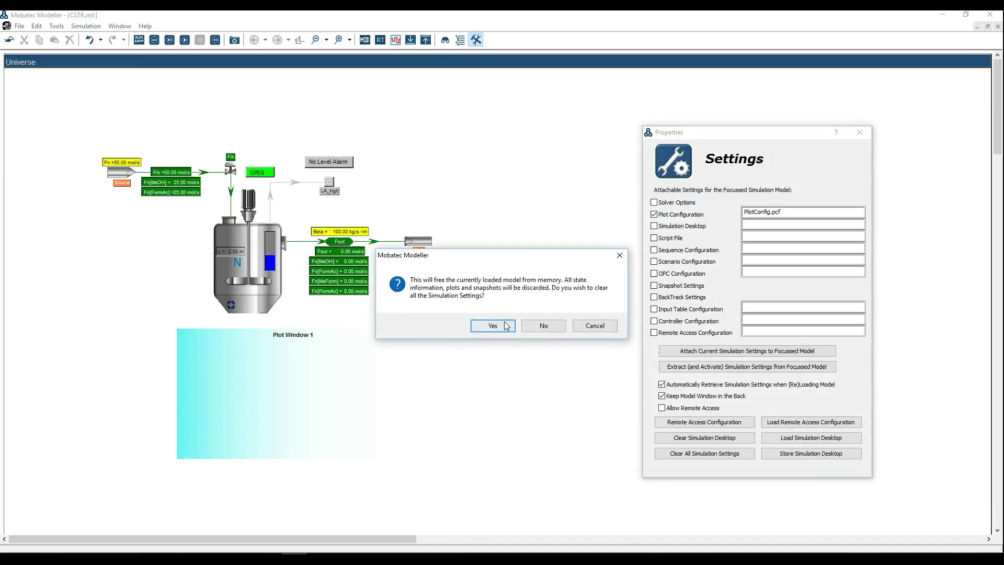
left_click(503, 323)
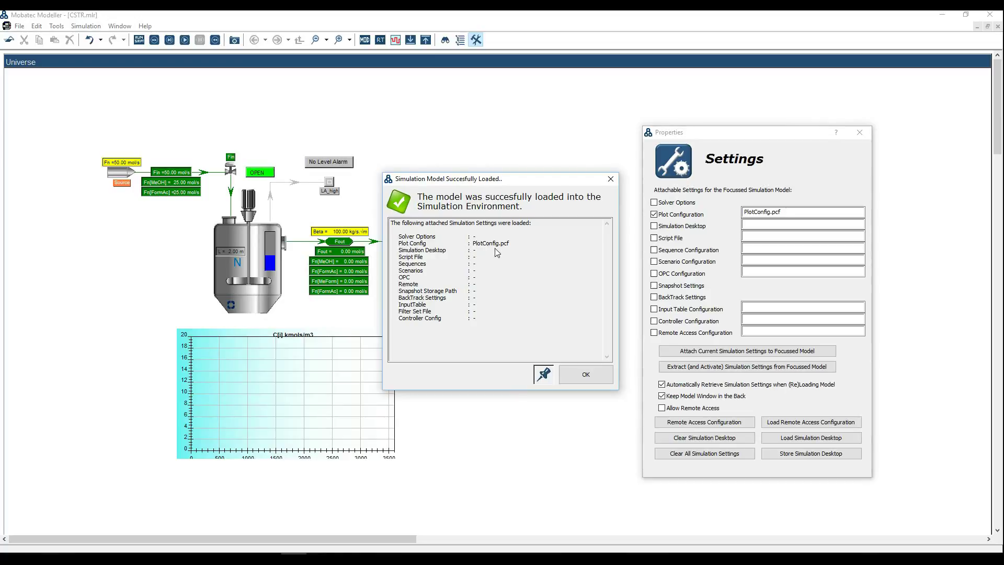
left_click(585, 375)
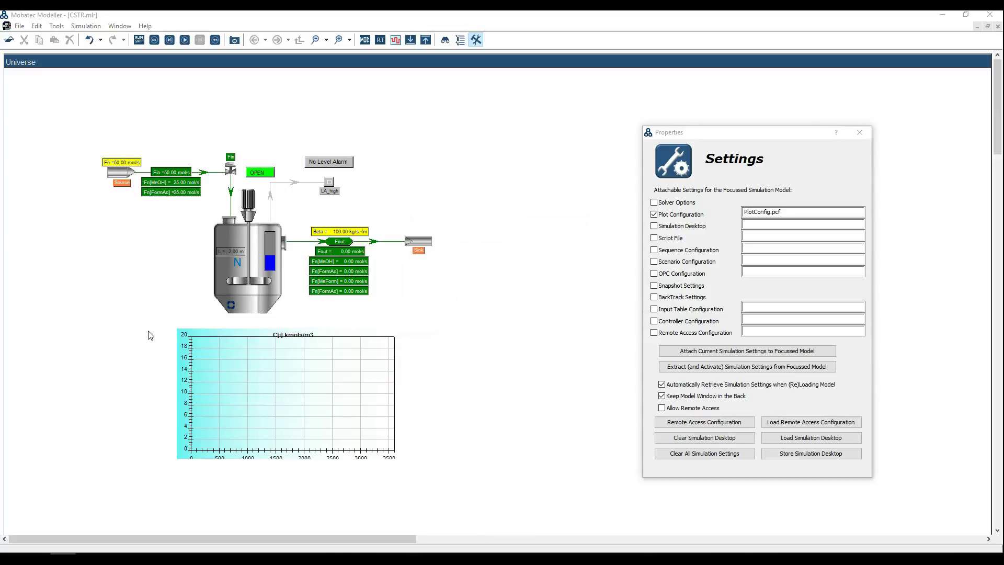
Step: Change the units of all four CSTR concentration variables to kmol/m³ in the reactor's variable table, closing the table when done
left_click(270, 298)
double_click(270, 298)
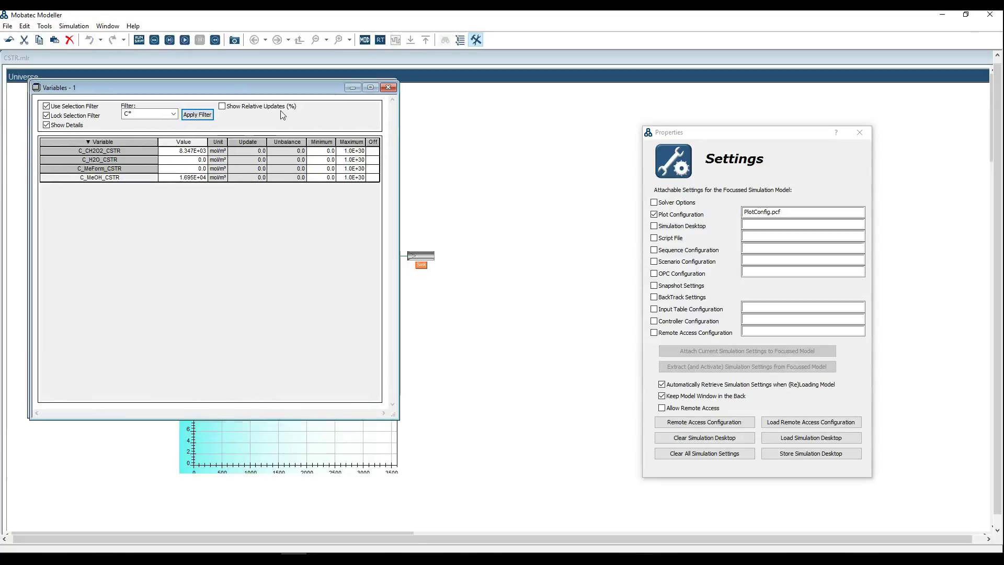
left_click_drag(248, 86, 547, 190)
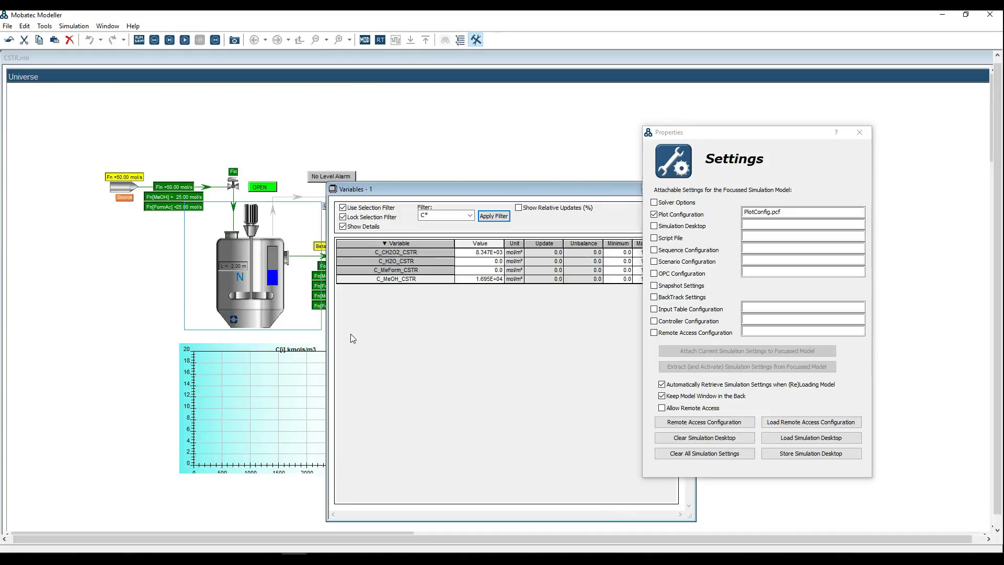
right_click(522, 257)
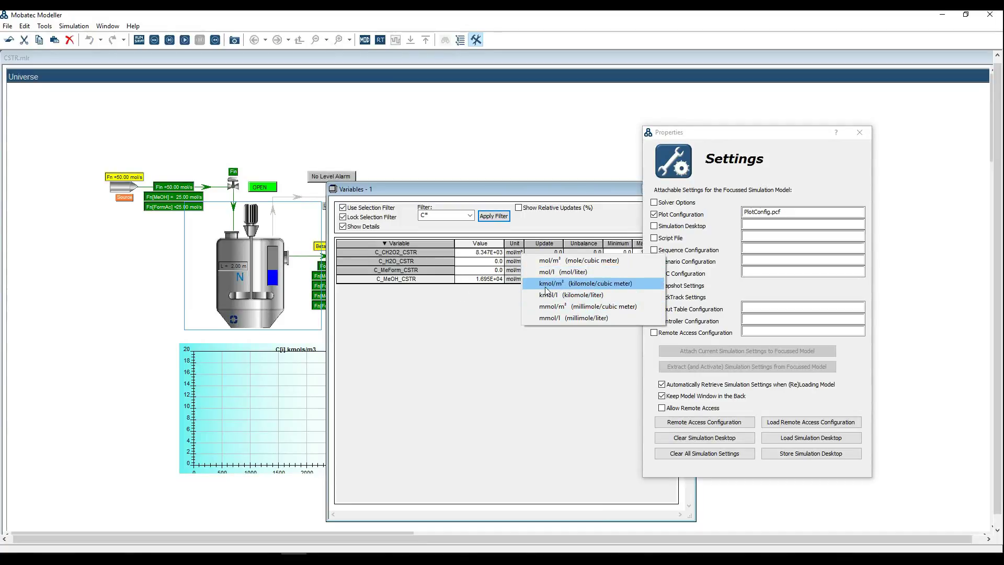
left_click(548, 283)
right_click(518, 262)
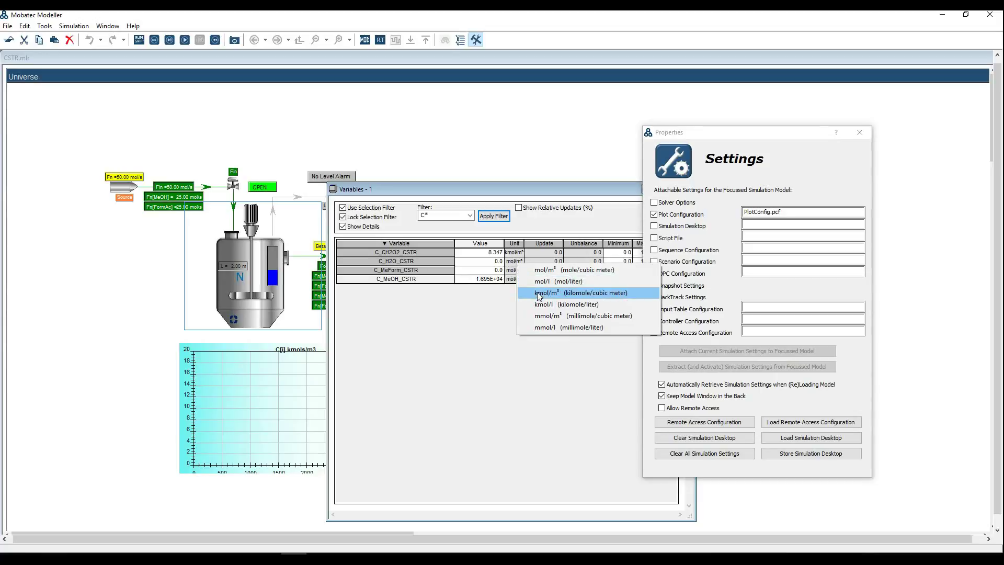
left_click(528, 289)
right_click(516, 270)
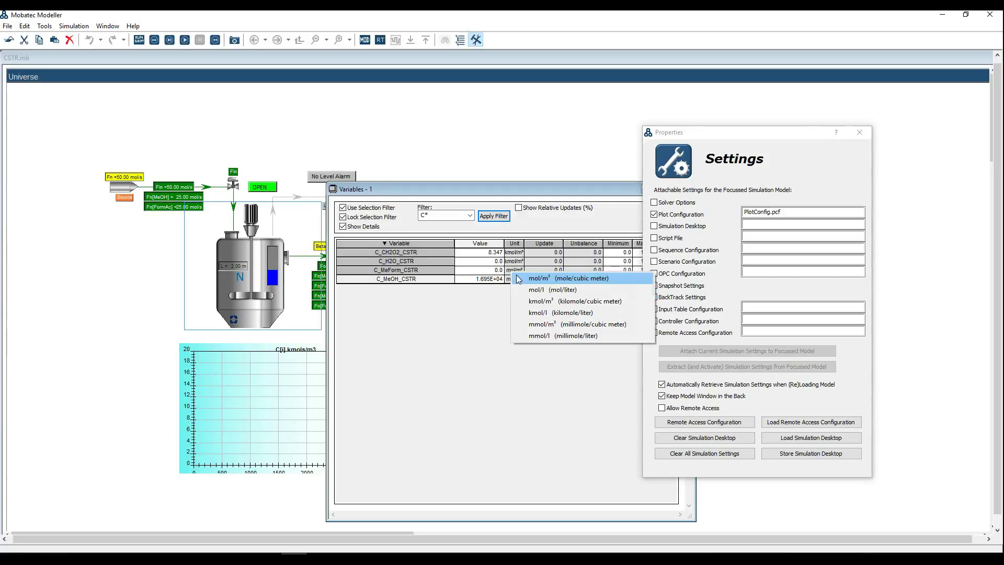
left_click(526, 301)
right_click(519, 282)
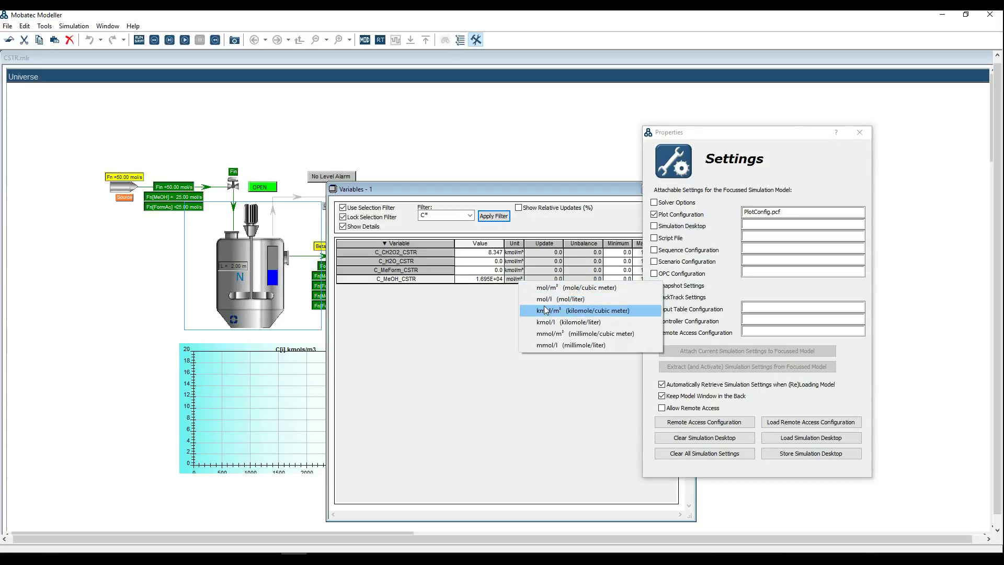
left_click(545, 310)
left_click_drag(533, 194, 271, 135)
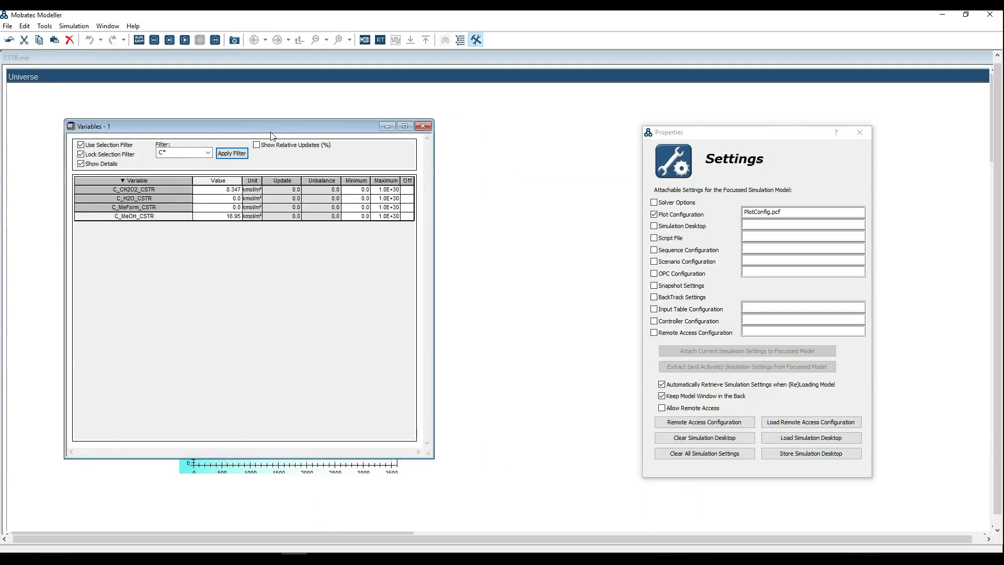
left_click(423, 127)
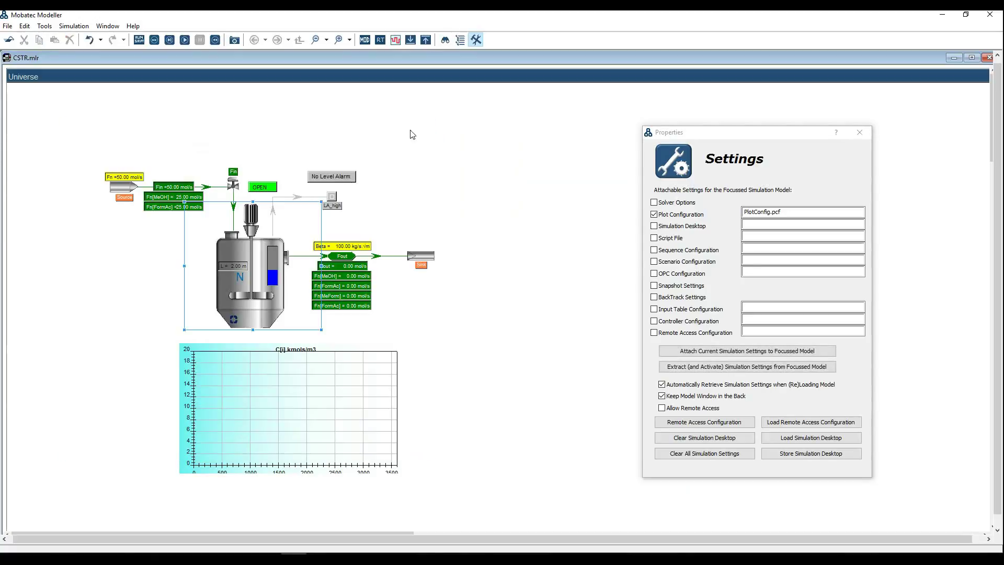
Step: Maximize the CSTR model window, then run the simulation briefly and pause it
double_click(274, 56)
left_click(121, 241)
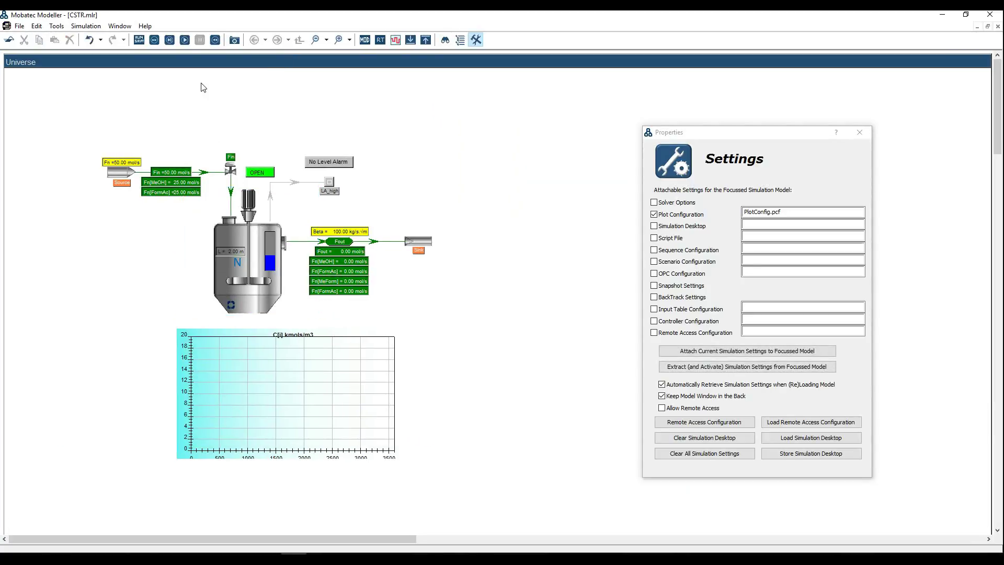
left_click(185, 40)
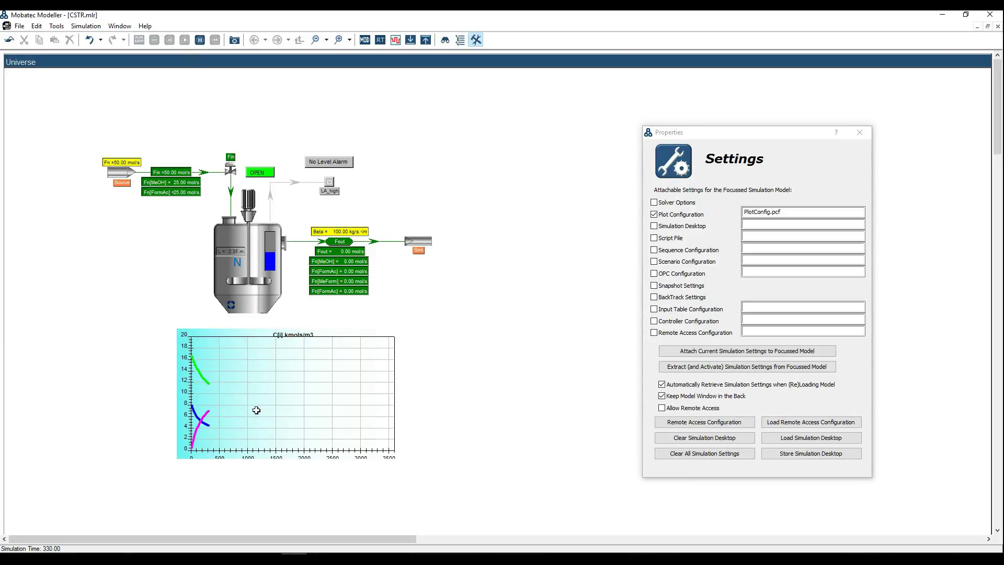
left_click(204, 42)
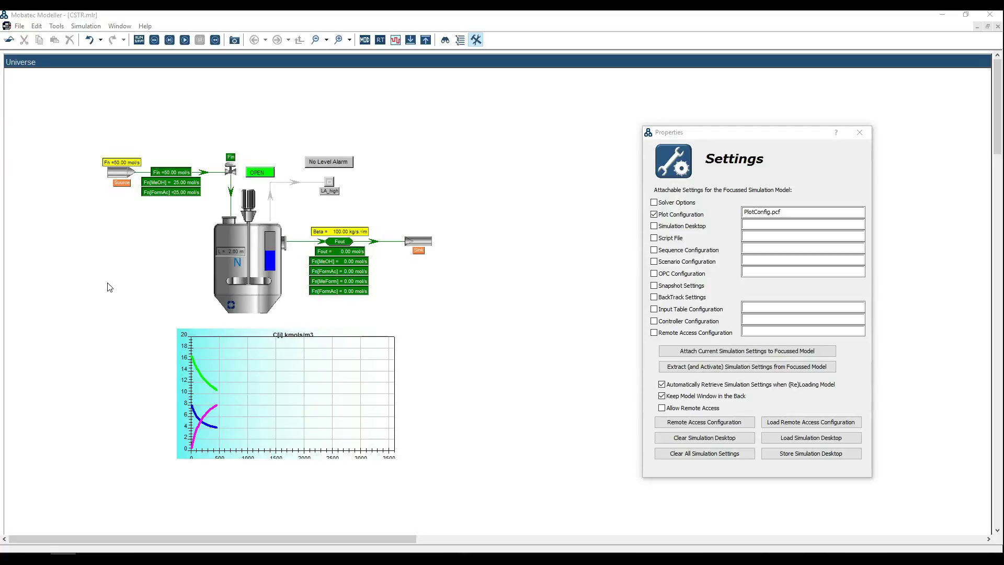
Step: Open the plotting settings, switch to plot 2 and title it Liquid Level [m]
mouse_move(679, 246)
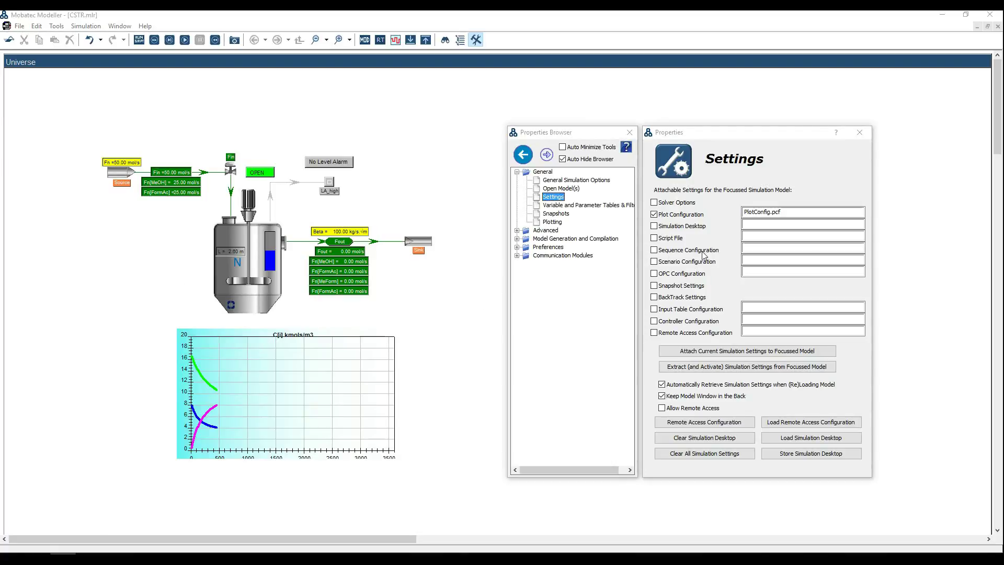
left_click(553, 222)
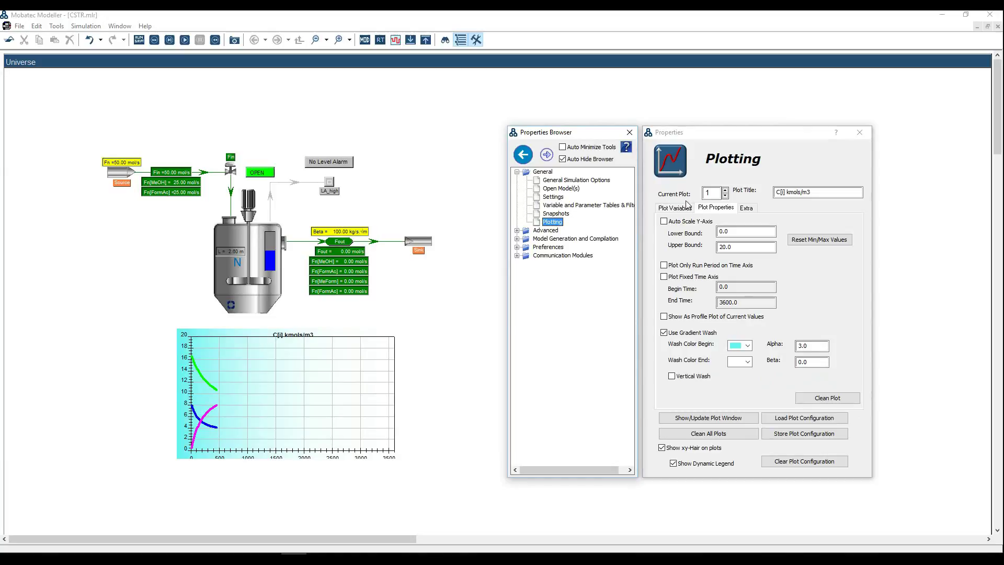
left_click(725, 190)
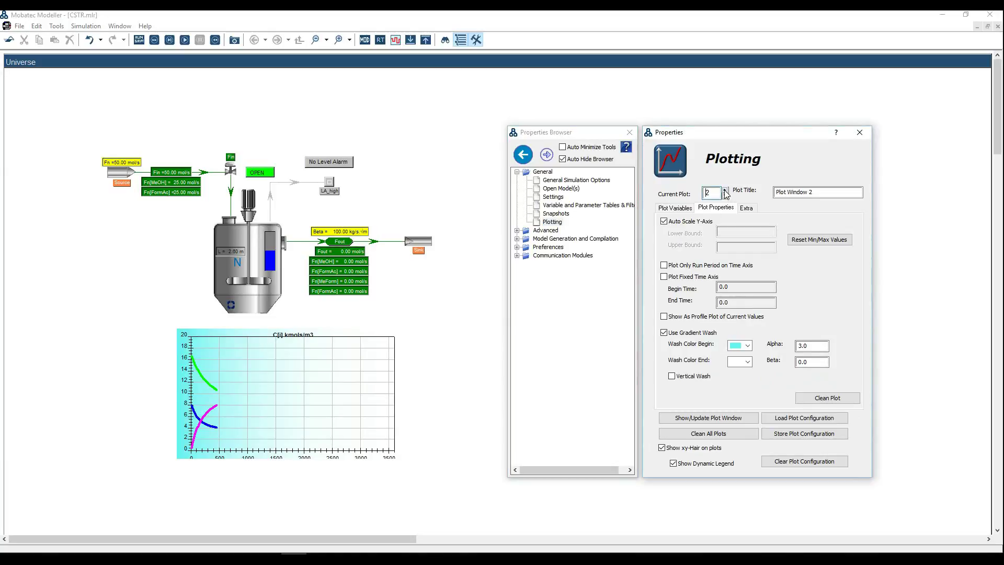
type("5")
key("BackSpace")
left_click_drag(813, 191, 789, 192)
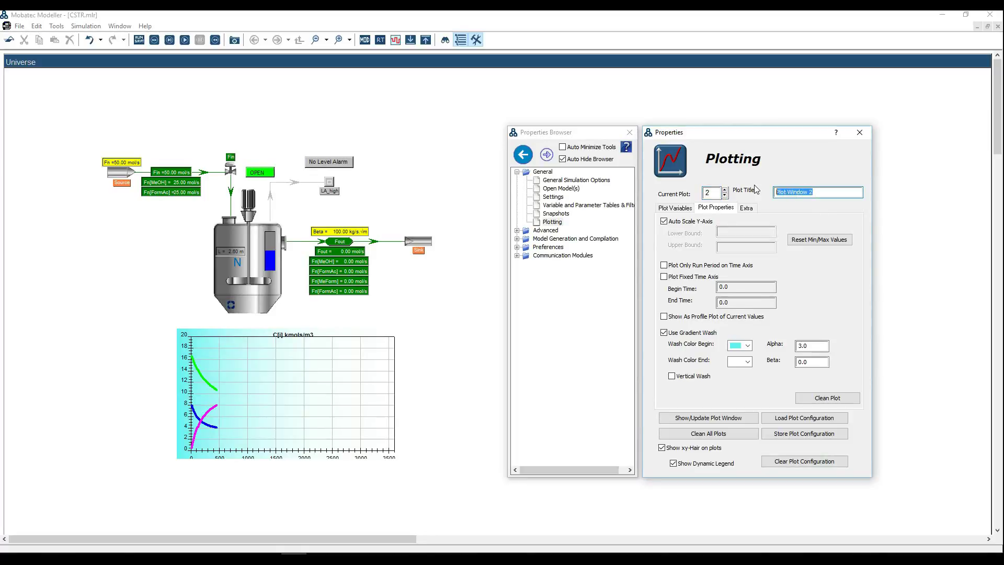
type("Liquid Level [m")
Step: Turn off Y-axis auto scaling for plot 2 and set its bounds from 0 to 8
left_click(665, 222)
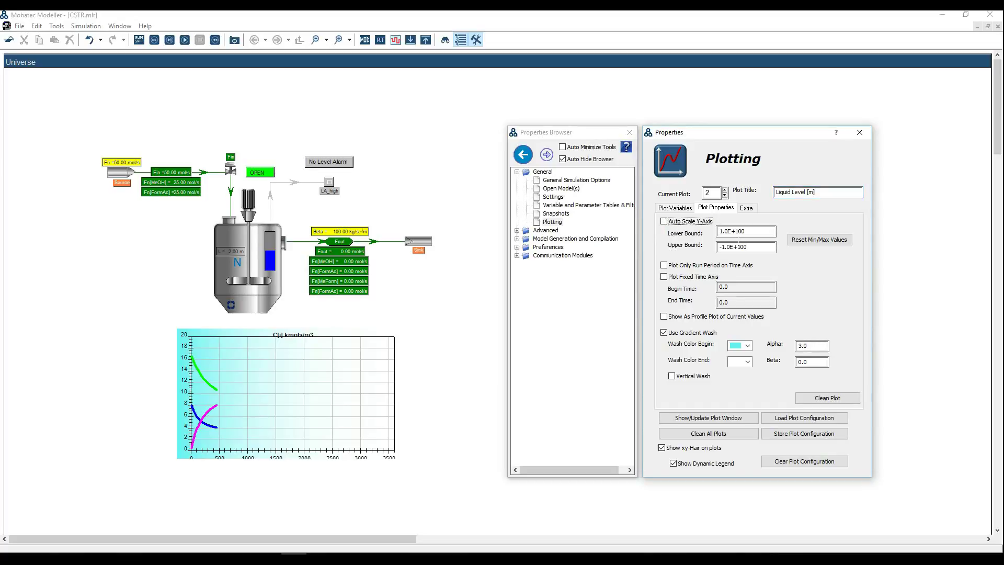
double_click(720, 247)
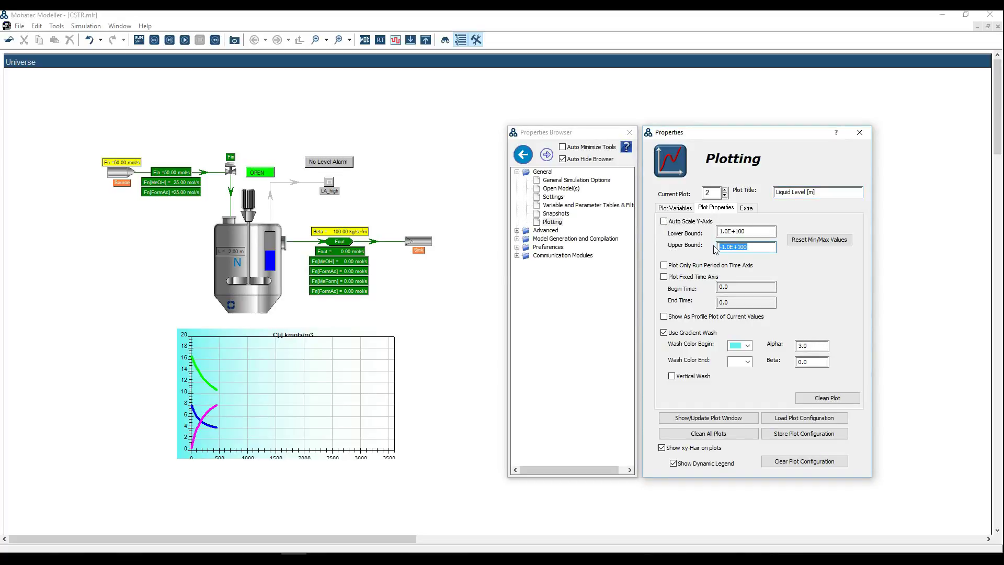
type("8")
double_click(721, 231)
type("0")
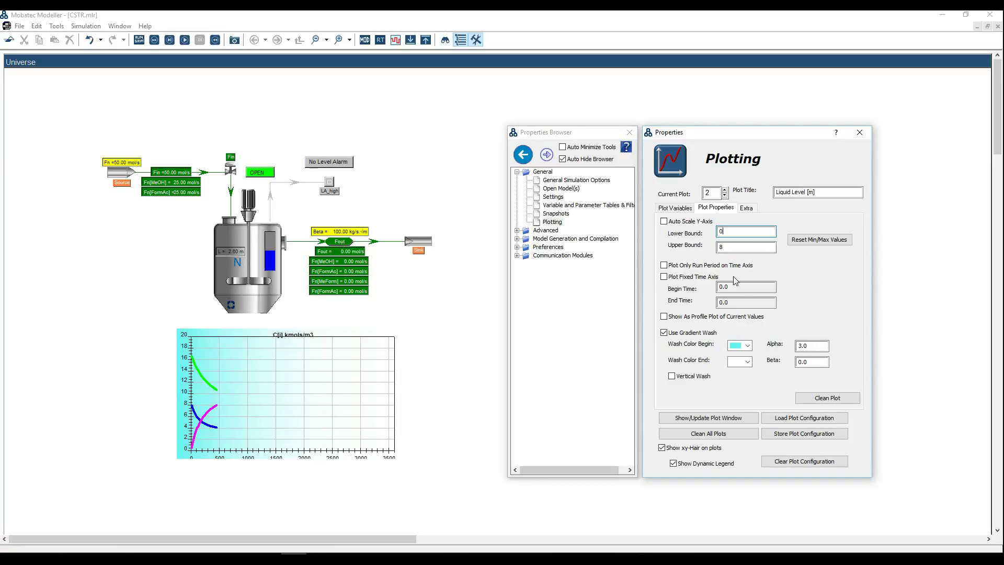
Step: Clear the prefilled plot variable name for plot 2 and list all CSTR variables using the * filter
left_click(675, 208)
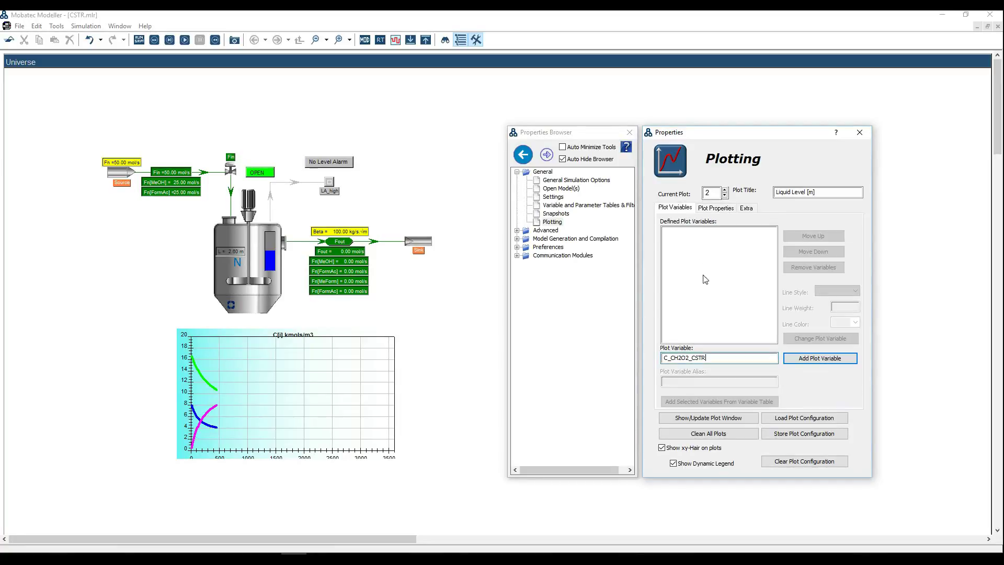
left_click_drag(707, 357, 658, 361)
key("BackSpace")
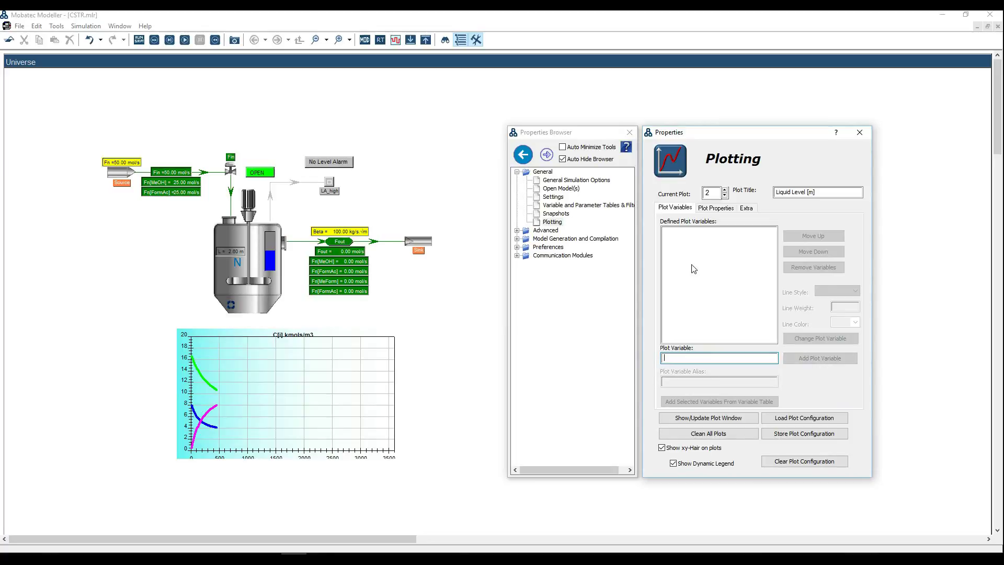
double_click(265, 297)
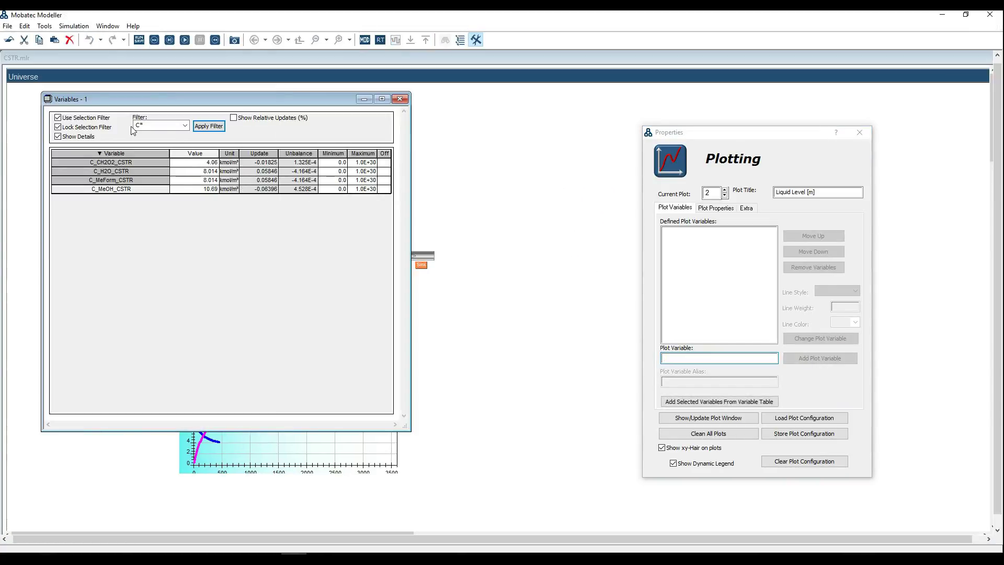
left_click(184, 126)
left_click(149, 140)
left_click(208, 126)
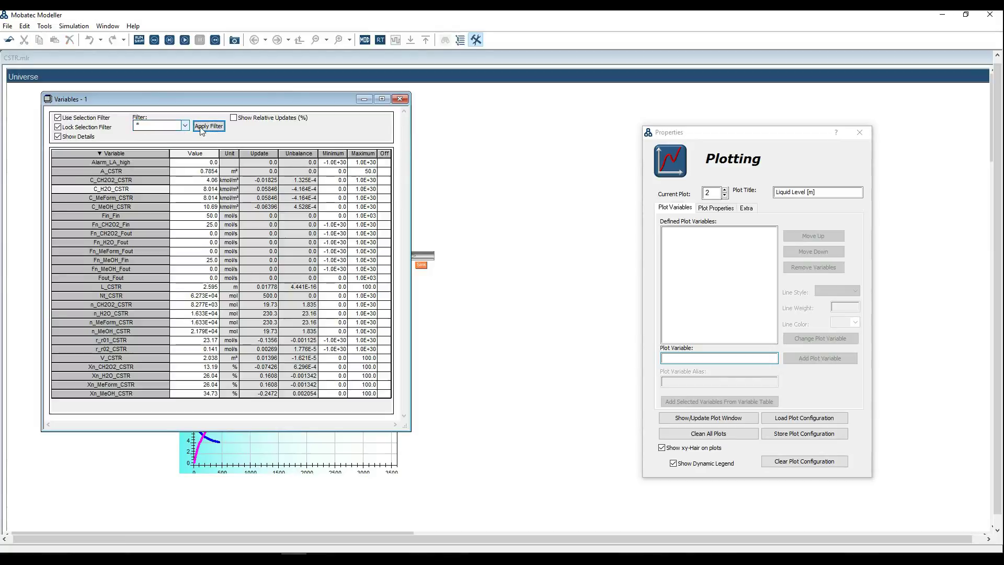
Step: Add the liquid level variable L_CSTR to the current plot and close the variable table
left_click(115, 287)
right_click(111, 287)
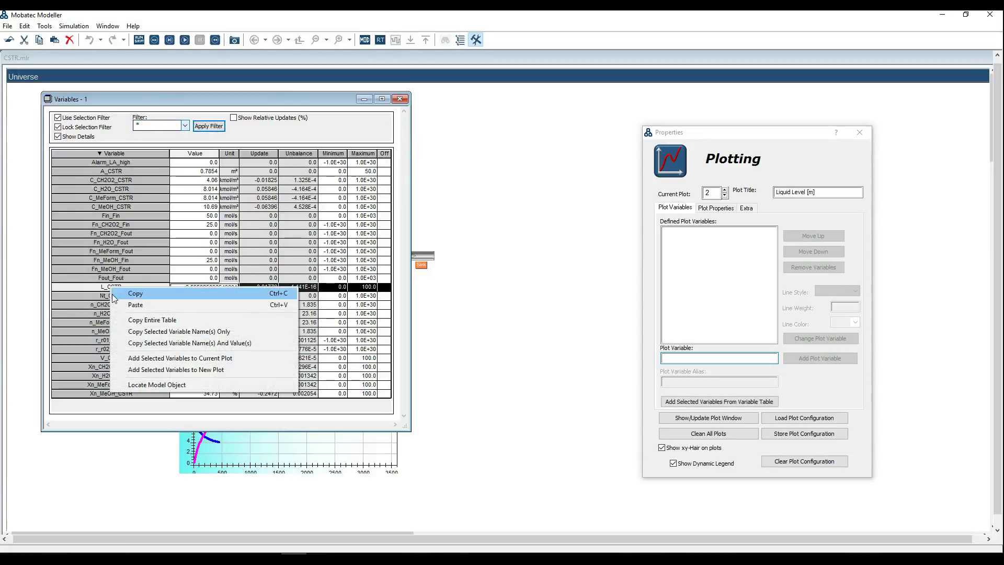
left_click(144, 361)
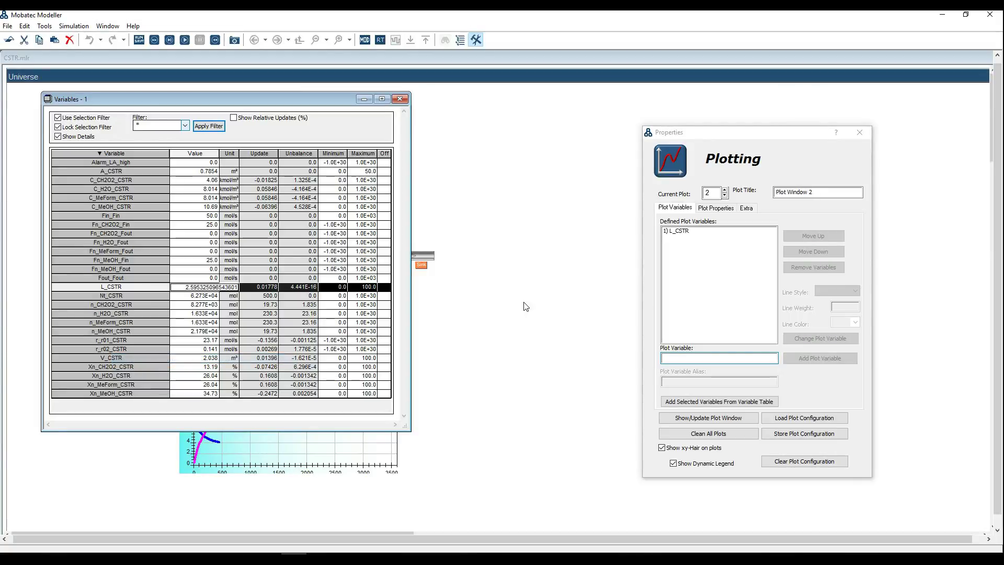
left_click(673, 254)
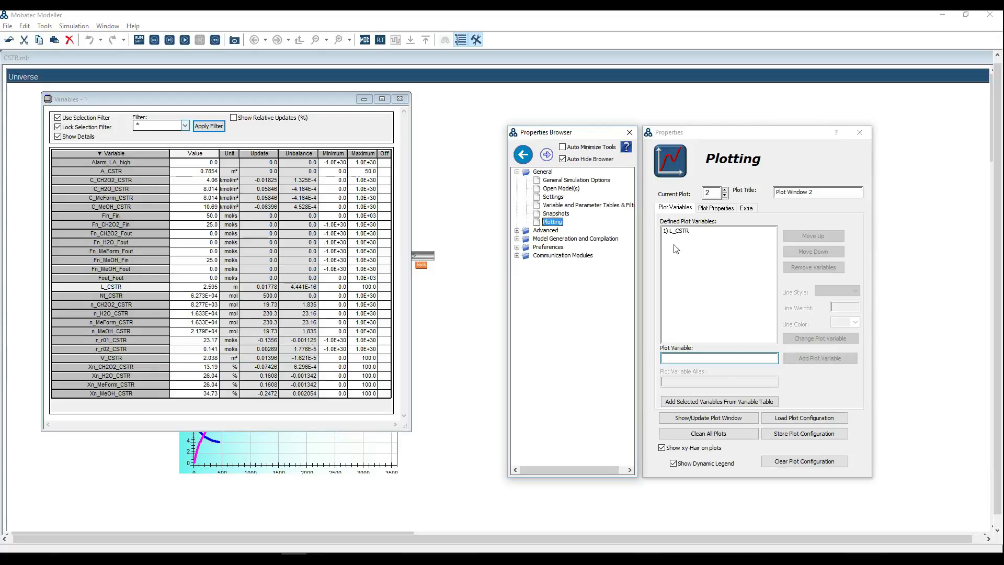
left_click(400, 99)
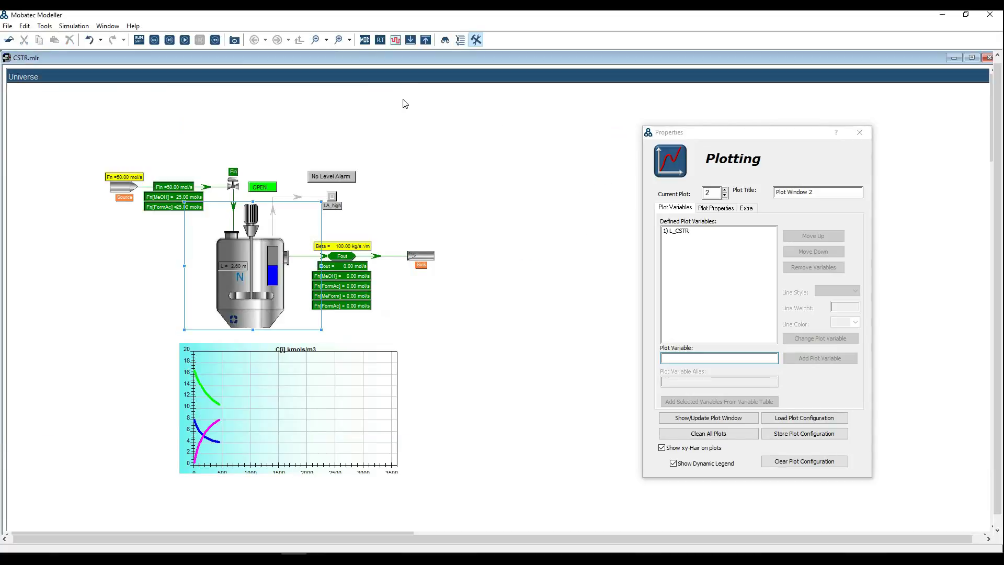
Step: Show plot 2 in its own window, enlarge it and arrange it between the model and the plotting settings
left_click(646, 373)
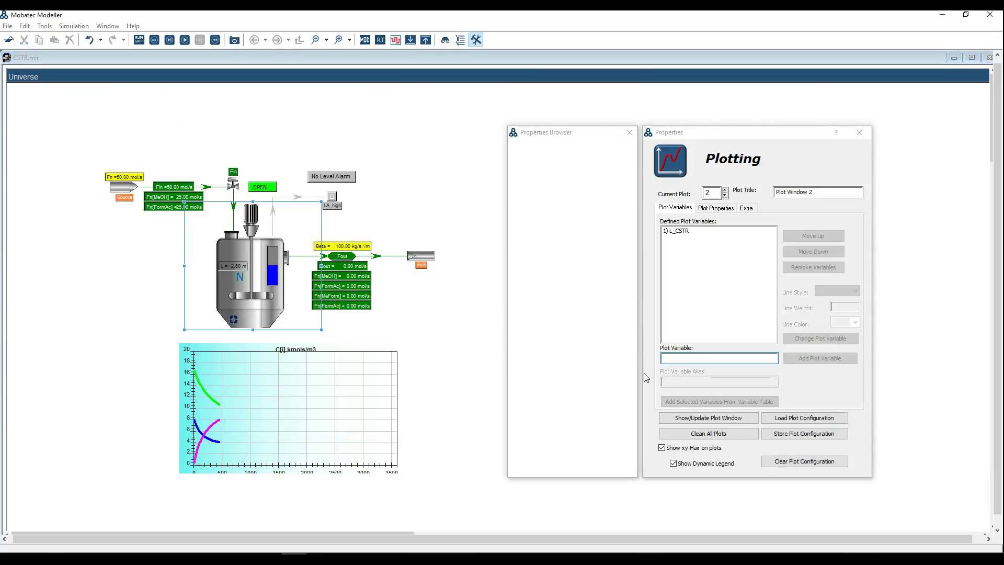
left_click(688, 419)
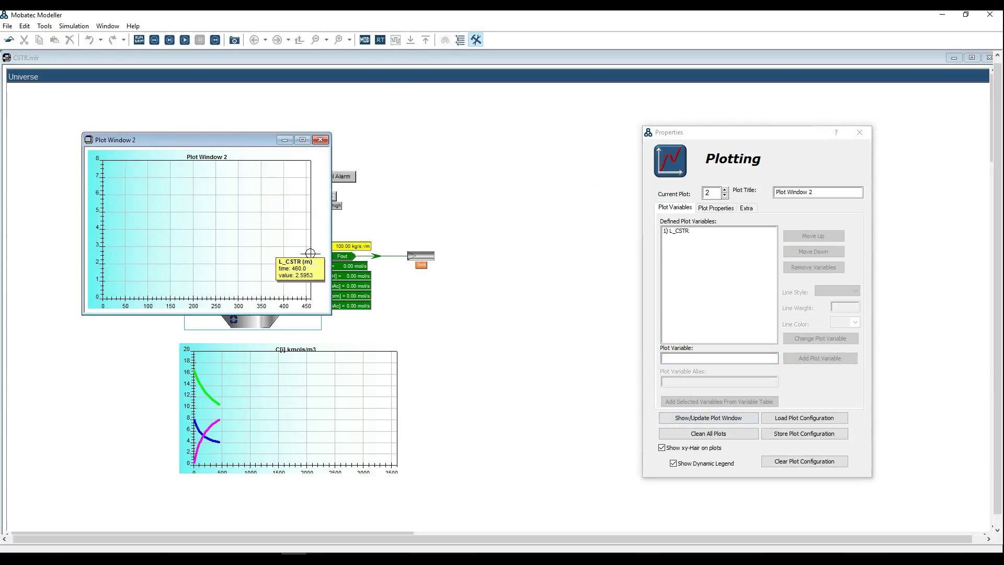
left_click_drag(190, 140, 484, 109)
left_click_drag(376, 102, 338, 85)
mouse_move(660, 143)
left_click_drag(695, 132, 780, 165)
left_click_drag(466, 93, 568, 119)
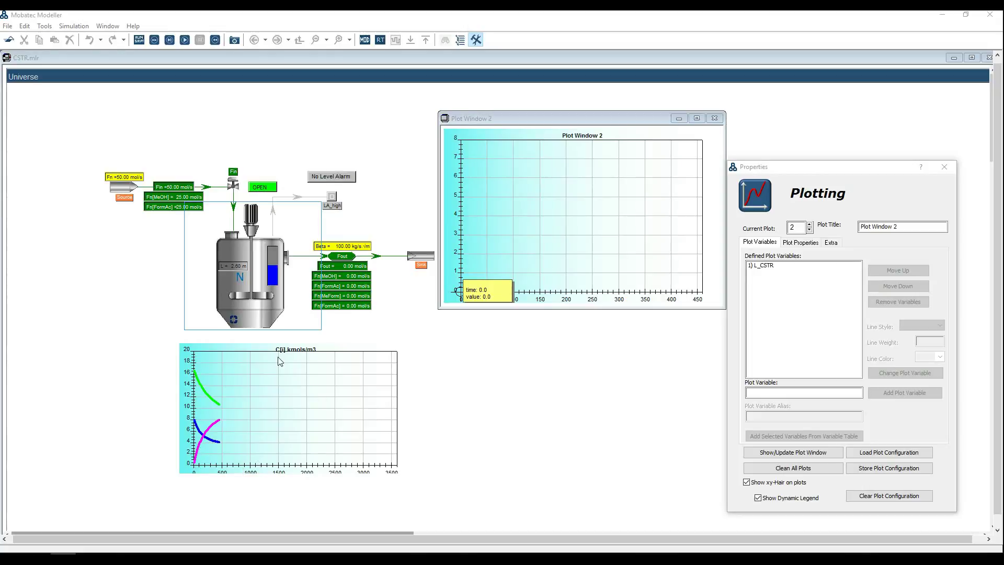
Step: Return to the modelling environment and link the embedded plot below the reactor to plot number 2
left_click(364, 40)
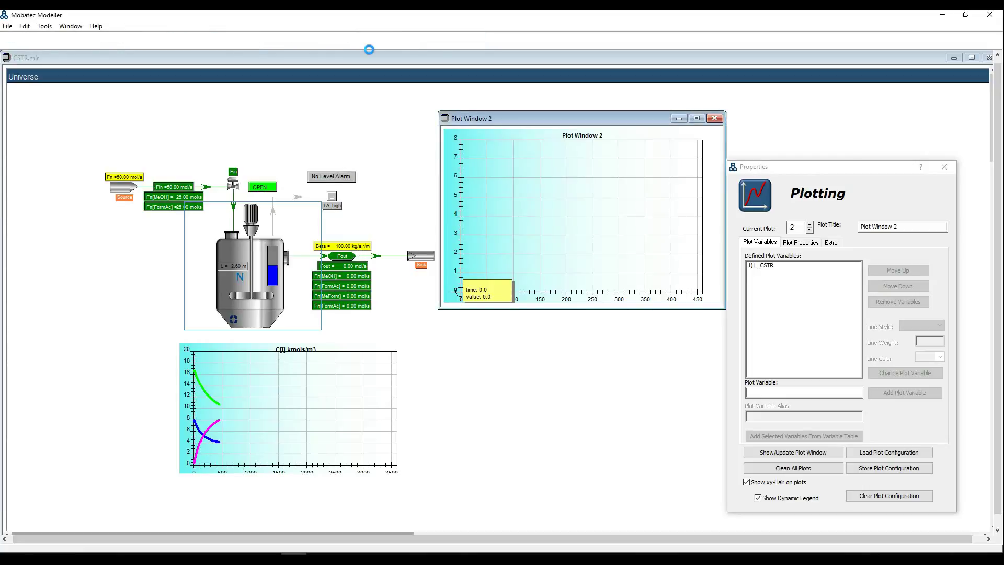
left_click(322, 372)
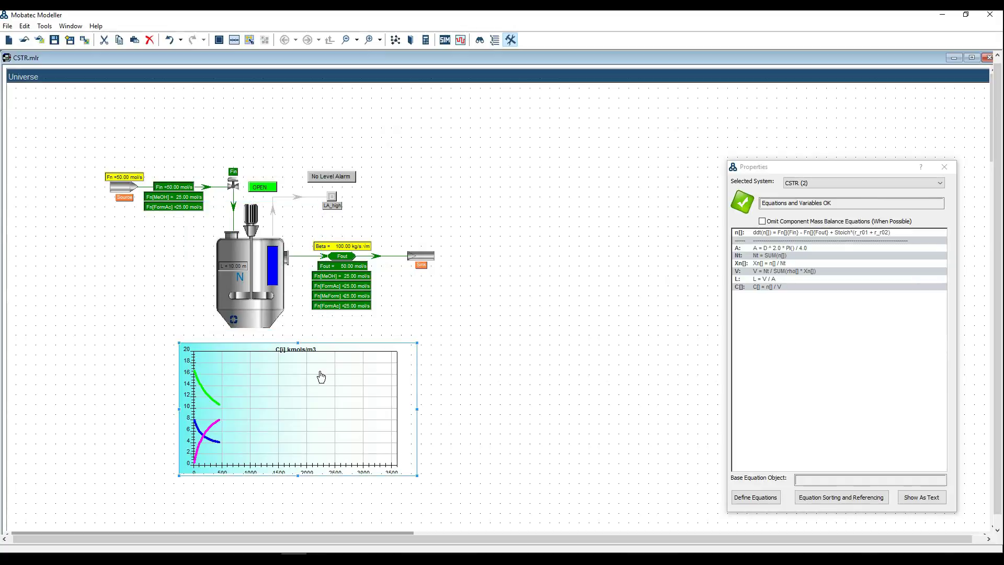
double_click(856, 278)
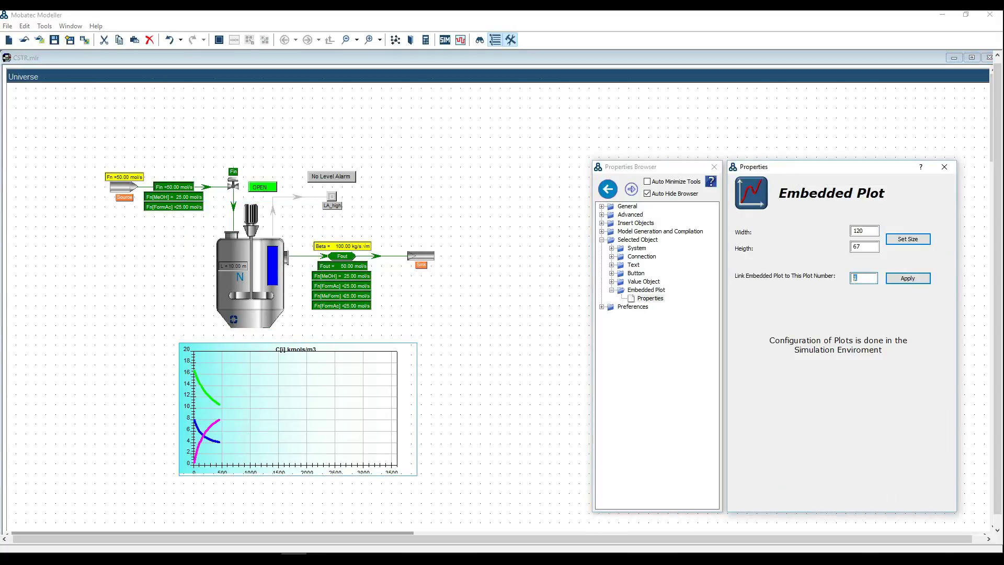
left_click(910, 279)
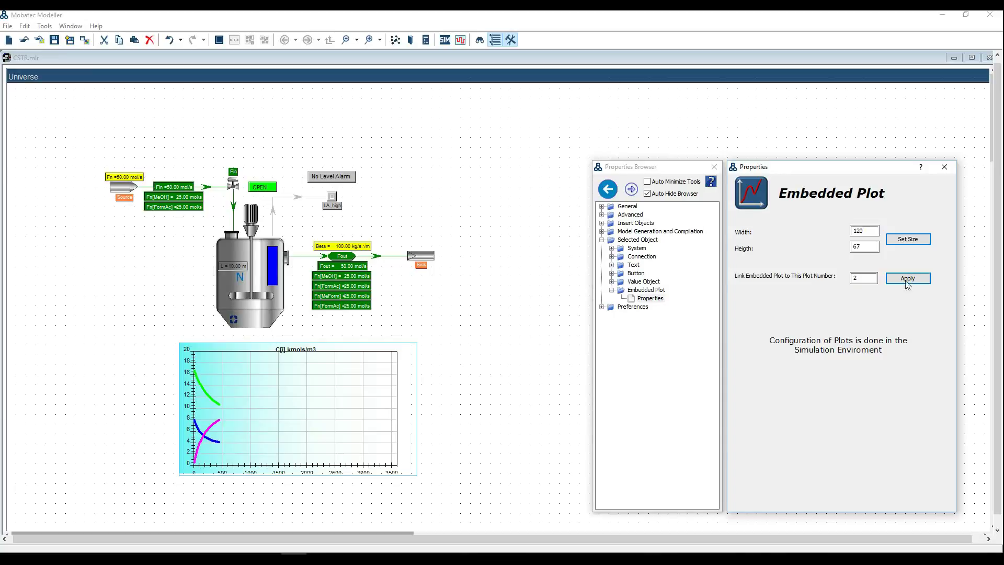
Step: Go back to the simulation environment and close the separate window of plot 2
left_click(444, 44)
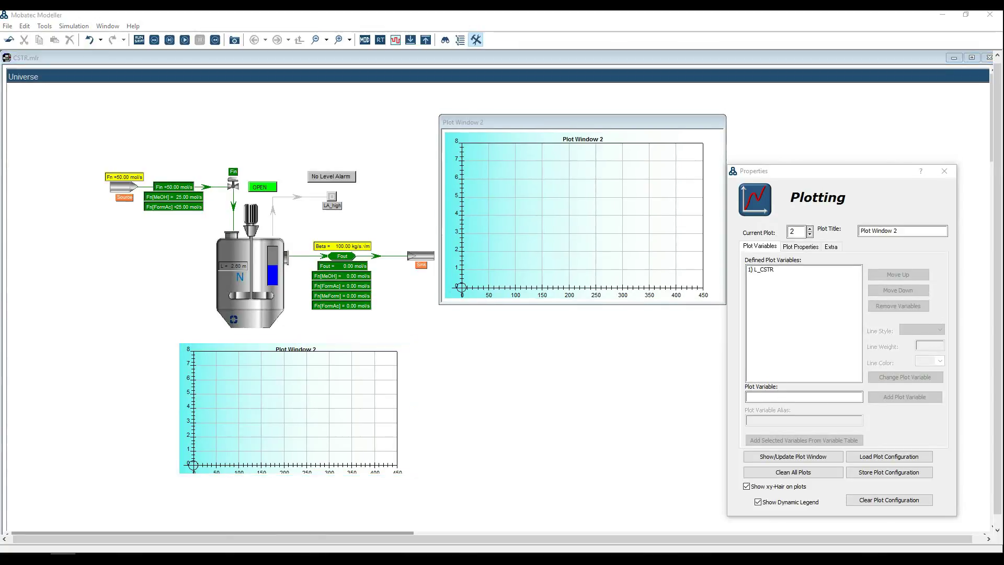
left_click(715, 124)
left_click(715, 122)
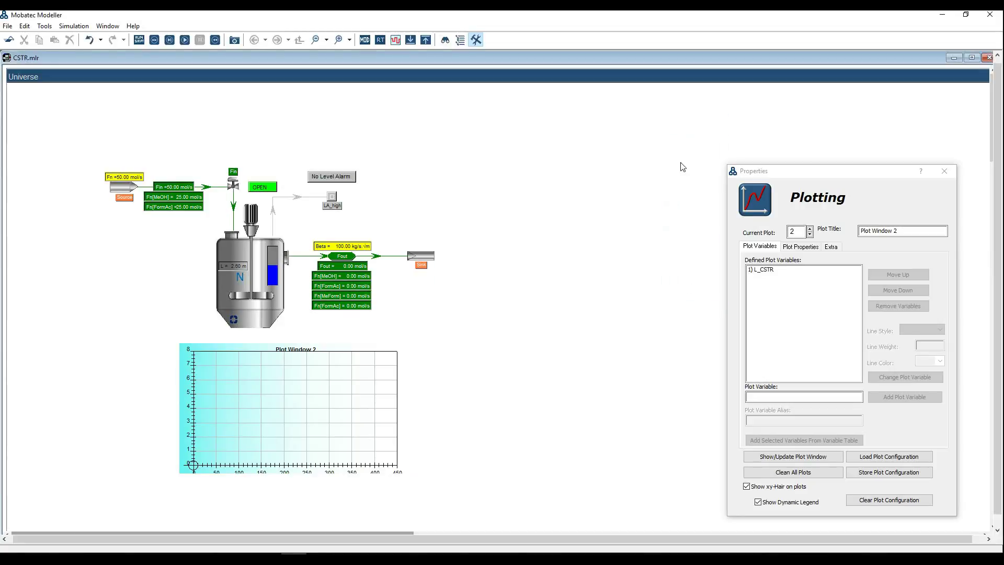
Step: Open the general simulation options and start the calculations with the embedded liquid level plot
left_click(767, 208)
left_click(673, 219)
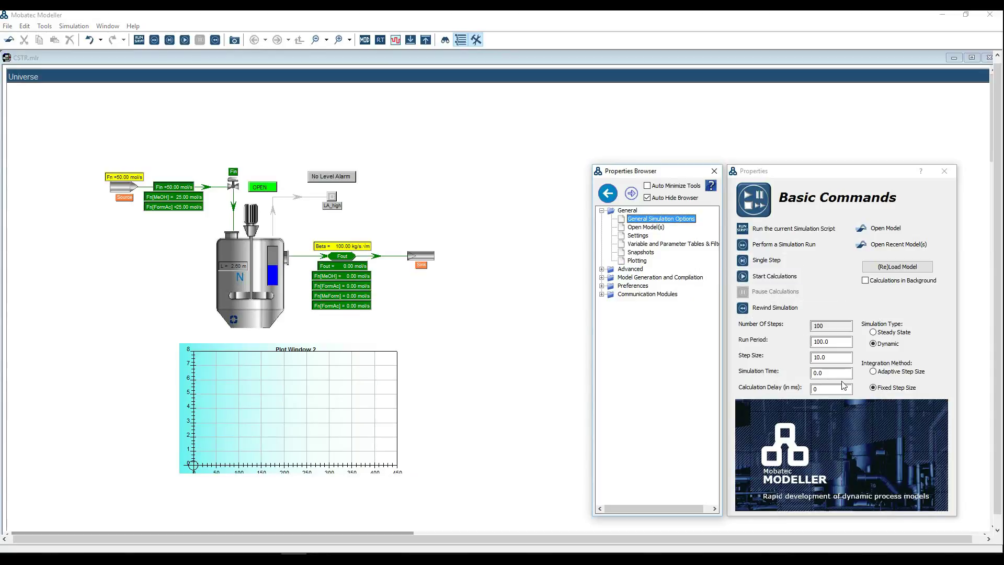
left_click(777, 277)
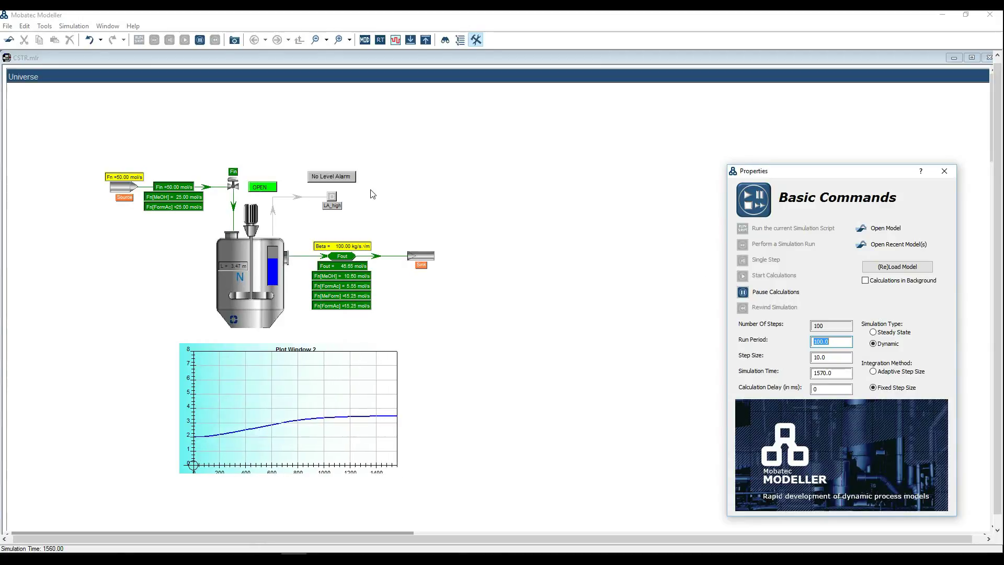
Step: Lower the outlet flow coefficient Beta to 10 while the simulation is running
double_click(348, 248)
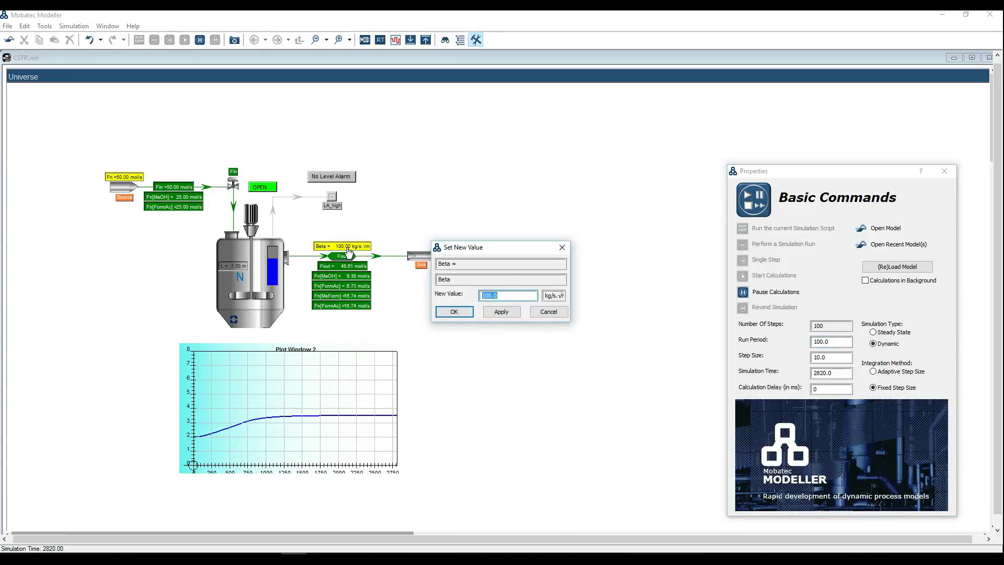
type("10")
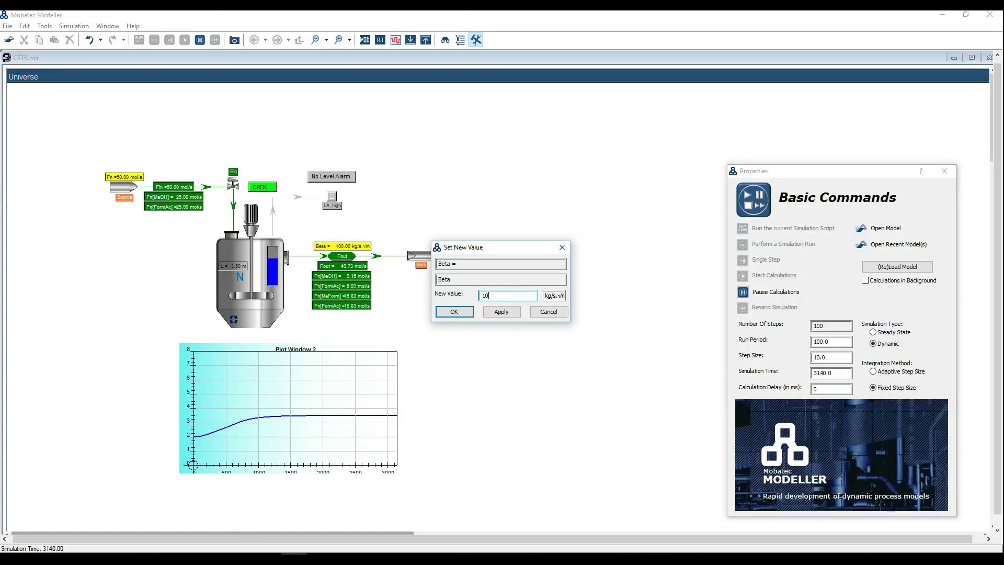
key("Return")
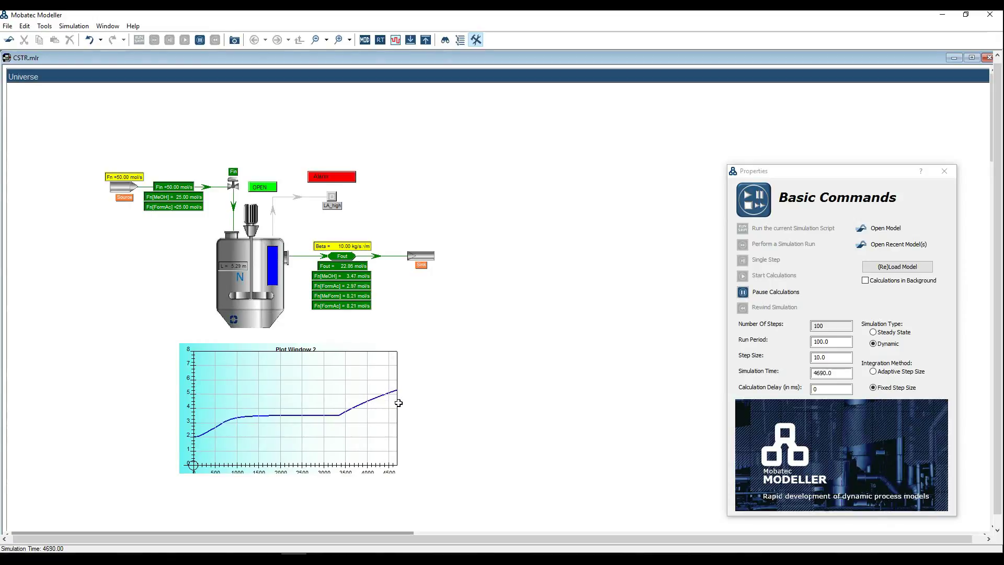
Step: Set the outlet flow coefficient Beta back to 100 during the run and pause the calculations
double_click(349, 247)
type("100")
key("Return")
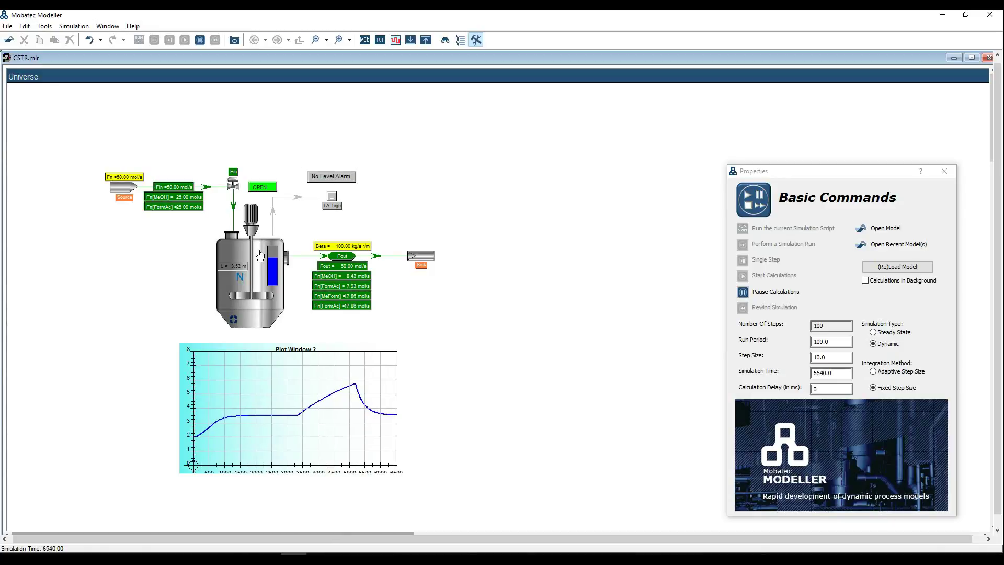
left_click(202, 43)
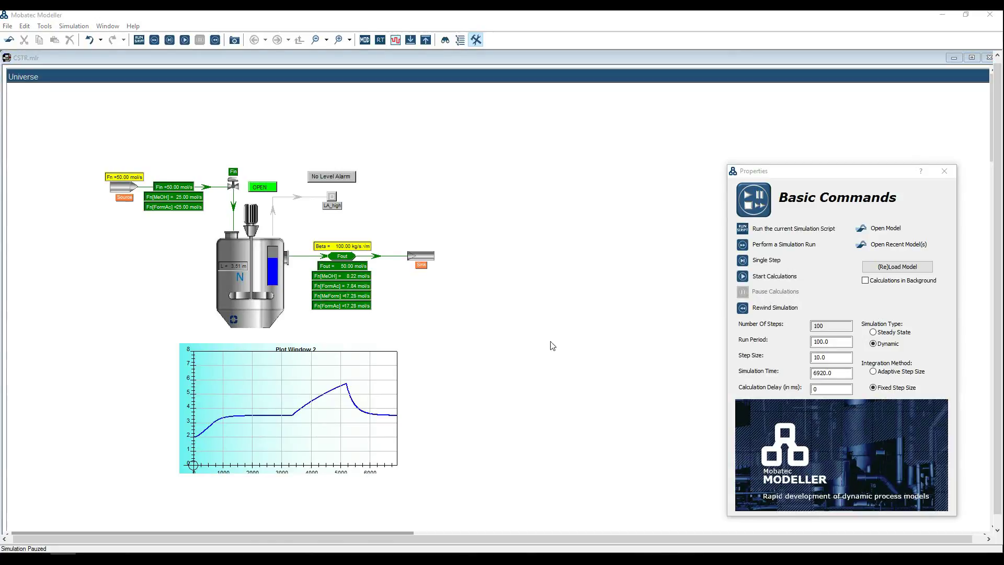
Step: Store the current plot configuration on the Desktop as PlotConfig.pcf, replacing the existing file
mouse_move(727, 302)
left_click(643, 261)
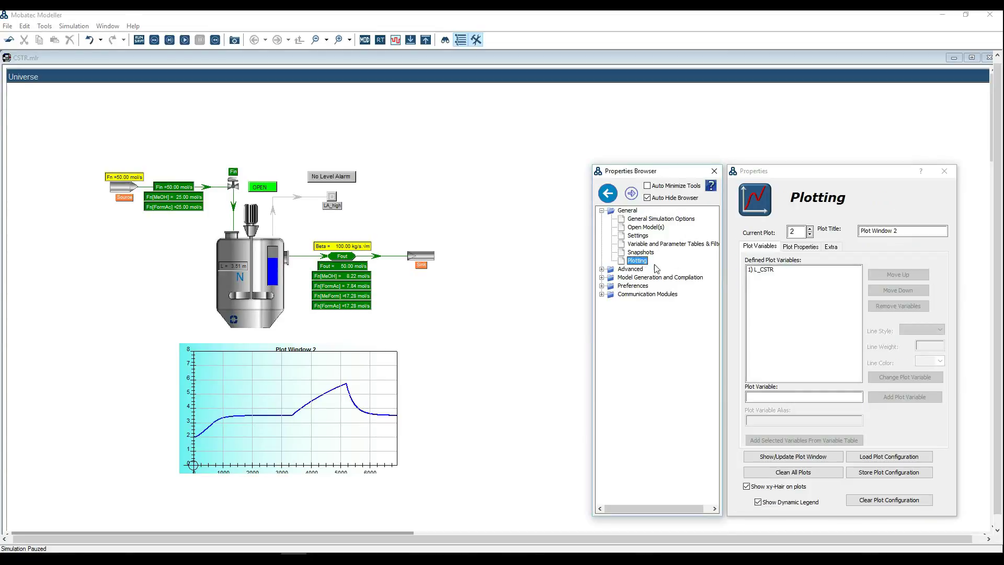
left_click(884, 474)
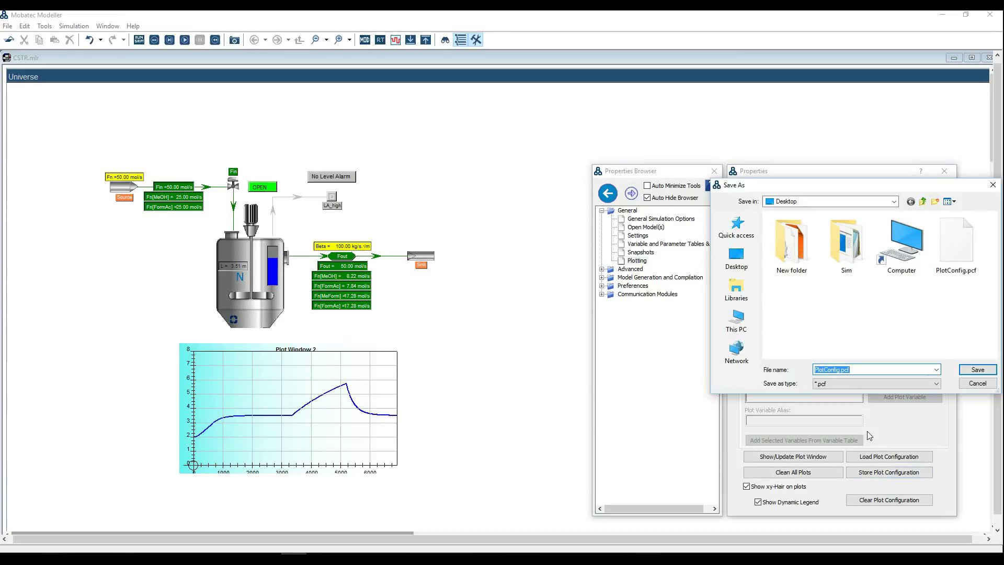
left_click(956, 243)
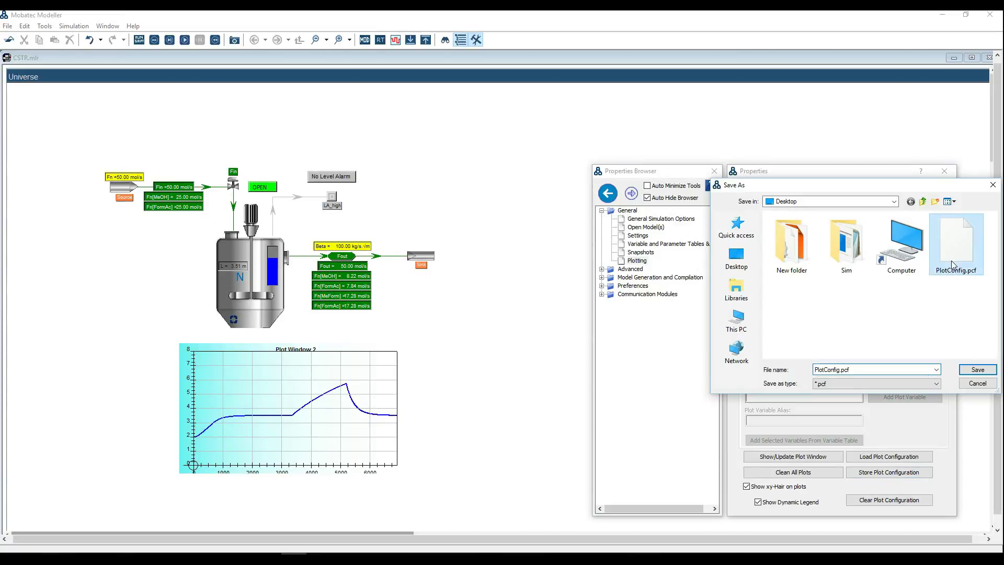
left_click(975, 370)
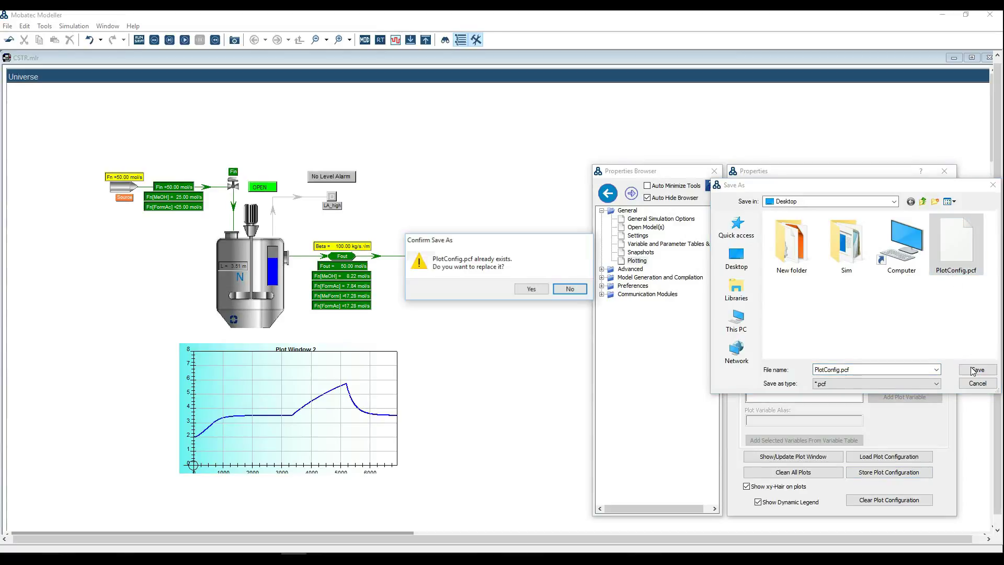
left_click(532, 290)
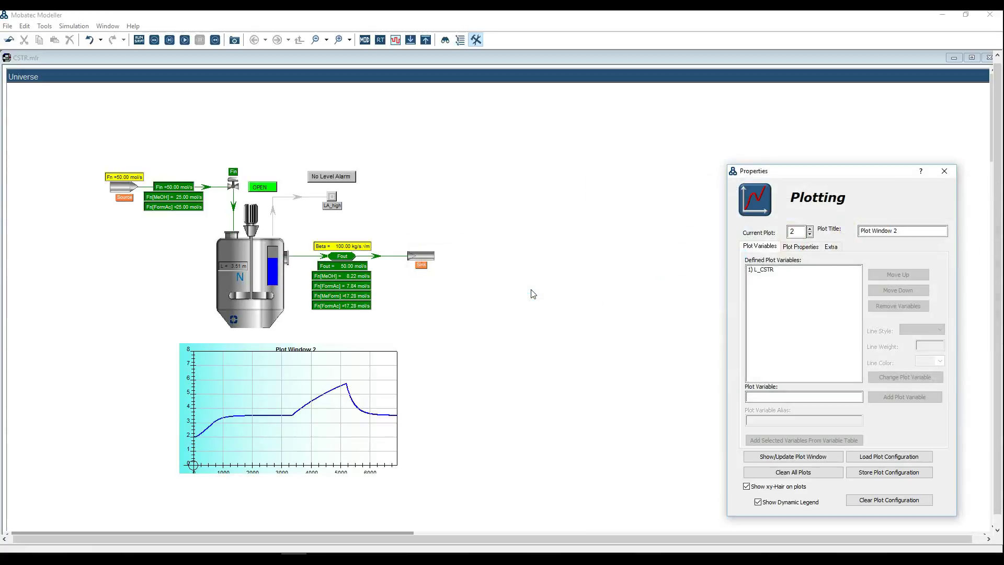
Step: Check the variables defined for plots 1 and 2 and switch to the exercise PDF in Adobe Acrobat Reader
left_click(810, 235)
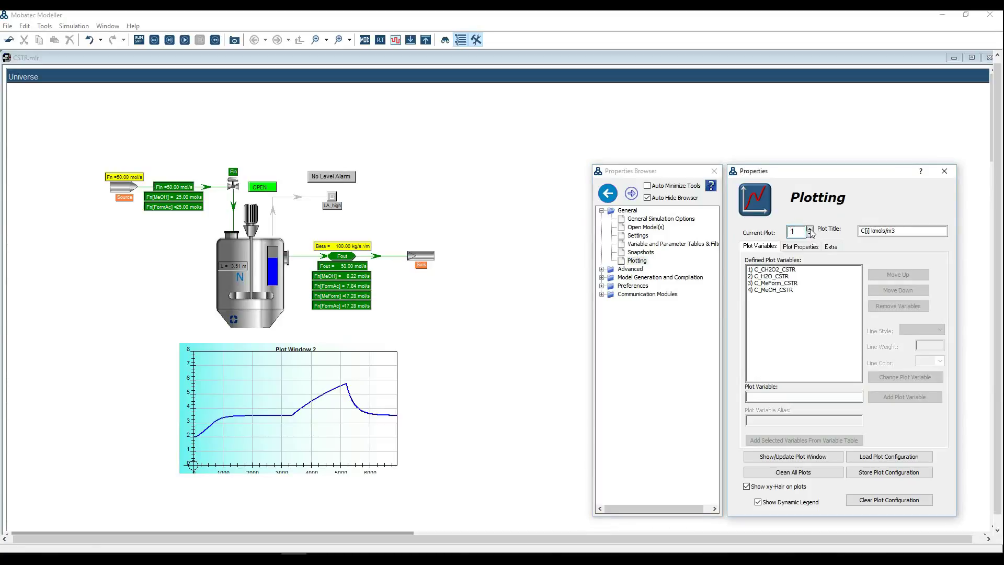
left_click(810, 229)
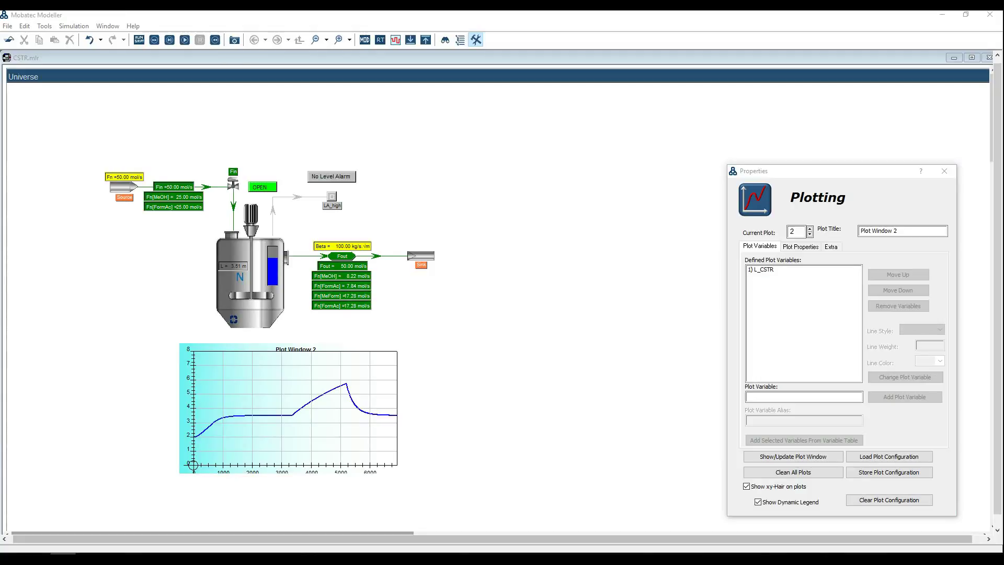
key("alt+Tab")
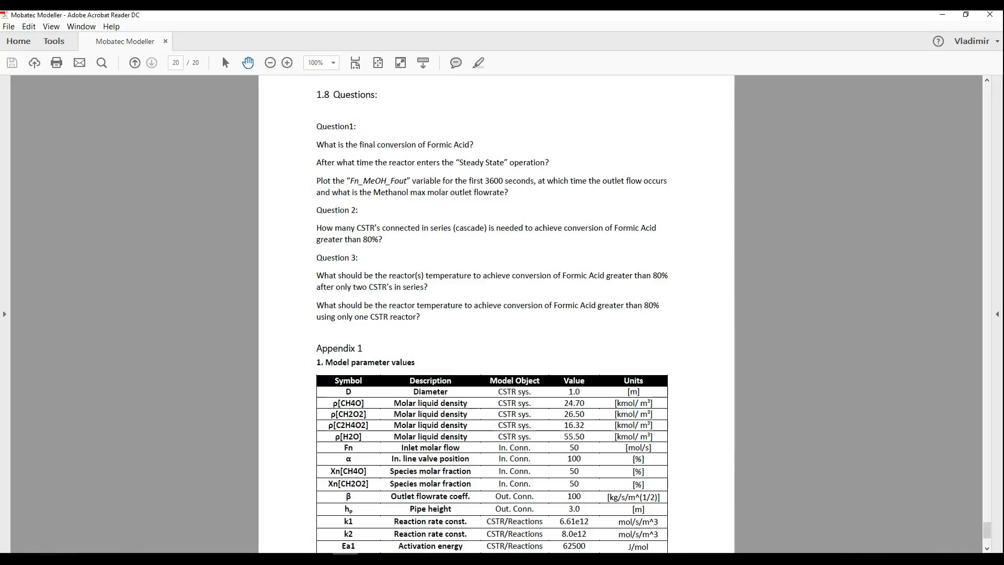